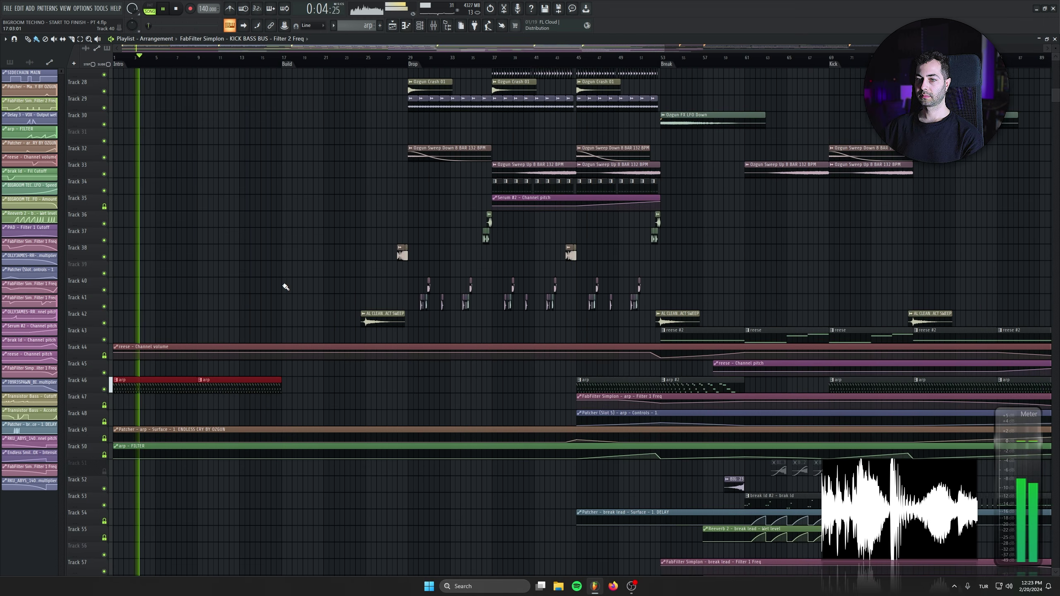
Shape the arp Patcher surface automation on Track 49 so it rises slightly from bar 9 to bar 17
scroll(160, 428, "up", 3)
scroll(146, 420, "down", 2)
scroll(138, 411, "up", 3)
scroll(138, 411, "up", 2)
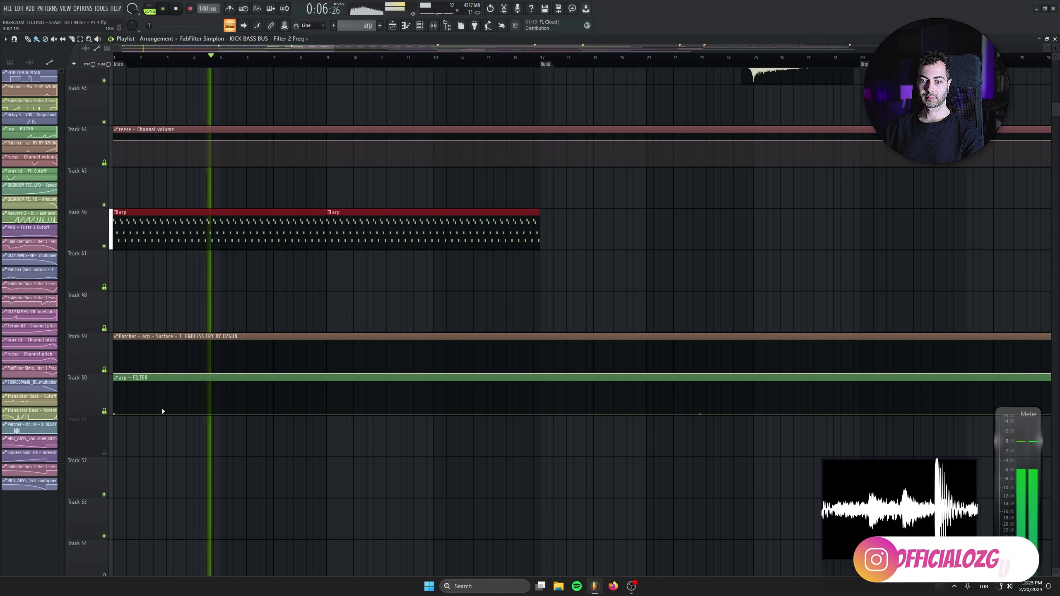
left_click(232, 378)
key("ctrl+z")
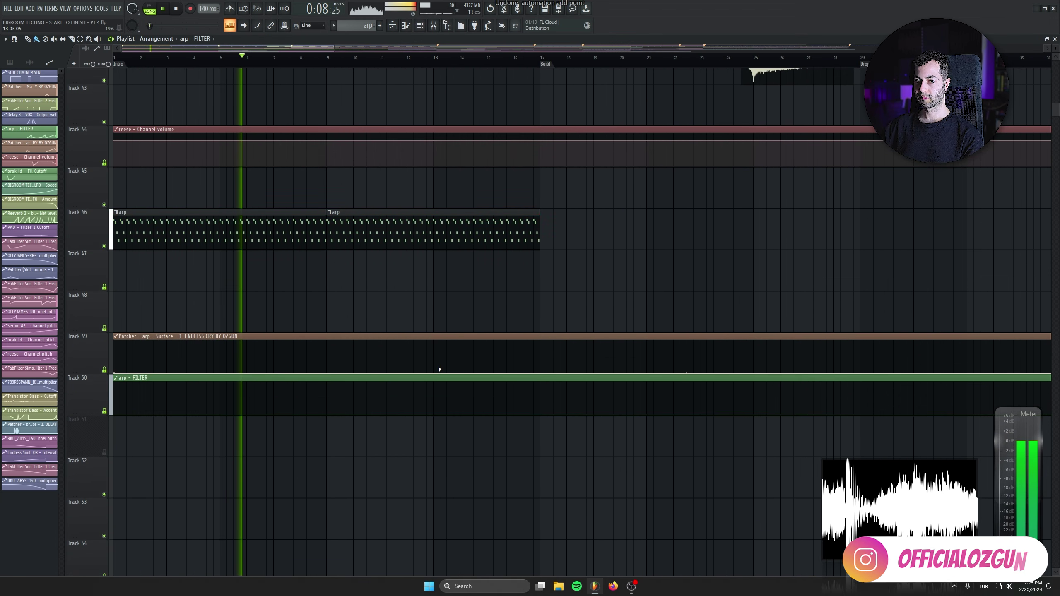
left_click(330, 372)
right_click(541, 367)
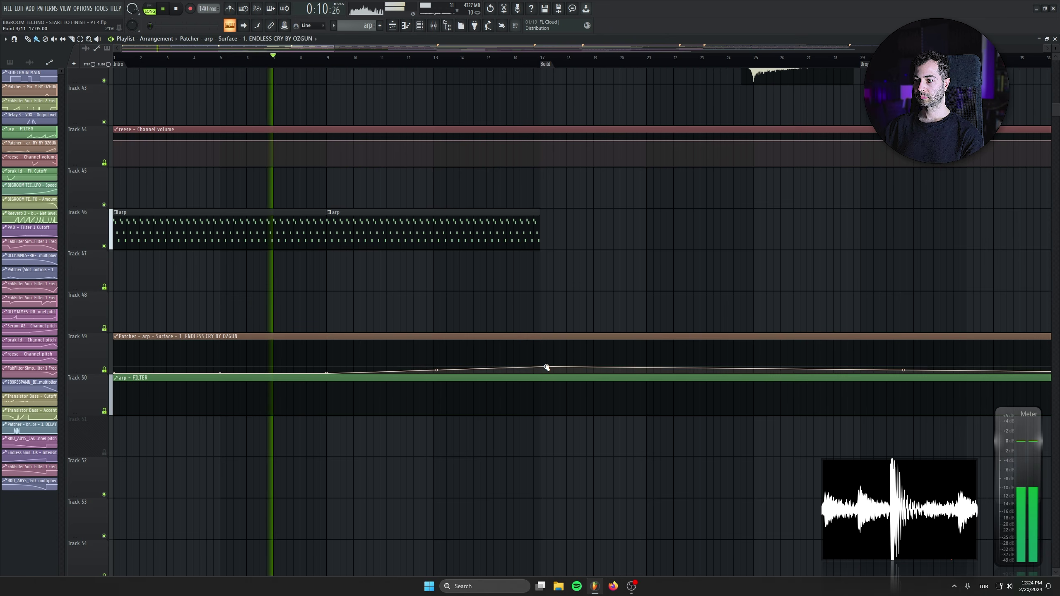
Make the arp FILTER automation rise from bar 9 to bar 17, and return both arp automations to minimum at bar 21
right_click(541, 406)
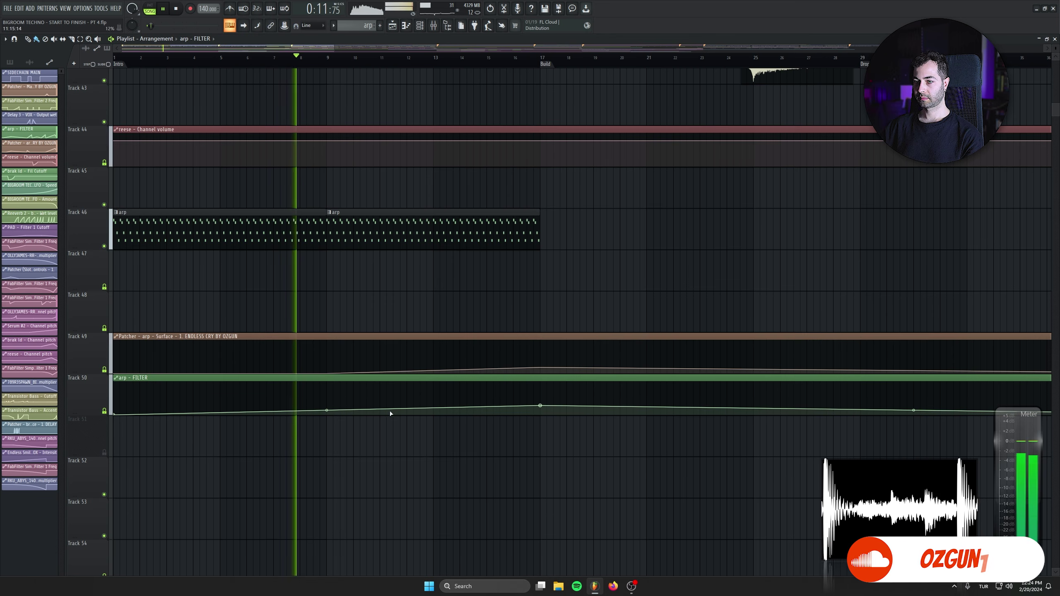
right_click(327, 414)
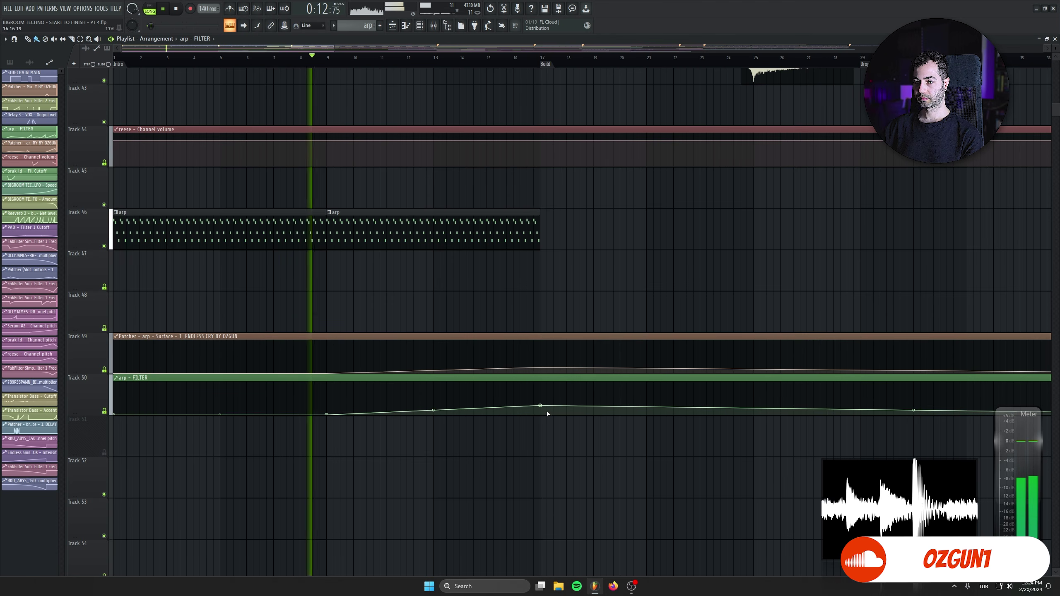
right_click(647, 373)
right_click(649, 415)
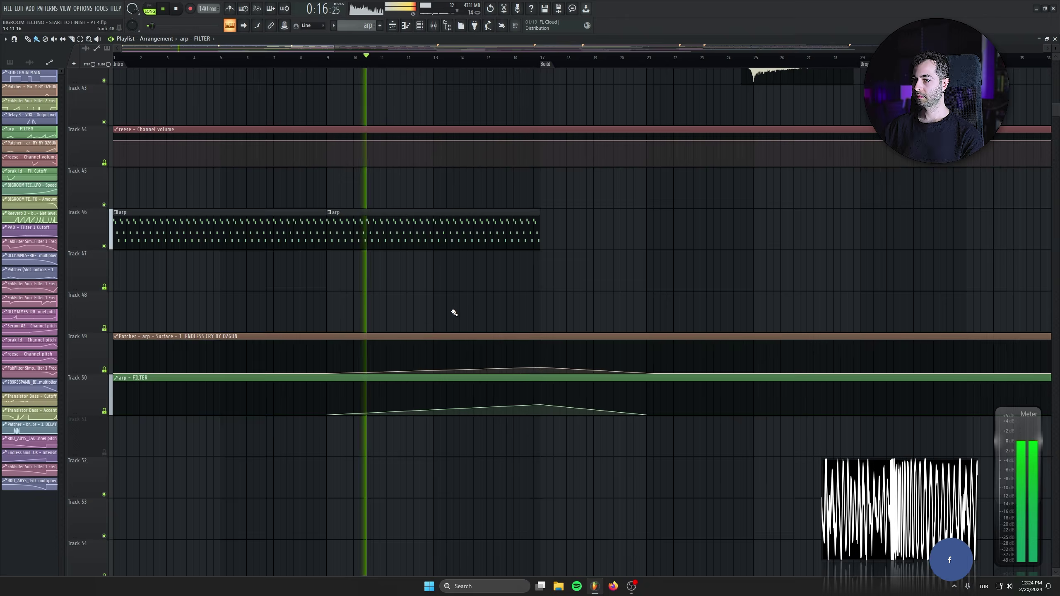
Duplicate the SIDECHAIN MAIN clip, trim the copy to bars 1 through 8 and place it before the original on Track 2
key("F9")
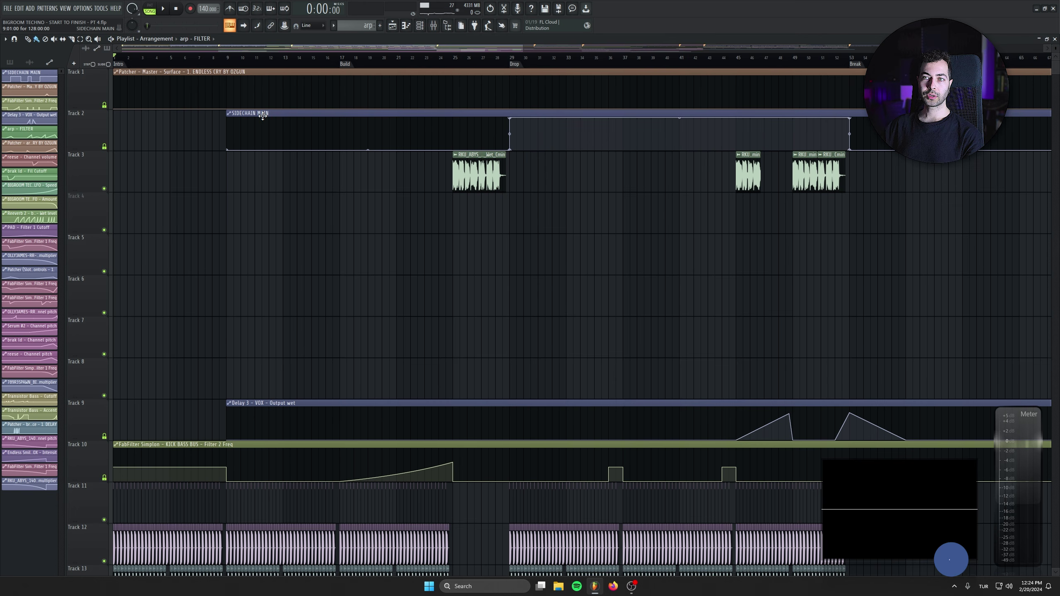
left_click_drag(225, 212, 401, 196)
left_click_drag(410, 196, 125, 204)
scroll(634, 227, "down", 3)
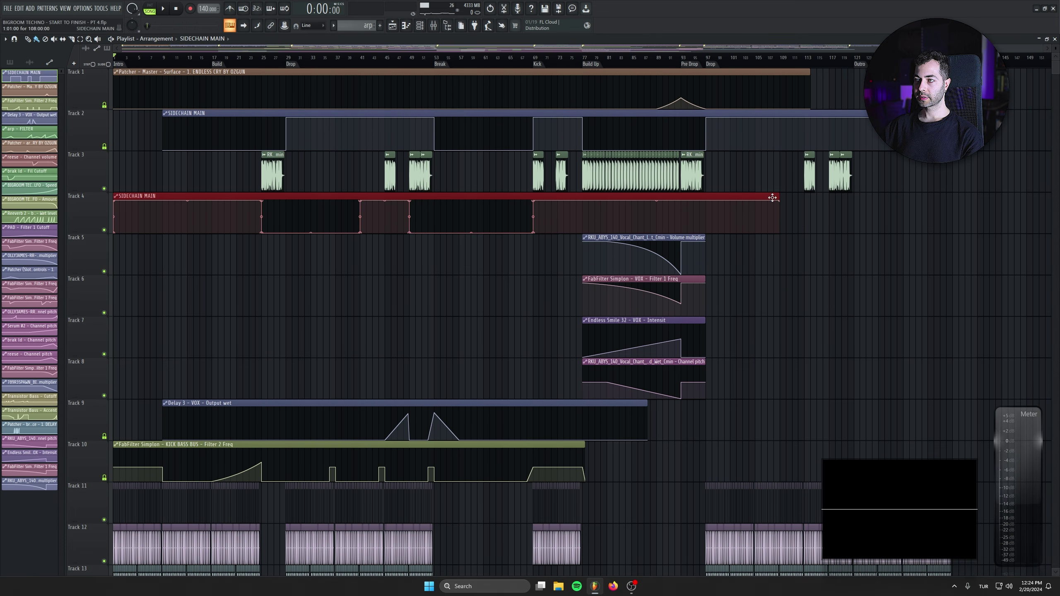
left_click_drag(777, 194, 240, 216)
scroll(162, 211, "up", 3)
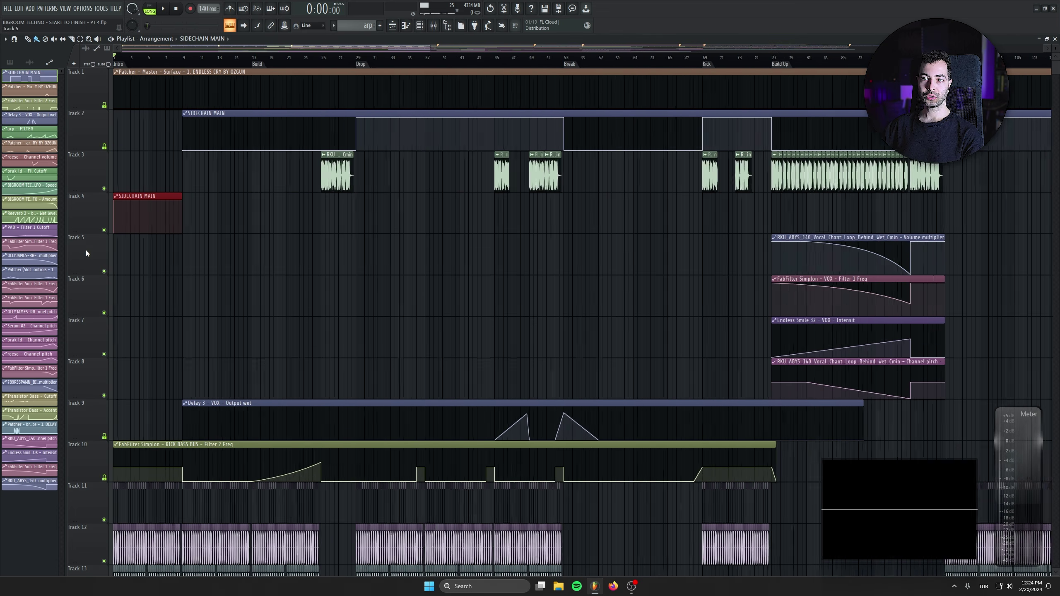
left_click_drag(337, 190, 320, 122)
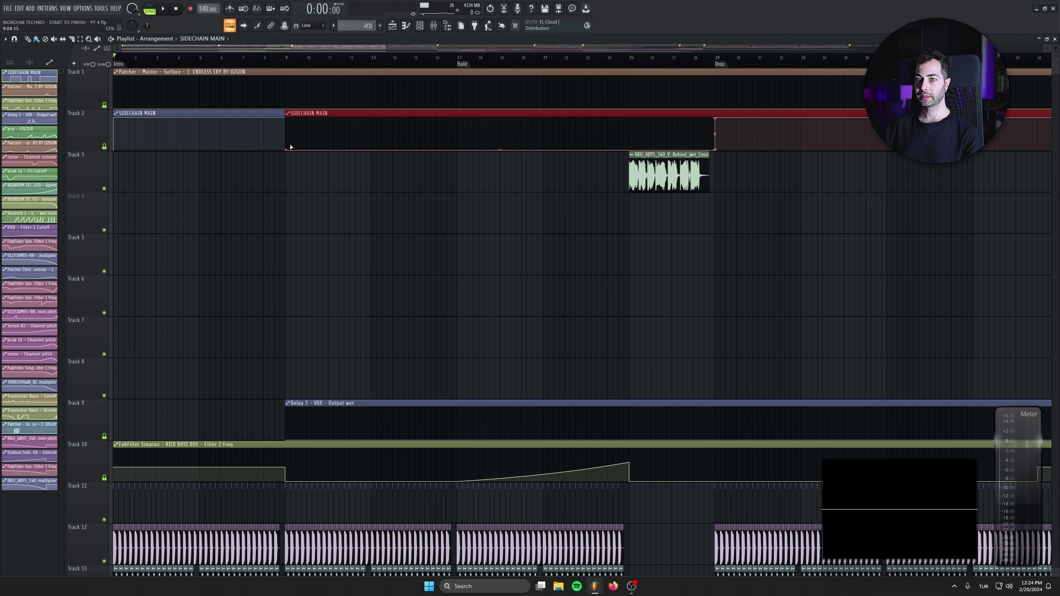
Play the intro and mute the Lead Loop 5 and Ozgun Synth Shot clips in its first eight bars
key("space")
scroll(319, 262, "down", 5)
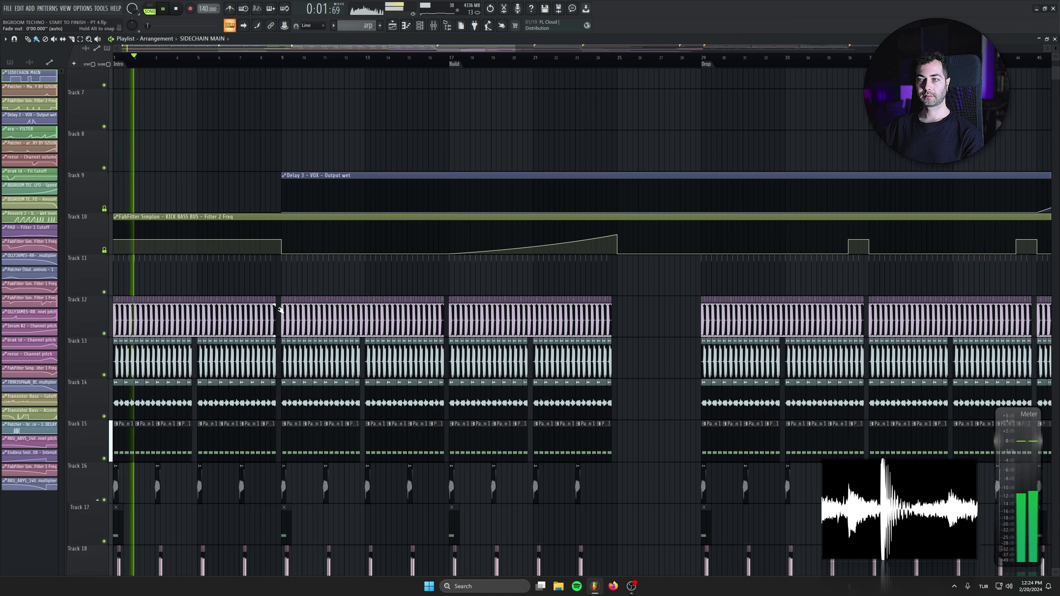
scroll(280, 309, "down", 3)
scroll(293, 310, "down", 4)
scroll(135, 375, "up", 3)
scroll(543, 318, "down", 2)
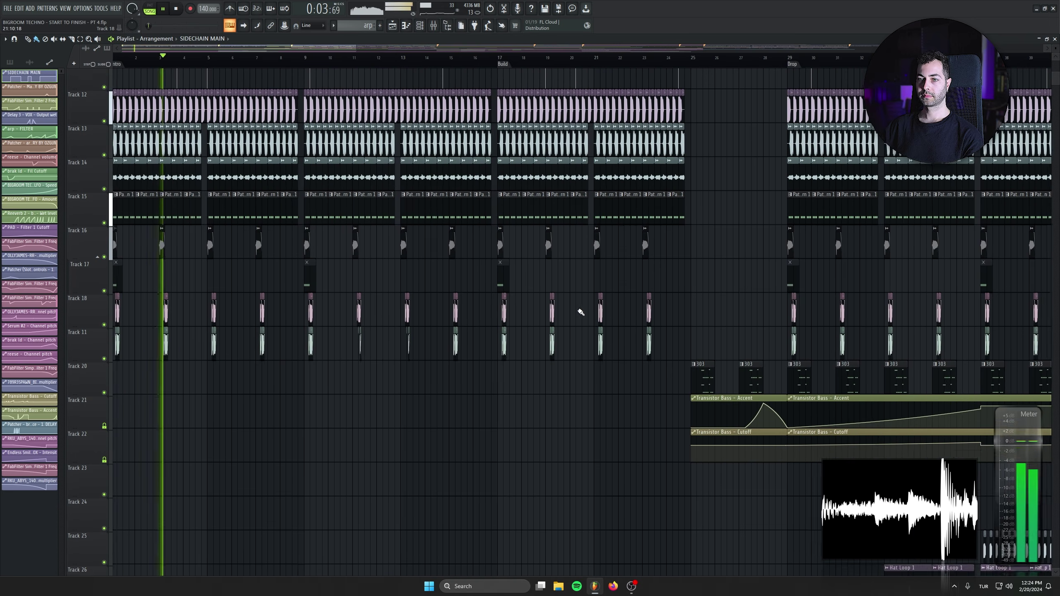
scroll(582, 312, "up", 3)
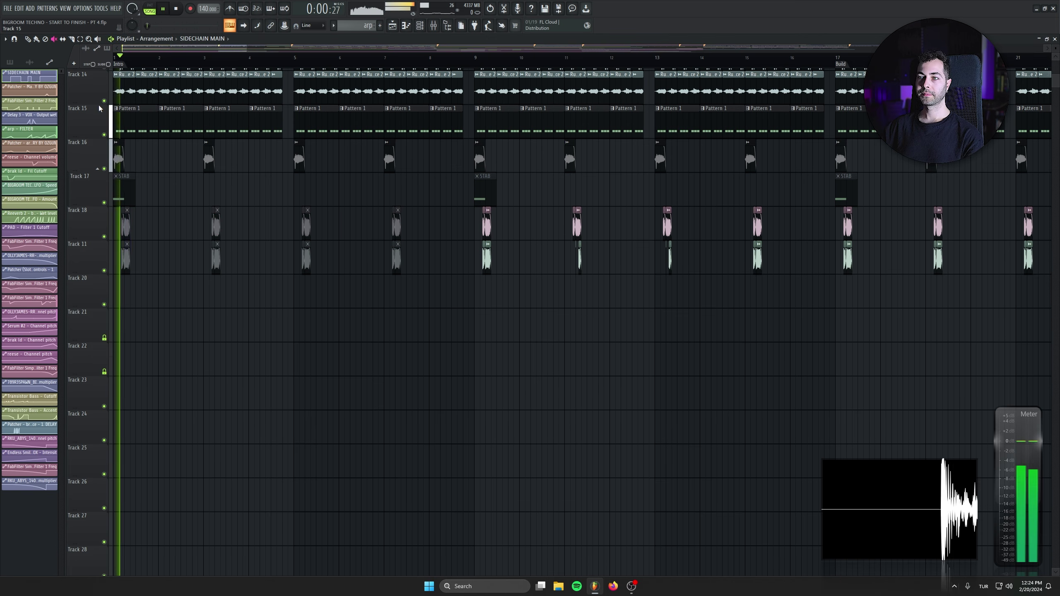
Delete every second Track 10 (consolidated) clip on Track 16 throughout the Intro and Build sections
left_click(28, 39)
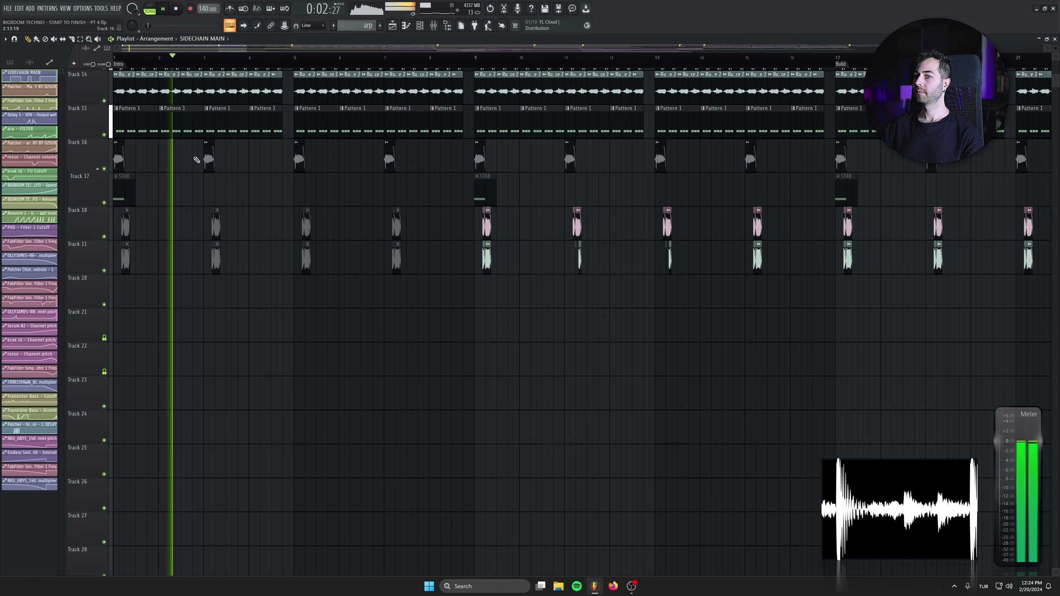
right_click(209, 158)
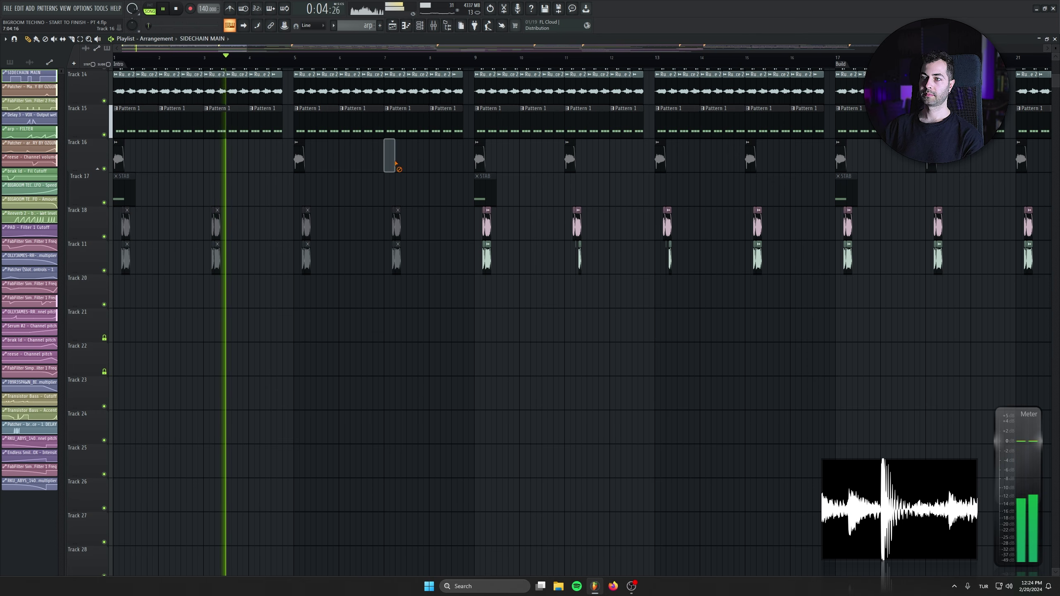
right_click(390, 159)
right_click(572, 158)
right_click(751, 159)
left_click_drag(769, 159, 561, 208)
right_click(725, 206)
left_click_drag(572, 303, 780, 289)
View the Track 10 (consolidated) sample's STAB mixer insert, then solo playlist Track 16 and stop playback
double_click(120, 178)
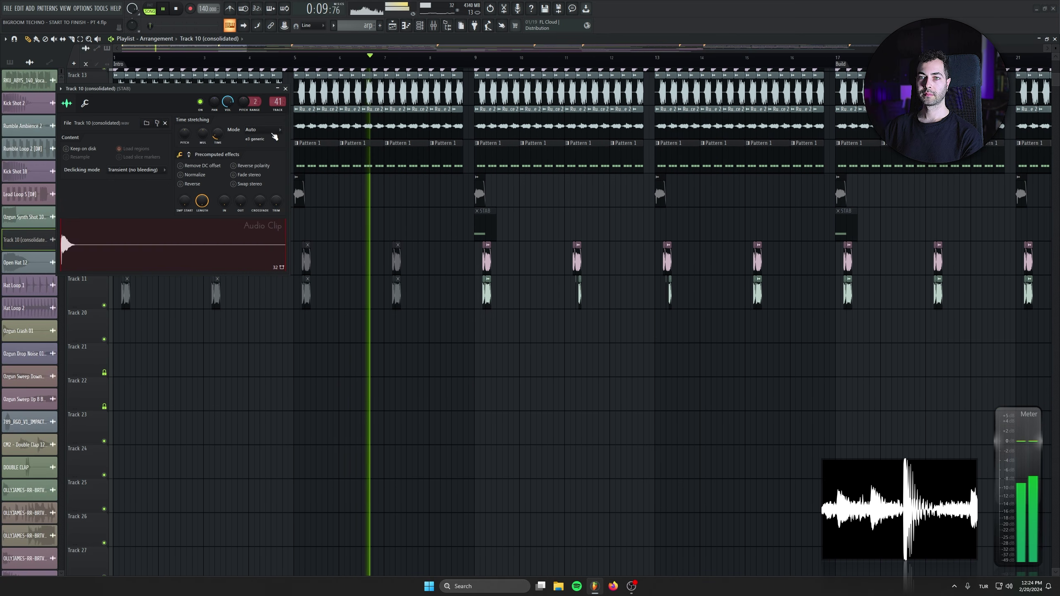
double_click(281, 101)
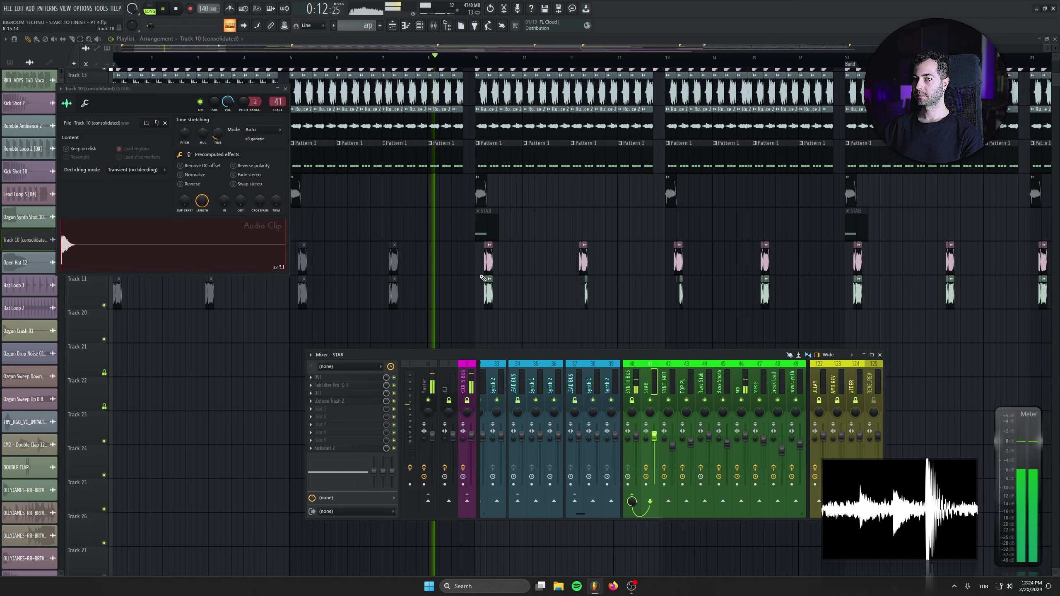
scroll(490, 271, "up", 8)
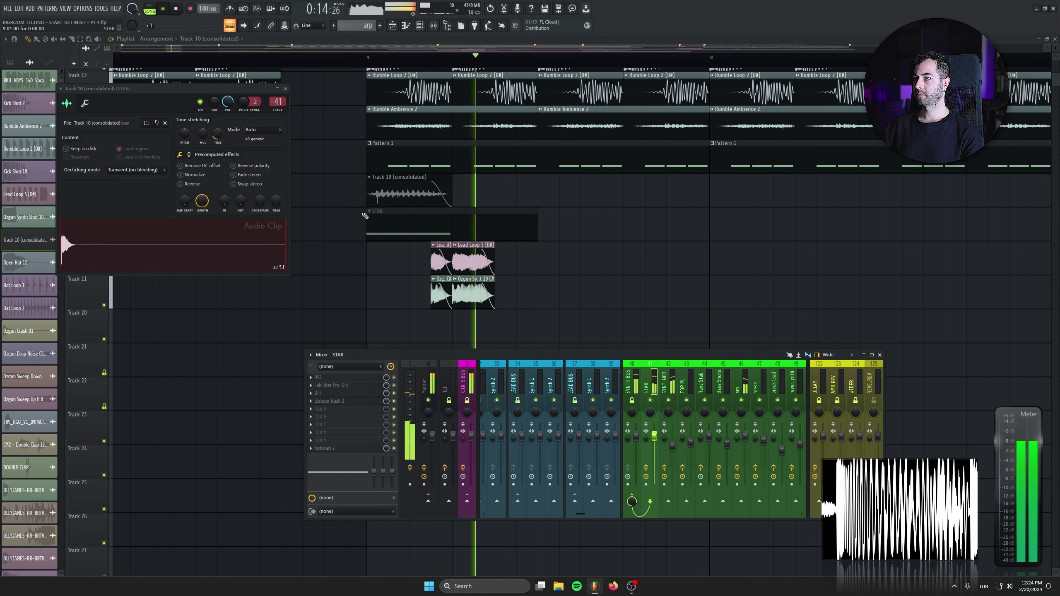
left_click(285, 89)
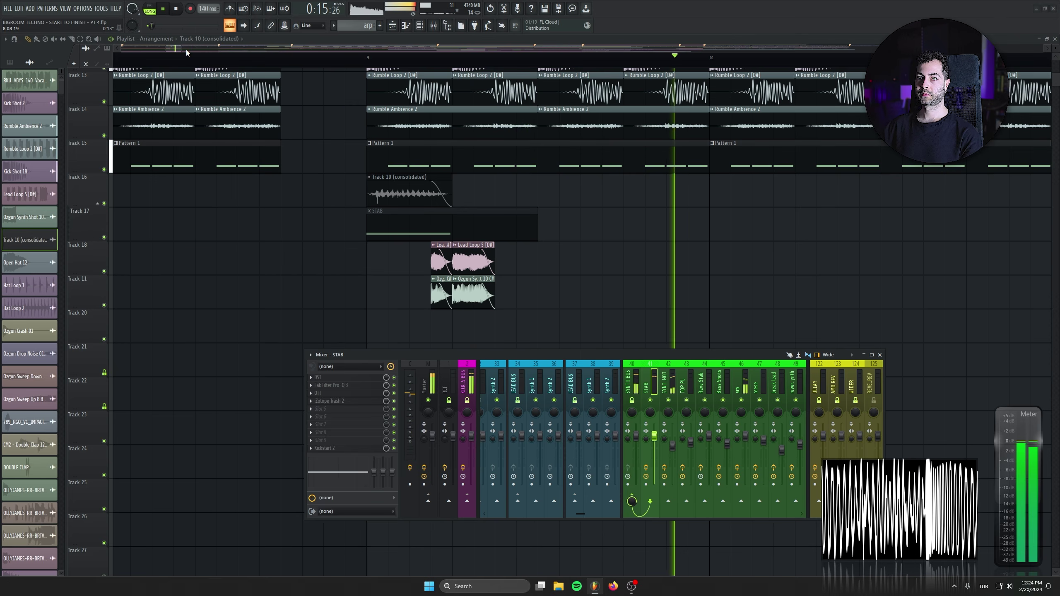
right_click(109, 202)
left_click(176, 10)
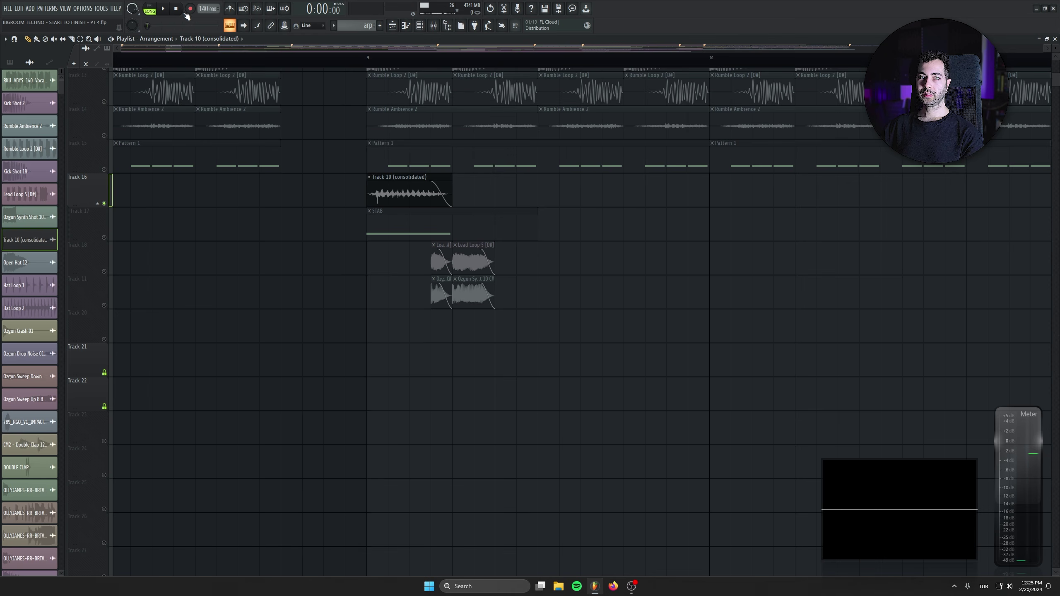
Add the Reach reverb after FabFilter Pro-Q 3 on the STAB mixer insert, set its master mix to 36% and audition it
double_click(408, 186)
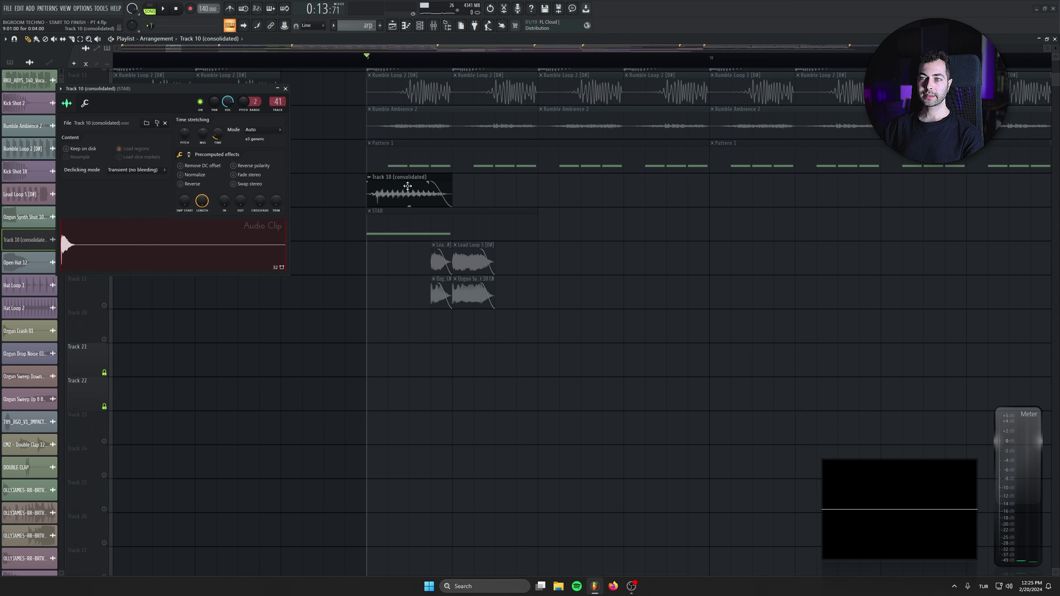
left_click(278, 99)
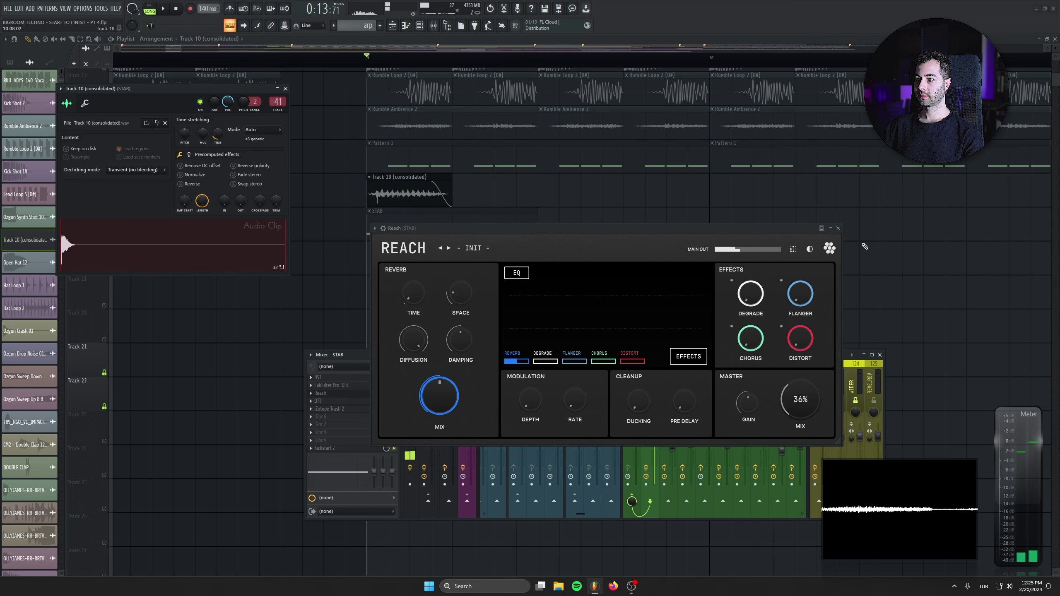
left_click(838, 229)
key("space")
left_click(286, 89)
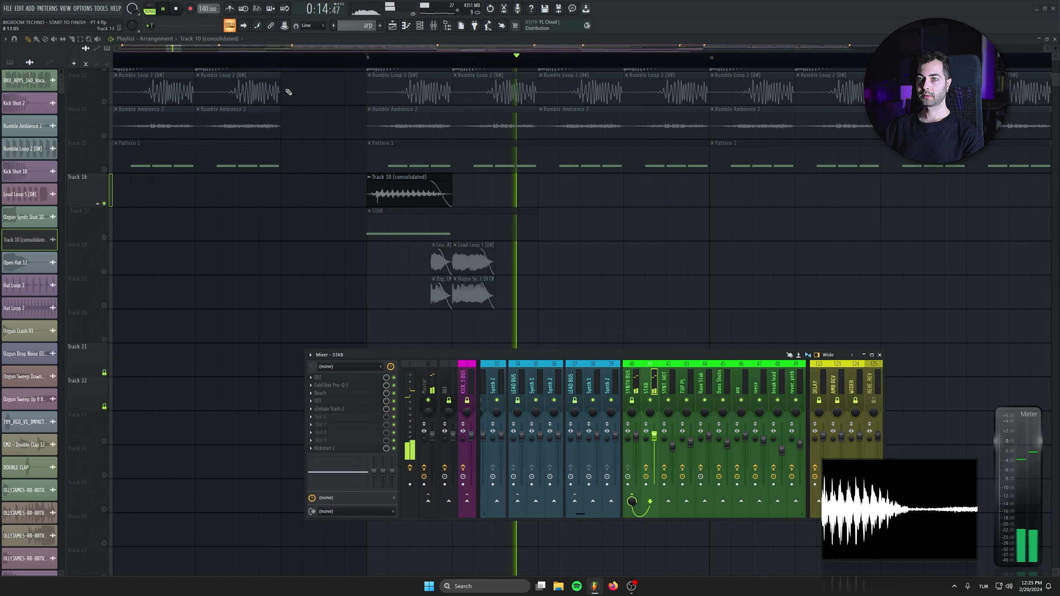
Close the mixer and unsolo Track 16 to hear the stab within the full arrangement
key("F9")
scroll(258, 310, "down", 8)
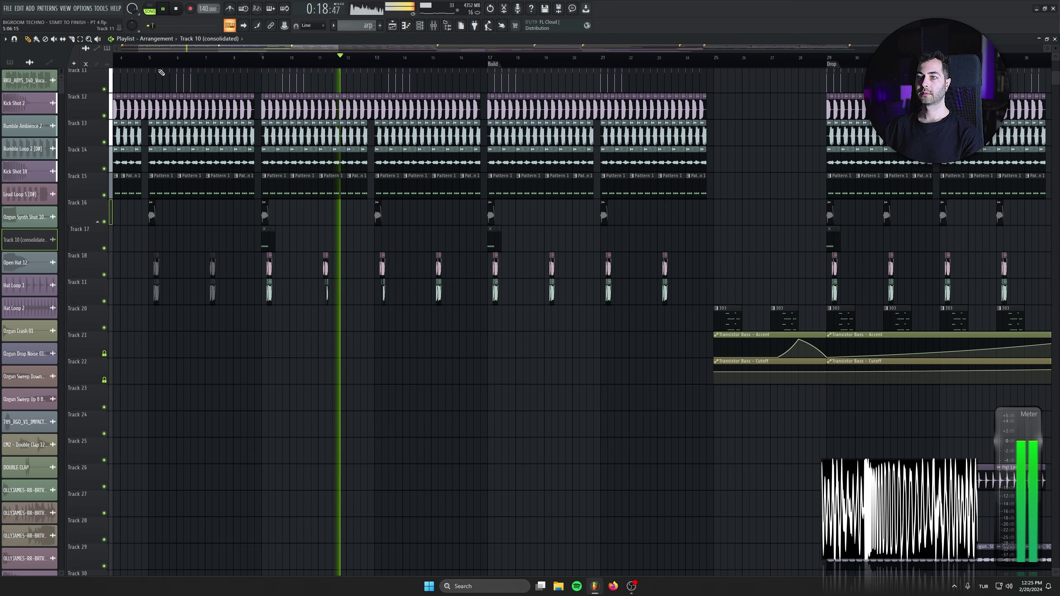
key("space")
Solo Track 15 at the first Drop and open FabFilter Simplon on the Bass mixer insert
left_click_drag(737, 136, 447, 163)
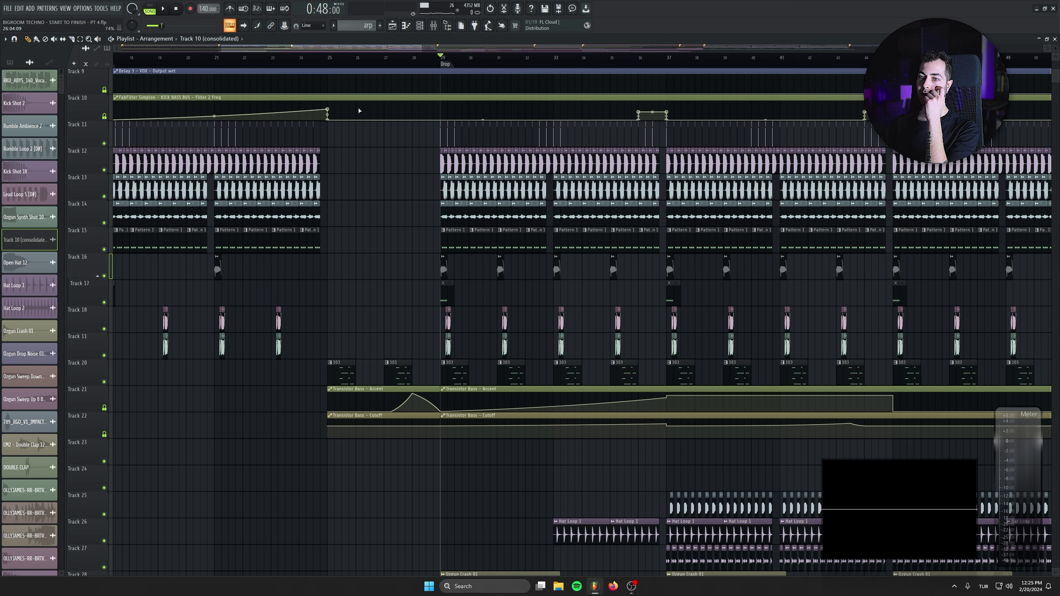
right_click(105, 250)
left_click(434, 26)
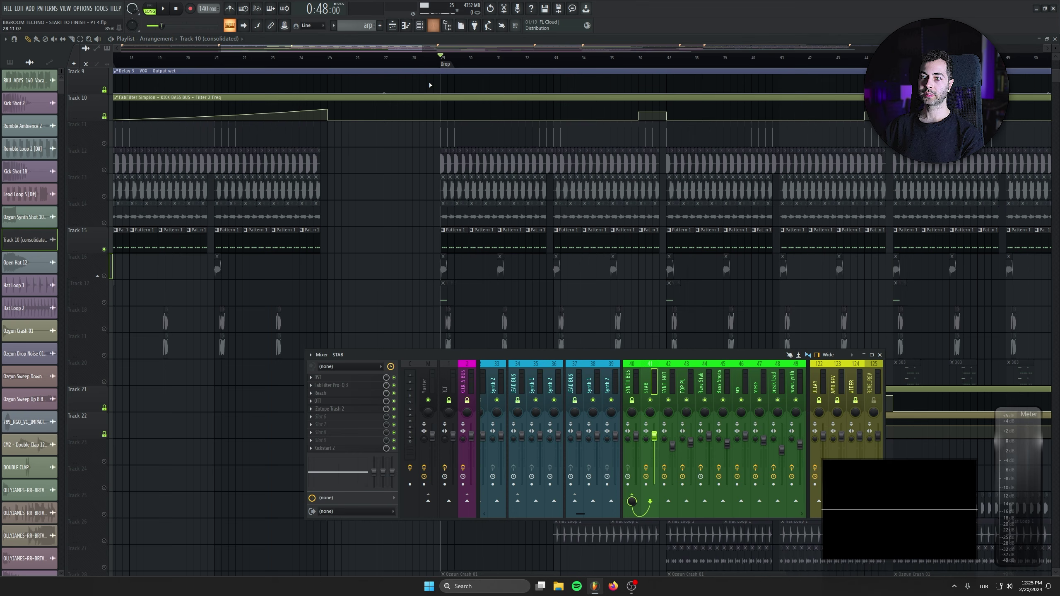
scroll(670, 378, "up", 10)
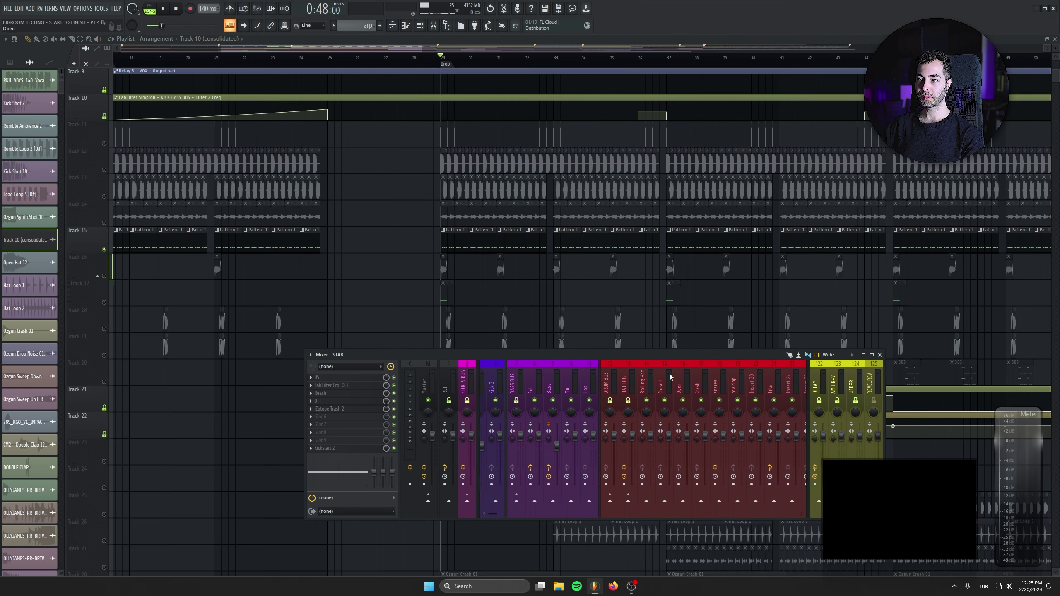
left_click(600, 382)
left_click(368, 410)
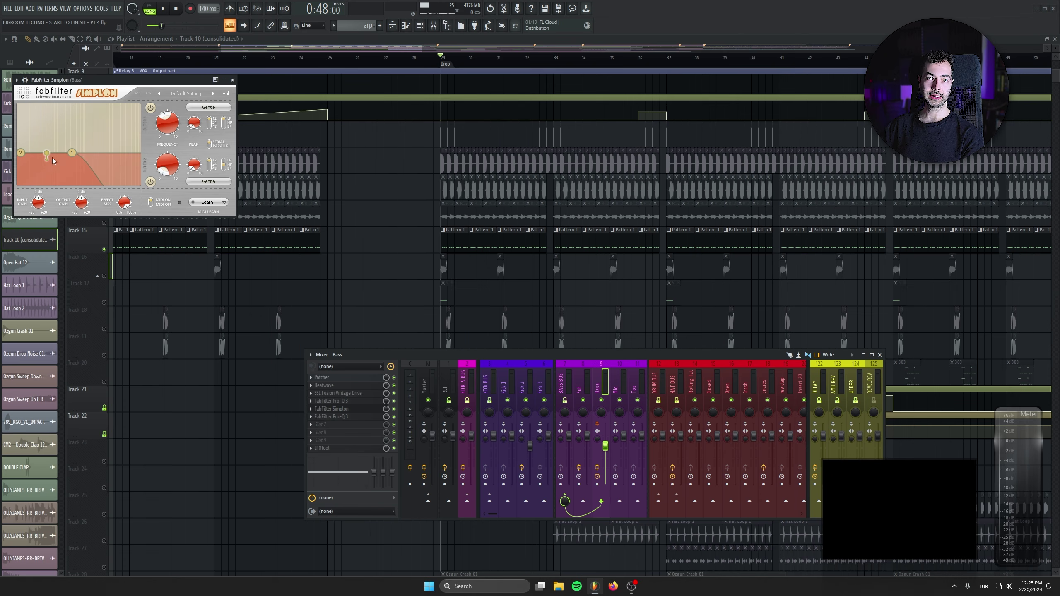
left_click_drag(89, 82, 211, 293)
Play the soloed bass from the Drop to audition its filtering, and close the Simplon and mixer windows
scroll(454, 245, "up", 4)
scroll(453, 245, "up", 2)
key("space")
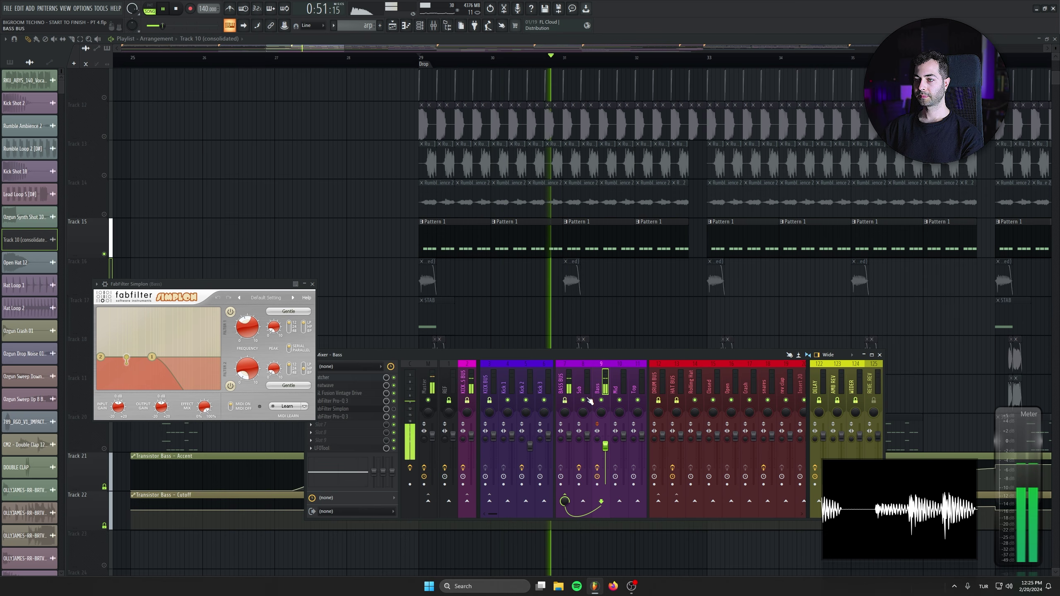
key("space")
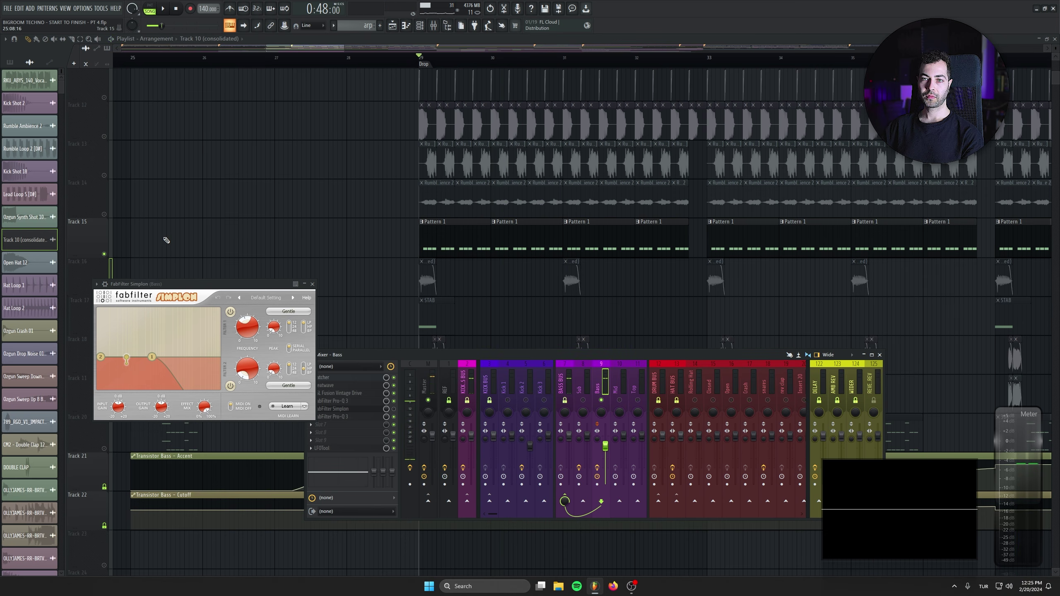
left_click(313, 284)
left_click(880, 355)
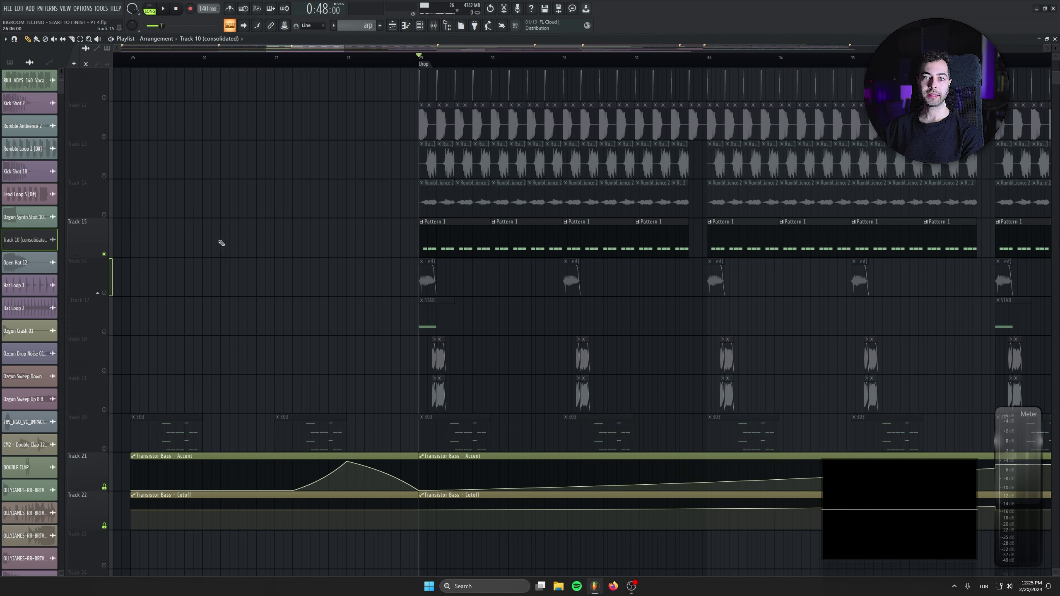
Unmute Tracks 11 to 14, Track 16 and Track 20 alongside the bass and audition the first and second drops
left_click(105, 214)
left_click(105, 175)
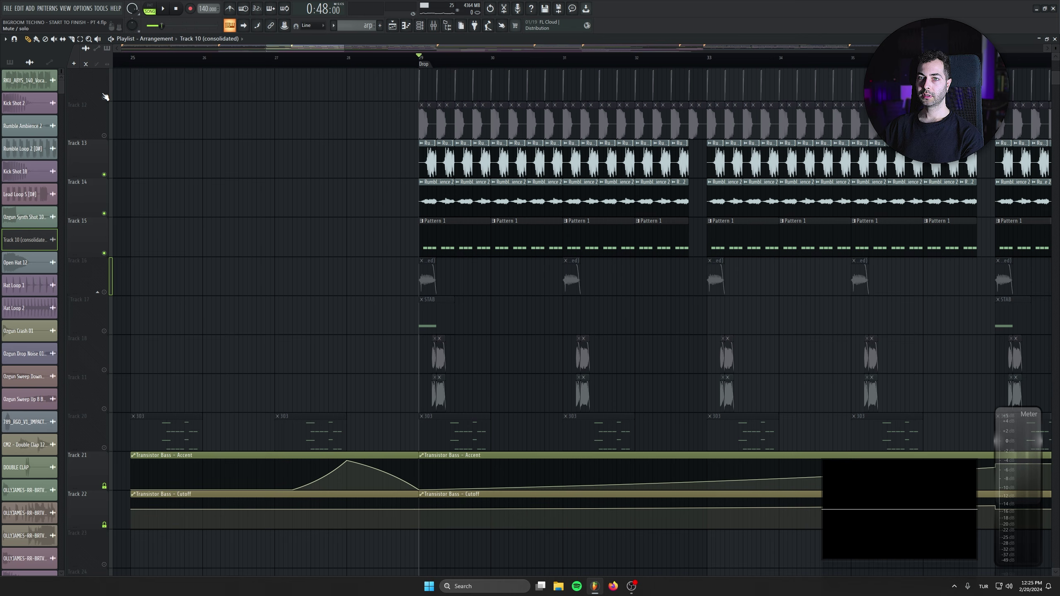
left_click(105, 135)
scroll(159, 339, "up", 3)
key("space")
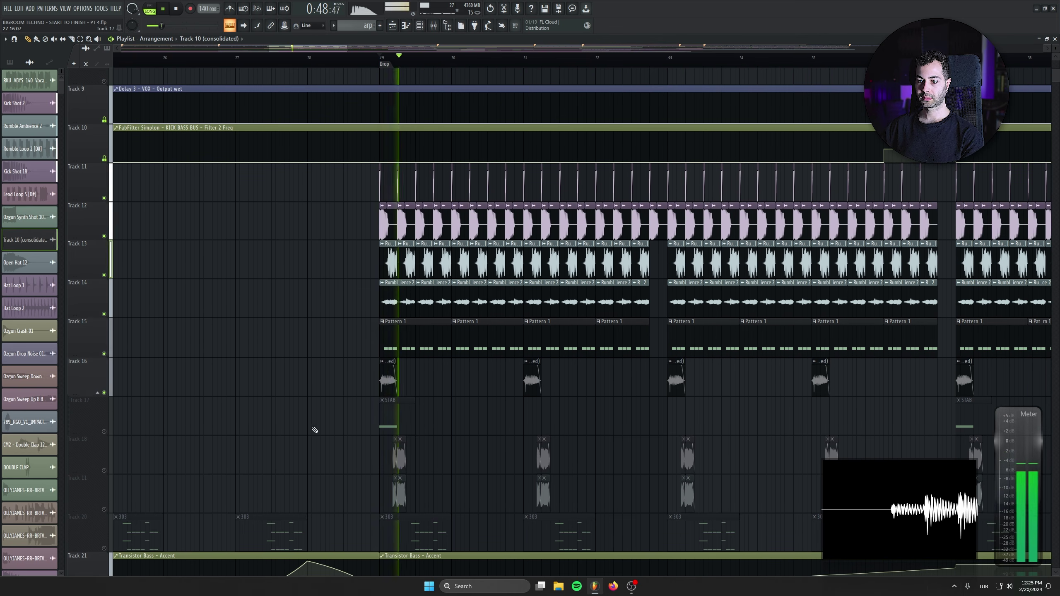
scroll(310, 431, "down", 13)
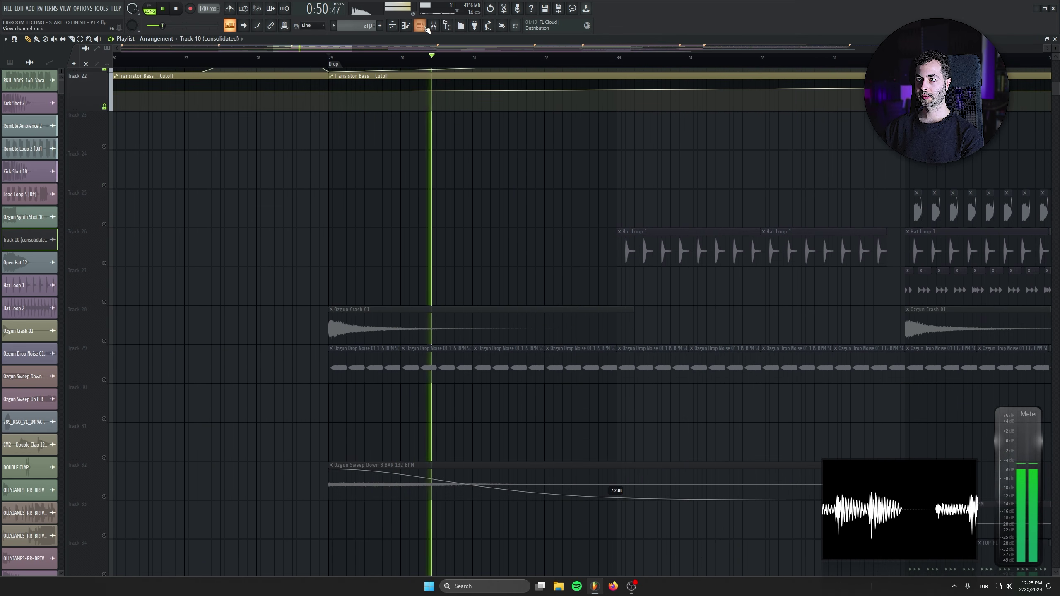
key("F9")
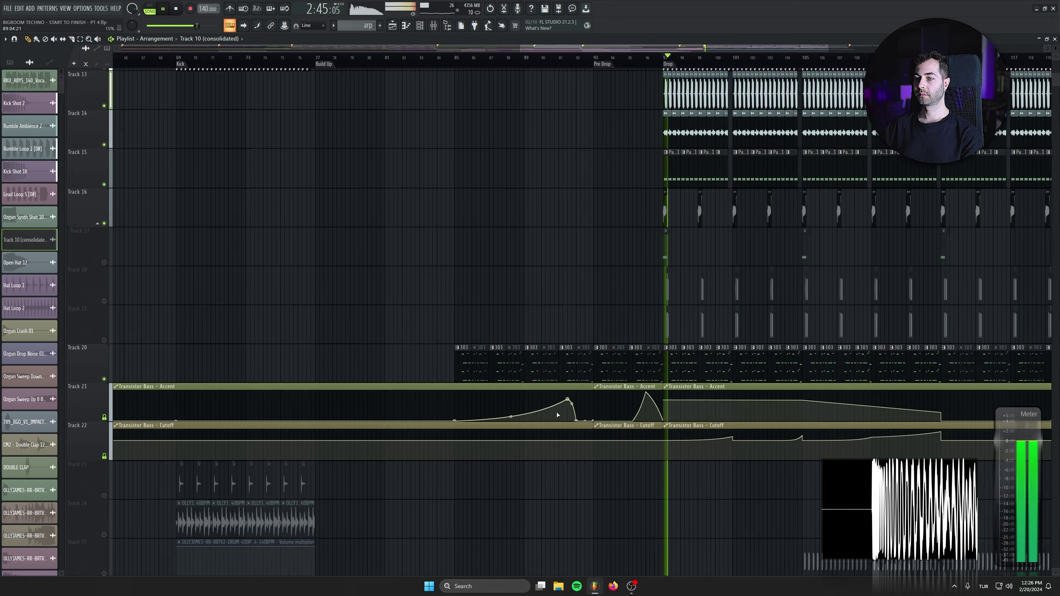
Open Patcher and Reach on mixer Insert 52 of the 303 group and set Reach's master Mix to 32%
scroll(558, 415, "down", 1)
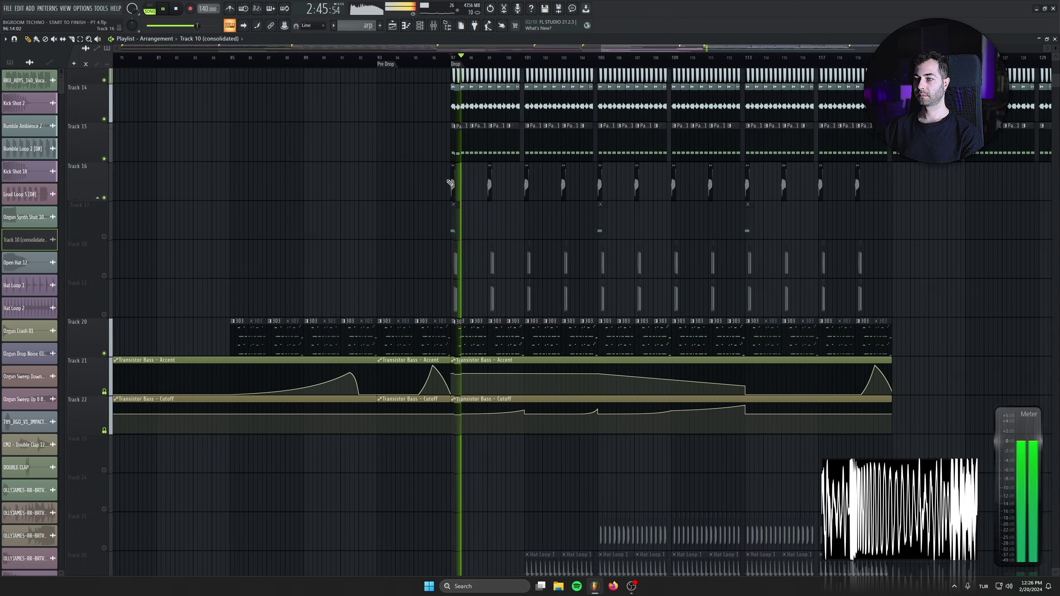
key("F9")
scroll(606, 378, "down", 15)
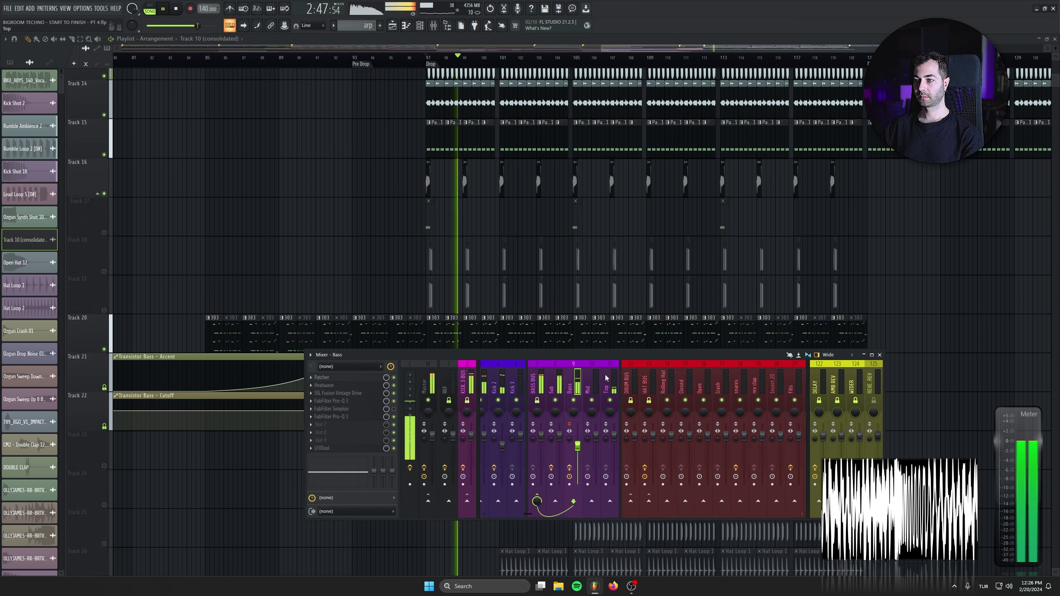
scroll(606, 378, "down", 4)
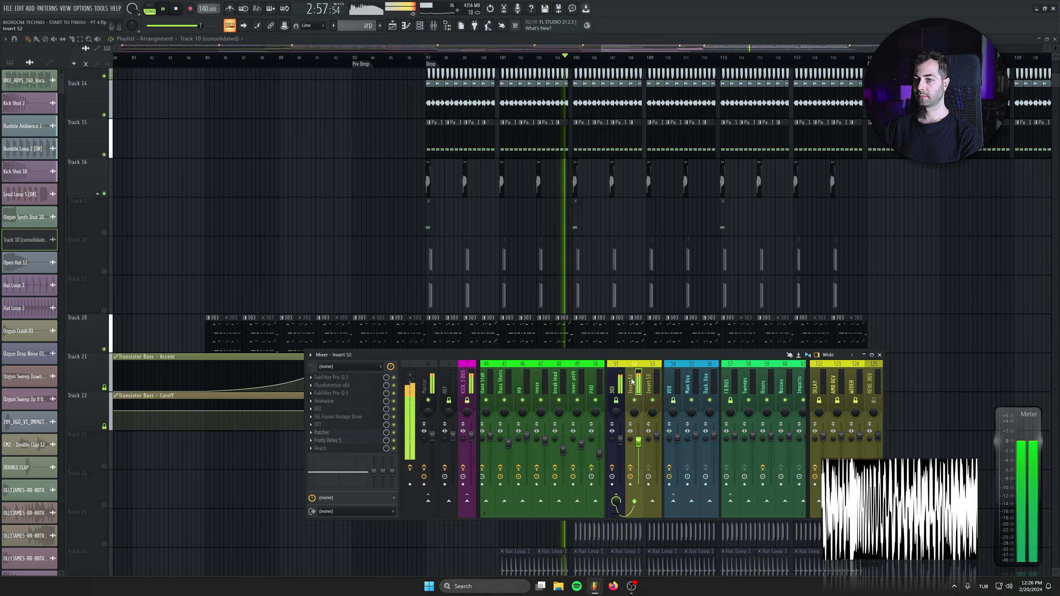
left_click(340, 434)
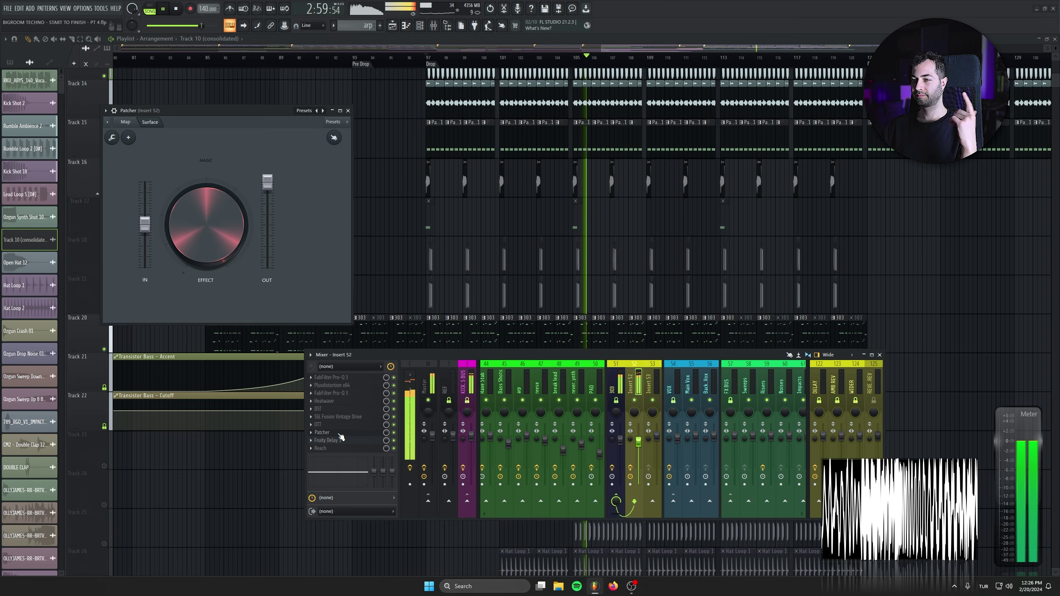
left_click(339, 447)
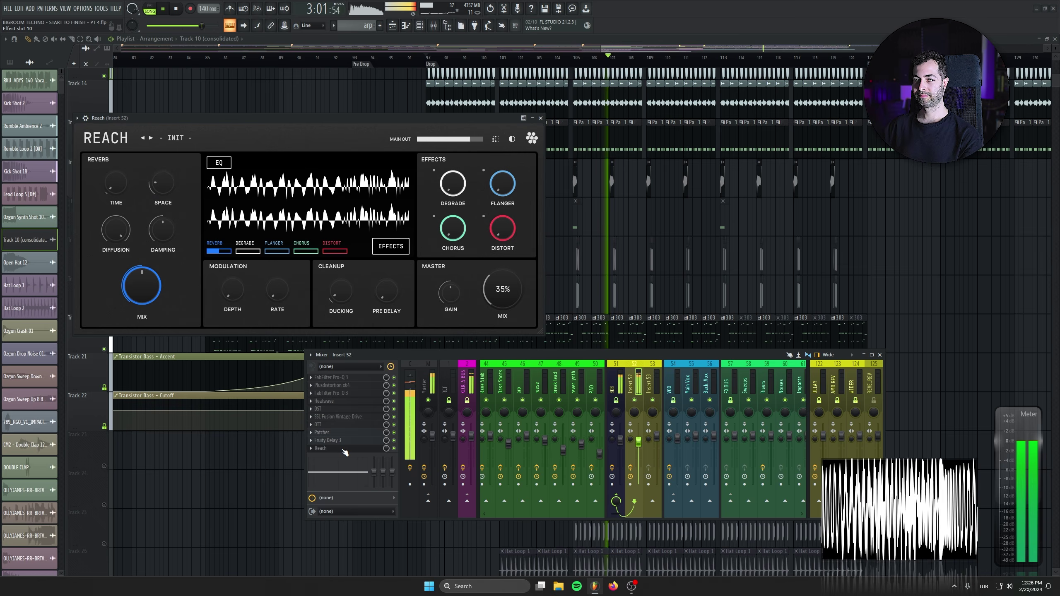
left_click_drag(497, 288, 494, 293)
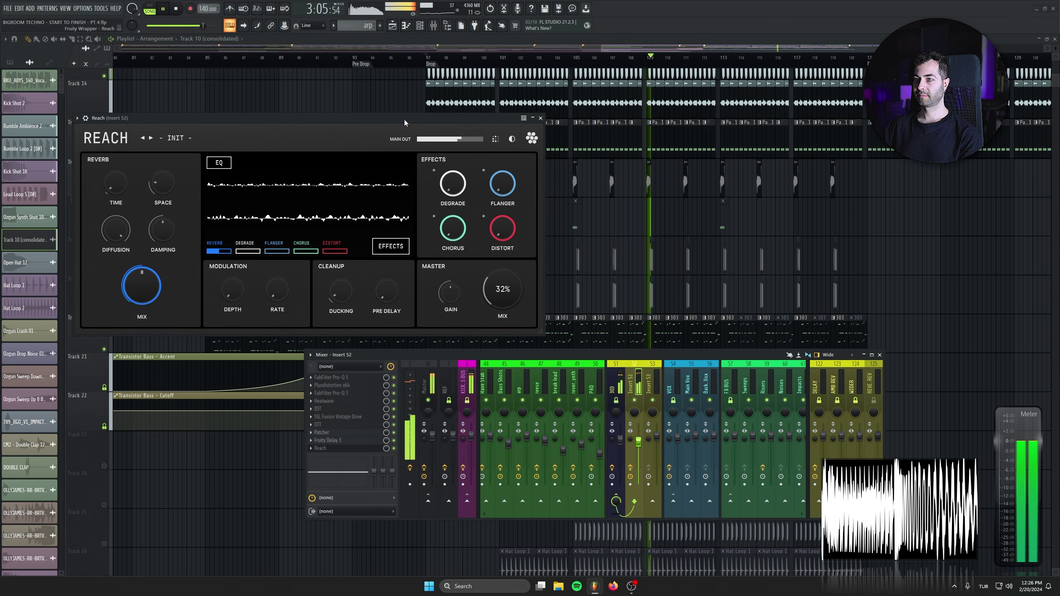
left_click_drag(404, 119, 404, 147)
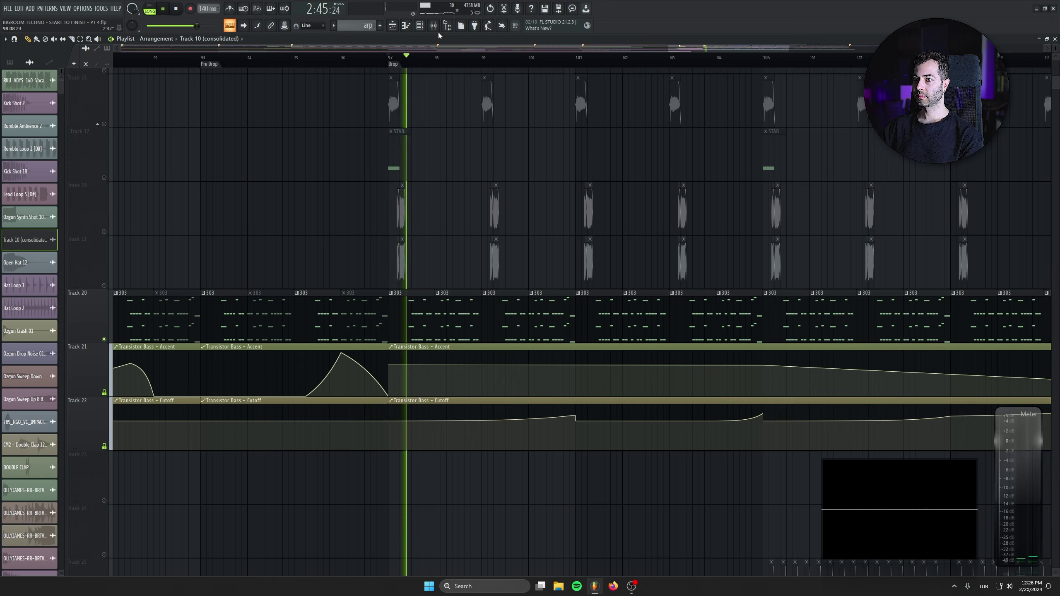
Reopen Reach on Insert 52 during drop playback and set its master Mix to 35%
key("F9")
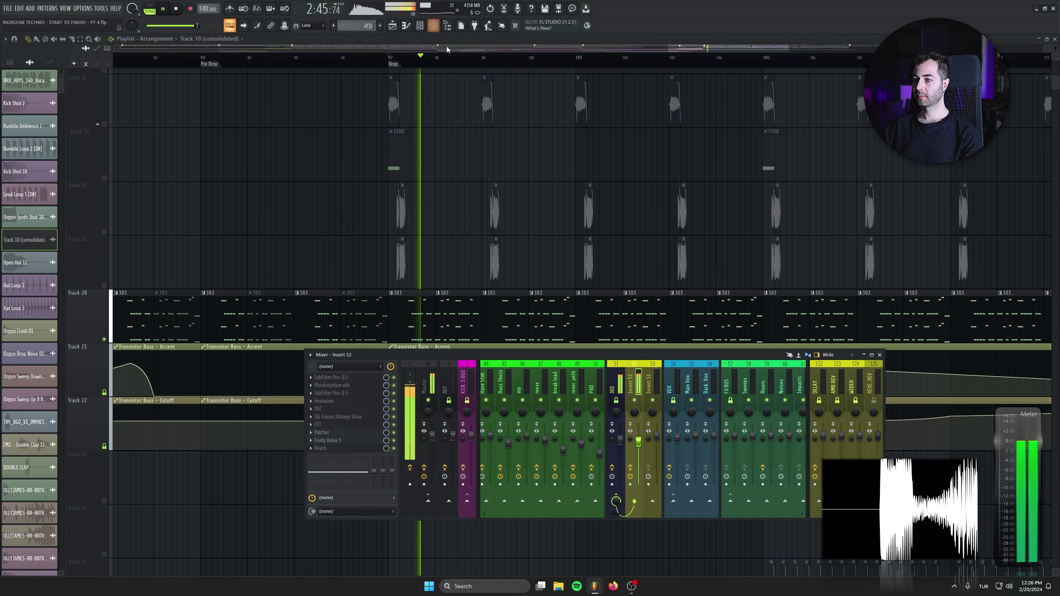
left_click(346, 436)
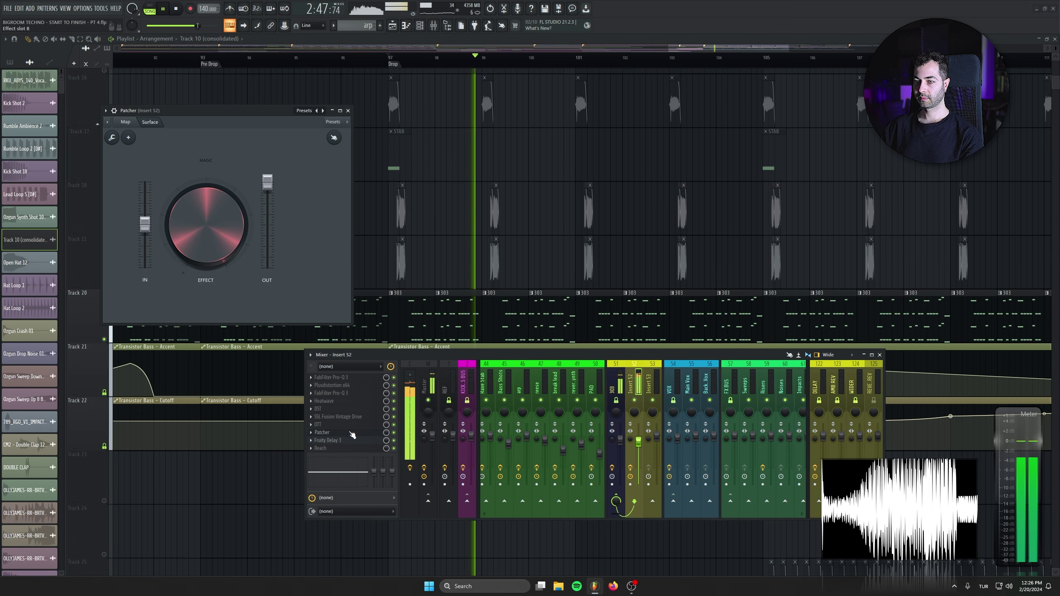
left_click(351, 435)
left_click(343, 451)
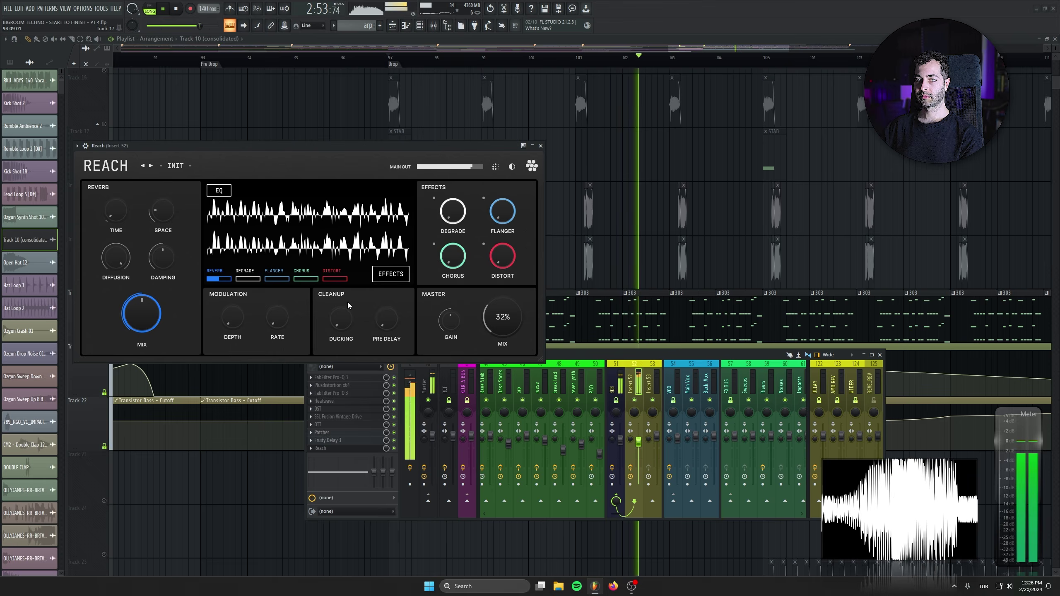
left_click_drag(495, 343, 506, 325)
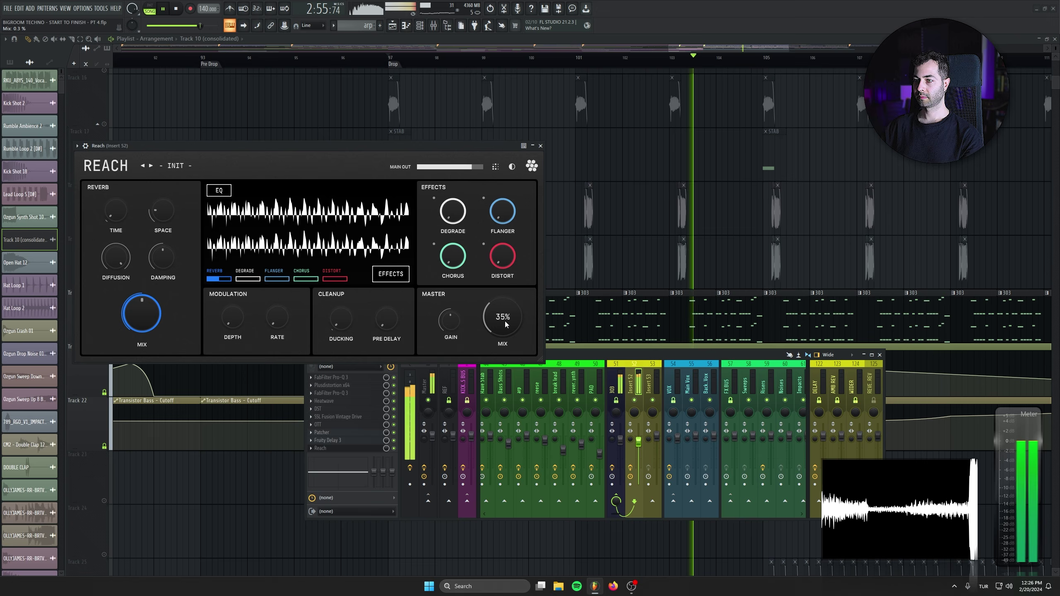
Close Reach and open Kickstart 2 on the 303 mixer insert to check the sidechain
left_click(541, 146)
left_click(620, 377)
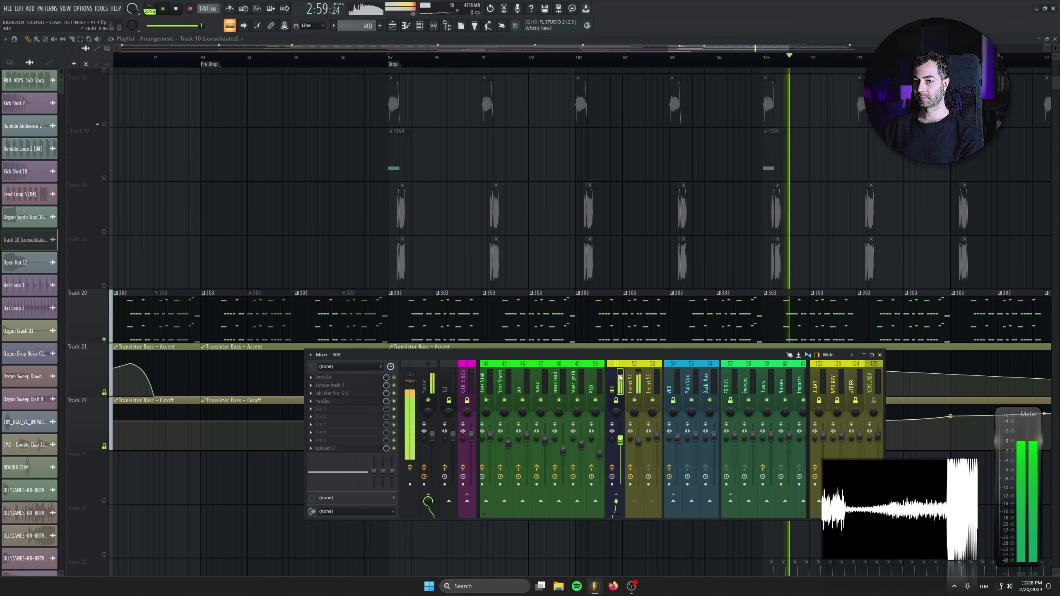
left_click(327, 448)
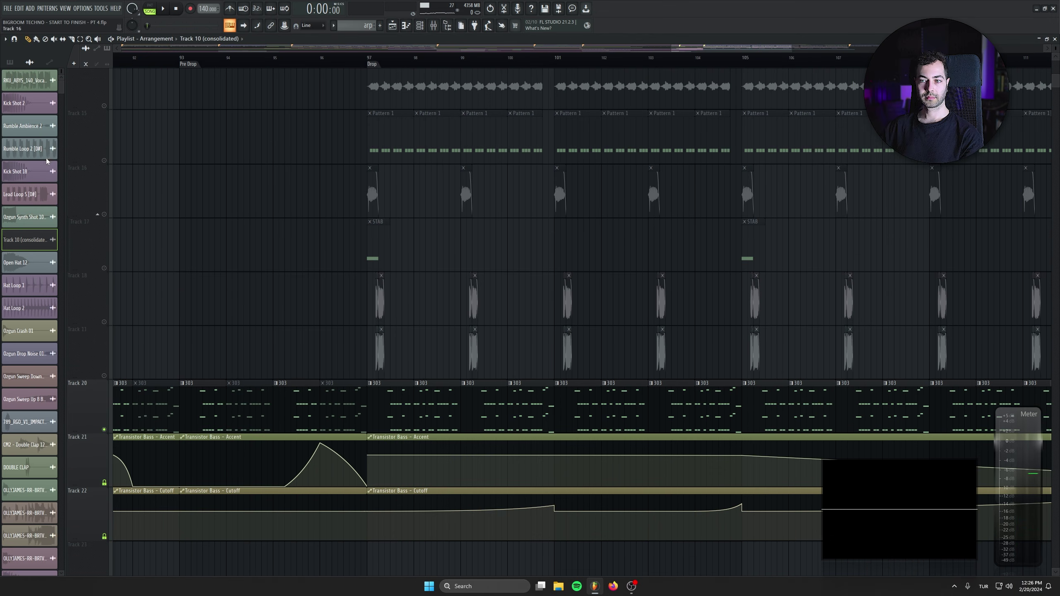
Unmute all playlist tracks to restore the full arrangement around the 303
left_click_drag(354, 292, 236, 485)
right_click(105, 245)
right_click(104, 245)
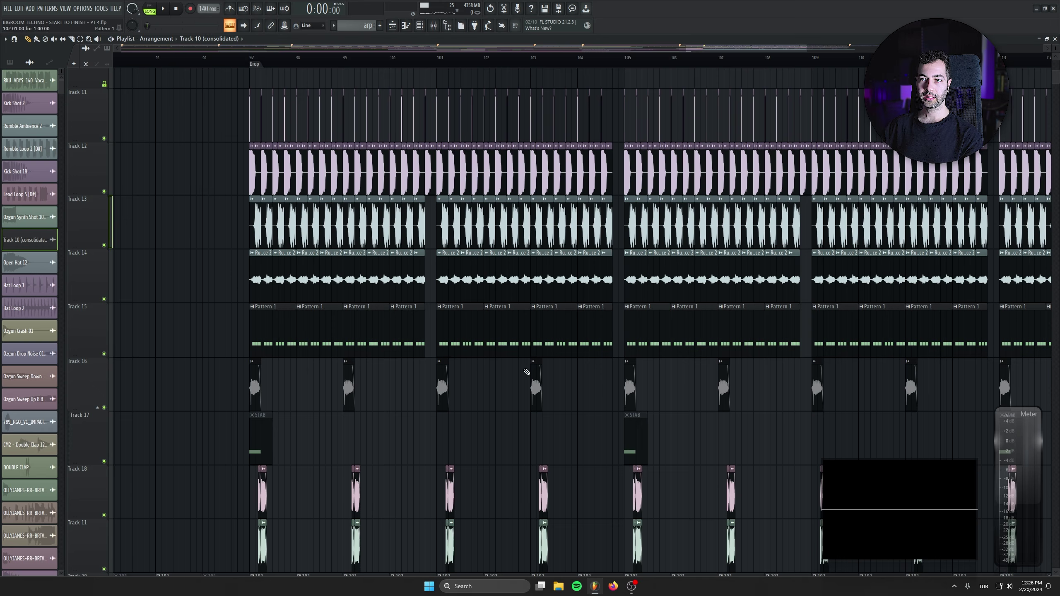
Copy two arp clips into the Outro on Track 46 and extend the ENDLESS CRY and arp FILTER automation clips to the End marker
scroll(418, 355, "down", 8)
scroll(371, 353, "down", 5)
scroll(376, 371, "down", 5)
scroll(396, 386, "down", 9)
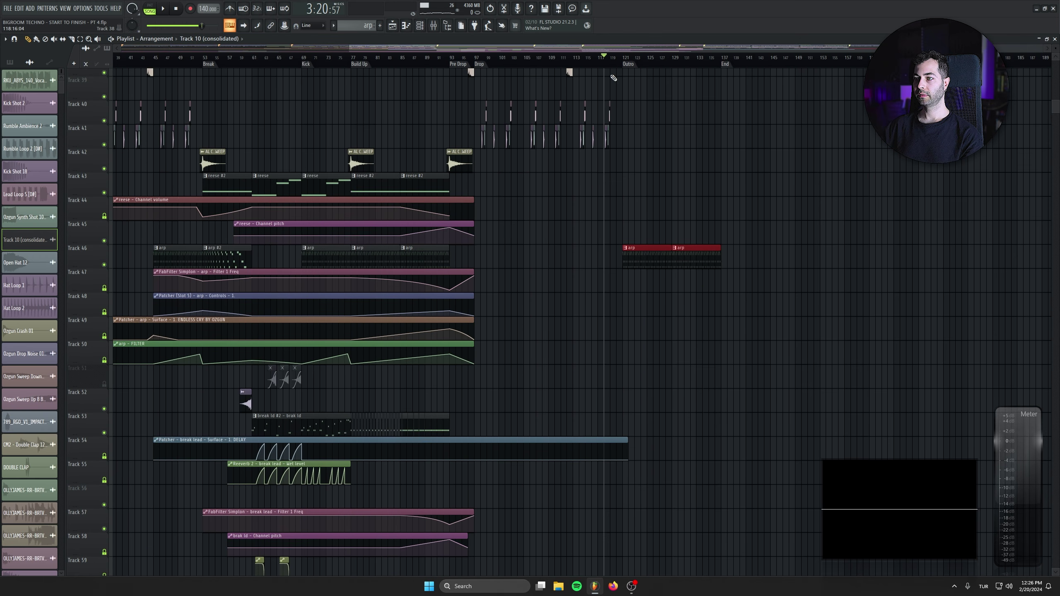
left_click_drag(239, 261, 472, 258)
left_click_drag(726, 334, 993, 321)
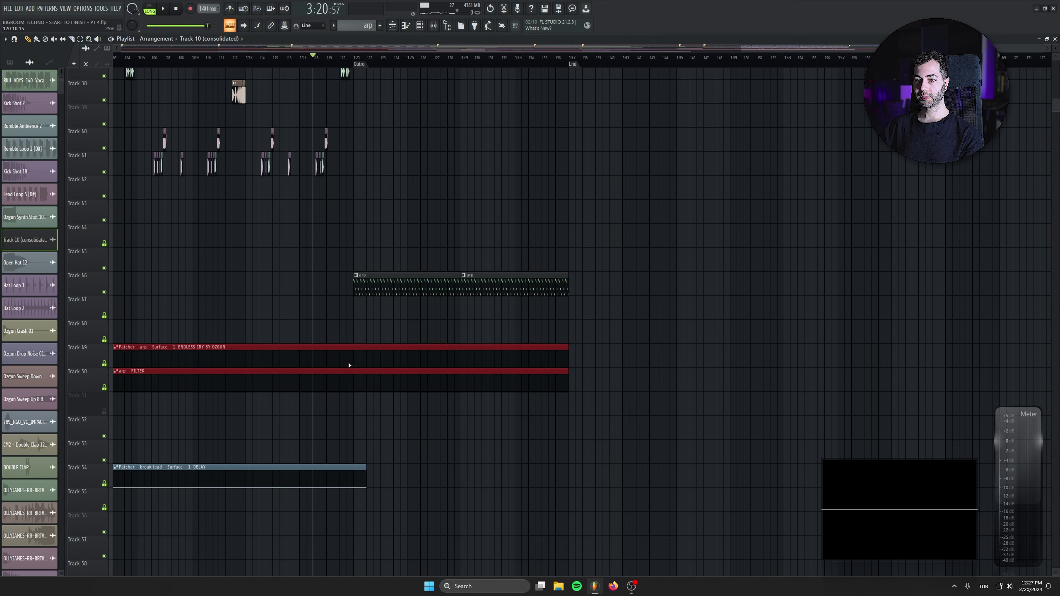
Lengthen both arp automation clips past the End marker and shape their curves to rise towards End and fall off after it
key("ctrl+d")
right_click(354, 367)
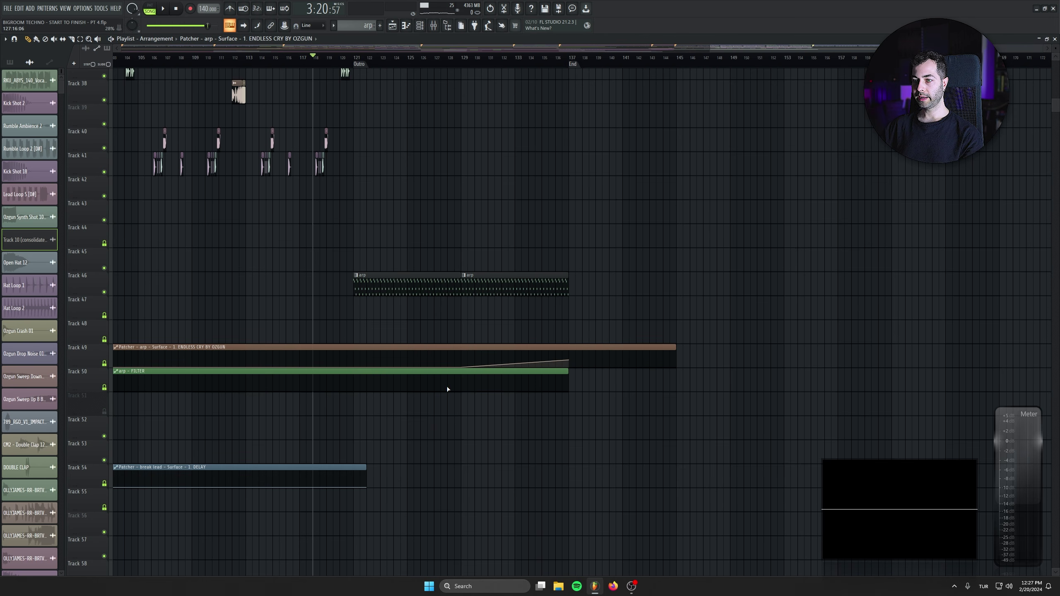
left_click_drag(569, 371, 681, 372)
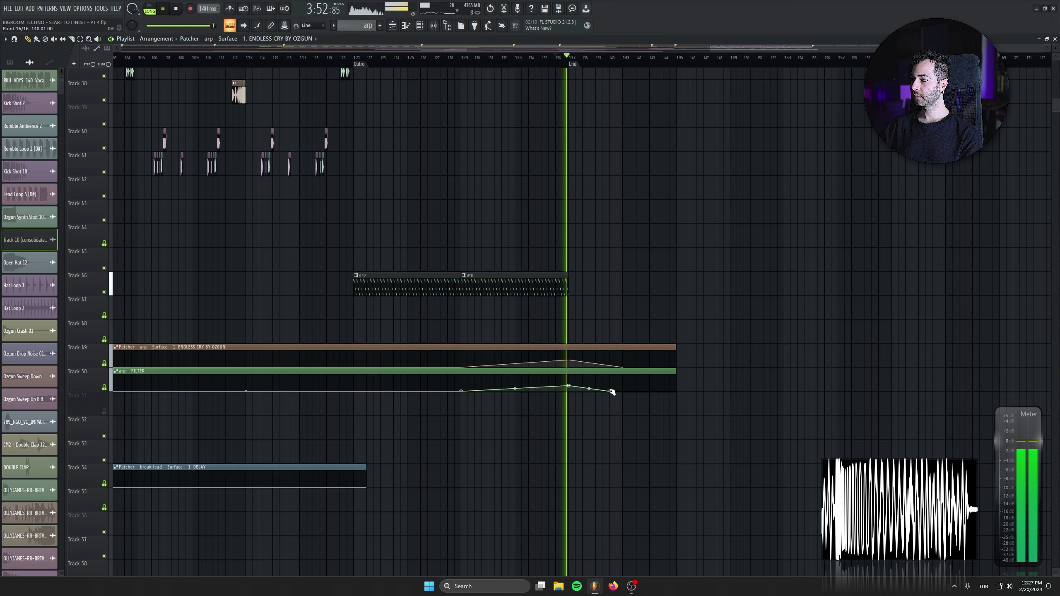
left_click_drag(611, 392, 624, 397)
Copy the stab and percussion clips on Tracks 16 to 19 from the second Drop to the start of the Outro
scroll(591, 312, "up", 4)
scroll(651, 271, "down", 3)
scroll(662, 260, "up", 5)
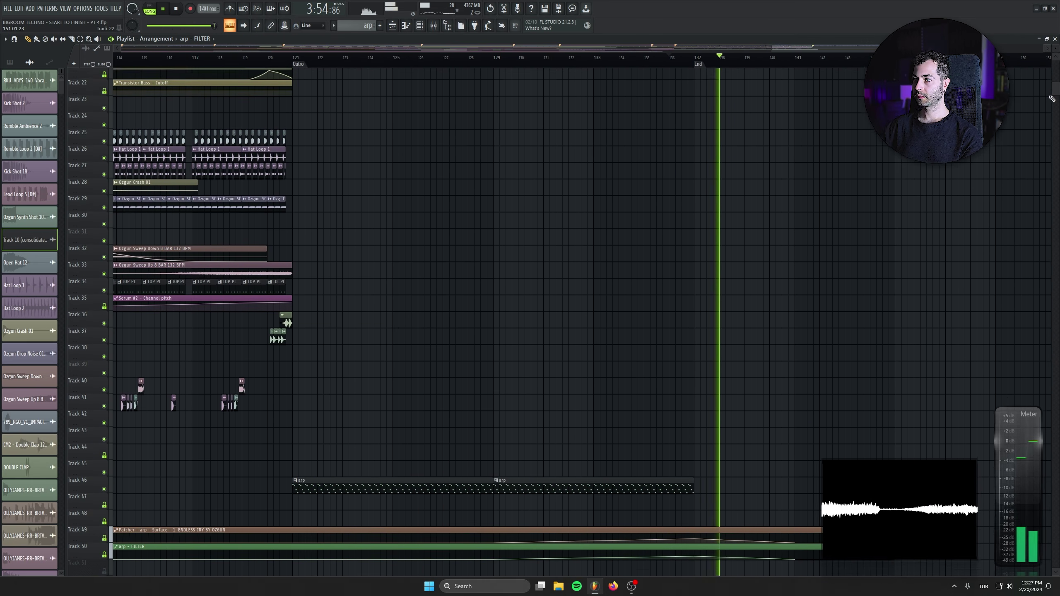
left_click_drag(1056, 81, 1056, 69)
scroll(539, 230, "up", 4)
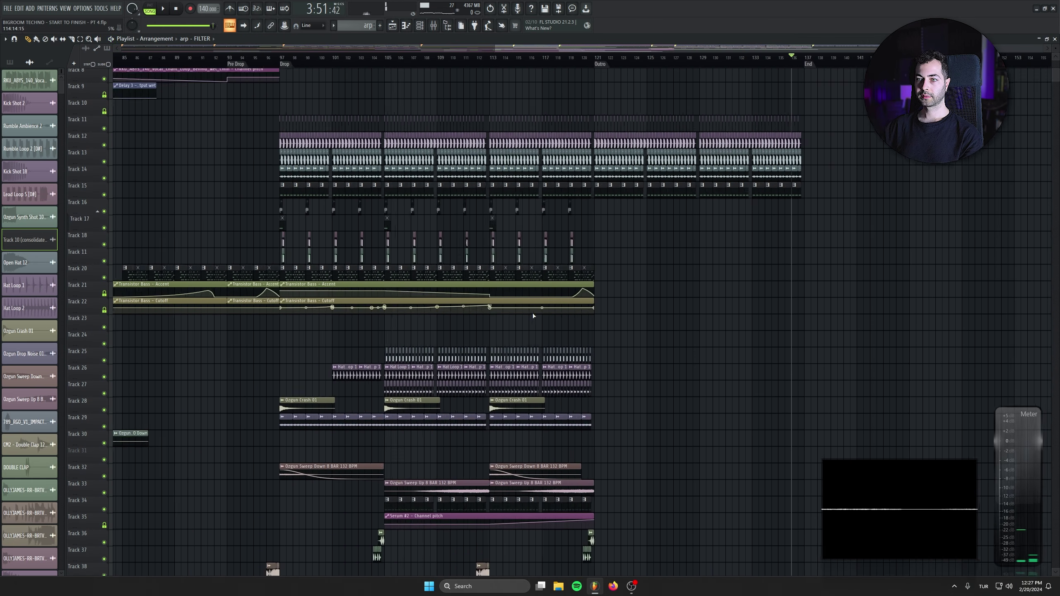
scroll(879, 261, "down", 3)
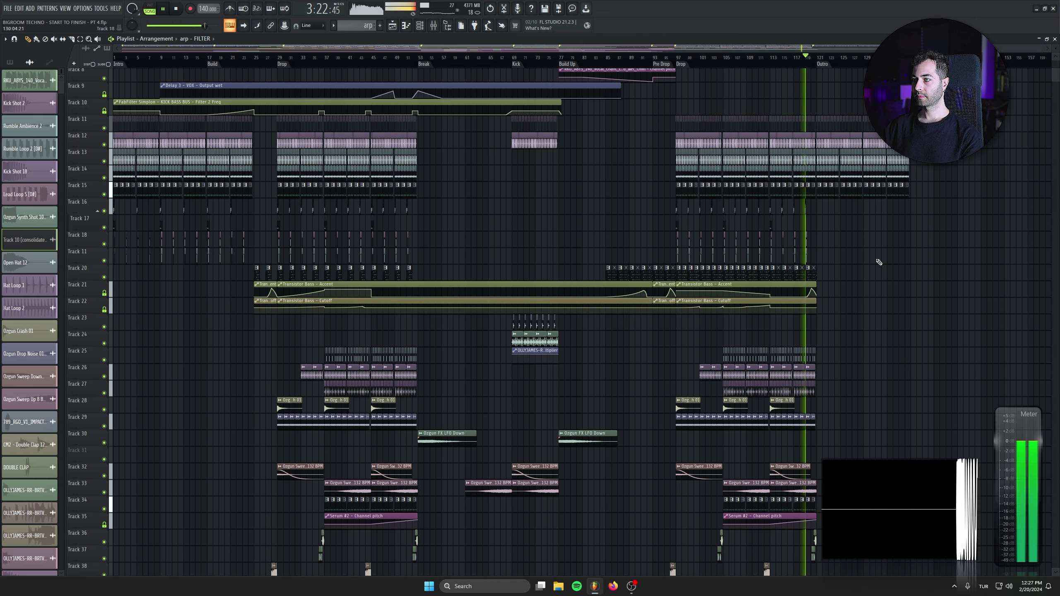
scroll(860, 292, "up", 6)
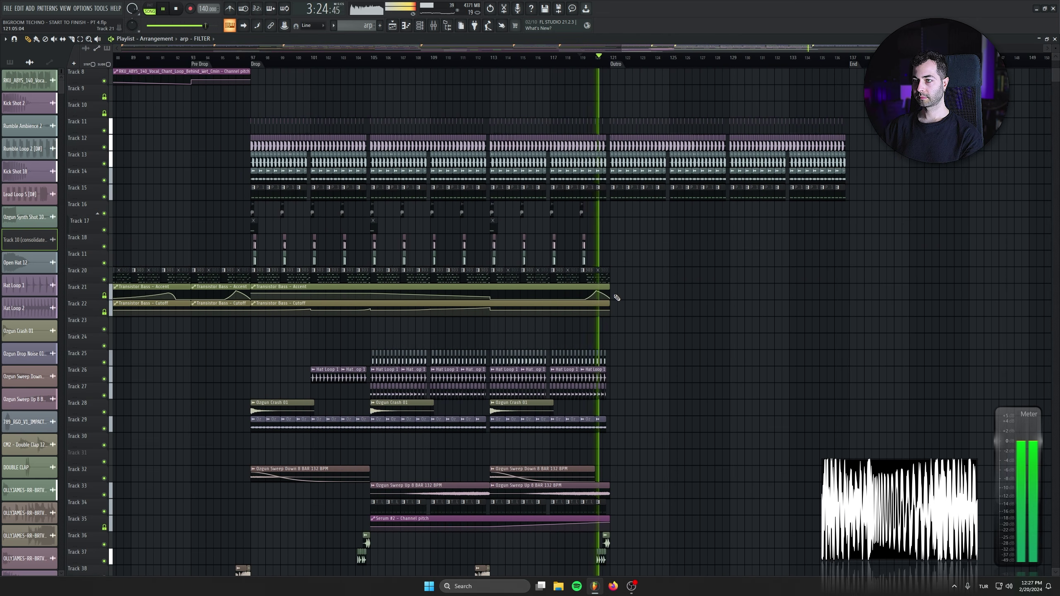
left_click_drag(243, 209, 711, 258)
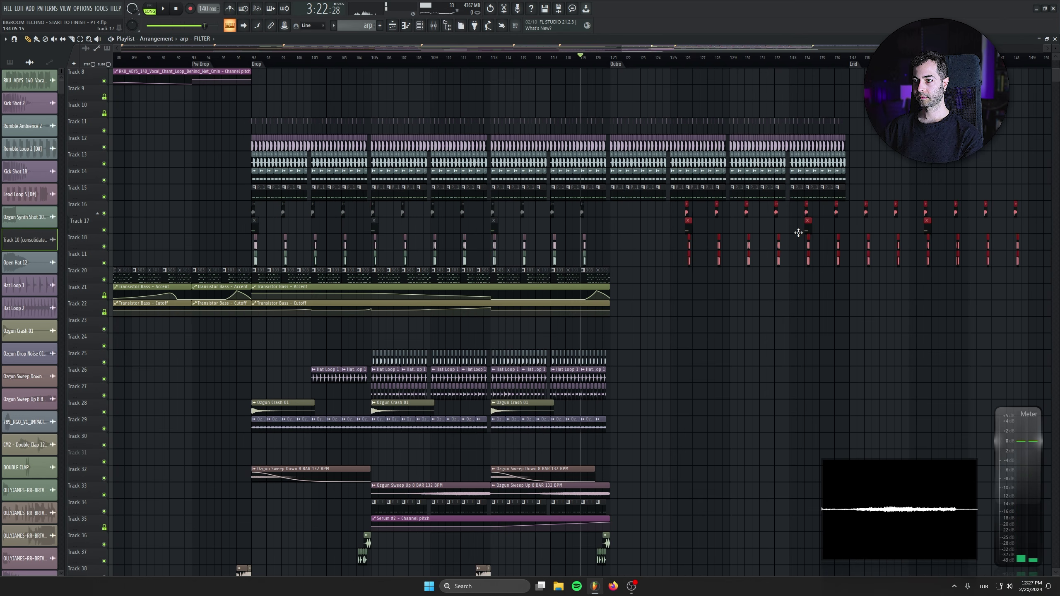
key("space")
left_click_drag(857, 284, 728, 278)
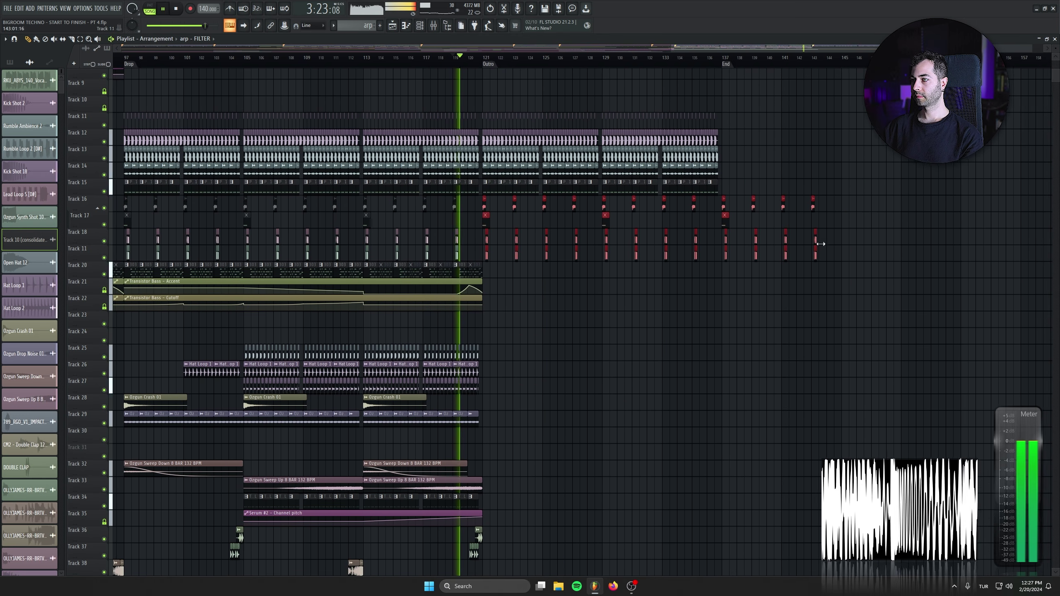
Delete the copied clips past End and the Track 18 and 19 hits from bar 129, and thin out the Track 16 shots
left_click_drag(884, 197, 792, 309)
left_click_drag(886, 327, 600, 233)
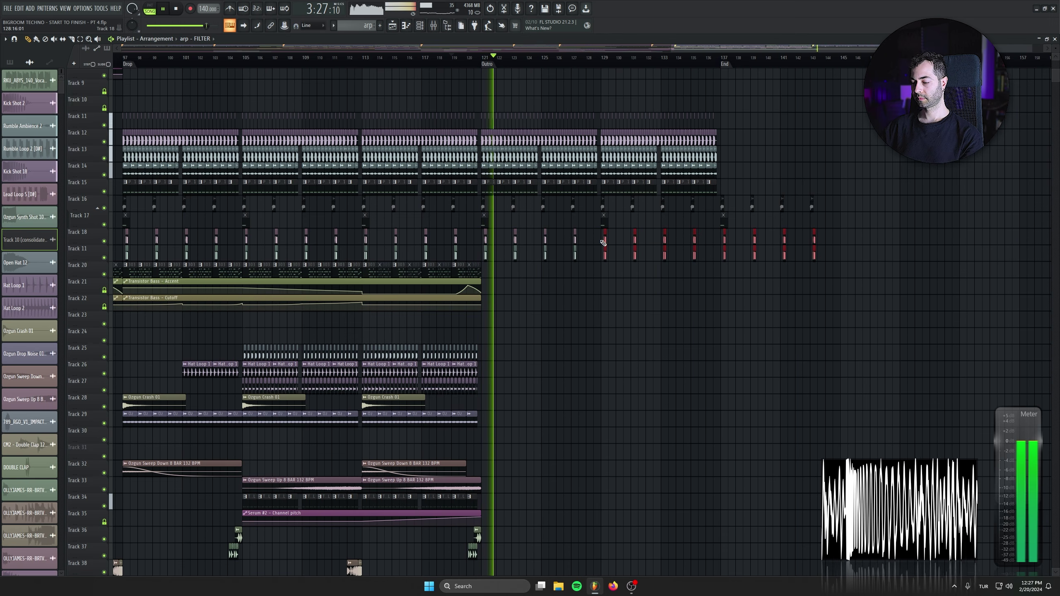
key("Delete")
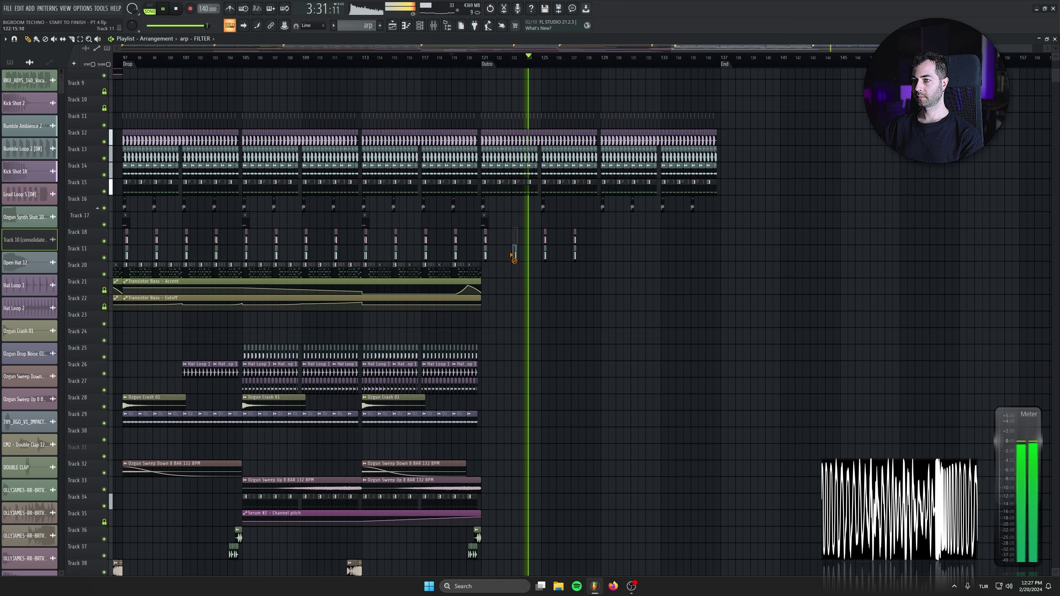
left_click(635, 258)
right_click(635, 259)
right_click(628, 207)
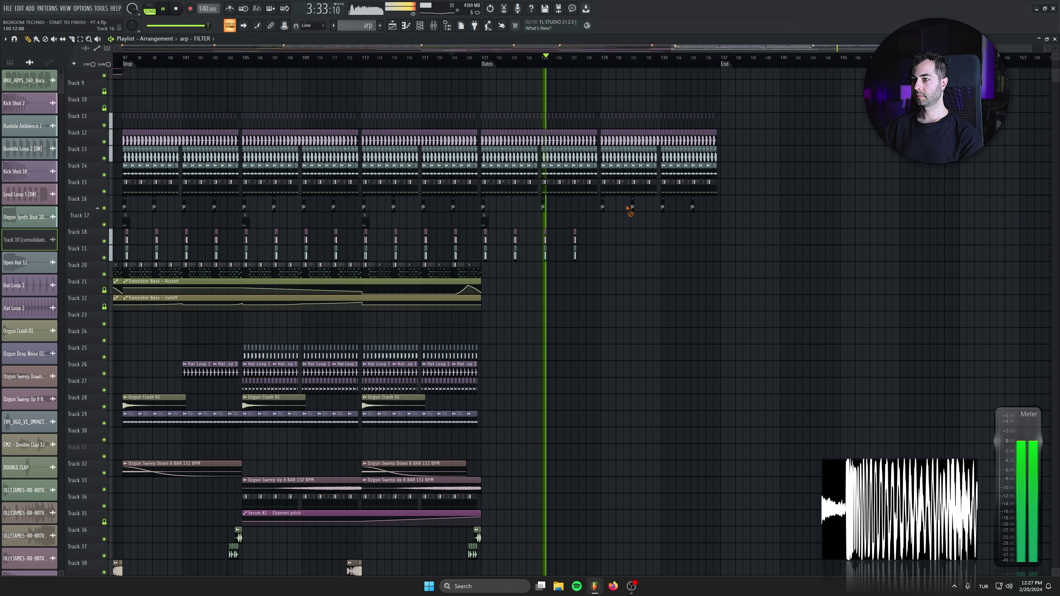
Duplicate the last eight bars of hats, crash and drop noise on Tracks 25 to 29 into the Outro
scroll(670, 308, "down", 1)
scroll(682, 295, "down", 2)
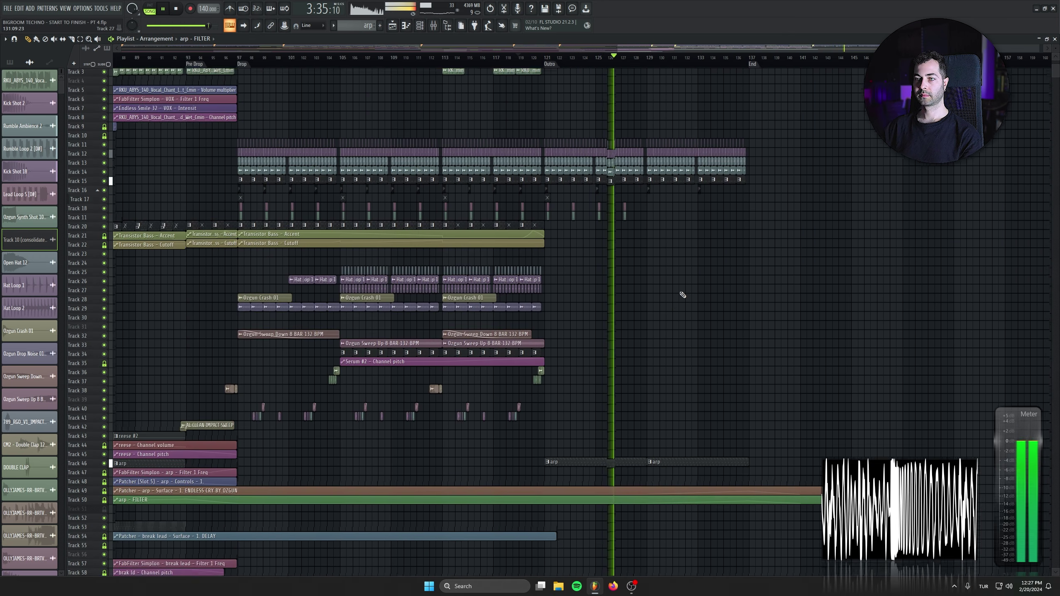
scroll(634, 312, "up", 2)
key("space")
scroll(525, 230, "up", 2)
left_click_drag(532, 156, 494, 304)
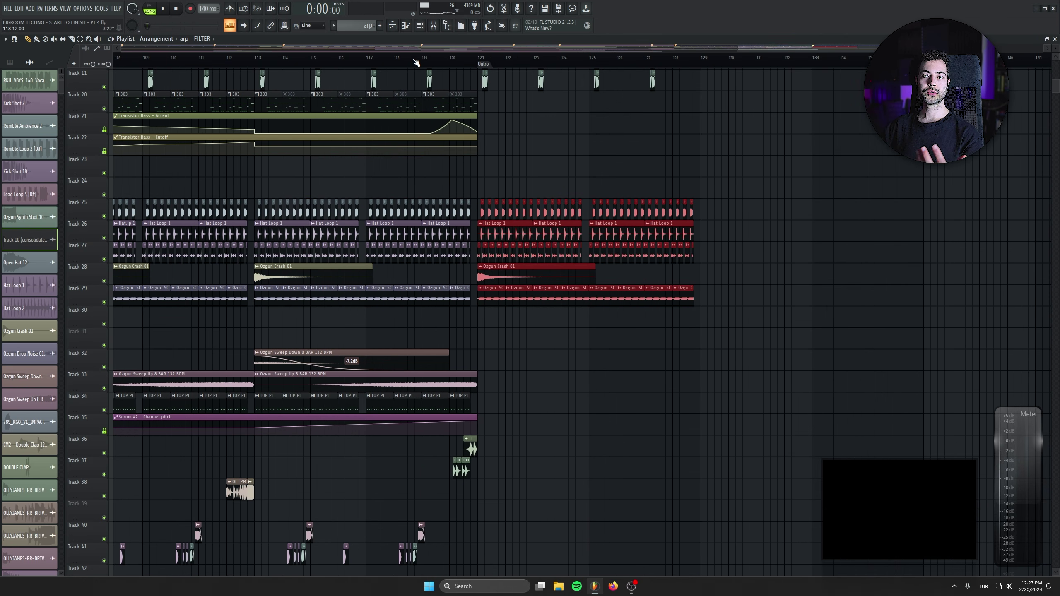
Play the end of the second Drop into the Outro to audition the duplicated hats, crash and noise
key("space")
left_click_drag(494, 390, 273, 402)
left_click(627, 404)
right_click(679, 412)
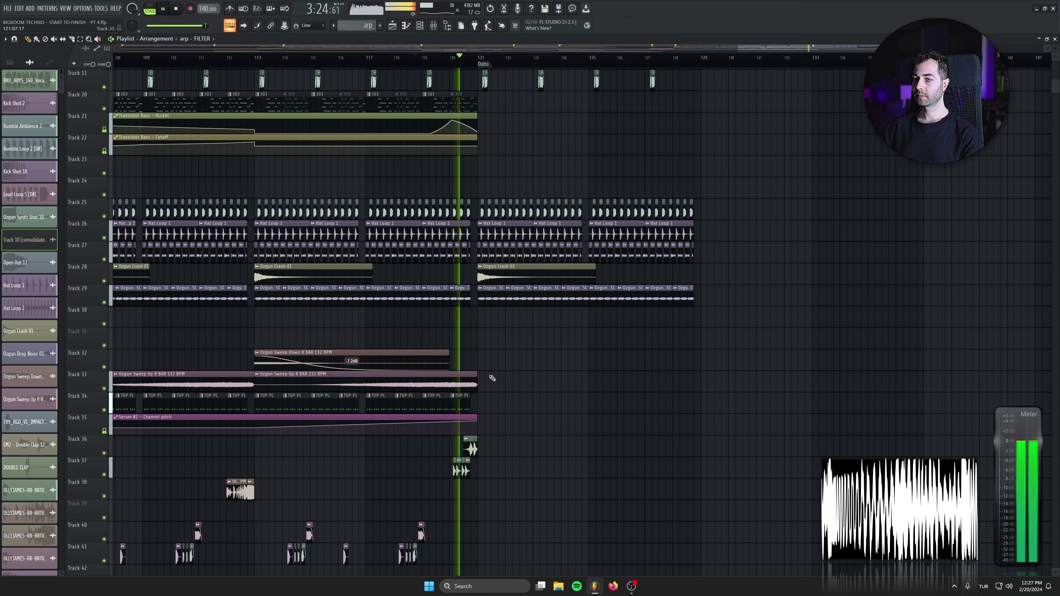
Duplicate the last four bars of the hat loops on Tracks 26 and 27 to bar 129 in the Outro
scroll(659, 346, "up", 3)
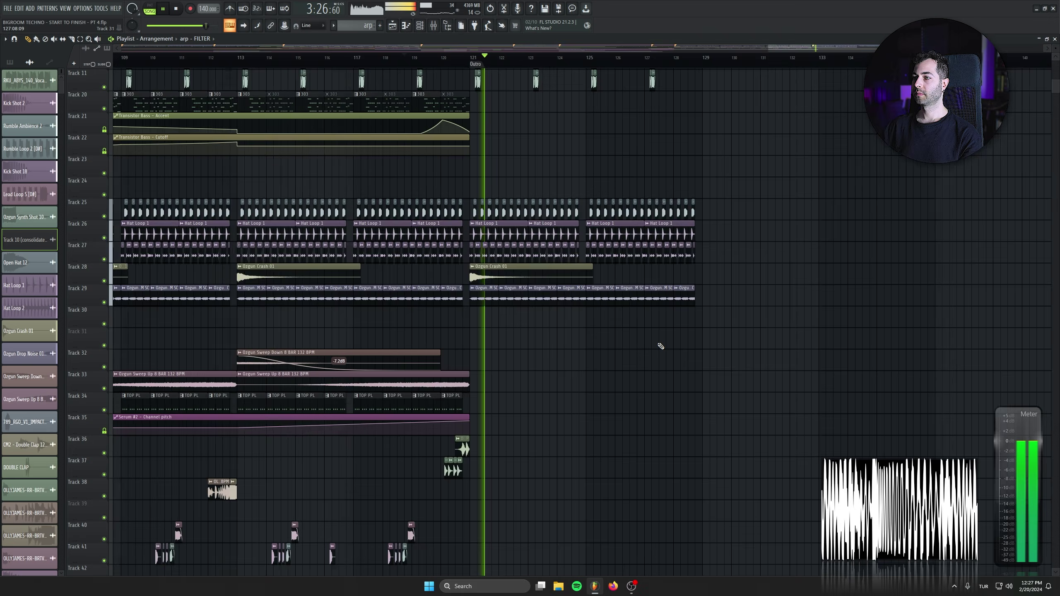
scroll(634, 313, "up", 2)
scroll(519, 262, "up", 3)
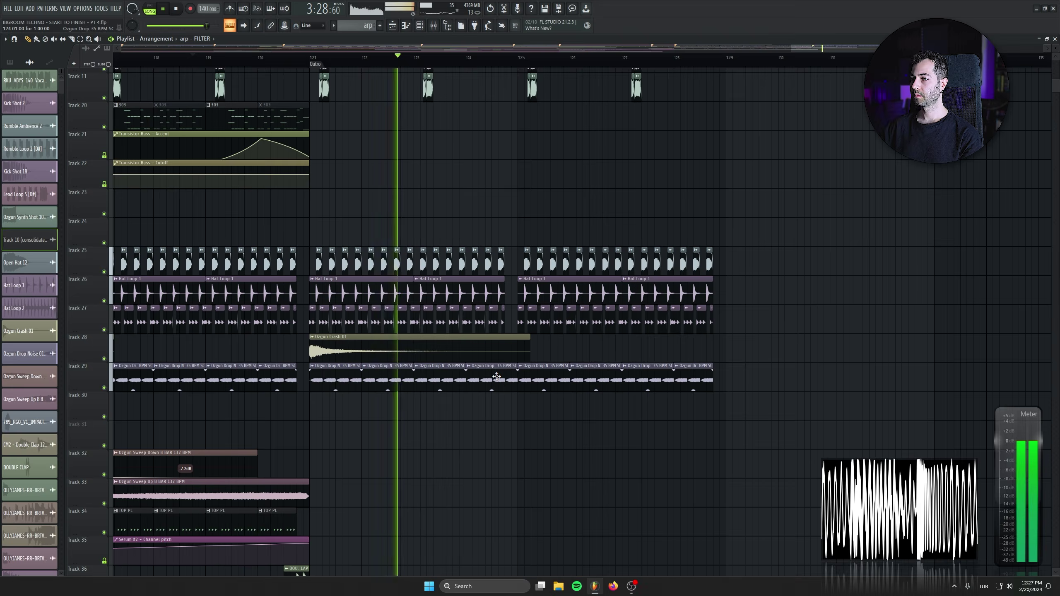
scroll(540, 467, "up", 5)
scroll(625, 393, "down", 2)
scroll(625, 393, "down", 3)
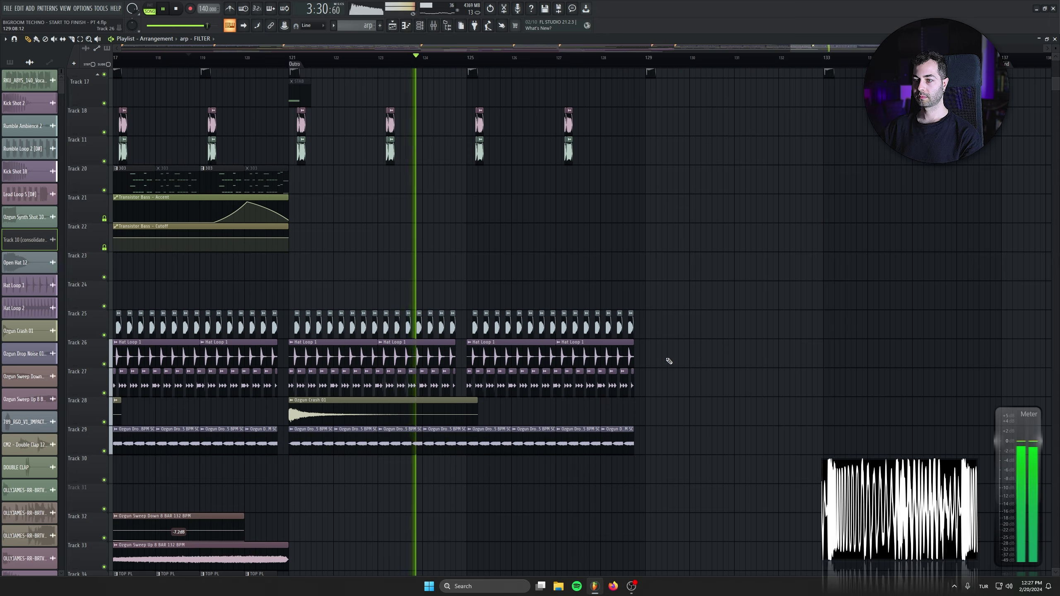
left_click_drag(667, 359, 462, 381)
key("ctrl+b")
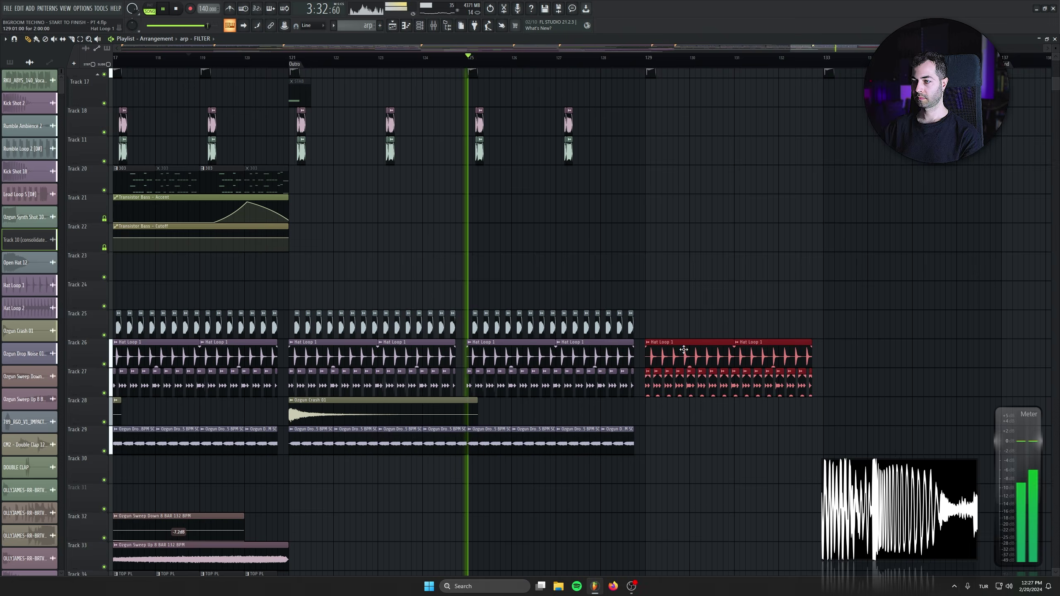
scroll(612, 429, "down", 1)
scroll(611, 429, "right", 4)
left_click(612, 429)
right_click(704, 431)
scroll(762, 327, "down", 4)
scroll(762, 327, "left", 6)
scroll(580, 379, "down", 3)
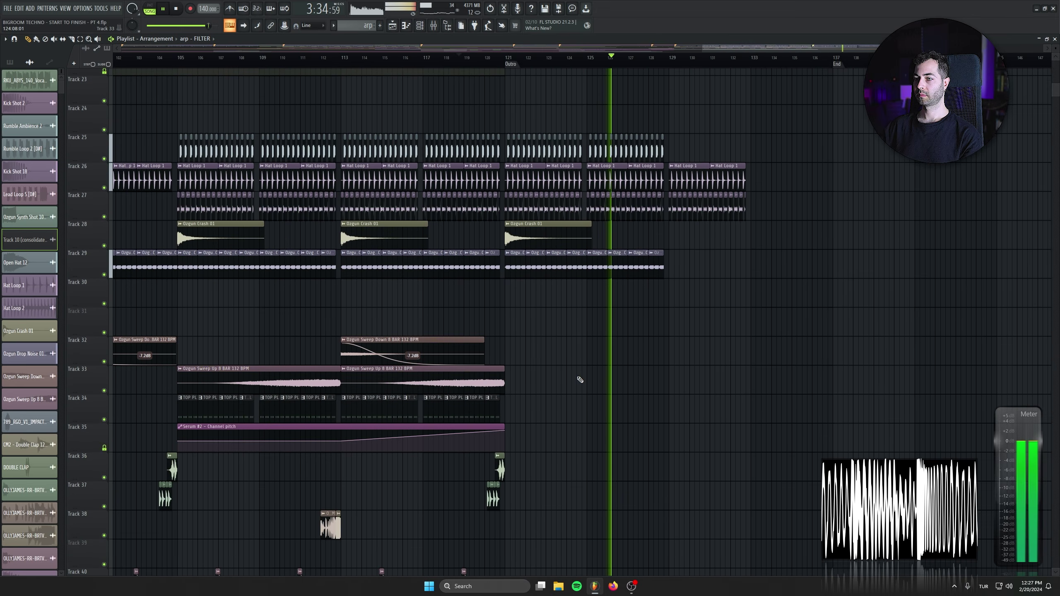
Duplicate the last four bars of the hat loops on Tracks 26 and 27 to bar 133, filling the Outro to End
left_click_drag(580, 338, 451, 378)
left_click(677, 352)
right_click(770, 358)
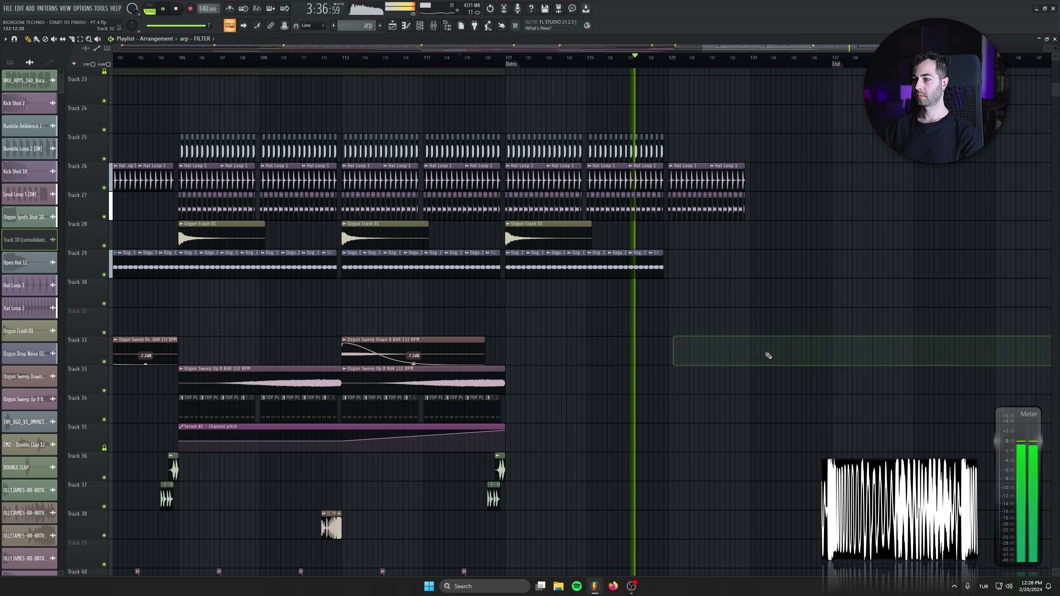
scroll(709, 371, "up", 3)
scroll(710, 372, "right", 4)
scroll(590, 378, "up", 3)
scroll(495, 320, "up", 4)
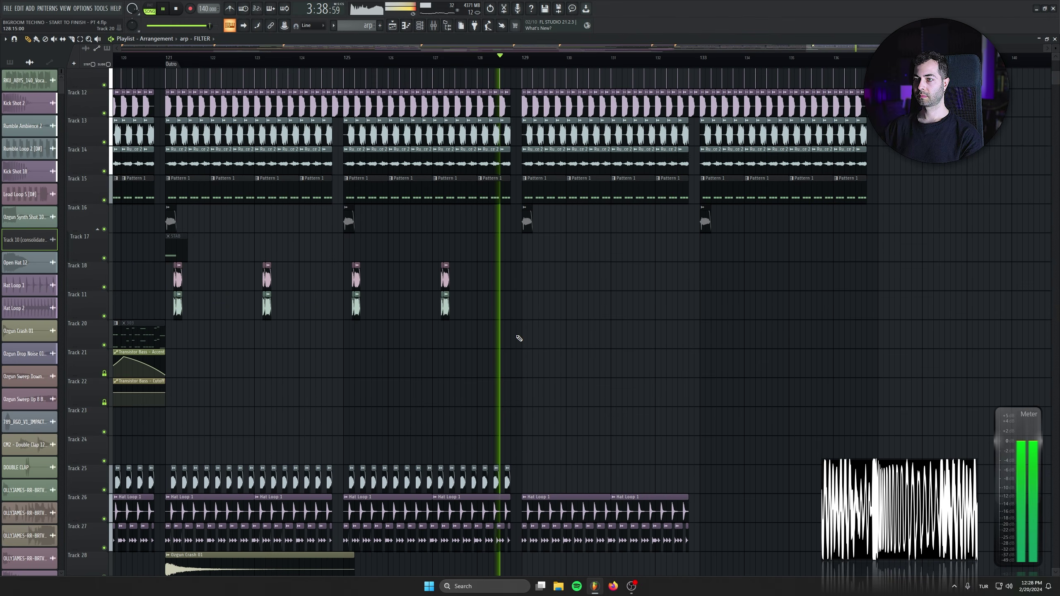
scroll(539, 274, "down", 4)
left_click_drag(647, 317, 442, 433)
key("ctrl+b")
left_click(754, 303)
left_click_drag(645, 394, 762, 292)
key("ctrl+z")
scroll(611, 400, "down", 1)
scroll(775, 290, "down", 2)
scroll(775, 291, "down", 3)
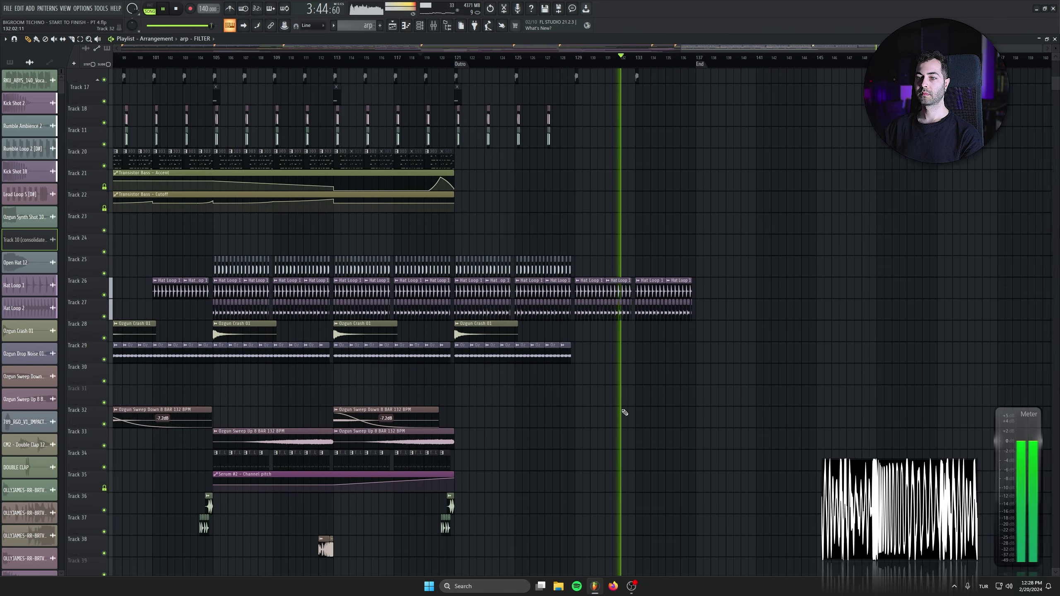
Duplicate the second Drop's clap fills on Tracks 36 and 37 to End and the Track 38 fill to just before bar 129
left_click_drag(533, 488, 586, 287)
key("space")
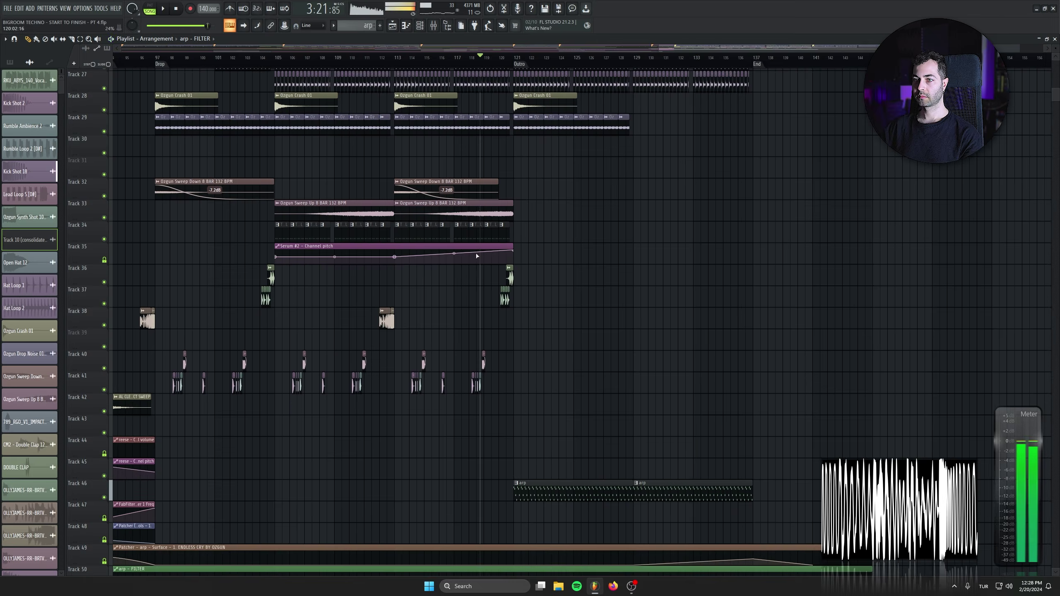
left_click(259, 58)
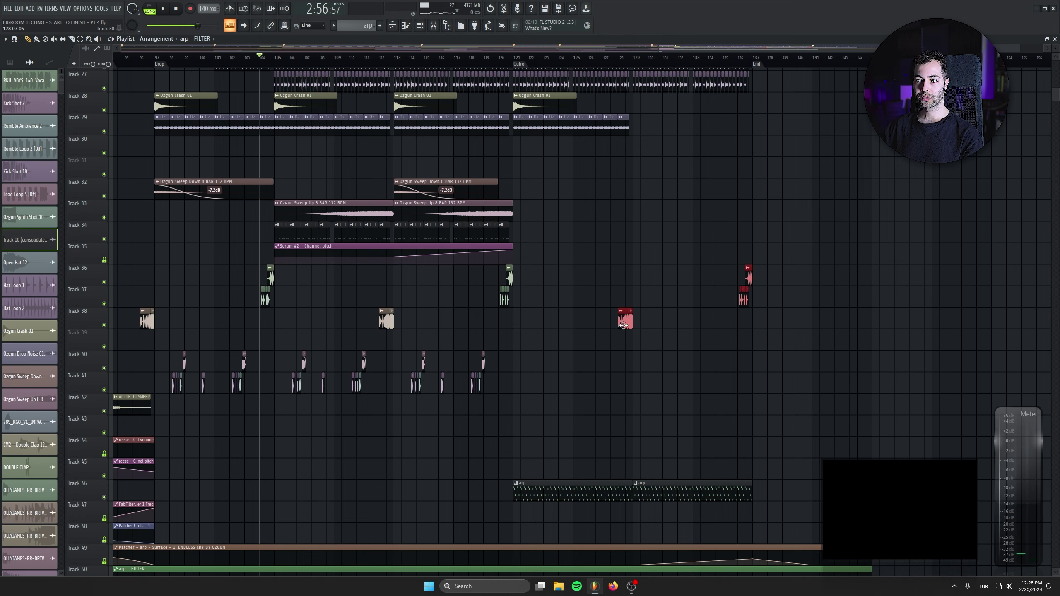
Play the second half of the Outro up to End to audition the copied fills with the hats
scroll(782, 358, "up", 3)
left_click(405, 58)
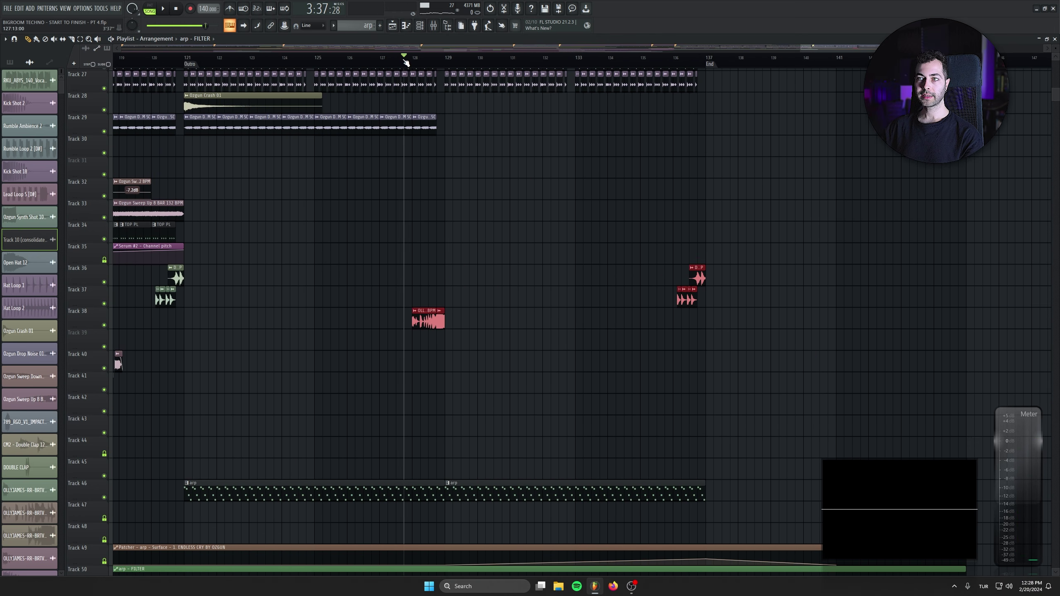
key("space")
left_click_drag(509, 140, 561, 237)
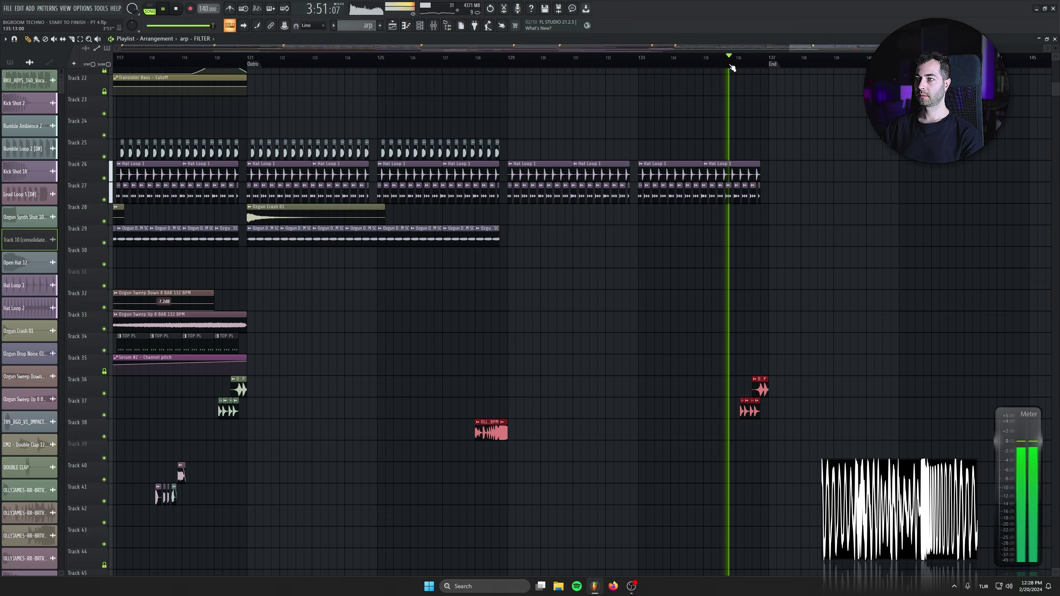
scroll(851, 274, "up", 1)
scroll(849, 274, "up", 2)
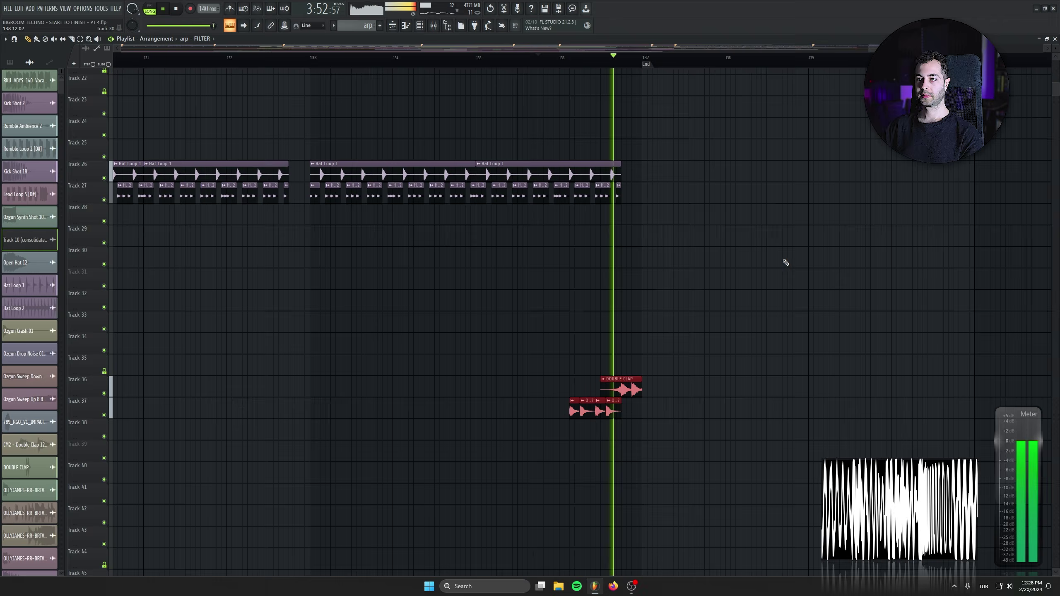
Copy the AL CLEAN IMPACT SWEEP clip from before the second Drop to End on Track 42 and play the ending
scroll(489, 379, "down", 3)
scroll(489, 379, "down", 4)
left_click_drag(476, 362, 403, 130)
key("space")
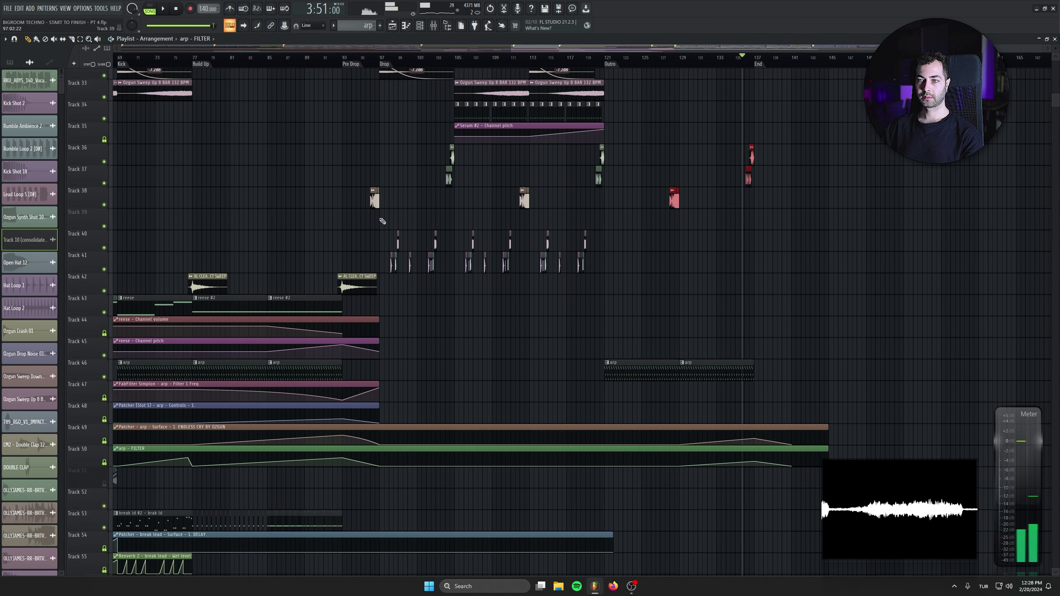
left_click_drag(363, 286, 775, 297)
key("space")
scroll(811, 362, "up", 3)
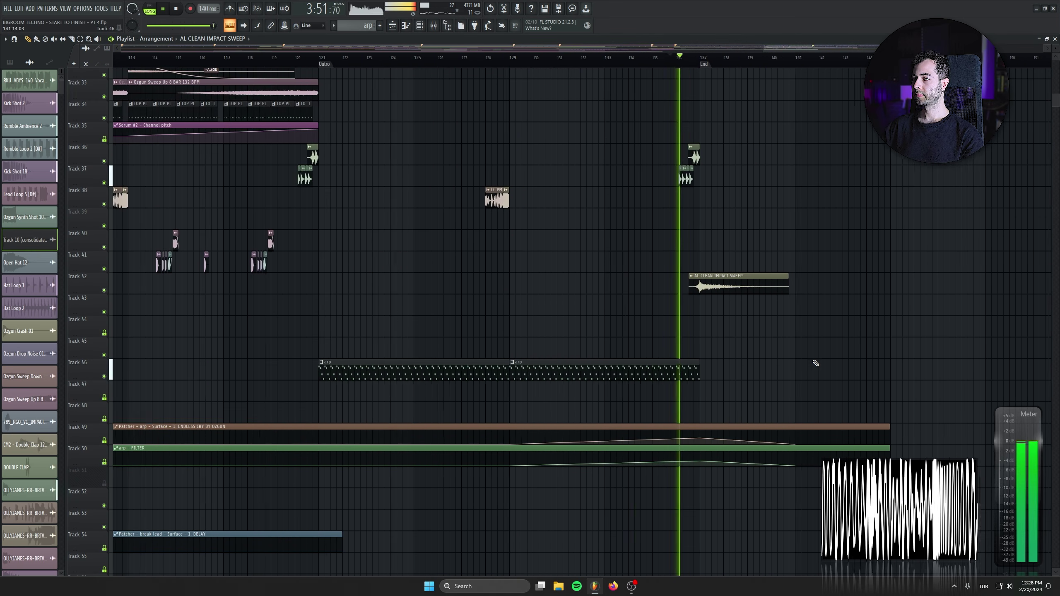
scroll(528, 327, "down", 5)
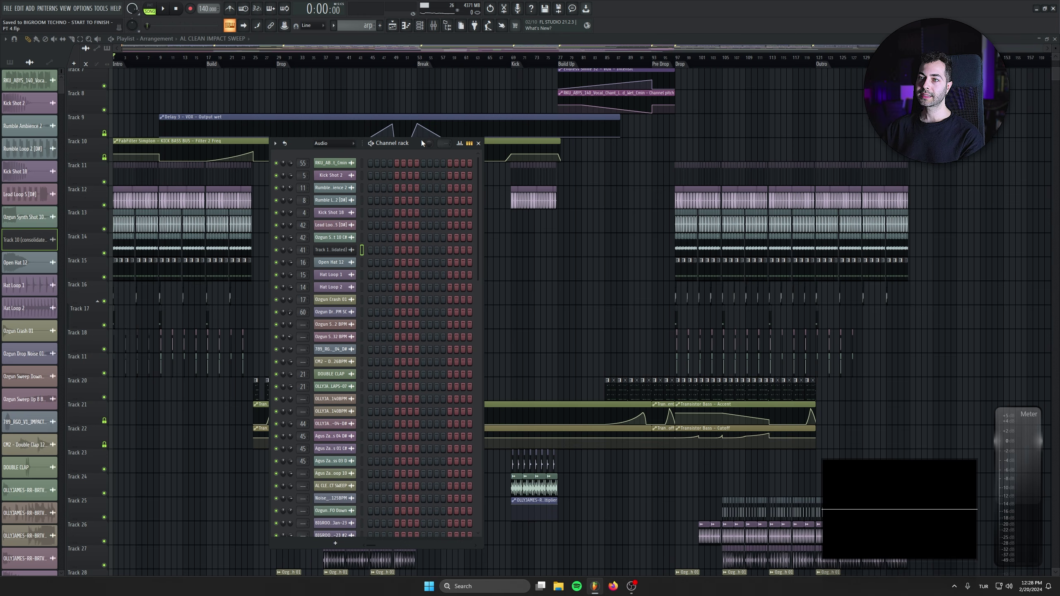
Show all channels in the Channel rack, sort them by mixer track, and look through the sorted list
left_click_drag(421, 143, 430, 245)
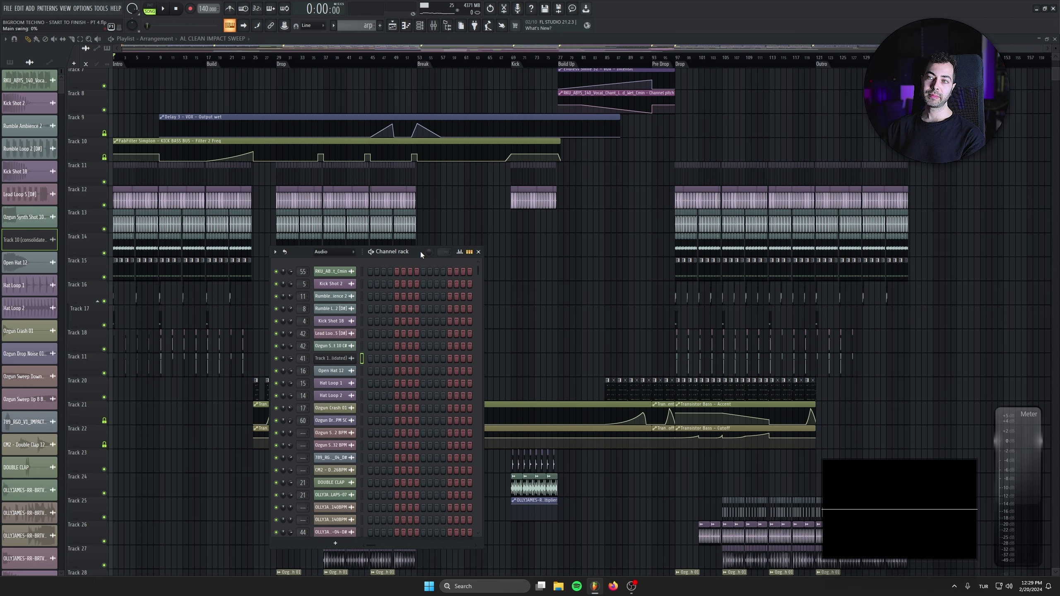
left_click_drag(421, 253, 390, 181)
left_click(302, 181)
left_click(298, 191)
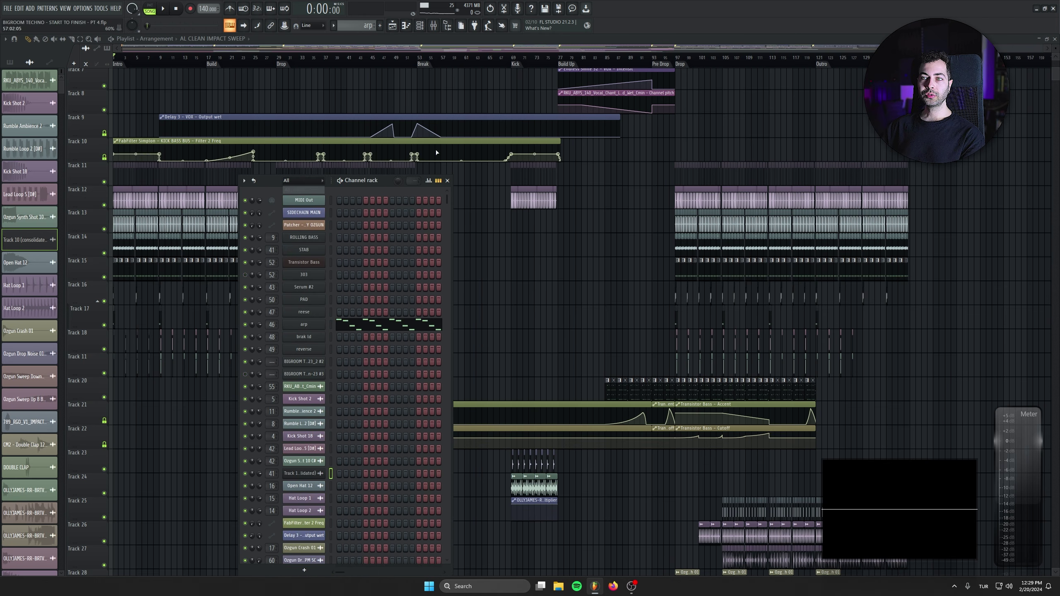
left_click(245, 181)
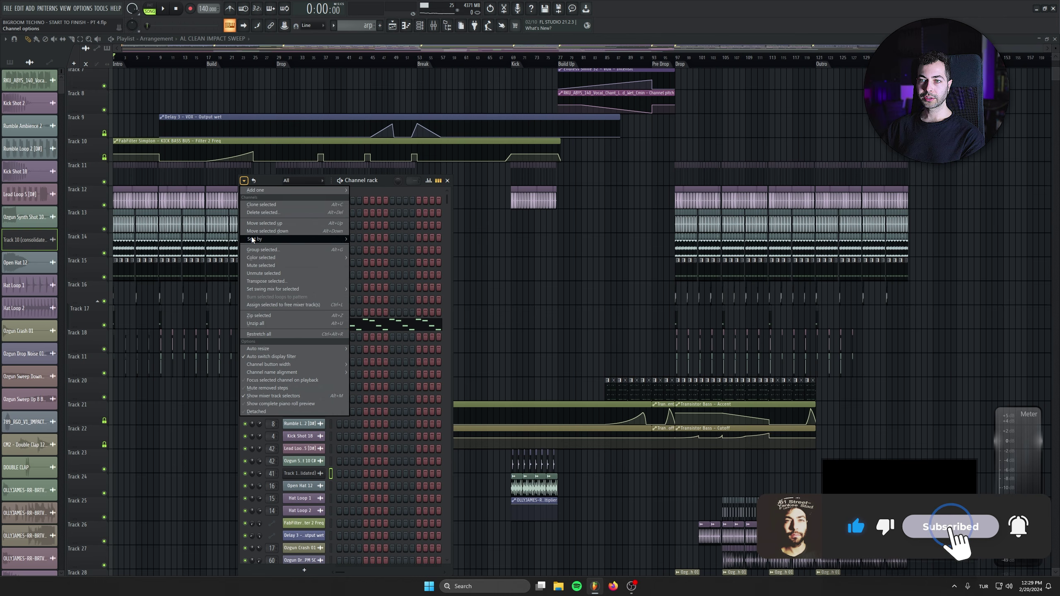
mouse_move(253, 239)
left_click(384, 256)
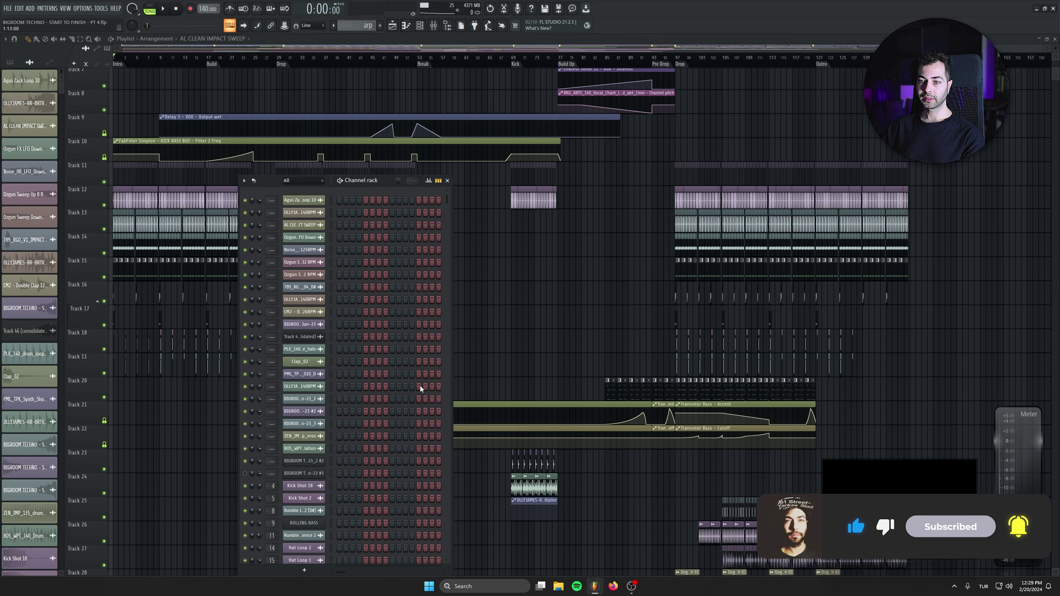
scroll(420, 388, "down", 5)
scroll(392, 292, "up", 5)
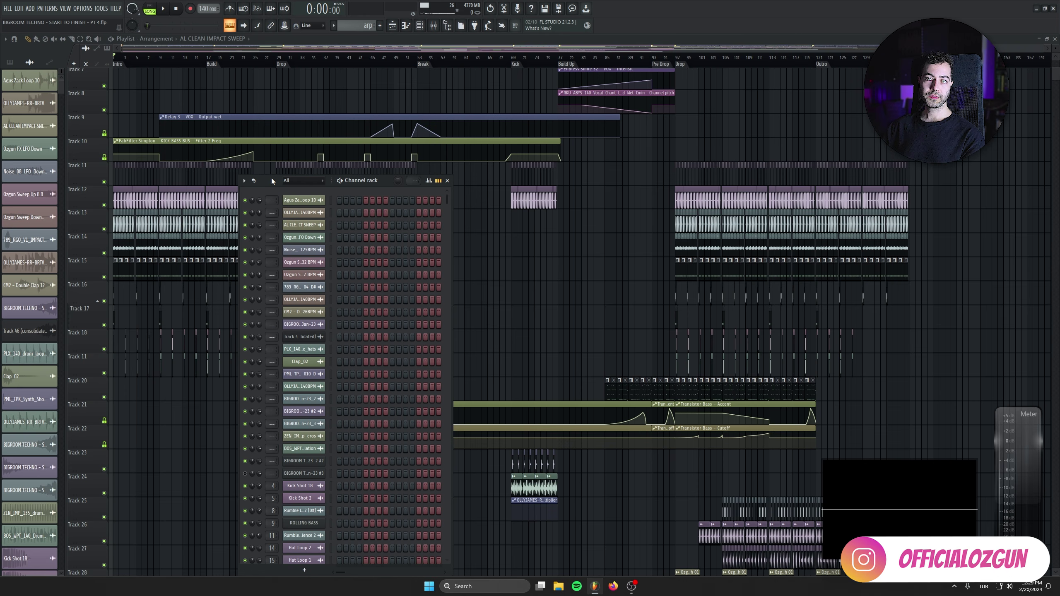
Purge the unused audio clips from the project with the macro and check the remaining channels
left_click(101, 8)
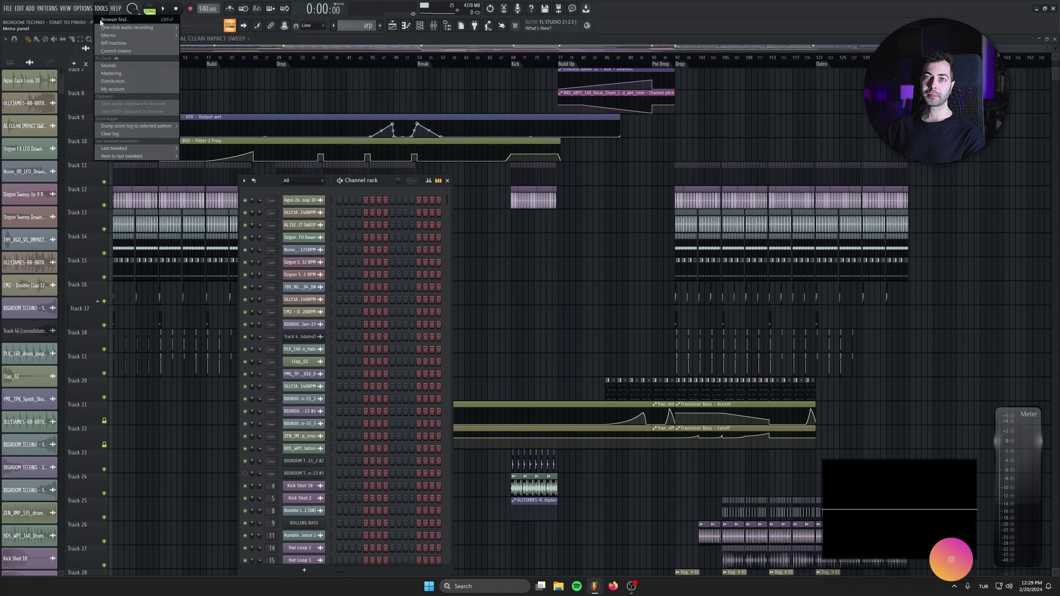
mouse_move(100, 35)
left_click(220, 88)
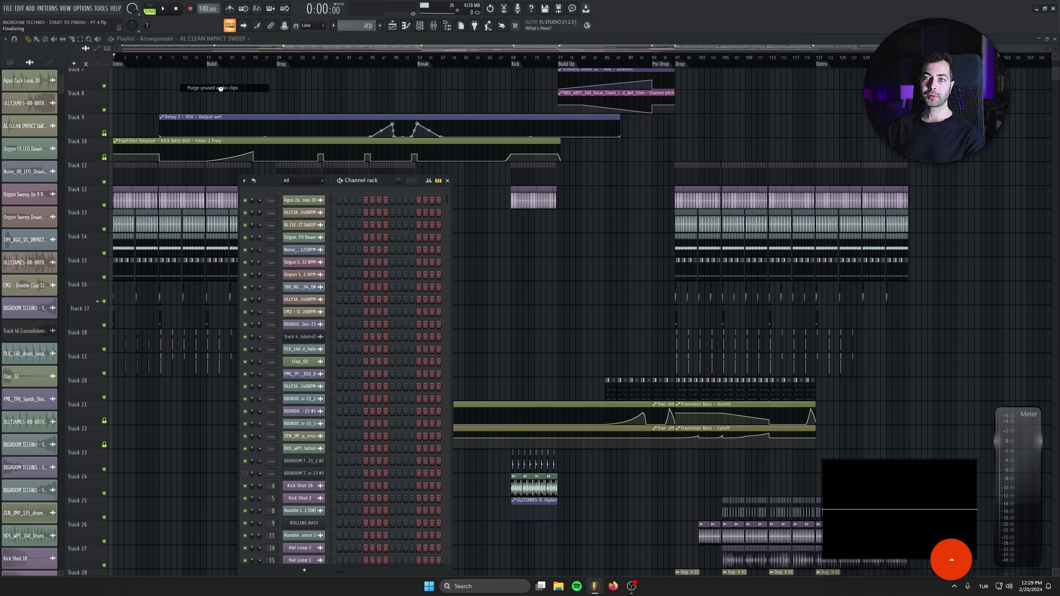
left_click(447, 26)
left_click(447, 26)
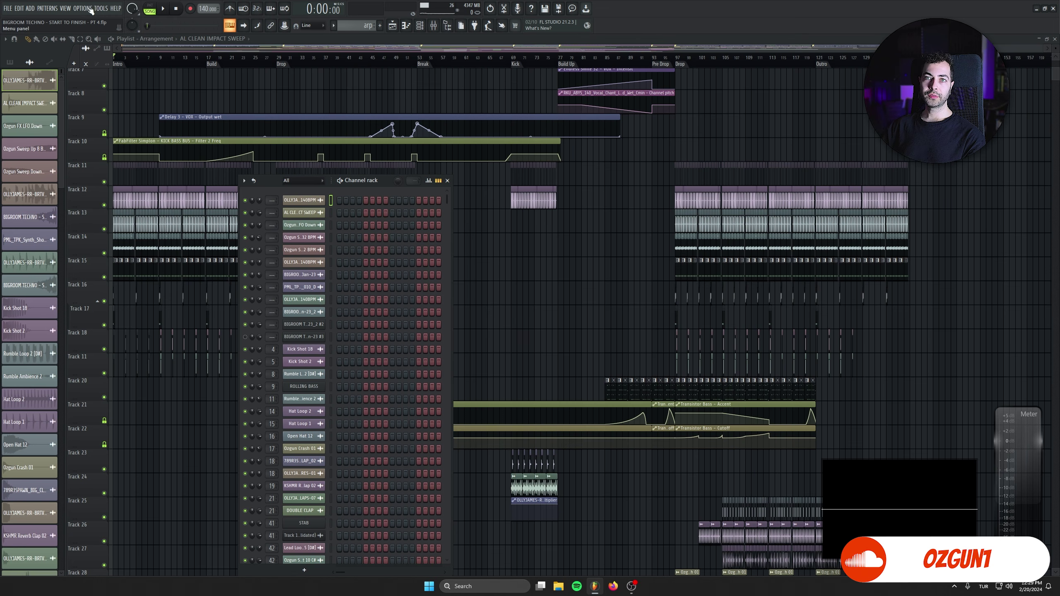
Select the unused patterns in the pattern picker and delete the break ld pattern
left_click(10, 62)
key("F6")
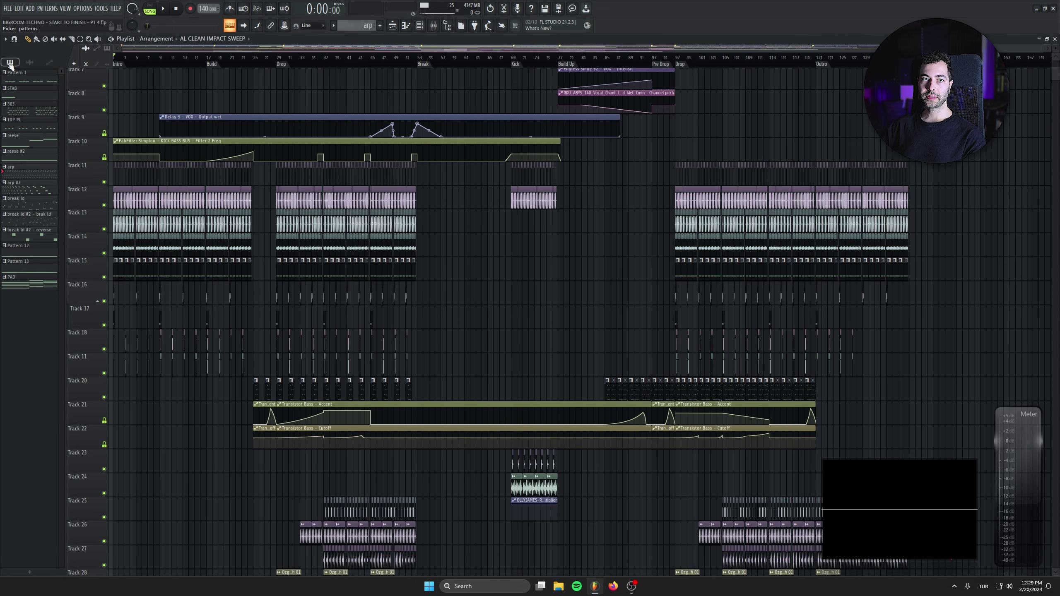
left_click(11, 63)
left_click(32, 83)
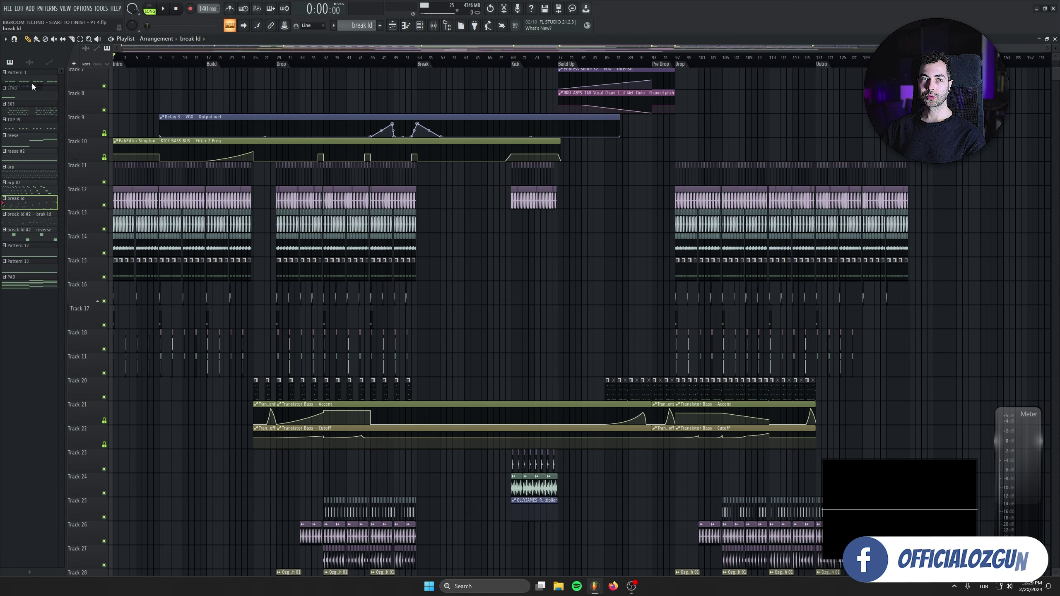
left_click(36, 203)
right_click(36, 203)
left_click(71, 307)
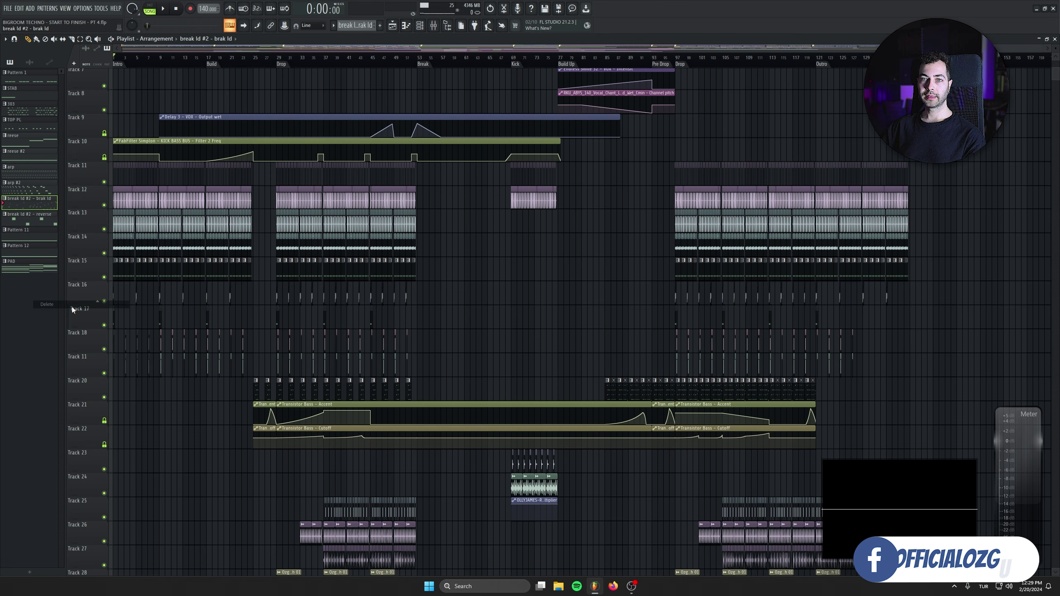
Show the automation clips in the picker and select the unused ones
left_click(49, 63)
left_click(50, 64)
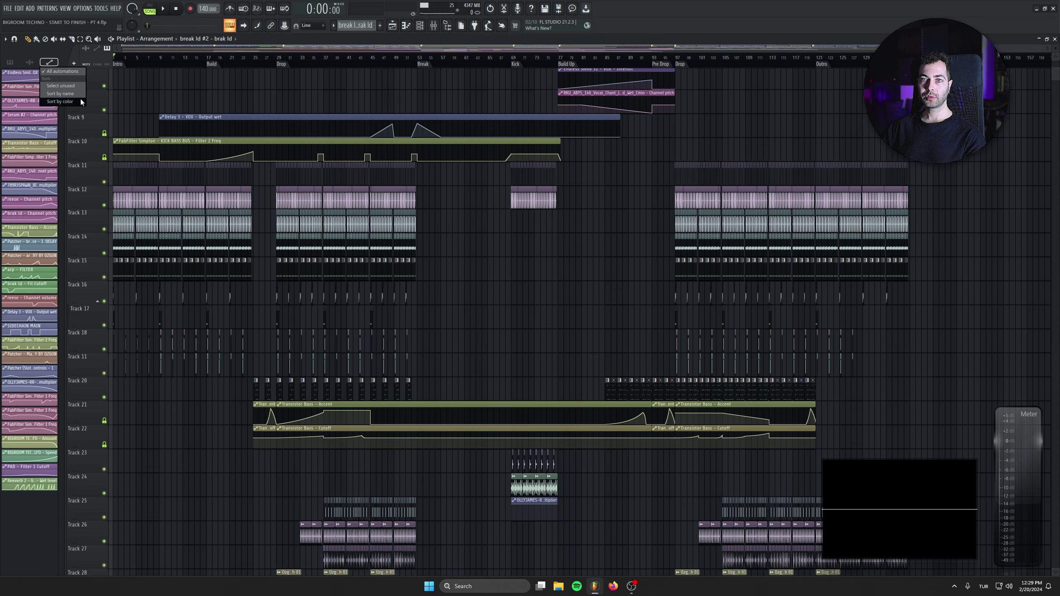
left_click(79, 85)
Select the unused channels with the macro and delete the selected channels from the Channel rack
left_click(420, 27)
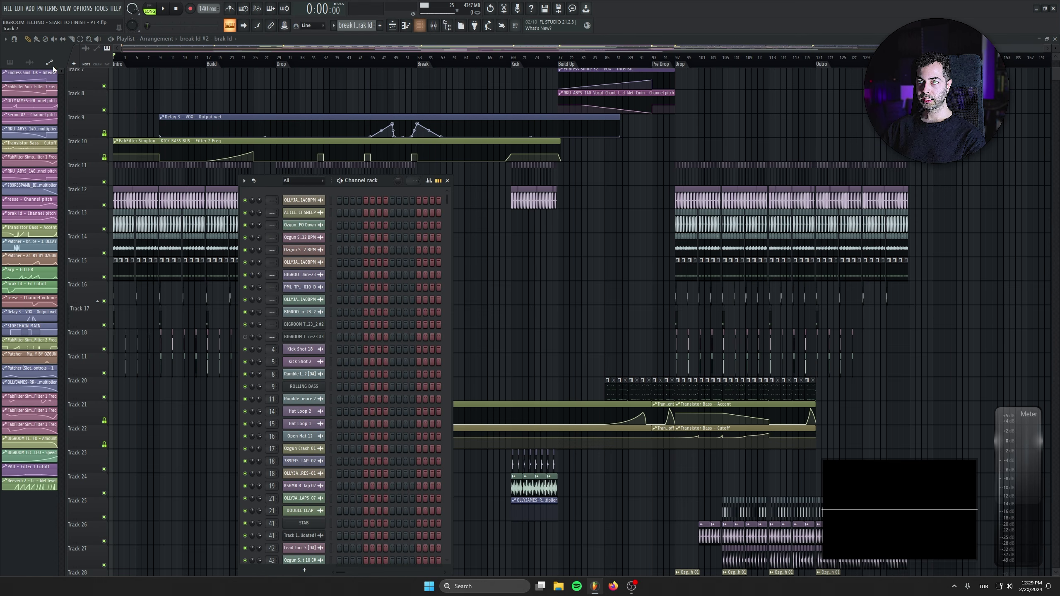
left_click(102, 8)
mouse_move(106, 33)
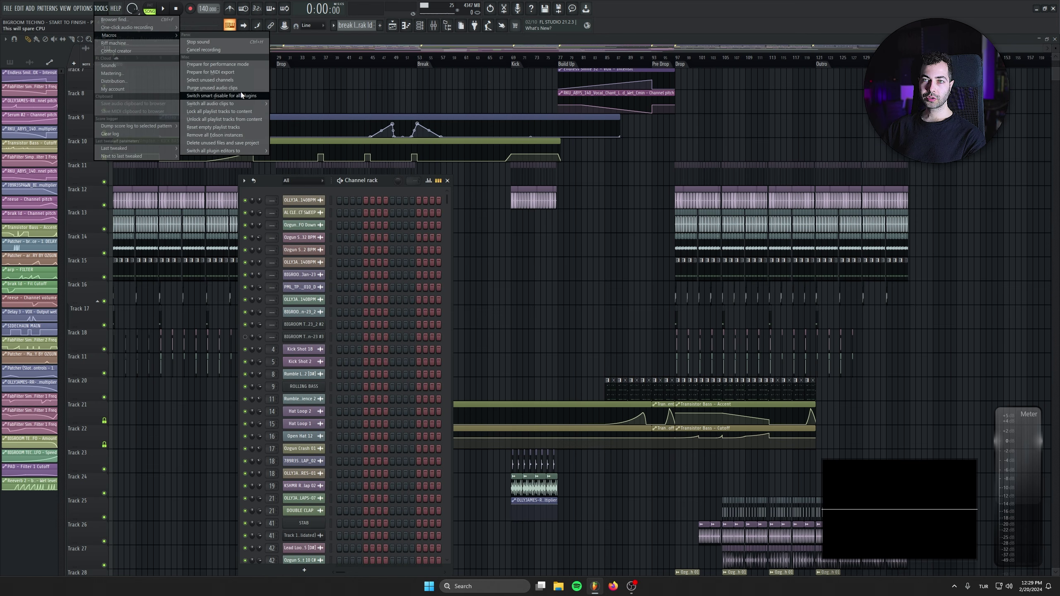
left_click(241, 81)
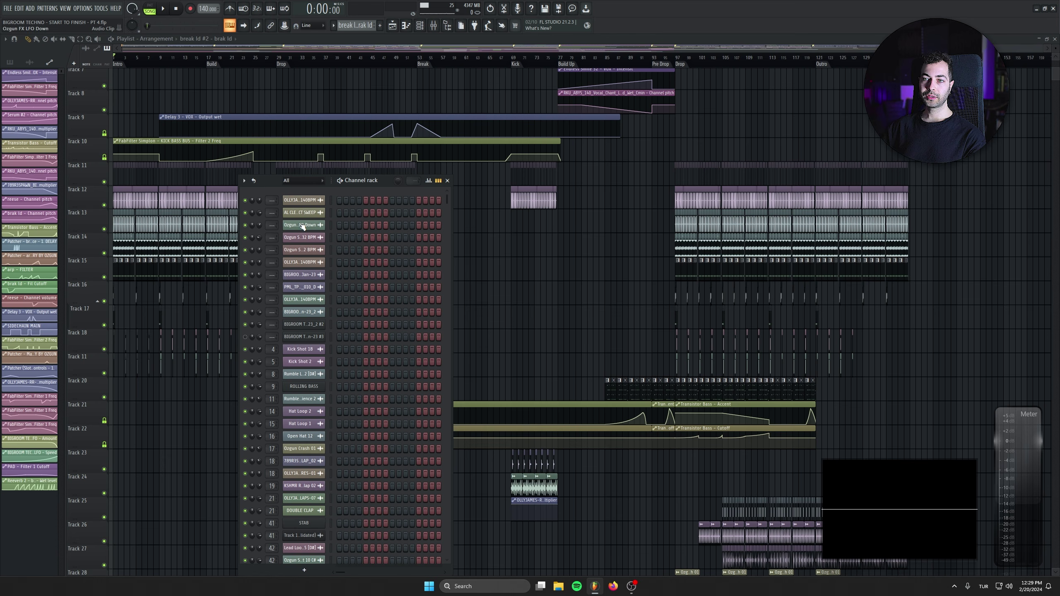
left_click(244, 181)
left_click(257, 213)
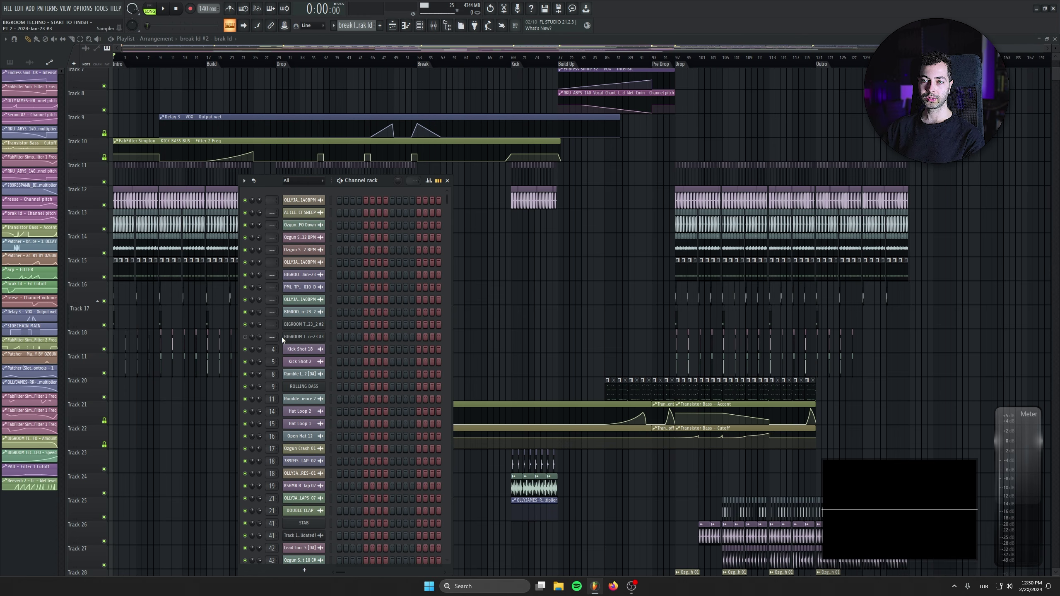
Preview the sample of the muted channel ending in Jan-23 #3 and delete that channel
left_click(299, 337)
left_click(77, 289)
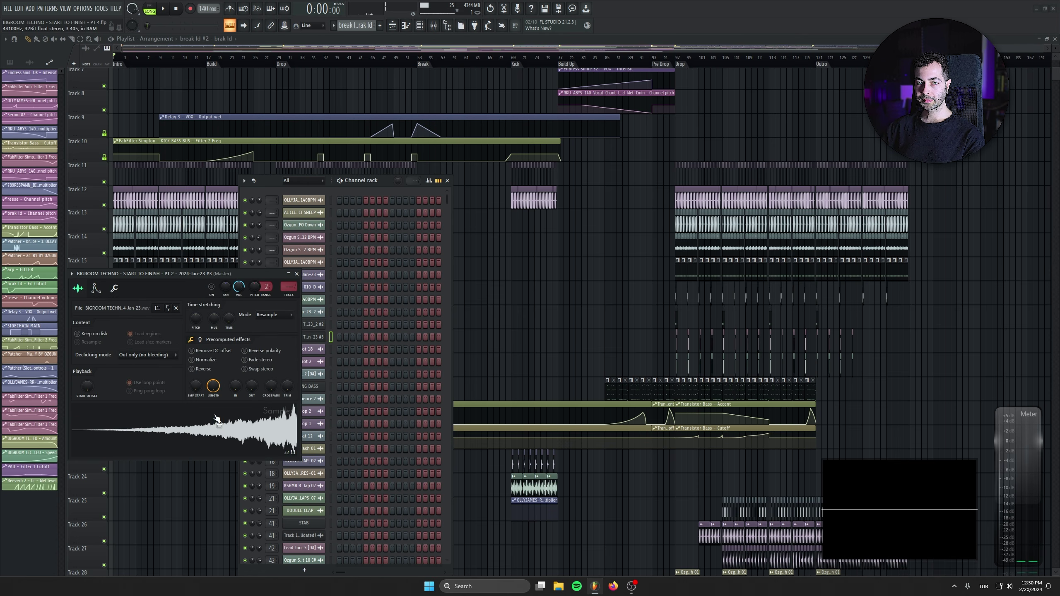
left_click(296, 274)
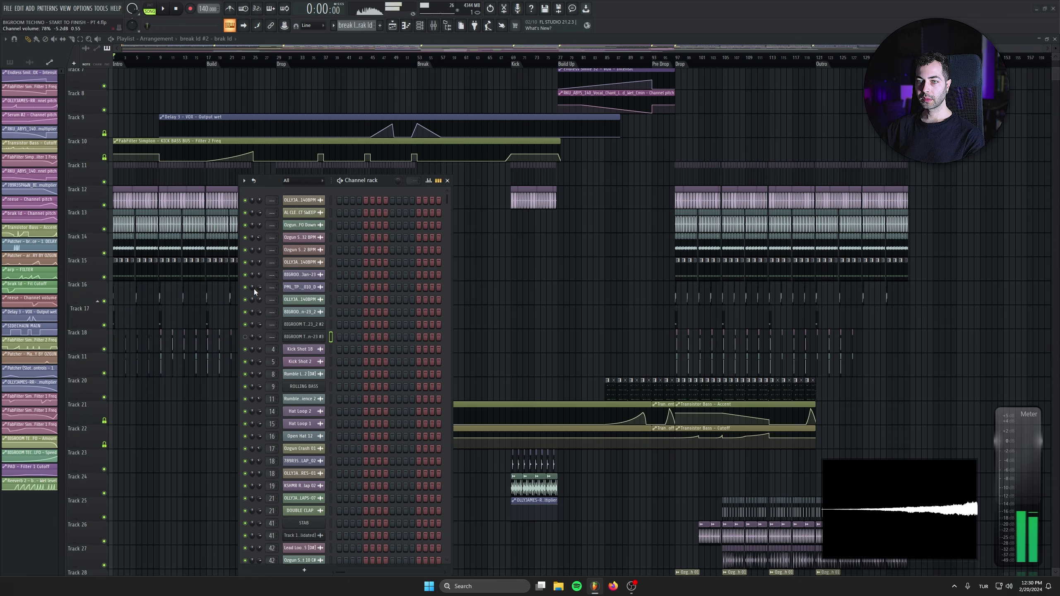
right_click(319, 337)
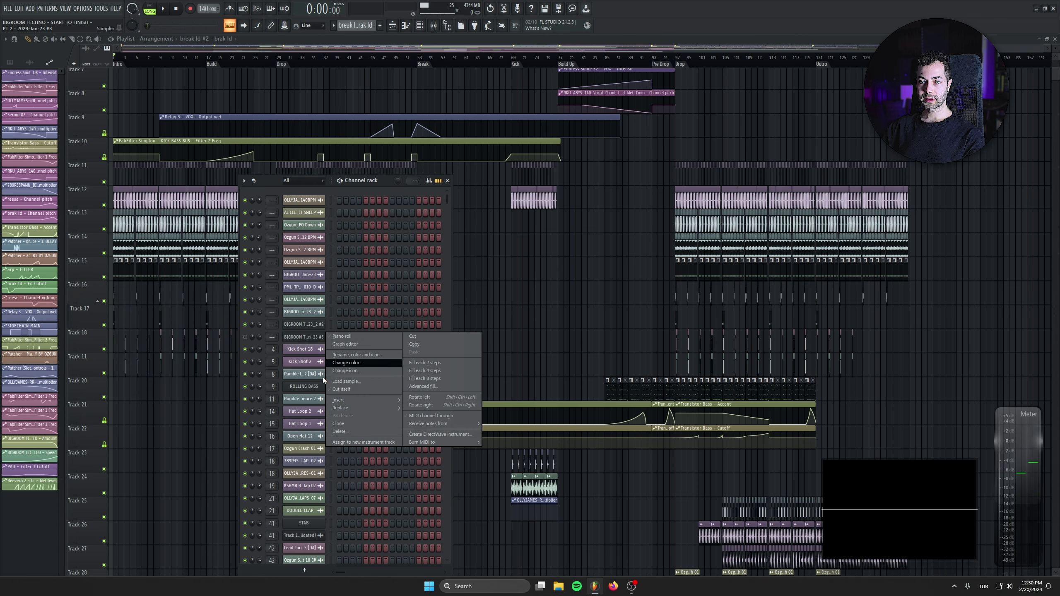
left_click(338, 432)
Route the reverse sample channel ending in Jan-23_2 #2 to mixer track 64 and name that track Reverse
left_click(306, 325)
left_click_drag(299, 122, 299, 46)
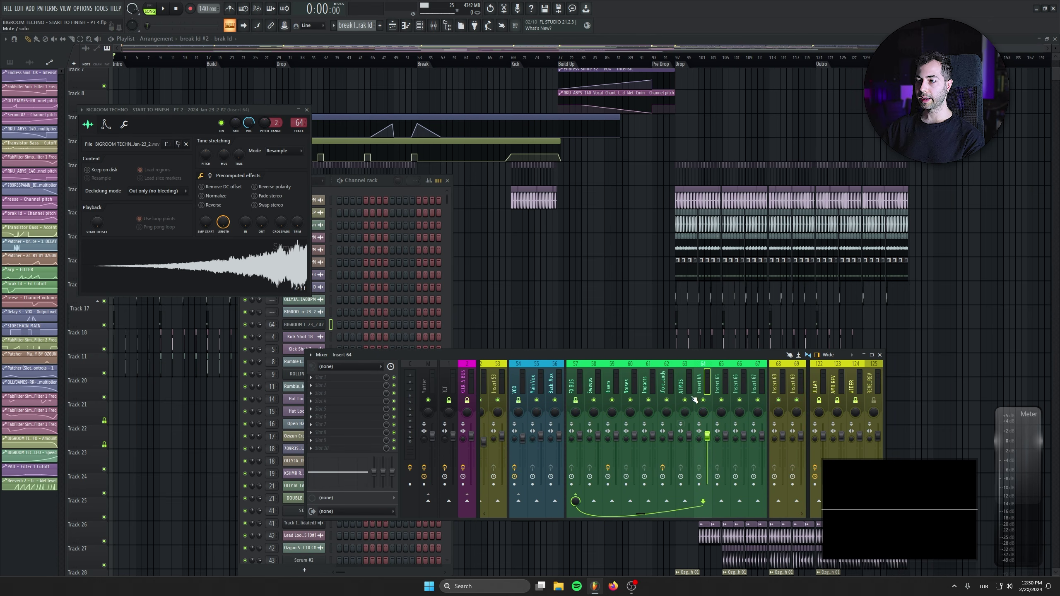
double_click(709, 381)
type("Reverse")
key("Return")
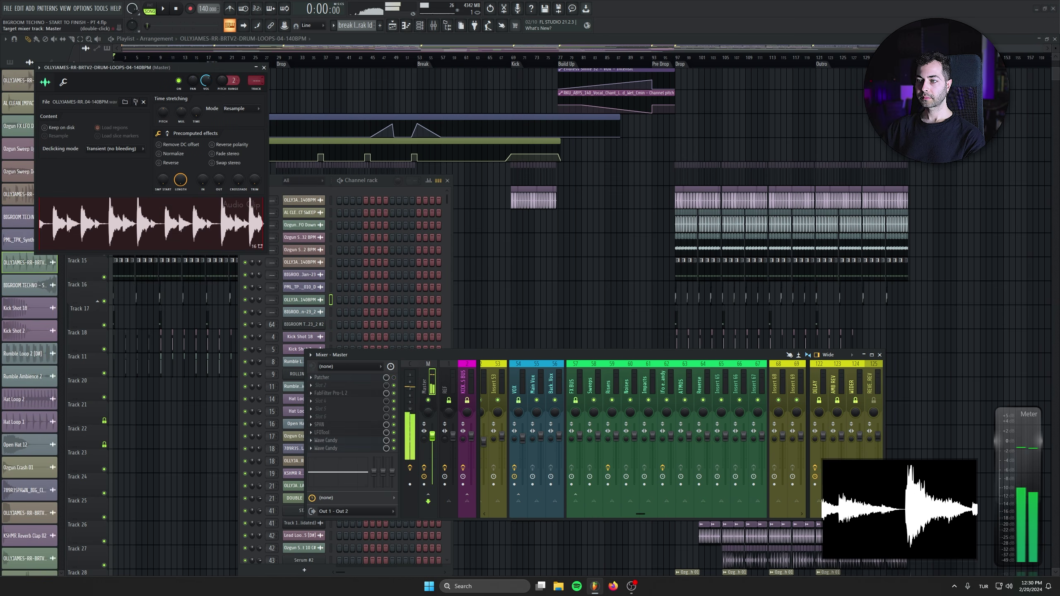
Route the OLLYJAMES-RR-BRTV2-DRUM-LOOPS-04-140BPM channel to mixer track 22 and name that track Top
left_click_drag(252, 78, 252, 50)
middle_click(573, 379)
type("Top")
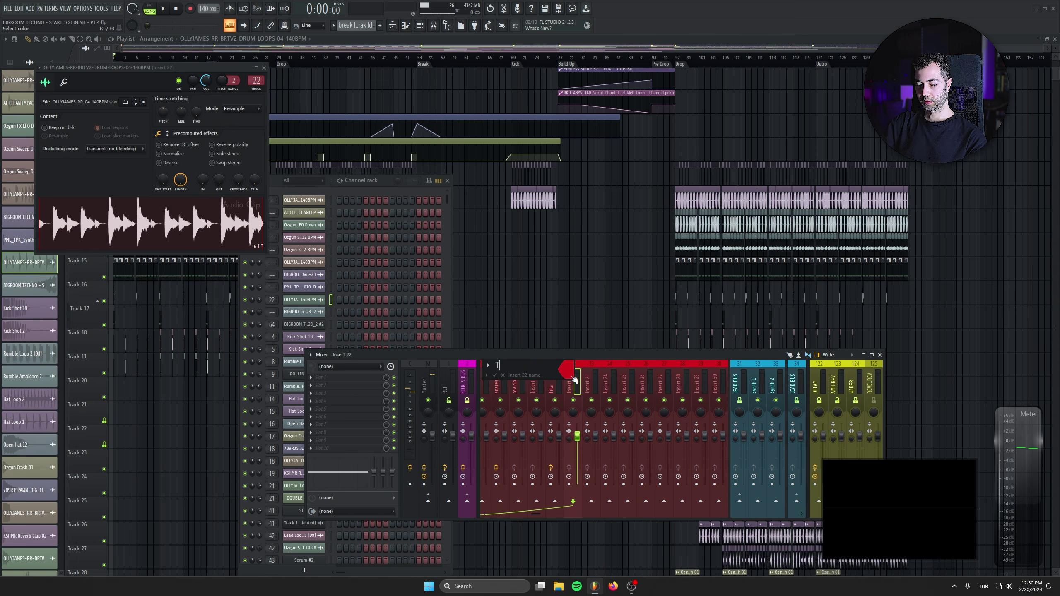
key("Return")
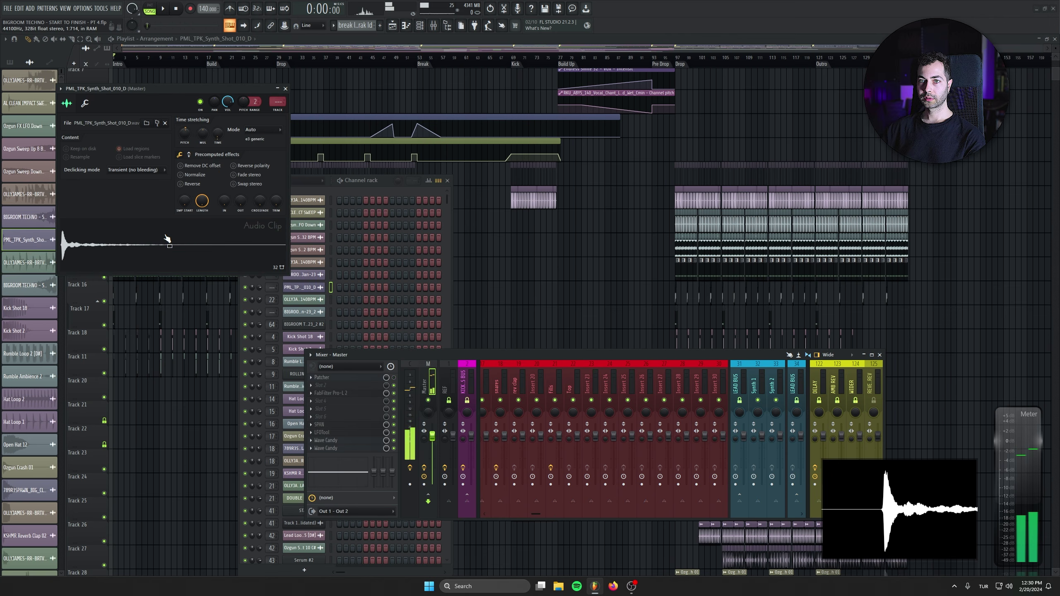
Route the PML_TPK_Synth_Shot_010_D channel to mixer track 65 and name that track Synth Shot
left_click_drag(277, 101, 277, 96)
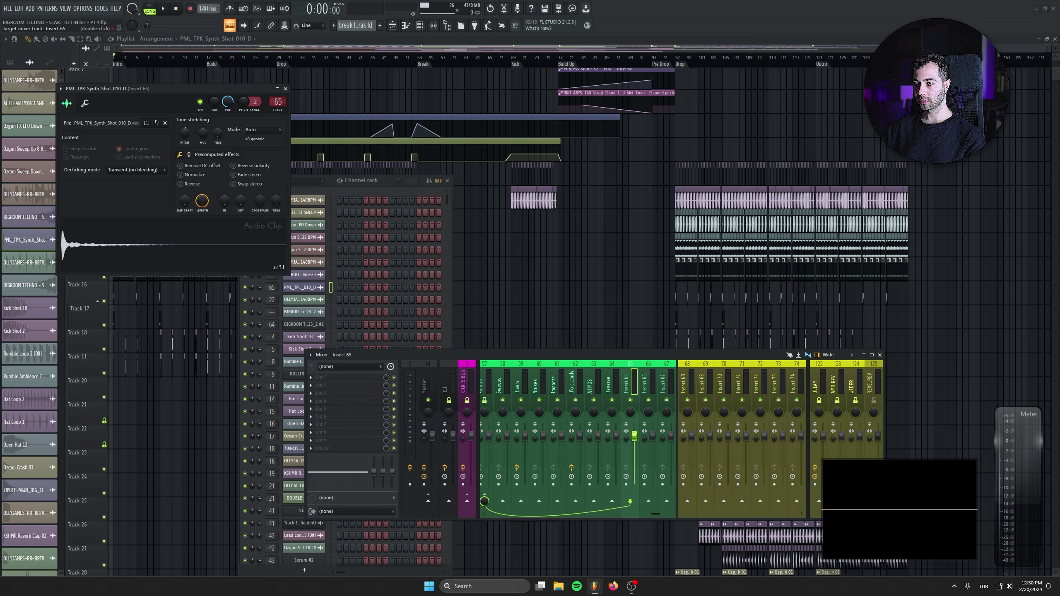
double_click(635, 378)
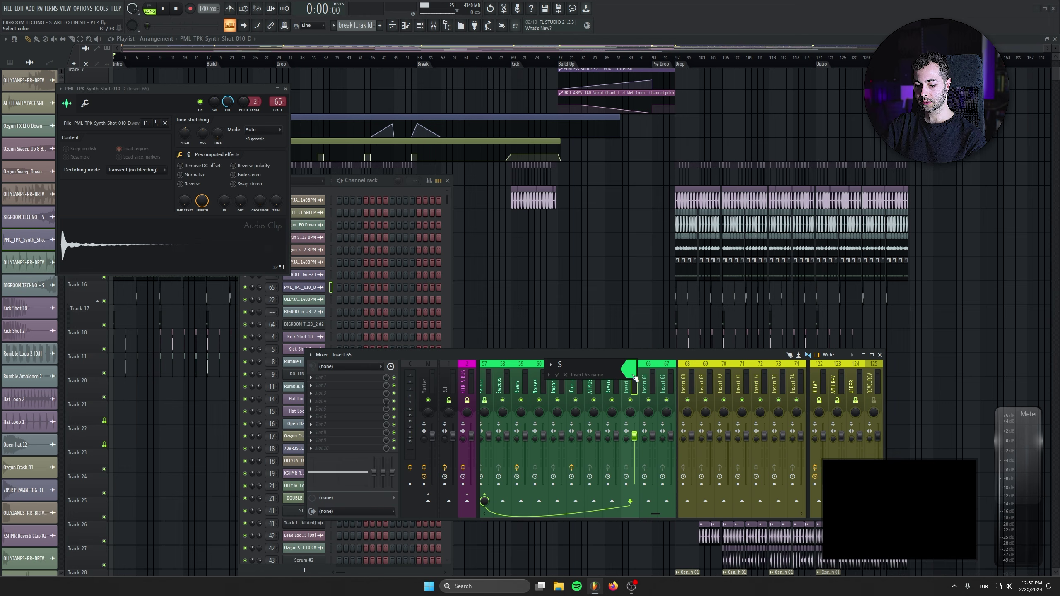
type("Synth Shot")
key("Return")
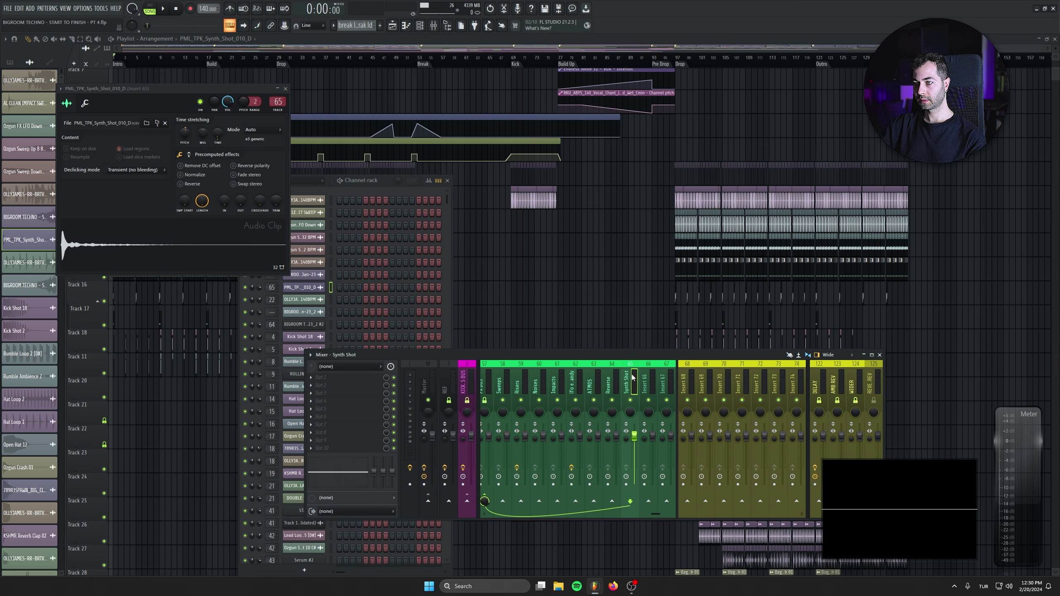
Locate the PML_TPK_Synth_Shot_010_D clips in the playlist and close the channel's settings window
right_click(21, 239)
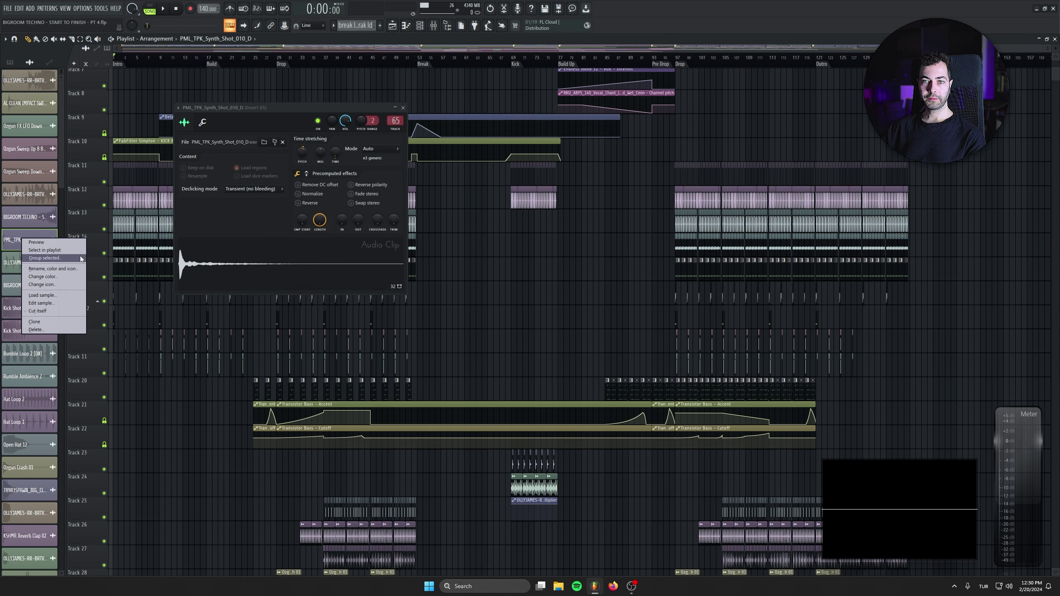
left_click(79, 252)
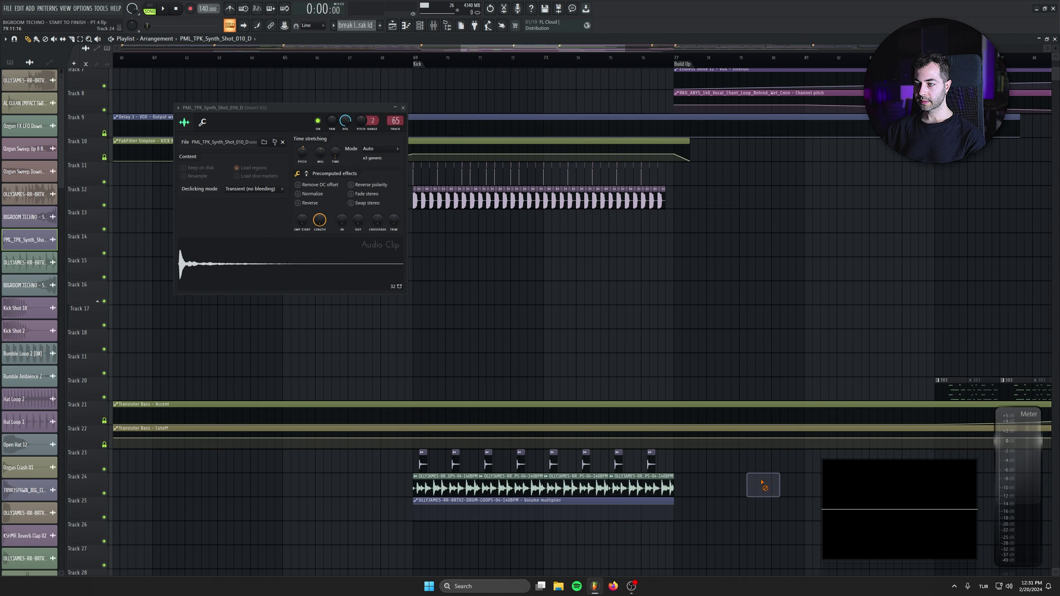
left_click(403, 107)
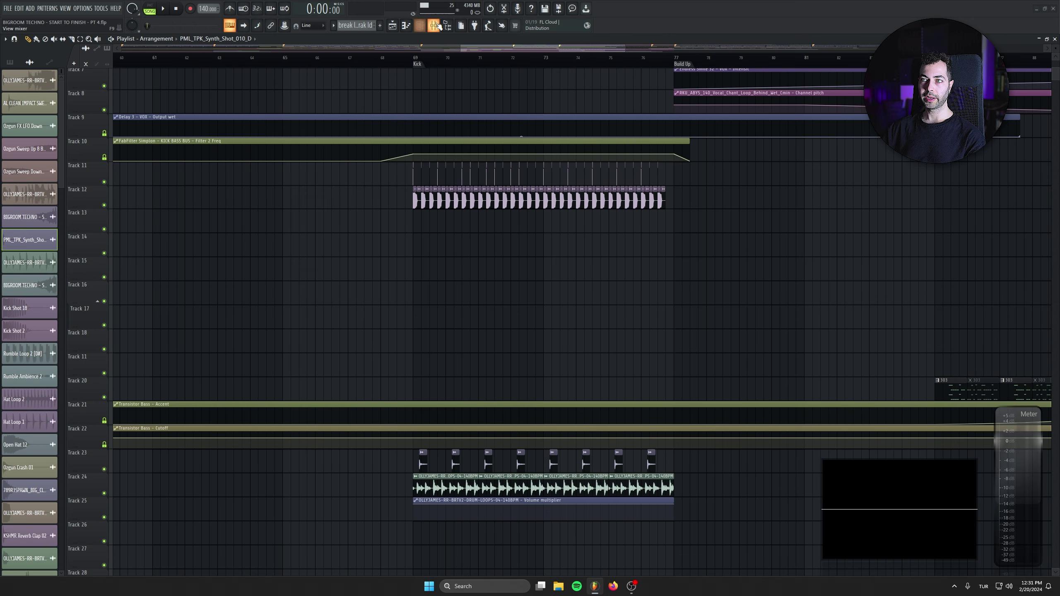
Route the two sample channels ending in Jan-23_2 and Jan-23 to mixer track 64
left_click(420, 26)
left_click(433, 25)
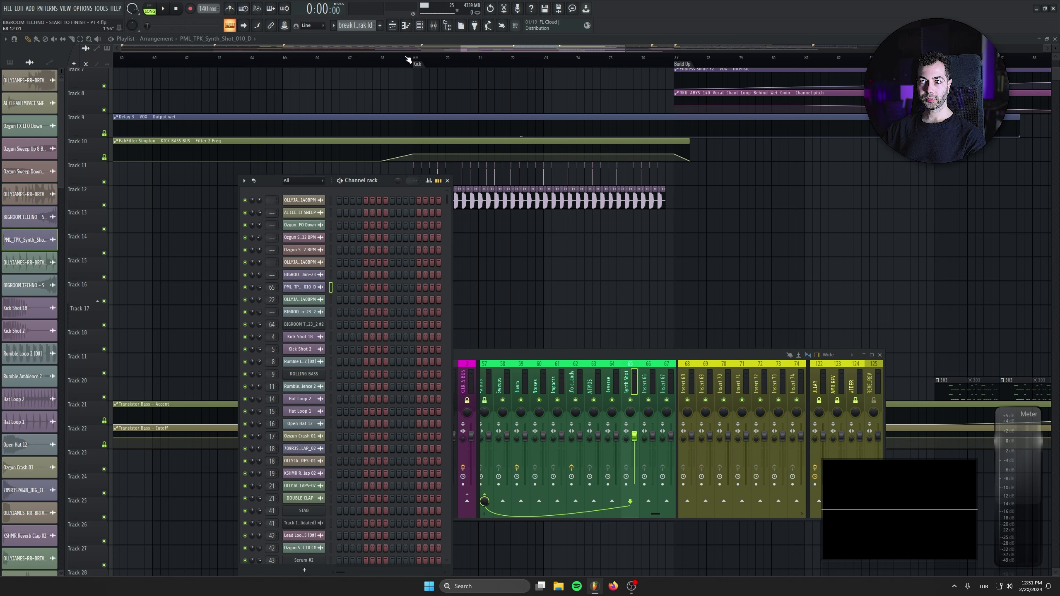
left_click(420, 26)
left_click(423, 28)
left_click(303, 312)
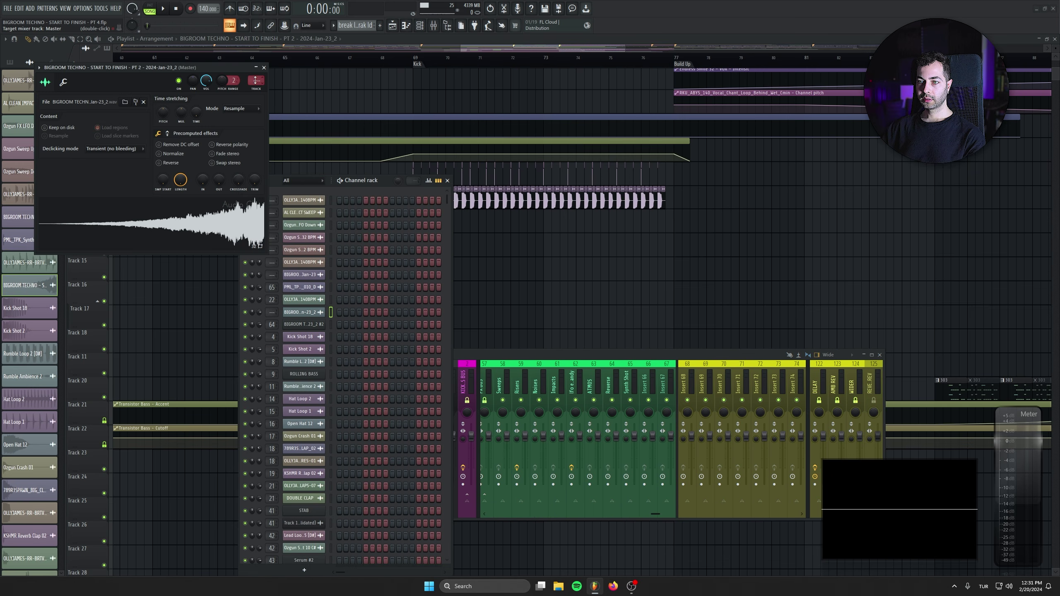
left_click_drag(256, 81, 256, 6)
left_click(303, 275)
left_click_drag(245, 70, 246, 6)
Route the DRUM-FILLS-04 channel to mixer track 23 and the Ozgun Sweep Down and Sweep Up channels to track 58
left_click(303, 262)
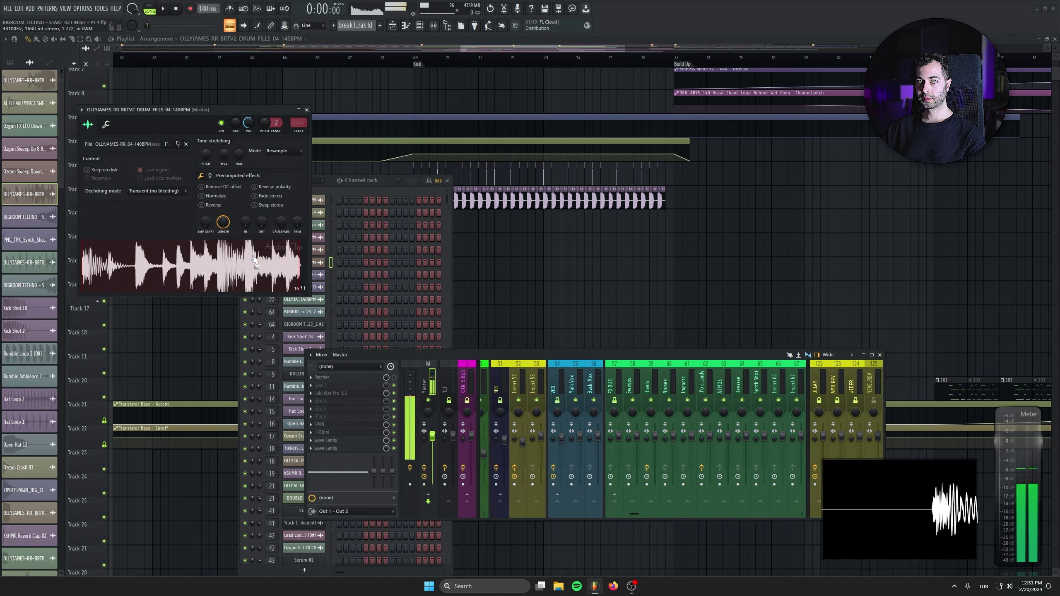
left_click_drag(299, 122, 300, 52)
left_click(318, 250)
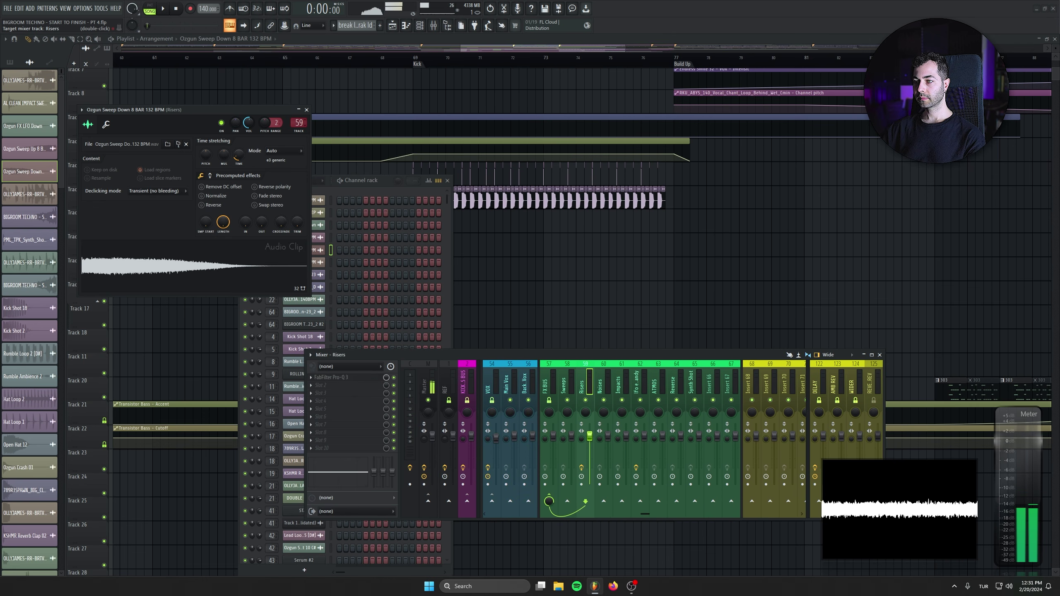
left_click(307, 111)
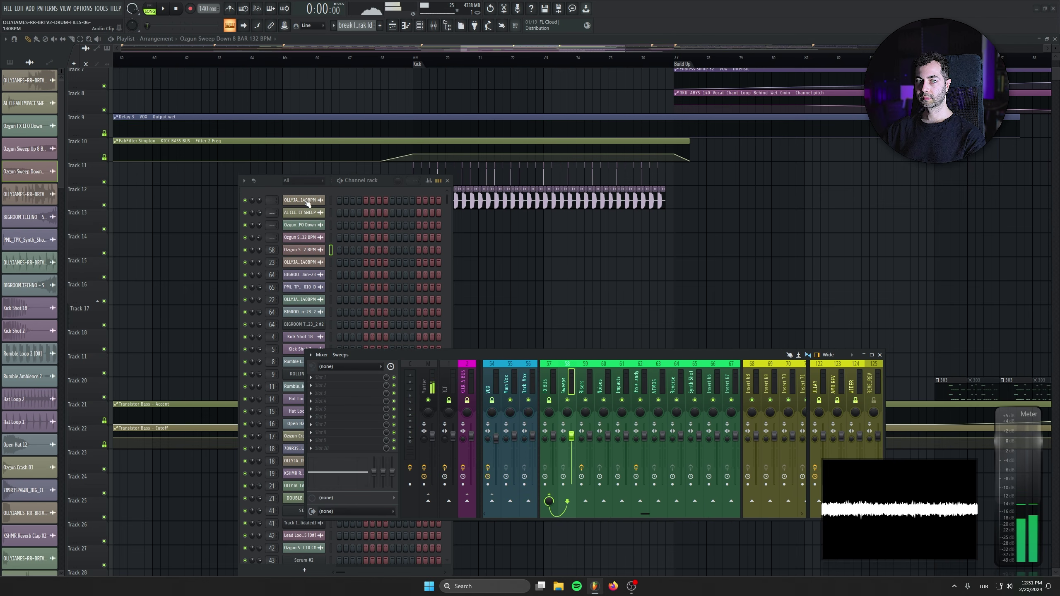
left_click(303, 238)
left_click_drag(246, 67, 246, 18)
Route the Ozgun FX LFO Down channel to mixer track 58 and the AL CLEAN IMPACT SWEEP channel to track 61
left_click(303, 225)
right_click(273, 236)
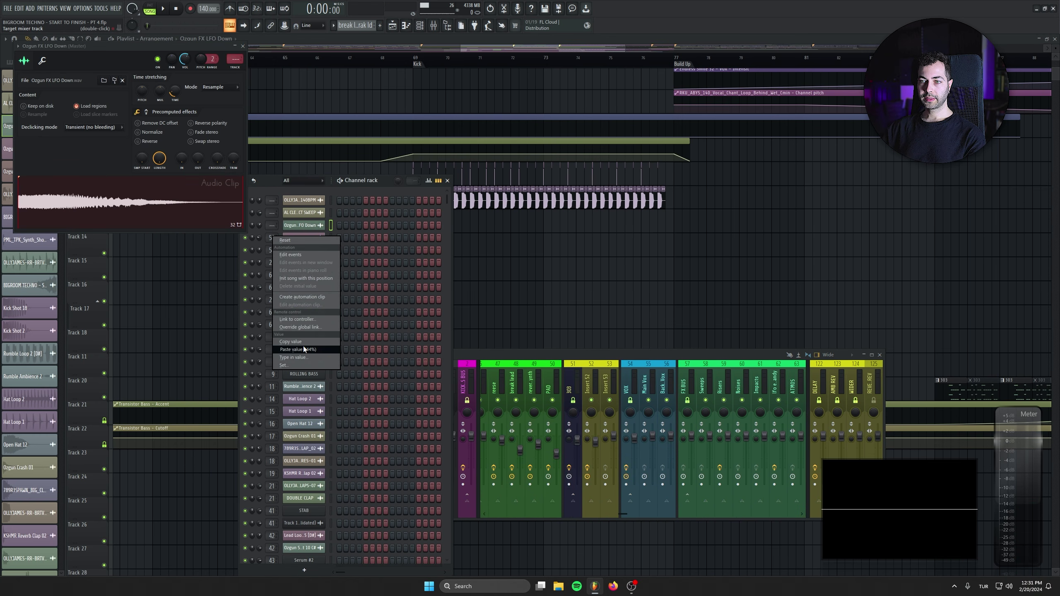
left_click(290, 342)
right_click(270, 228)
left_click(288, 342)
left_click(305, 215)
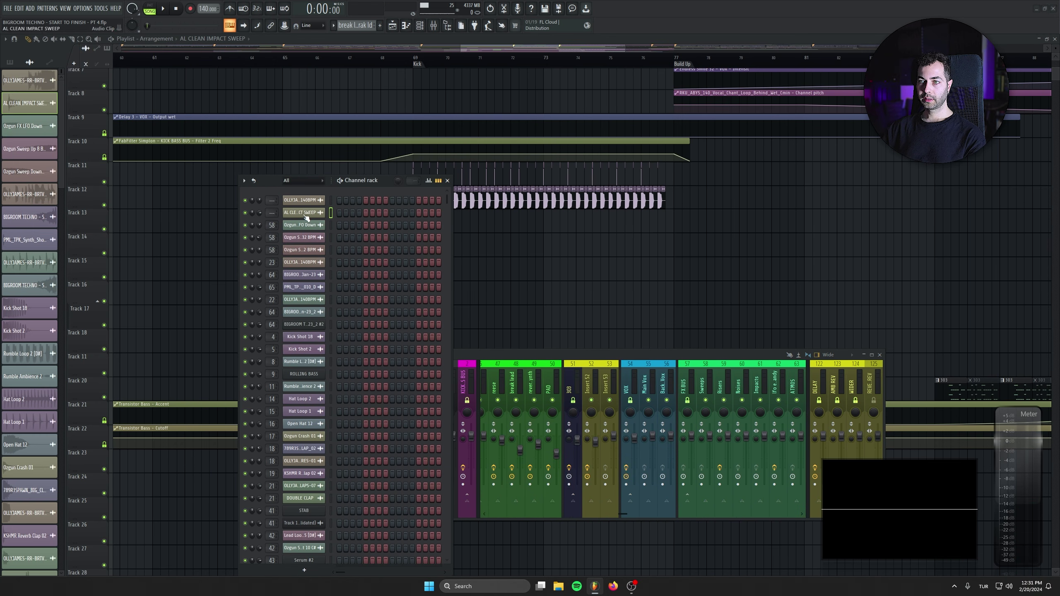
left_click_drag(271, 213, 272, 165)
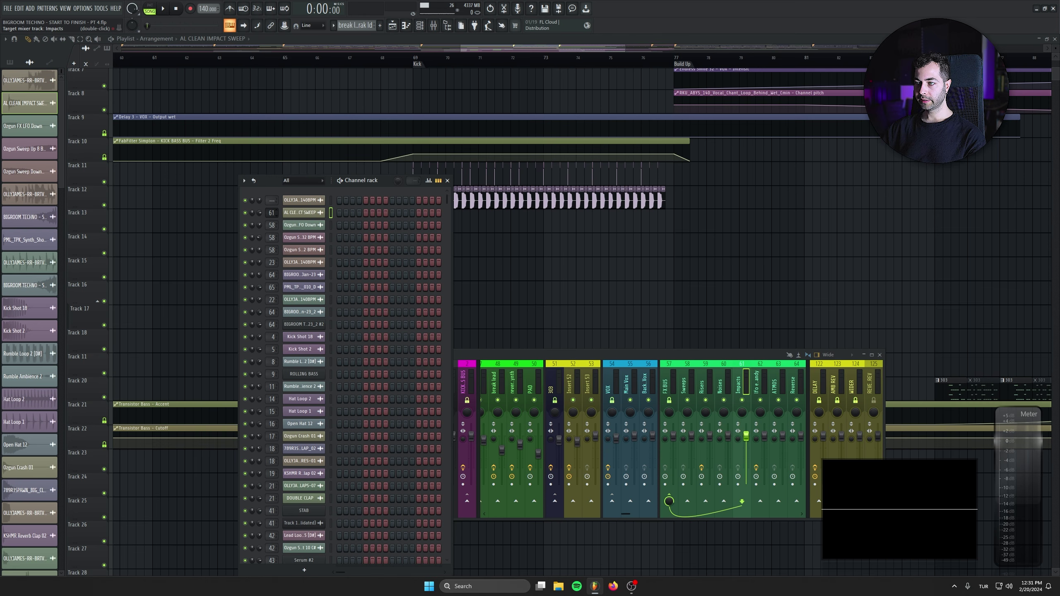
Route the OLLYJAMES-RR-BRTV2-DRUM-FILLS-06-140BPM channel to mixer track 29 and close the channel and rack windows
left_click(290, 201)
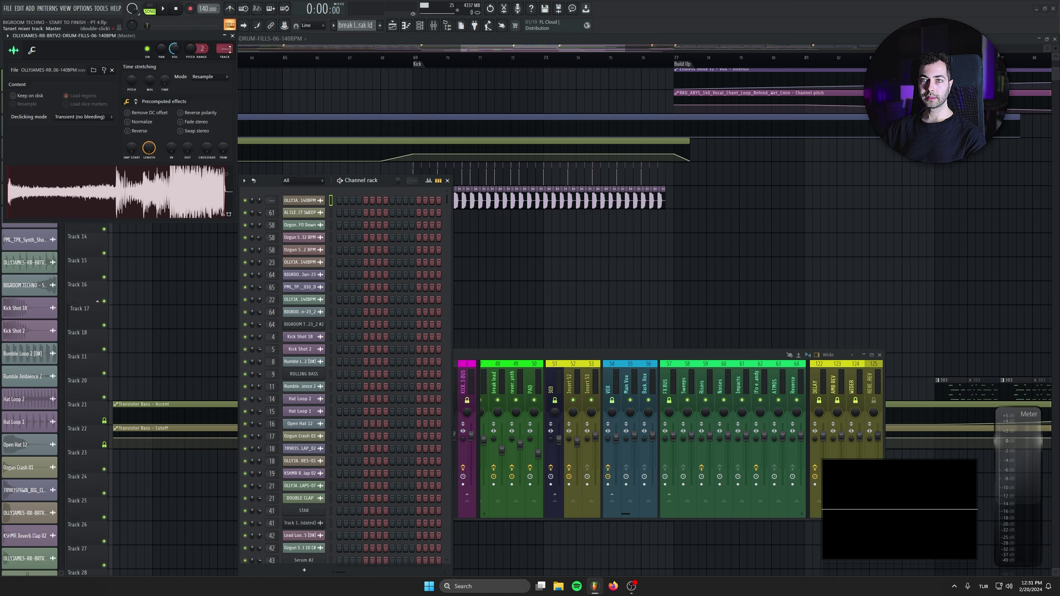
left_click_drag(229, 49, 232, 47)
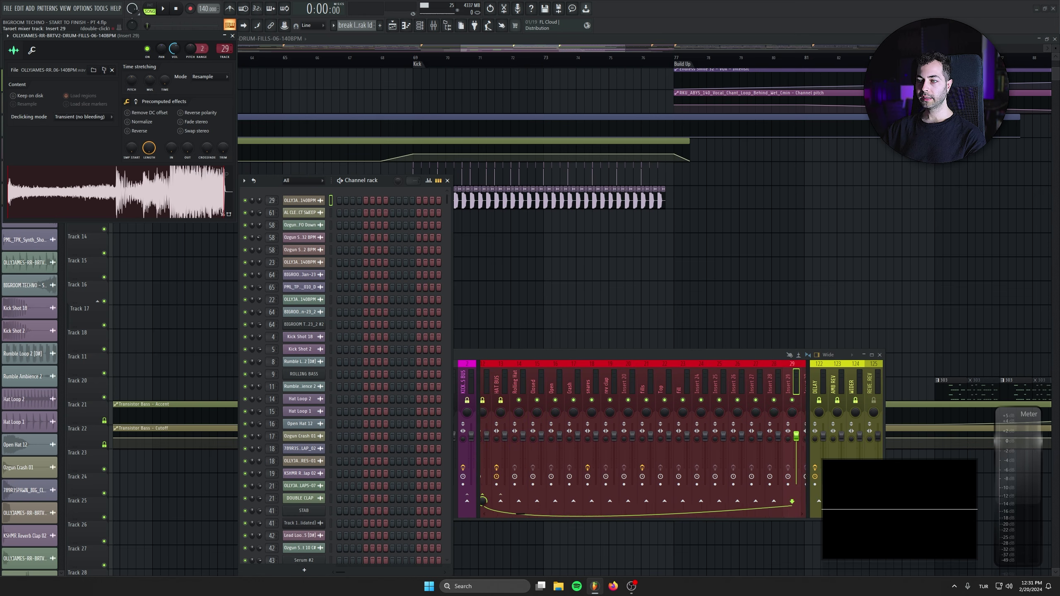
left_click(232, 35)
left_click(447, 180)
key("F9")
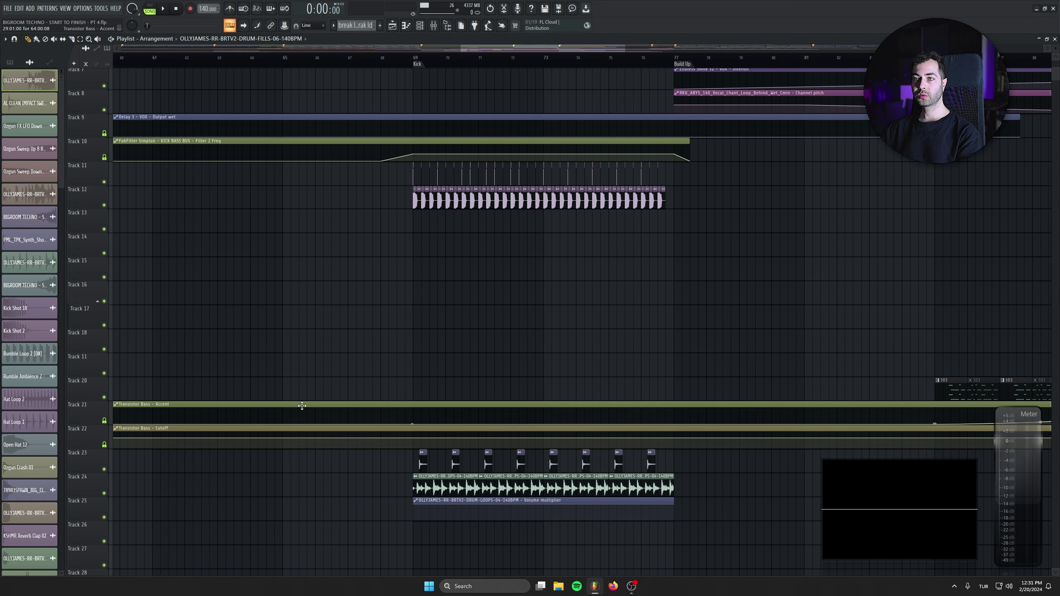
Select the Master mixer track and play the song from the middle of the first drop to check its level
scroll(308, 379, "down", 5)
key("F9")
left_click(417, 367)
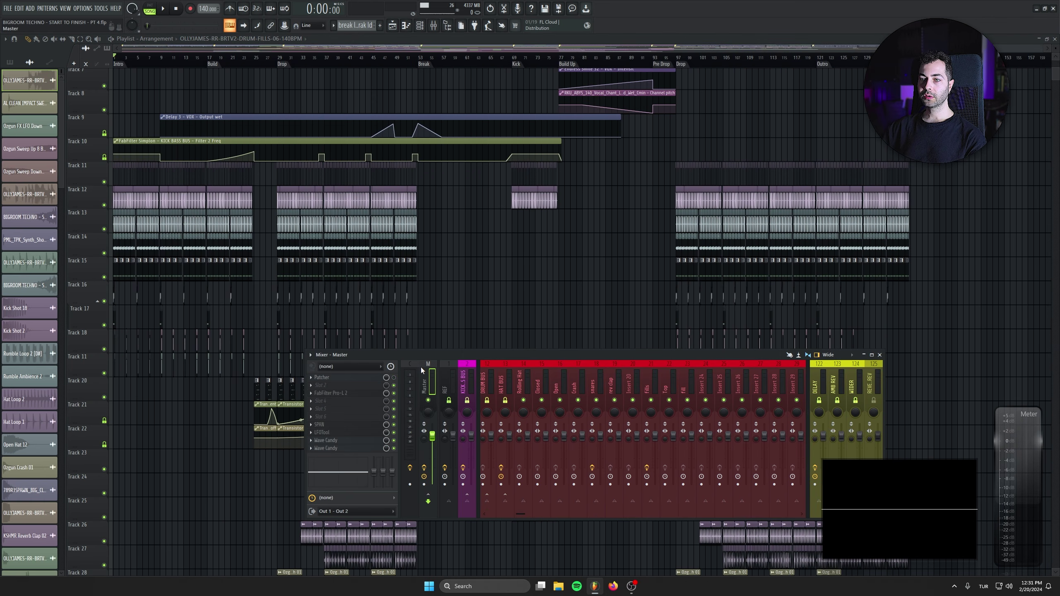
key("F9")
left_click(327, 66)
key("space")
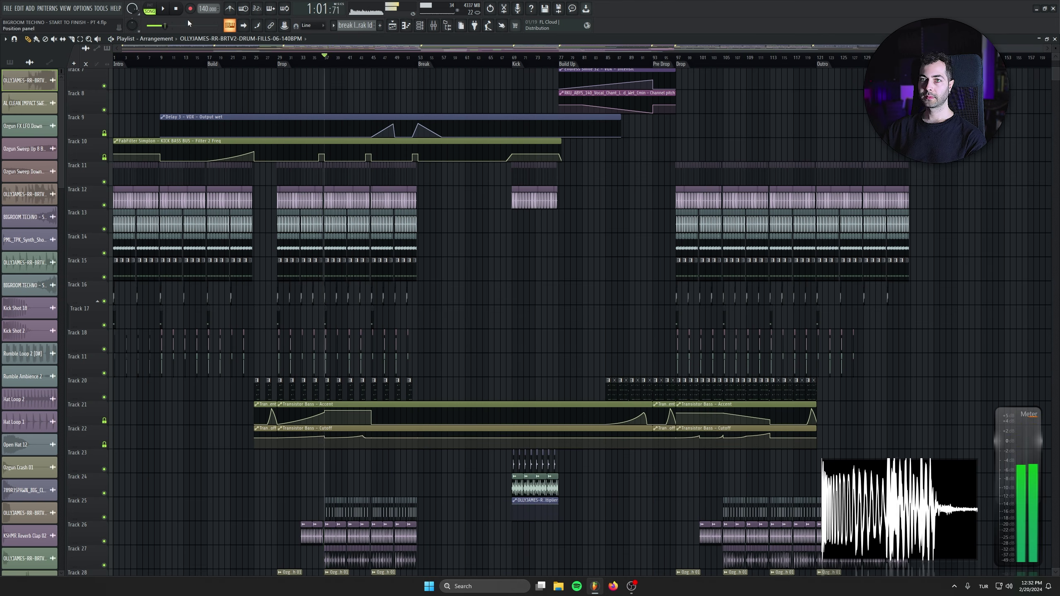
key("space")
Insert Fruity Balance in slot 2 of the Master track and lower its volume to -8.0 dB during playback
left_click(434, 29)
left_click(340, 386)
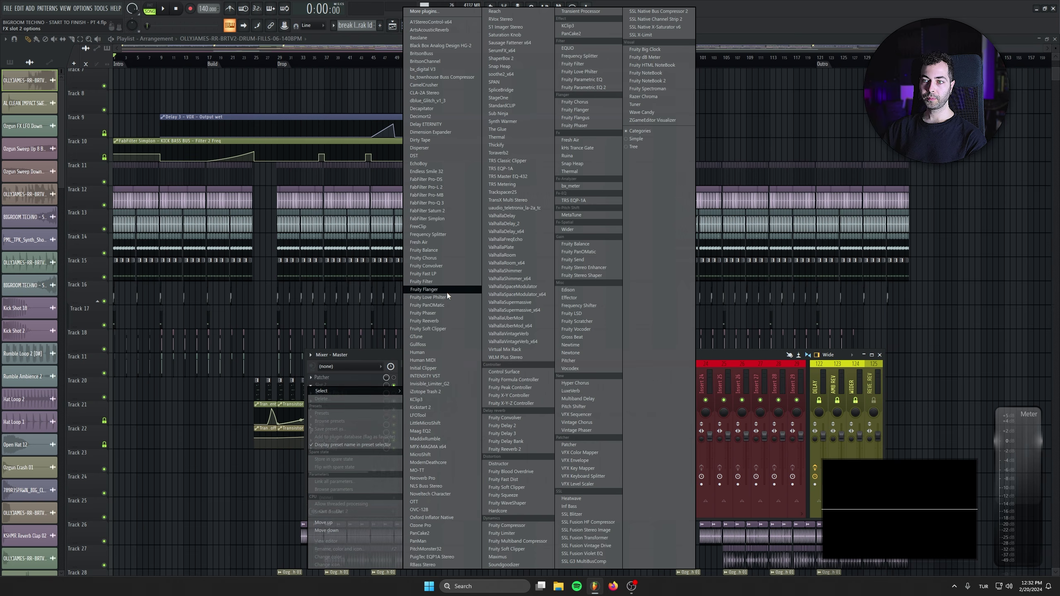
left_click(425, 249)
key("space")
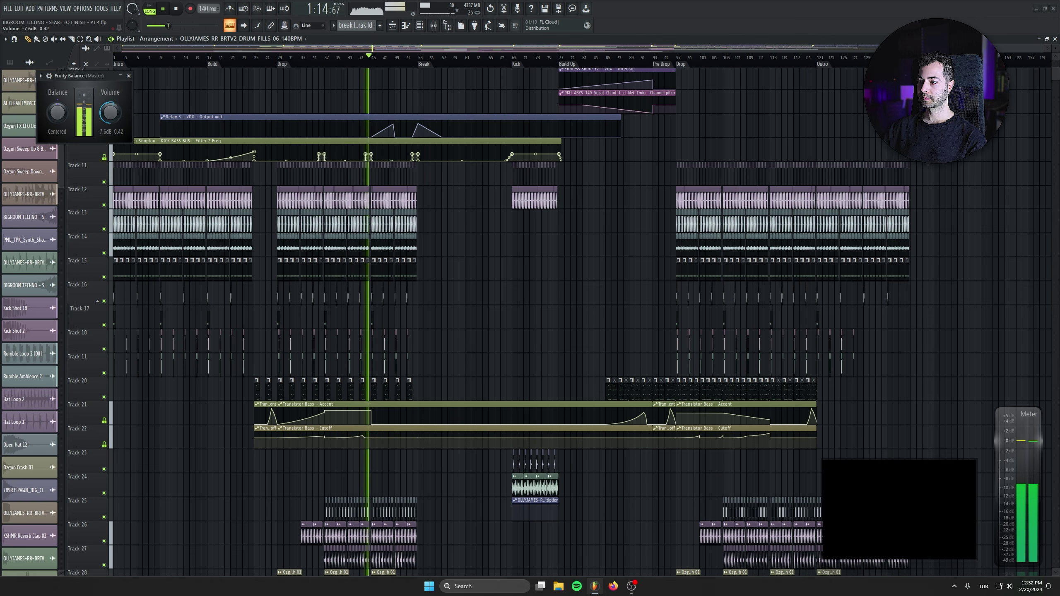
left_click_drag(110, 111, 115, 111)
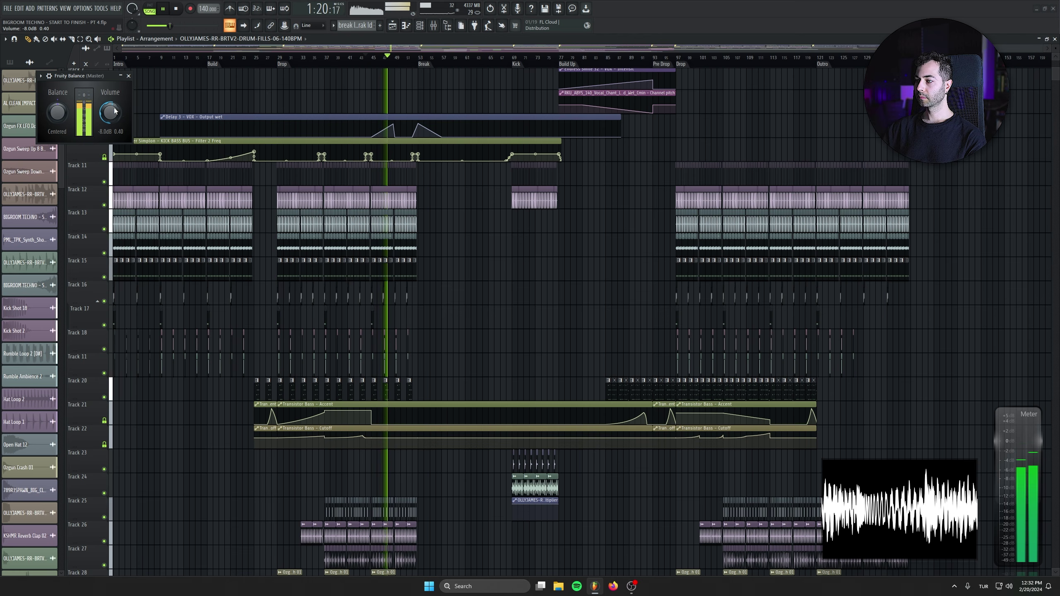
Check the master level in the break, build-up, second drop, outro and intro, and stop playback
left_click(466, 59)
left_click(541, 59)
left_click(600, 59)
left_click(673, 60)
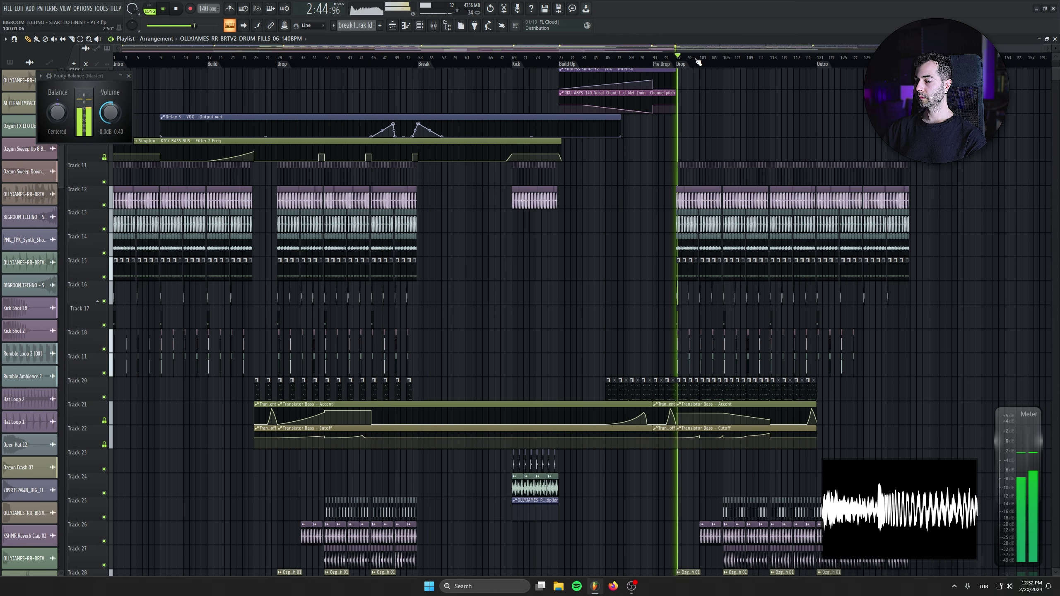
left_click(716, 60)
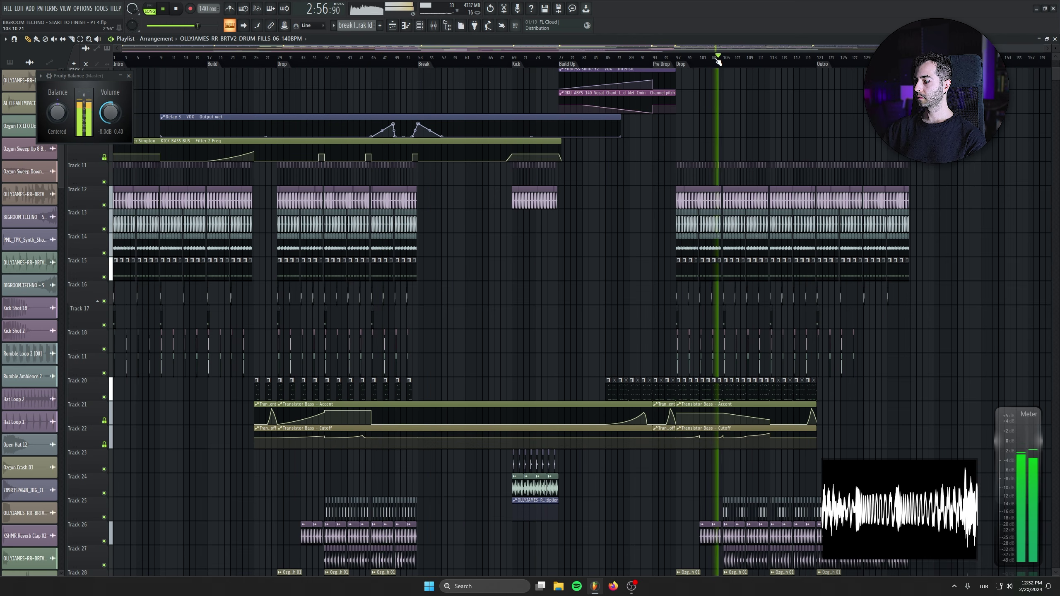
left_click(848, 59)
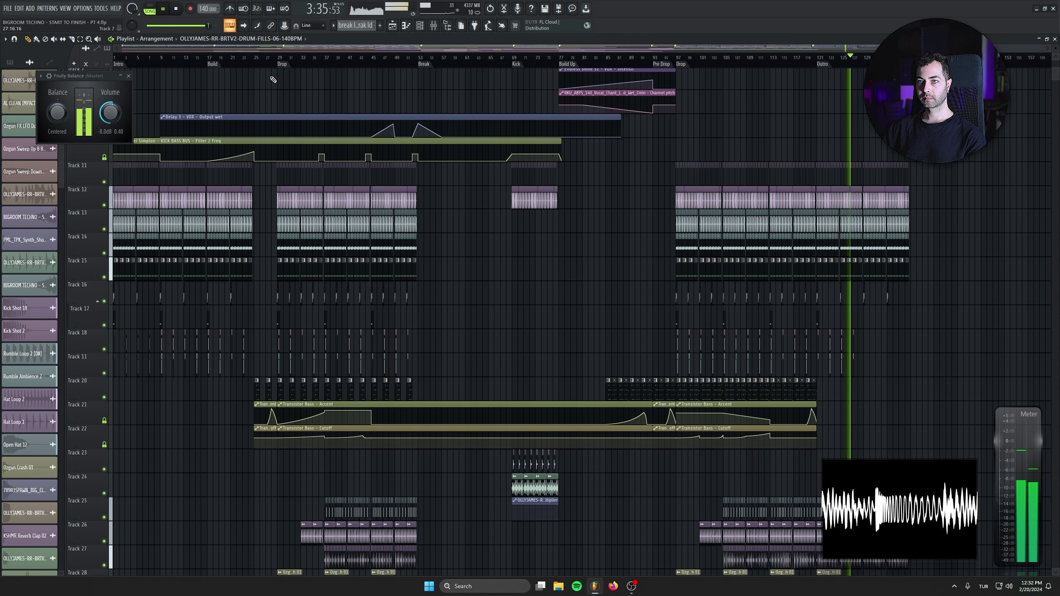
left_click(182, 58)
left_click(185, 40)
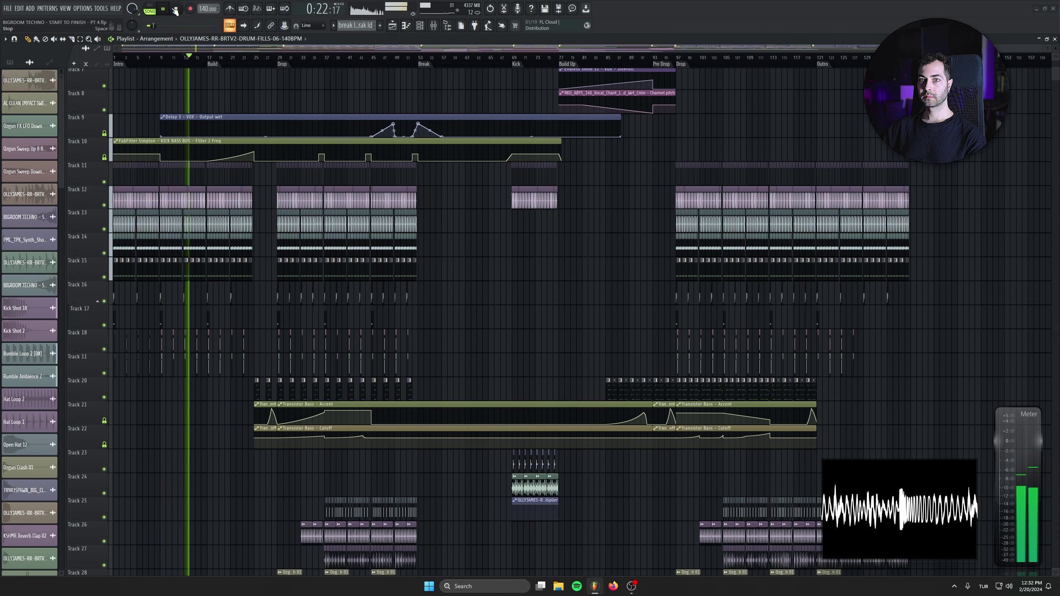
Start a WAV export of the song and create a folder named STEMS in the project folder
key("ctrl+r")
left_click_drag(220, 7, 363, 149)
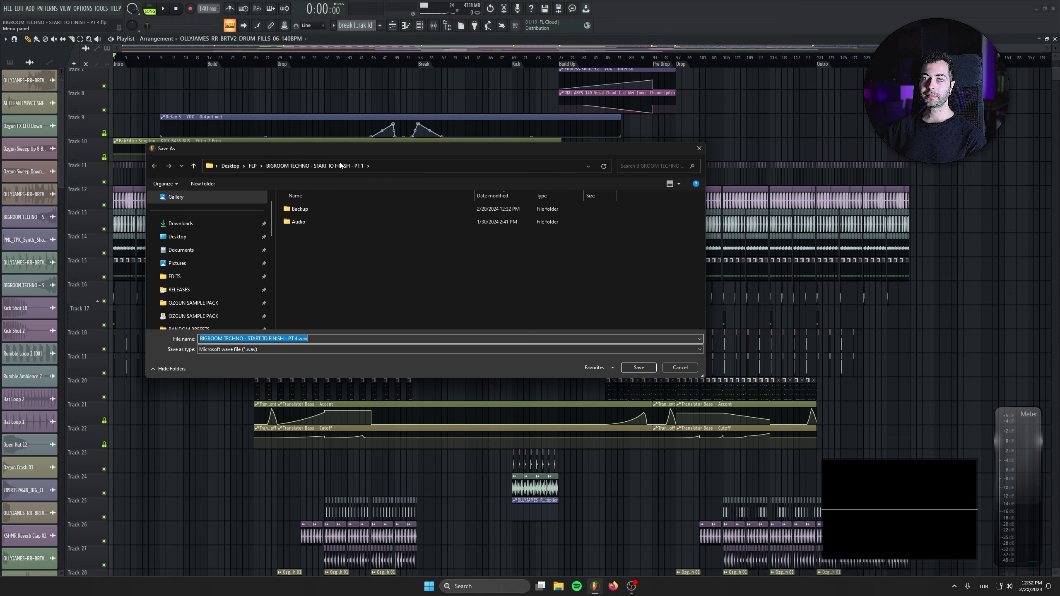
left_click(395, 277)
key("ctrl+shift+n")
type("STEMS")
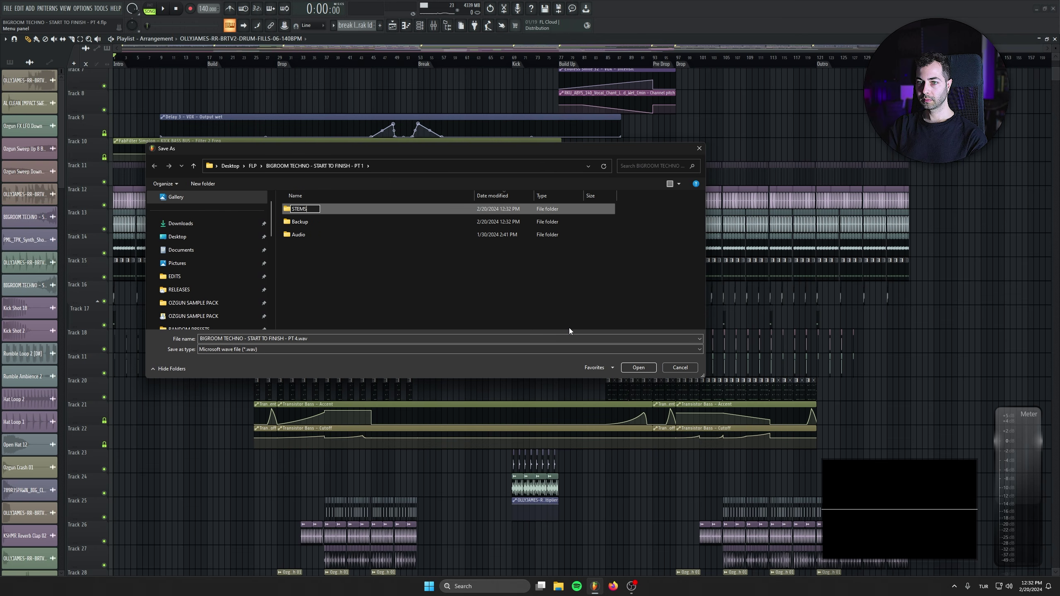
key("Return")
Name the export BT MIXING inside the STEMS folder and start the full-song render
double_click(308, 212)
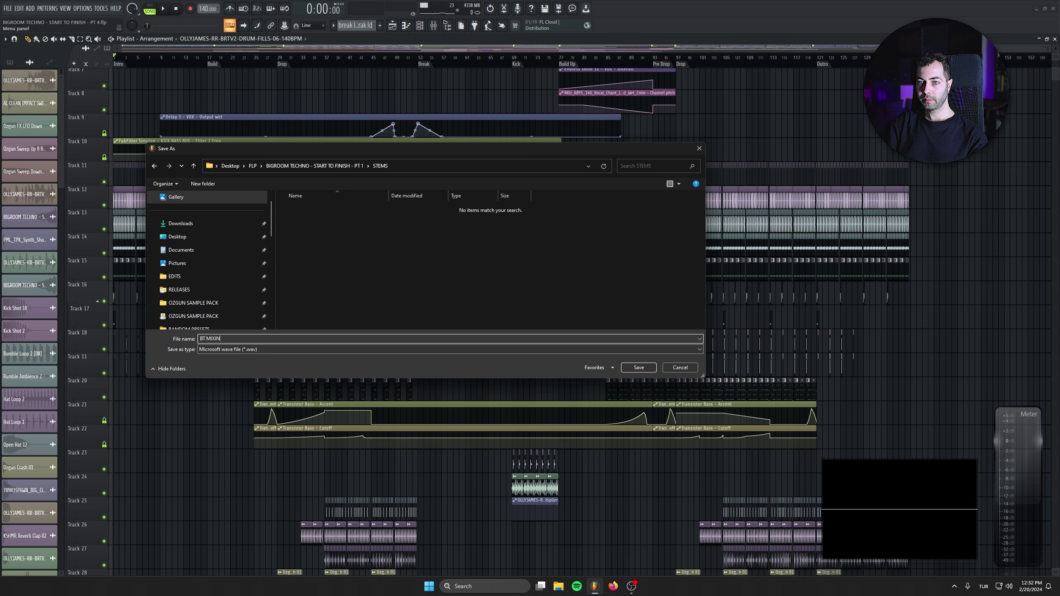
key("Return")
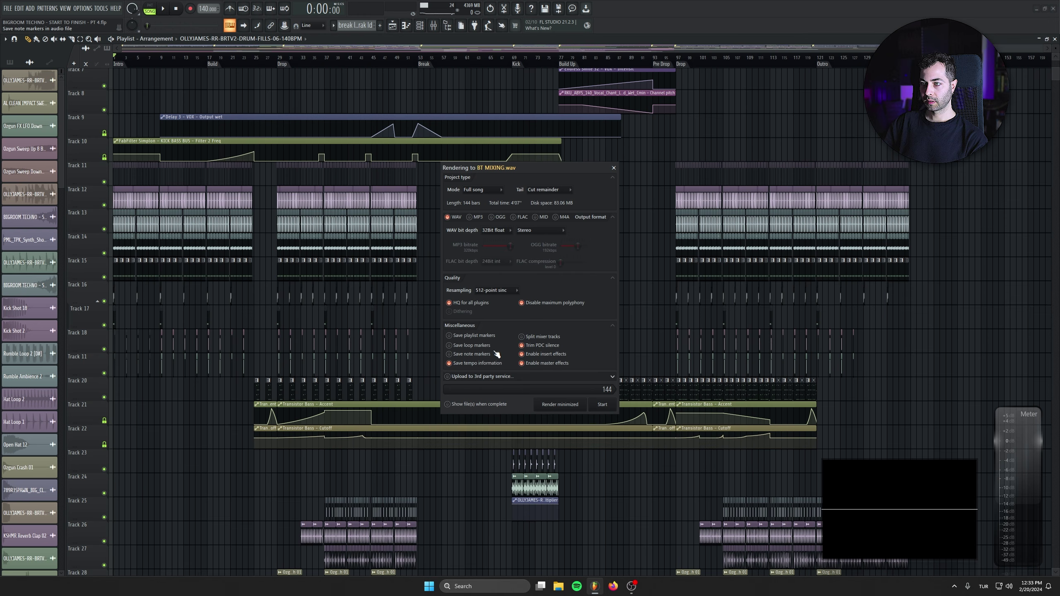
left_click(602, 405)
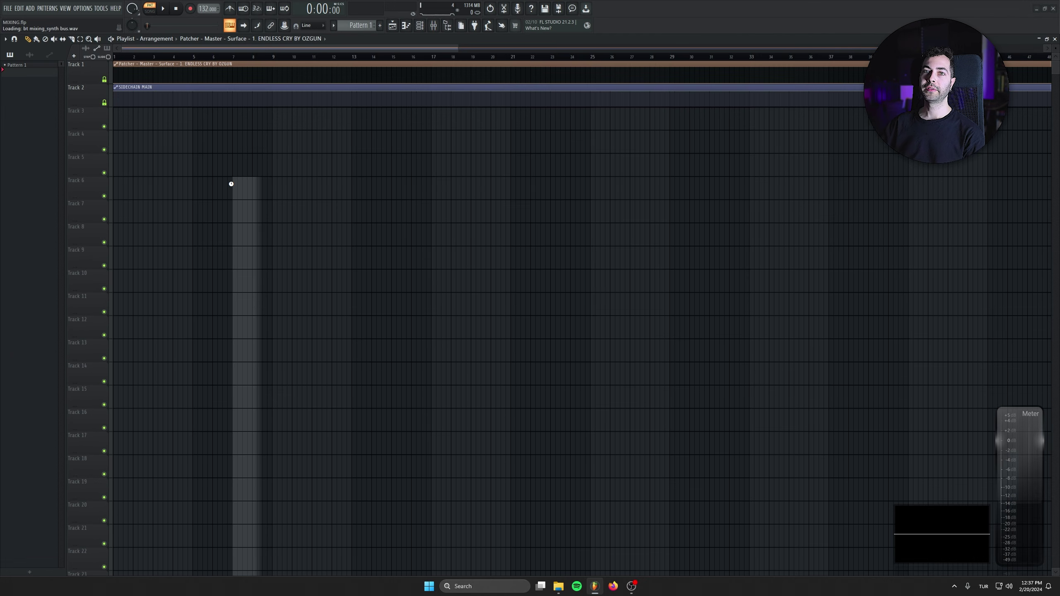
Select all imported BT MIXING stem clips and move them to the start of the timeline, beginning at track 16
scroll(529, 253, "down", 5)
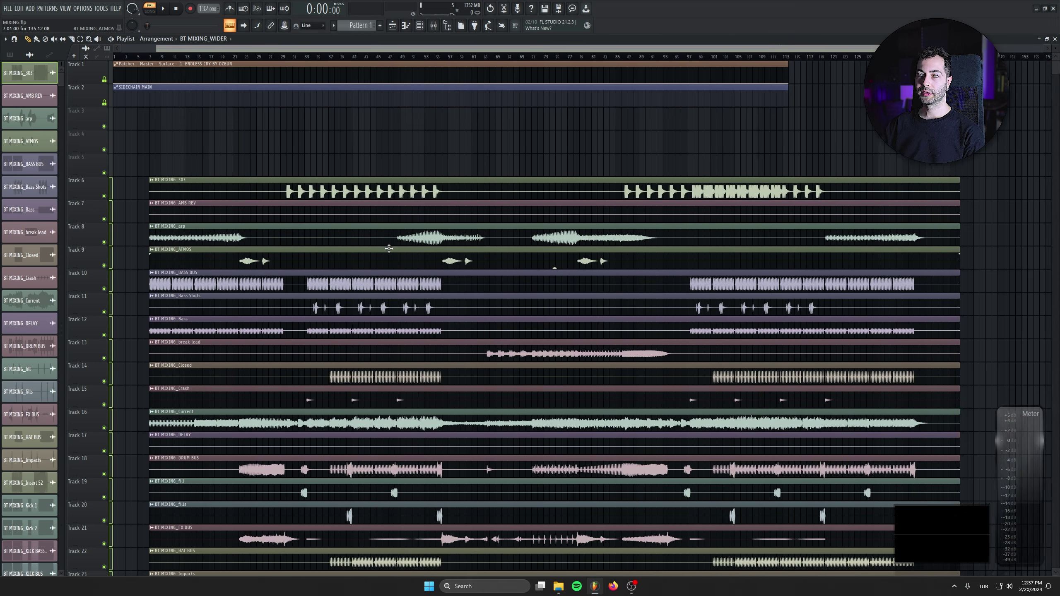
scroll(389, 242, "down", 5)
left_click_drag(443, 472, 185, 94)
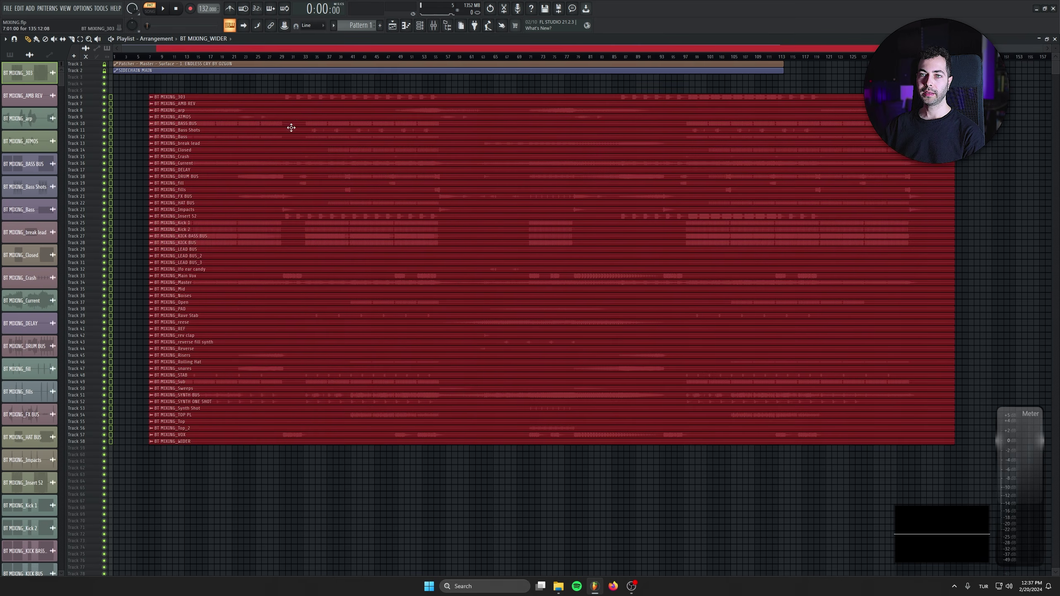
left_click_drag(291, 129, 255, 196)
Clear the clip selection and delete the BT MIXING_Current stem clip from track 26
scroll(359, 249, "up", 5)
left_click(963, 268)
right_click(963, 269)
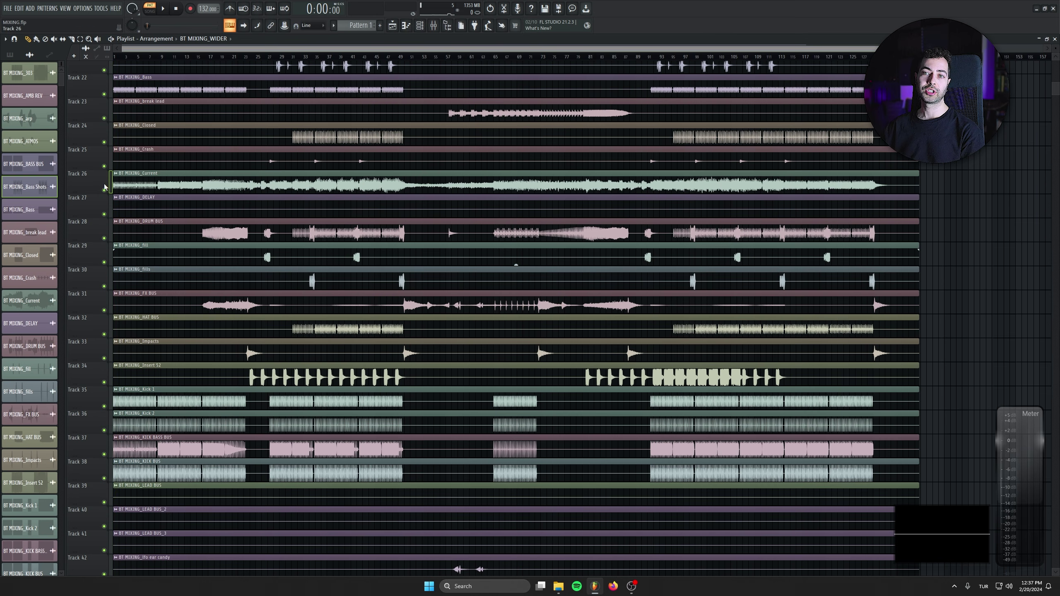
scroll(104, 187, "up", 5)
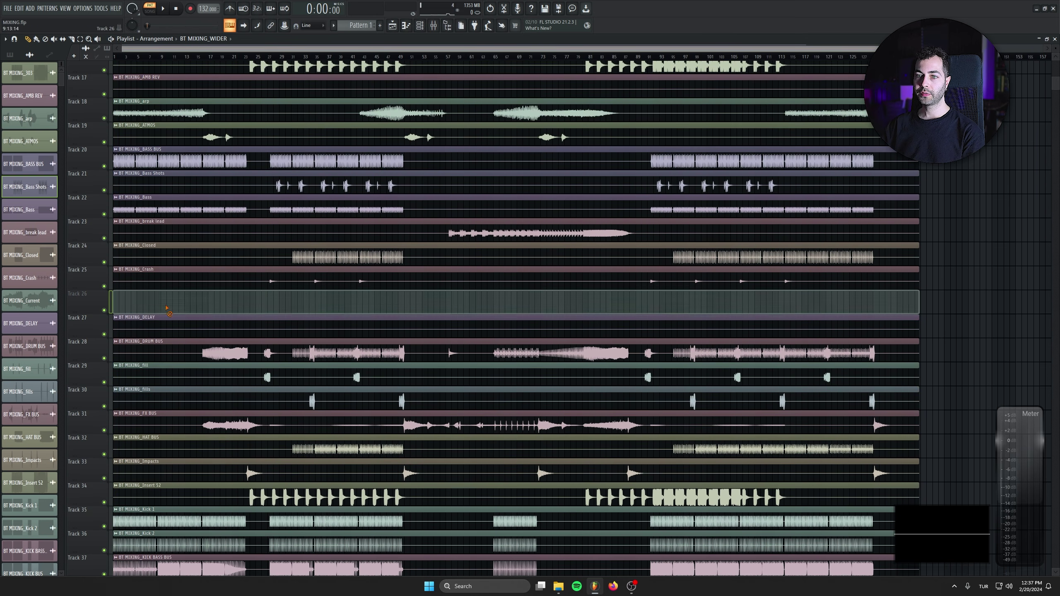
Move the Kick 1, Kick 2, KICK BASS BUS and KICK BUS stem tracks up together to tracks 11 through 14
scroll(165, 306, "down", 20)
scroll(251, 161, "up", 19)
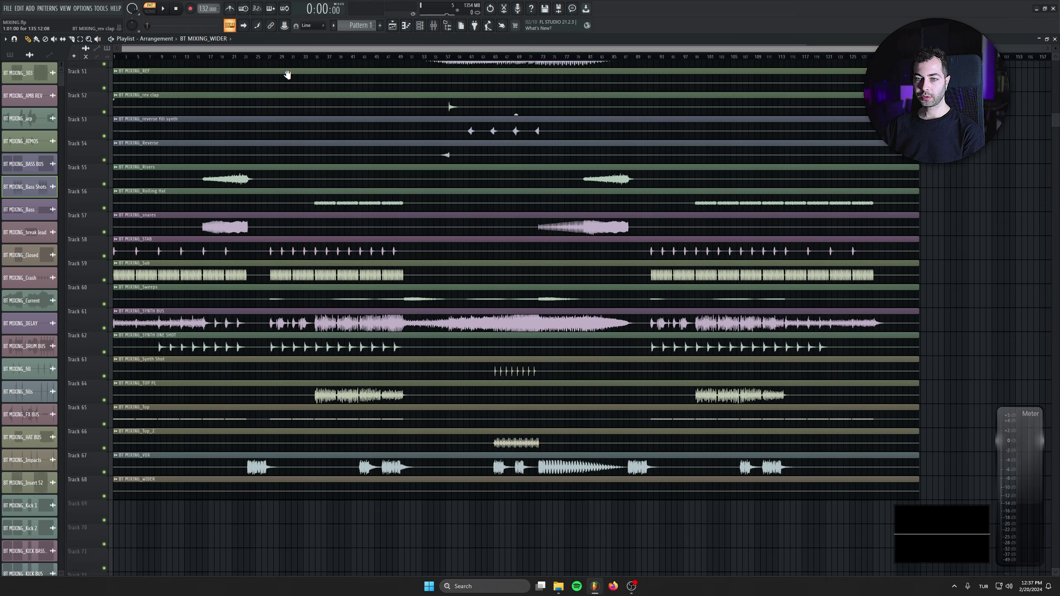
scroll(367, 255, "down", 12)
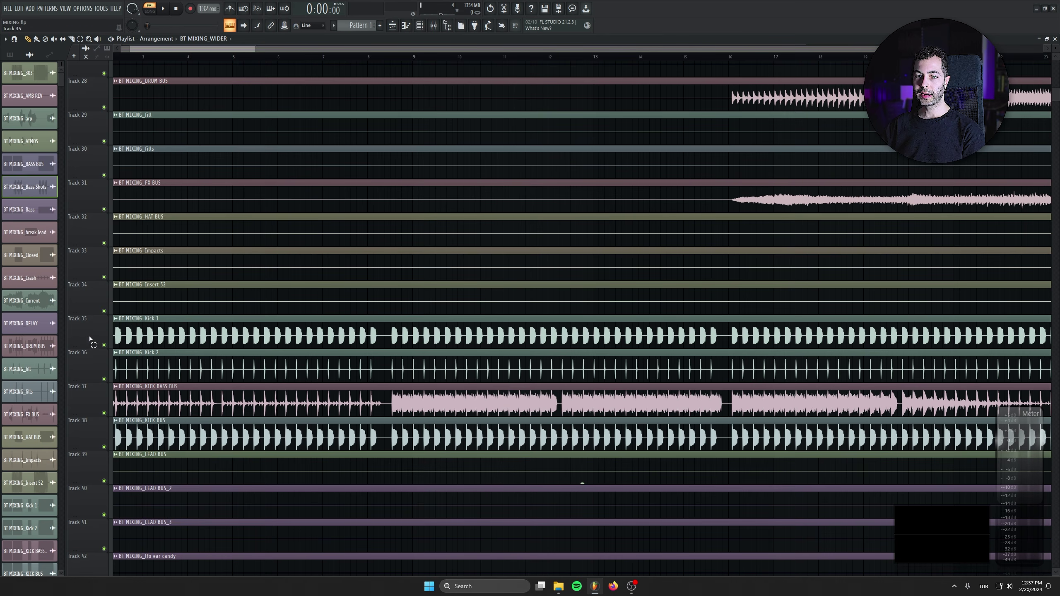
left_click_drag(89, 339, 98, 152)
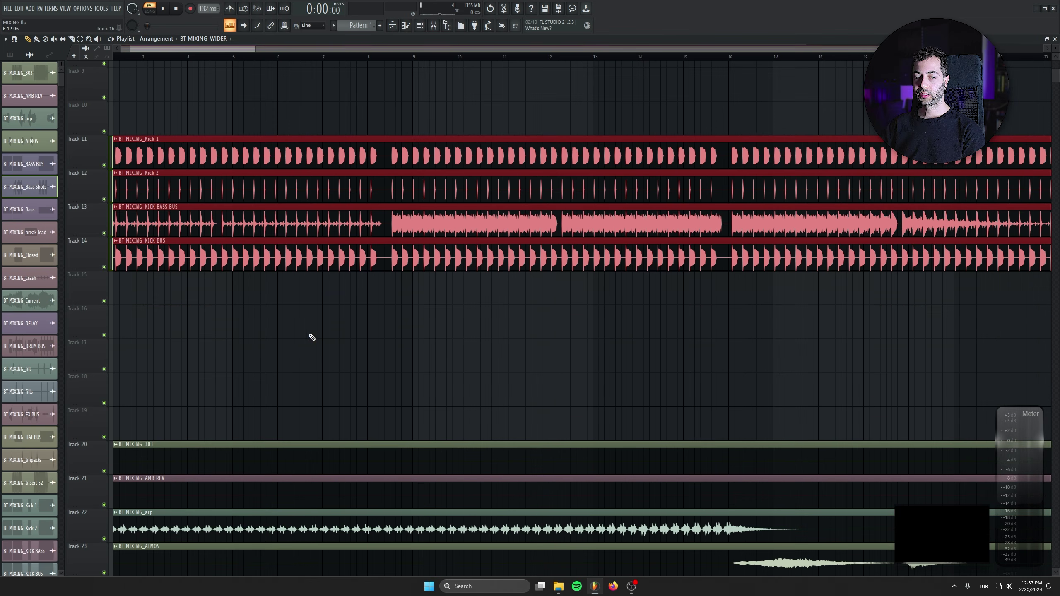
Move the BASS BUS and Bass stem tracks up to tracks 16 and 17, below the kick stems
scroll(312, 338, "down", 13)
scroll(225, 205, "up", 7)
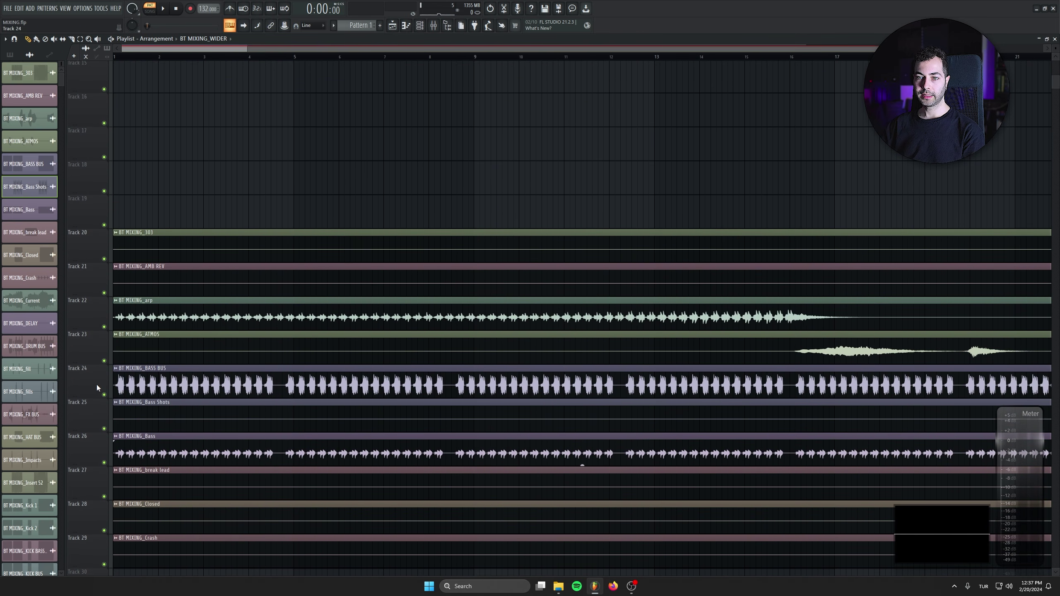
left_click_drag(97, 385, 100, 316)
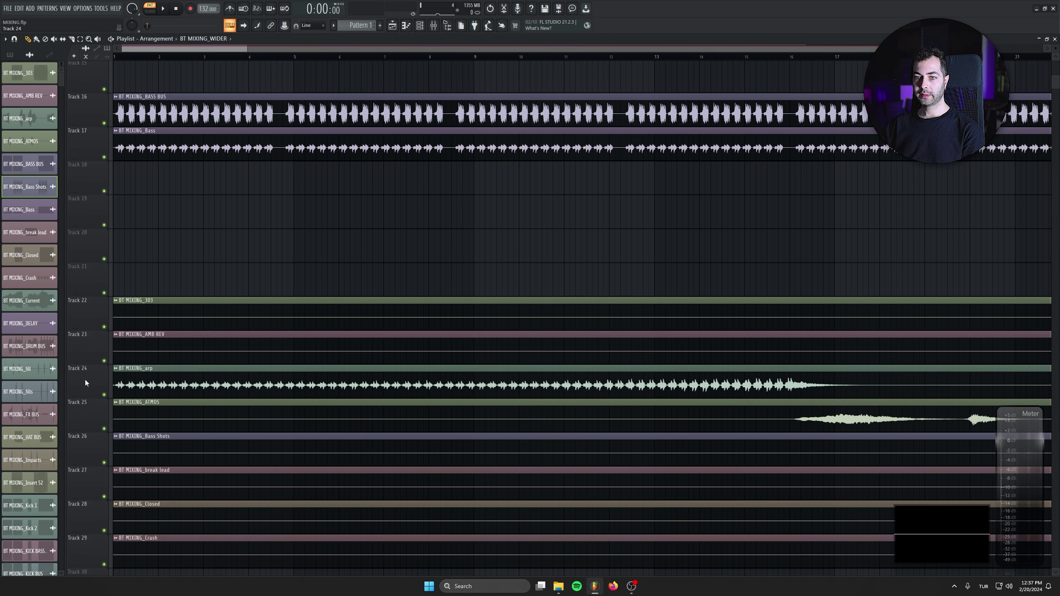
Move the Sub stem from track 59 up to track 15, directly below the group of kick stems
scroll(206, 393, "down", 5)
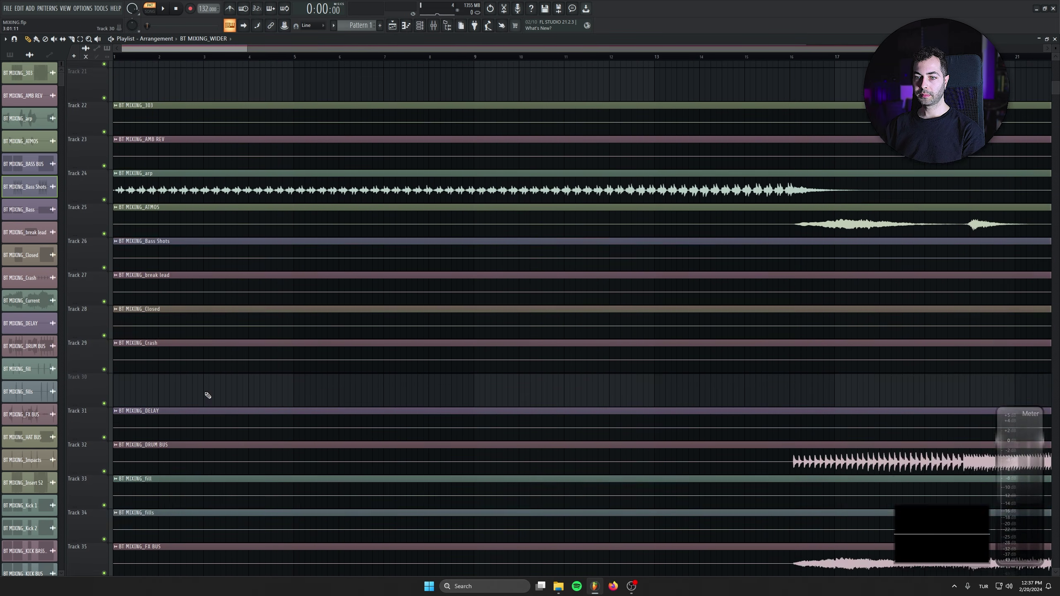
scroll(206, 393, "down", 20)
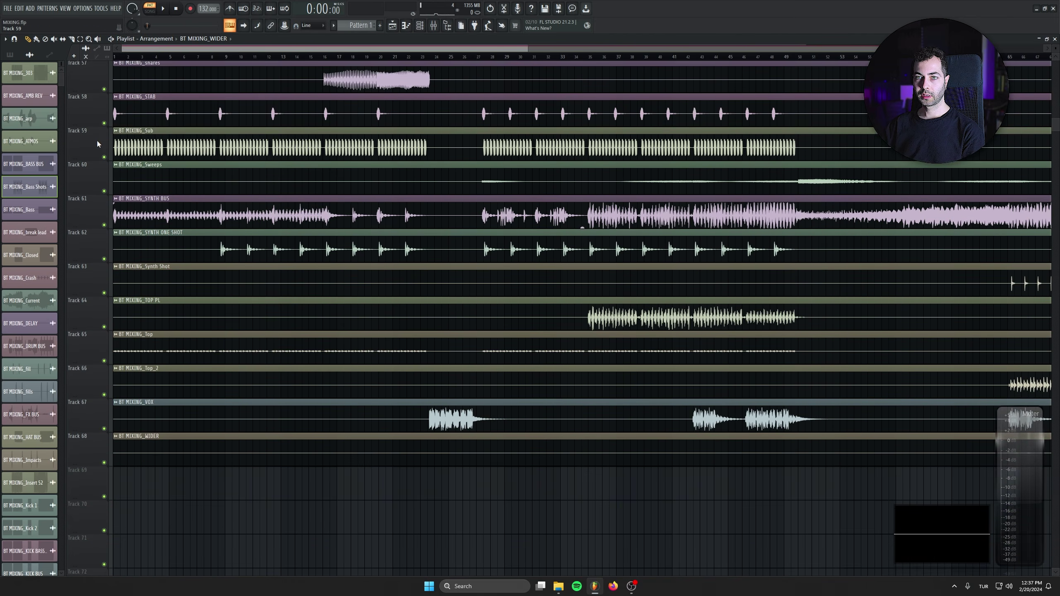
scroll(97, 87, "up", 20)
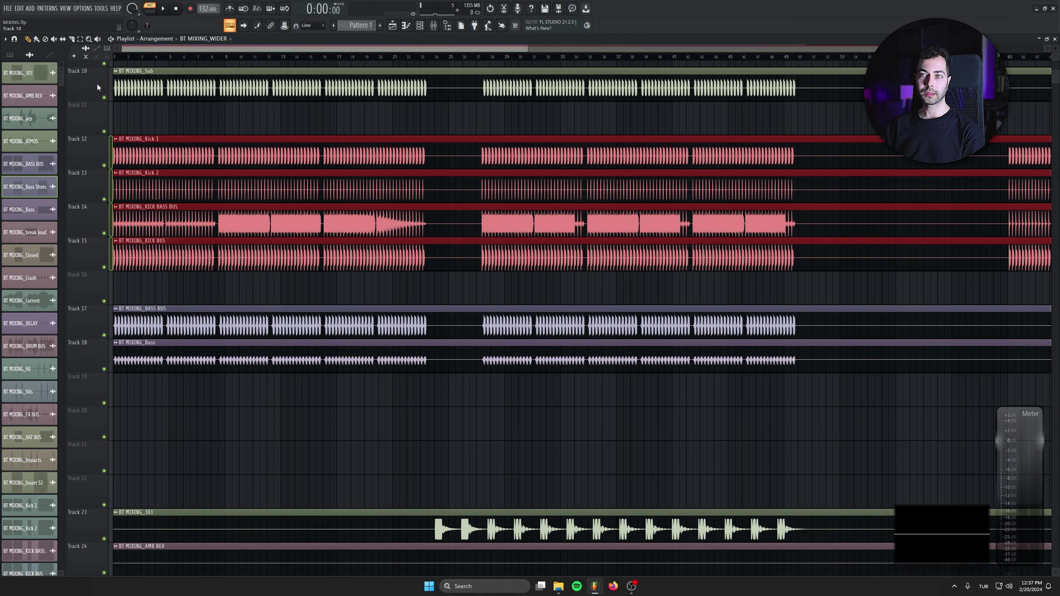
left_click_drag(97, 85, 97, 255)
scroll(397, 431, "up", 2)
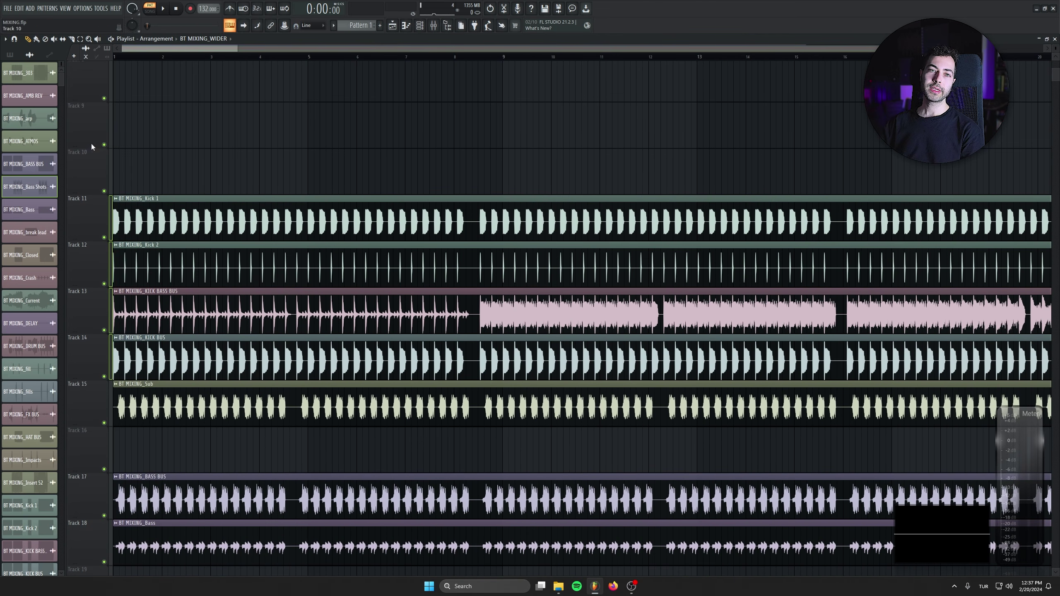
Move the KICK BUS stem up to track 9, above the other kick stems, and mute it
scroll(116, 312, "up", 5)
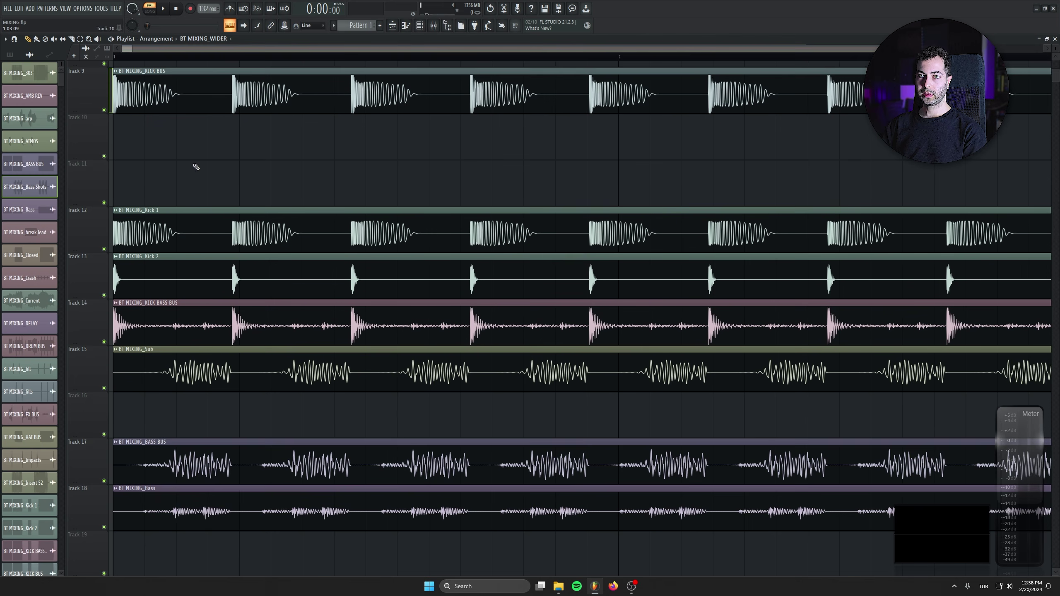
scroll(194, 167, "up", 3)
left_click(104, 249)
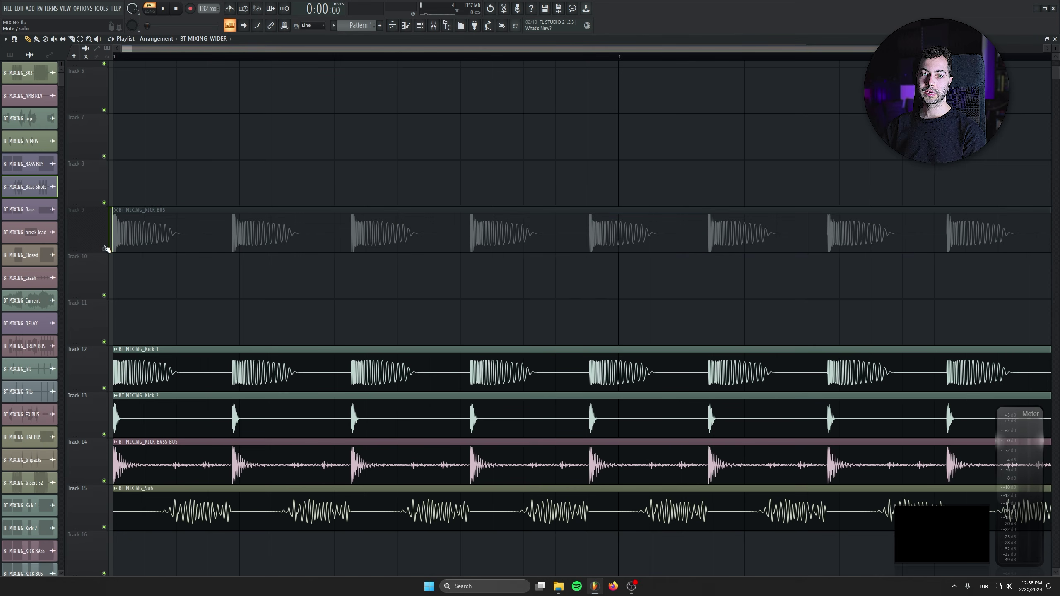
Move the Kick 1 and Kick 2 stems directly below KICK BUS, with Kick 2 above Kick 1
left_click_drag(99, 360, 97, 289)
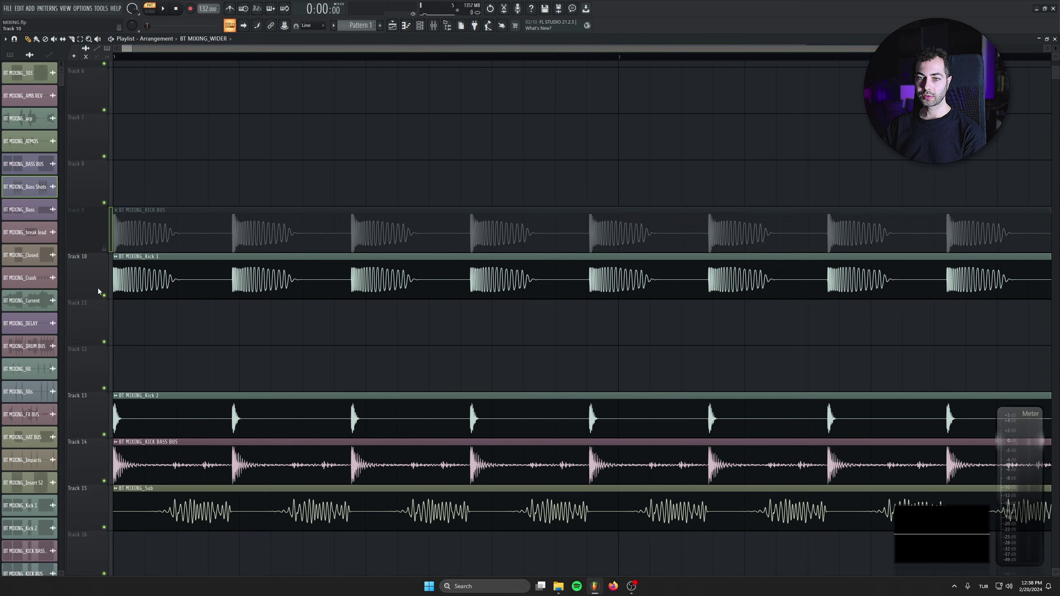
left_click_drag(83, 418, 81, 276)
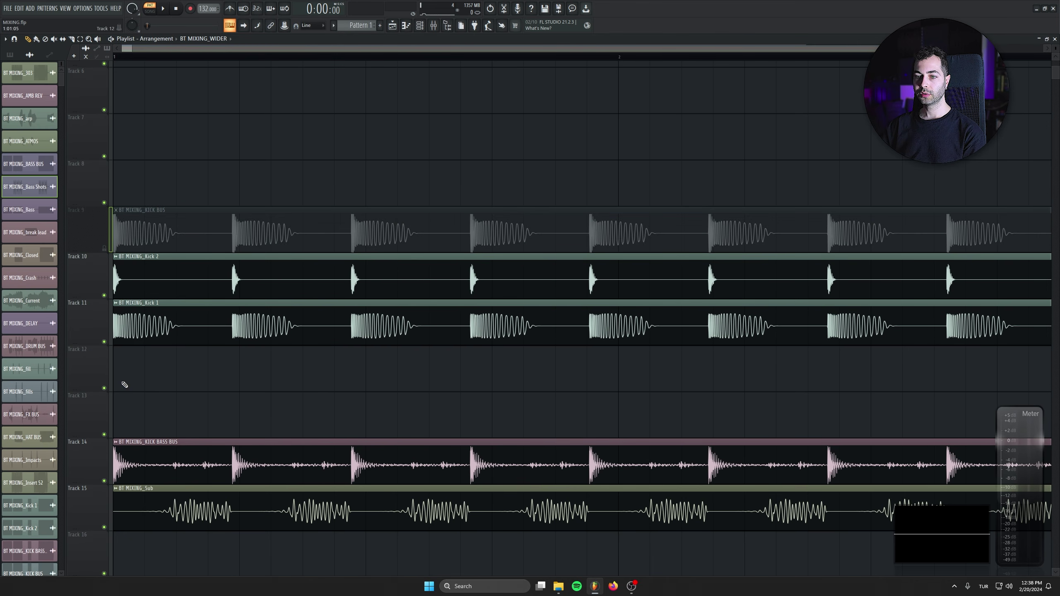
scroll(92, 466, "up", 2)
Place the KICK BASS BUS stem on track 9, above the other kick stems, and mute it
scroll(242, 399, "down", 6)
scroll(92, 370, "up", 3)
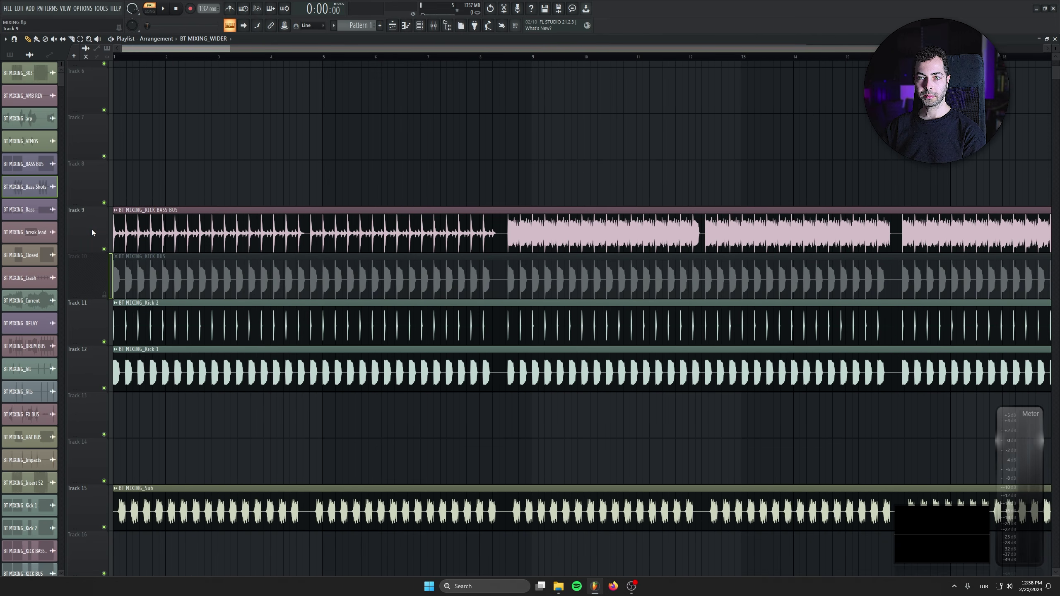
left_click(105, 249)
scroll(388, 160, "down", 3)
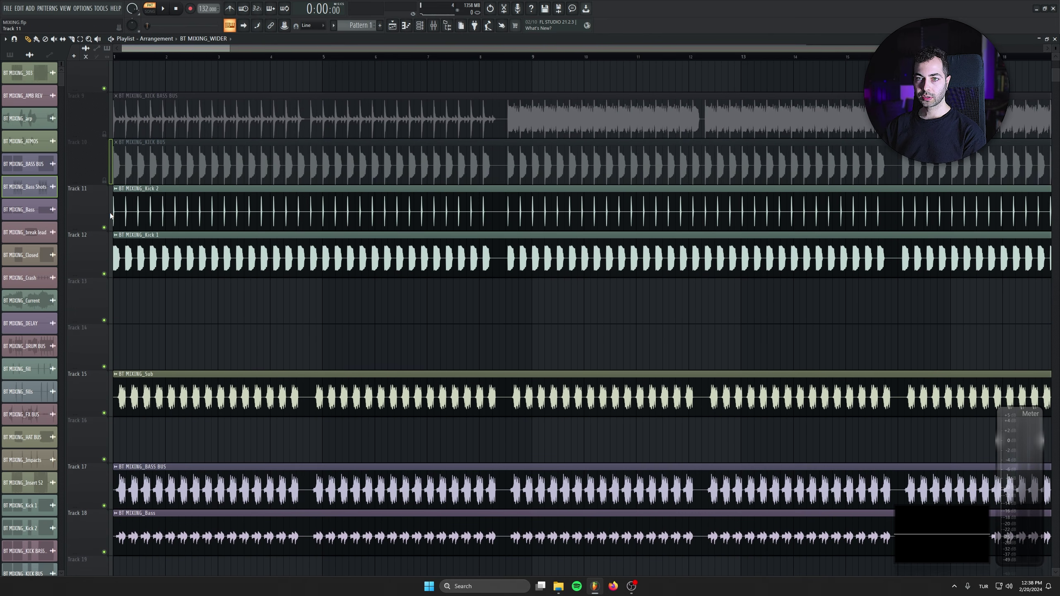
Unmute the KICK BUS stem and move it below Kick 1 to track 12
scroll(100, 282, "up", 5)
left_click(104, 180)
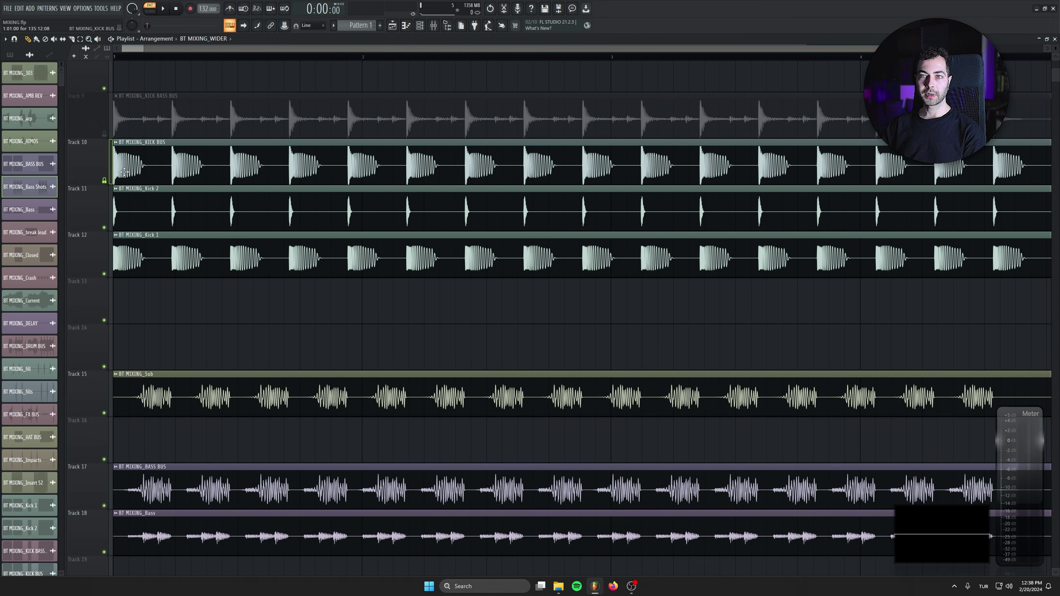
scroll(99, 161, "down", 2)
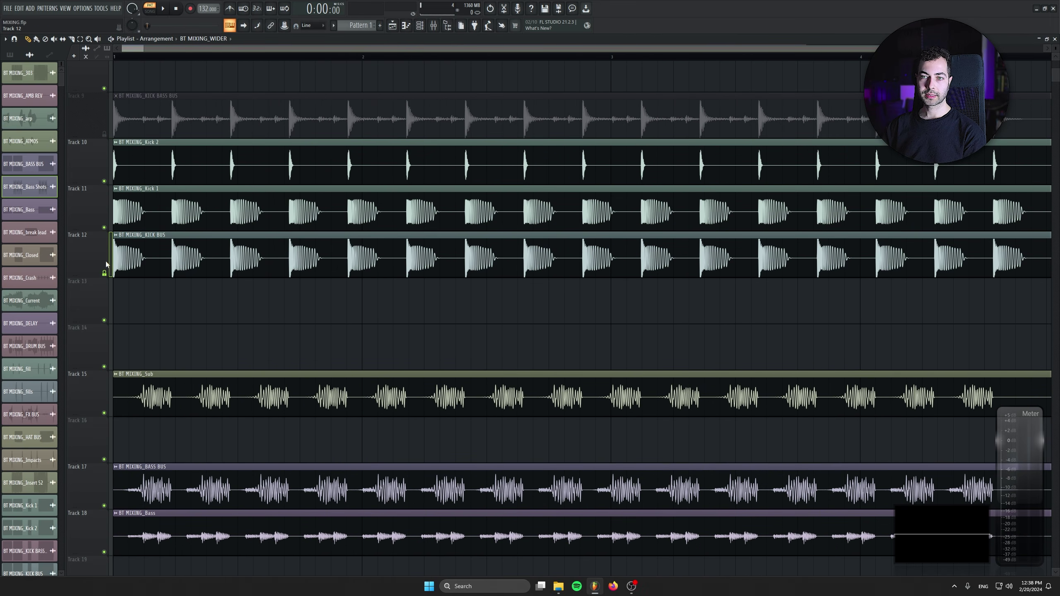
scroll(100, 234, "up", 4)
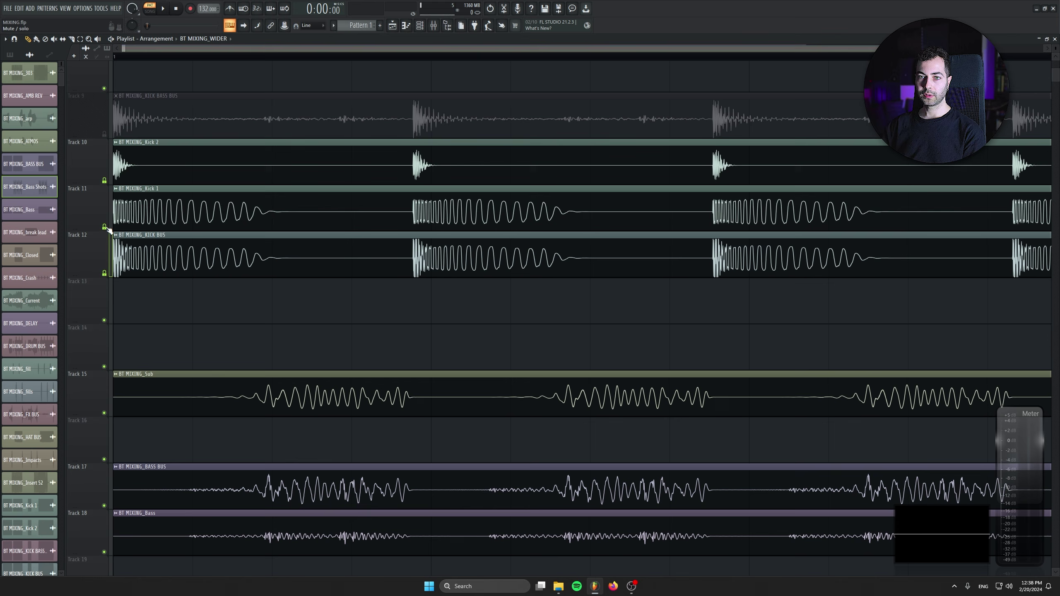
Mute the Kick 1 and Kick 2 stems and shift the KICK BUS stem down to track 13
left_click(105, 227)
left_click(105, 181)
scroll(79, 286, "up", 1)
scroll(83, 298, "down", 2)
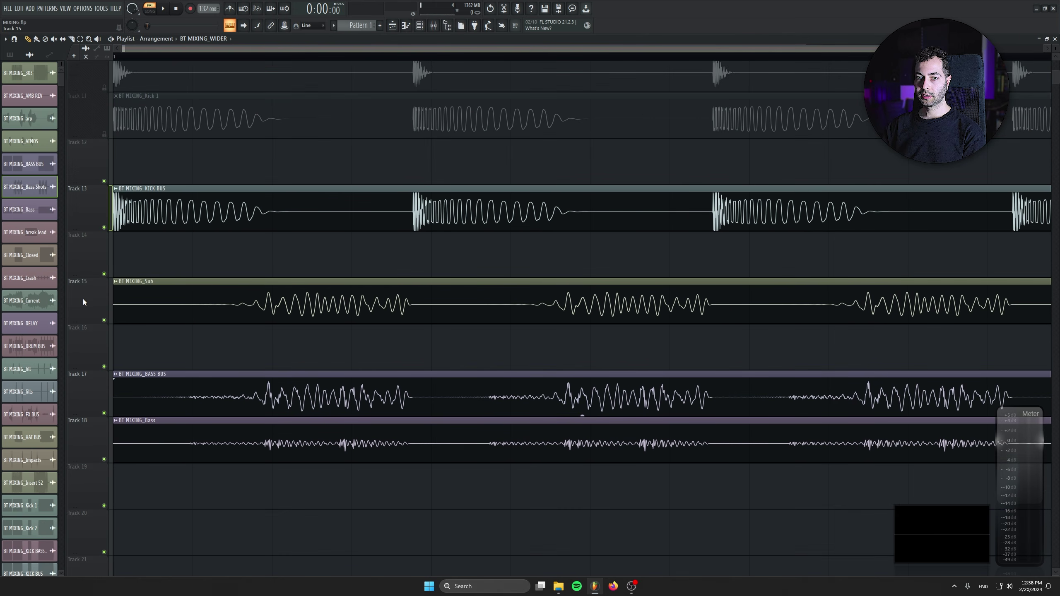
Move the Sub stem to track 14 and the Bass stem to track 15, directly below KICK BUS
scroll(82, 301, "up", 1)
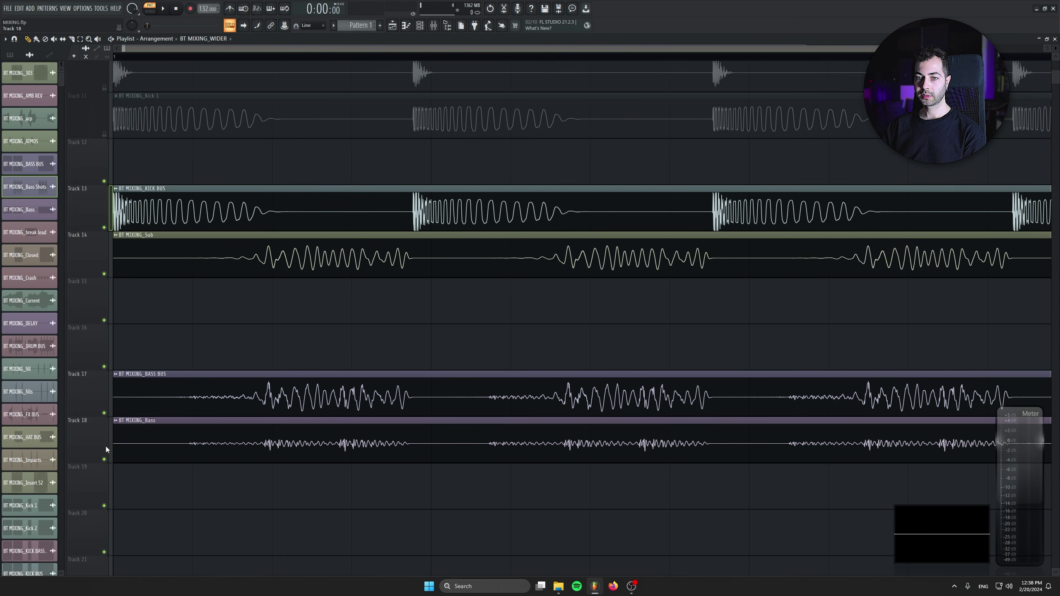
scroll(91, 440, "up", 3)
scroll(91, 301, "down", 1)
scroll(89, 347, "up", 1)
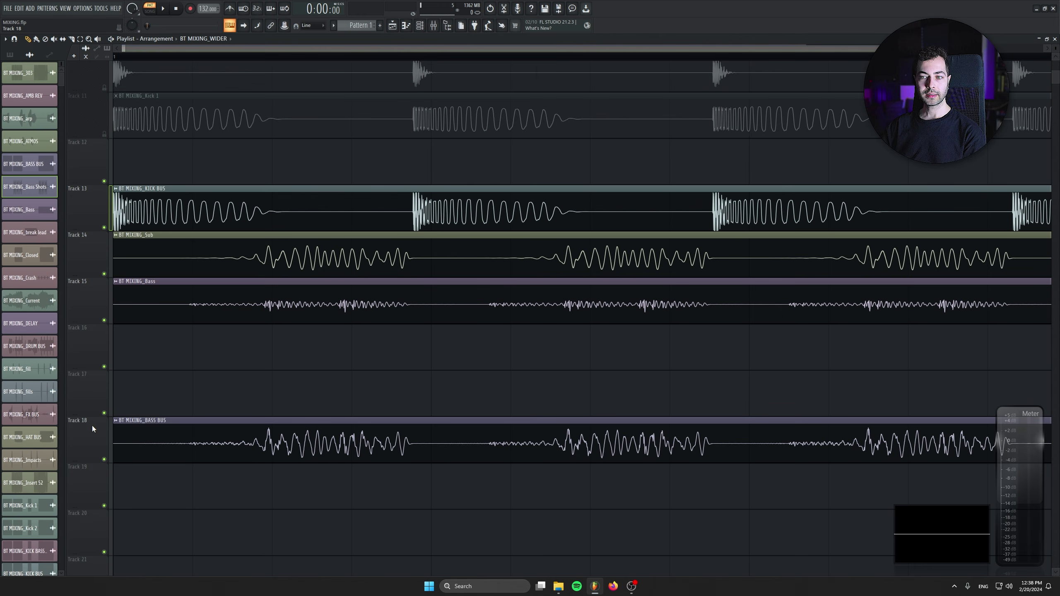
Move the BASS BUS stem up to track 12, below the muted kick stems, and mute it
scroll(92, 427, "up", 6)
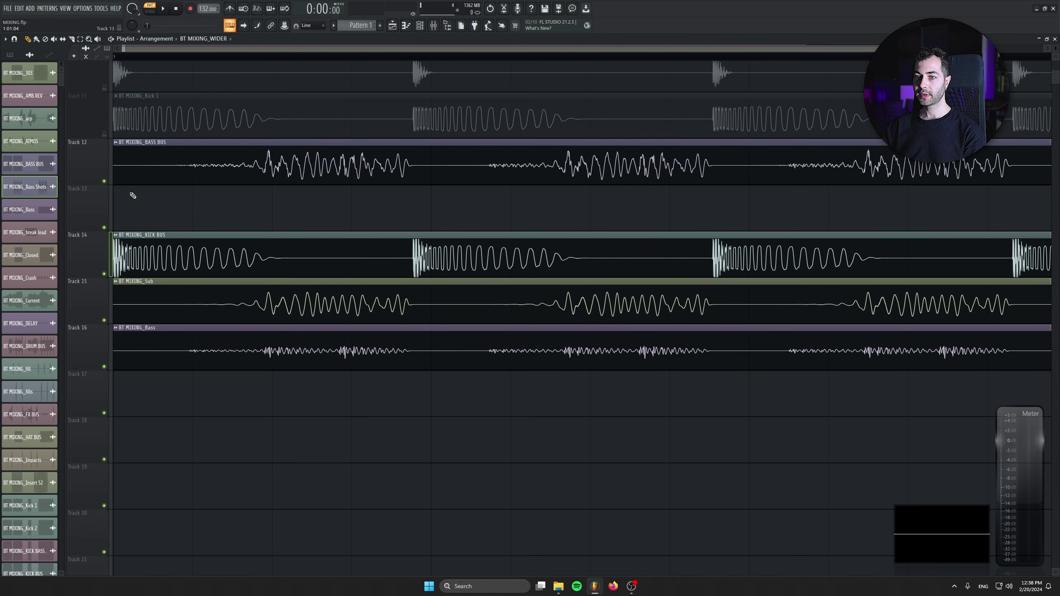
scroll(130, 202, "up", 4)
left_click(105, 367)
Isolate the KICK BUS, Sub and Bass stems and play them back from the start to hear them together
scroll(189, 355, "down", 3)
scroll(209, 359, "down", 4)
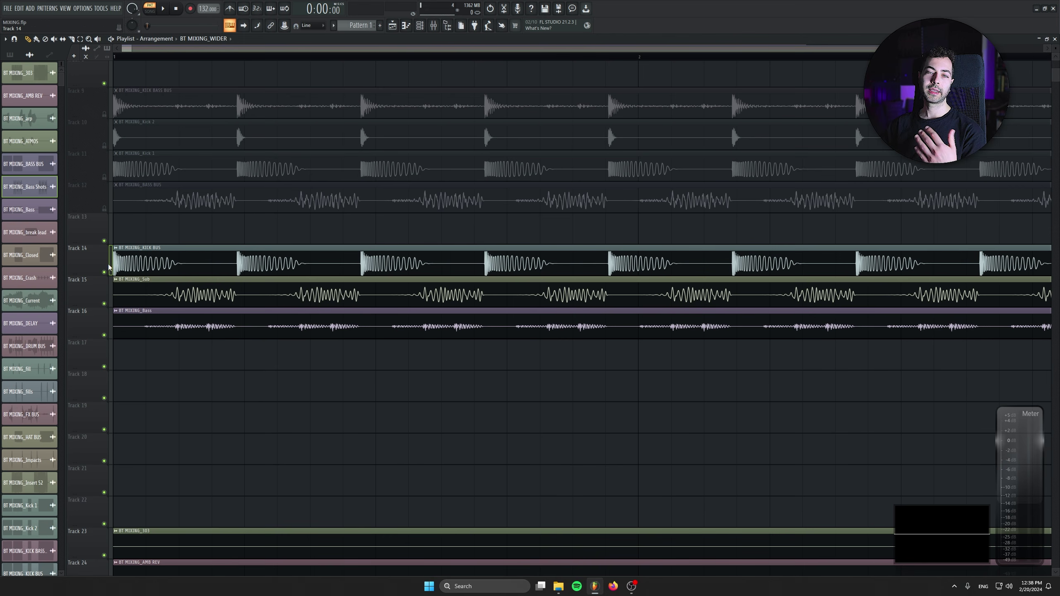
scroll(97, 226, "down", 5)
scroll(105, 336, "up", 3)
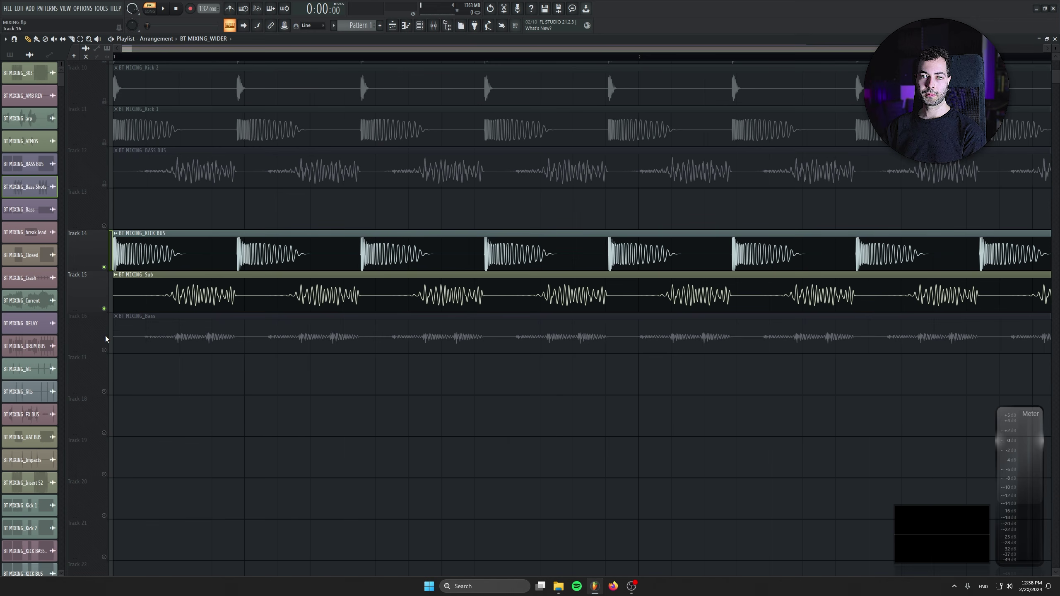
key("space")
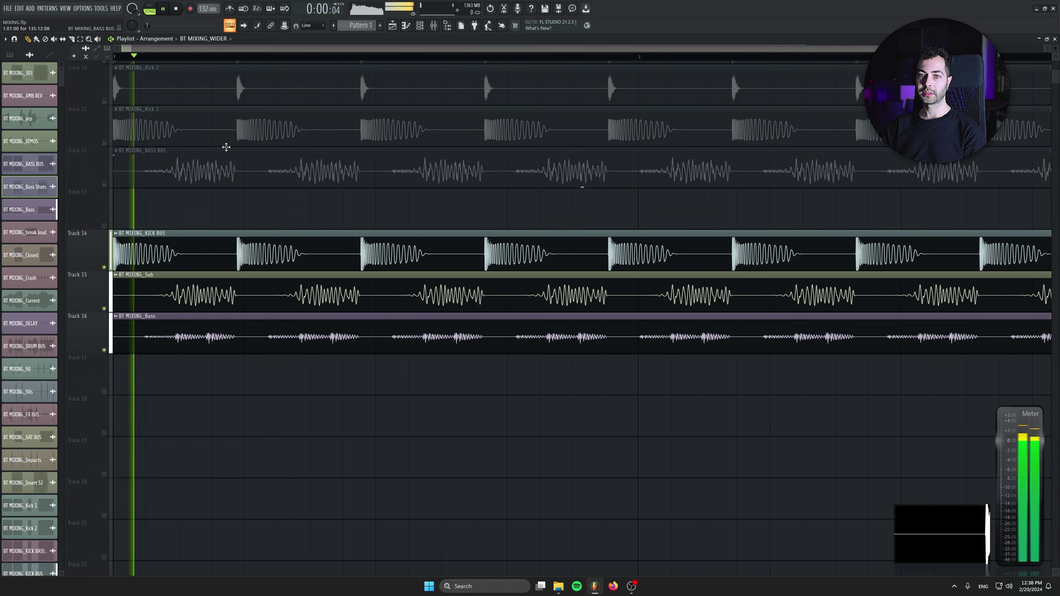
scroll(173, 274, "up", 3)
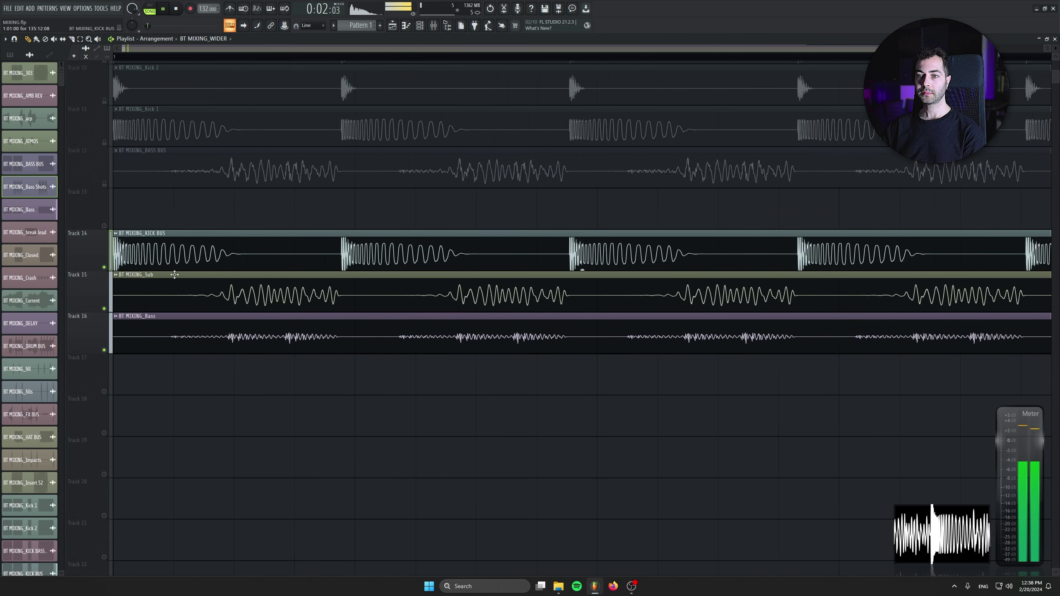
scroll(268, 300, "up", 3)
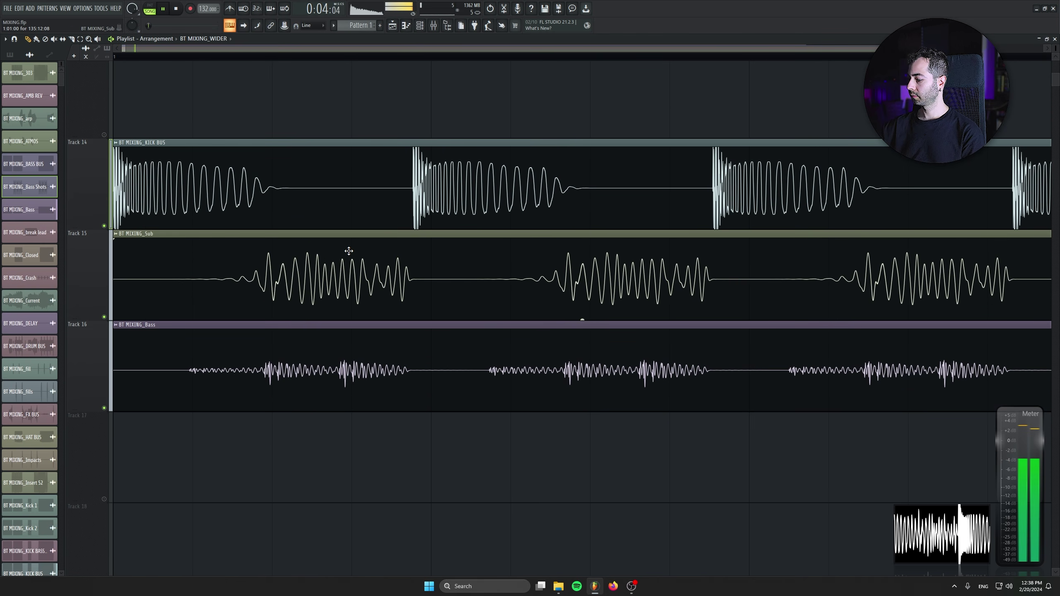
key("XF86AudioRaiseVolume")
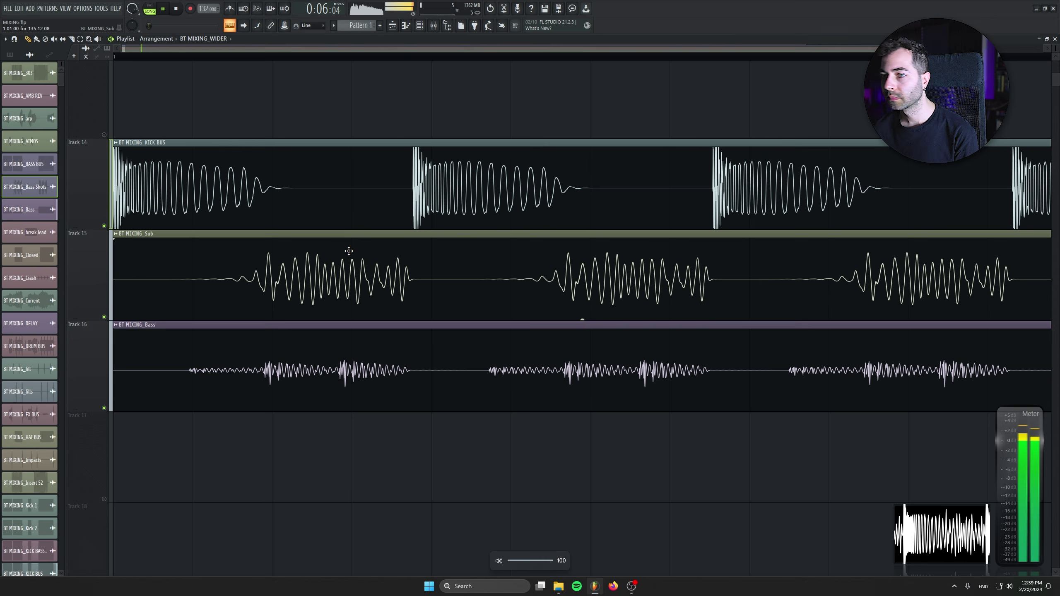
key("space")
Set the project tempo to 140 BPM and leave the KICK BUS clip's channel settings
double_click(349, 185)
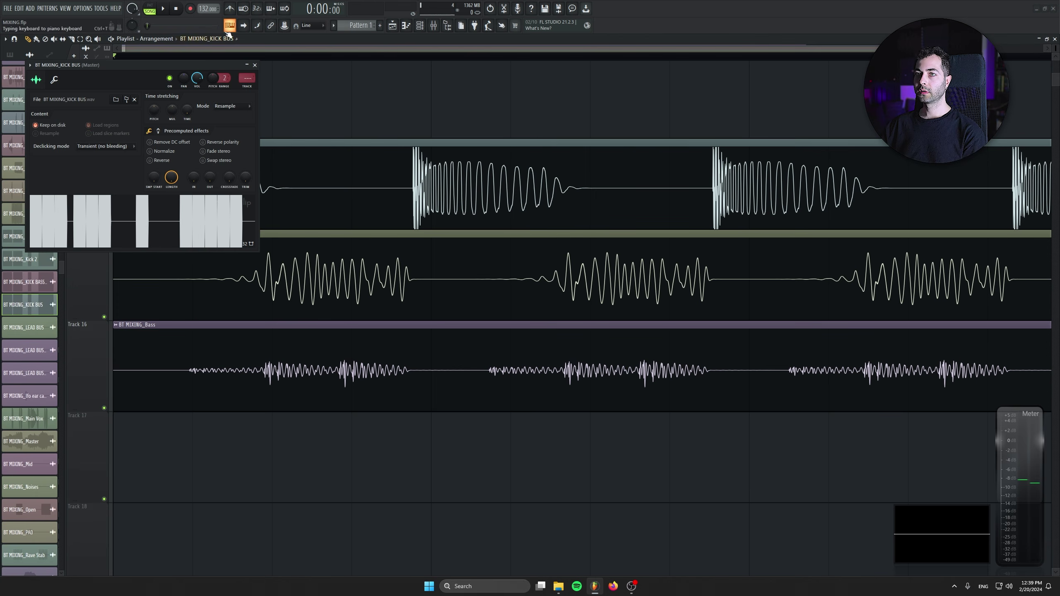
scroll(205, 9, "up", 3)
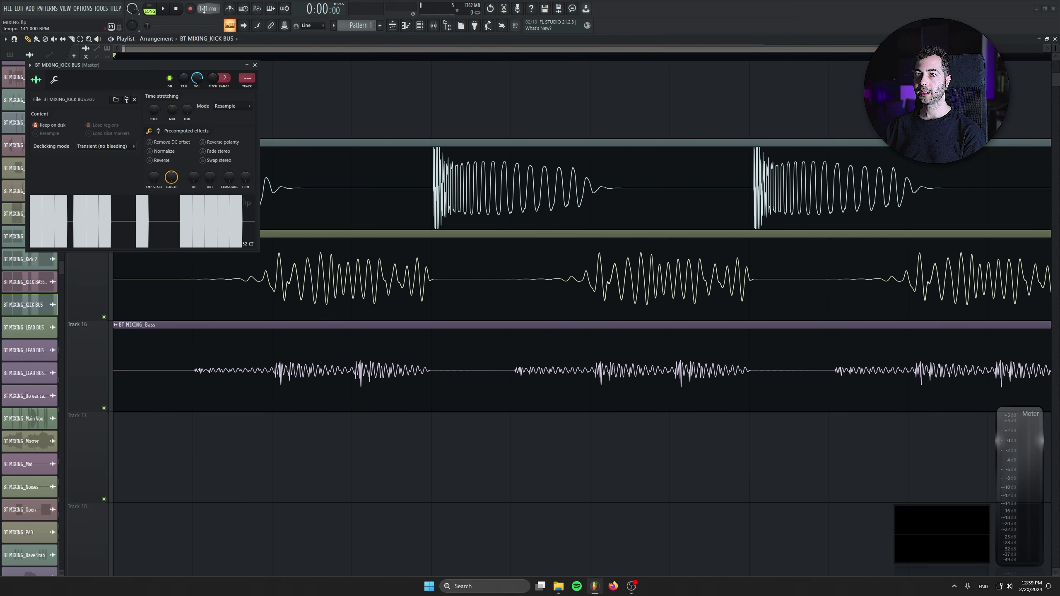
scroll(204, 9, "down", 1)
left_click_drag(428, 144, 451, 179)
left_click(255, 64)
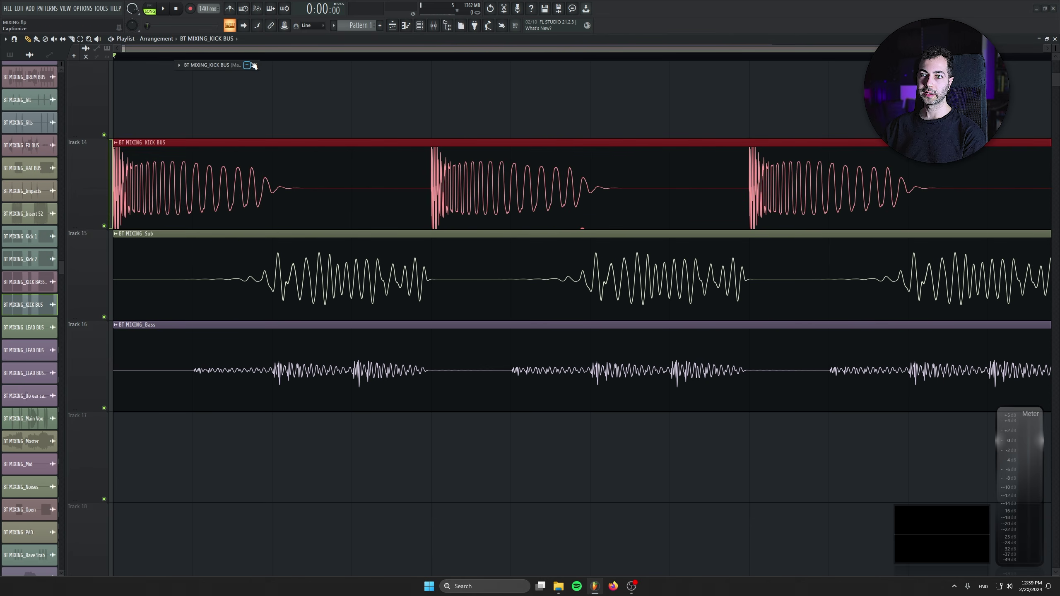
Route the KICK BUS stem clip to the KICK BUS mixer track and the Sub stem clip to the Sub mixer track
double_click(263, 179)
double_click(243, 80)
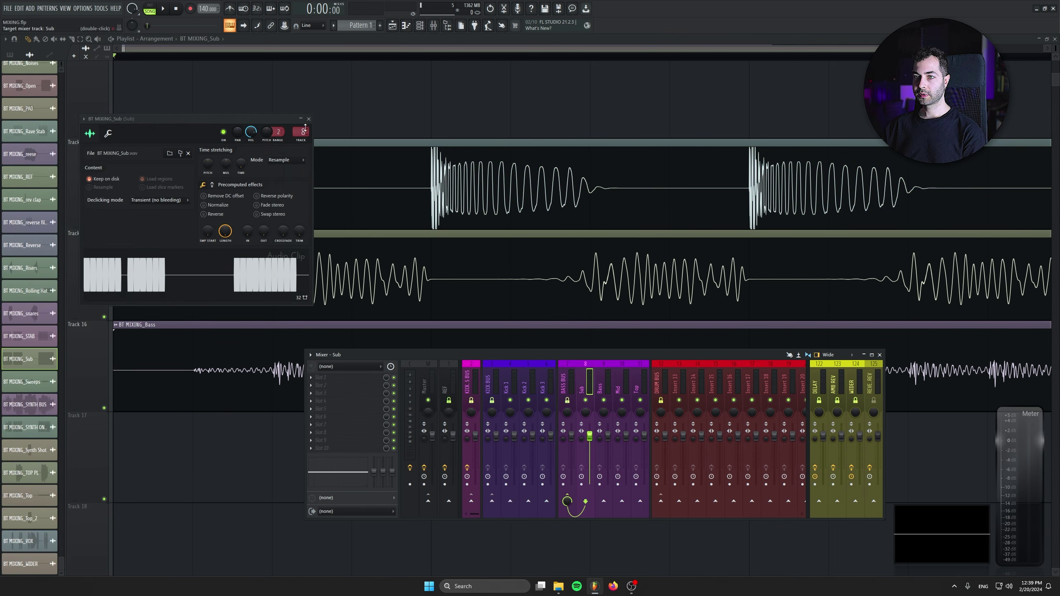
left_click(309, 119)
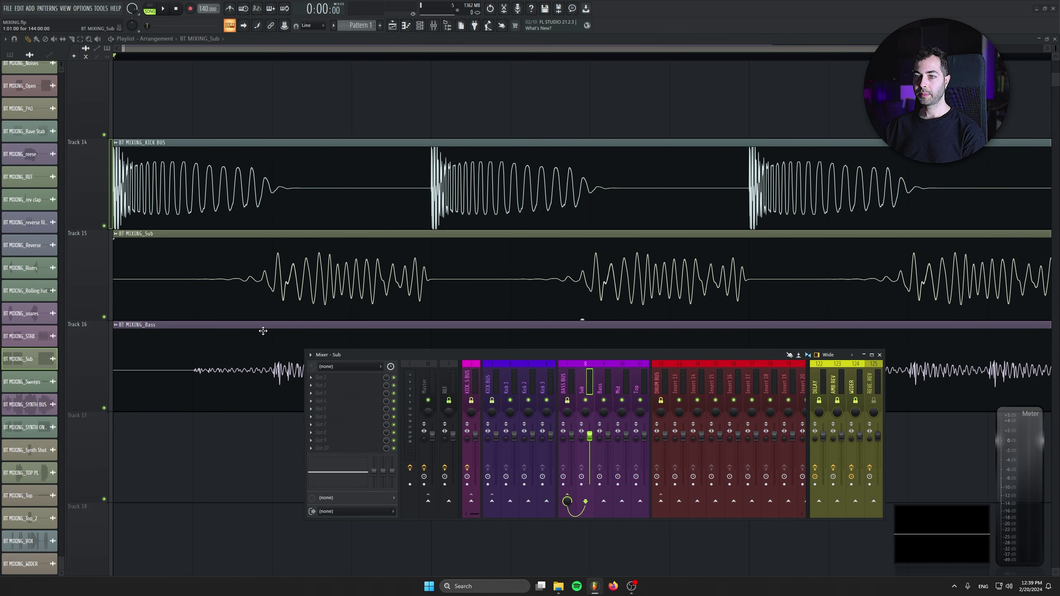
Assign the Bass stem clip a target mixer track in the bass group and close its channel settings
double_click(260, 360)
double_click(247, 78)
scroll(247, 78, "up", 8)
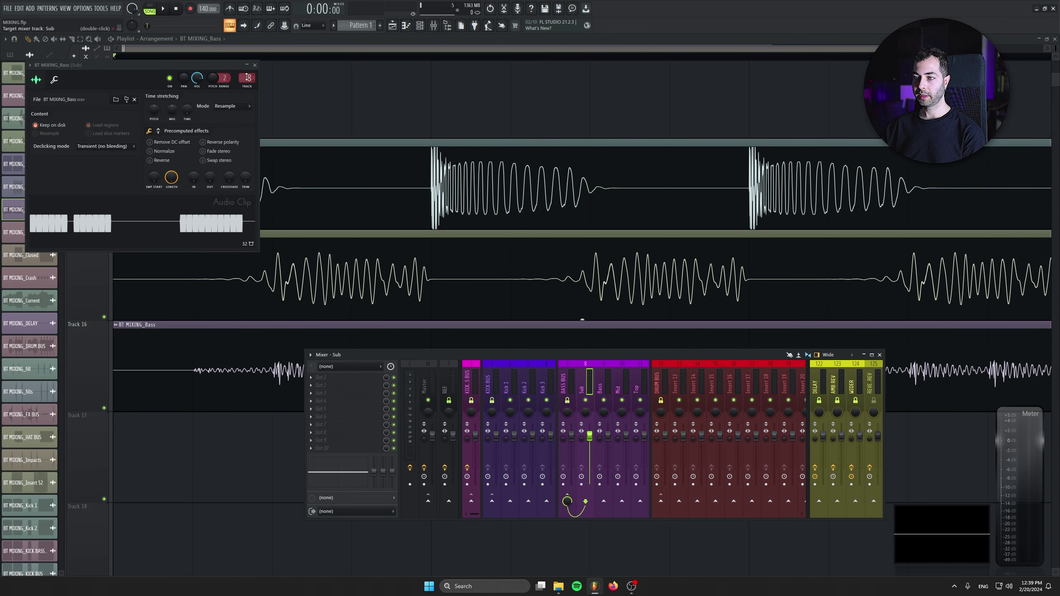
left_click(255, 65)
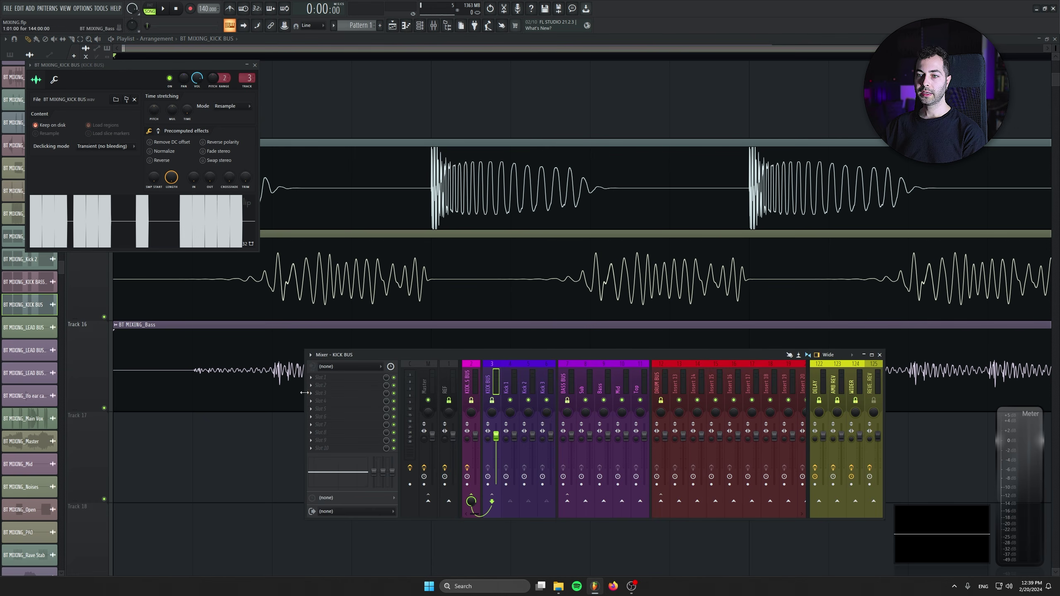
Add a Fruity Limiter to the KICK BUS mixer track and close the KICK BUS clip's channel settings
left_click_drag(131, 47, 264, 164)
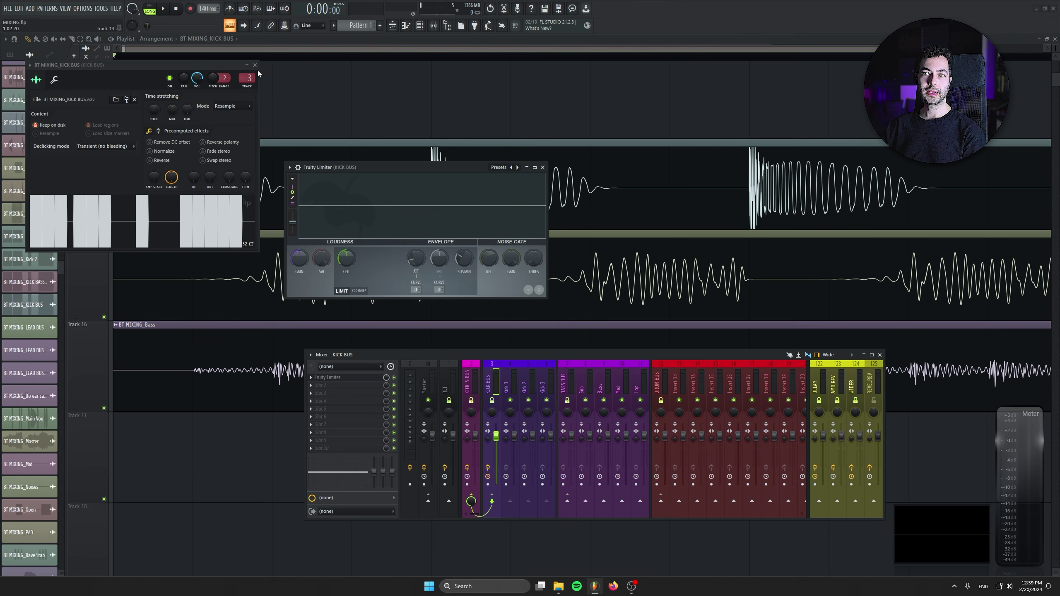
left_click(255, 65)
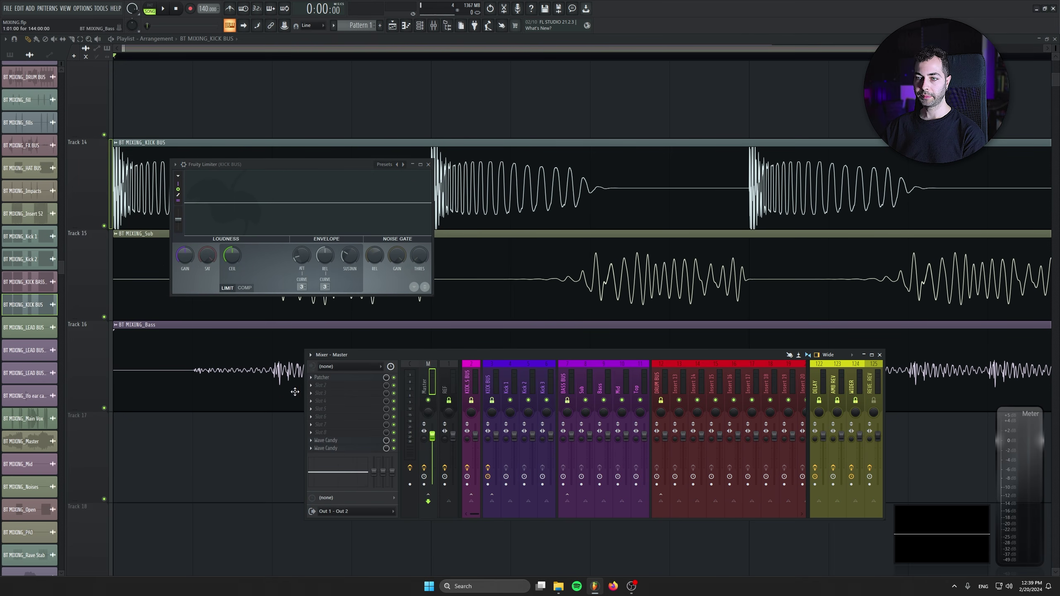
Add LFOTool to the Master track as a waveform scope, flattening its LFO curve and setting its depth to 0, and test it with playback
left_click(334, 428)
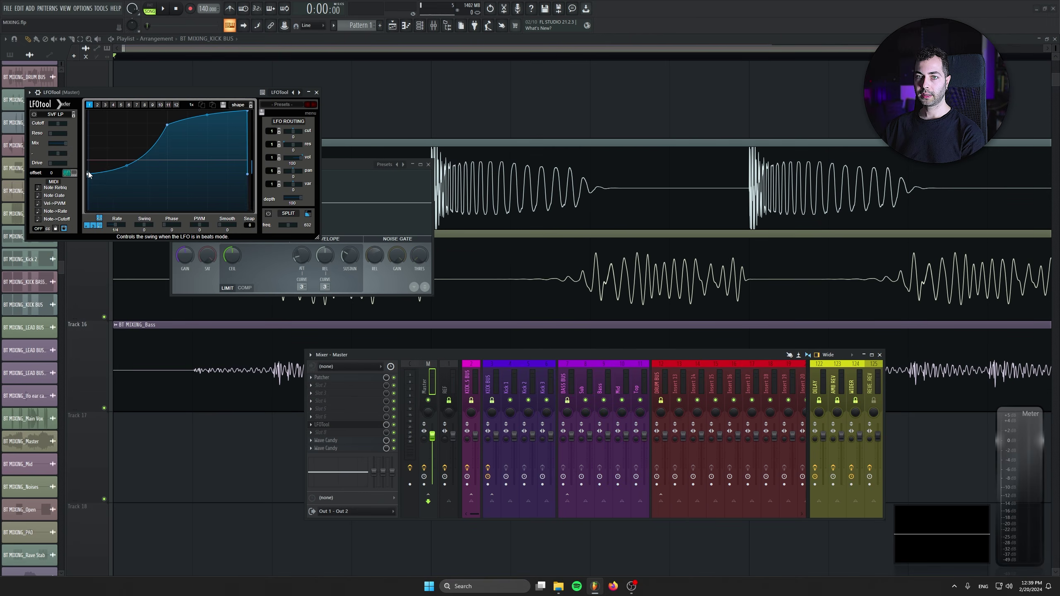
left_click_drag(88, 174, 87, 210)
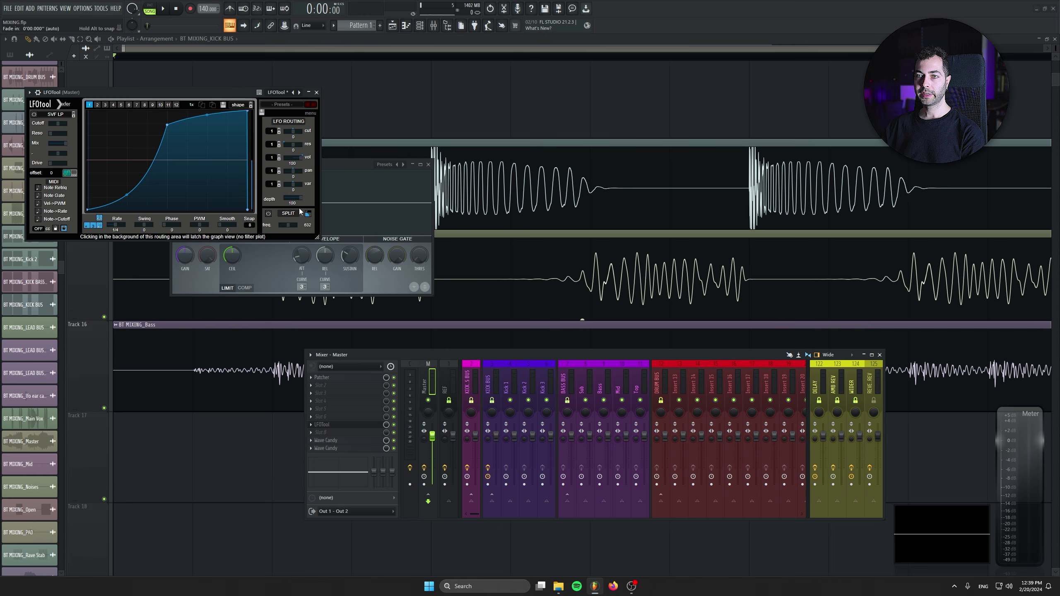
left_click_drag(166, 125, 304, 290)
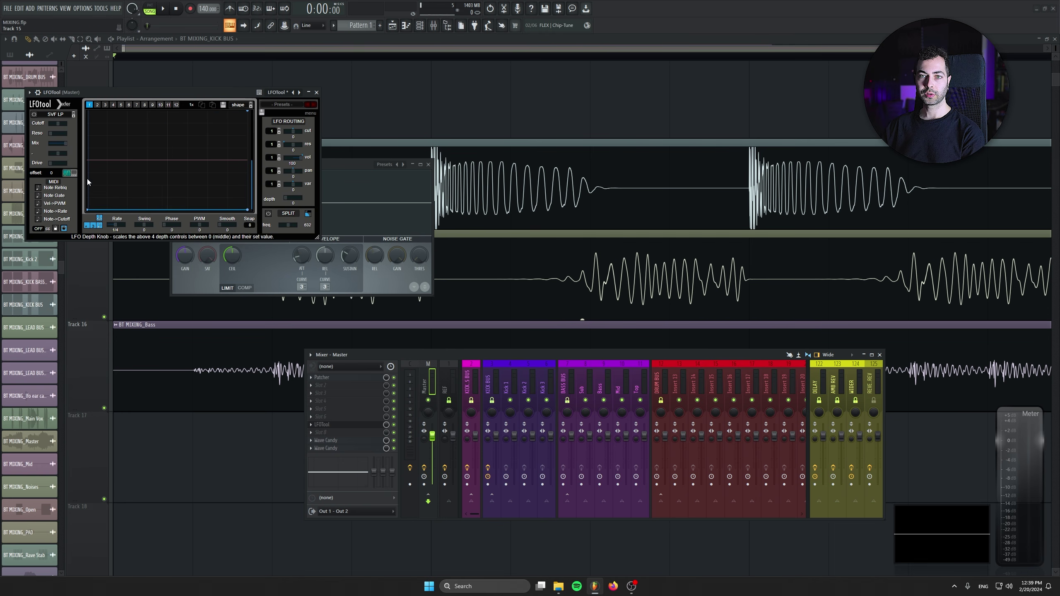
key("space")
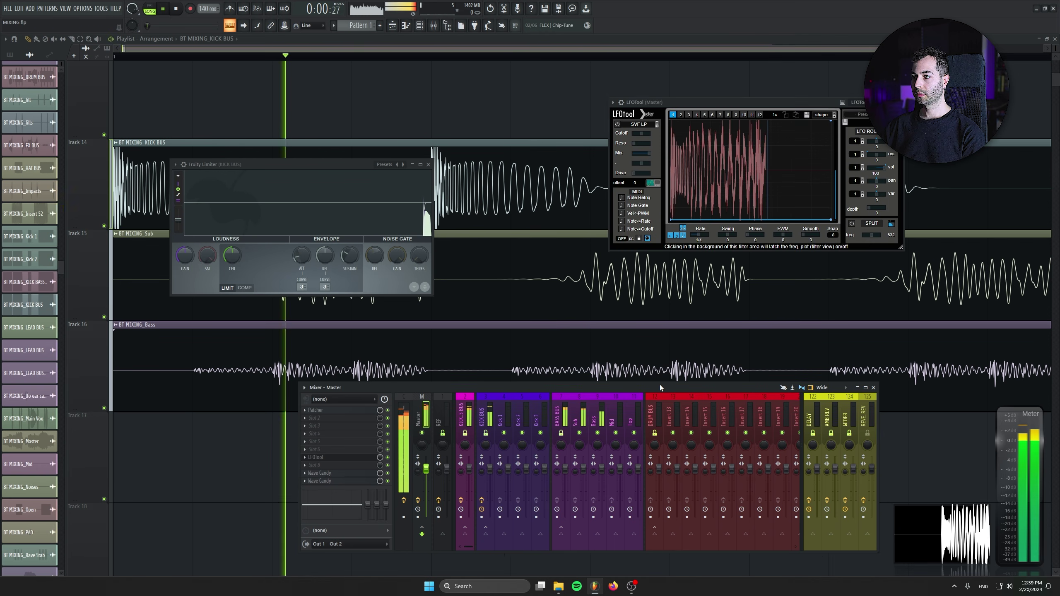
key("space")
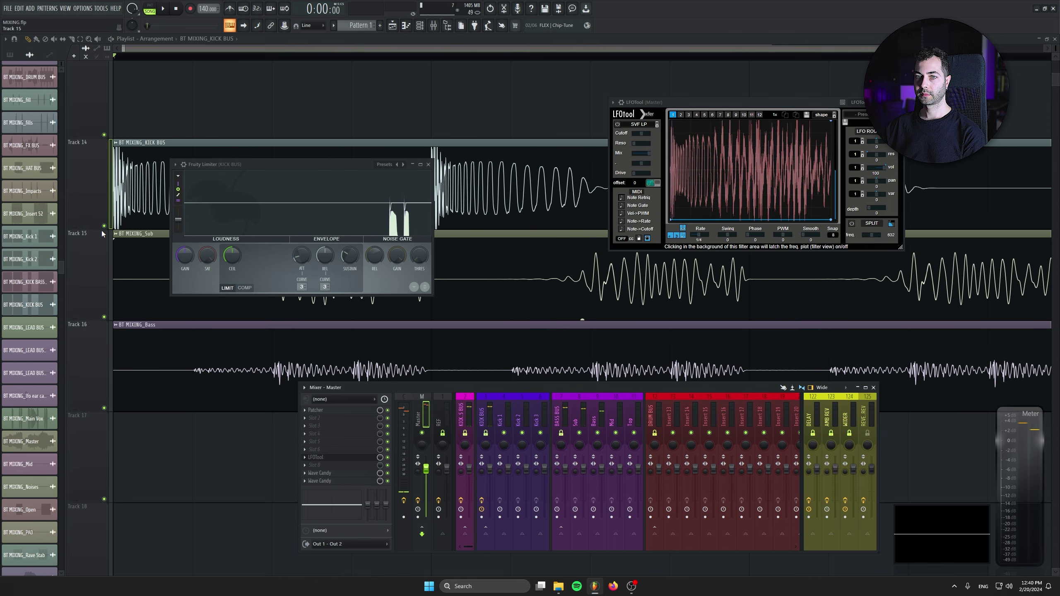
Solo the KICK BUS stem and play it, placing LFOTool and the Fruity Limiter so both waveform displays can be examined
right_click(104, 226)
key("space")
left_click_drag(638, 102, 546, 144)
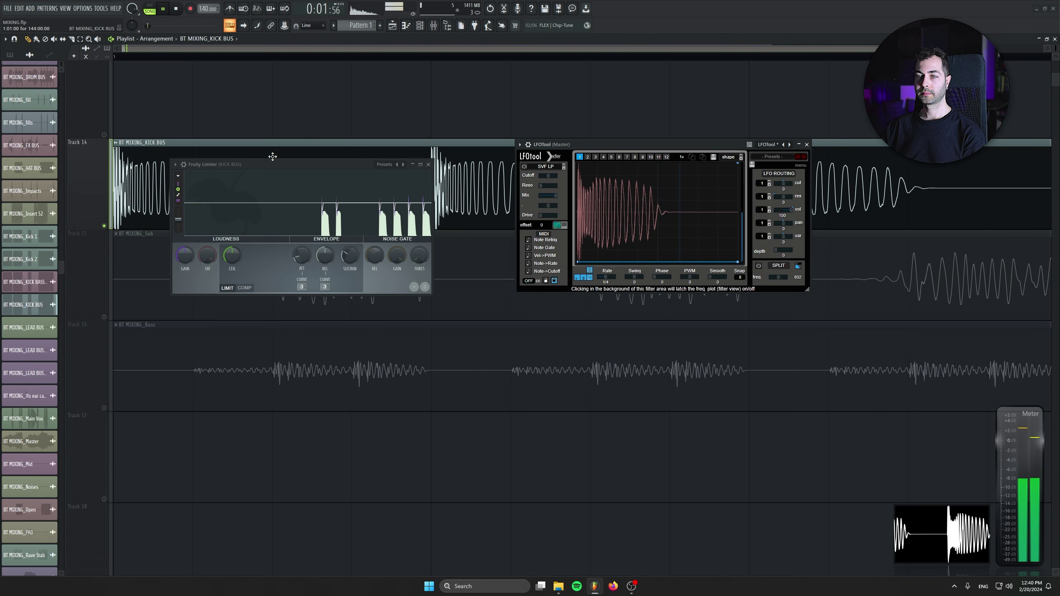
left_click_drag(273, 165, 284, 252)
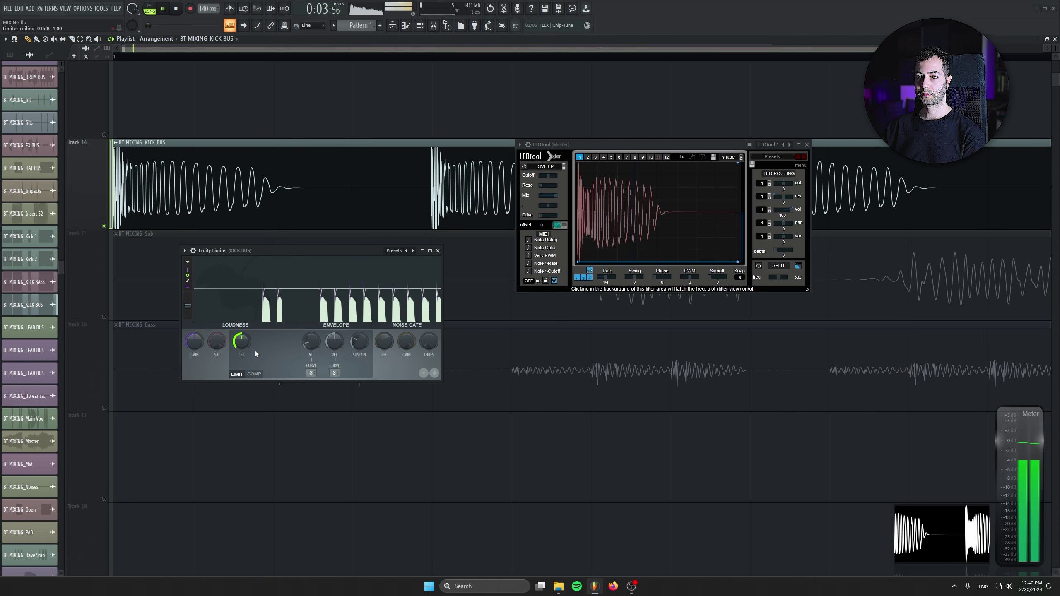
Turn down the kick limiter's attack, release and sustain, lower its ceiling to cut the kick's transient peaks, and close the limiter
key("space")
left_click_drag(311, 342, 311, 371)
left_click_drag(336, 341, 359, 380)
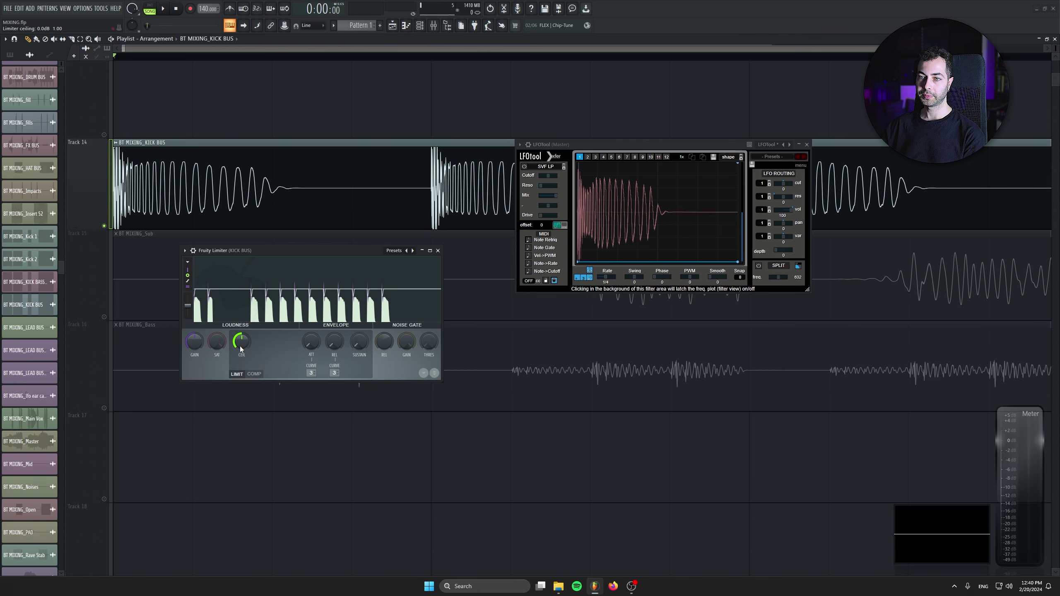
key("space")
left_click_drag(241, 350, 241, 358)
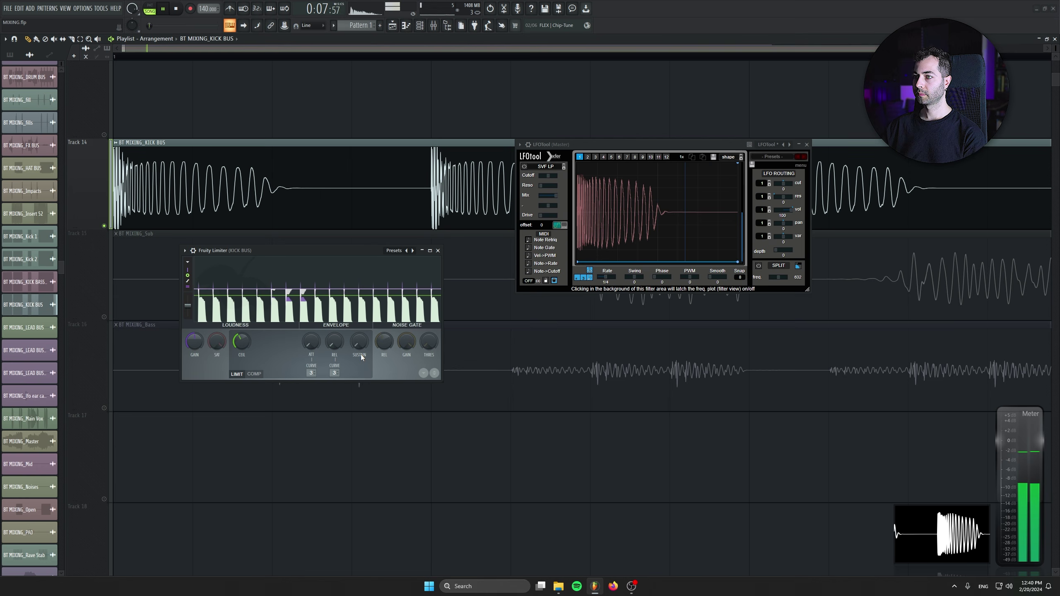
key("space")
left_click(438, 251)
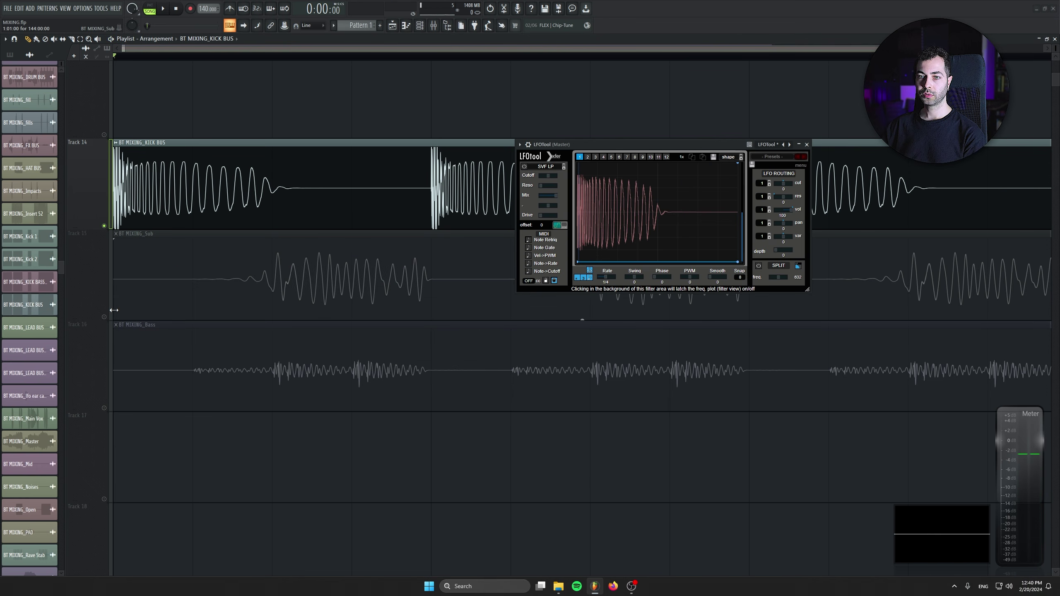
Add the SPAN spectrum analyzer to the Master track and arrange it beside LFOTool
key("F9")
left_click(317, 448)
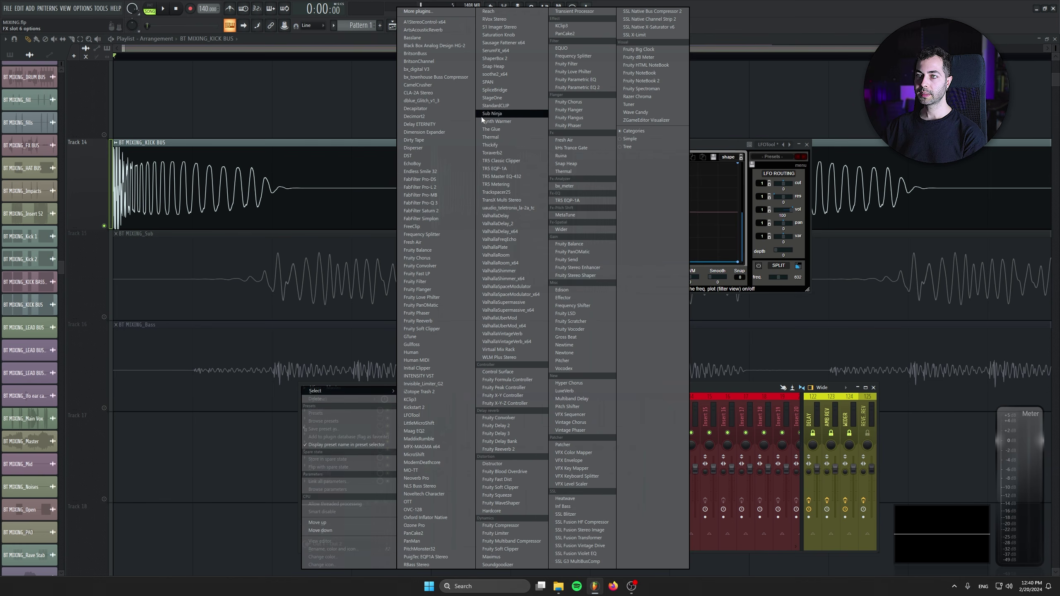
left_click(512, 117)
left_click(437, 148)
left_click(432, 241)
left_click_drag(274, 117, 621, 212)
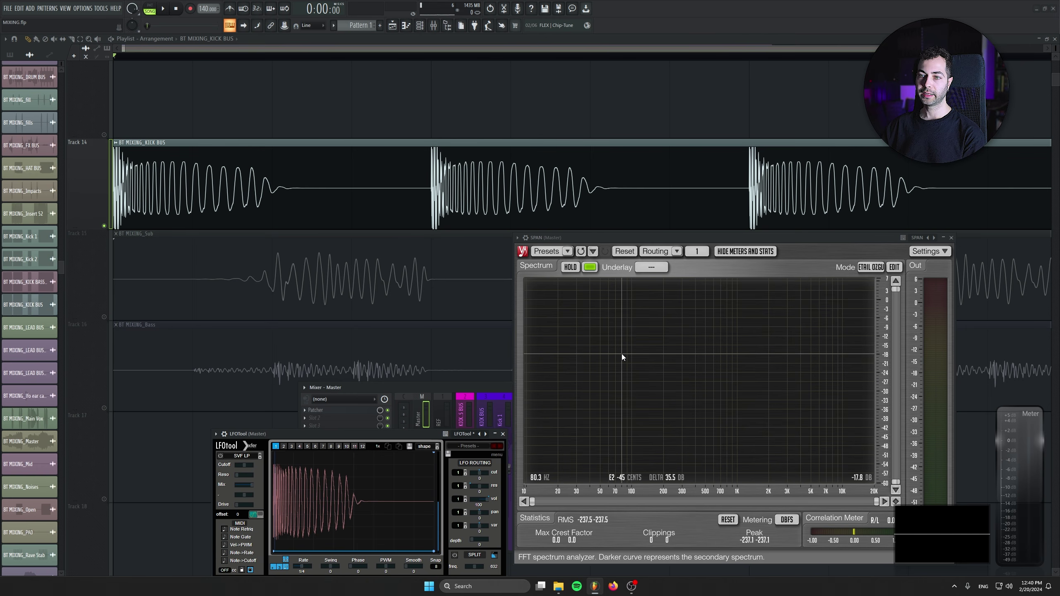
Play the KICK BUS and Sub stems each in solo and compare their low-end peaks in SPAN
key("space")
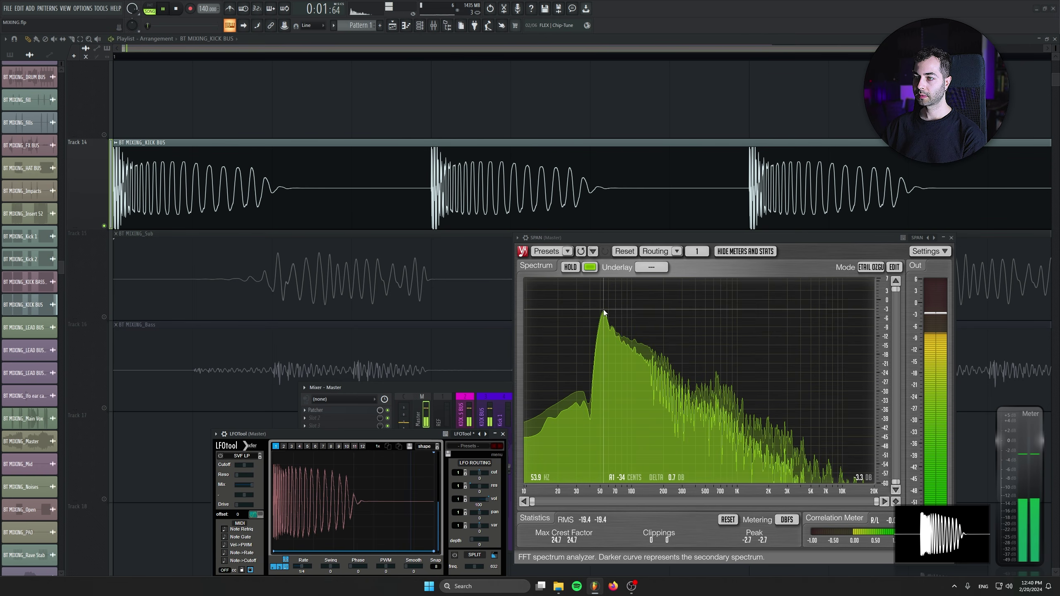
key("space")
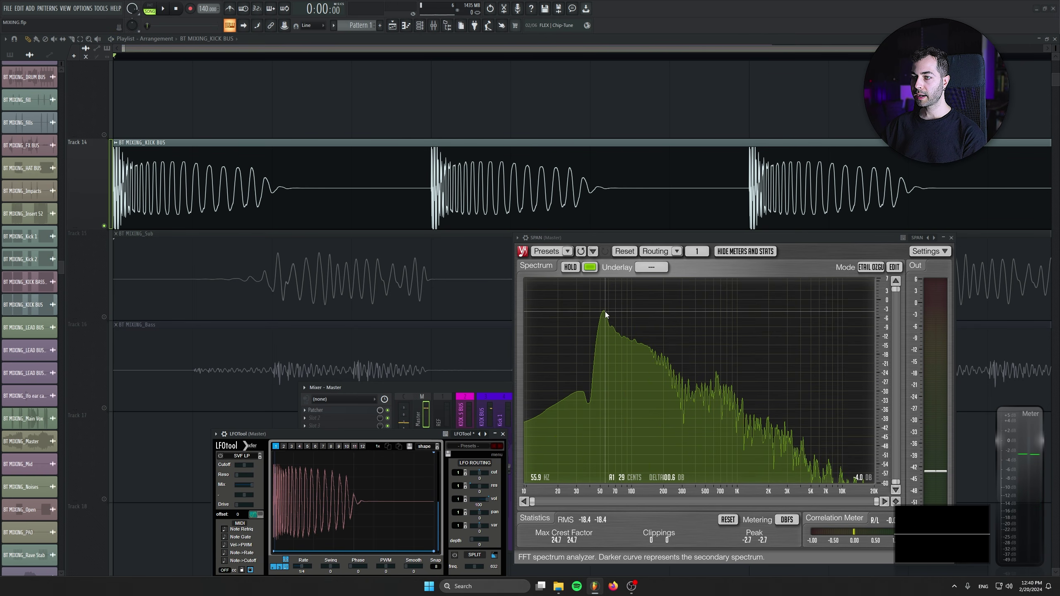
right_click(104, 317)
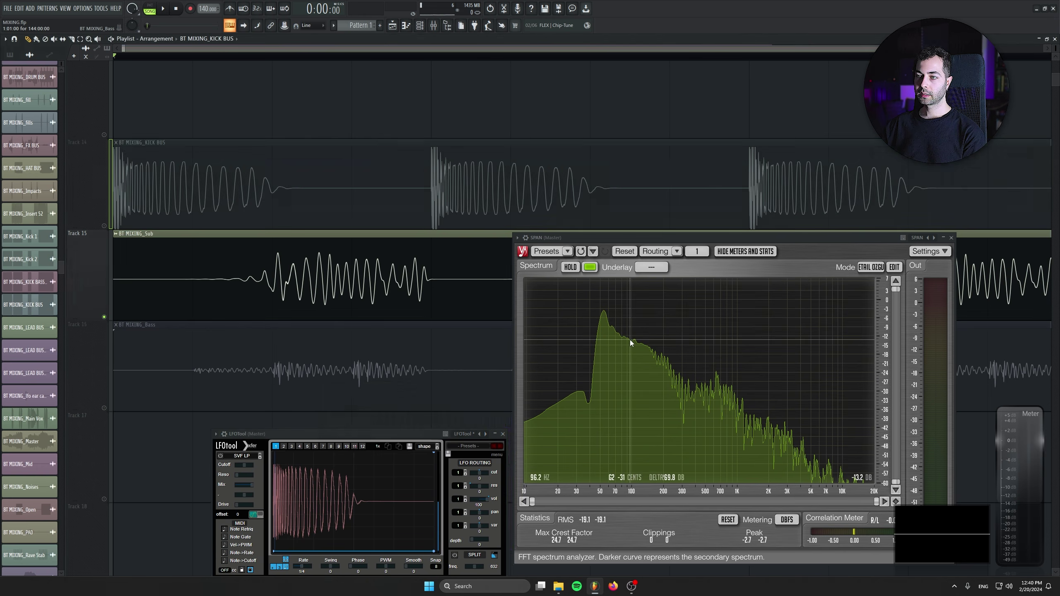
key("space")
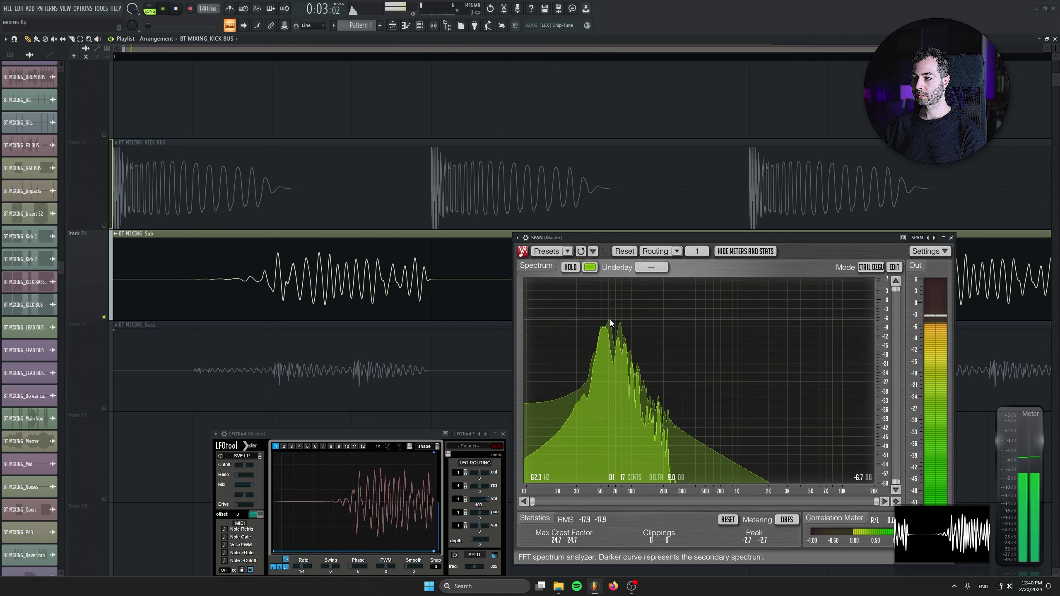
key("space")
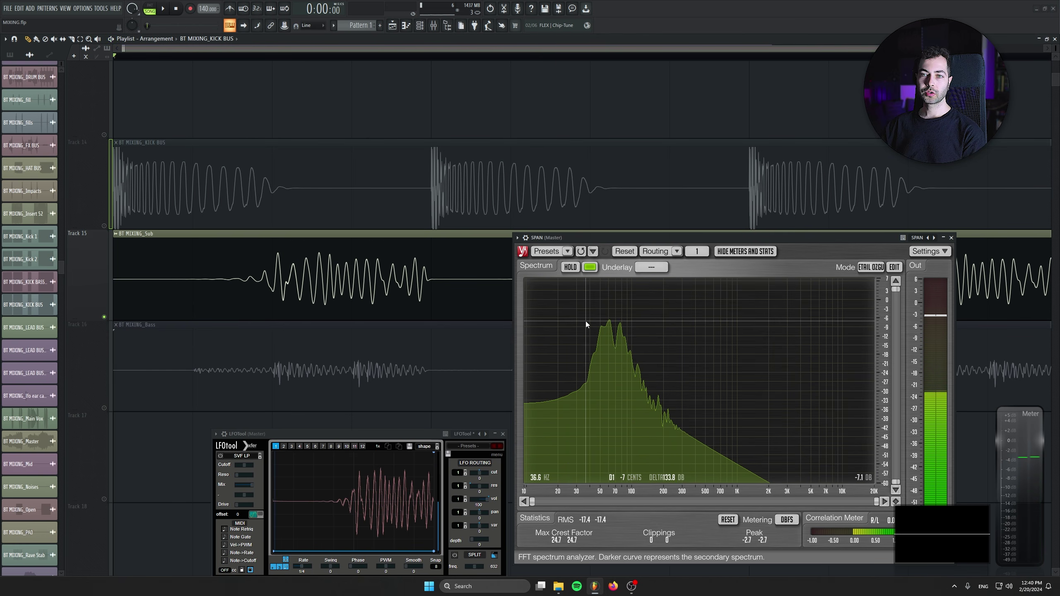
Unmute the KICK BUS alongside the Sub, set the Sub clip's gain to 1.5 dB and play both stems
left_click(104, 226)
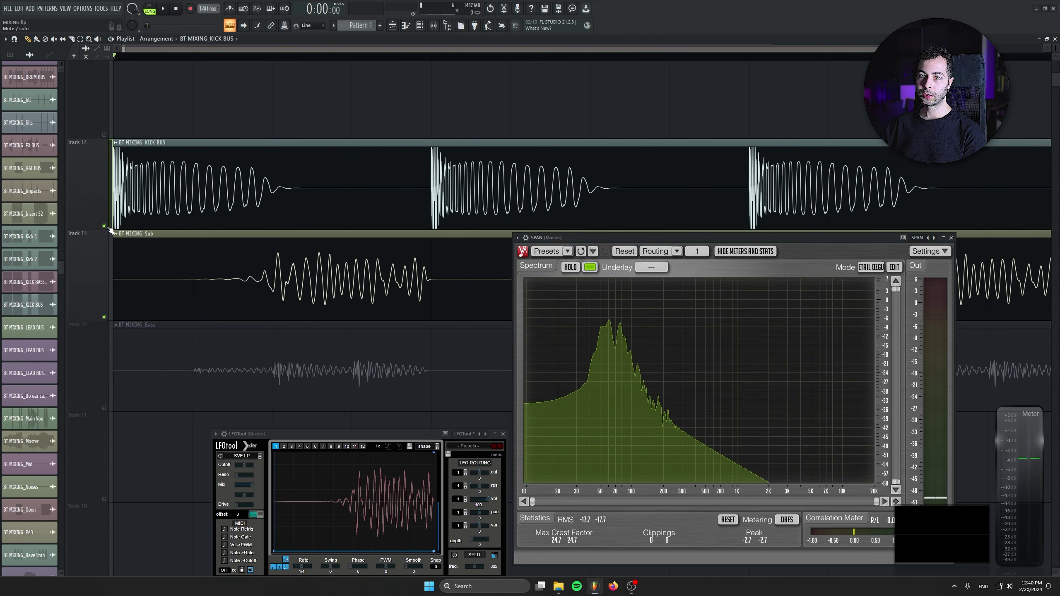
scroll(216, 307, "down", 5)
scroll(216, 308, "down", 2)
scroll(253, 265, "down", 2)
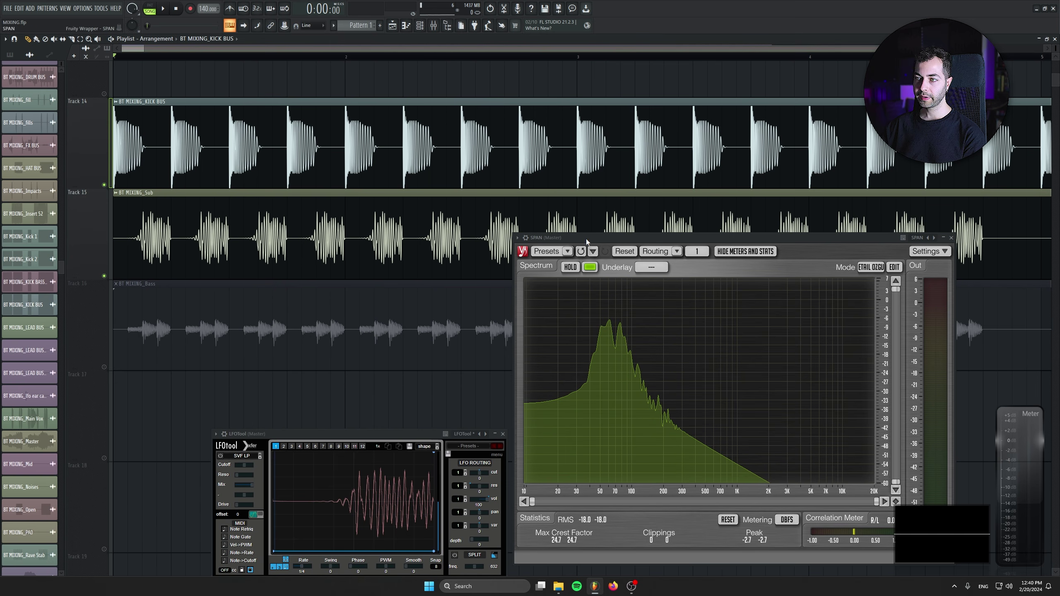
left_click_drag(587, 239, 583, 338)
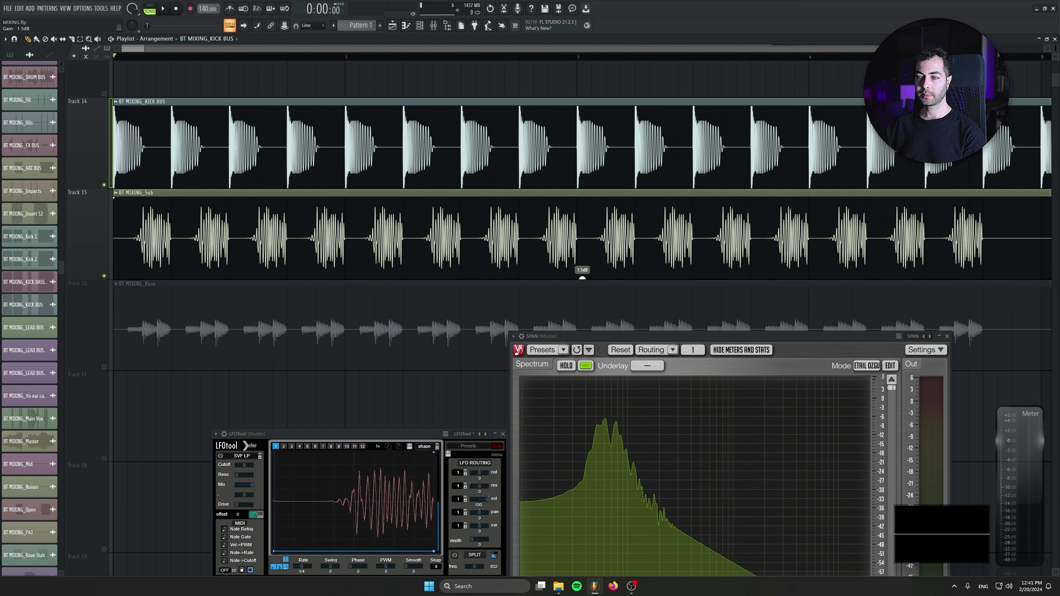
left_click_drag(599, 340, 580, 293)
key("space")
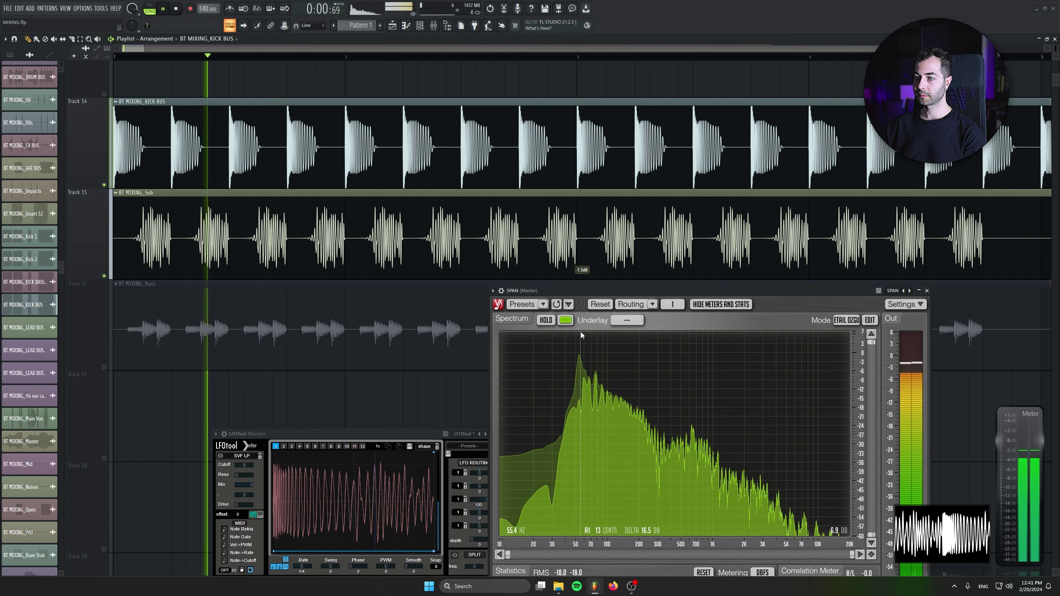
Alternate soloing the KICK BUS and Sub stems during playback to compare their levels in SPAN and LFOTool
left_click(105, 275)
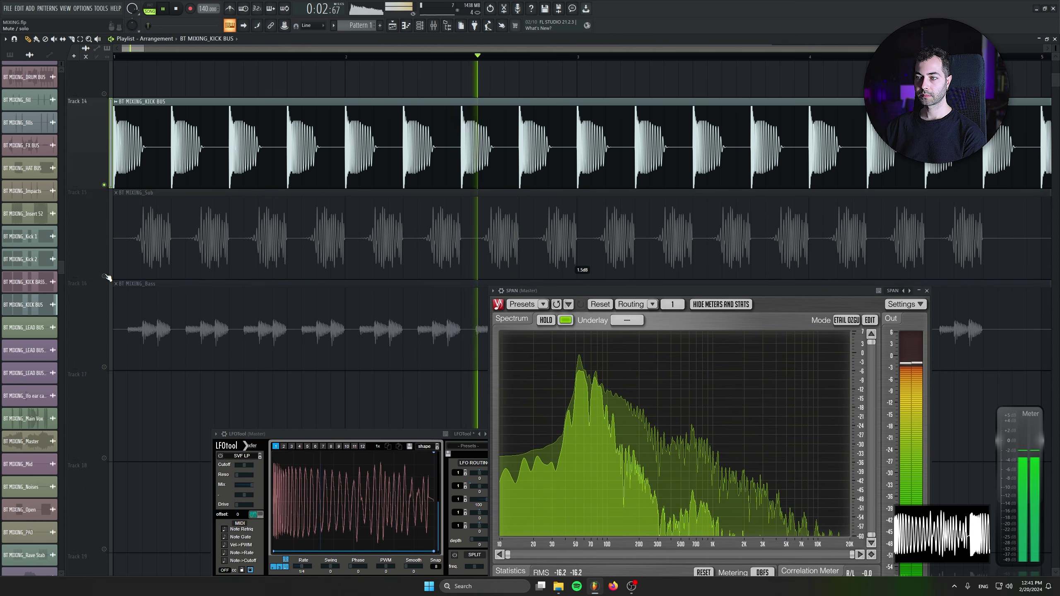
right_click(104, 276)
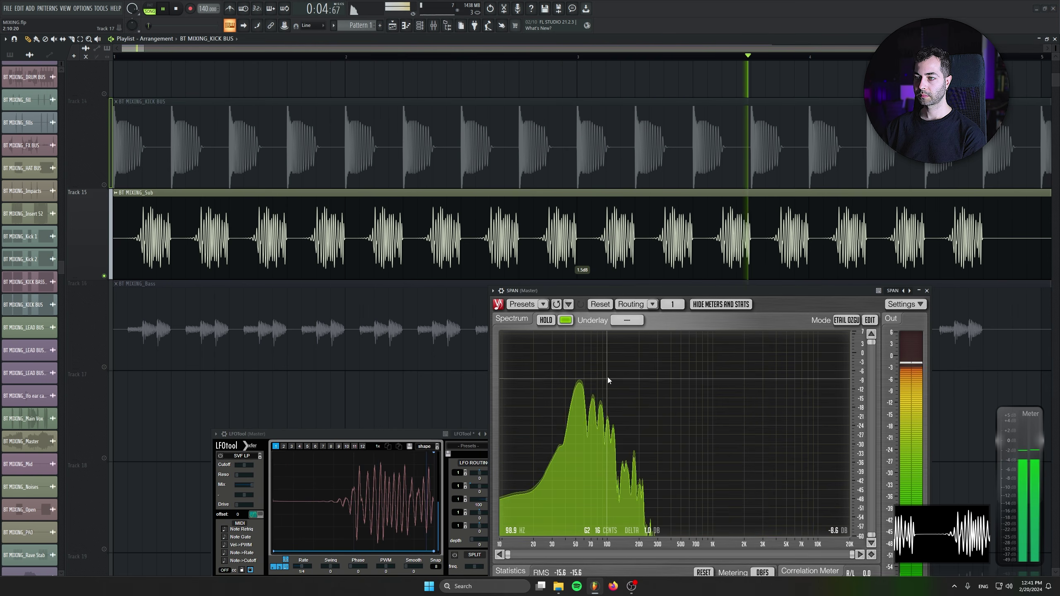
scroll(125, 234, "up", 5, "ctrl")
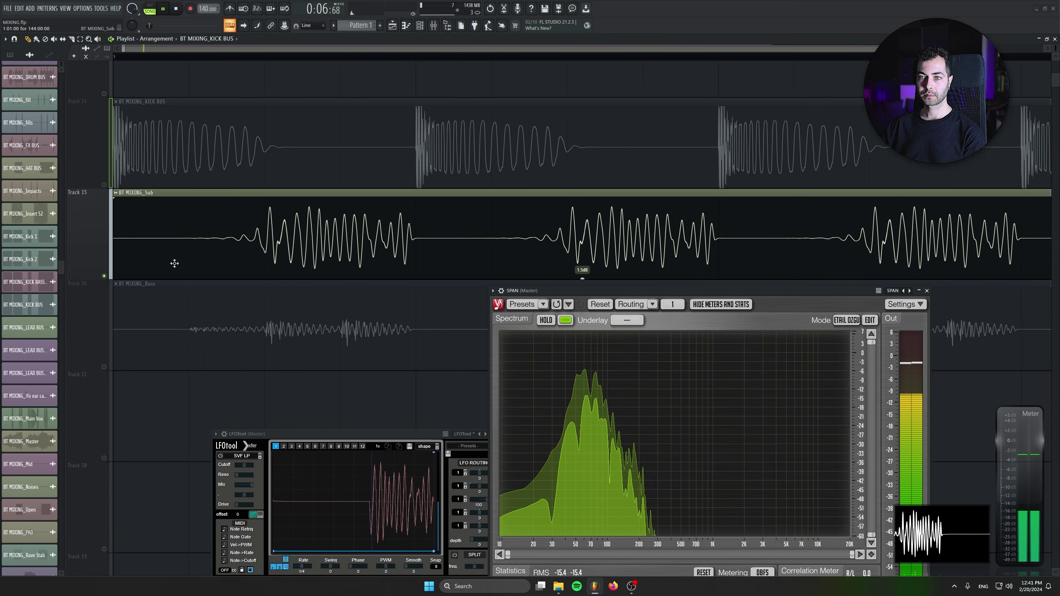
right_click(105, 184)
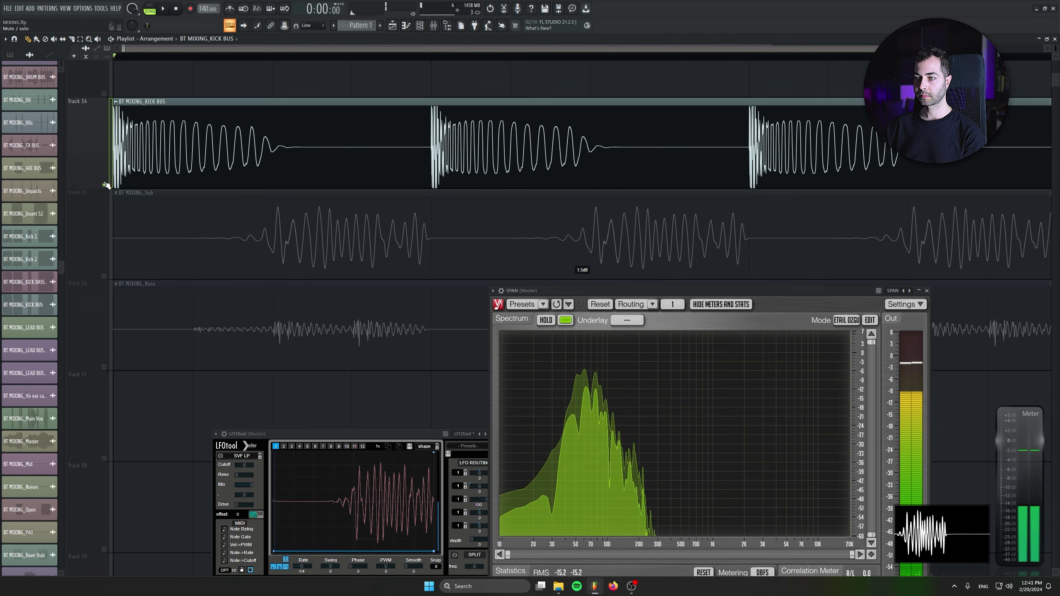
right_click(104, 276)
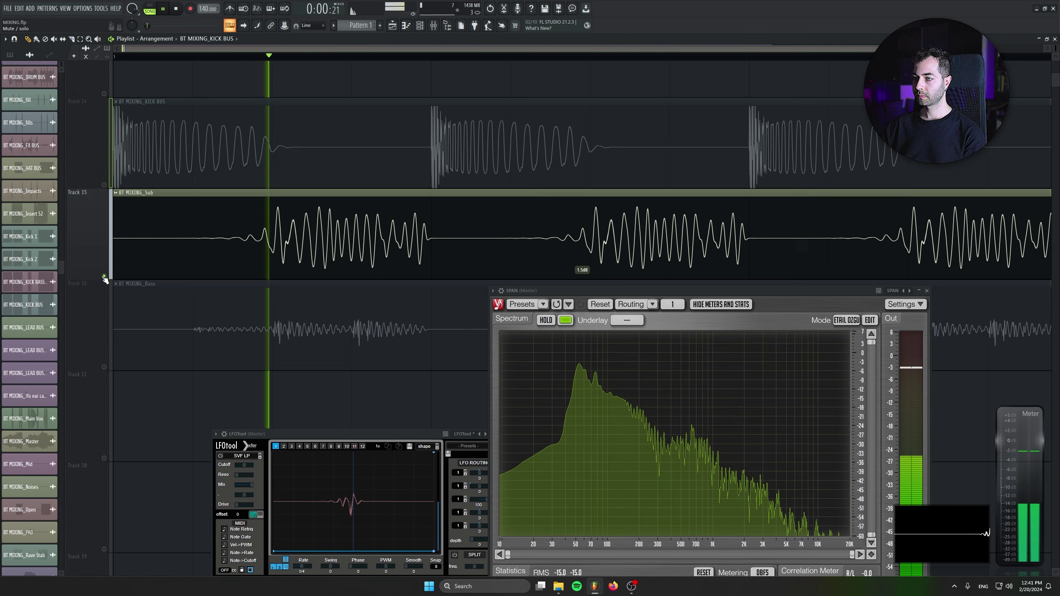
Set the Sub clip's gain to 2.0 dB, bring back the KICK BUS and toggle the Sub to judge their balance
key("space")
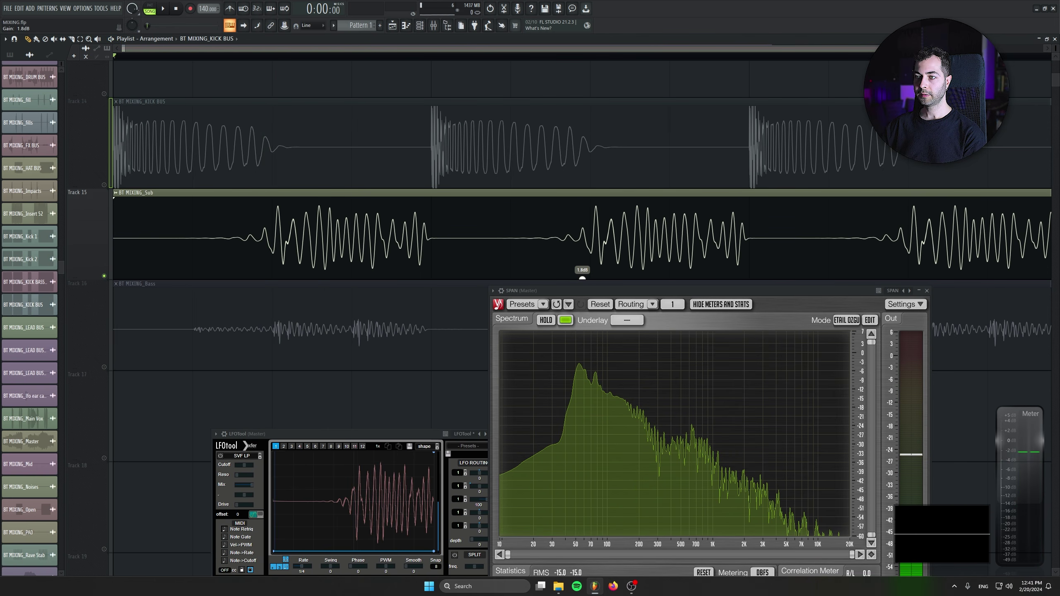
key("space")
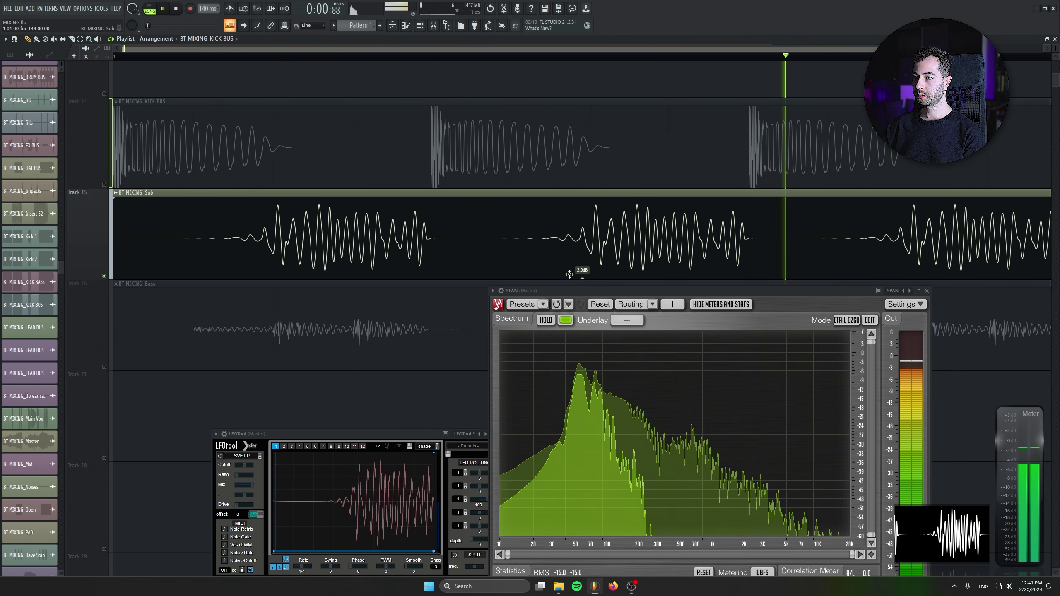
left_click(105, 185)
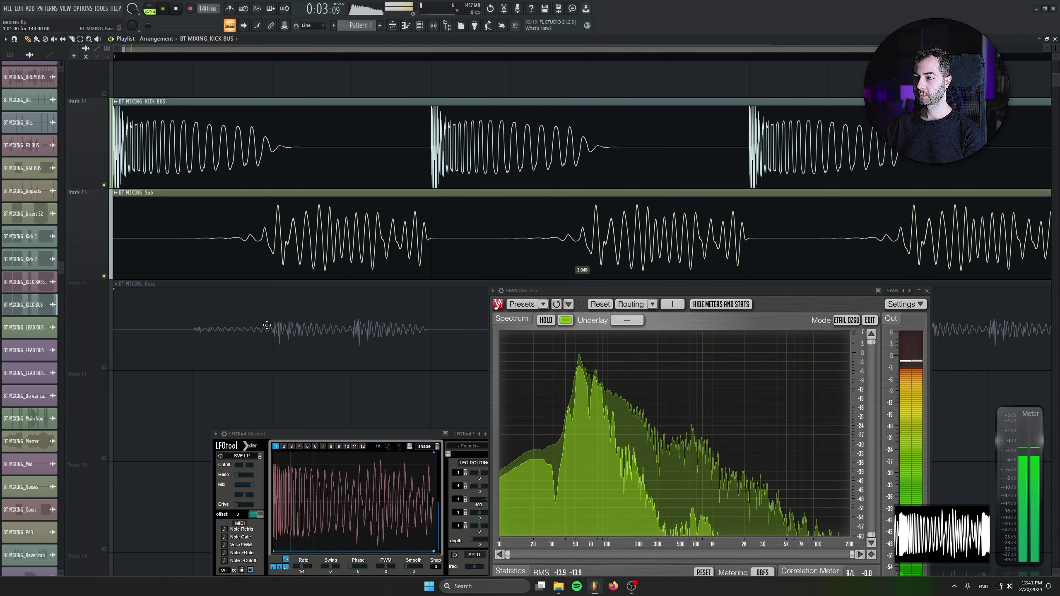
left_click(105, 276)
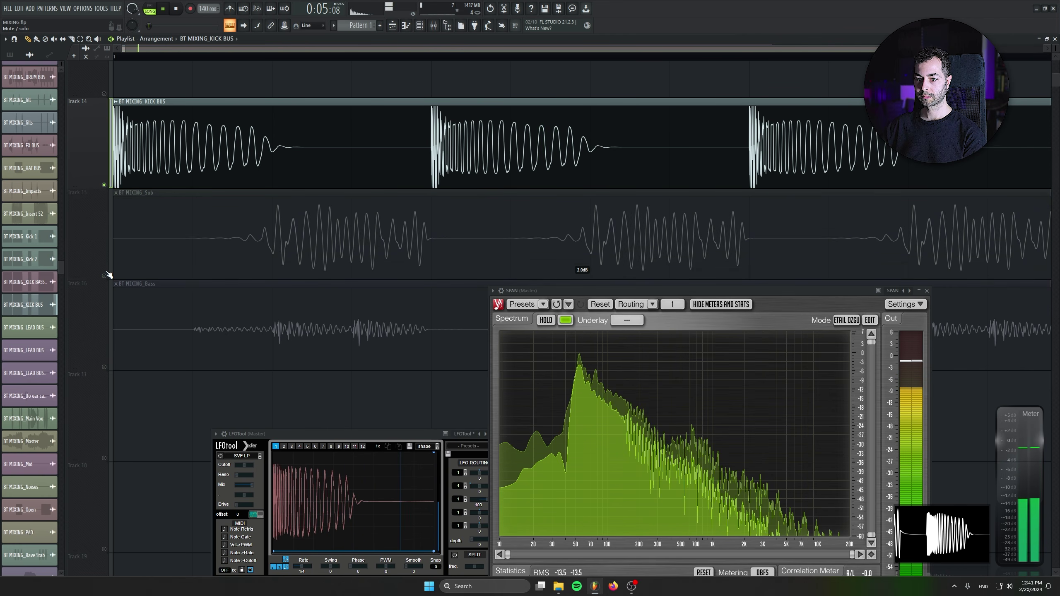
left_click(104, 276)
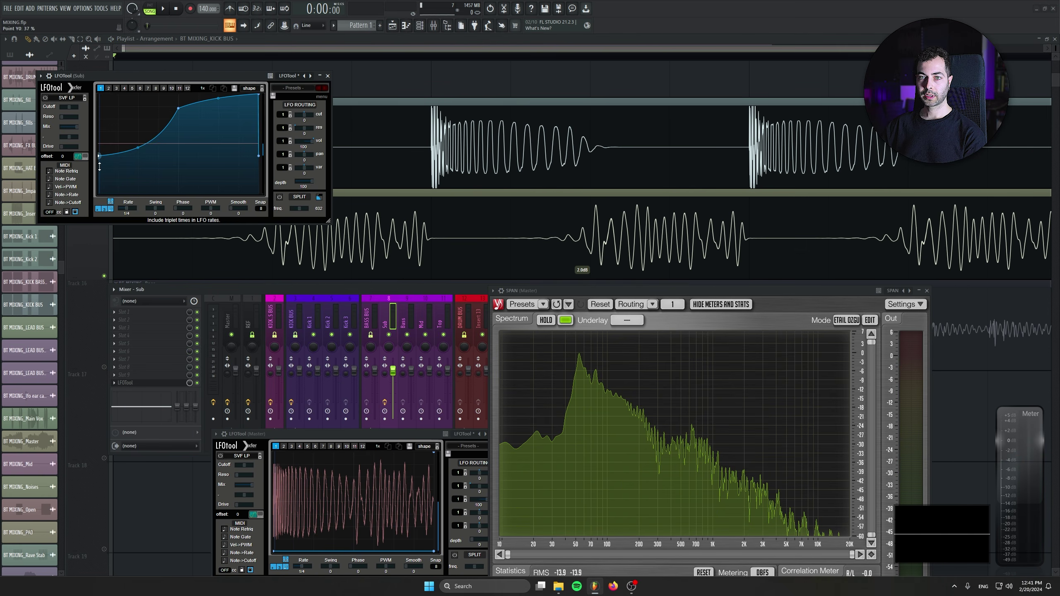
Reshape the Sub's LFOTool volume curve during playback, setting its rising segment to about 95% curve, and close the plugin
left_click_drag(187, 77, 225, 281)
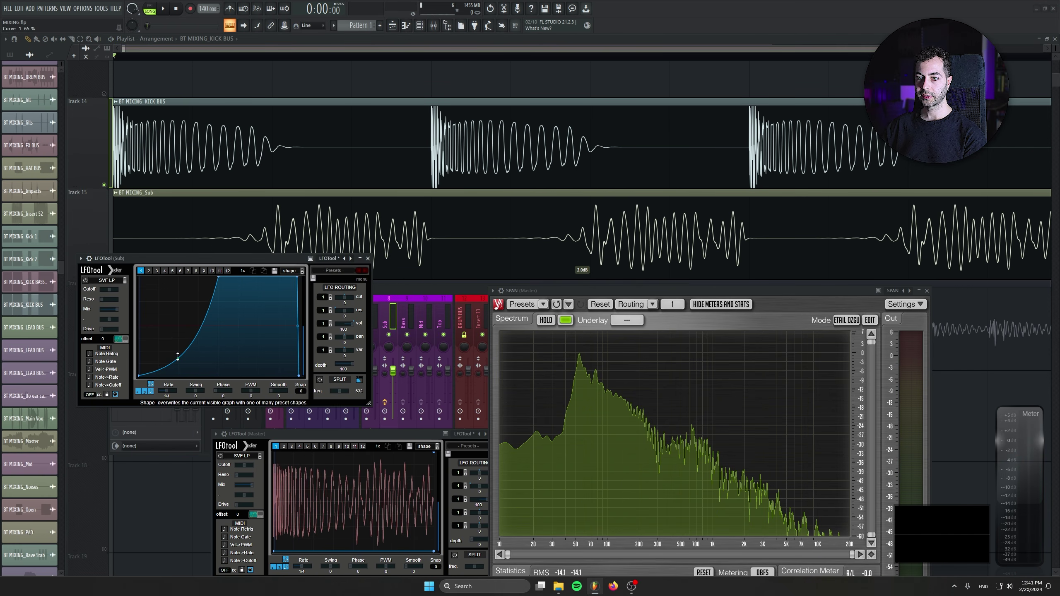
key("space")
left_click_drag(183, 374, 186, 386)
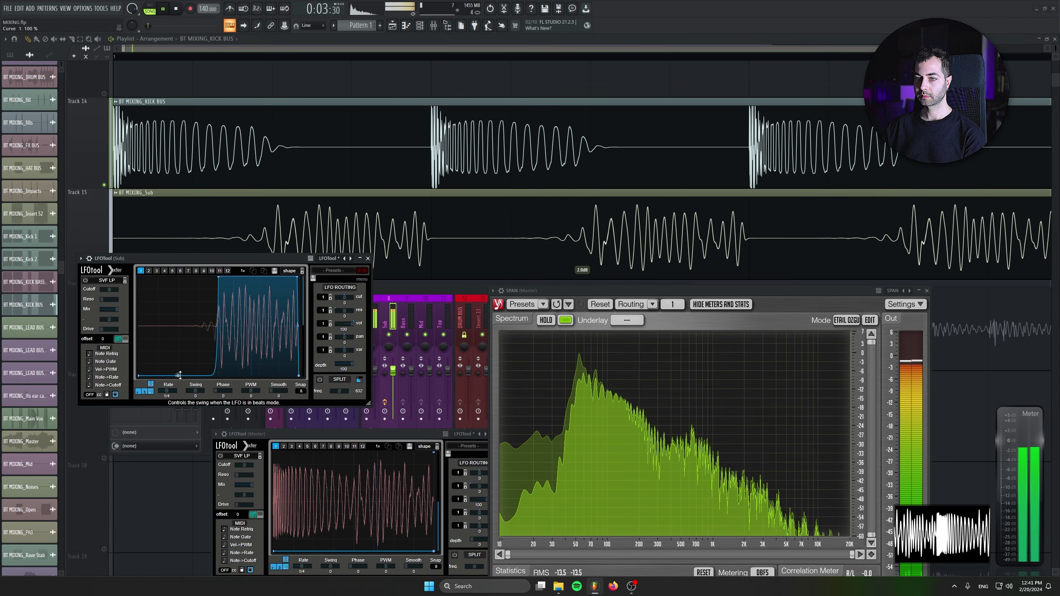
left_click_drag(184, 381, 180, 372)
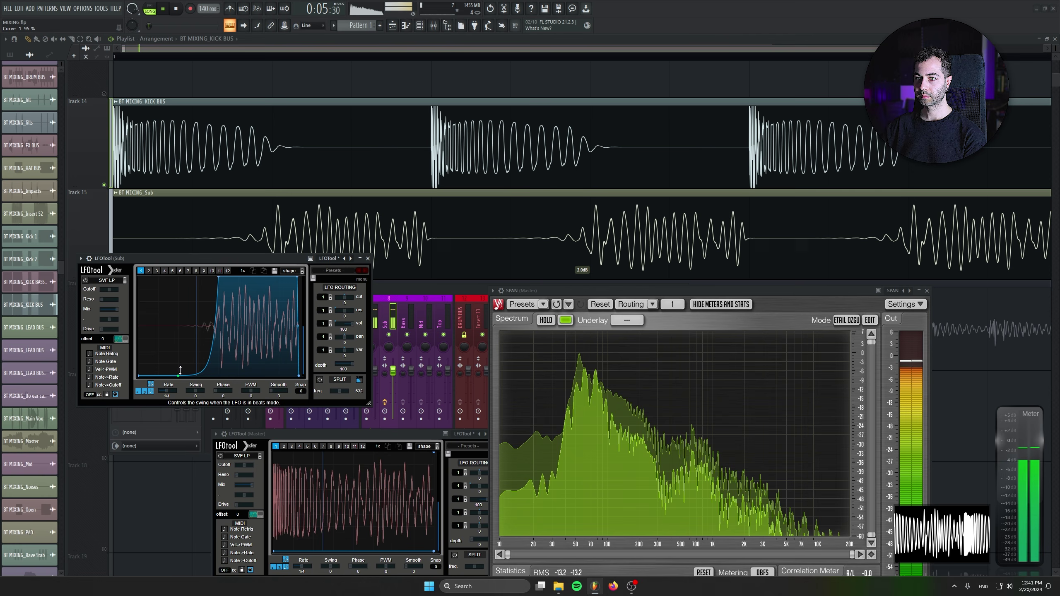
left_click(368, 259)
key("space")
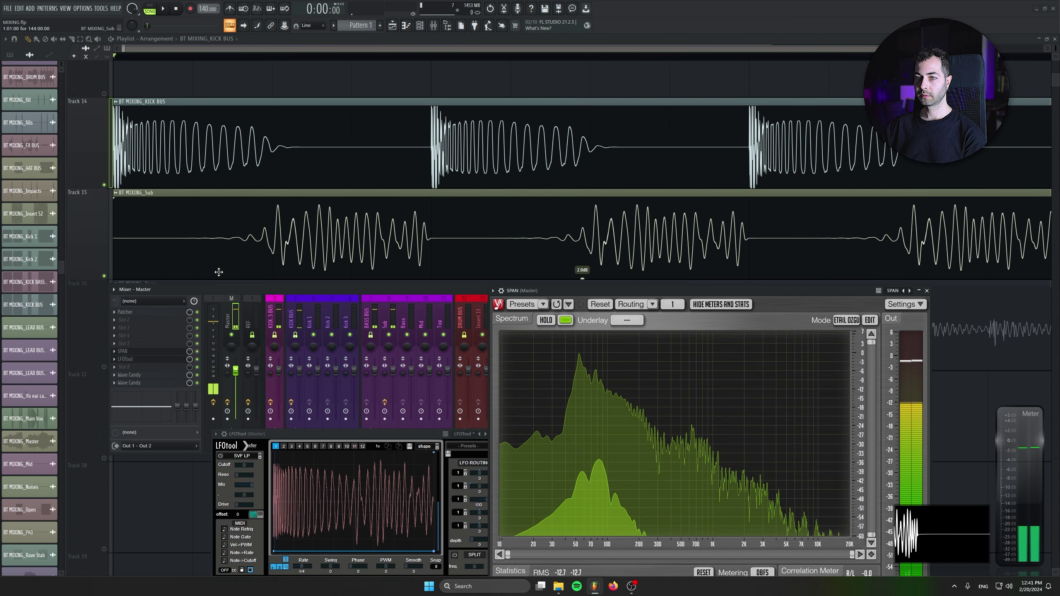
Unmute the Bass stem, play it in solo, and bring back the Sub and KICK BUS in turn to judge the low end
left_click_drag(225, 290, 196, 437)
left_click(104, 367)
key("space")
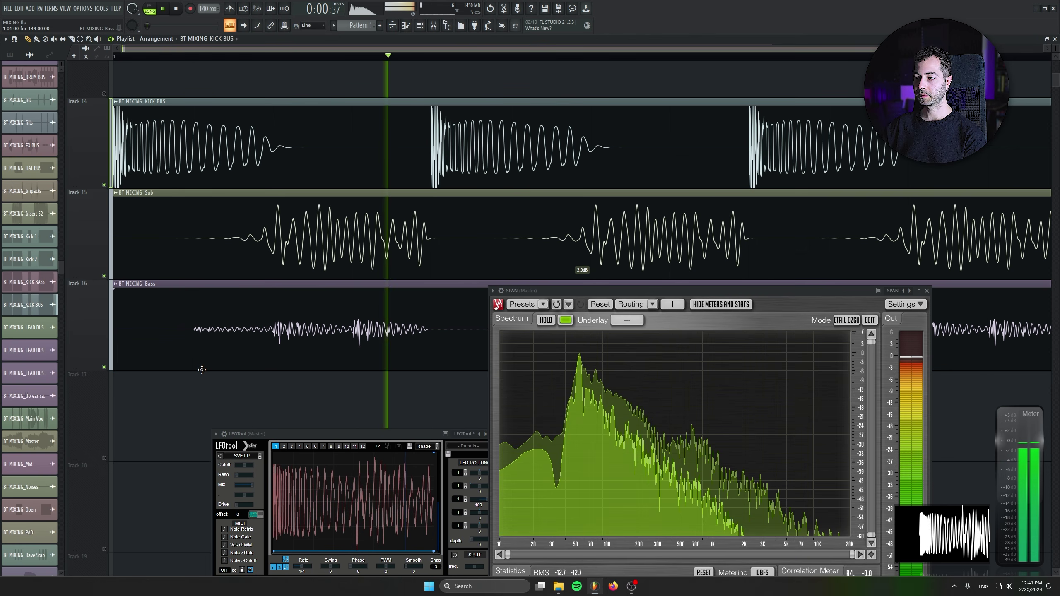
right_click(104, 368)
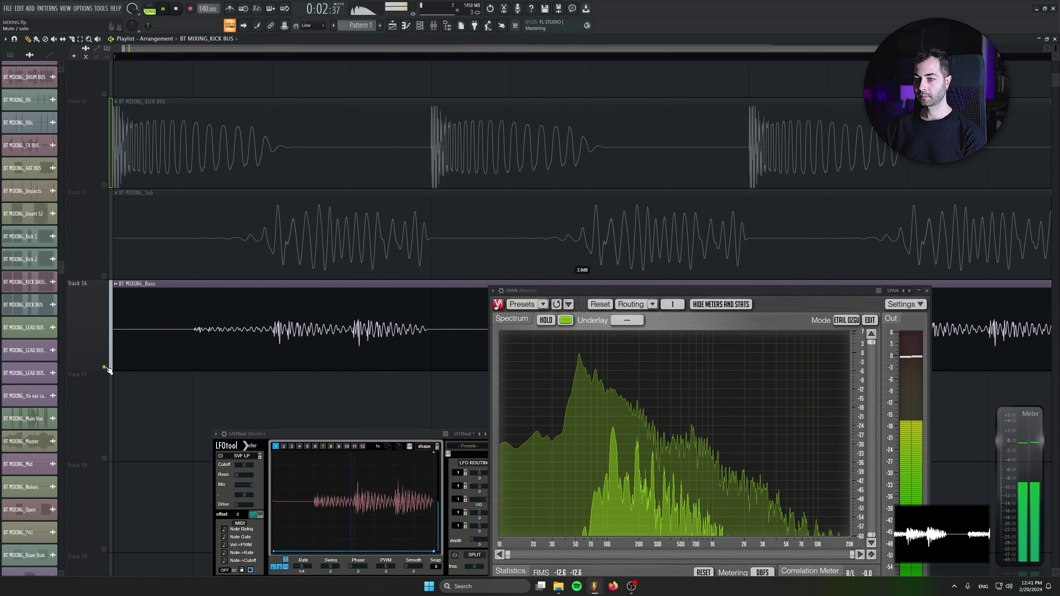
left_click(104, 276)
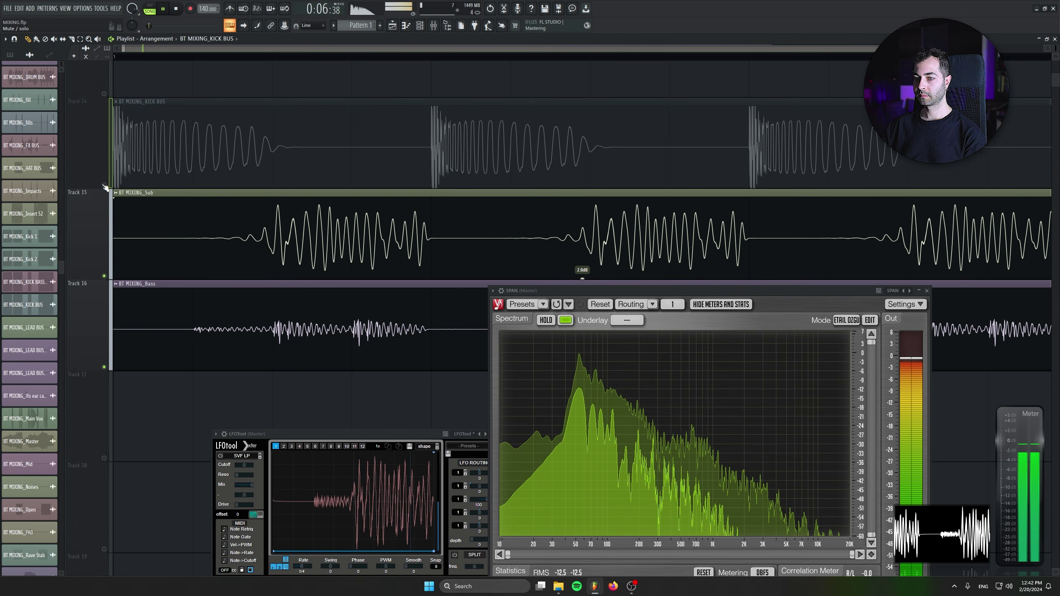
left_click(104, 185)
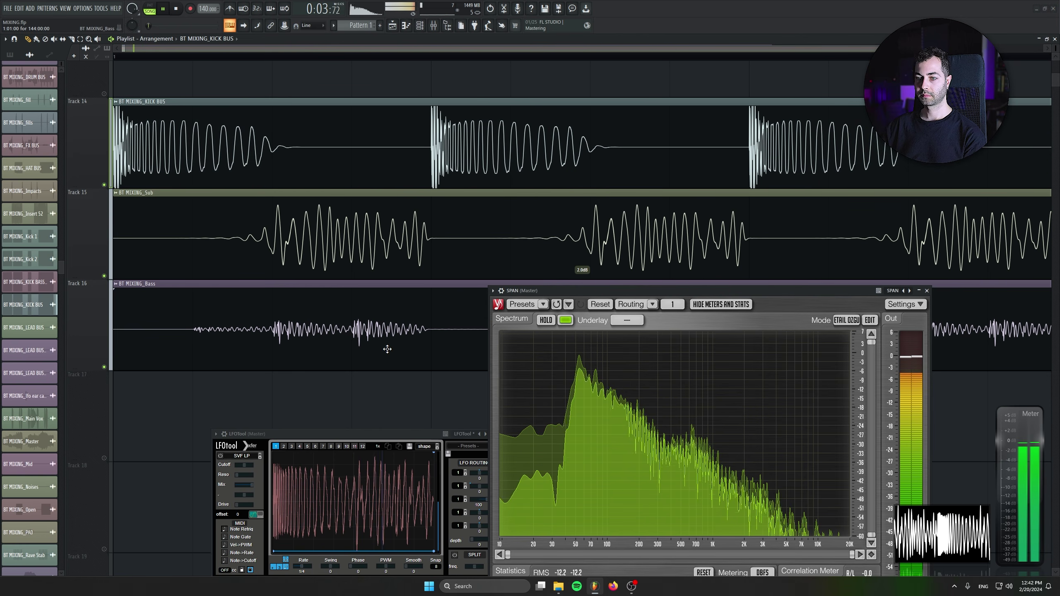
Load Ozone Pro into the Master's fourth effect slot and remove its Equalizer module, keeping only the Maximizer
left_click(434, 26)
key("space")
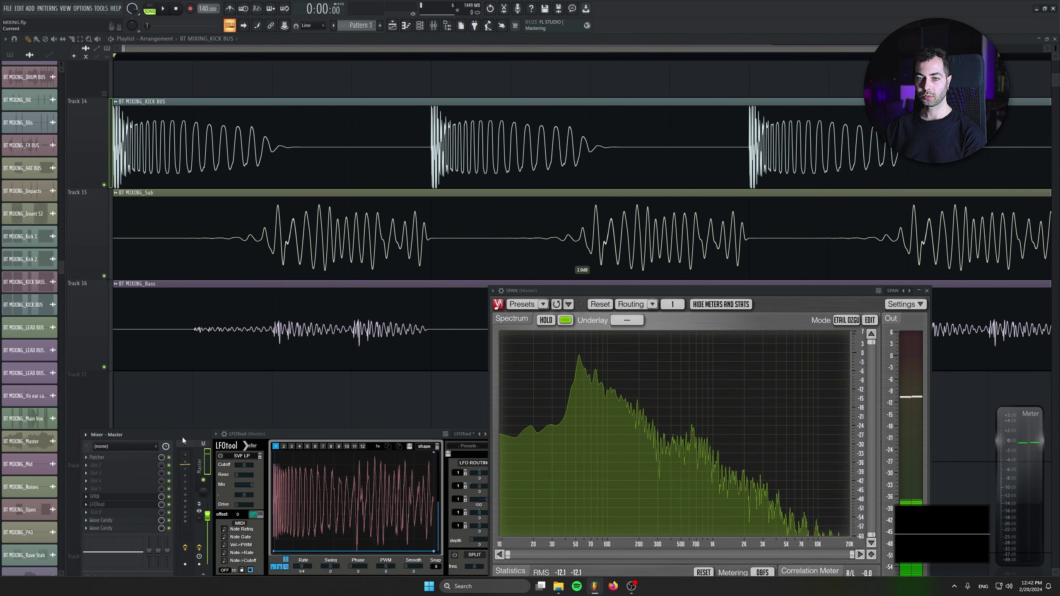
left_click_drag(182, 438, 214, 285)
left_click(167, 322)
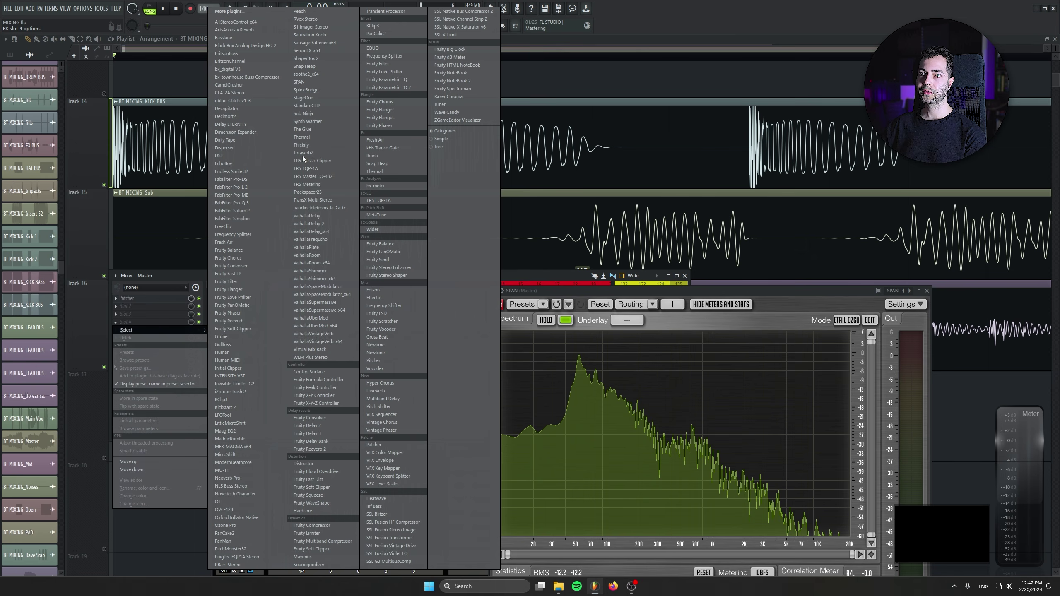
left_click(267, 526)
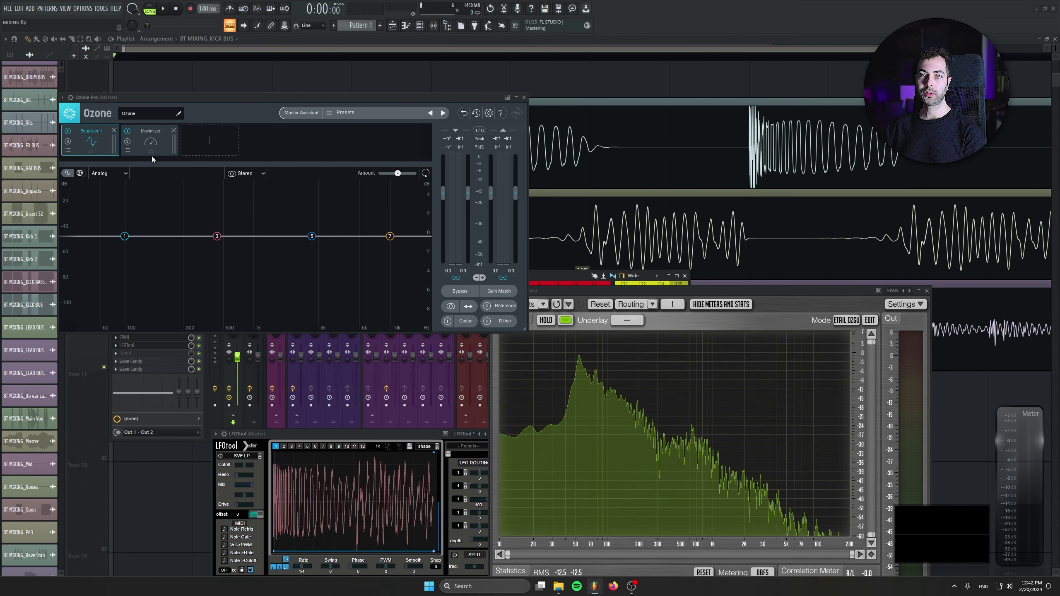
left_click(113, 130)
left_click_drag(117, 102, 116, 233)
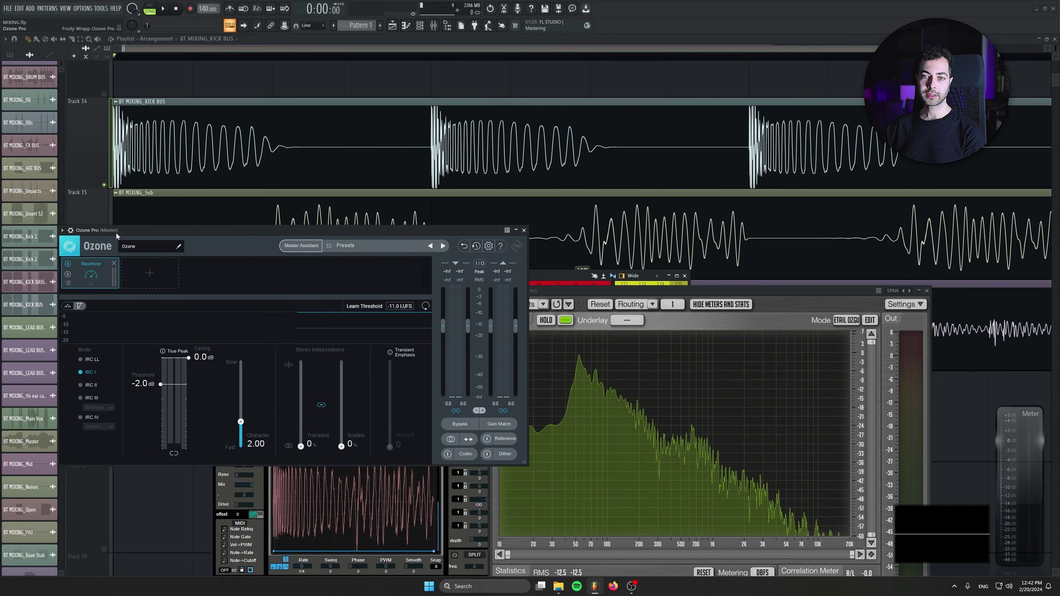
Set the Ozone Maximizer to IRC III Clipping mode with a -0.3 dB ceiling and a -3.5 dB threshold
left_click(92, 398)
left_click(98, 407)
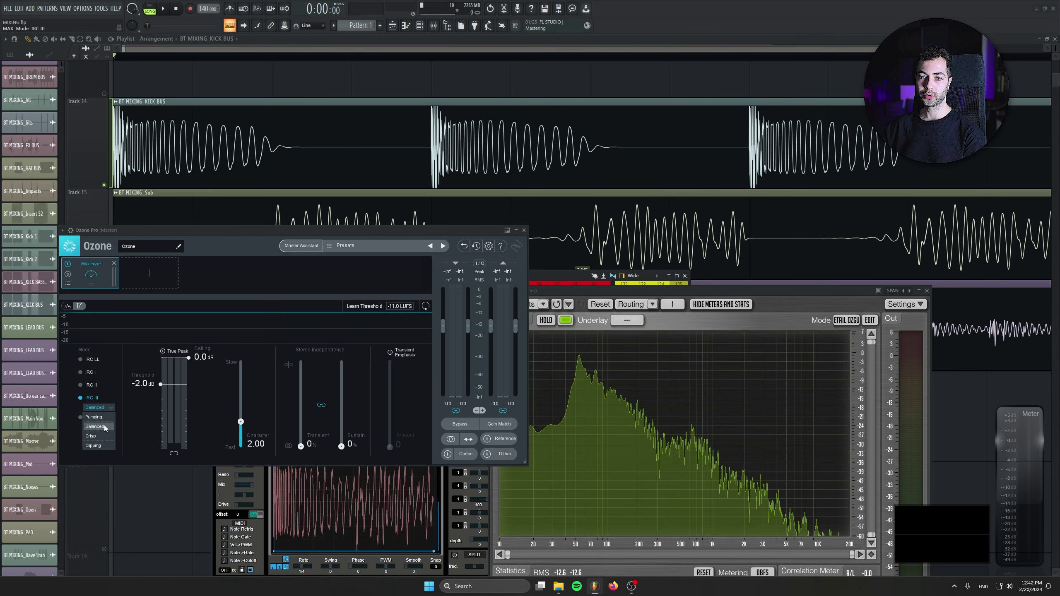
left_click(103, 446)
left_click_drag(189, 358, 163, 397)
Arrange the Ozone, LFOTool and SPAN windows so the Maximizer settings and SPAN's statistics are all in view
left_click_drag(357, 230, 239, 346)
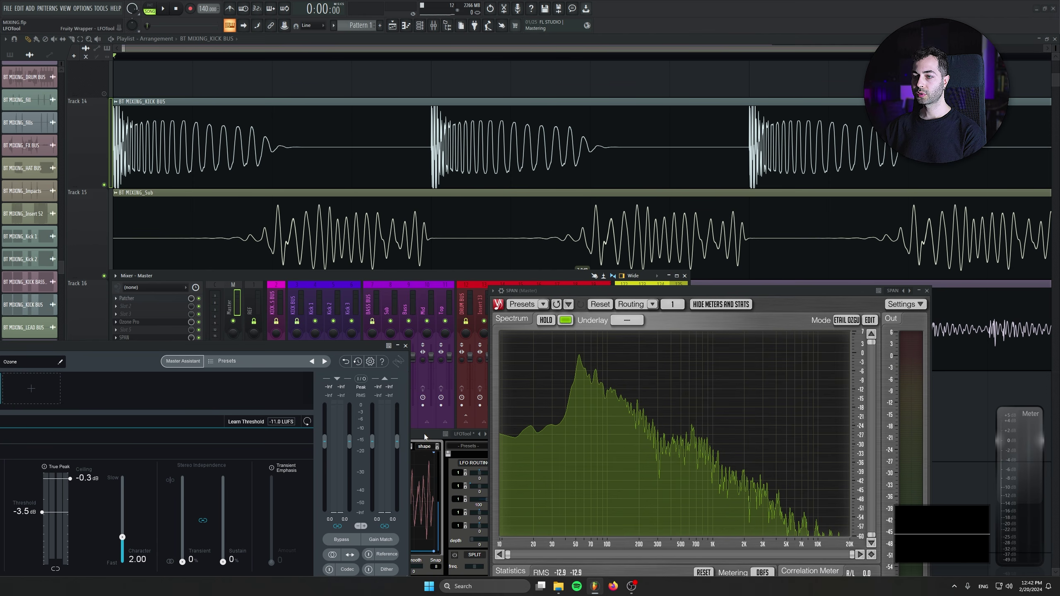
left_click_drag(424, 437, 425, 268)
left_click_drag(254, 343, 326, 269)
left_click_drag(558, 265, 624, 208)
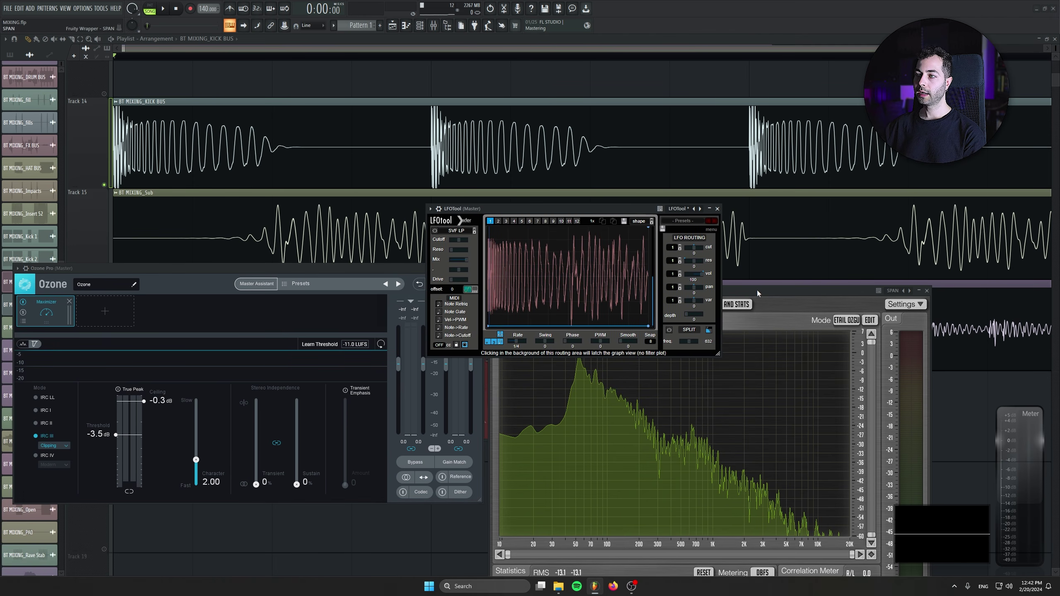
left_click_drag(758, 294, 750, 272)
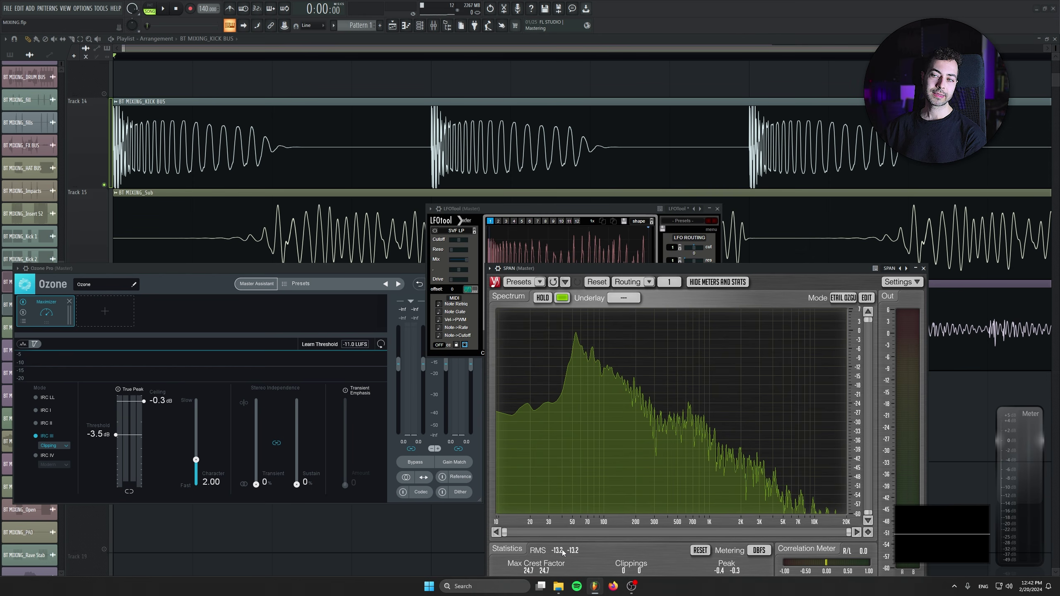
left_click_drag(226, 268, 223, 280)
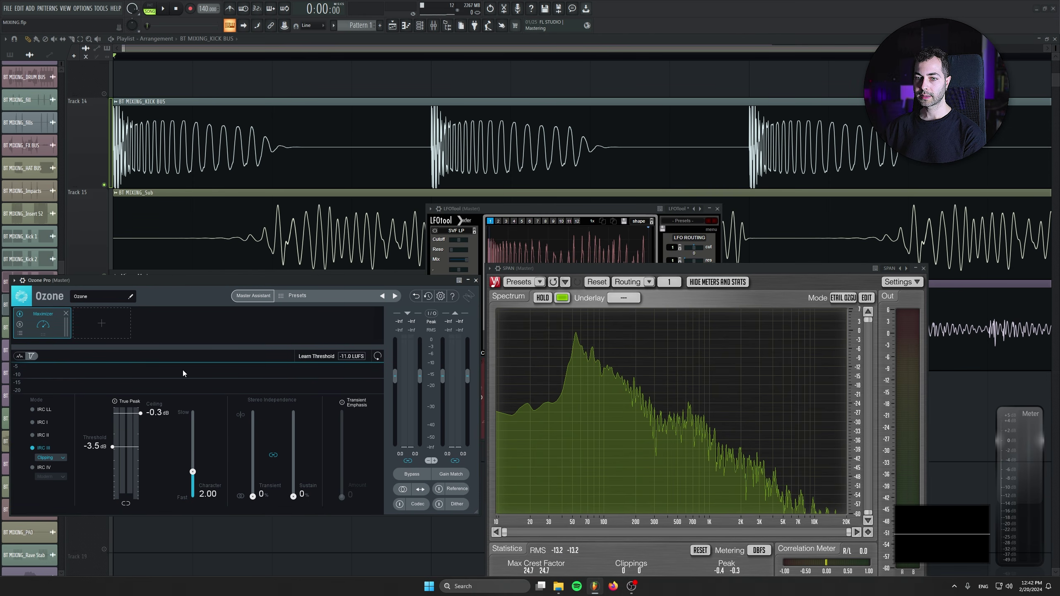
Play the kick, sub and bass together and set the Ozone Maximizer's threshold to -4.0 dB
key("space")
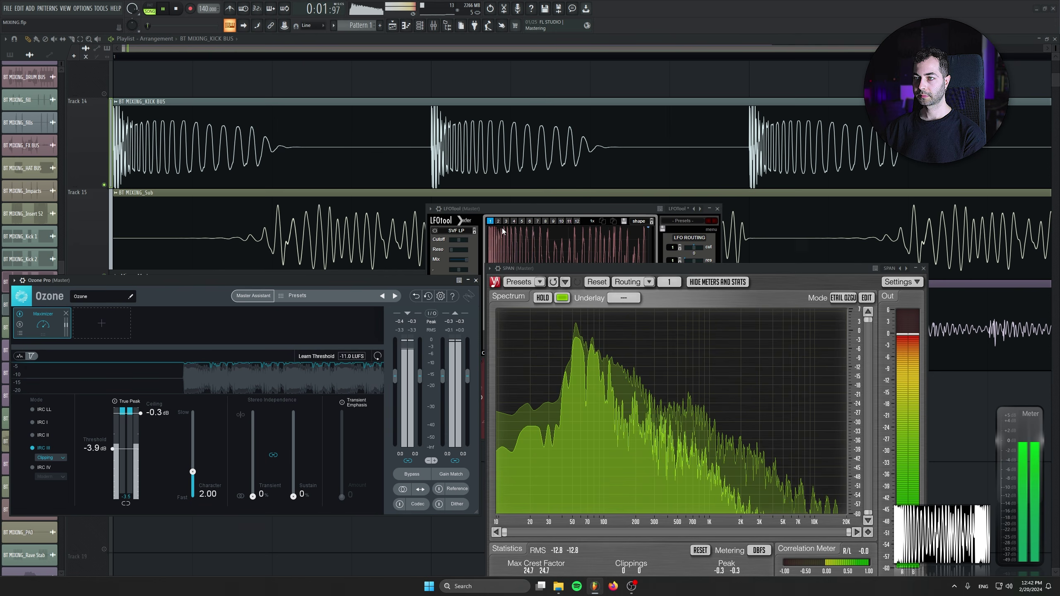
left_click_drag(508, 210, 509, 193)
left_click(113, 449)
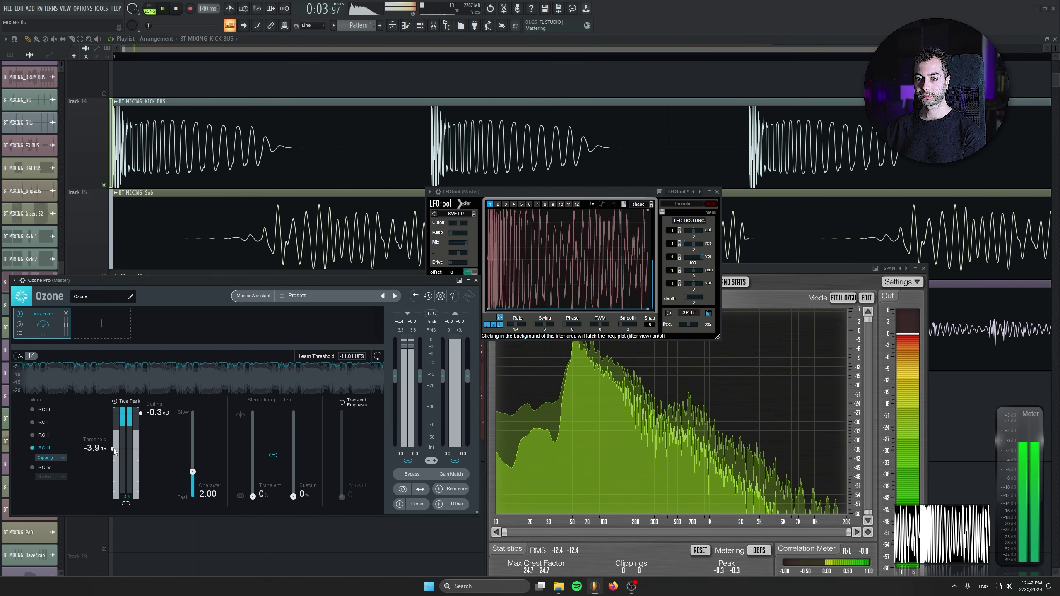
left_click_drag(114, 450, 114, 450)
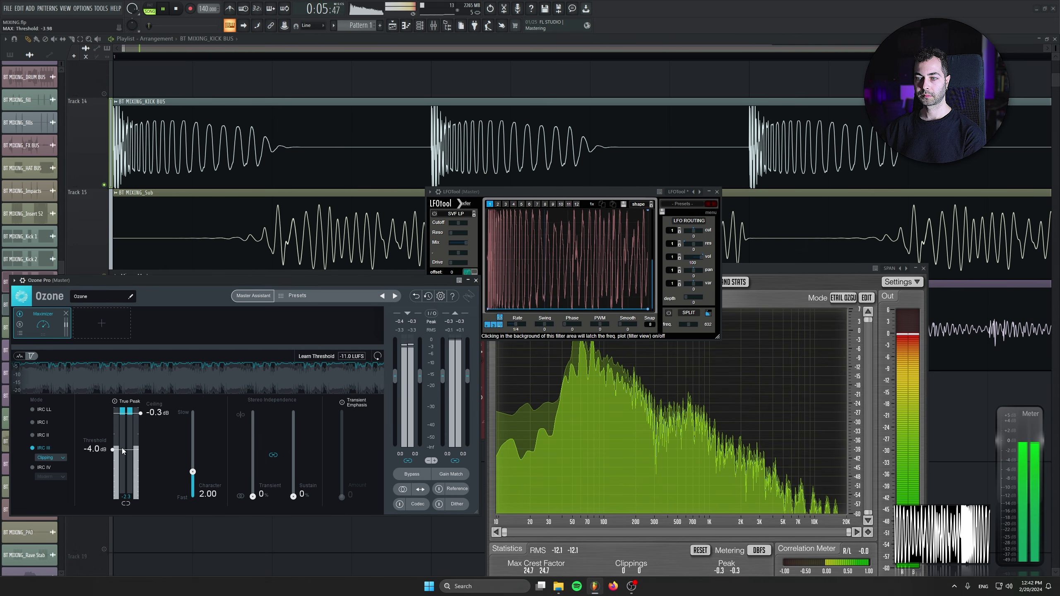
Reset SPAN's statistics during playback and check the RMS level alongside the LFOTool waveform
left_click(618, 490)
left_click(700, 550)
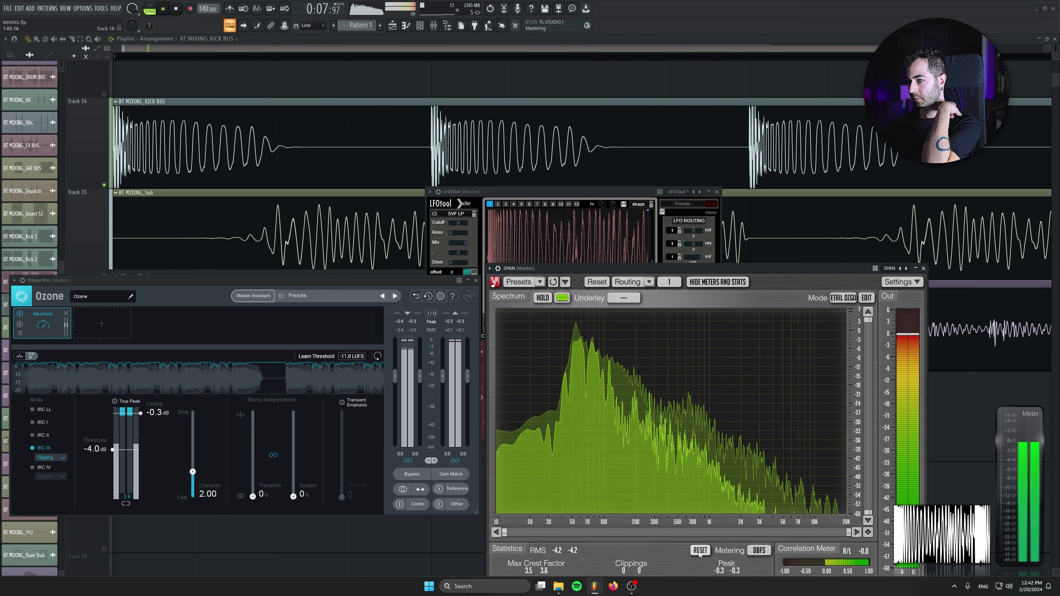
left_click_drag(505, 193, 505, 176)
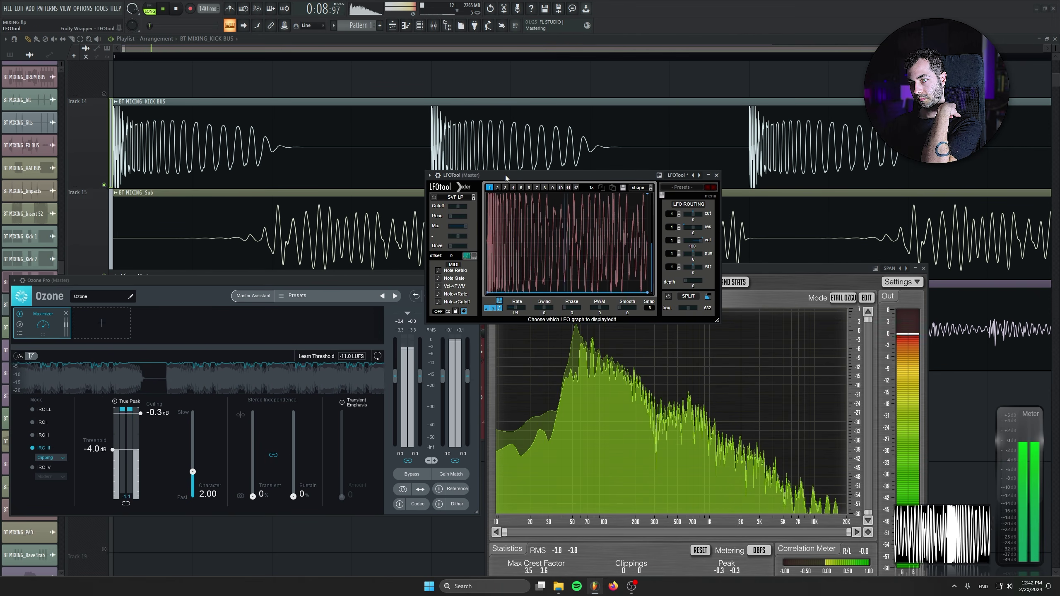
left_click(114, 454)
key("space")
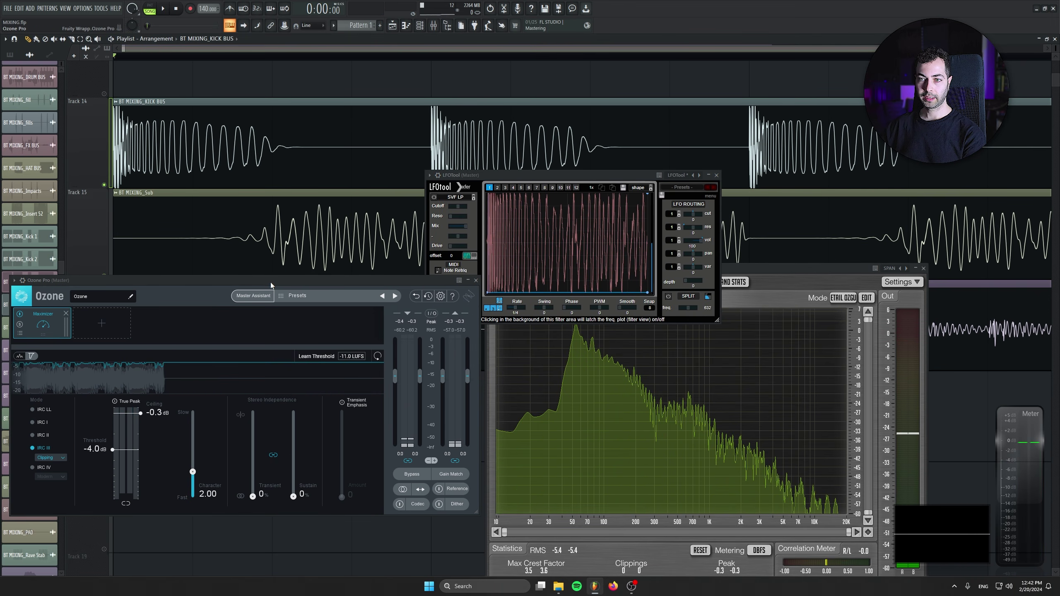
Add Fruity Balance to the Master and lower its volume to -4.3 dB during playback
left_click_drag(271, 286, 278, 399)
left_click(434, 30)
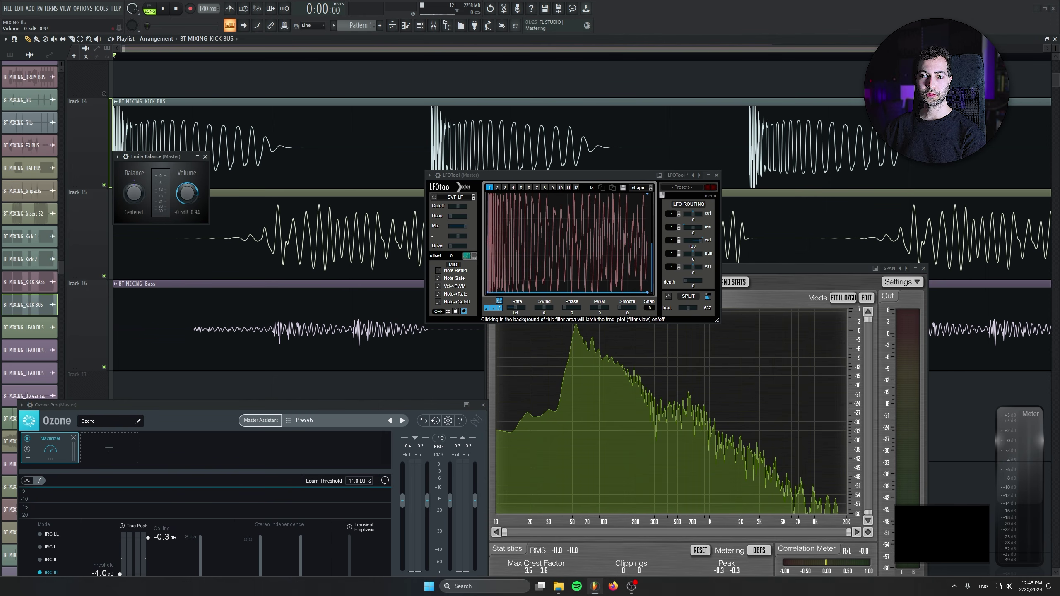
key("space")
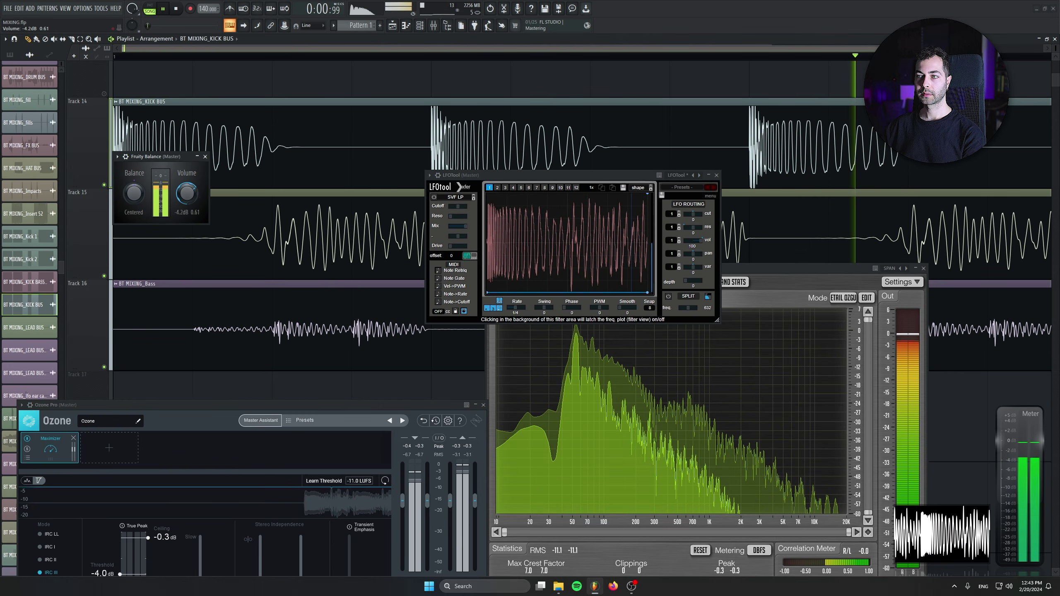
Try an Ozone Maximizer threshold of -7.5 dB, reset SPAN's statistics and settle the threshold at -6.5 dB
left_click_drag(220, 405, 212, 259)
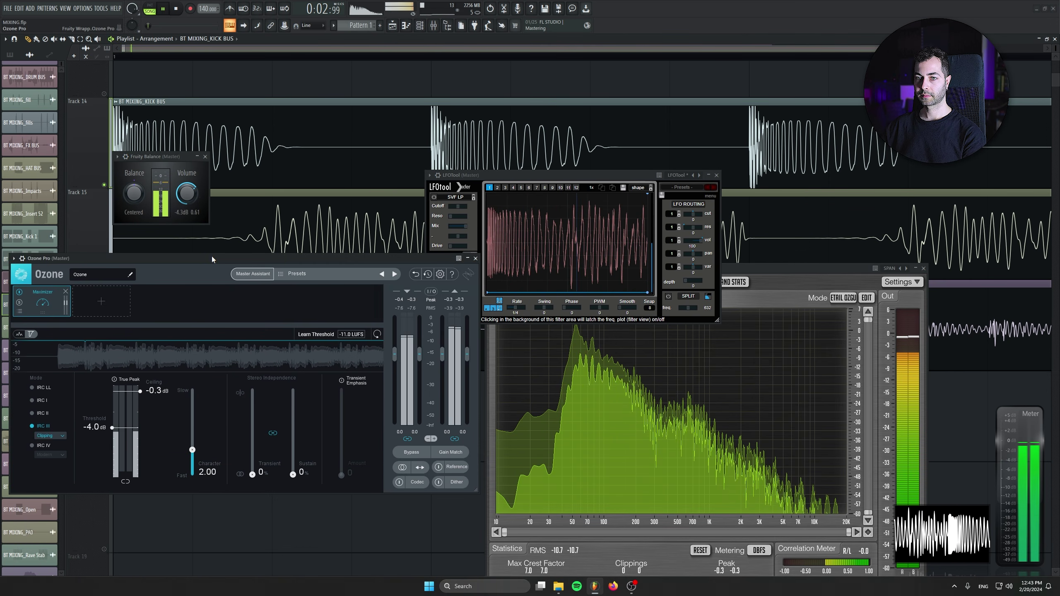
left_click_drag(113, 430, 125, 449)
left_click(696, 554)
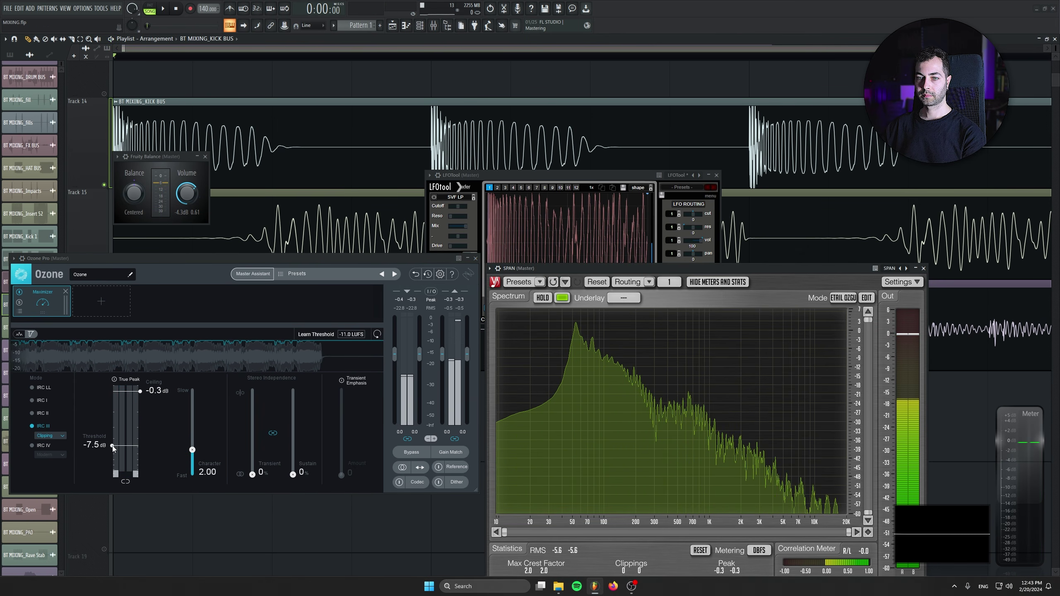
left_click_drag(112, 446, 113, 444)
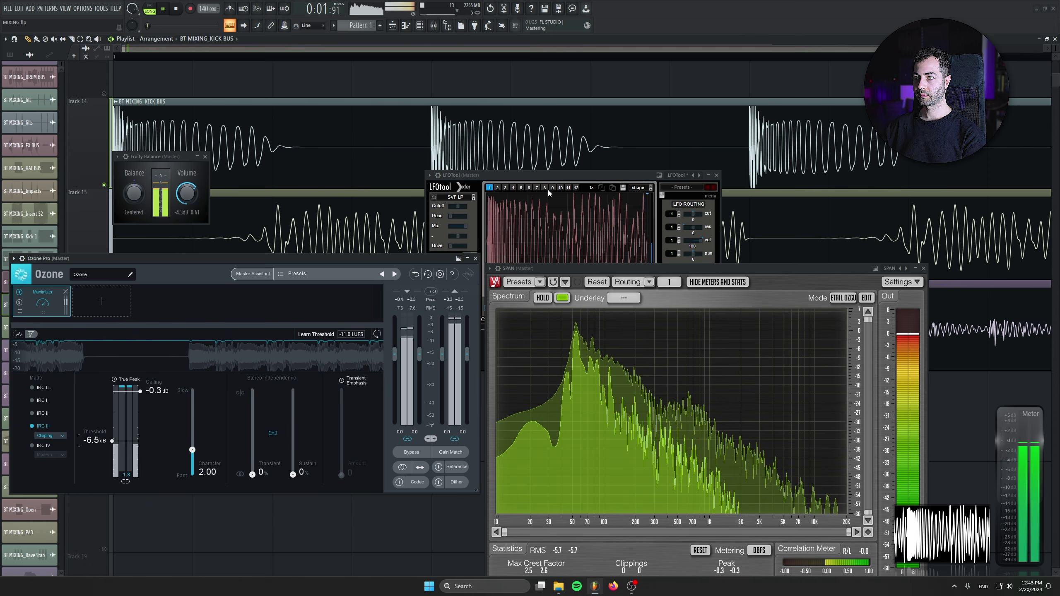
Mute and unmute the Sub stem while checking its effect on the limited signal in LFOTool, Ozone and SPAN
left_click_drag(548, 176, 540, 155)
left_click_drag(323, 258, 306, 326)
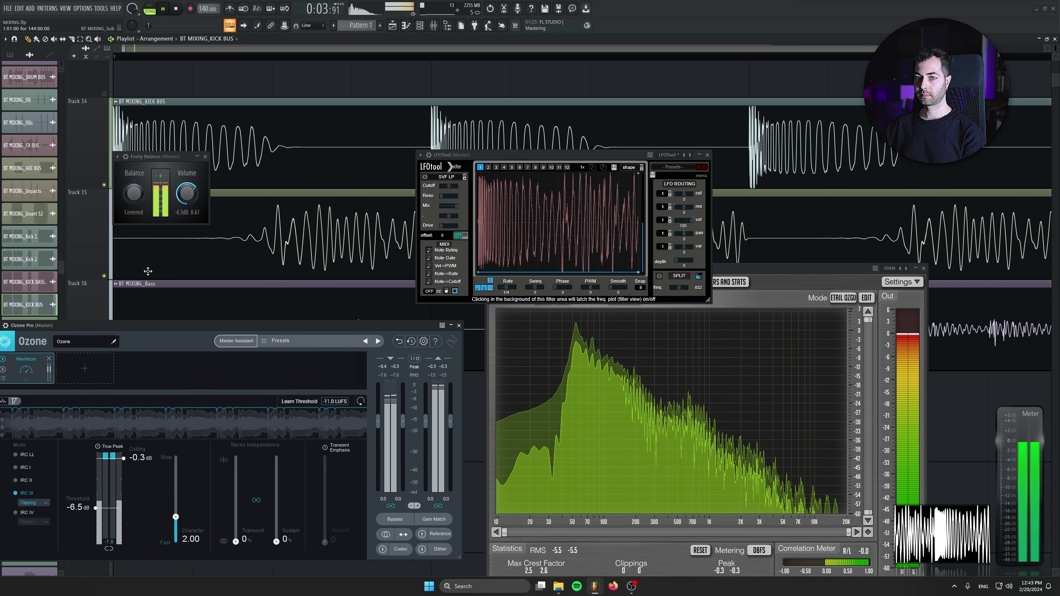
left_click(106, 277)
key("space")
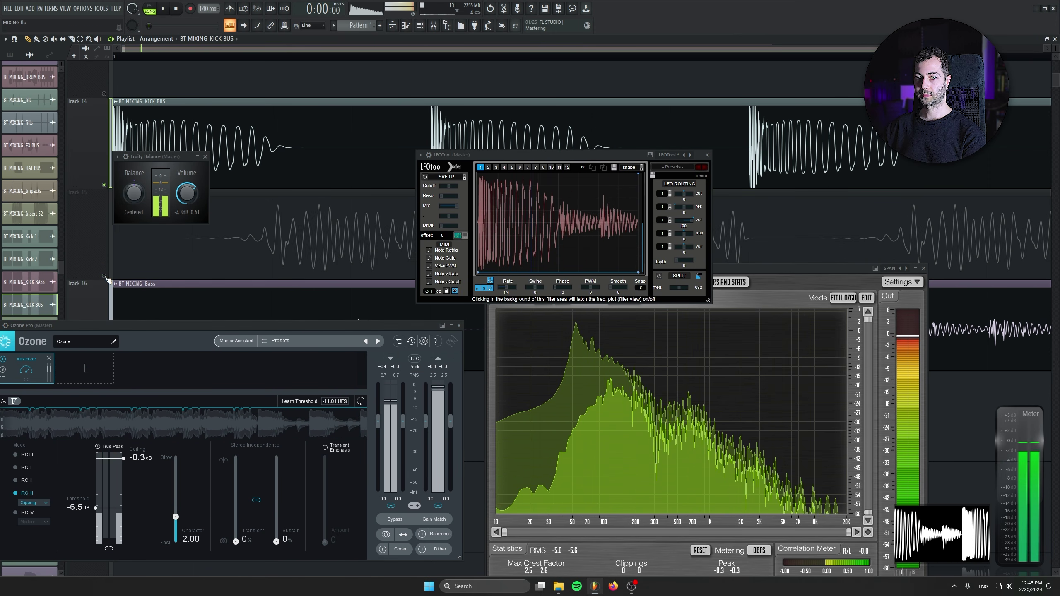
left_click(104, 275)
Set the Sub clip's gain to 1.0 dB, play the stems, close the Master's LFOTool and check SPAN's statistics
left_click_drag(500, 160, 278, 308)
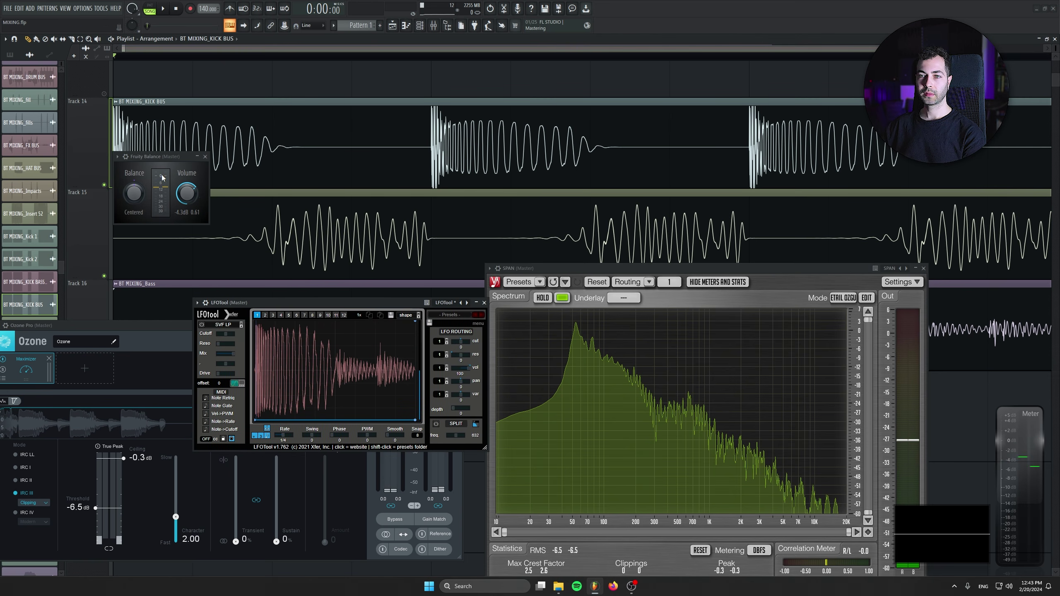
left_click_drag(540, 267, 544, 312)
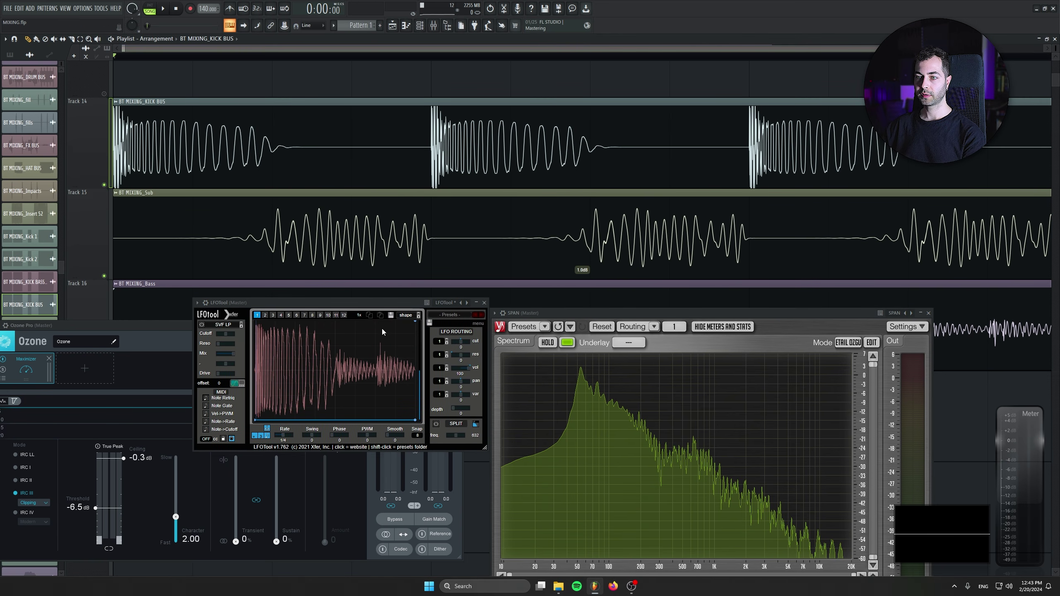
left_click_drag(376, 303, 381, 274)
key("space")
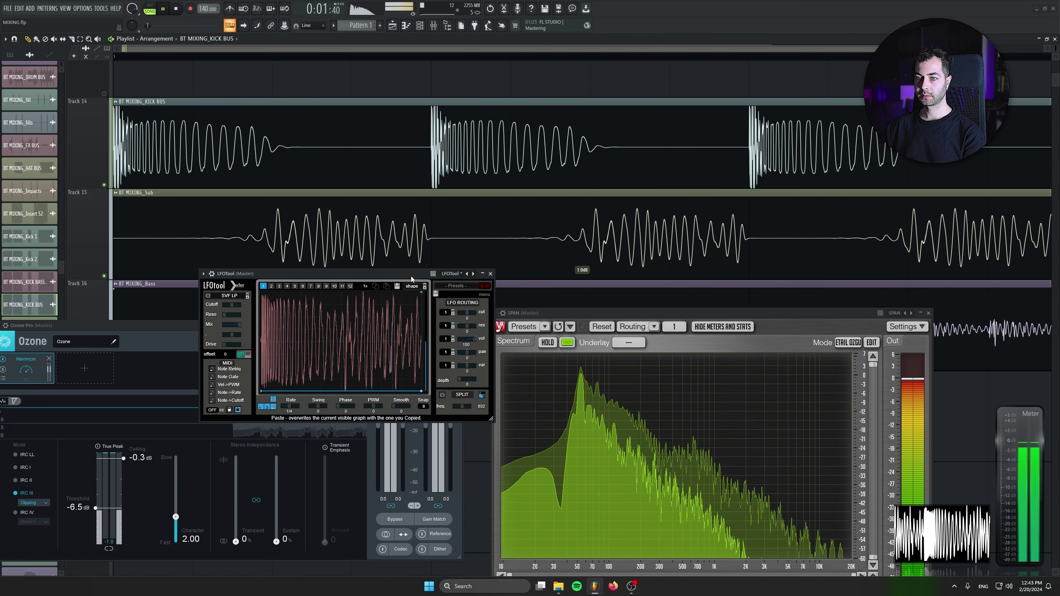
left_click(598, 383)
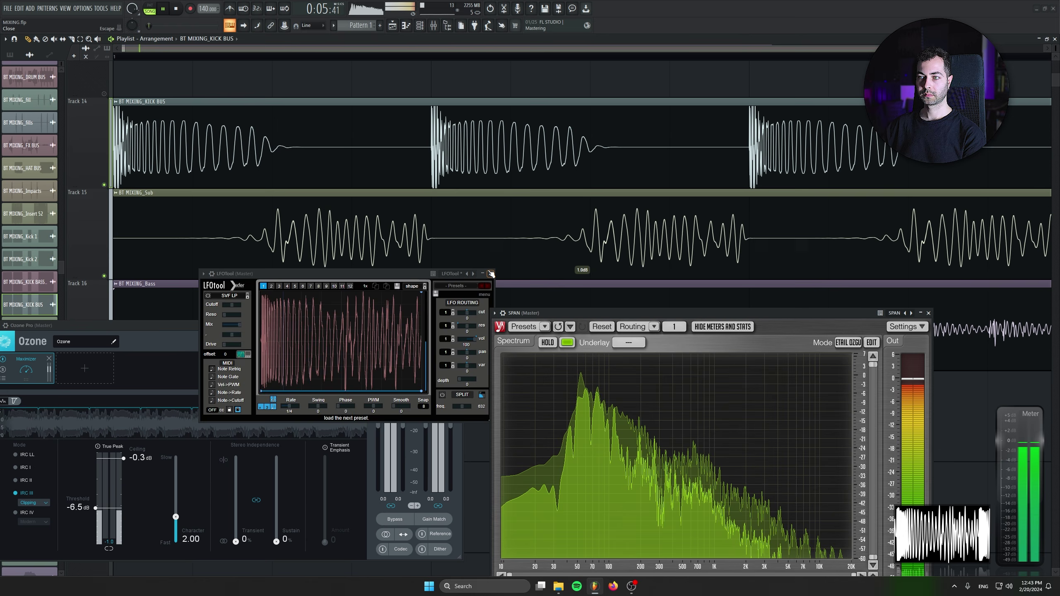
left_click(491, 274)
left_click_drag(618, 313, 591, 219)
key("space")
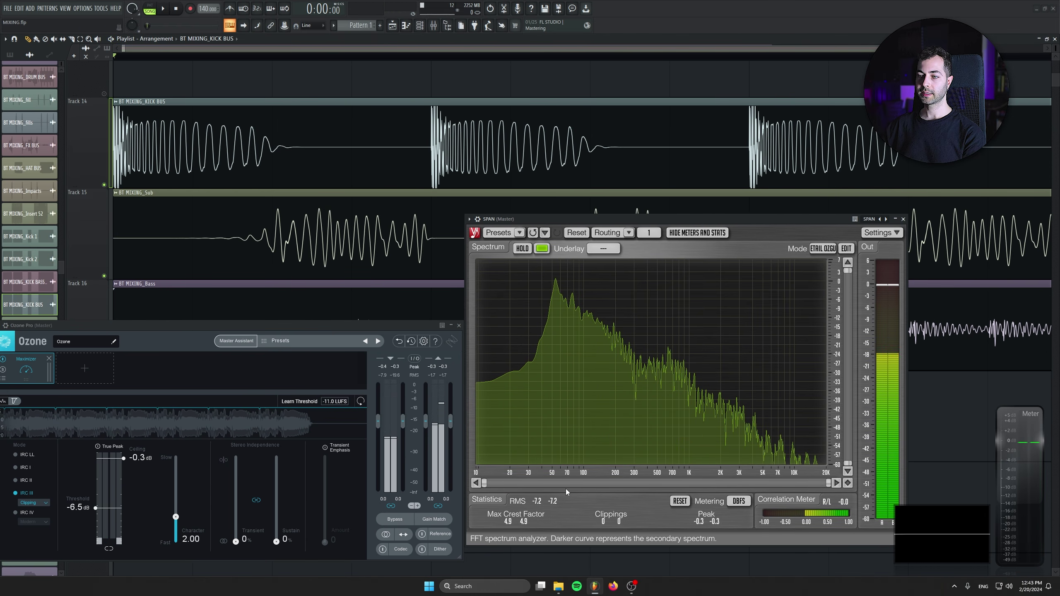
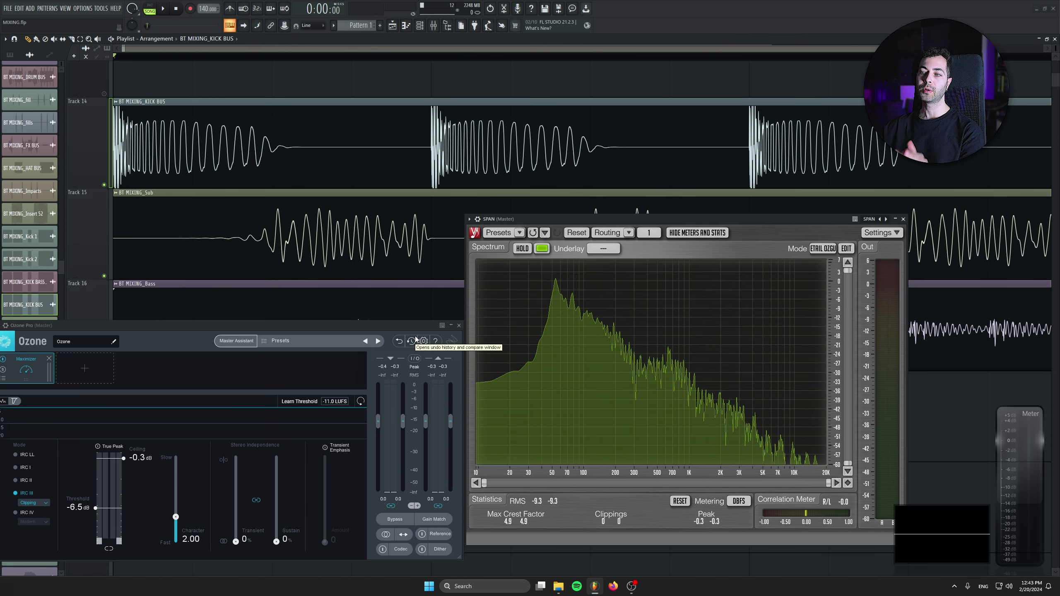
Play the stems through the Master limiter while watching Ozone and SPAN, stop playback and close both plugin windows
key("space")
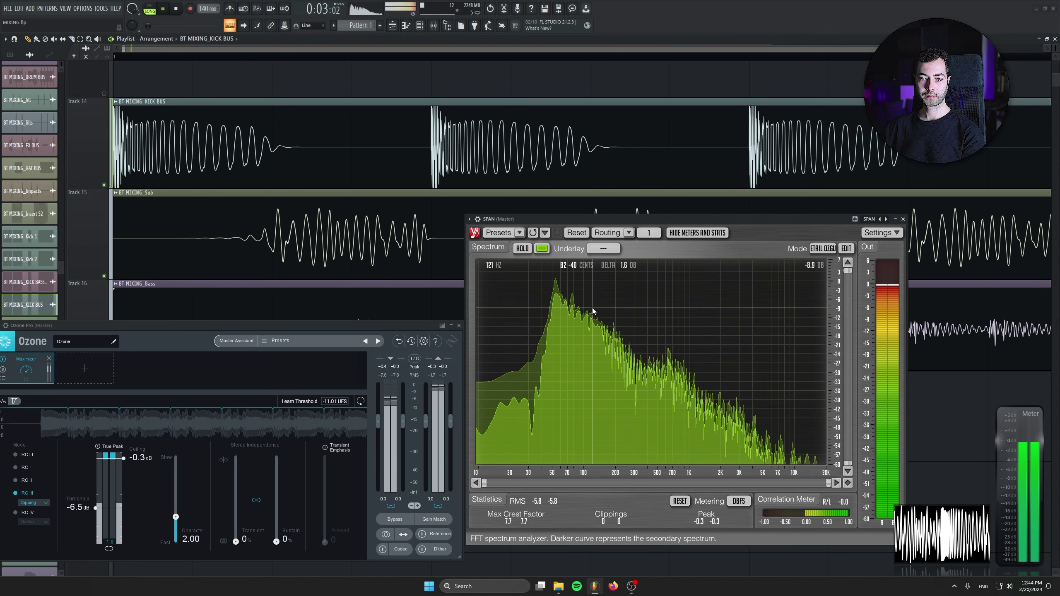
key("space")
left_click(459, 326)
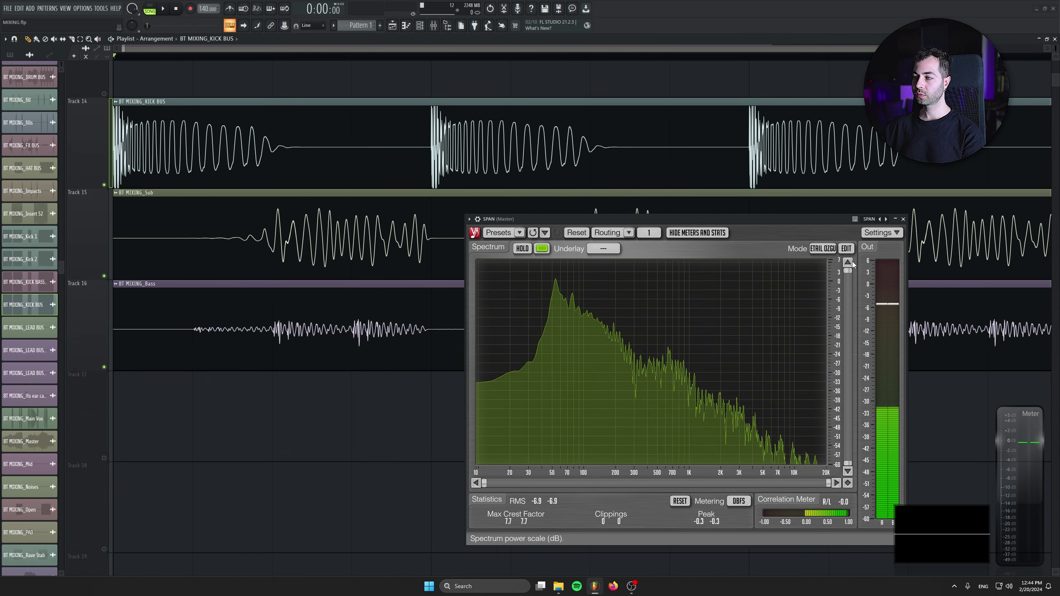
left_click(904, 219)
Play the kick, sub, bass and top stems from the start, open the mixer and stop playback
scroll(381, 319, "down", 4)
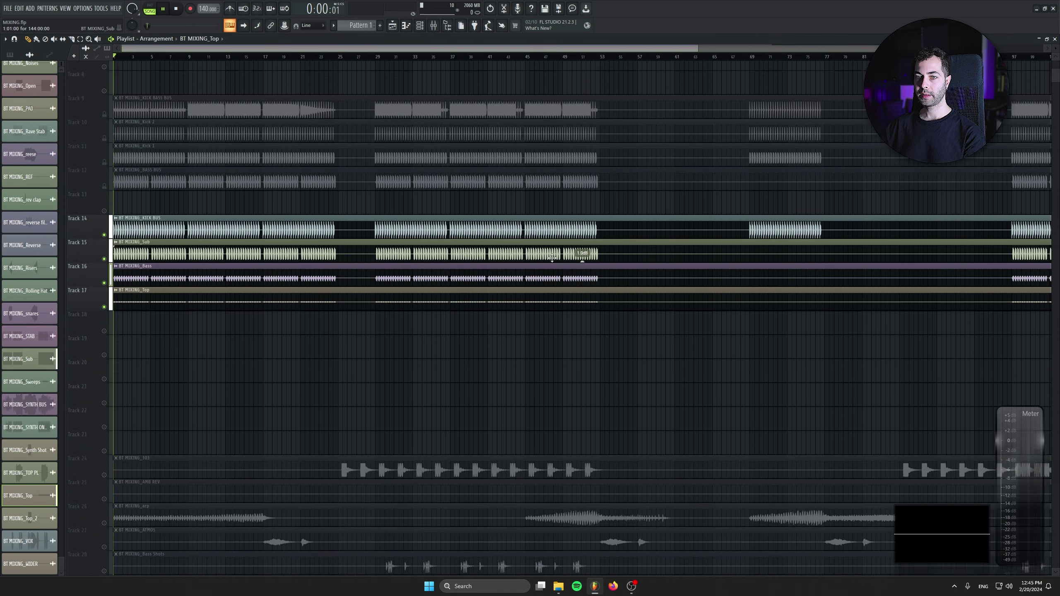
scroll(578, 255, "down", 1)
key("space")
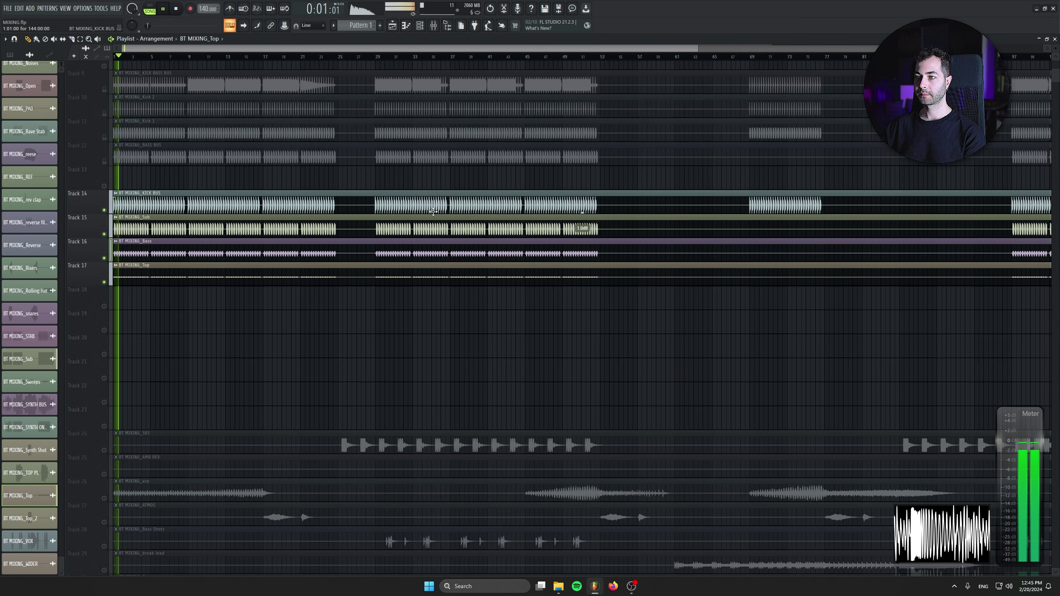
scroll(378, 331, "down", 2)
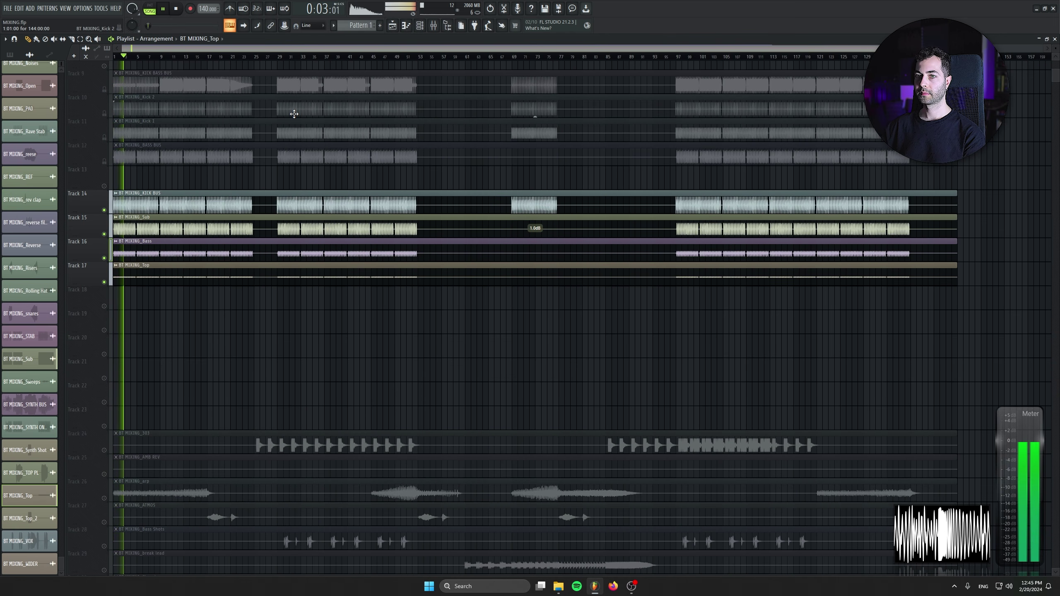
left_click(433, 26)
key("space")
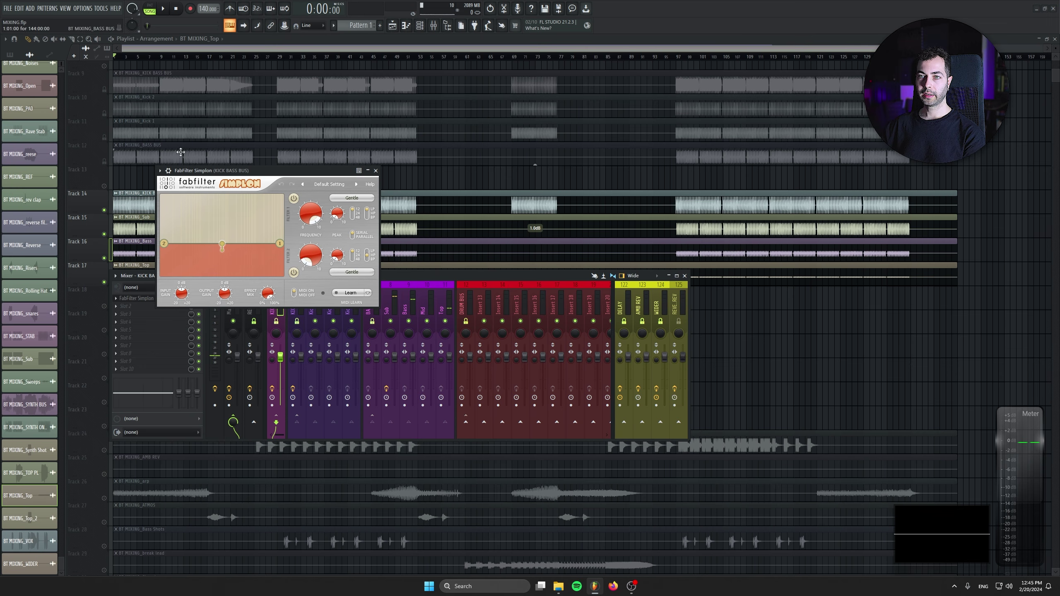
Create an automation clip for FabFilter Simplon's Filter 2 frequency on the KICK BASS BUS, copy the 105.81 Hz value and close the mixer
right_click(316, 253)
left_click(330, 307)
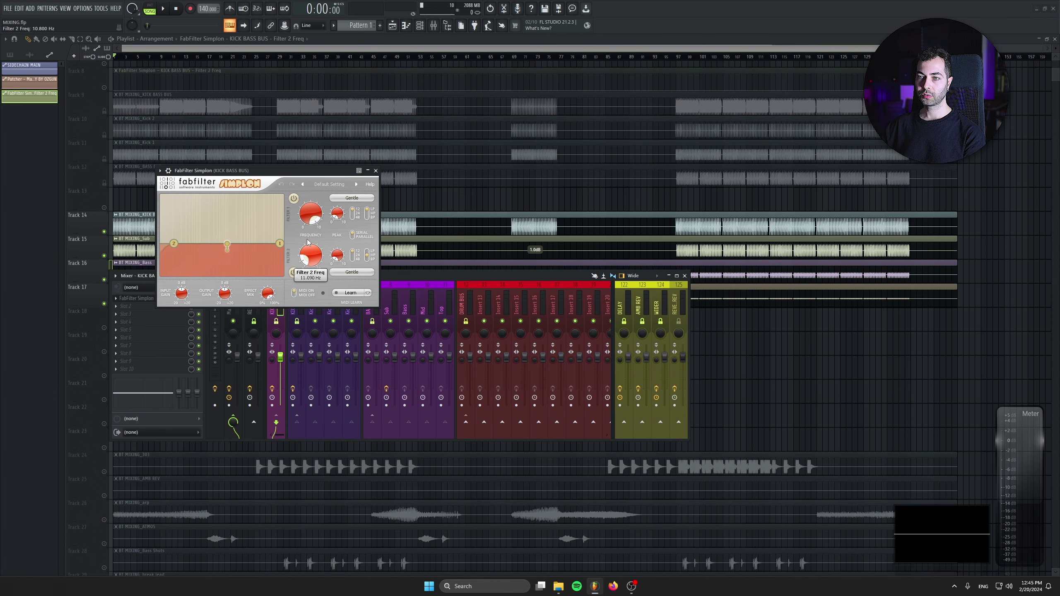
right_click(311, 256)
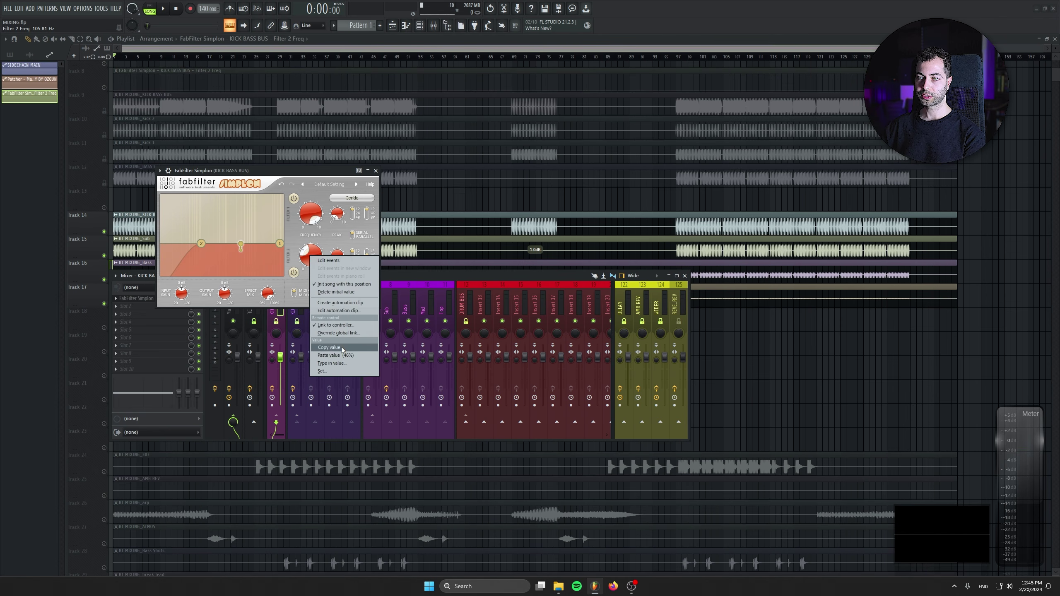
left_click(342, 350)
left_click(684, 276)
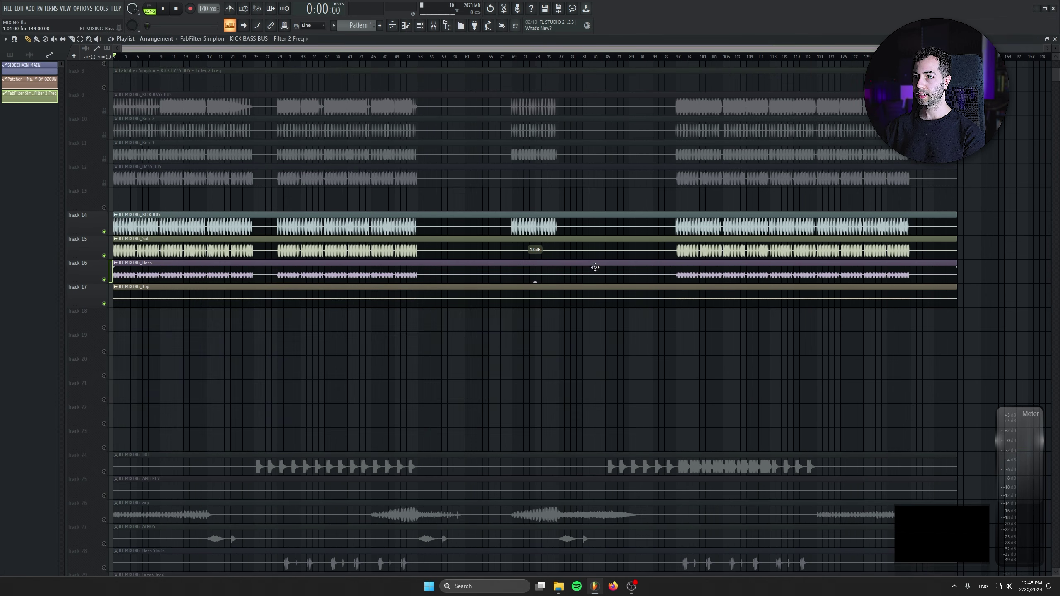
Put the Filter 2 automation on Track 13, dropping it to minimum at bar 9, ramping from bar 17 to 25, and dropping again at 25
scroll(88, 256, "up", 4)
scroll(111, 168, "up", 2)
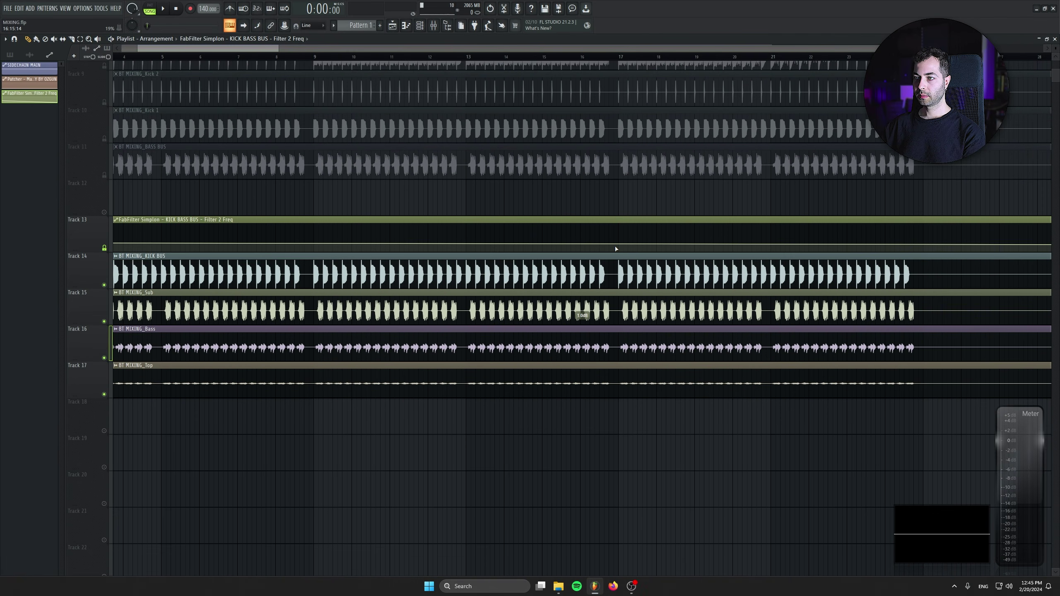
scroll(122, 261, "down", 6)
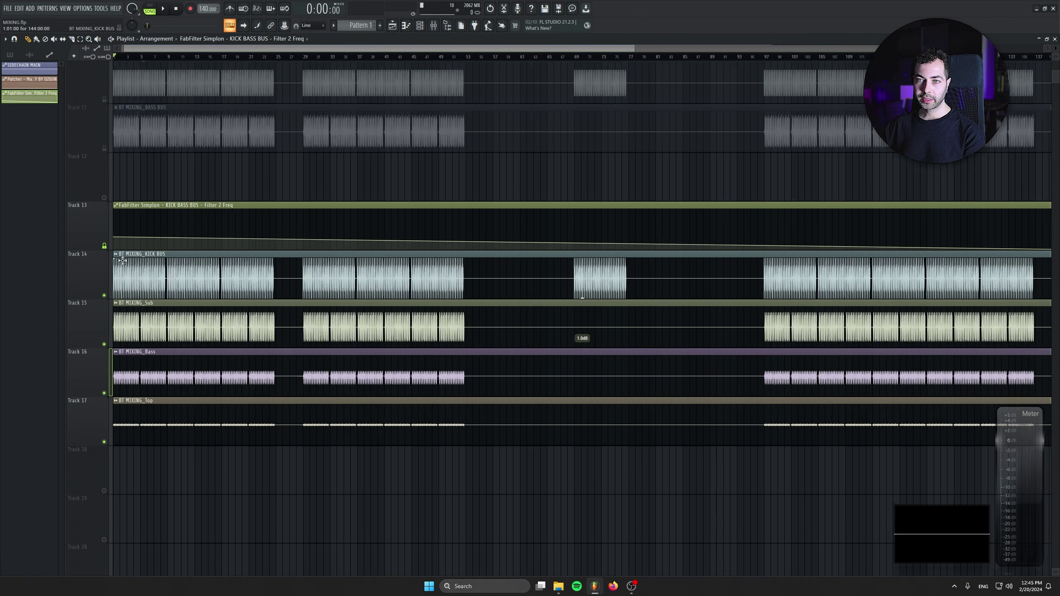
scroll(122, 261, "up", 3)
right_click(233, 237)
right_click(233, 249)
right_click(369, 249)
right_click(503, 240)
left_click_drag(502, 240, 505, 237)
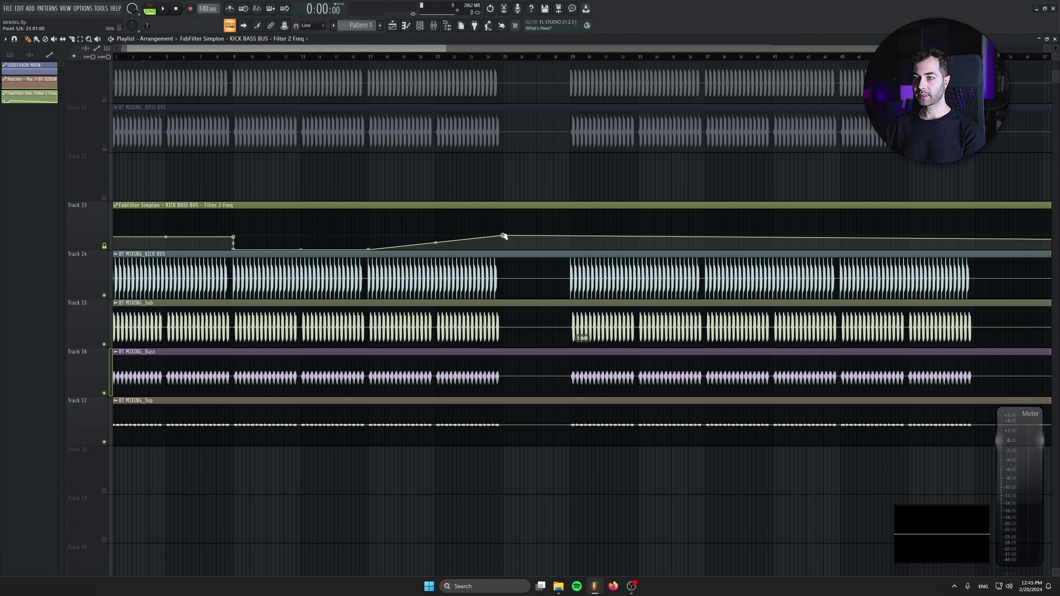
right_click(502, 249)
Add a one-bar filter rise at bar 36 with the copied value and drop the automation back to minimum at bar 37
left_click_drag(688, 251, 468, 294)
right_click(469, 293)
right_click(469, 280)
right_click(470, 280)
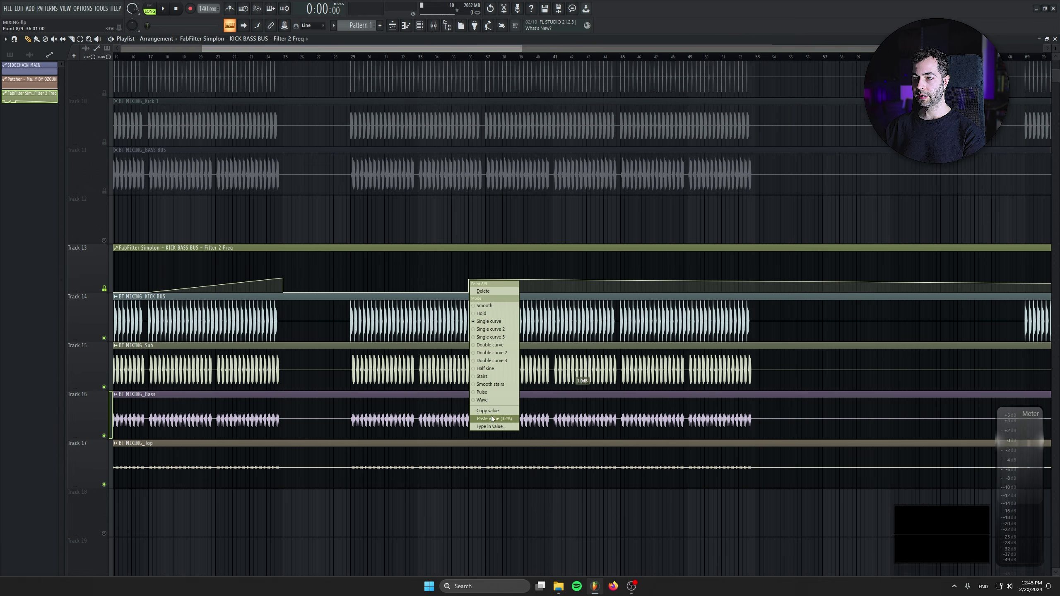
left_click(491, 419)
right_click(491, 280)
left_click(487, 281)
right_click(487, 281)
left_click(508, 419)
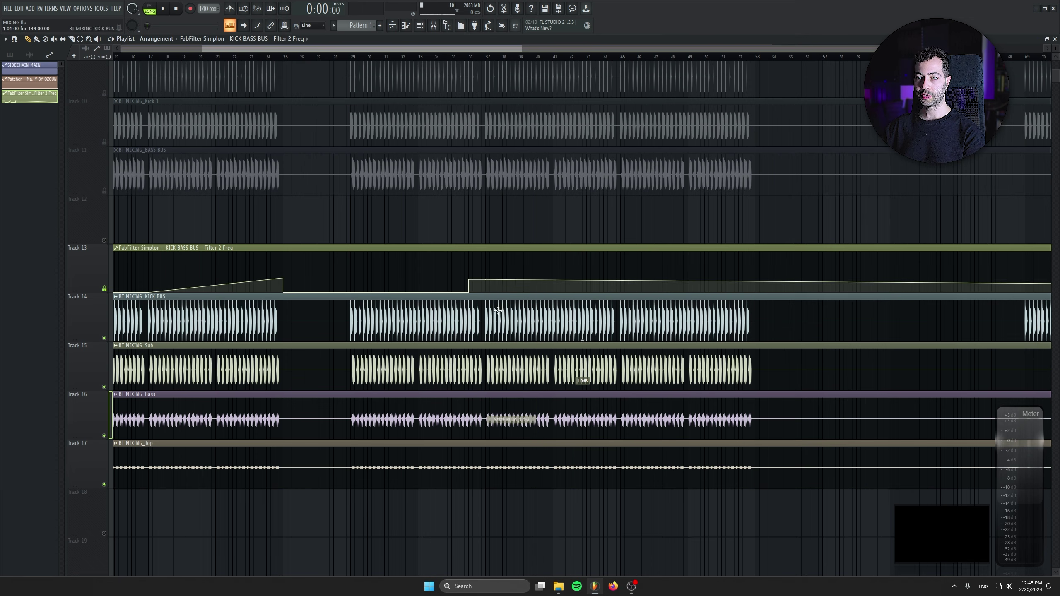
right_click(486, 293)
Add the same one-bar filter rise at bar 44 with the copied value, returning to minimum at bar 45
right_click(603, 293)
right_click(604, 280)
right_click(621, 279)
right_click(621, 280)
left_click(651, 417)
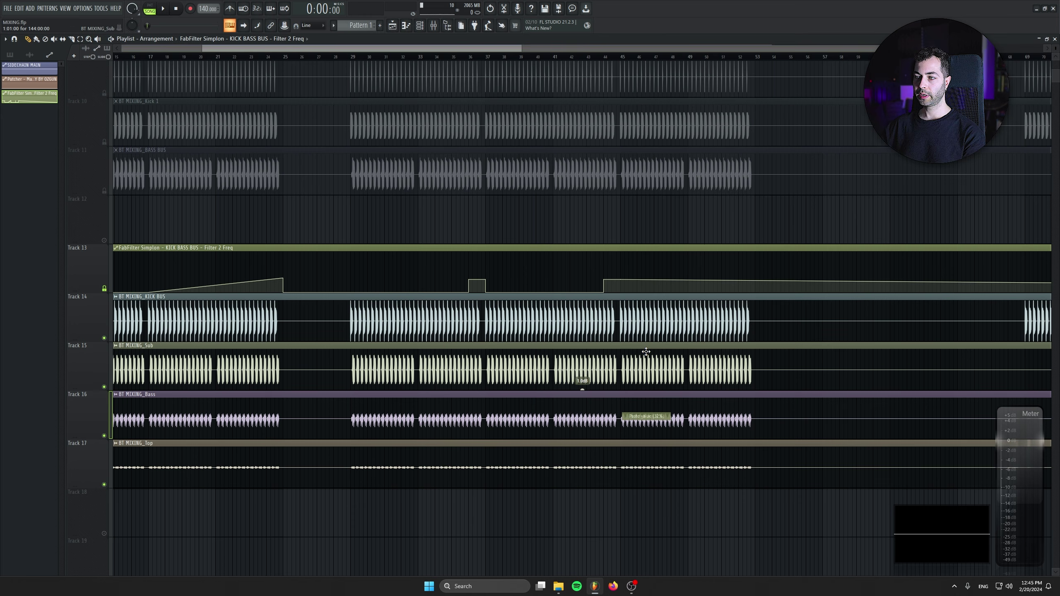
right_click(620, 292)
Add another one-bar filter rise at bar 52 using the copied value, ending at bar 53
left_click_drag(697, 288, 465, 311)
right_click(448, 312)
left_click(483, 451)
right_click(469, 311)
right_click(469, 311)
right_click(465, 312)
left_click(485, 449)
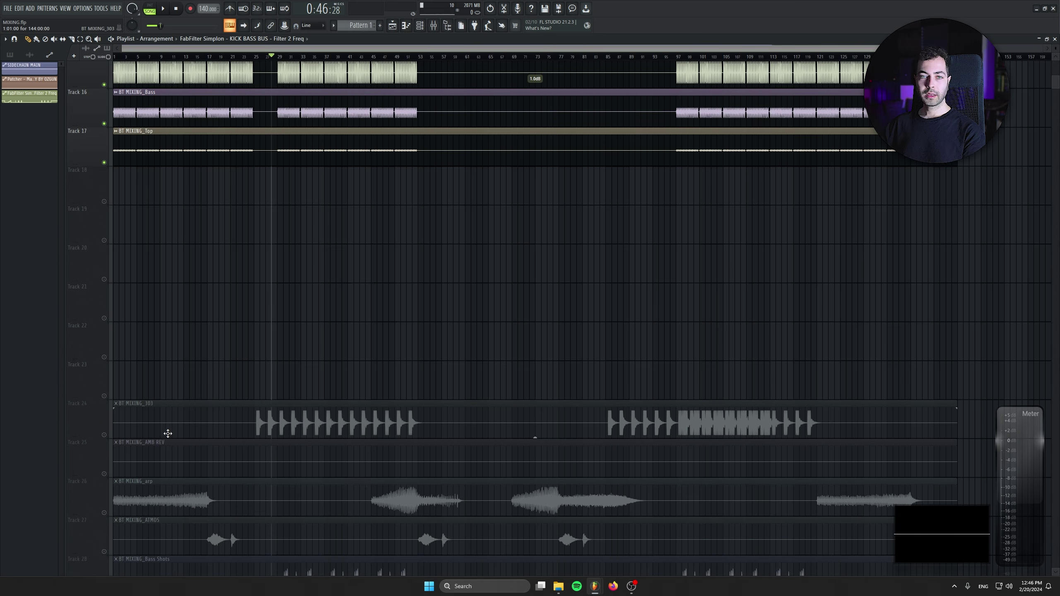
Bring the DRUM BUS stem to Track 18 below the Top stem, unmute the track and save the project
scroll(199, 438, "down", 5)
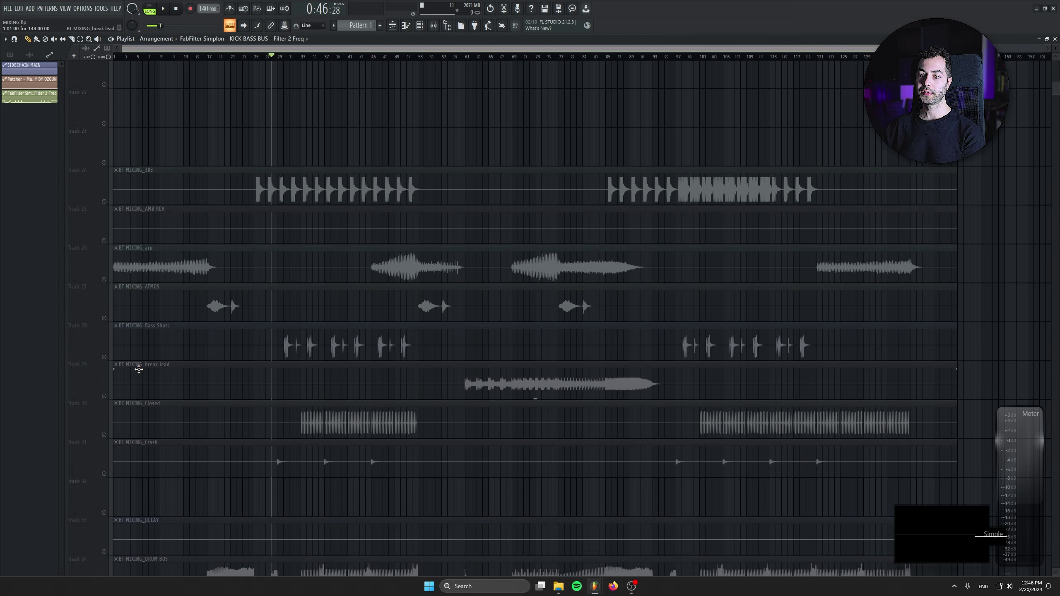
scroll(138, 369, "down", 7)
scroll(91, 310, "up", 16)
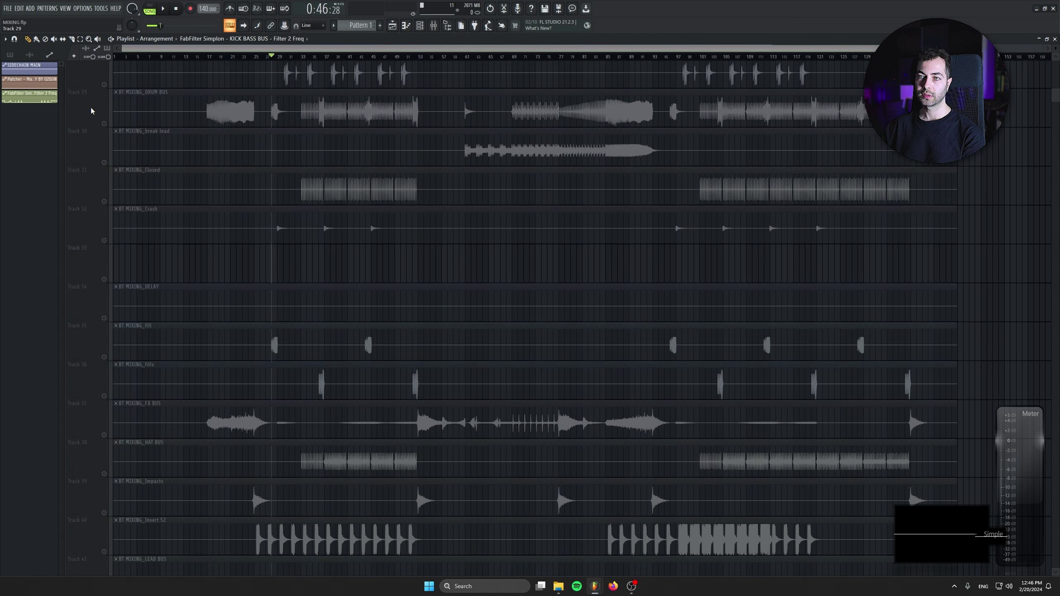
left_click(104, 258)
key("ctrl+s")
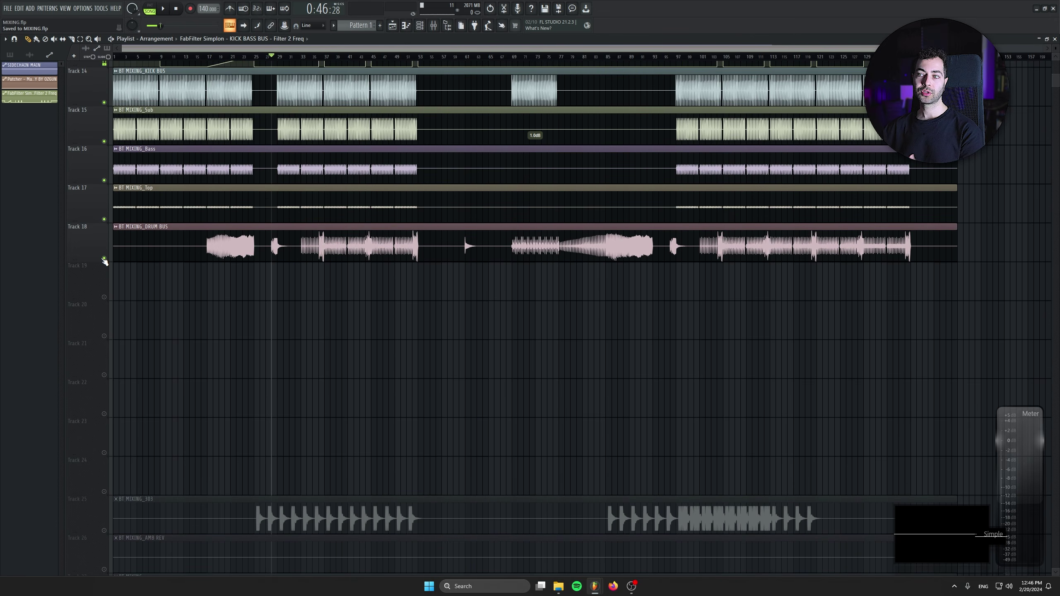
Set the playback position to bar 34, open the DRUM BUS clip's mixer track and add Fruity Limiter to its first slot
scroll(294, 322, "up", 5)
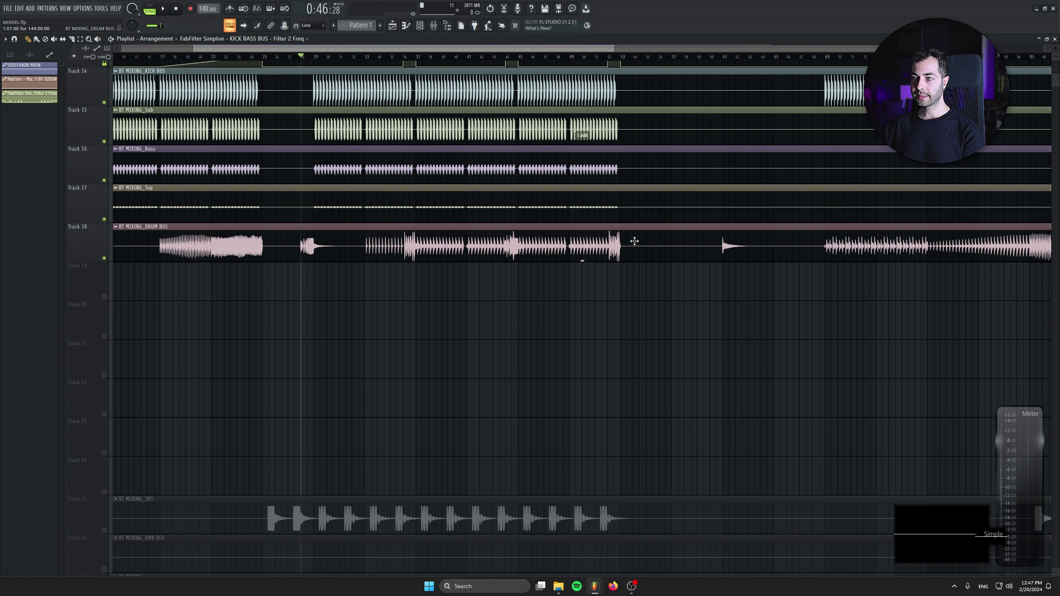
scroll(444, 288, "down", 5)
scroll(329, 280, "up", 6)
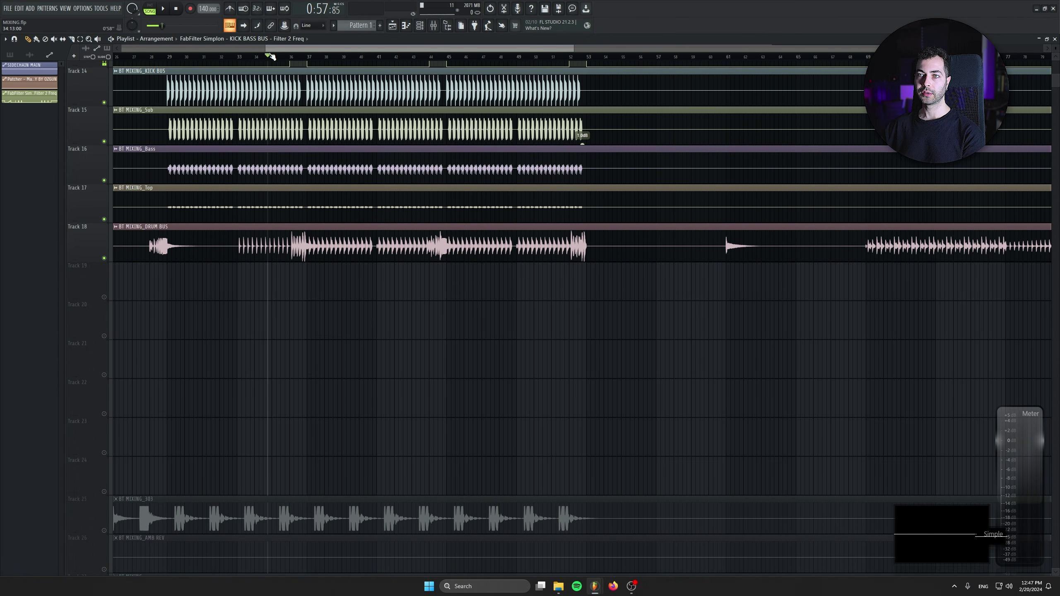
scroll(272, 56, "up", 5)
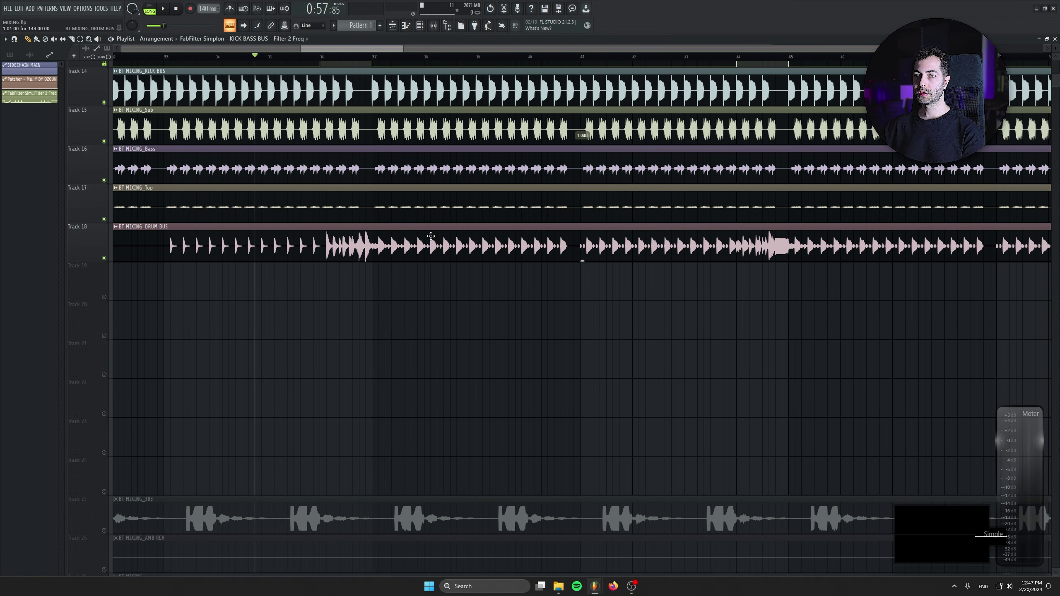
double_click(431, 236)
double_click(229, 55)
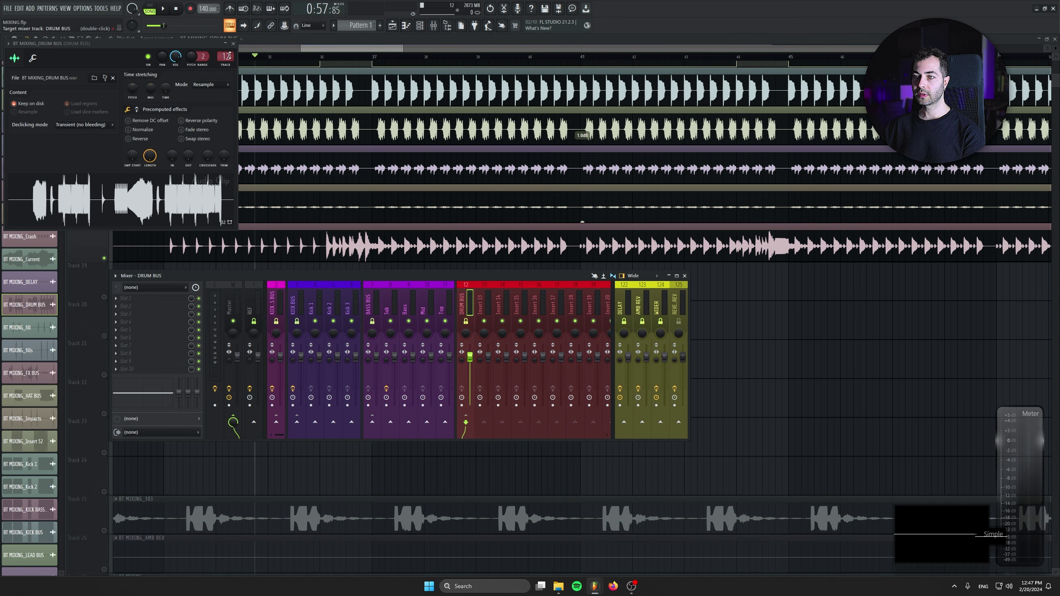
left_click(124, 297)
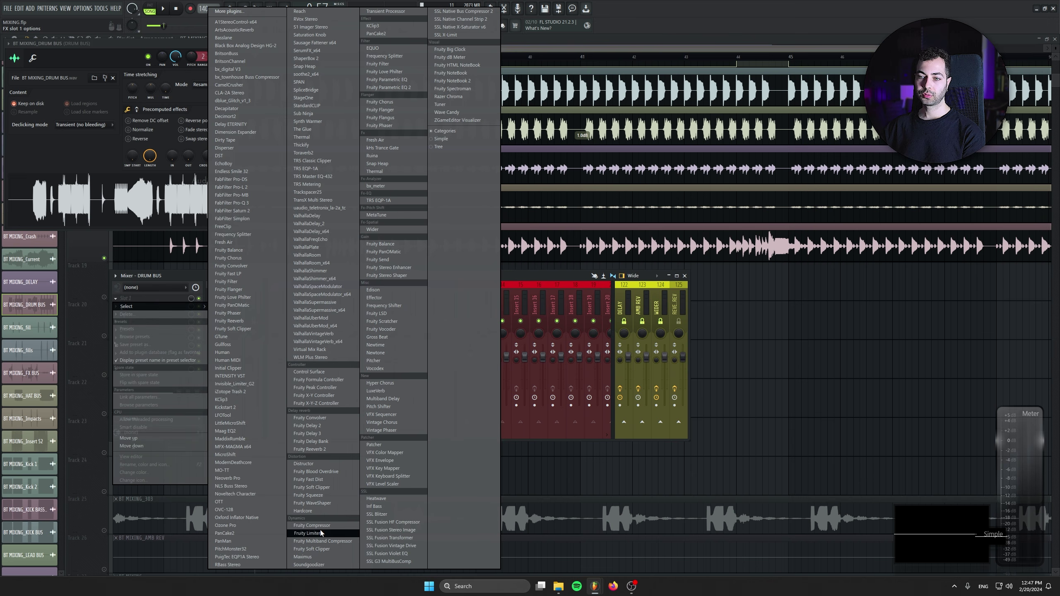
left_click(308, 533)
left_click(233, 44)
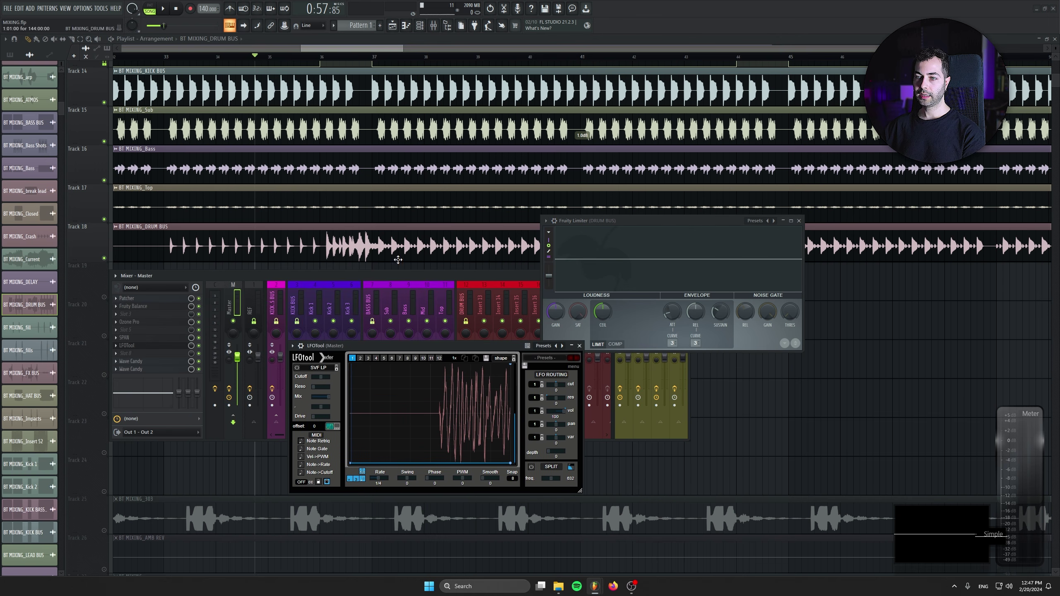
Arrange the mixer and the Master's LFOTool window so they sit beside Fruity Limiter with the DRUM BUS track in view
left_click_drag(391, 275, 421, 328)
scroll(413, 272, "down", 3)
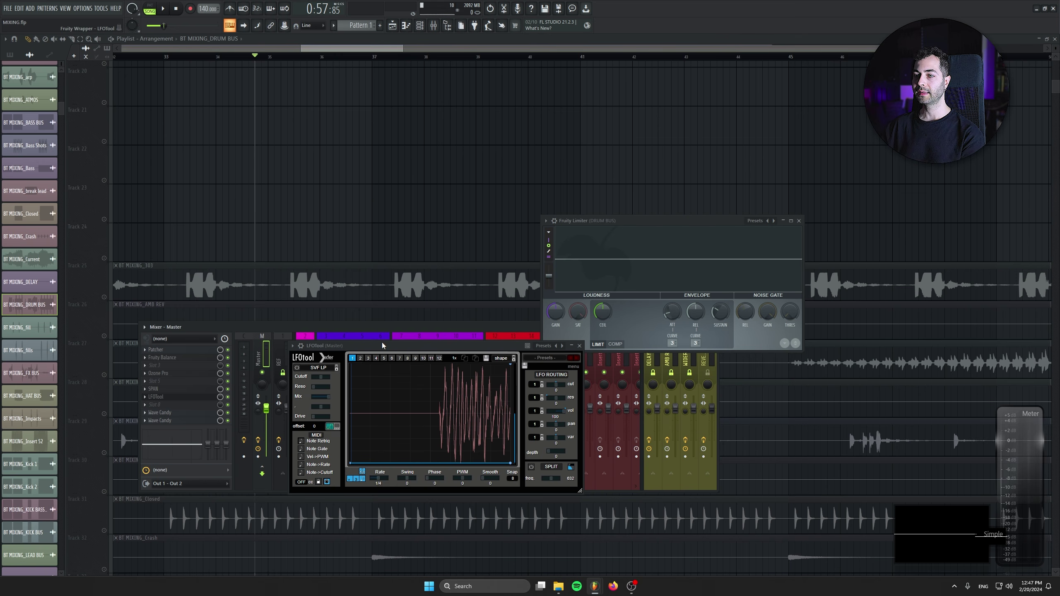
left_click_drag(382, 346, 238, 211)
left_click_drag(329, 209, 350, 252)
scroll(388, 180, "up", 4)
scroll(346, 172, "up", 4)
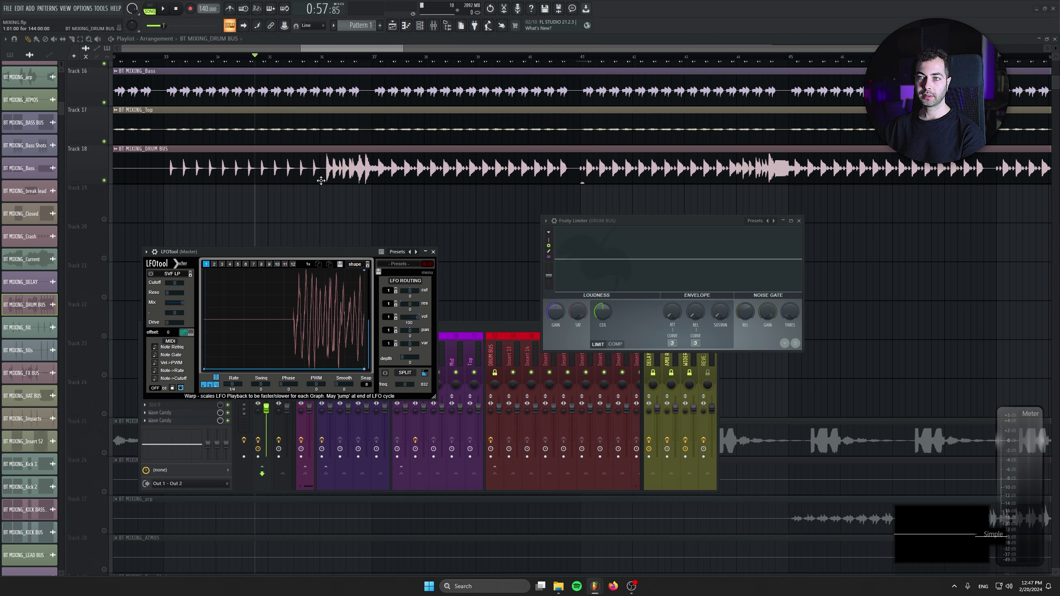
Play the song, solo the DRUM BUS track and lower Fruity Limiter's ceiling to catch the drum peaks
key("space")
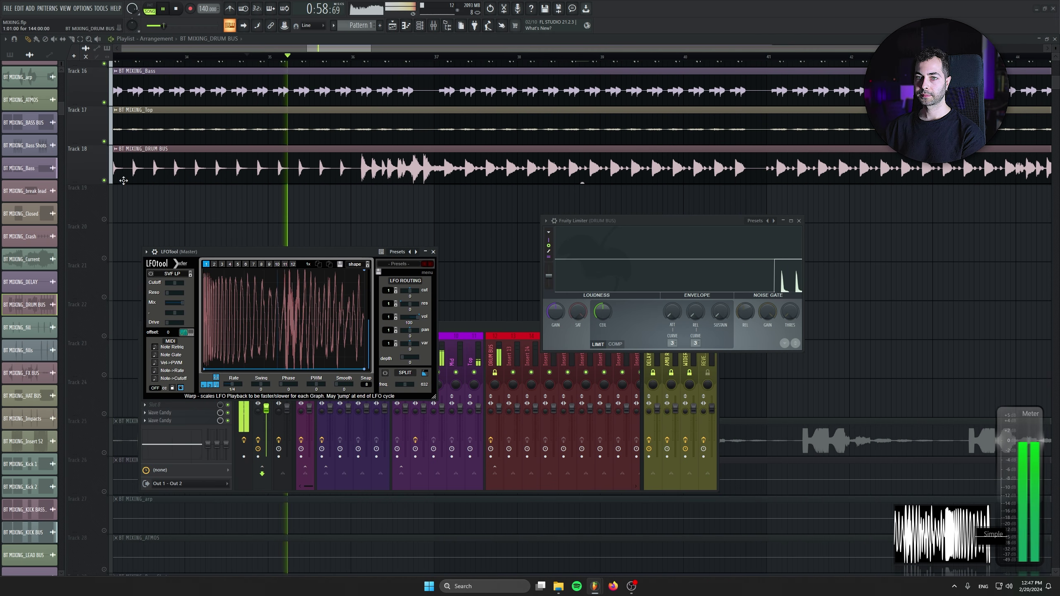
right_click(104, 180)
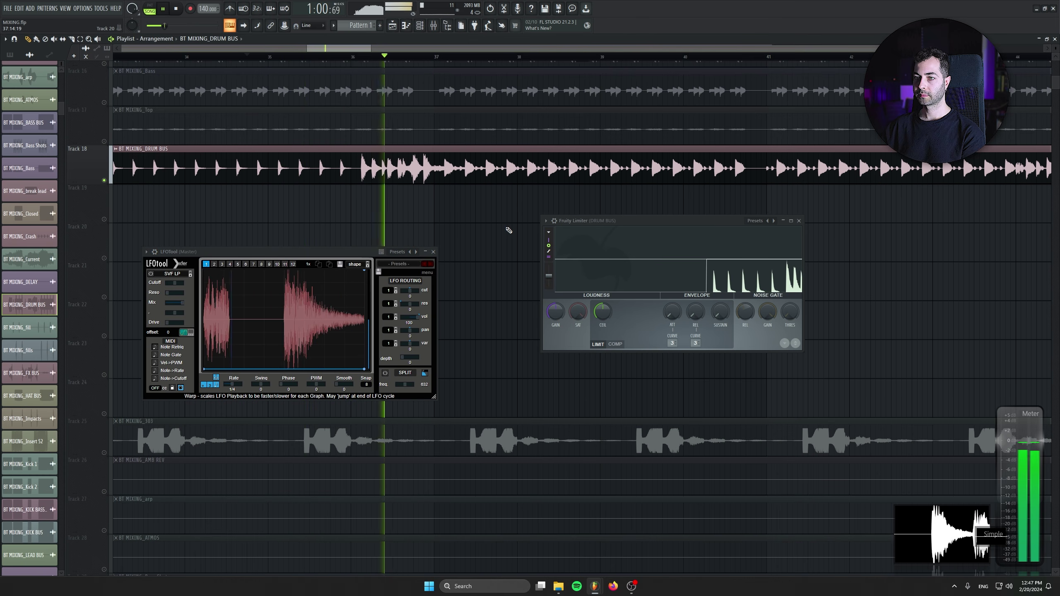
mouse_move(607, 318)
left_mouse_down()
mouse_move(607, 339)
mouse_move(603, 315)
left_mouse_up()
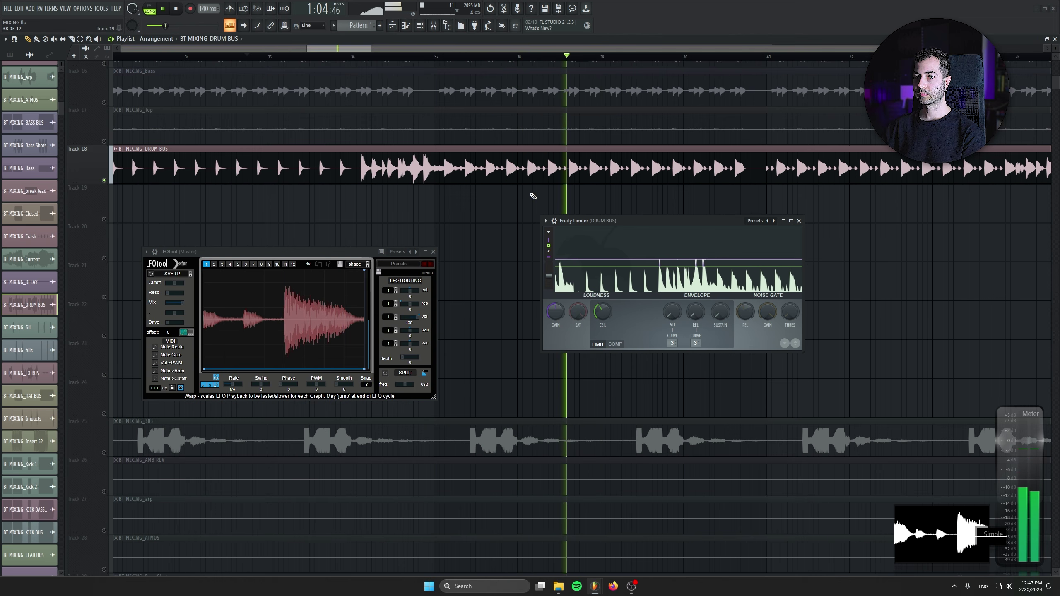
Compare the drums with Fruity Limiter off and on, replay the fill from bar 44 and stop playback
mouse_move(773, 243)
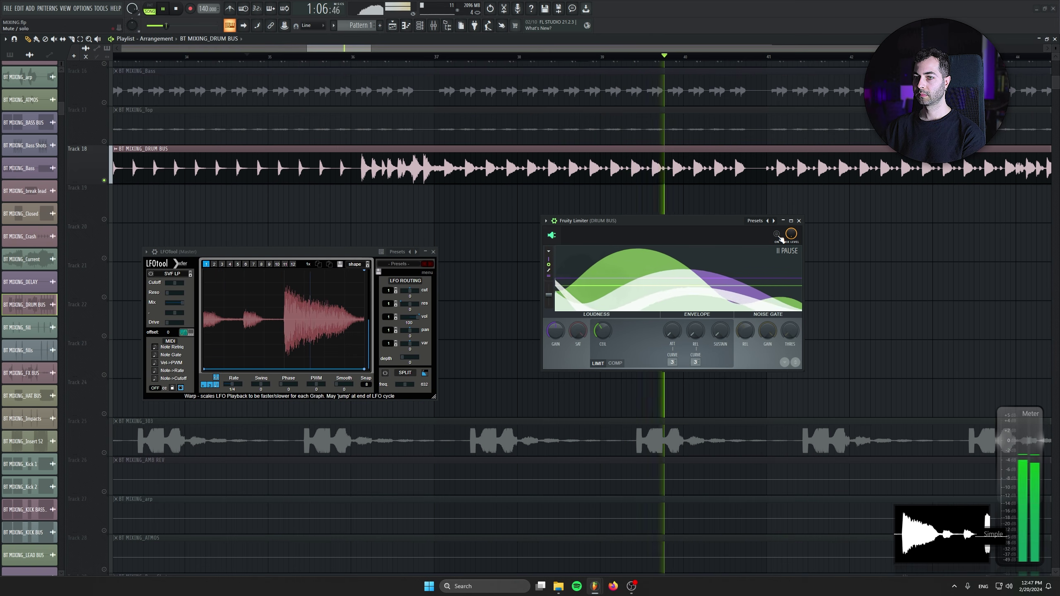
left_click(777, 235)
scroll(605, 181, "down", 2)
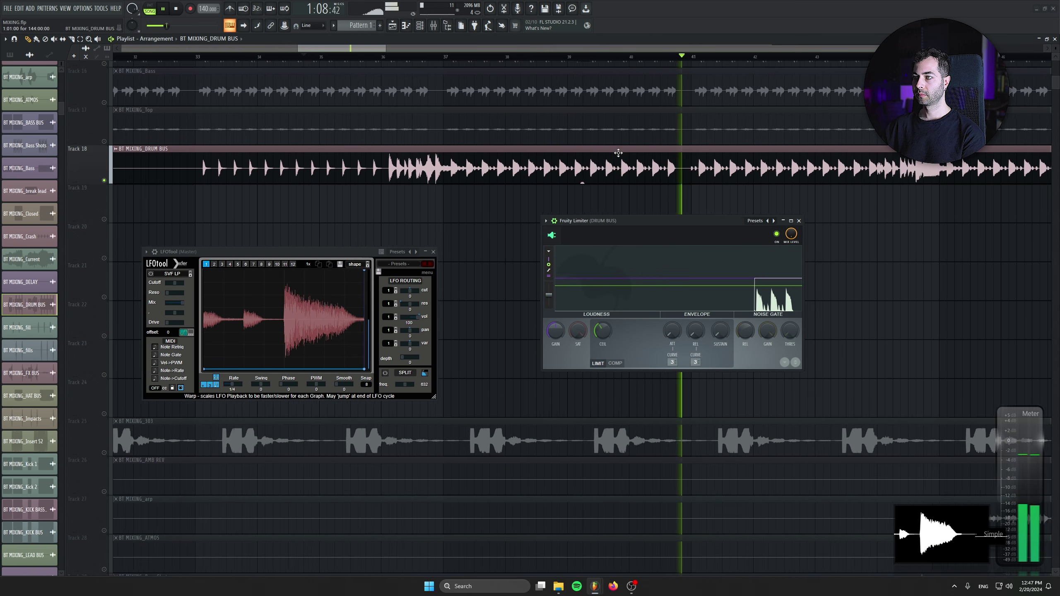
left_click_drag(618, 154, 333, 130)
left_click(592, 58)
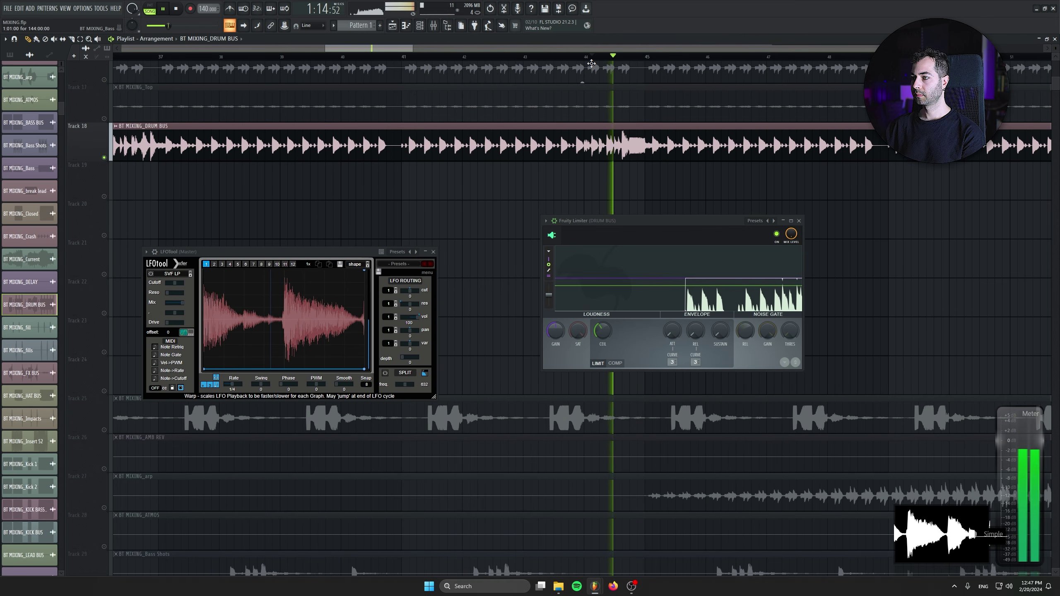
key("space")
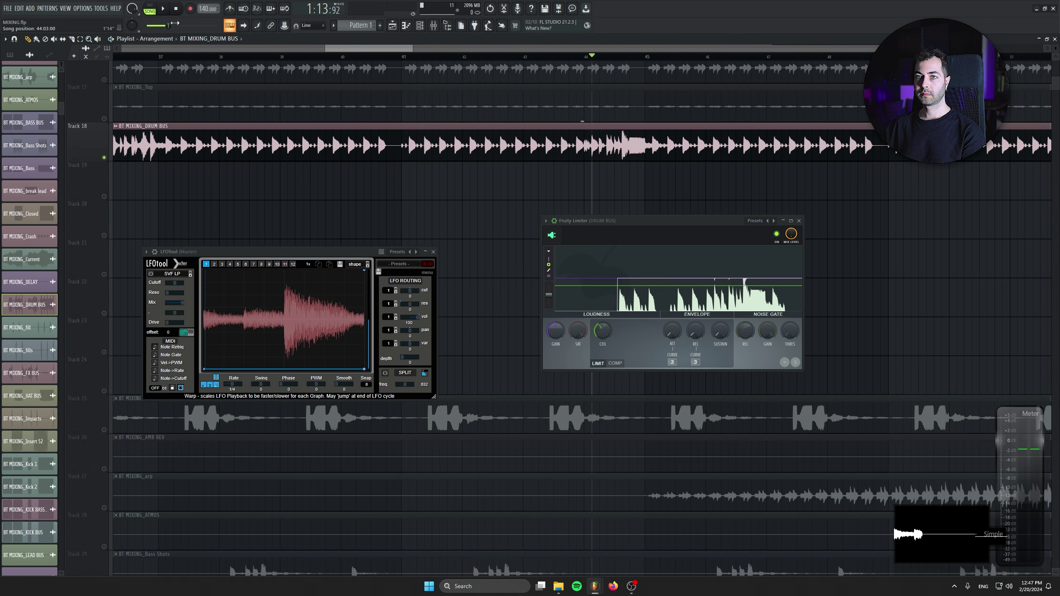
Close the LFOTool and Fruity Limiter windows so the whole arrangement can be seen
left_click(434, 252)
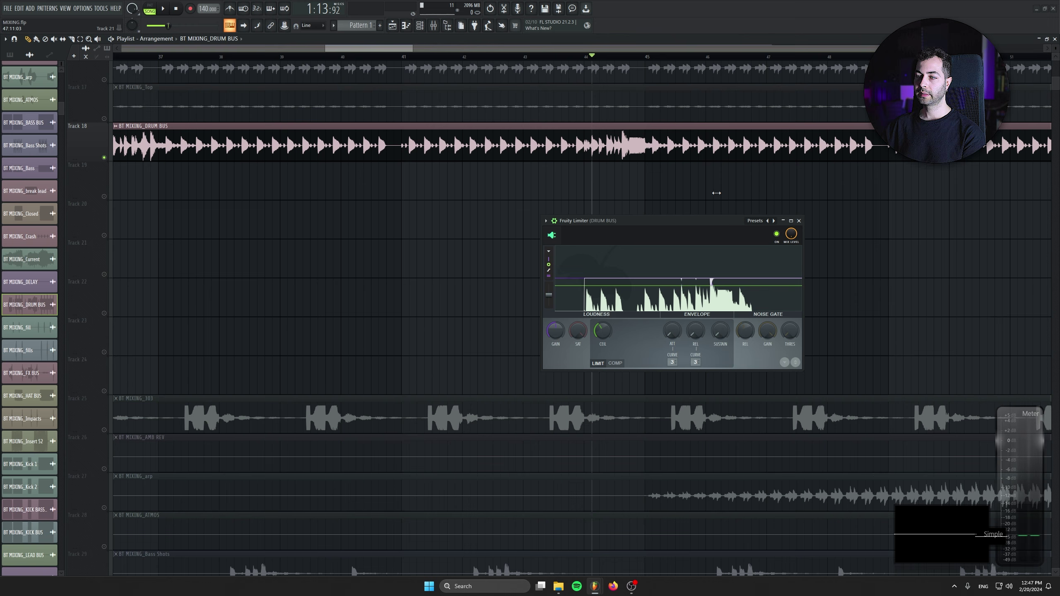
left_click(799, 220)
scroll(433, 293, "down", 5)
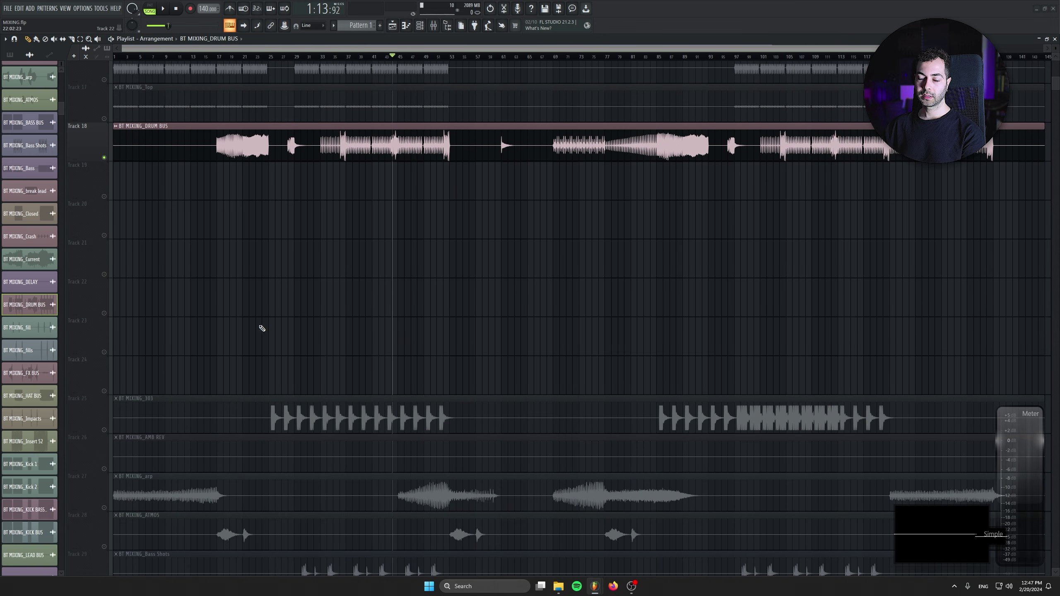
Move the Closed track up so it sits directly beneath the DRUM BUS track
scroll(262, 328, "down", 4)
scroll(168, 354, "down", 4)
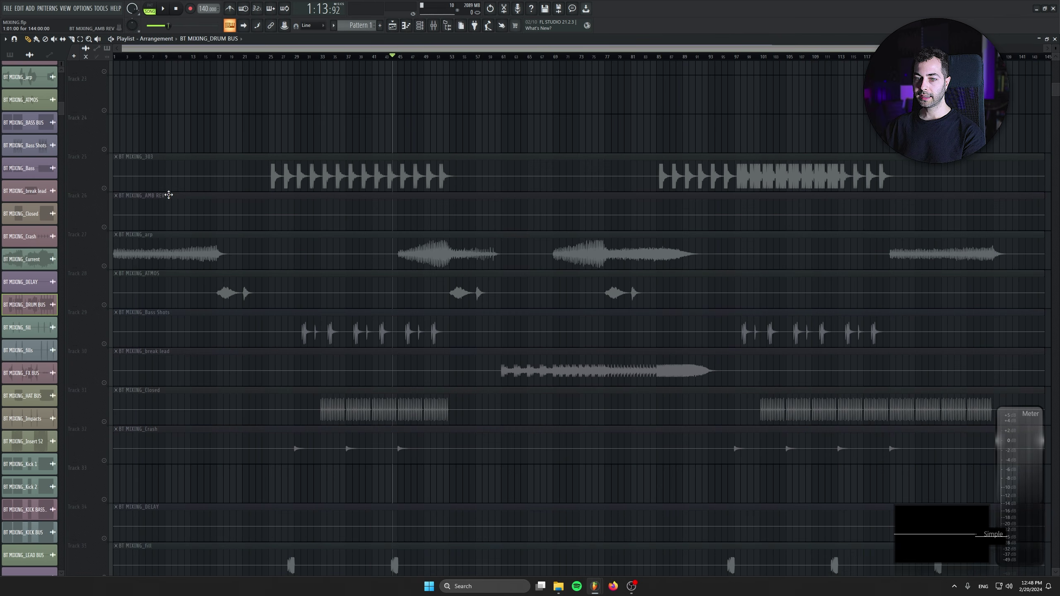
left_click_drag(97, 404, 97, 167)
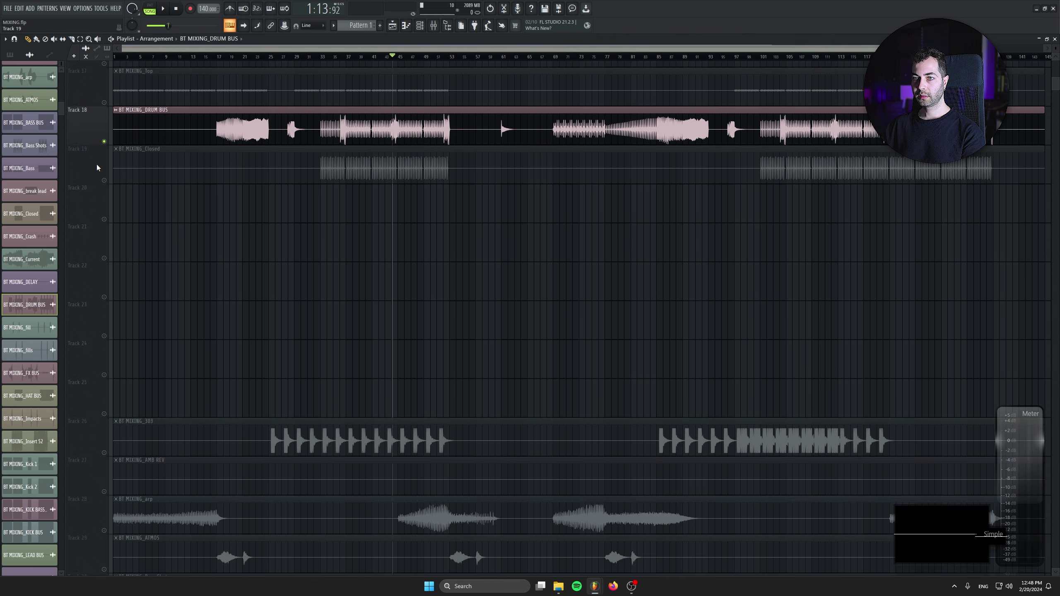
Delete the silent clip between the 303 and arp clips
scroll(176, 376, "down", 4)
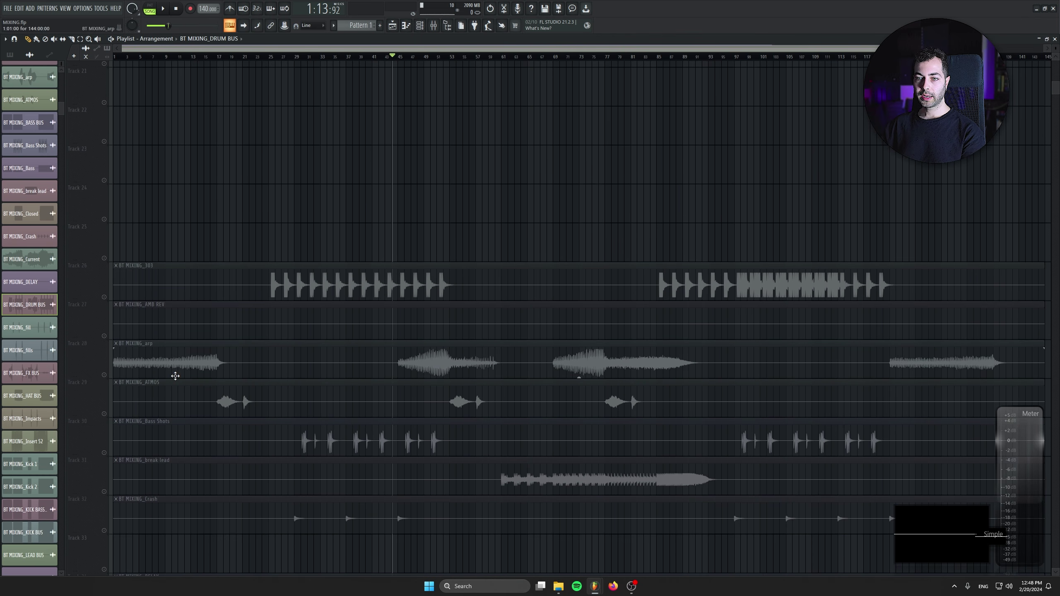
right_click(121, 324)
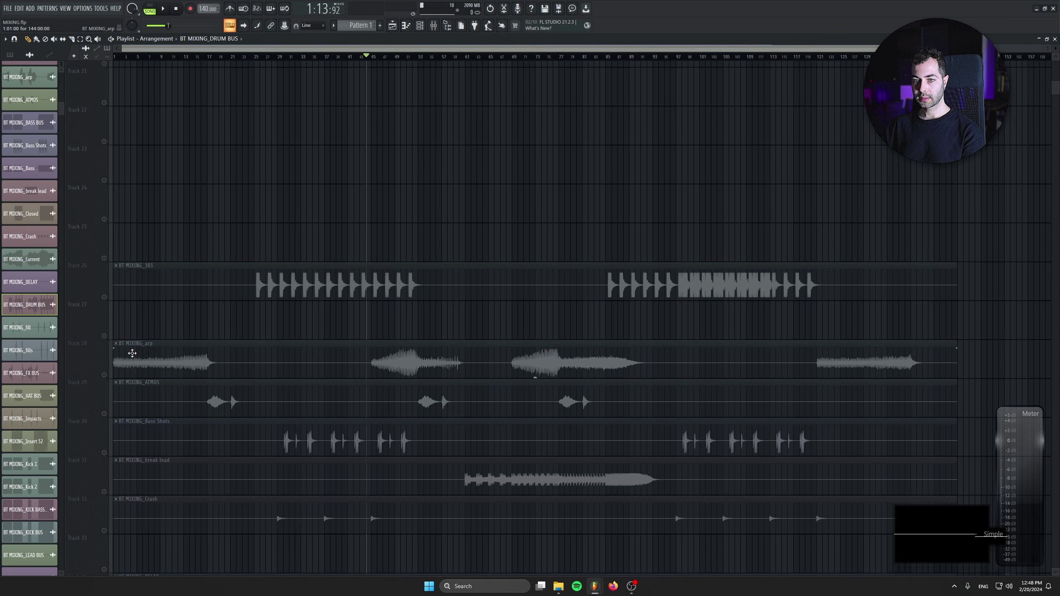
Move the Crash and HAT BUS tracks up to join the drum tracks beneath DRUM BUS
scroll(184, 426, "down", 4)
left_click_drag(101, 358, 111, 288)
scroll(228, 366, "down", 14)
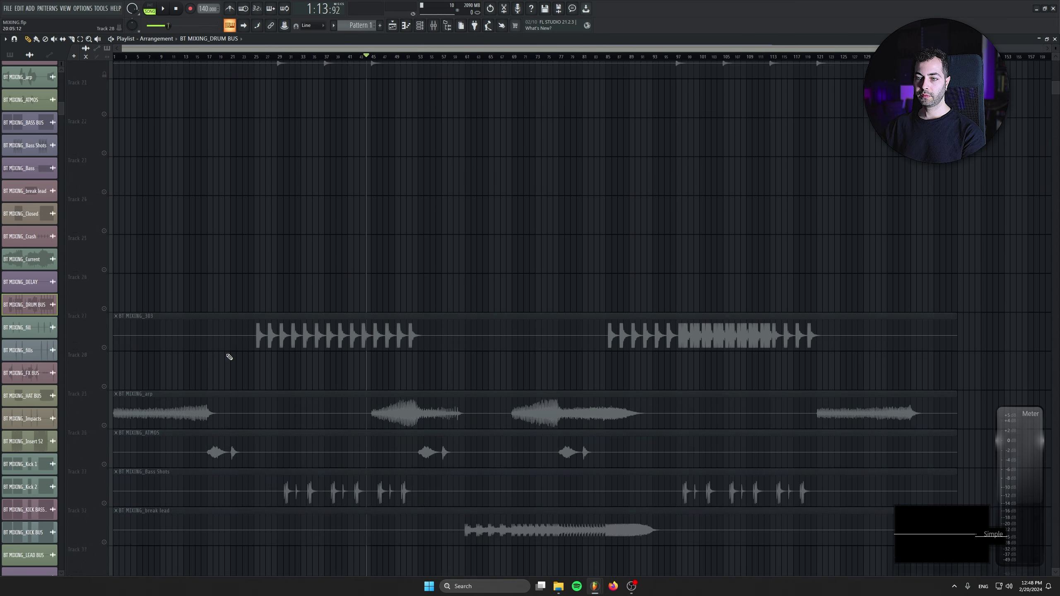
scroll(254, 382, "down", 2)
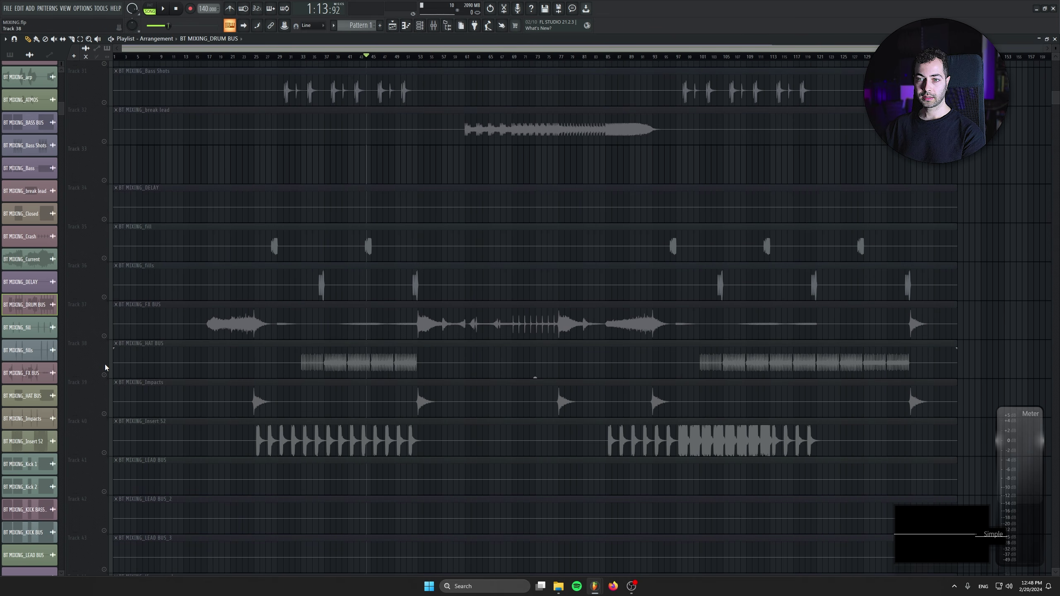
left_click_drag(103, 366, 99, 237)
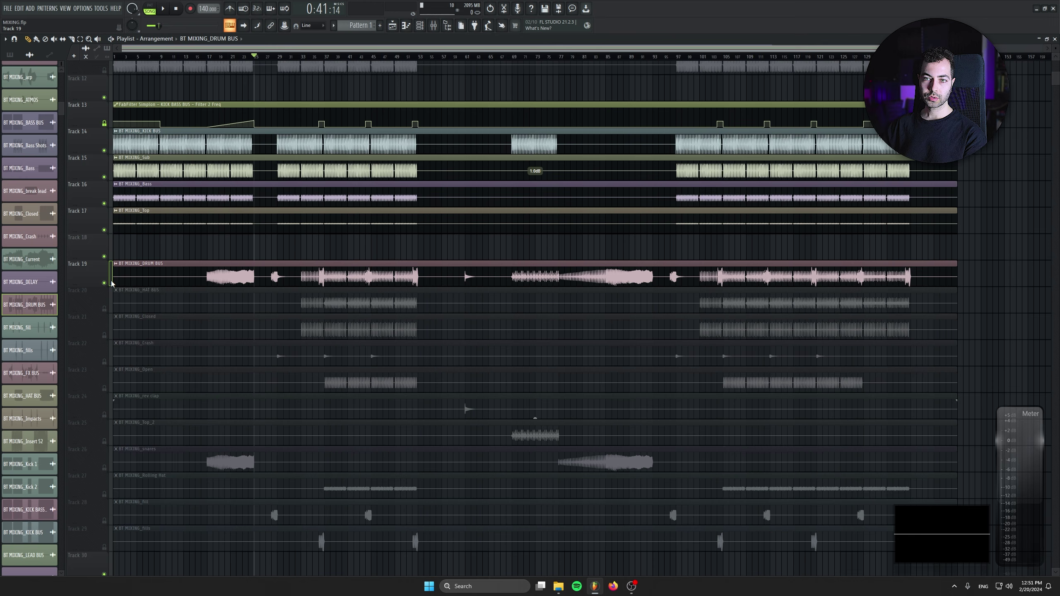
Group the individual drum tracks, from HAT BUS to the fills, under the DRUM BUS track and collapse the group
scroll(159, 379, "down", 6)
scroll(147, 294, "up", 4)
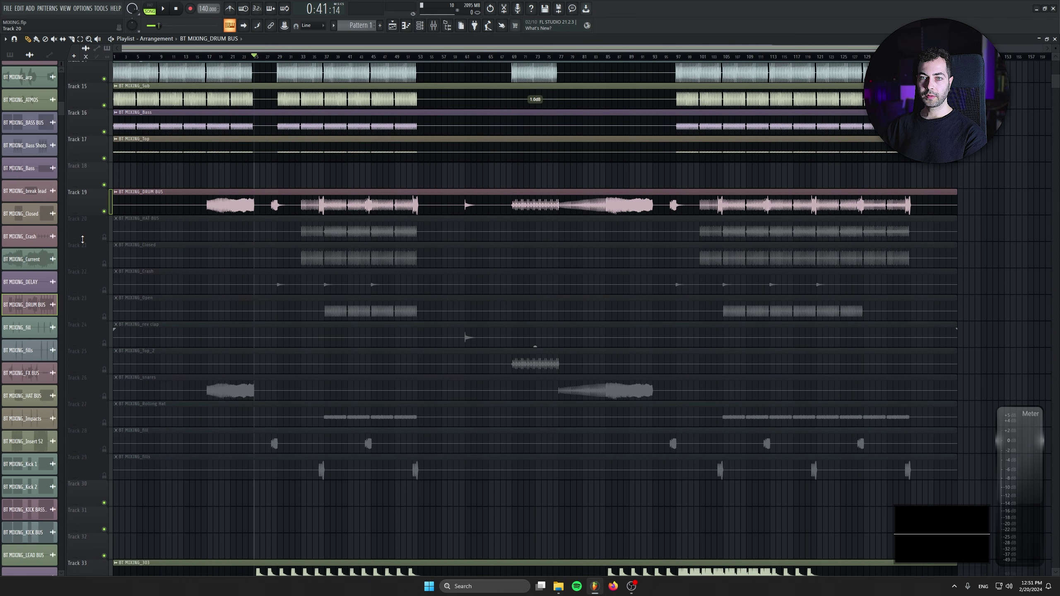
key("shift+g")
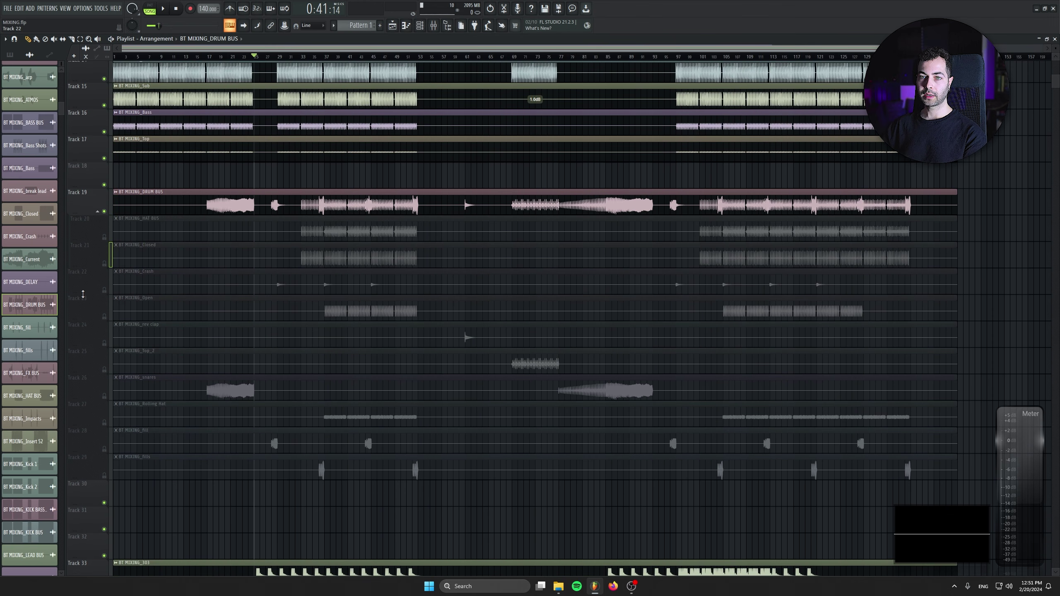
left_click(84, 346)
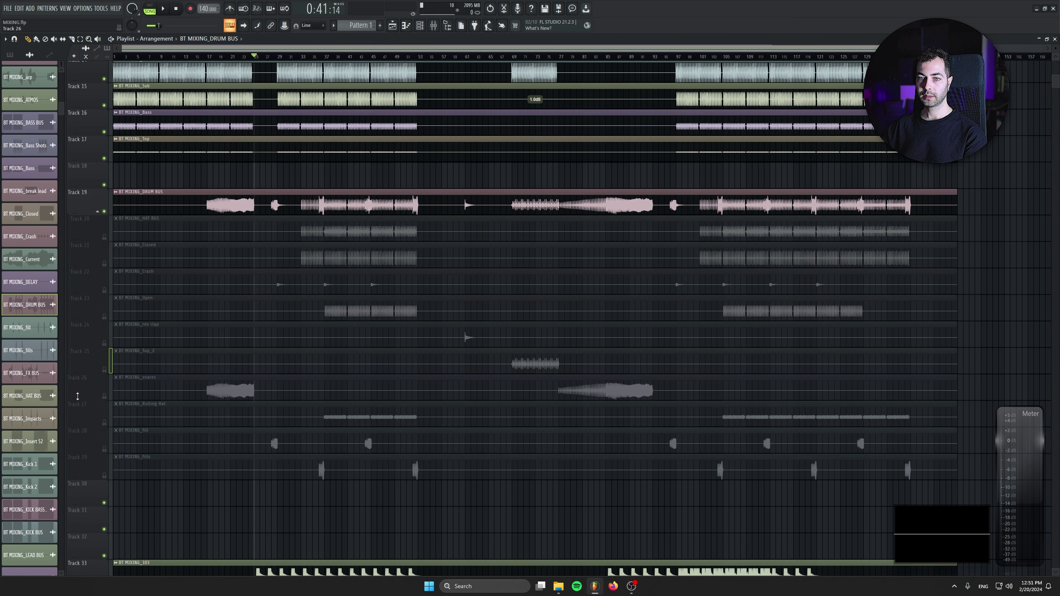
key("shift+g")
key("shift+g")
left_click(99, 212)
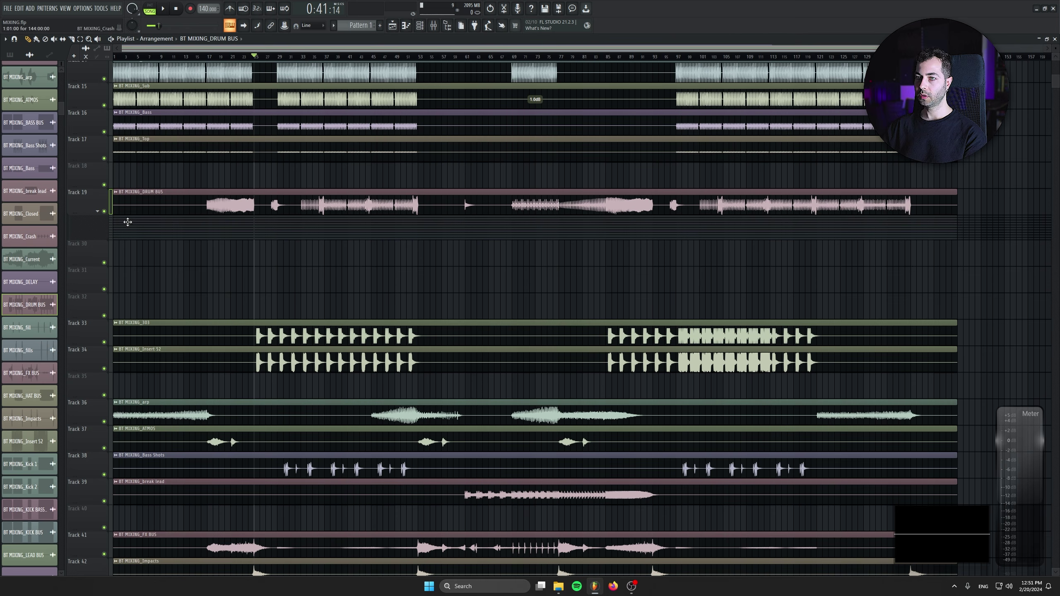
Solo the 303 track and fold the Insert 52 track into a collapsed group beneath it
scroll(198, 303, "up", 5)
scroll(268, 343, "down", 8)
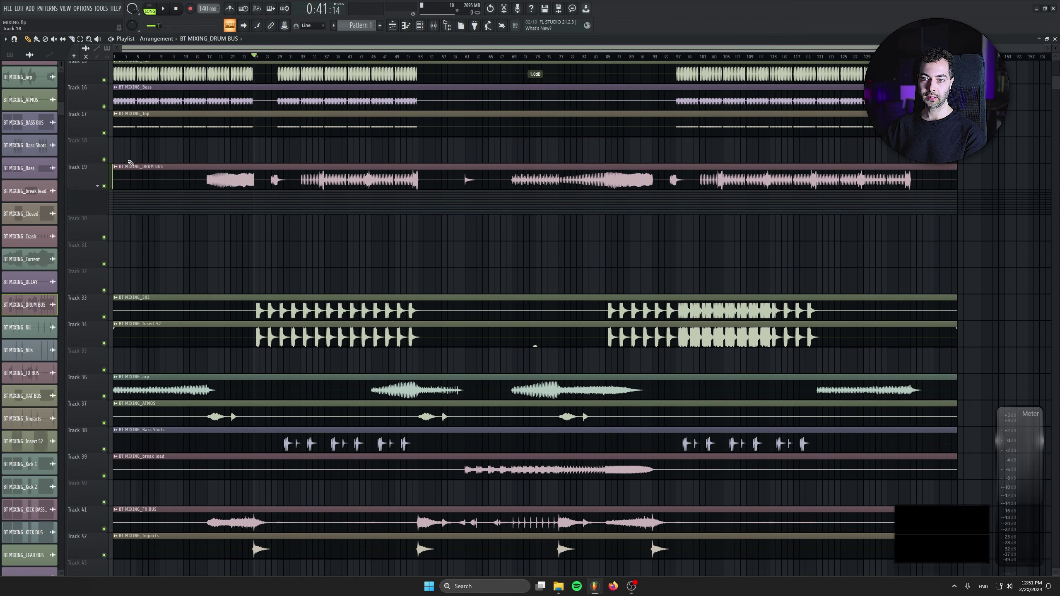
right_click(104, 320)
scroll(182, 307, "up", 2)
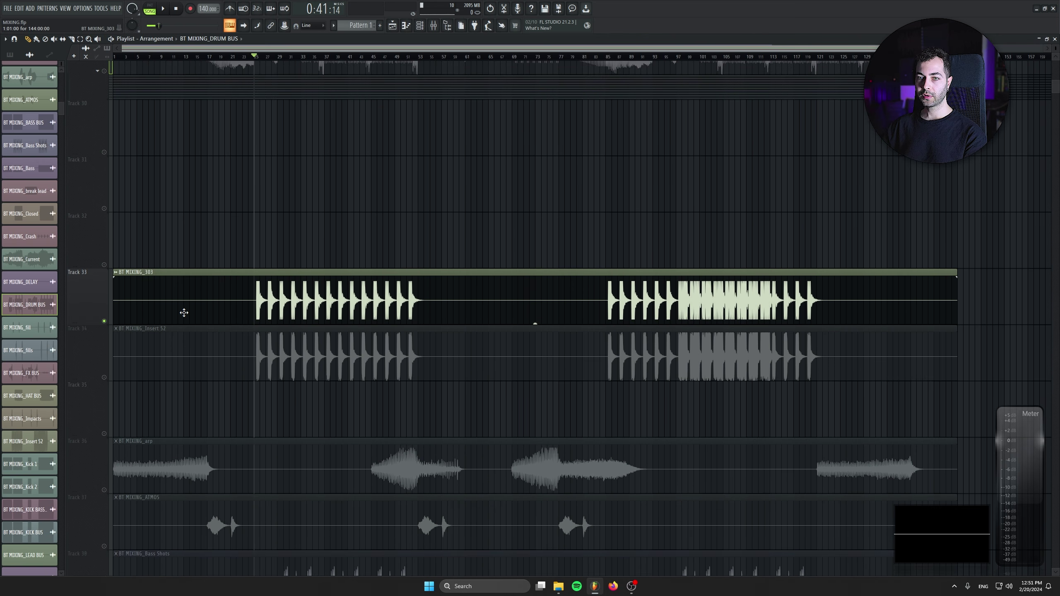
scroll(265, 360, "up", 5)
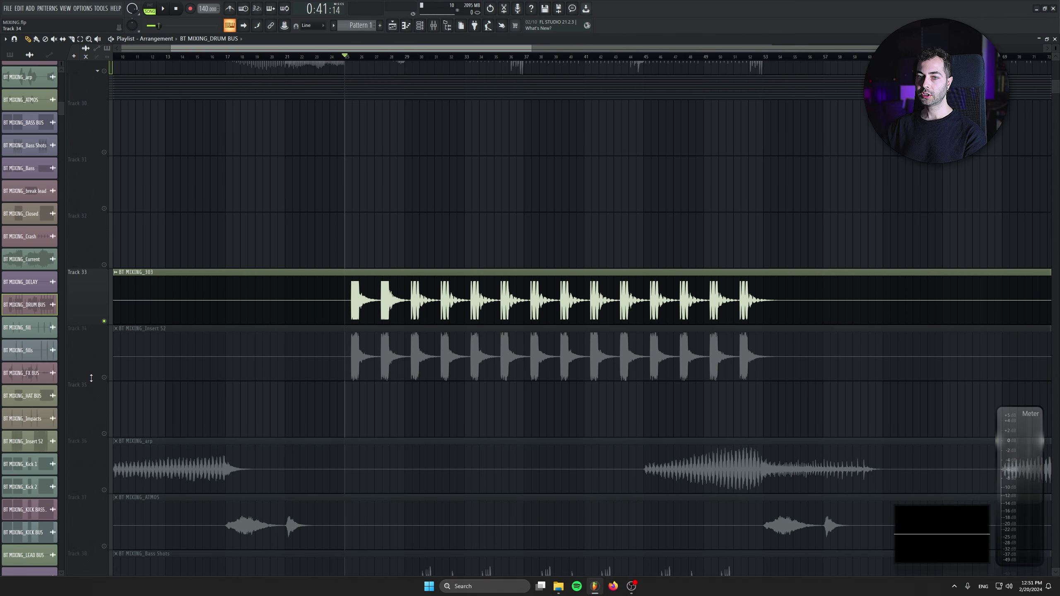
scroll(213, 372, "down", 5)
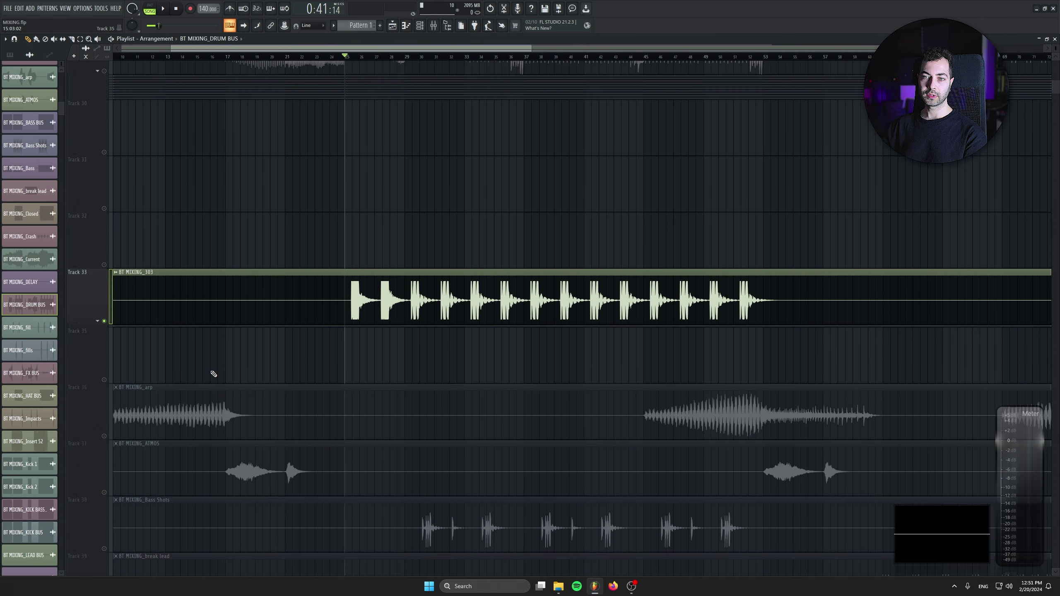
Find the SYNTH BUS track near the end of the playlist and move it up beneath the 303 track
scroll(275, 413, "down", 4)
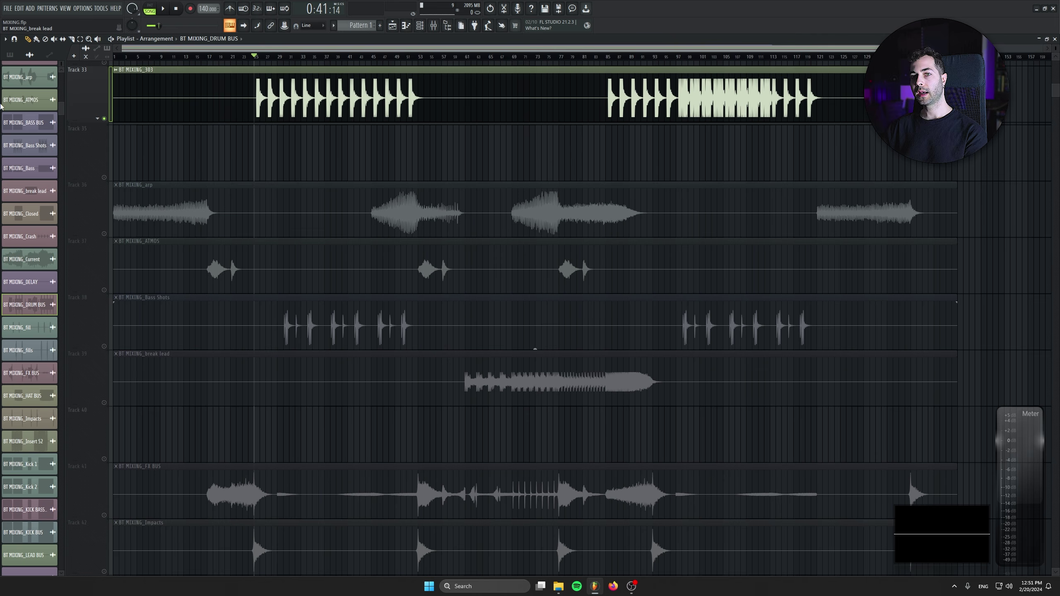
scroll(289, 258, "up", 1)
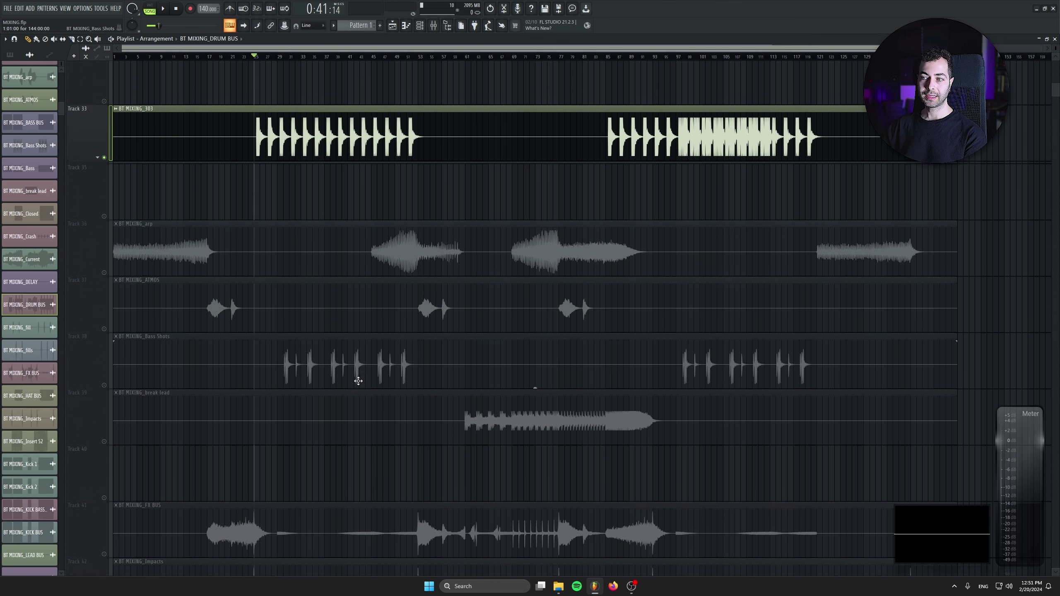
scroll(359, 381, "down", 8)
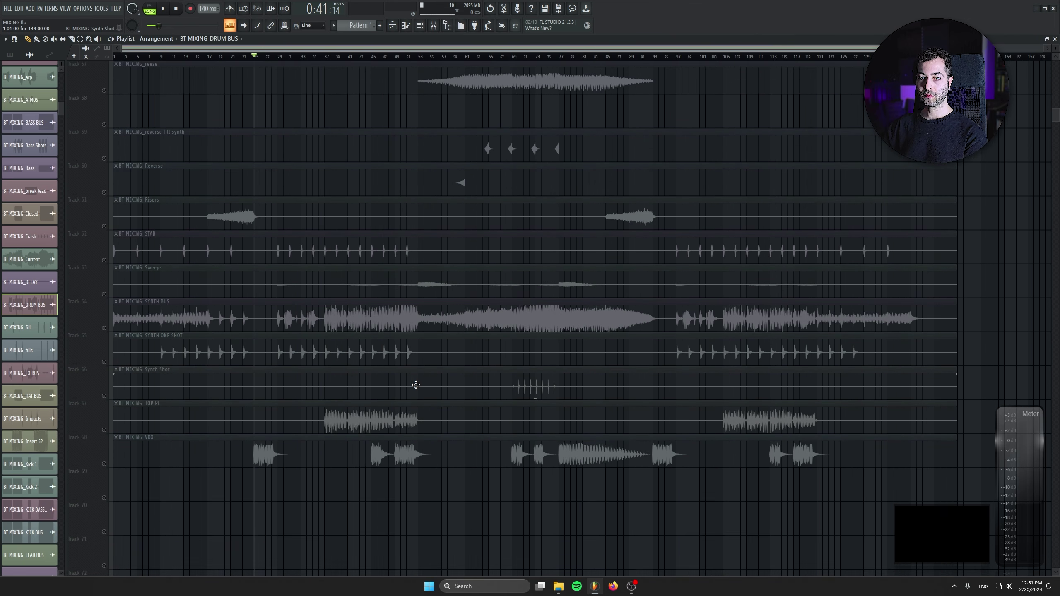
scroll(99, 319, "up", 14)
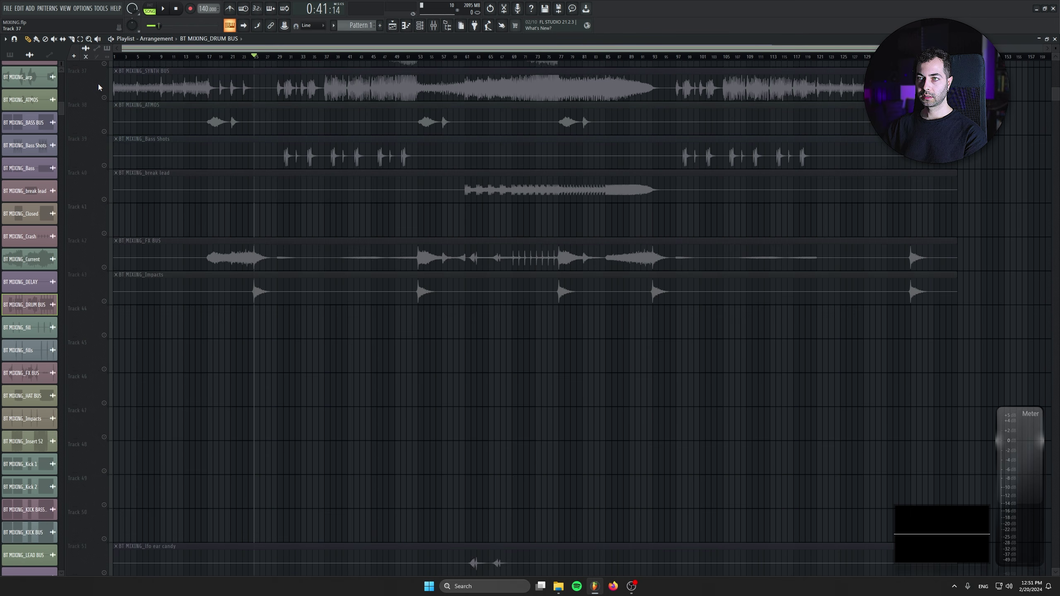
scroll(99, 350, "down", 6)
scroll(98, 523, "up", 1)
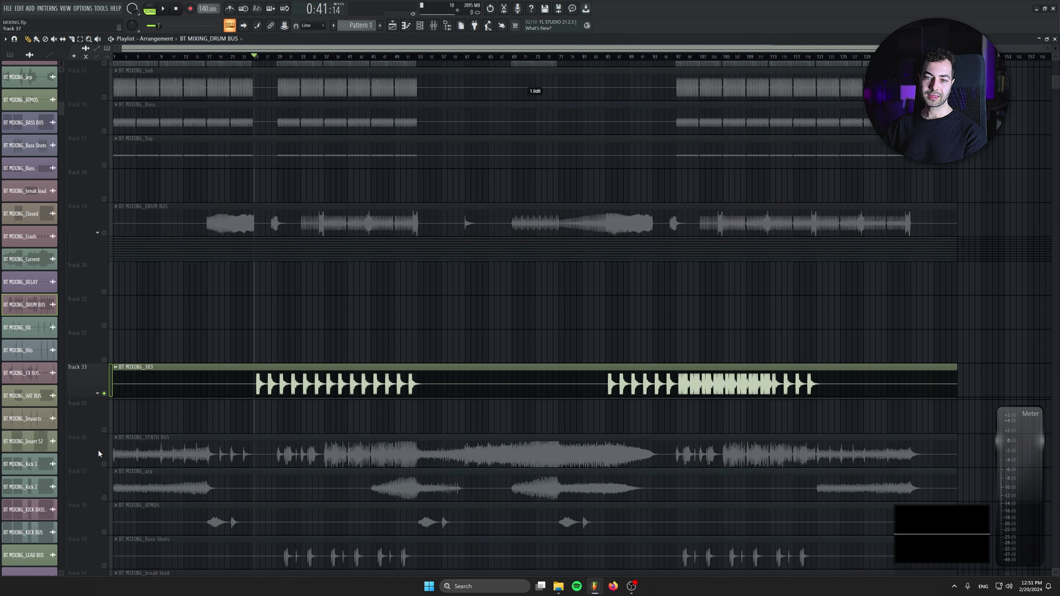
scroll(125, 384, "down", 2)
scroll(126, 384, "up", 3)
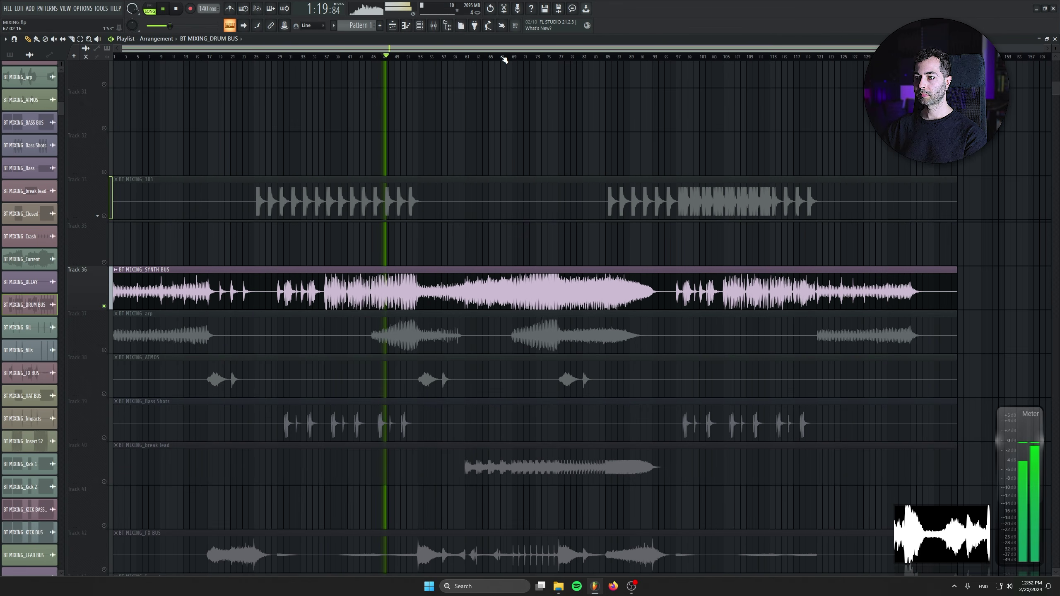
Audition the soloed SYNTH BUS in the break, build-up and second drop, and stop playback
left_click(512, 56)
left_click(547, 51)
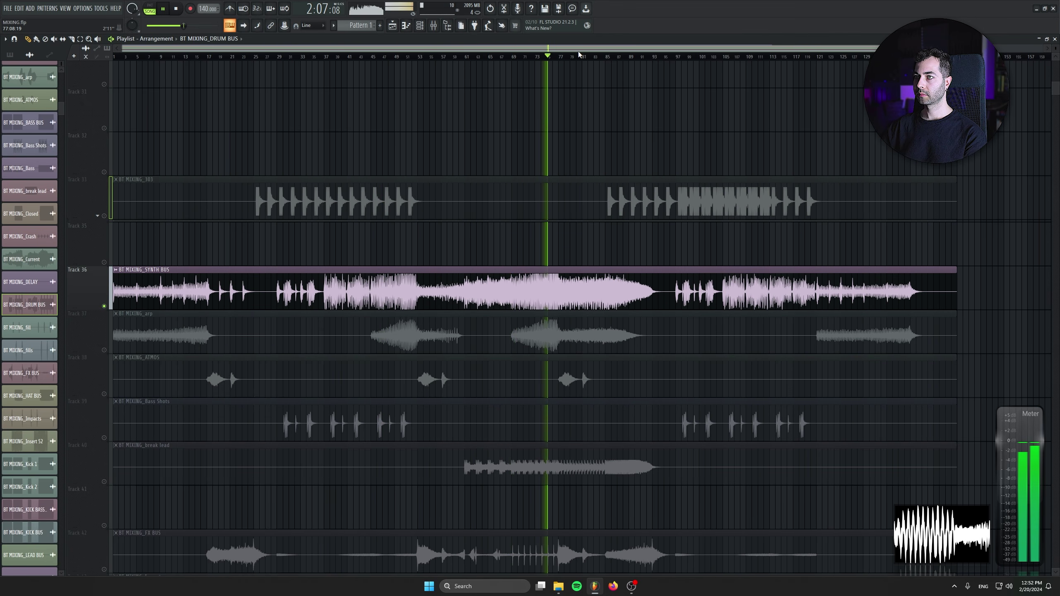
left_click(627, 54)
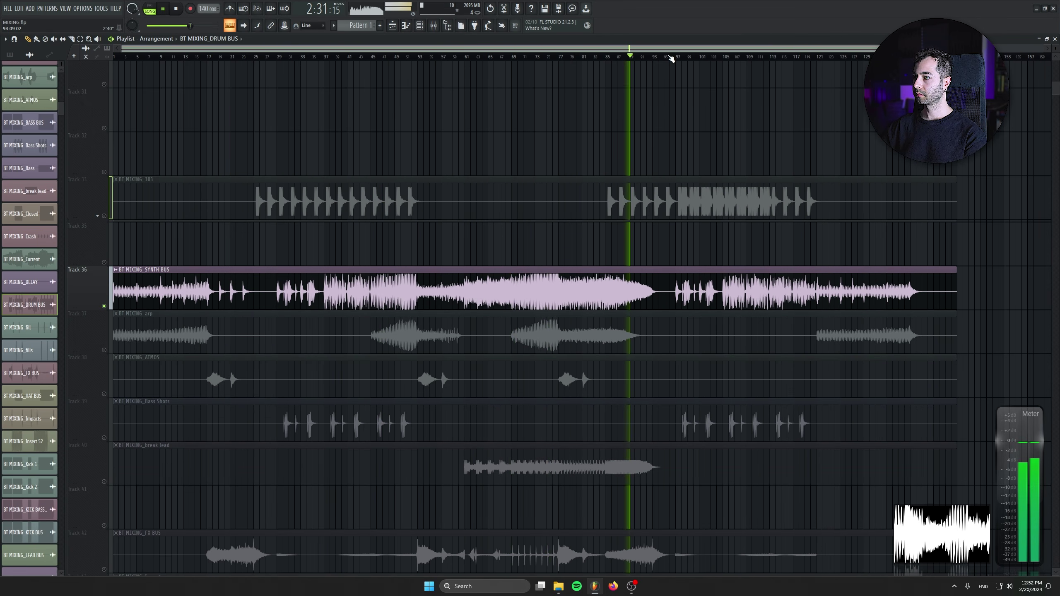
left_click(726, 54)
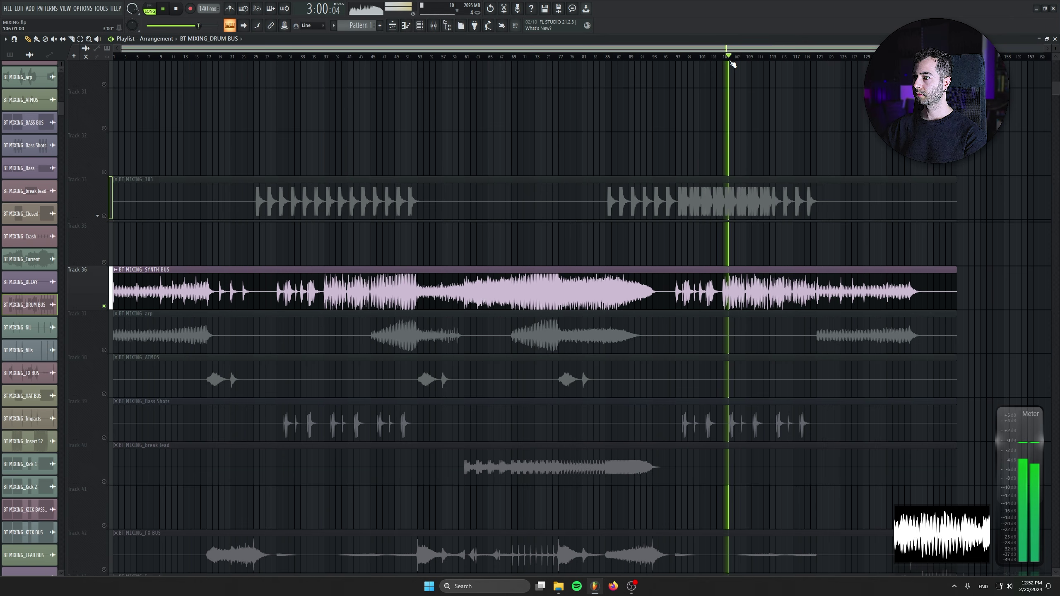
left_click(812, 56)
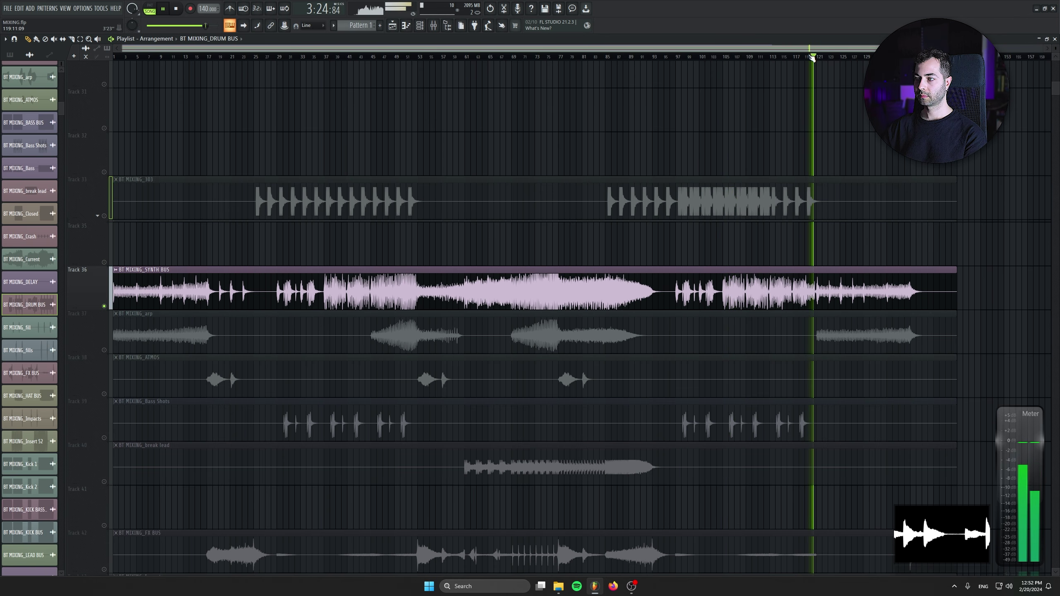
key("space")
Insert an empty track at SYNTH BUS and shift it down below the arp track
right_click(97, 267)
left_click(109, 434)
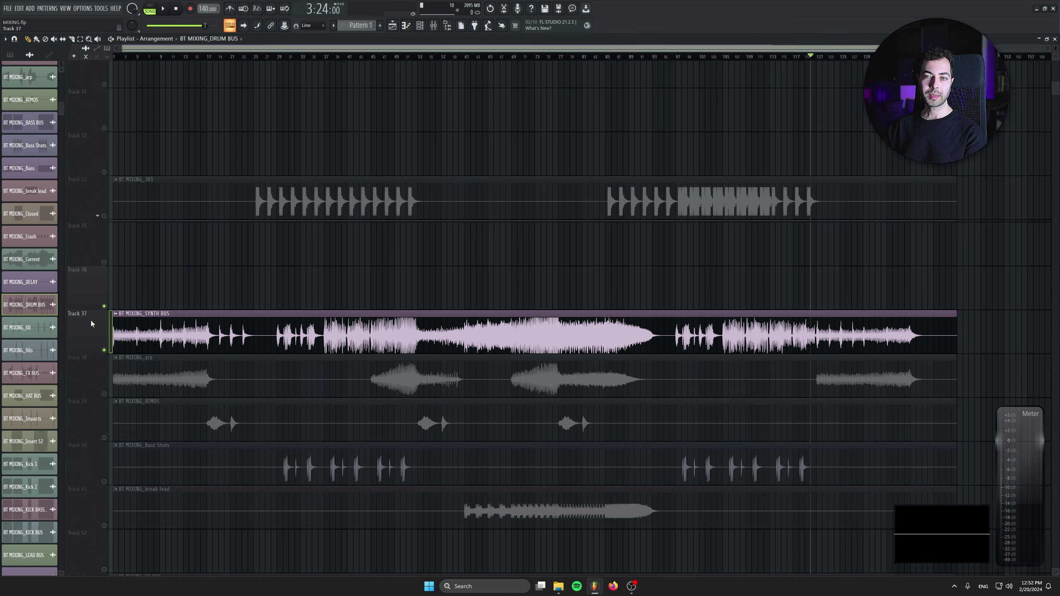
scroll(91, 324, "up", 1)
scroll(100, 379, "up", 1)
Solo the arp track with playback set to bar 75, and move the break lead track directly beneath arp
right_click(104, 350)
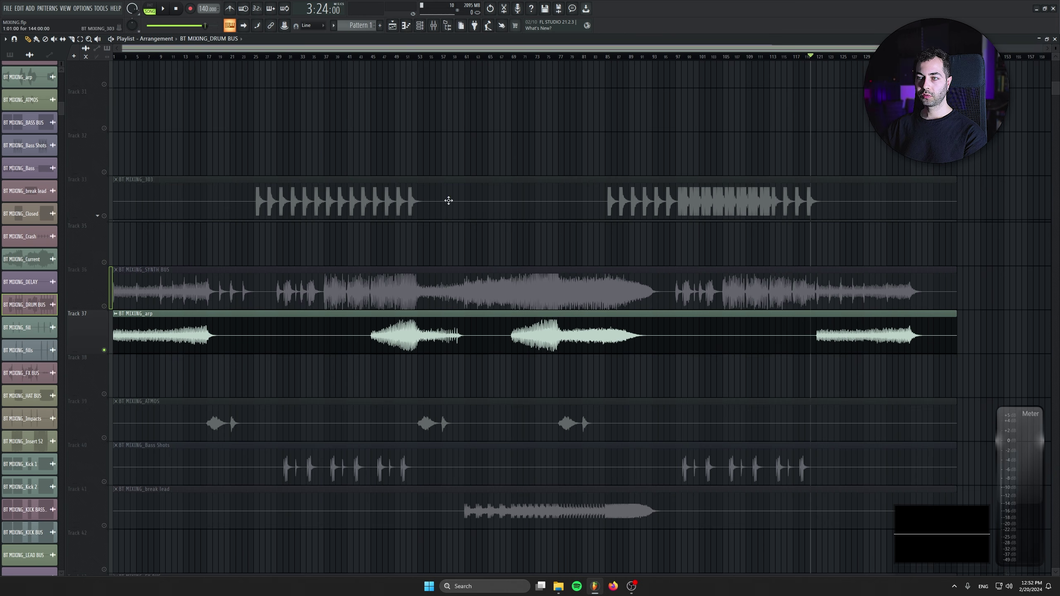
left_click(542, 63)
right_click(543, 64)
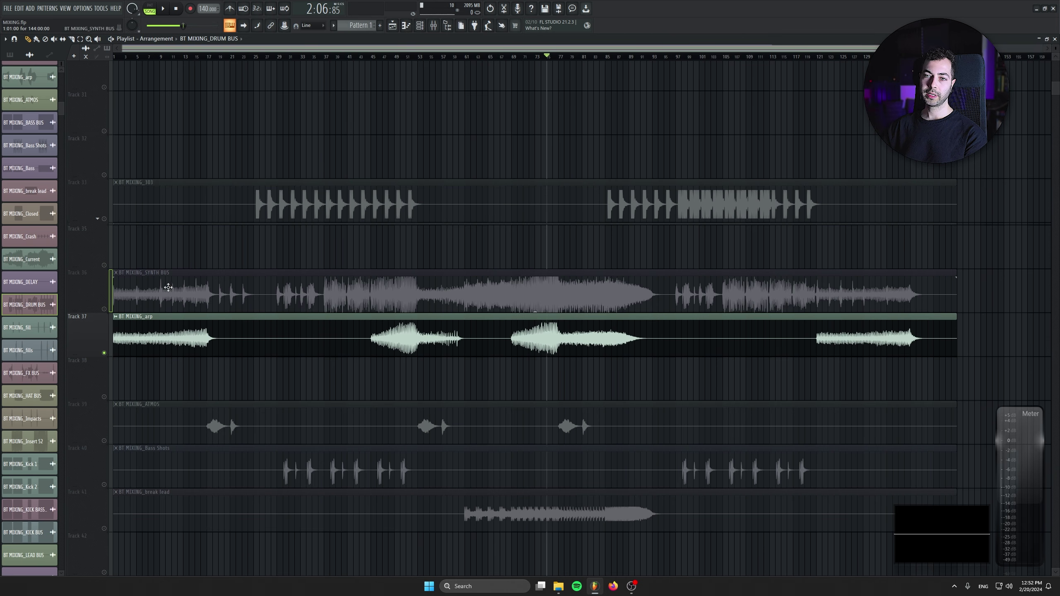
scroll(101, 350, "down", 2)
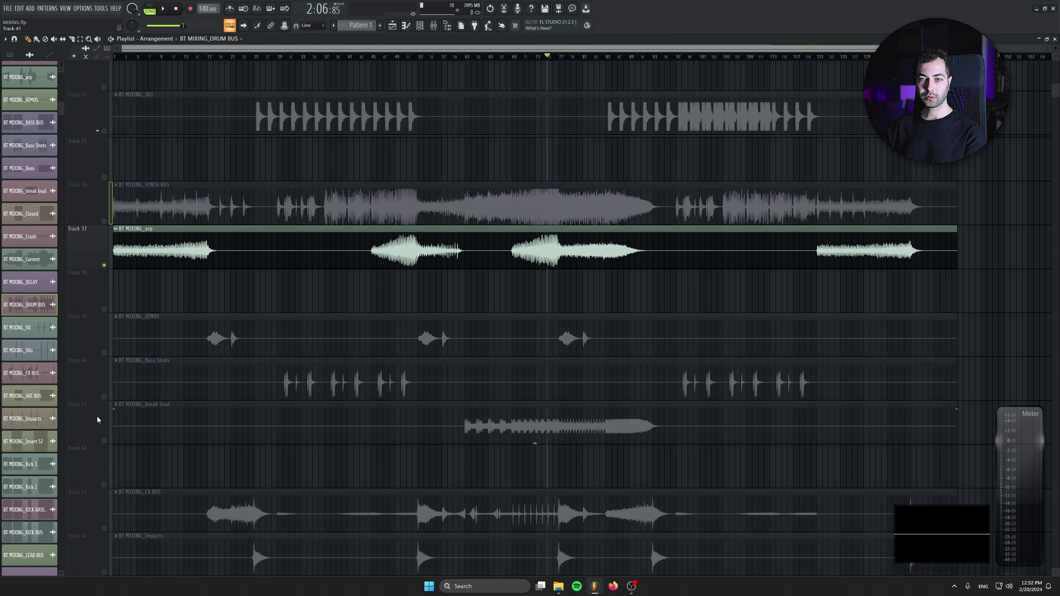
left_click_drag(98, 424, 99, 291)
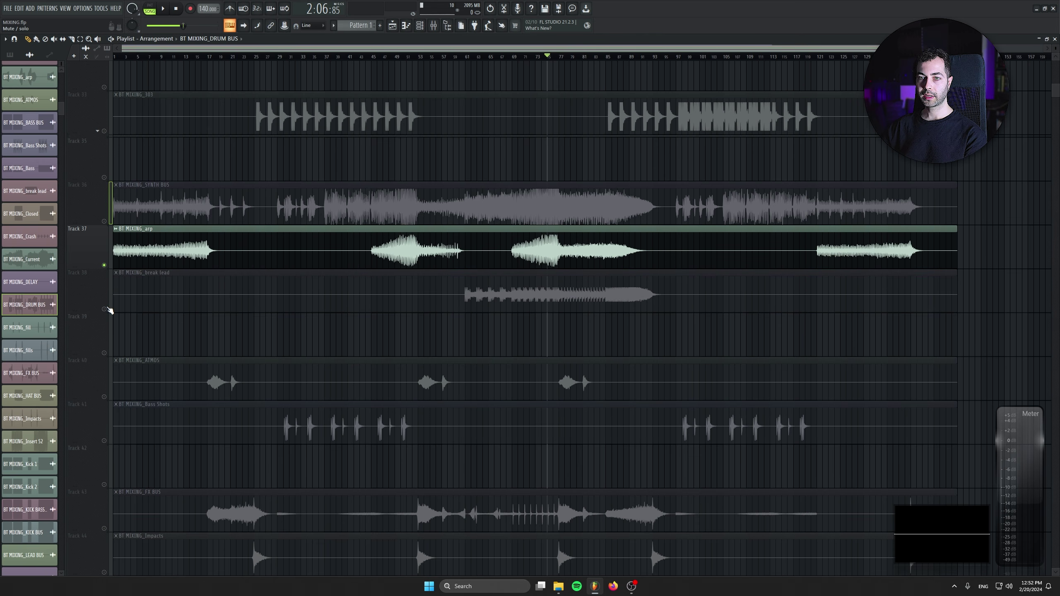
Compare the break lead with the full SYNTH BUS by soloing each during playback, and stop the song
right_click(106, 309)
key("space")
right_click(105, 221)
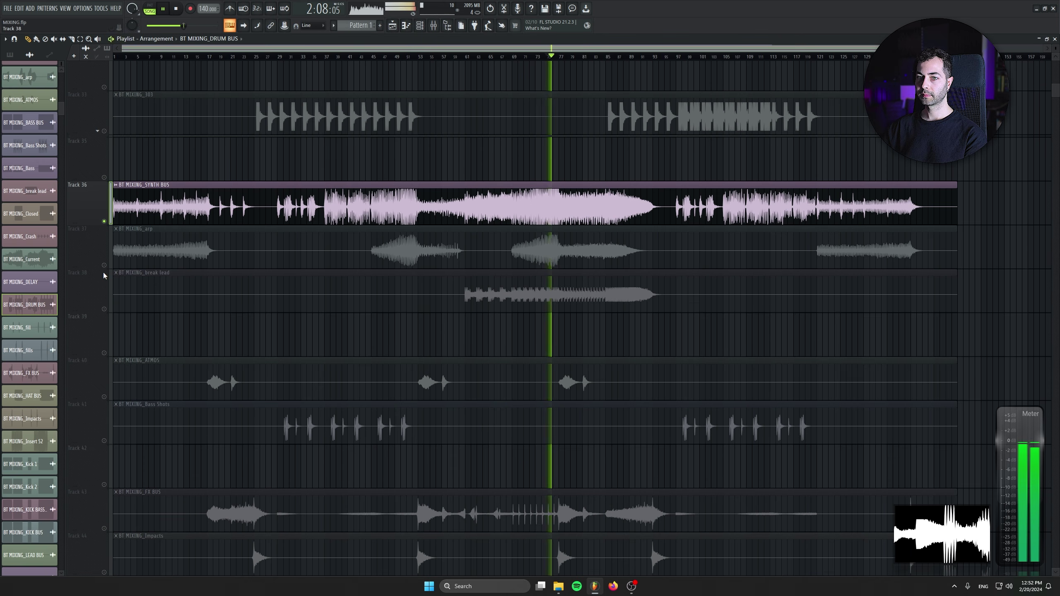
key("space")
Mute the SYNTH BUS track and turn all the other tracks back on
left_click(105, 222)
right_click(105, 265)
right_click(105, 265)
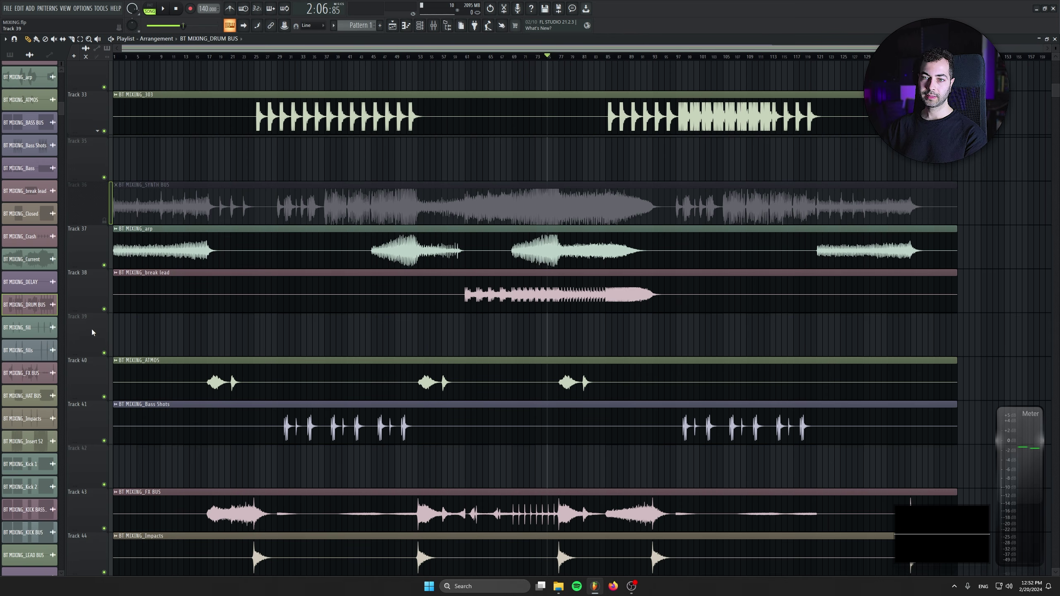
Insert another empty track beneath the break lead track to make room for more synth tracks
right_click(92, 333)
left_click(125, 481)
scroll(206, 379, "down", 3)
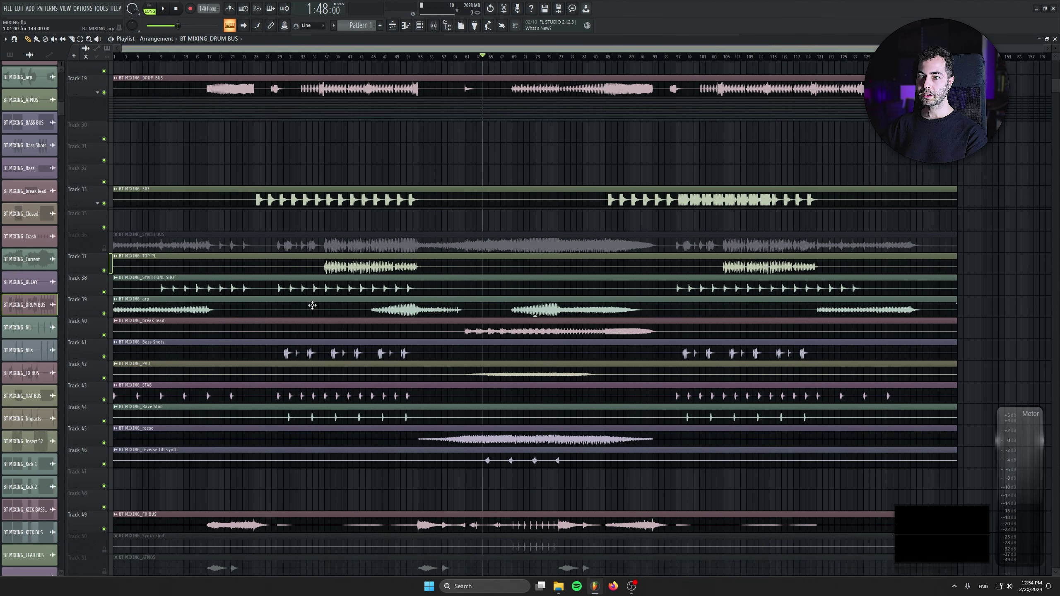
Delete the muted KICK BASS BUS, Kick 2, Kick 1 and BASS BUS tracks from the playlist
scroll(333, 313, "up", 5)
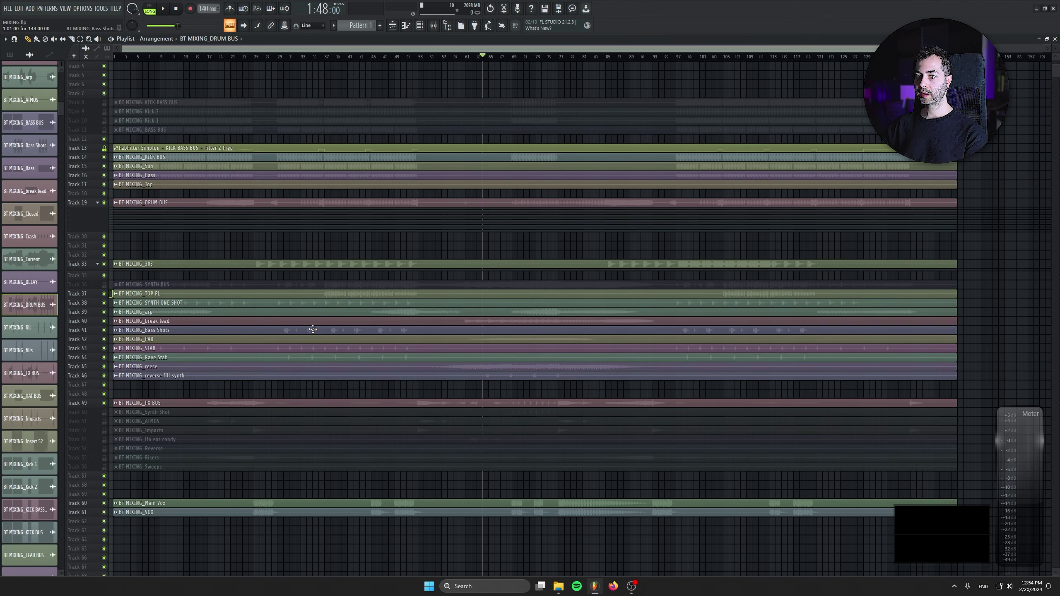
scroll(374, 322, "up", 10)
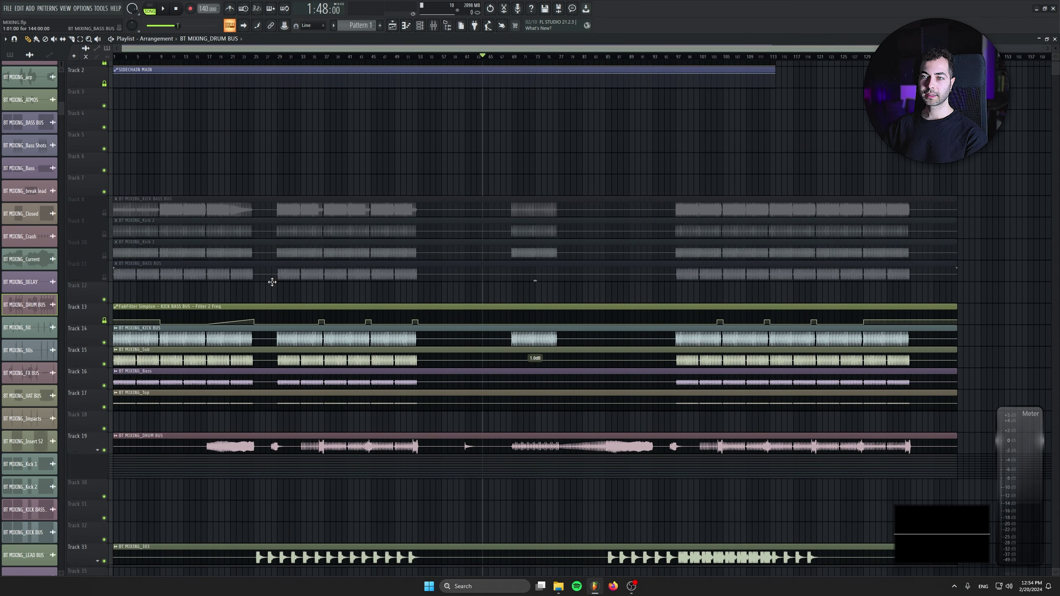
left_click_drag(97, 204, 98, 274)
right_click(96, 209)
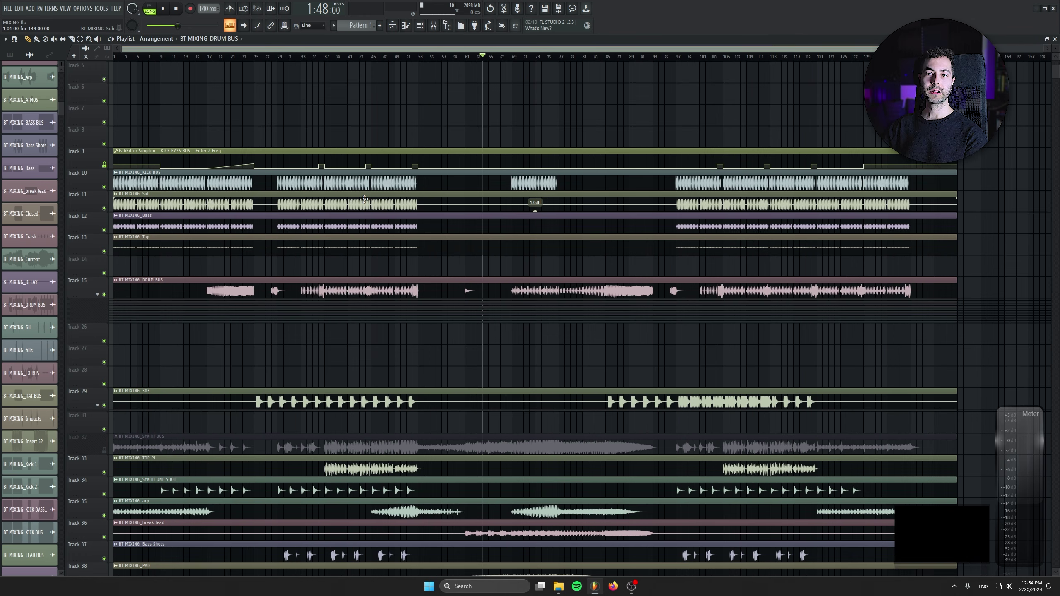
Open the 303 clip's settings and route it to the 303 mixer track
scroll(288, 294, "down", 5)
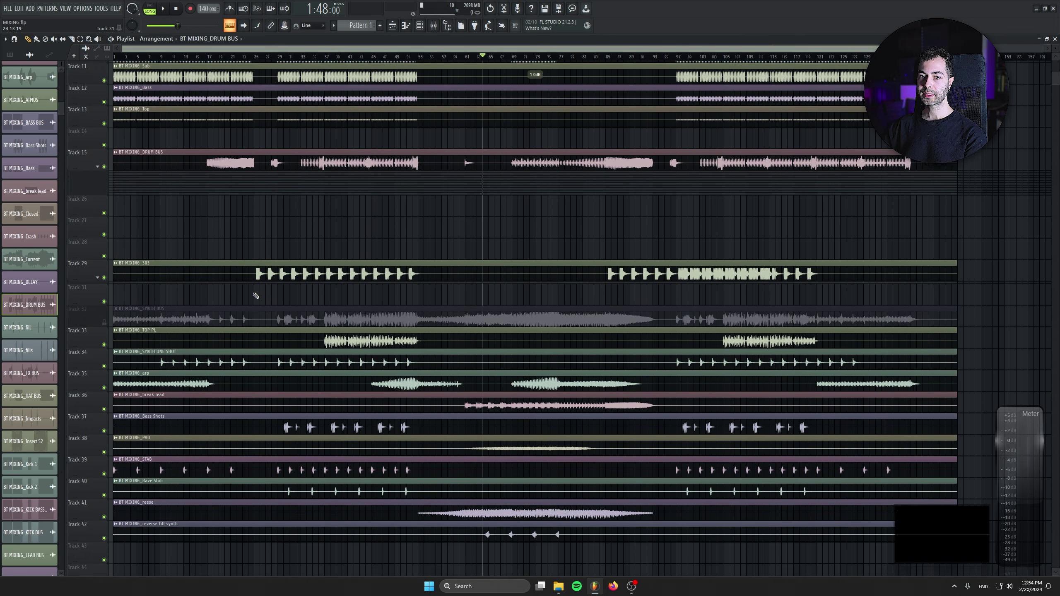
scroll(256, 288, "up", 2)
double_click(258, 268)
double_click(269, 100)
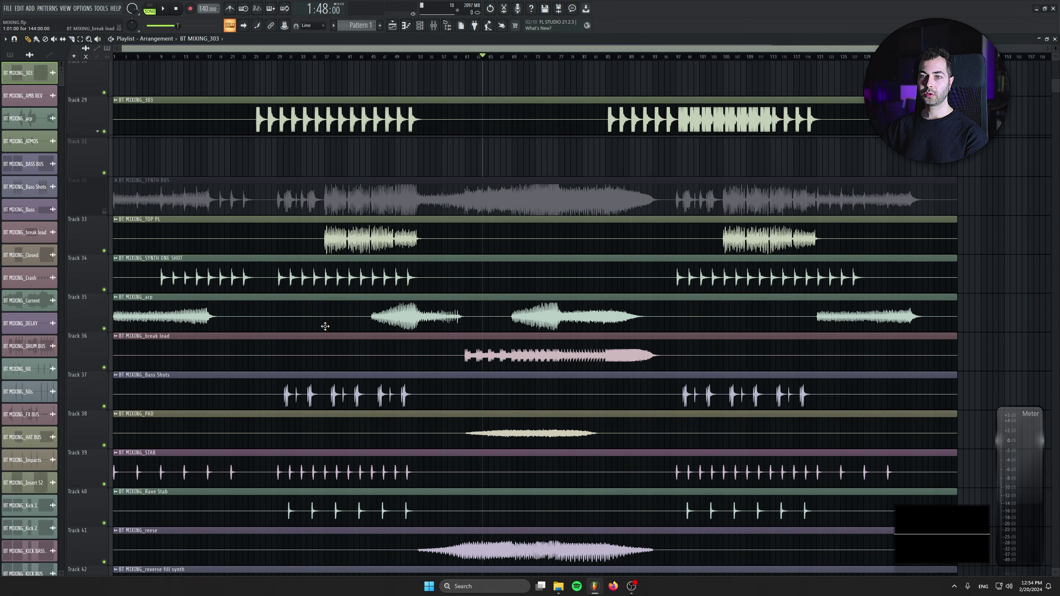
Solo the TOP PL track and route its clip to mixer Insert 50 in the SYNTH BUS group
double_click(340, 232)
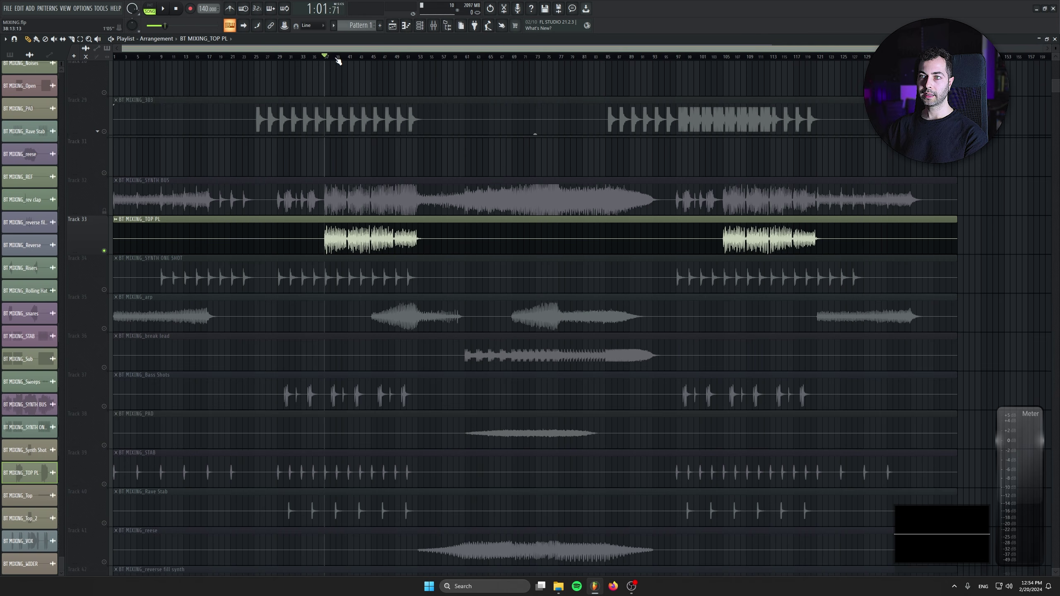
left_click(336, 58)
double_click(386, 240)
double_click(269, 100)
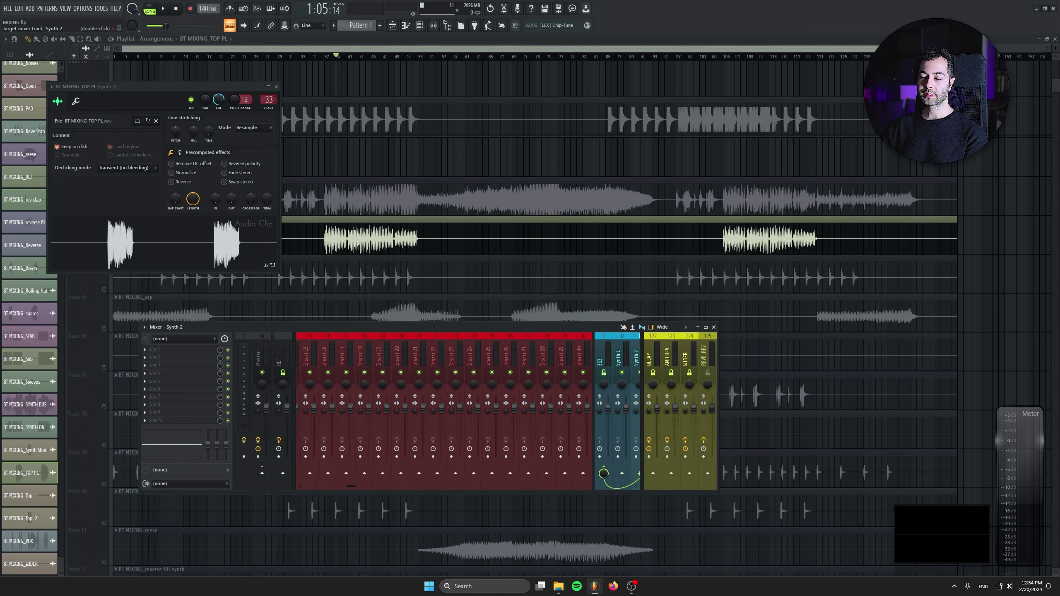
left_click_drag(268, 99, 269, 71)
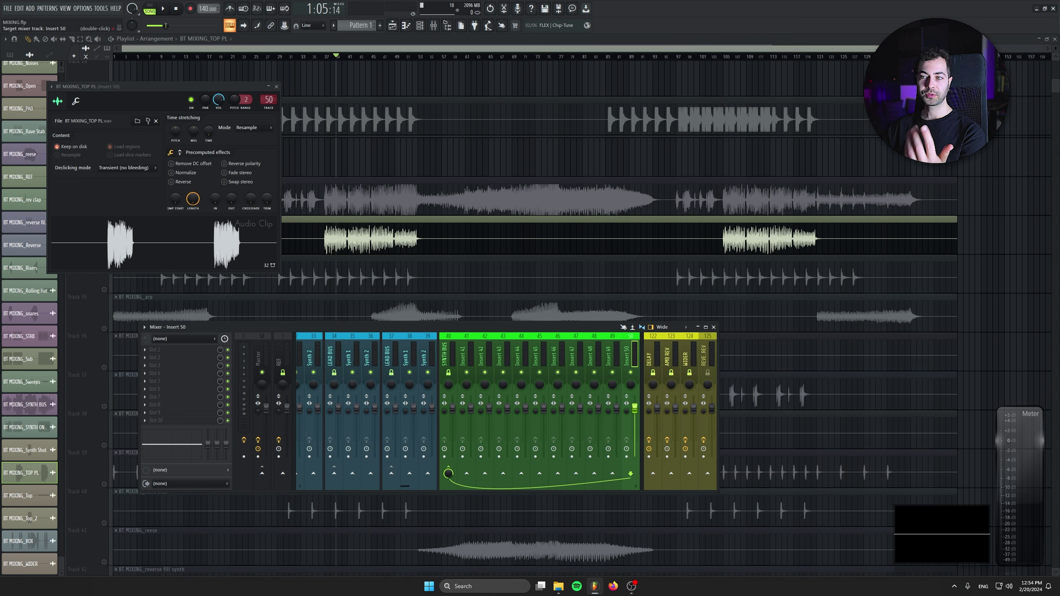
left_click_drag(196, 85, 169, 207)
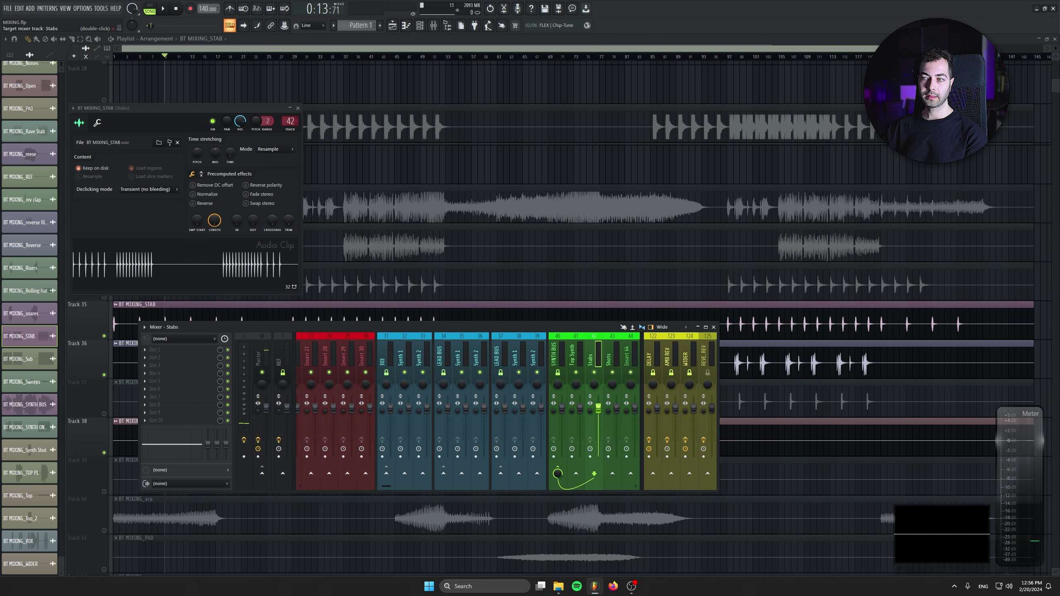
Close the mixer and the STAB clip's settings, and turn on the Rave Stab track
left_click(714, 328)
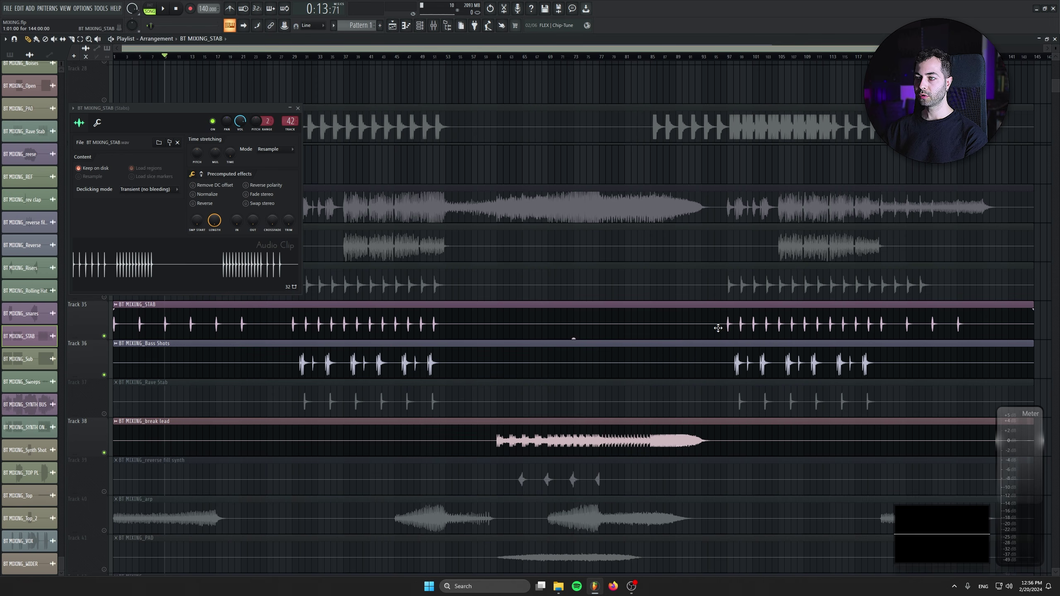
left_click(298, 108)
scroll(160, 323, "down", 2)
left_click(104, 337)
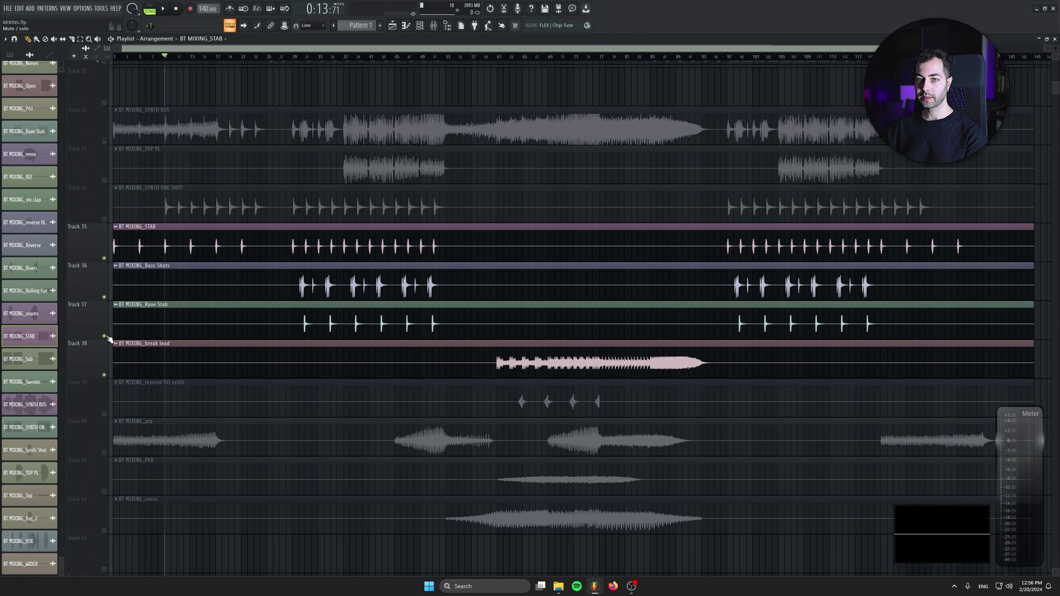
Play the Rave Stab part and route its clip to the Stabs mixer track
double_click(319, 307)
key("space")
double_click(279, 110)
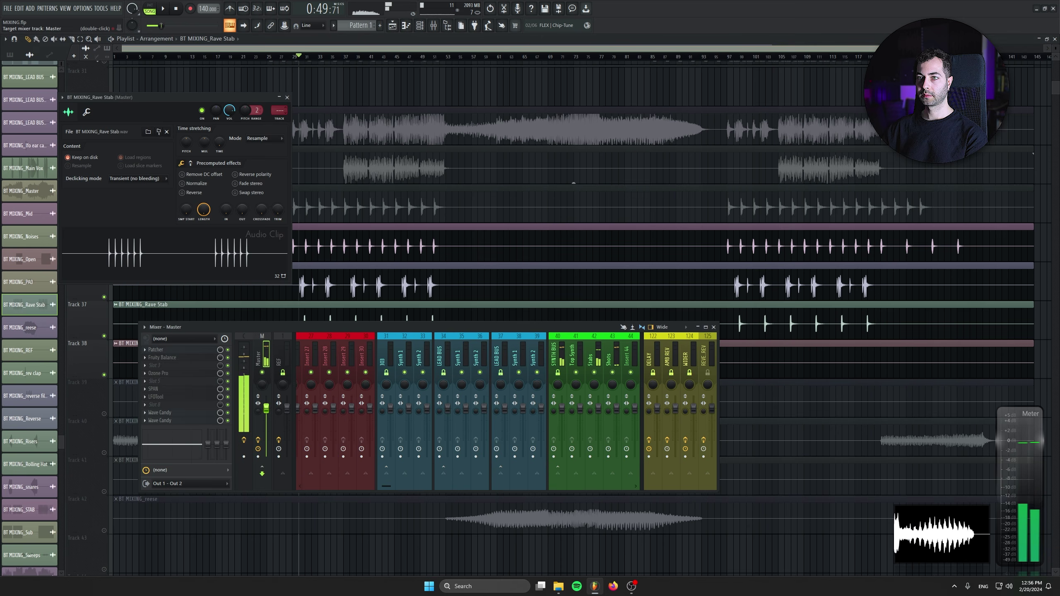
left_click(287, 97)
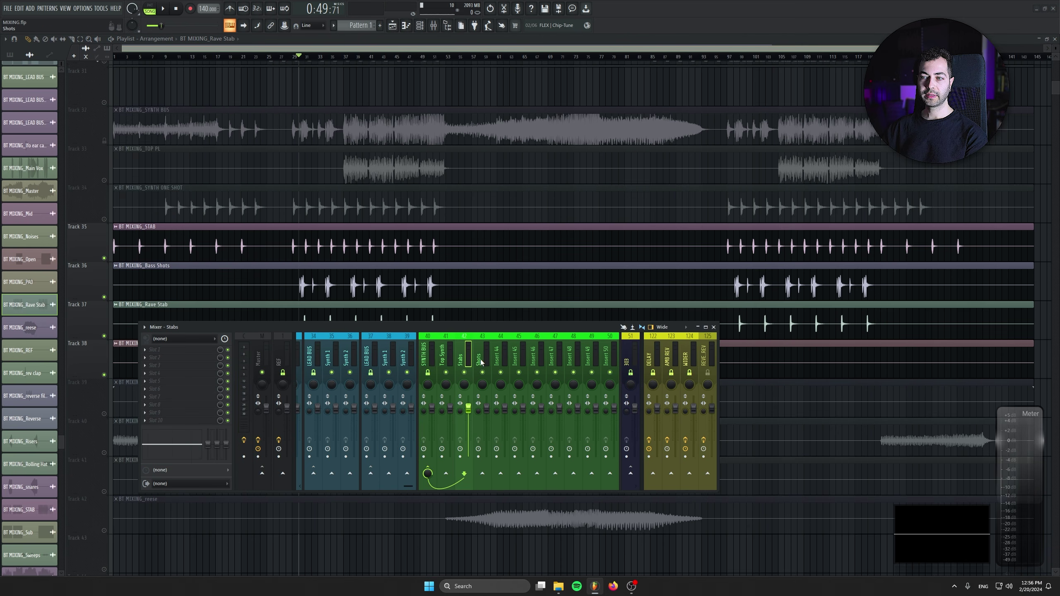
Route the Bass Shots clip to mixer track 42, Stabs, and close the mixer
double_click(401, 266)
double_click(235, 66)
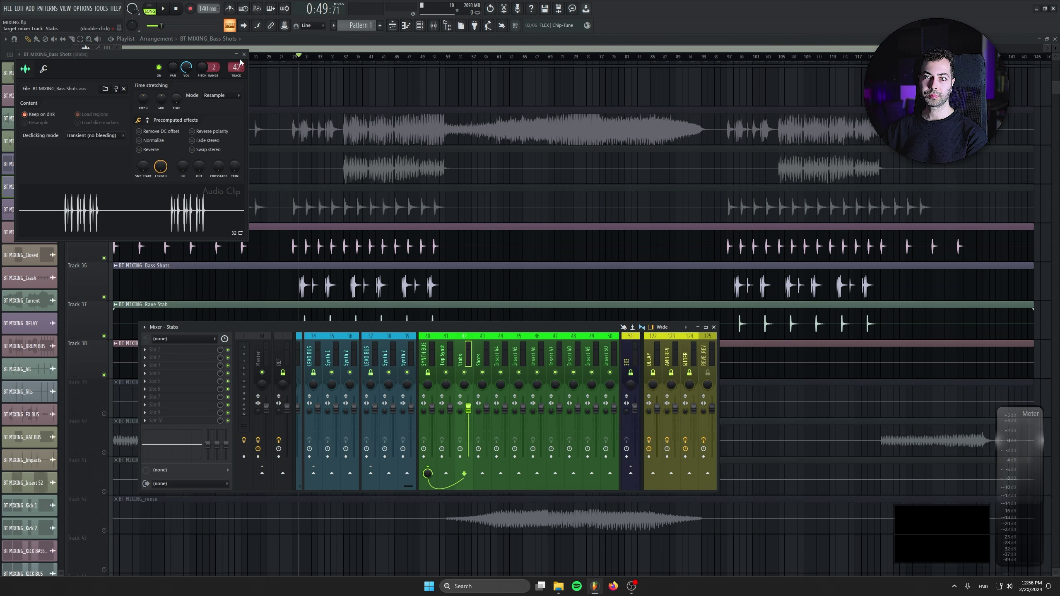
left_click(245, 54)
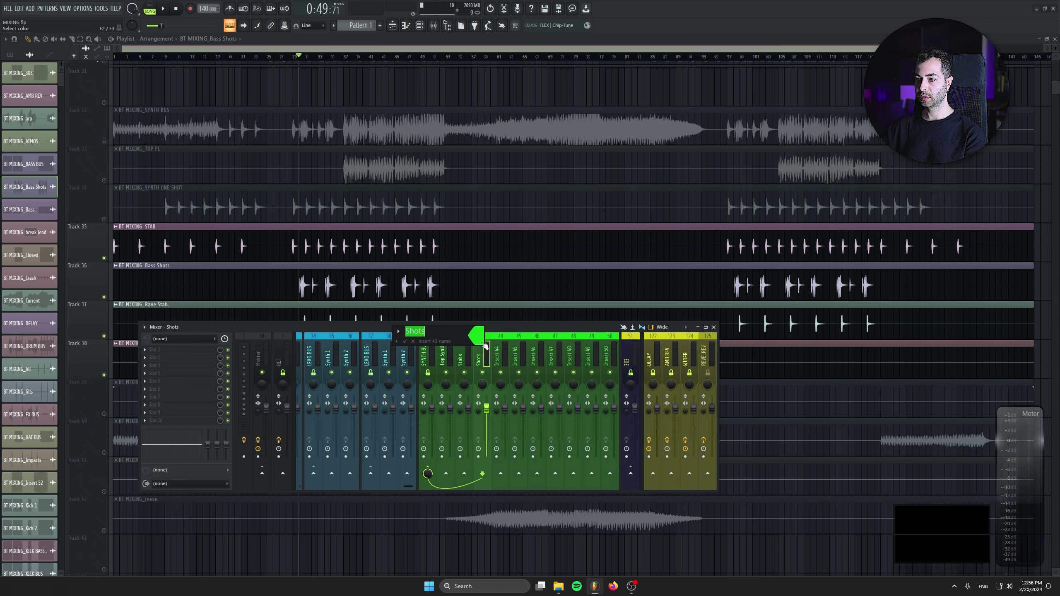
left_click(714, 328)
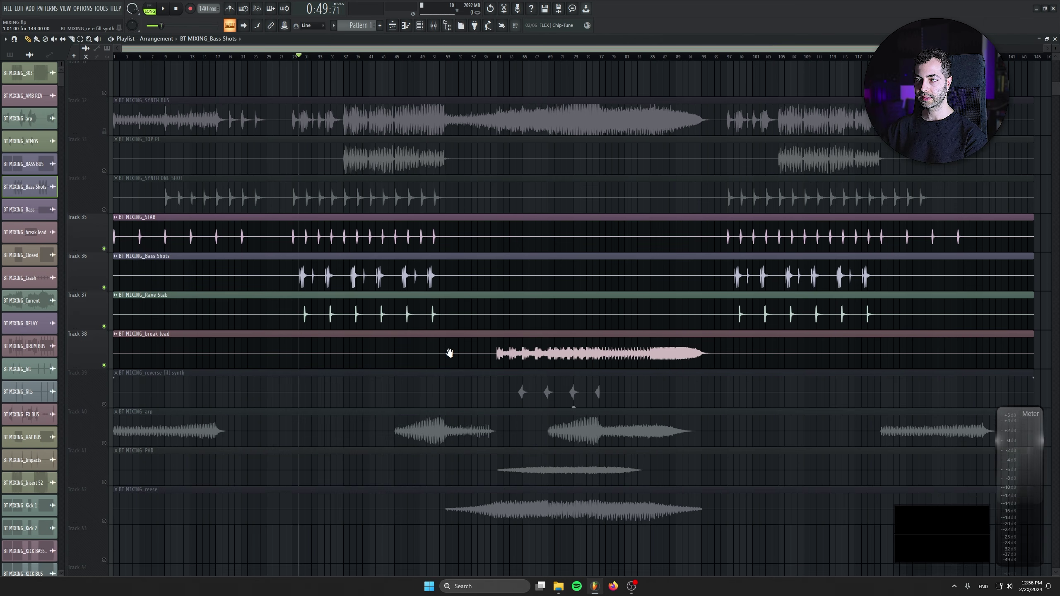
Turn on the SYNTH ONE SHOT track and check its clip's routing to the Stabs mixer track
scroll(450, 355, "up", 1)
double_click(392, 240)
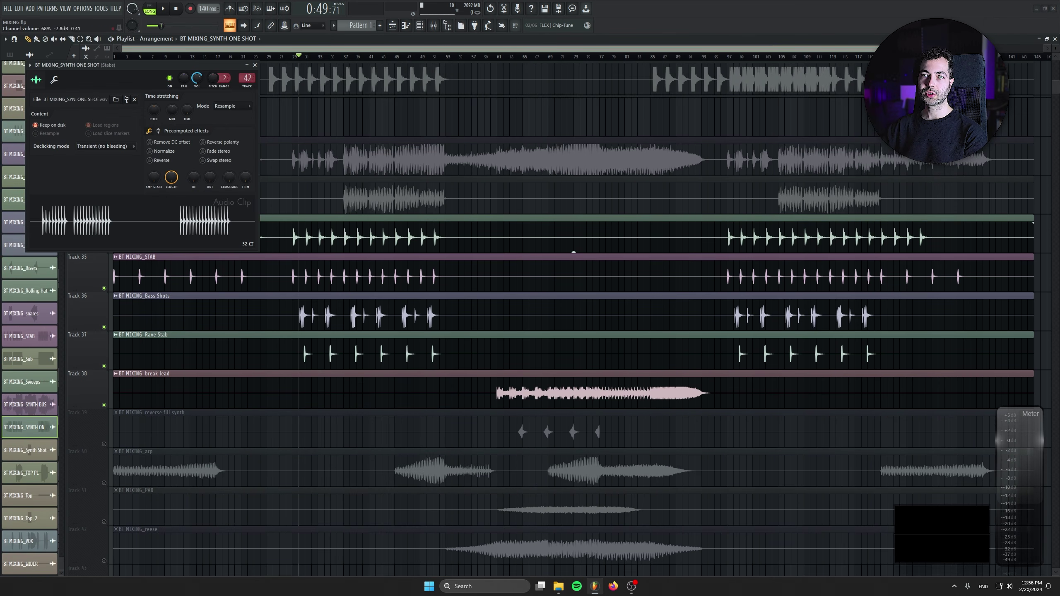
left_click(254, 66)
Route the break lead clip to mixer track 43, Break Ld, and hide the mixer
scroll(217, 244, "down", 3)
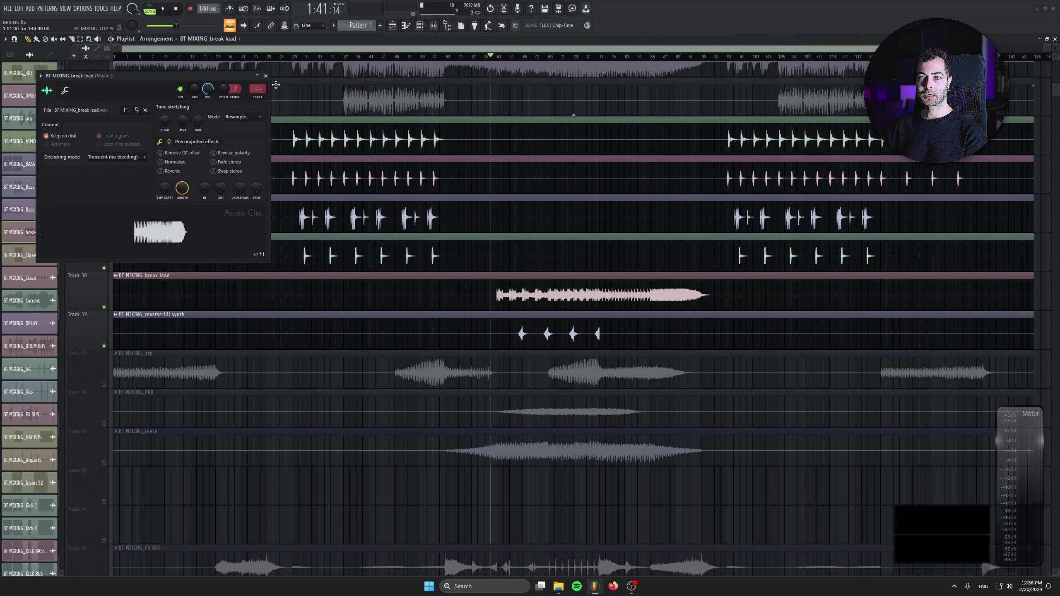
left_click_drag(262, 89, 262, 52)
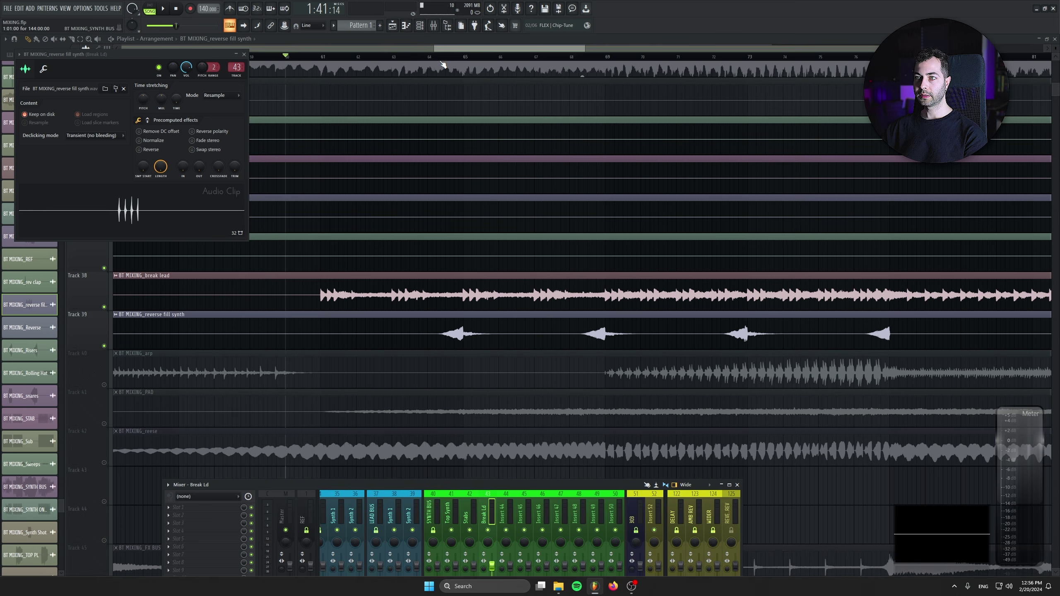
key("F9")
Play the break lead and reverse fill synth together with the reverse fill synth clip routed to mixer track 43, Break Ld
left_click_drag(204, 58, 211, 99)
key("space")
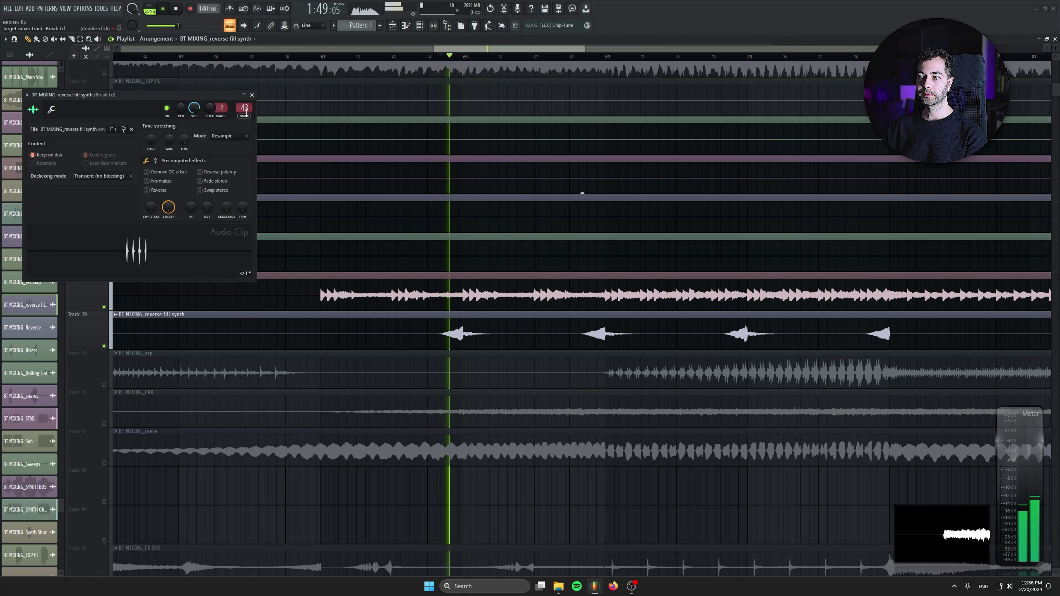
left_click(245, 215)
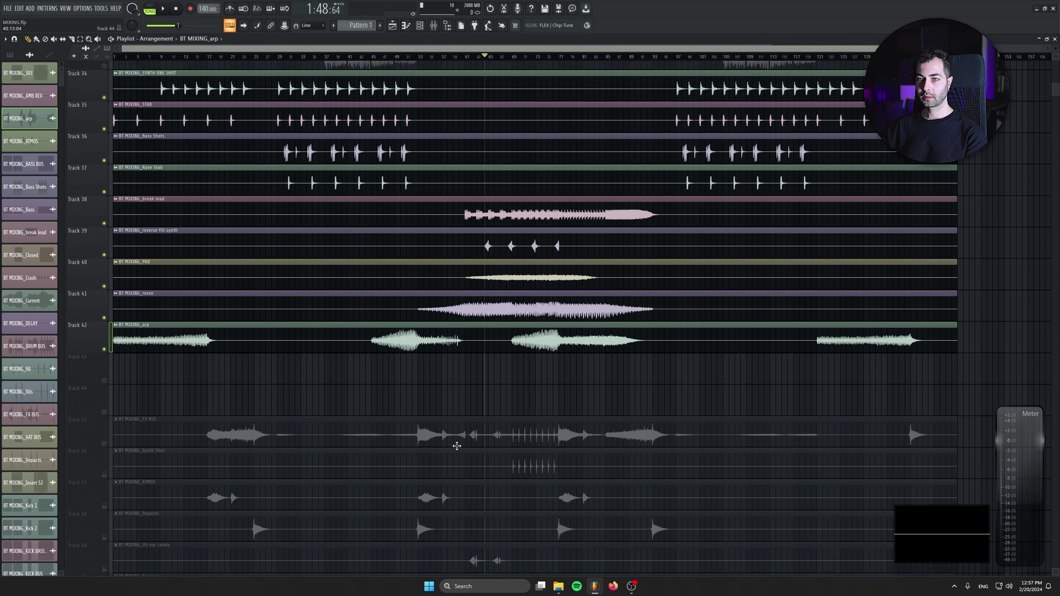
Solo the FX BUS track and route its clip to mixer track 57, FX BUS
scroll(457, 447, "up", 3)
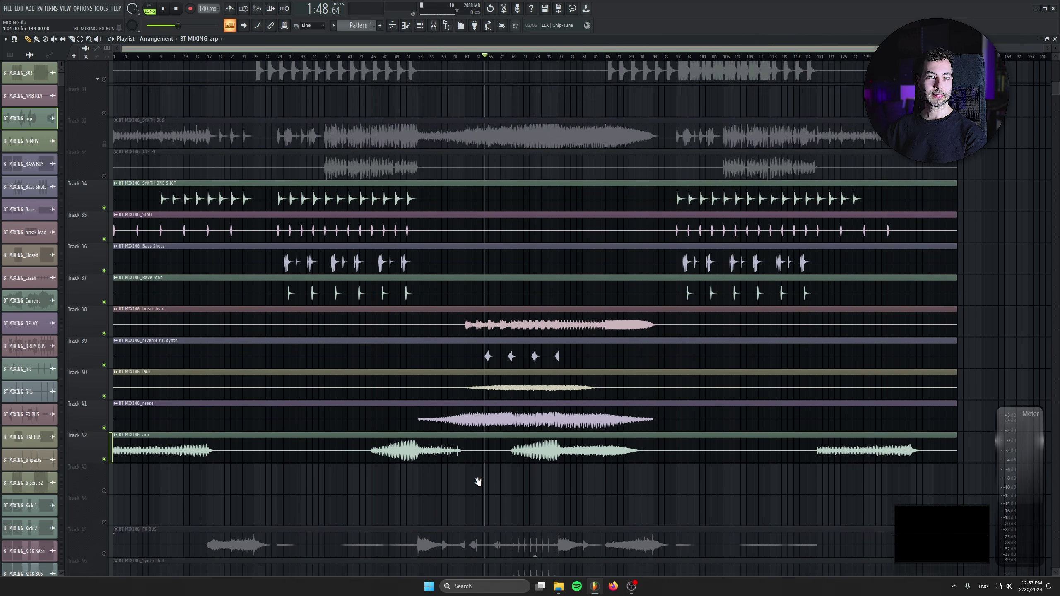
scroll(478, 484, "down", 6)
right_click(104, 335)
scroll(251, 301, "down", 2)
double_click(320, 250)
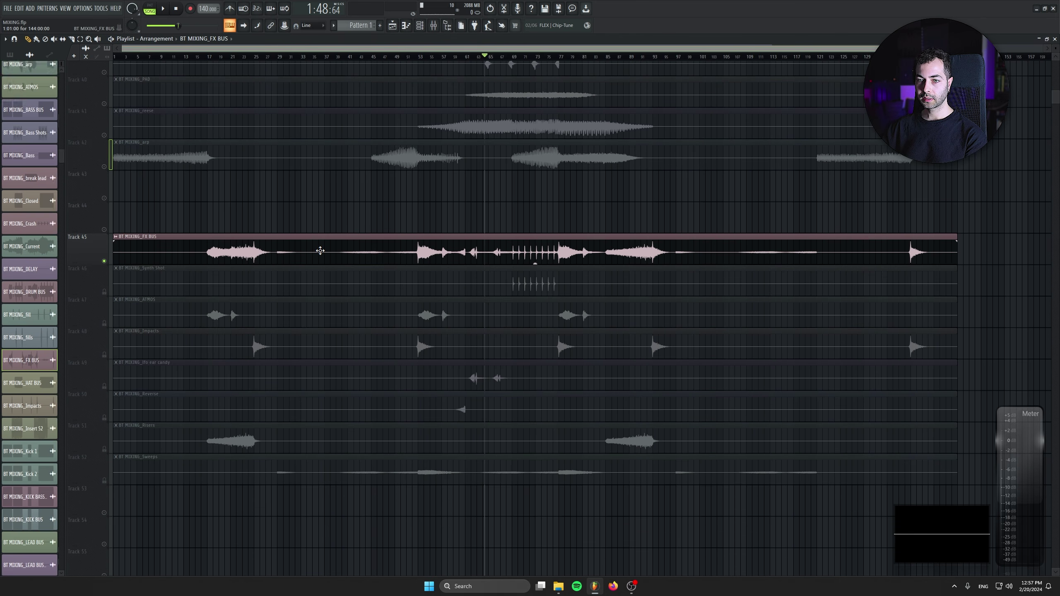
left_click_drag(258, 89, 258, 41)
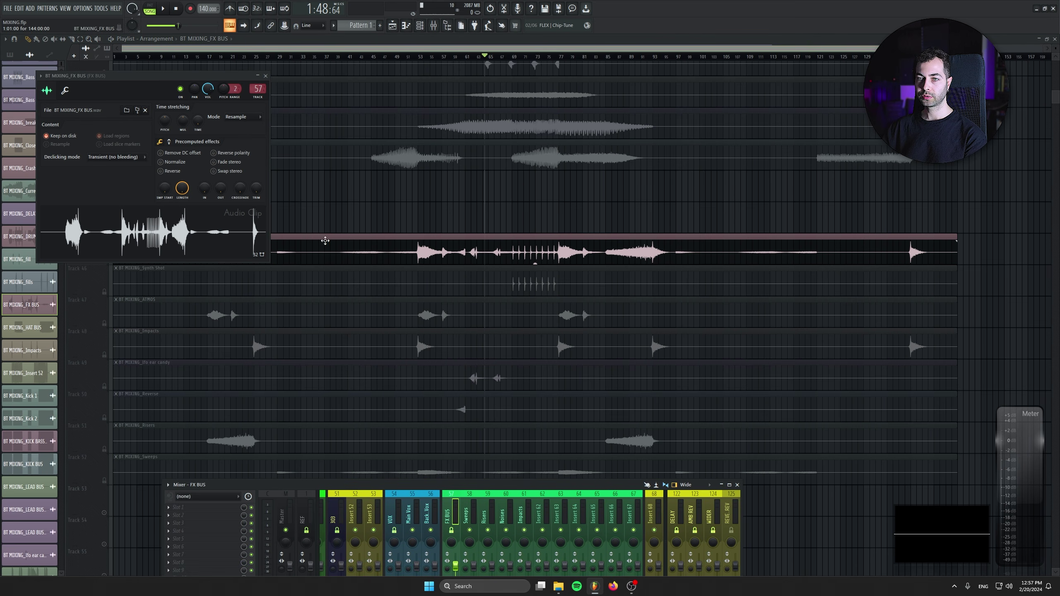
left_click(265, 76)
key("F9")
Solo the VOX track to compare it with Main Vox, move VOX above Main Vox, and stop playback
scroll(330, 228, "down", 4)
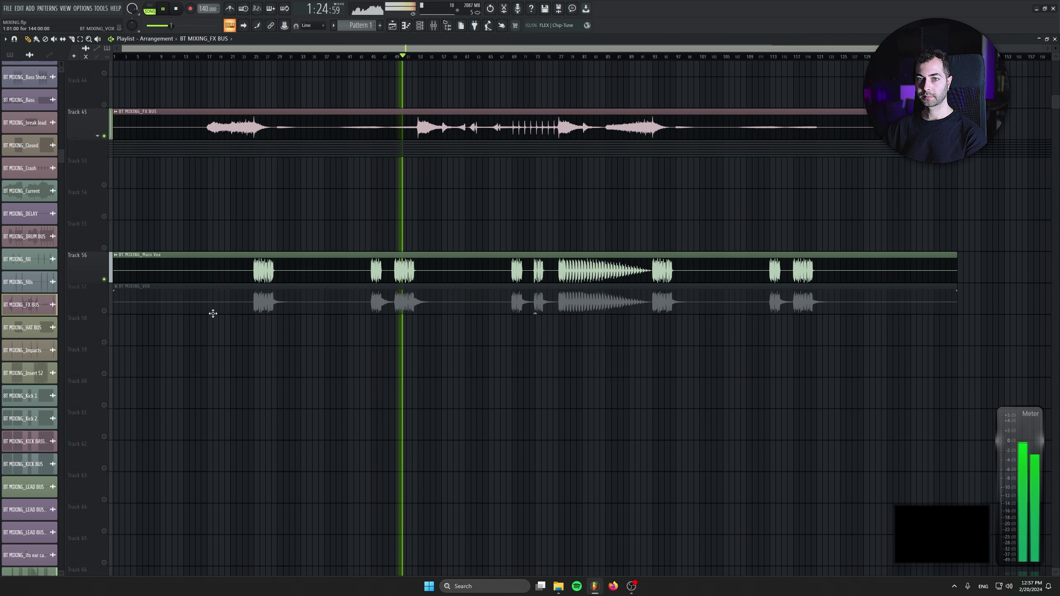
left_click(104, 311, "ctrl")
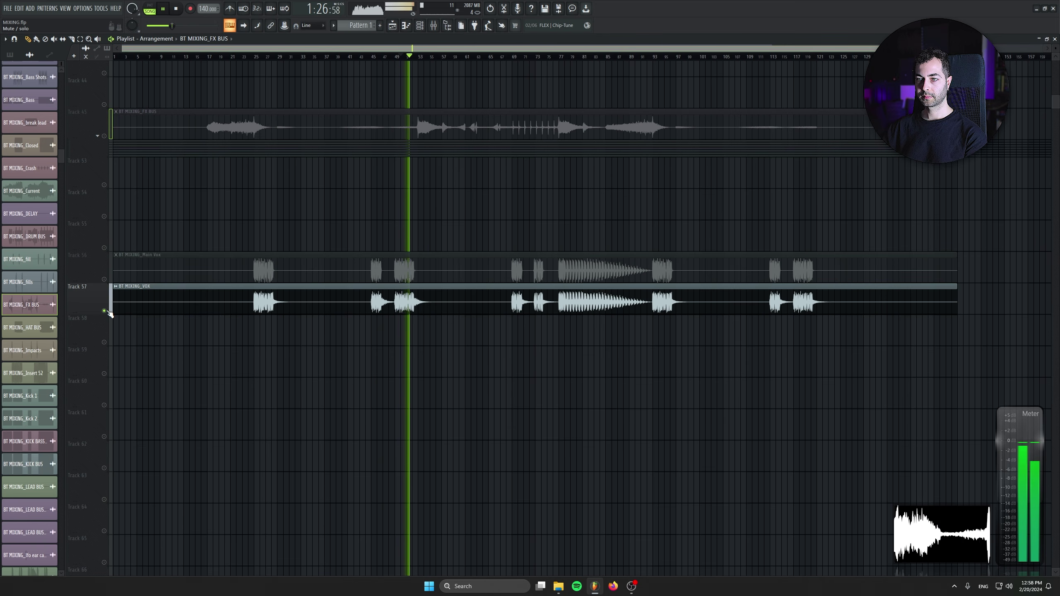
scroll(107, 309, "up", 1)
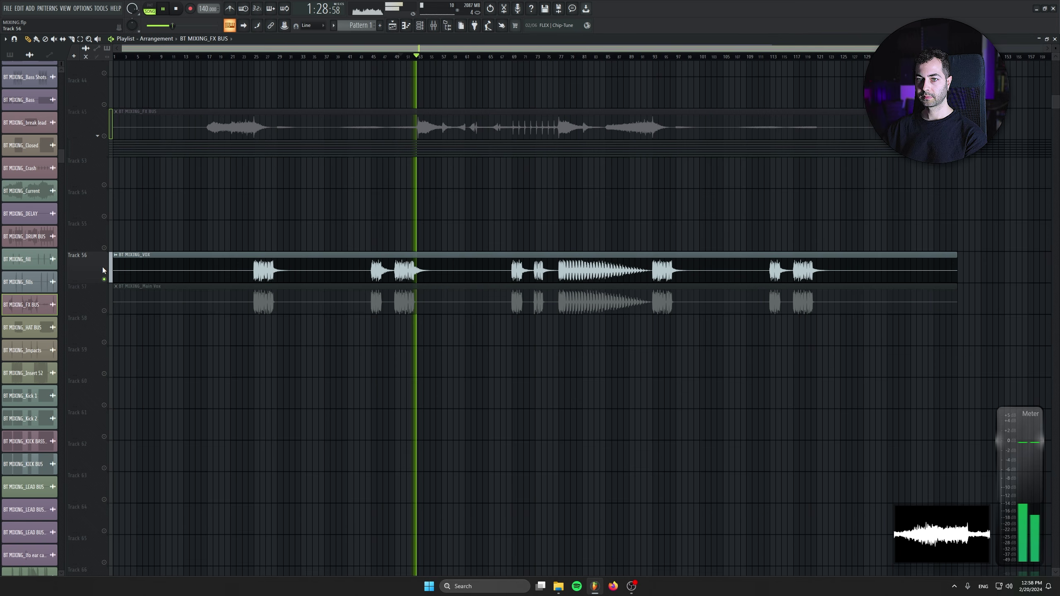
scroll(460, 317, "up", 3)
key("space")
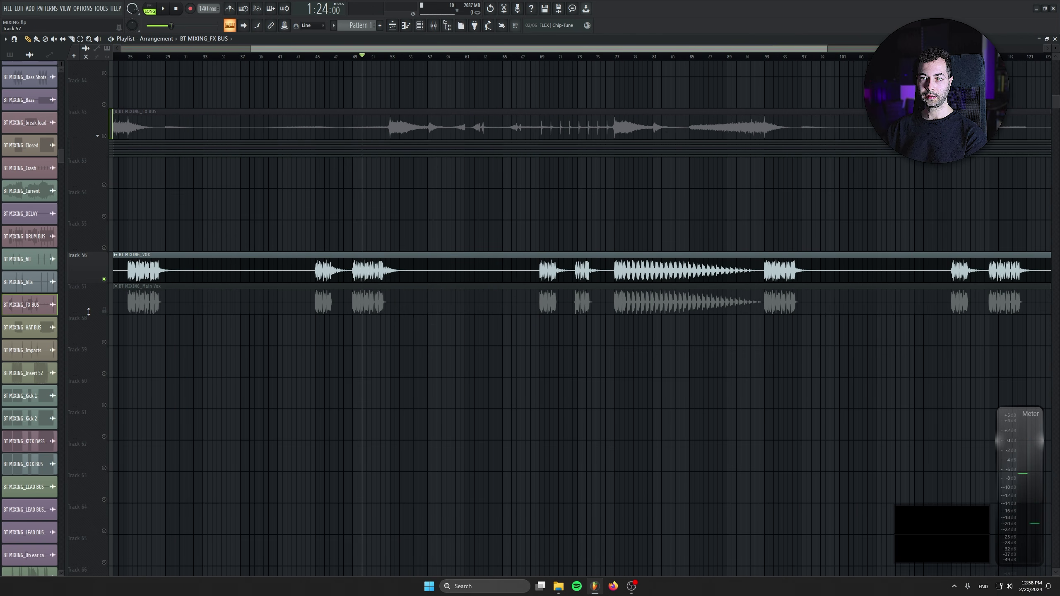
Collapse the VOX track group that holds Main Vox and assign a target mixer track to the VOX clip
left_click(98, 280)
double_click(136, 269)
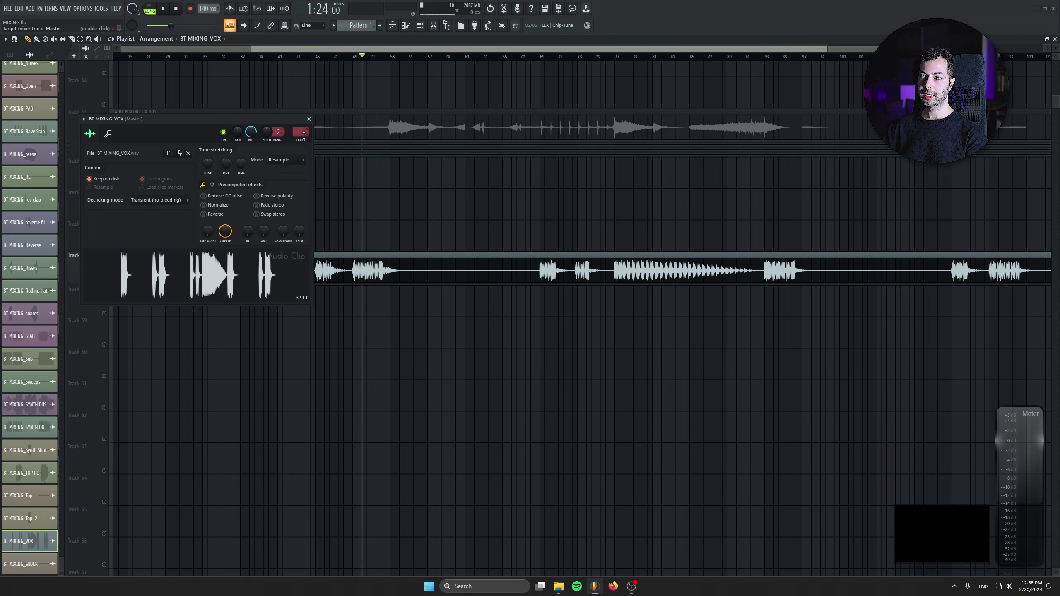
double_click(302, 133)
left_click_drag(303, 132, 303, 121)
key("F12")
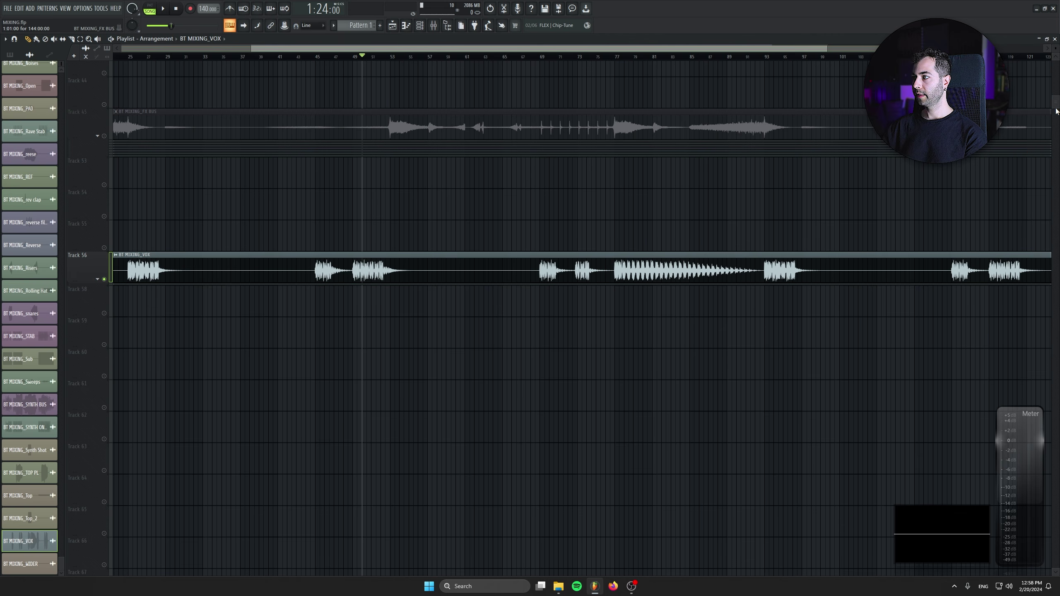
Turn the kick, sub, bass, top, drum and 303 tracks back on in the playlist
left_click_drag(1056, 109, 1057, 72)
left_click_drag(359, 367, 570, 302)
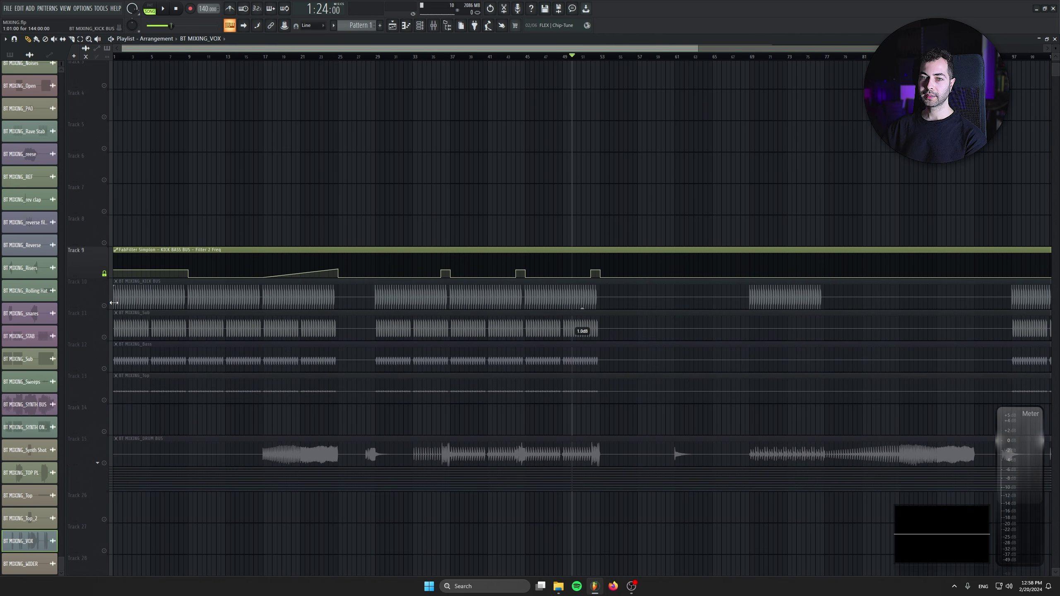
right_click(106, 306)
left_click(96, 306)
left_click(106, 306, "ctrl")
scroll(292, 280, "down", 2)
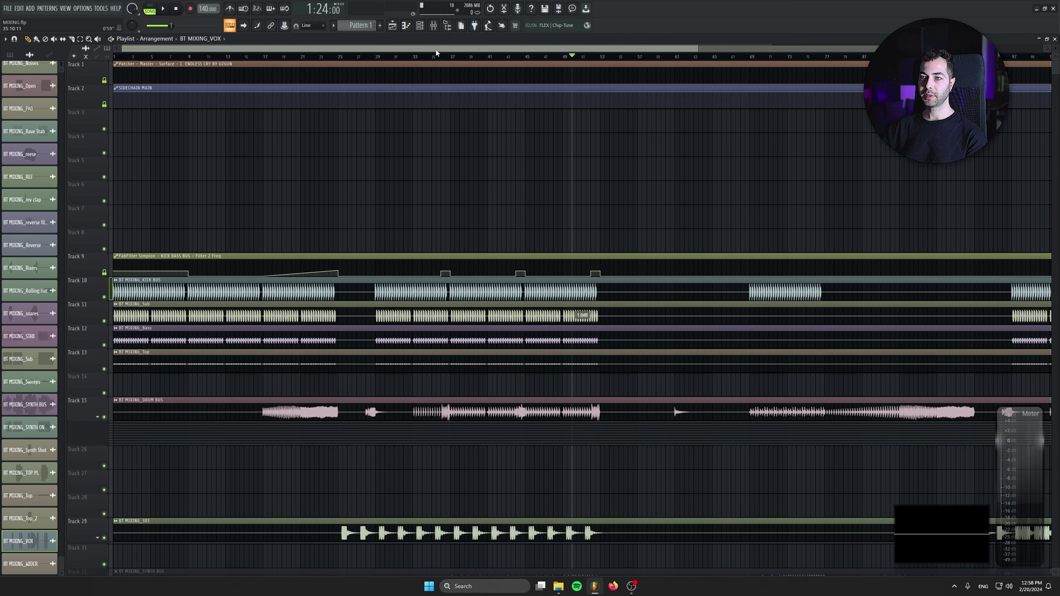
Place the SPAN analyzer beside the kick and bass clips, and solo KICK BUS together with Sub, Bass and Top
left_click_drag(734, 157, 776, 189)
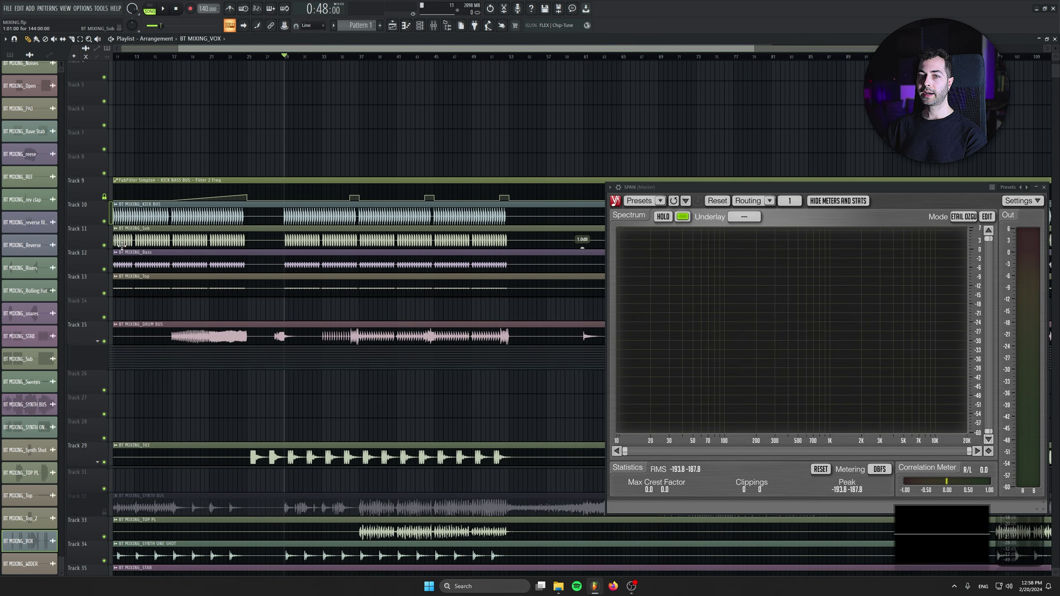
left_click(105, 221, "ctrl")
left_click(104, 245)
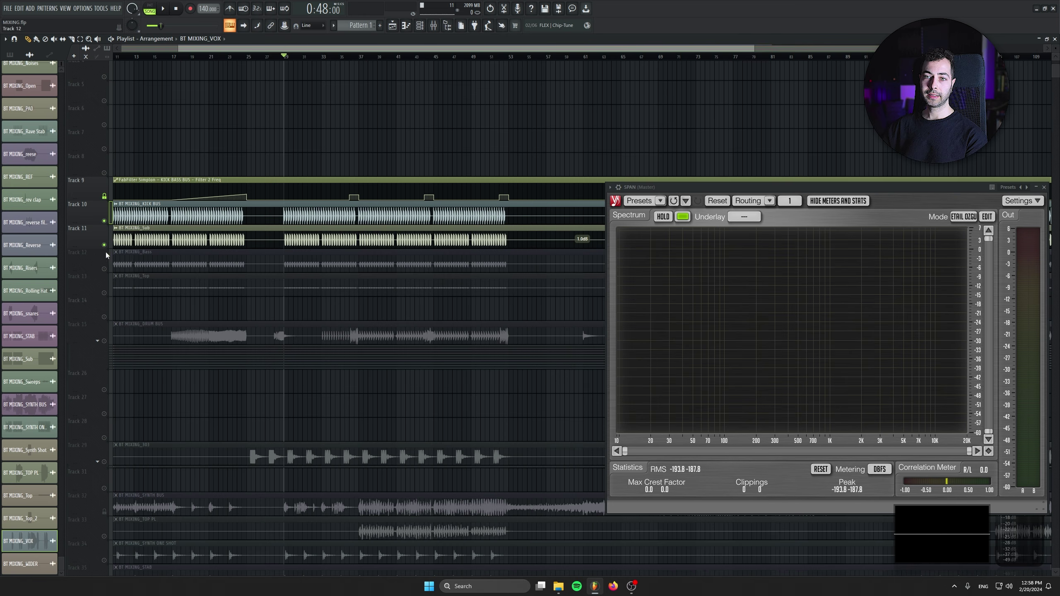
left_click(105, 268)
left_click(105, 293)
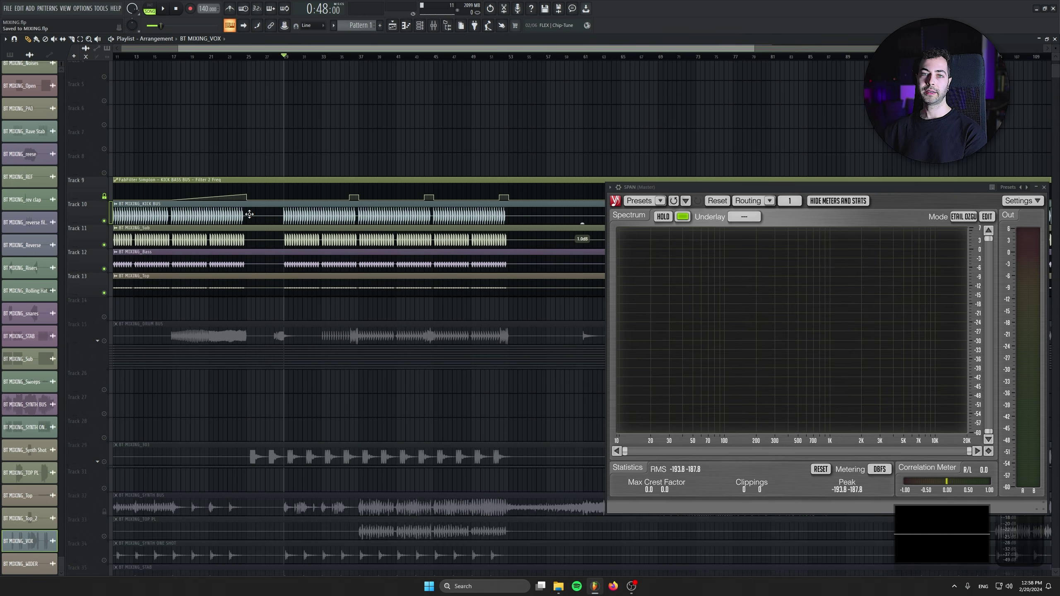
Turn on the DRUM BUS track with the kick and bass, start playback, and select bars 45 to about 53 as the loop region
left_click(105, 341)
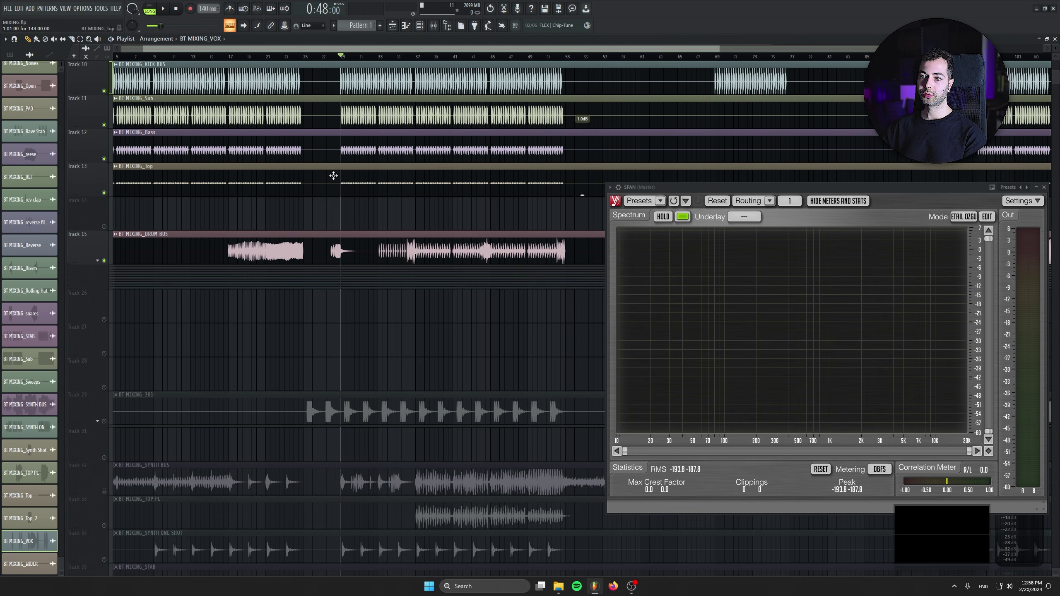
scroll(300, 76, "up", 3)
key("space")
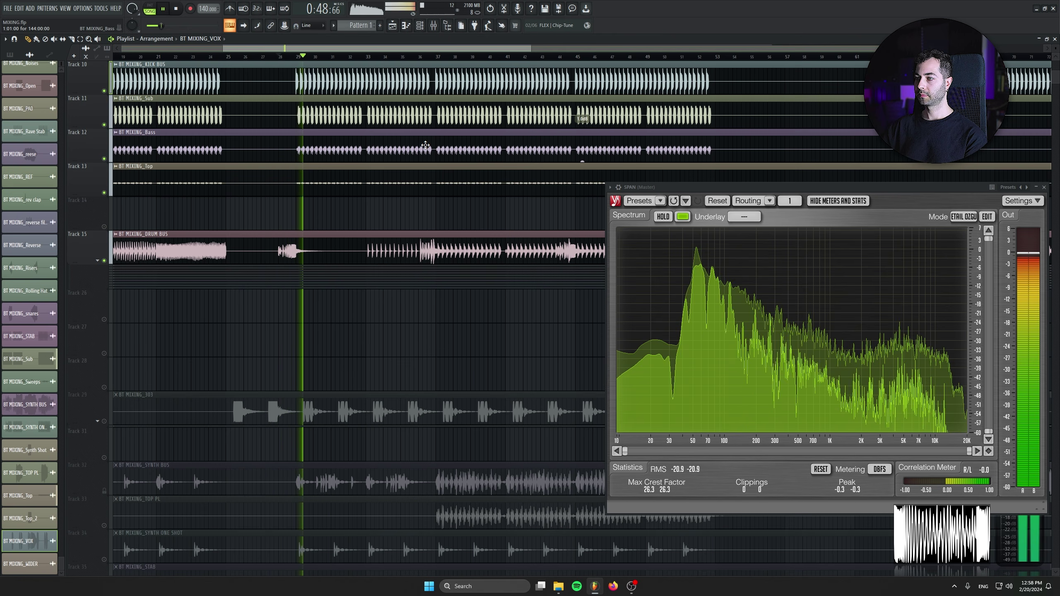
left_click_drag(425, 146, 183, 132)
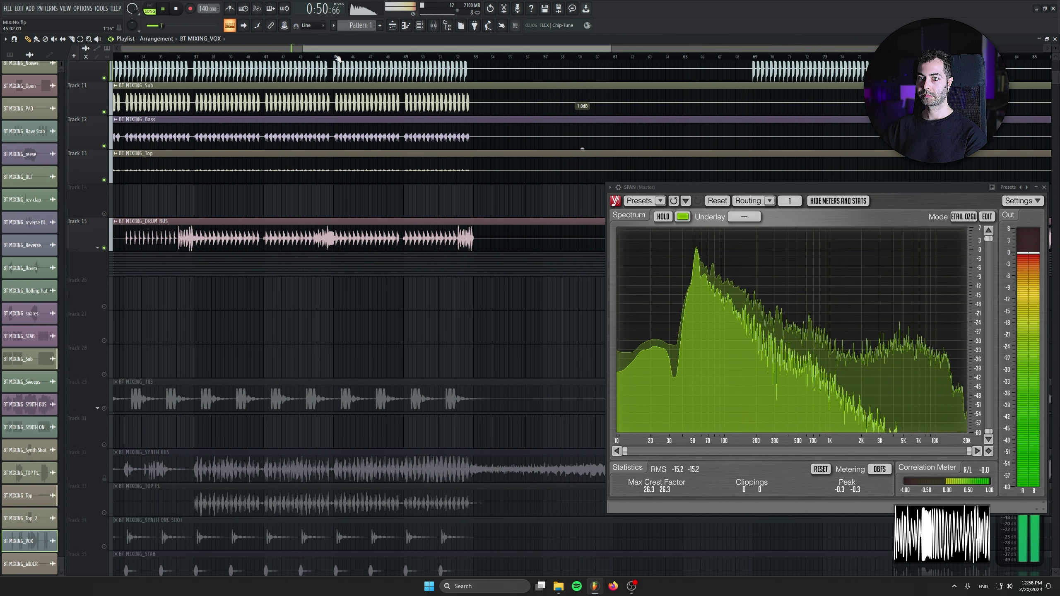
left_click_drag(336, 57, 470, 58)
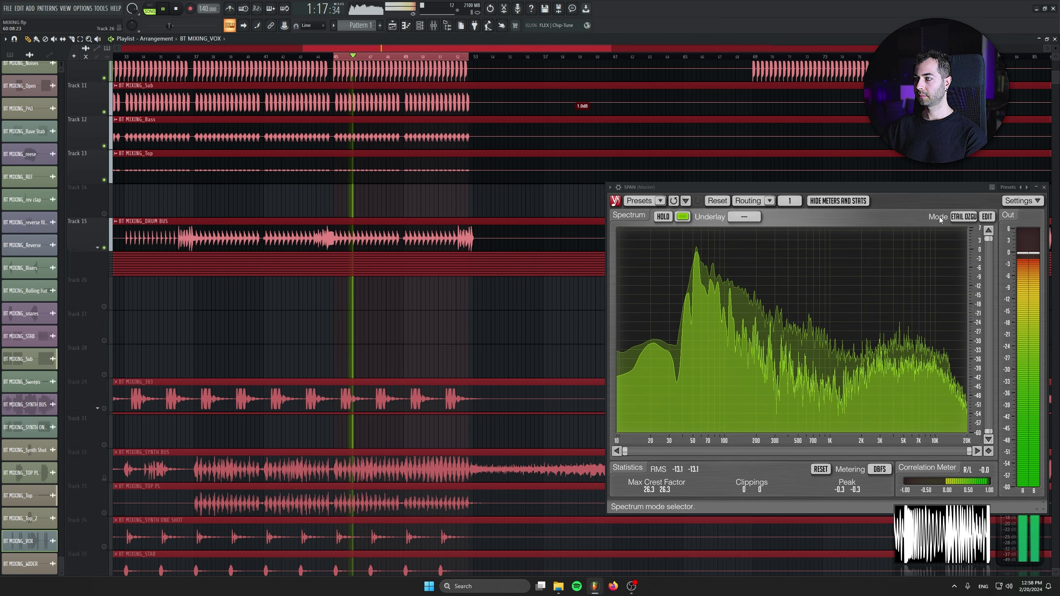
Switch the SPAN analyzer's spectrum mode to Default
left_click(964, 216)
left_click(962, 231)
left_click(950, 423)
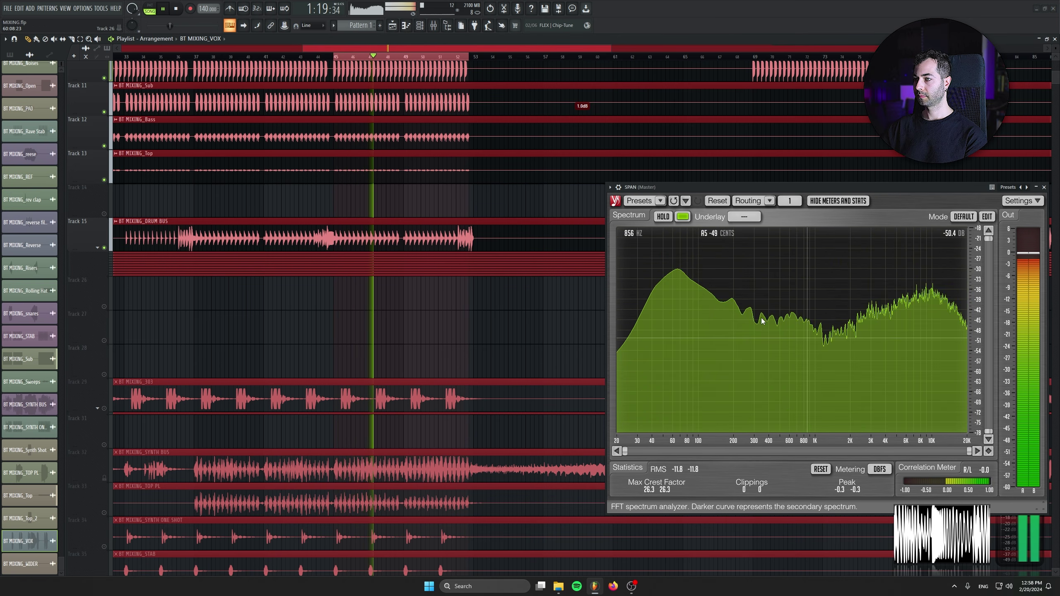
Show the mixer, place it over the playlist beside the SPAN analyzer, and bring the lower-numbered insert tracks into view
left_click(422, 26)
left_click(421, 30)
left_click(434, 27)
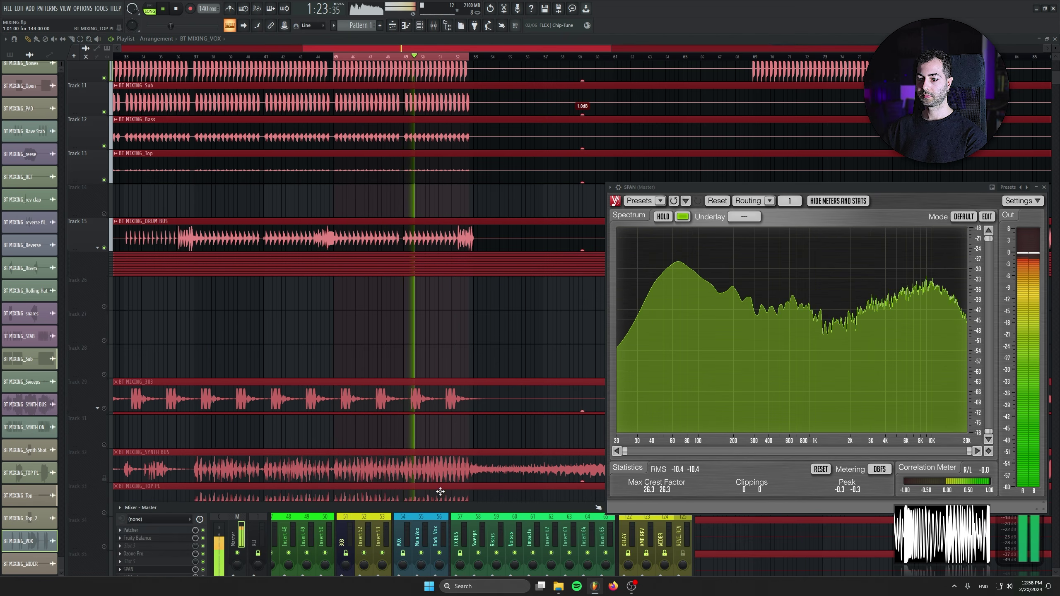
left_click_drag(440, 493, 424, 328)
scroll(423, 354, "up", 10)
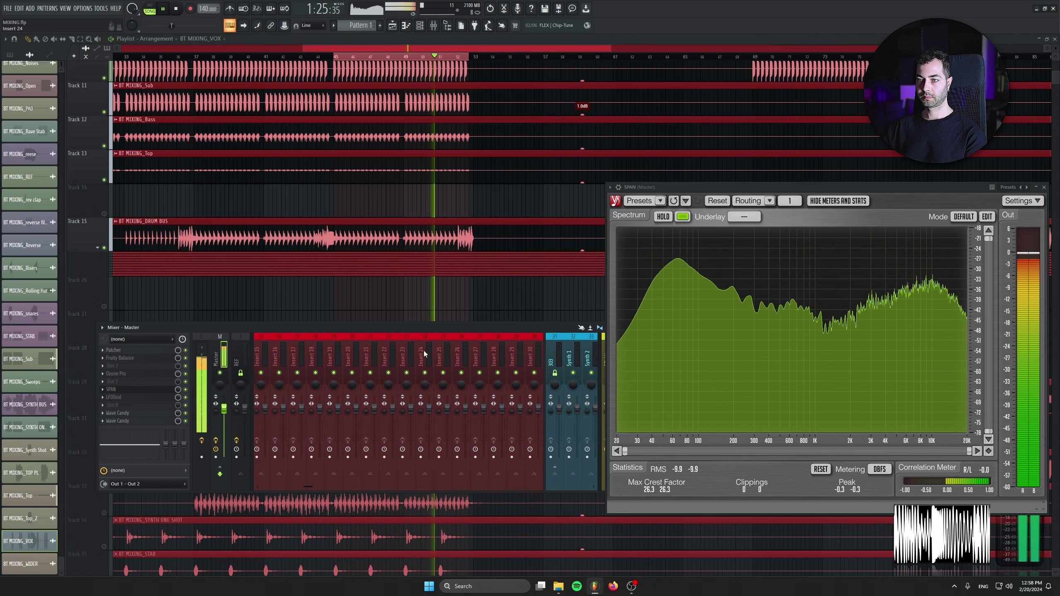
Add Fruity Parametric EQ 2 ahead of the limiter on the DRUM BUS mixer track and slightly boost its highest band
left_click(457, 346)
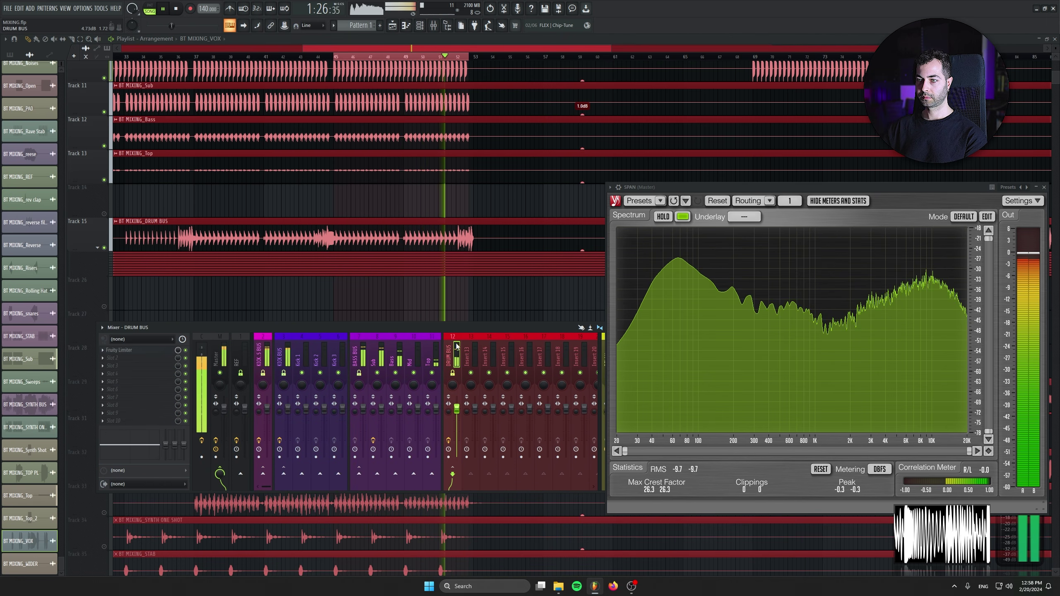
left_click(139, 357)
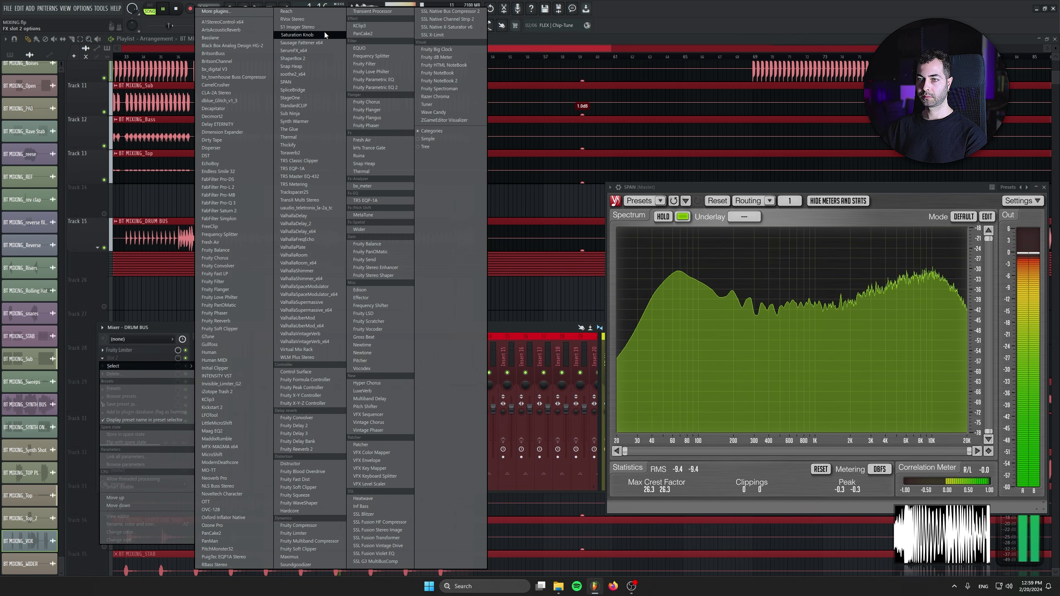
left_click(375, 88)
scroll(160, 360, "up", 1)
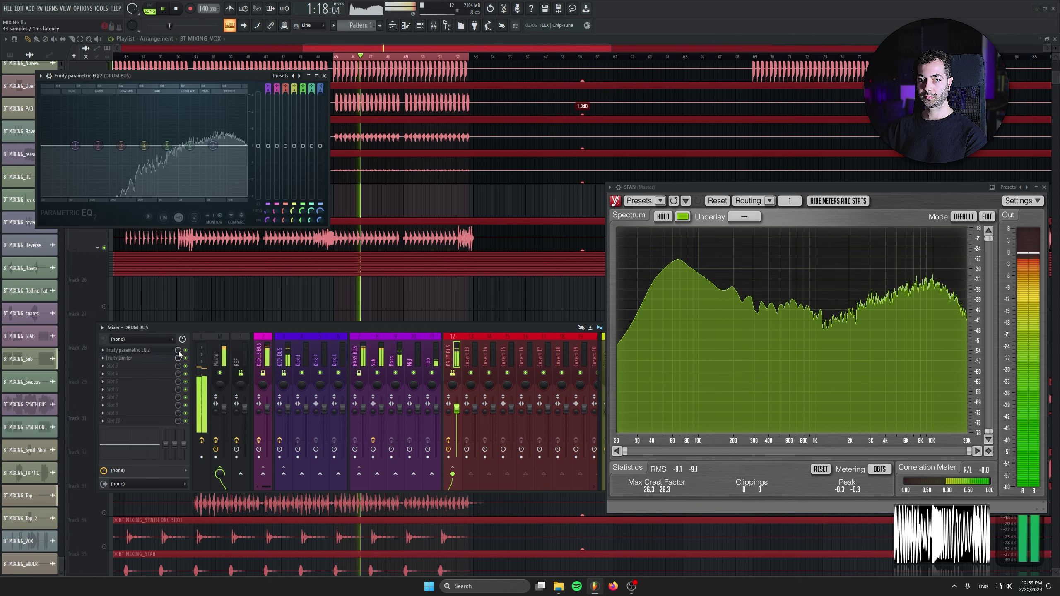
left_click_drag(320, 147, 320, 140)
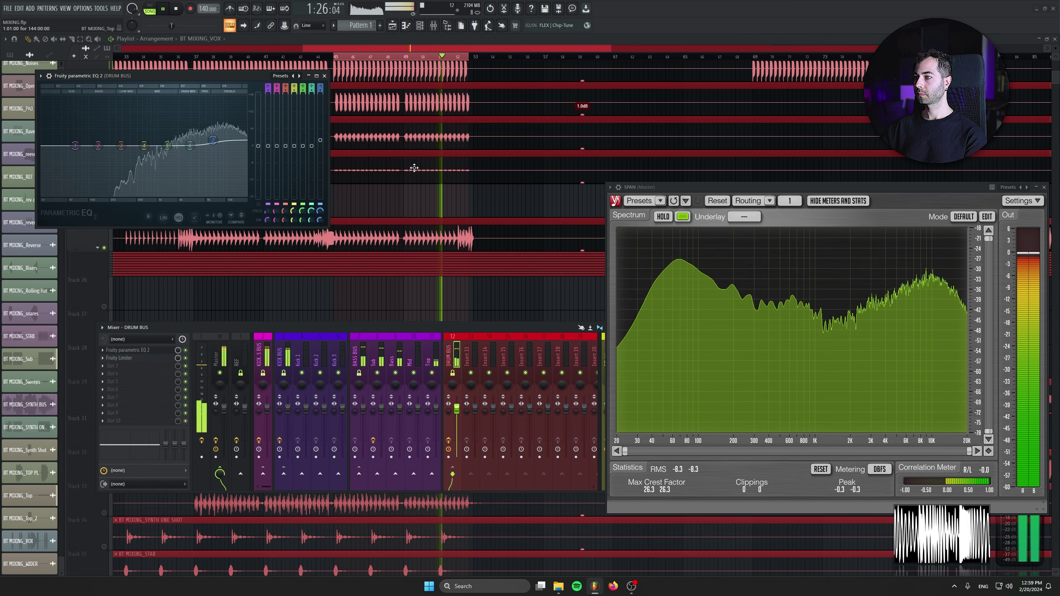
left_click(325, 76)
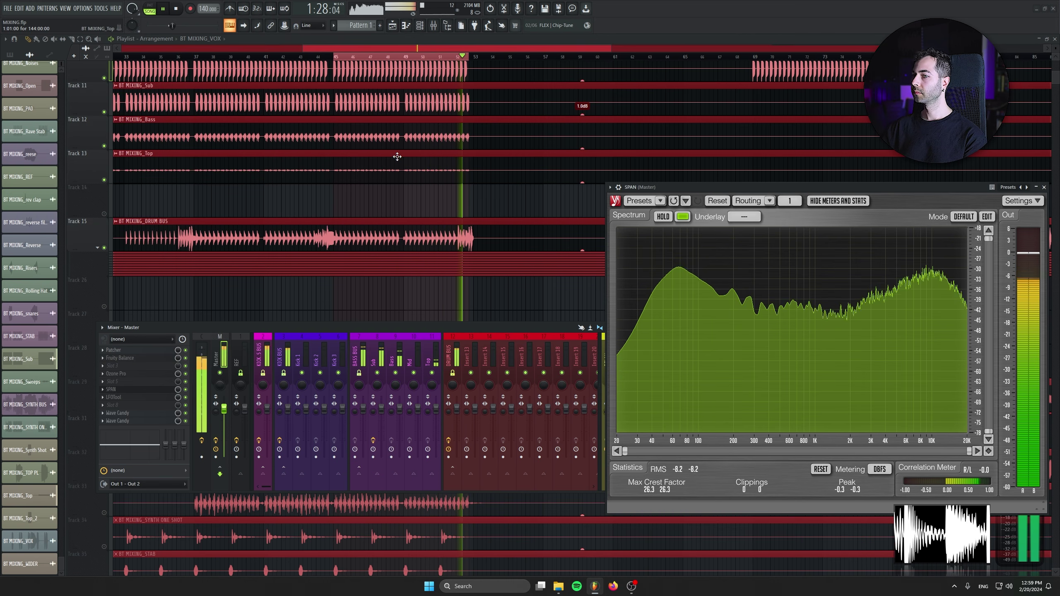
Insert SSL Fusion Vintage Drive between the EQ and the limiter on the DRUM BUS mixer track
left_click(456, 349)
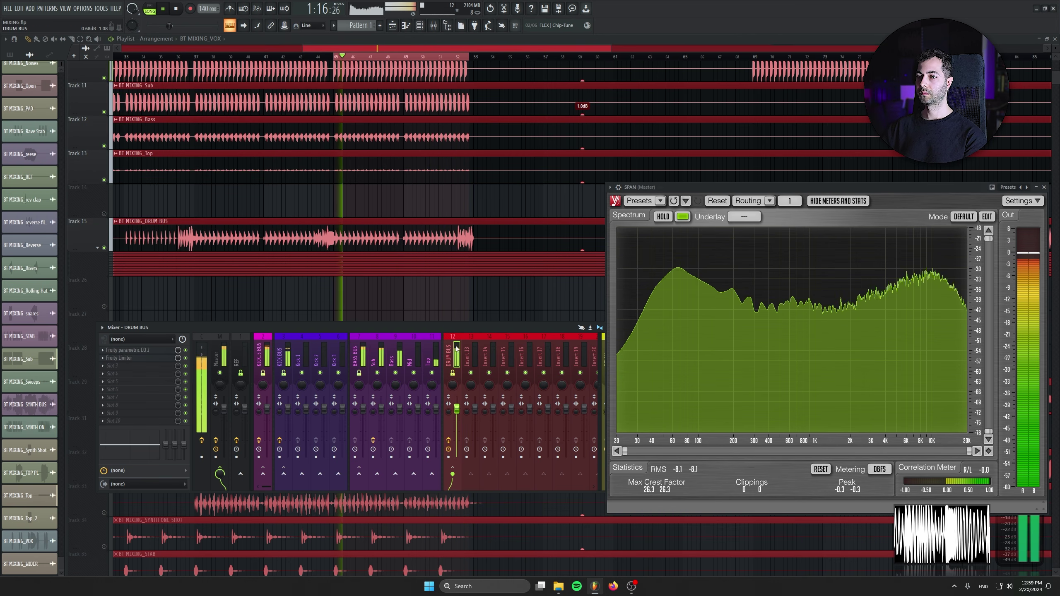
left_click_drag(145, 356, 142, 381)
left_click(142, 359)
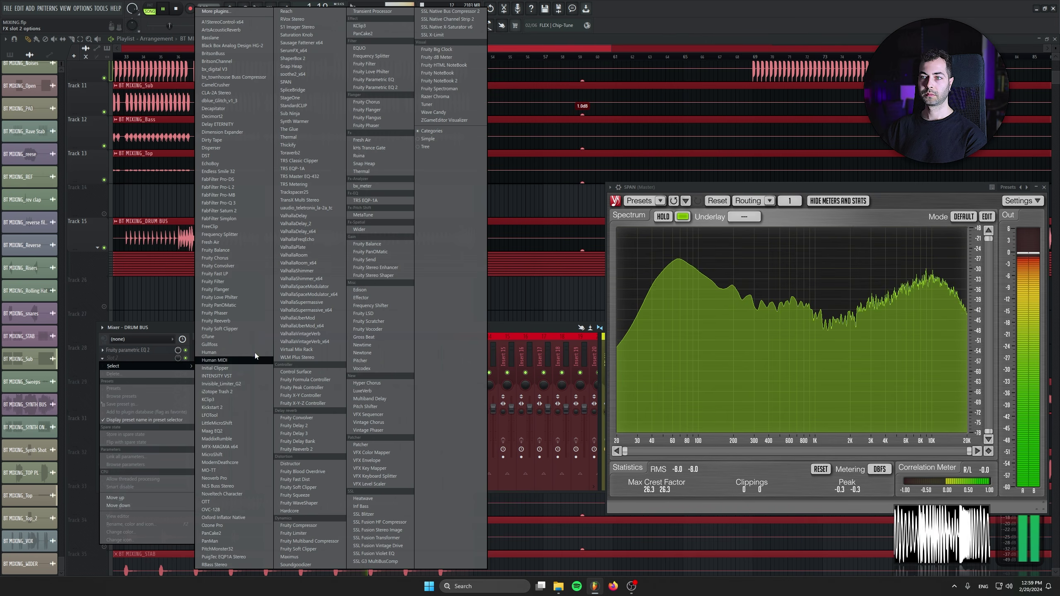
left_click(400, 544)
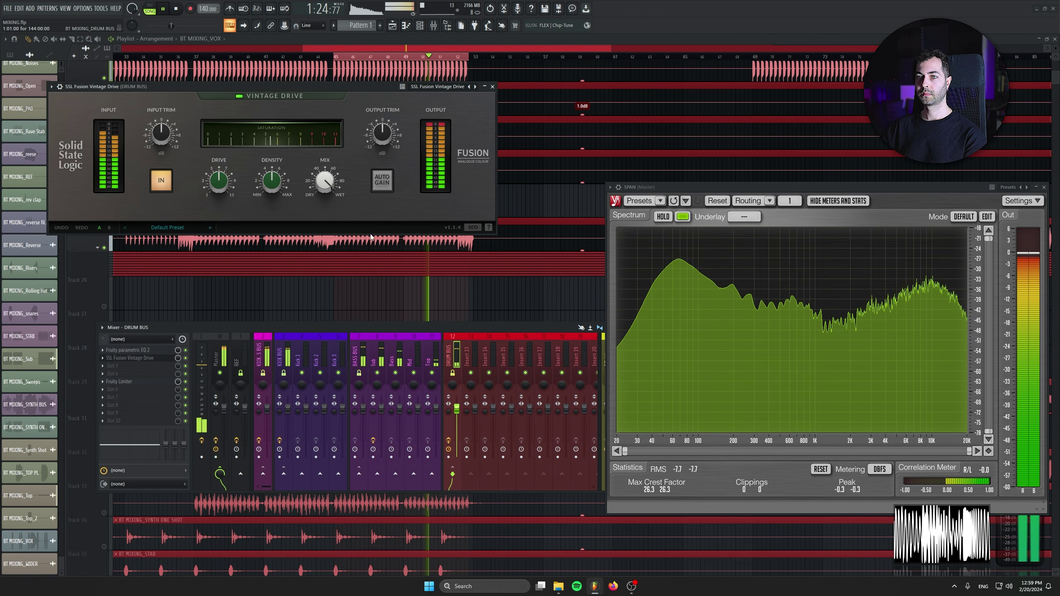
Compare Vintage Drive bypassed and active, set its output trim to -3.6 dB, and close the plugin
left_click_drag(313, 89, 309, 111)
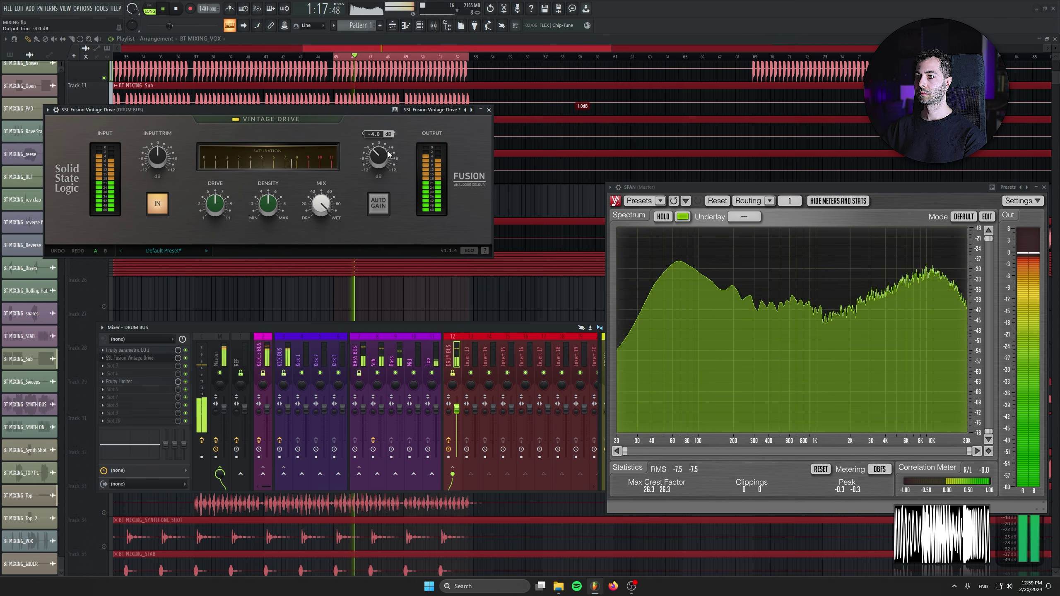
left_click(157, 205)
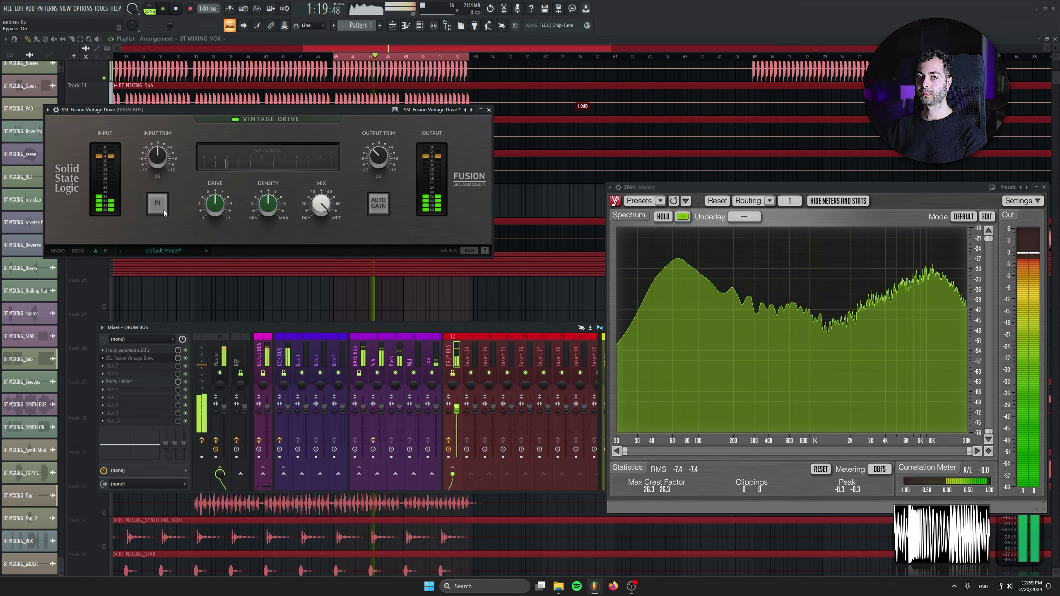
left_click(158, 205)
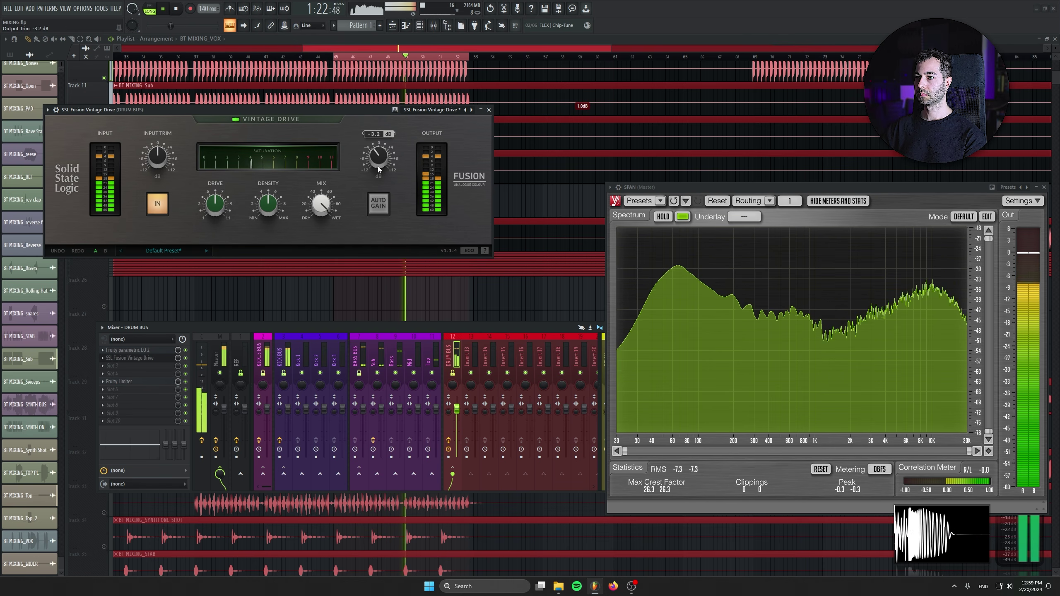
left_click(161, 204)
left_click(162, 202)
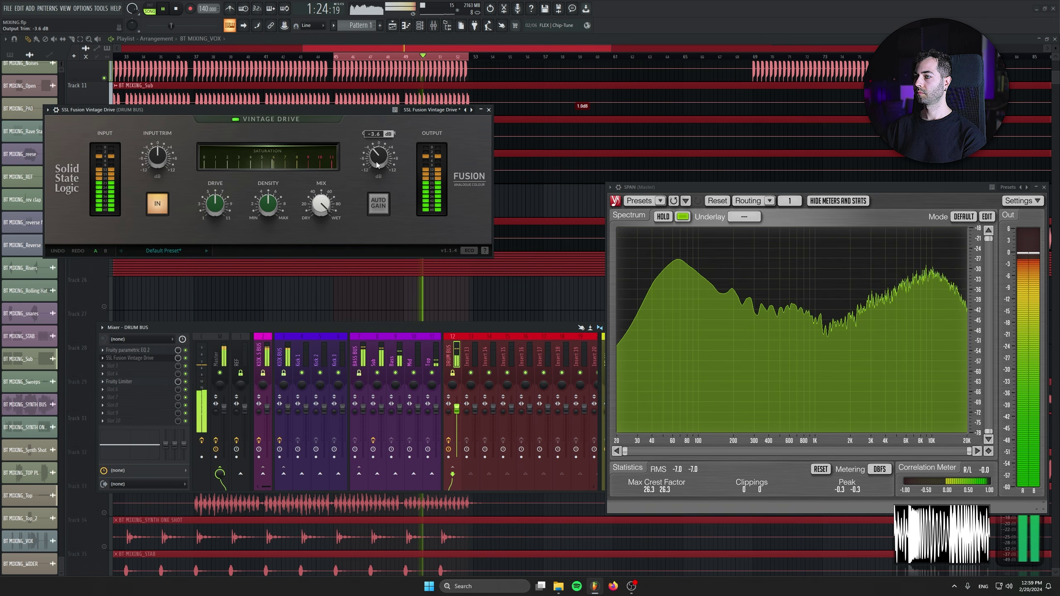
key("space")
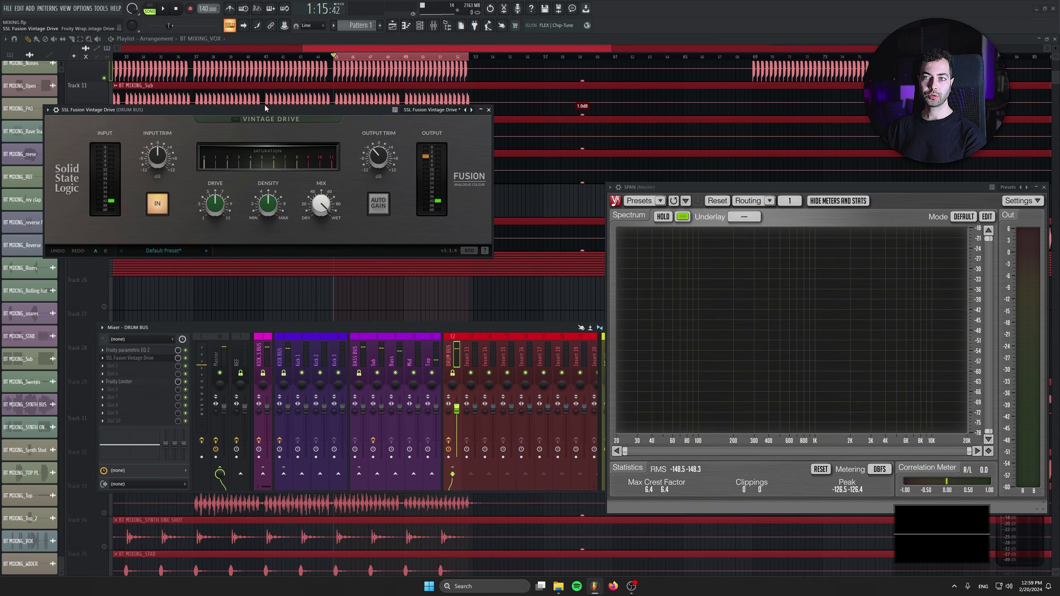
left_click_drag(265, 107, 270, 138)
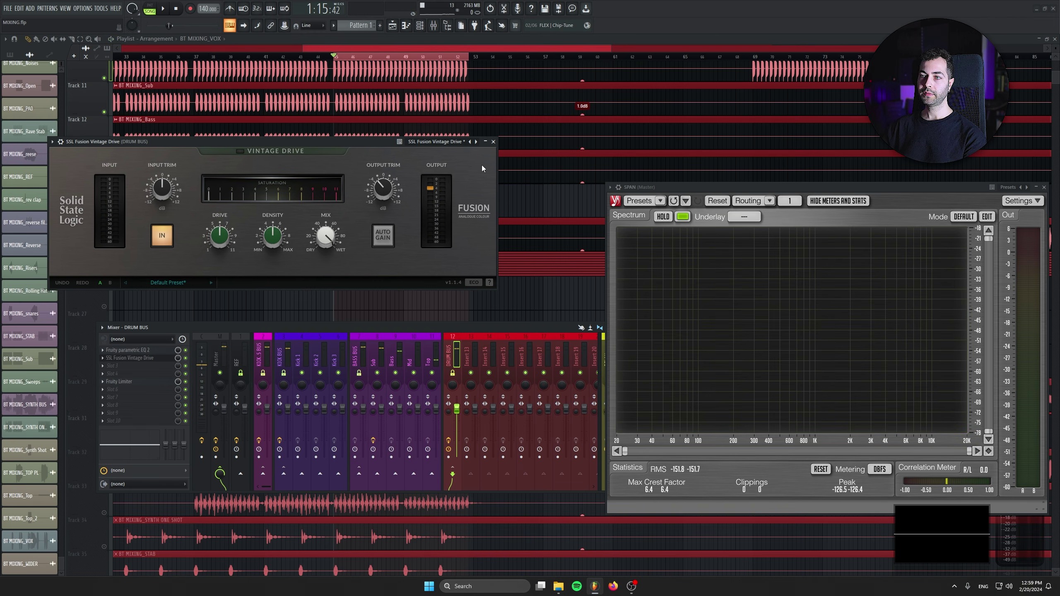
left_click(492, 142)
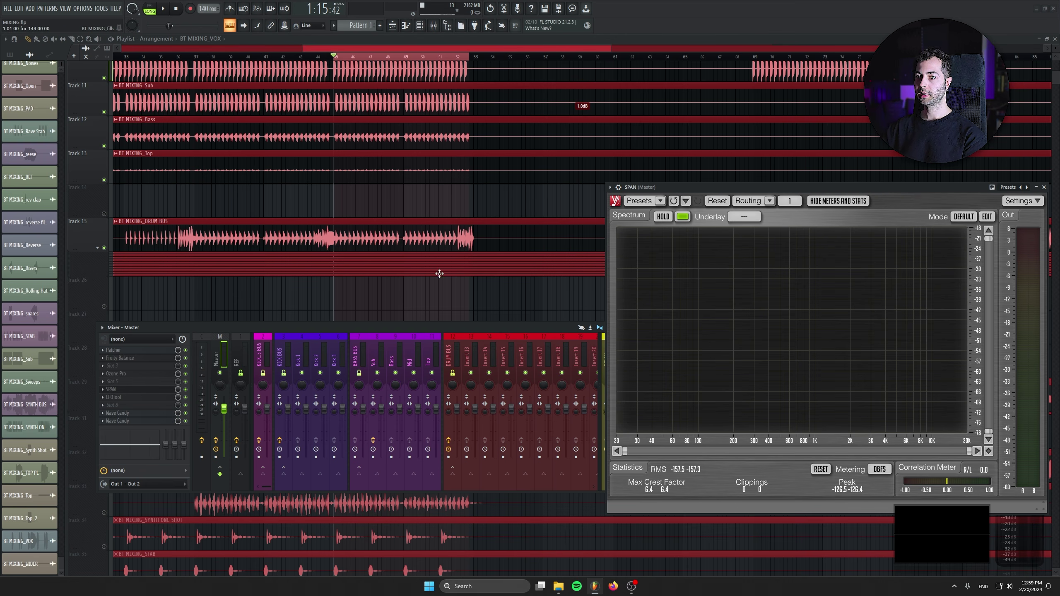
Play the arrangement from bar 97 and select the 303 track in the mixer
scroll(440, 274, "down", 2)
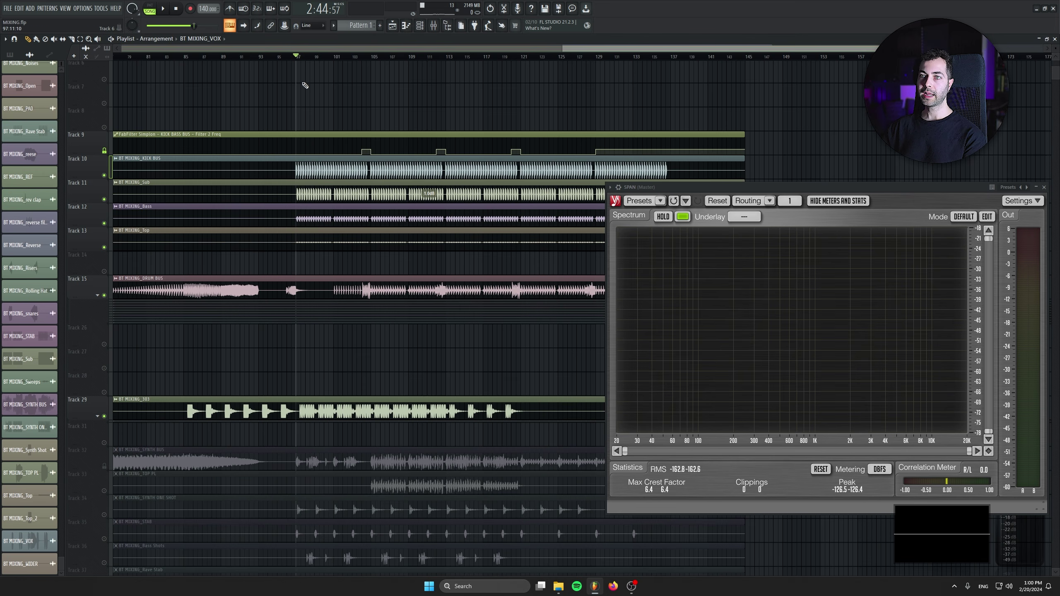
scroll(334, 242, "down", 3)
key("space")
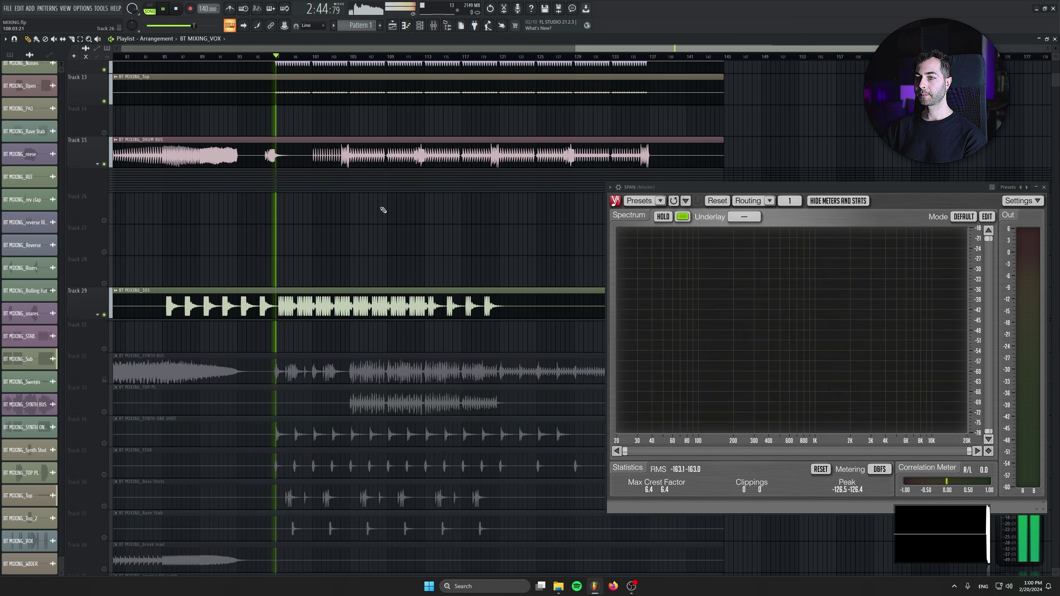
left_click(434, 26)
scroll(370, 352, "down", 8)
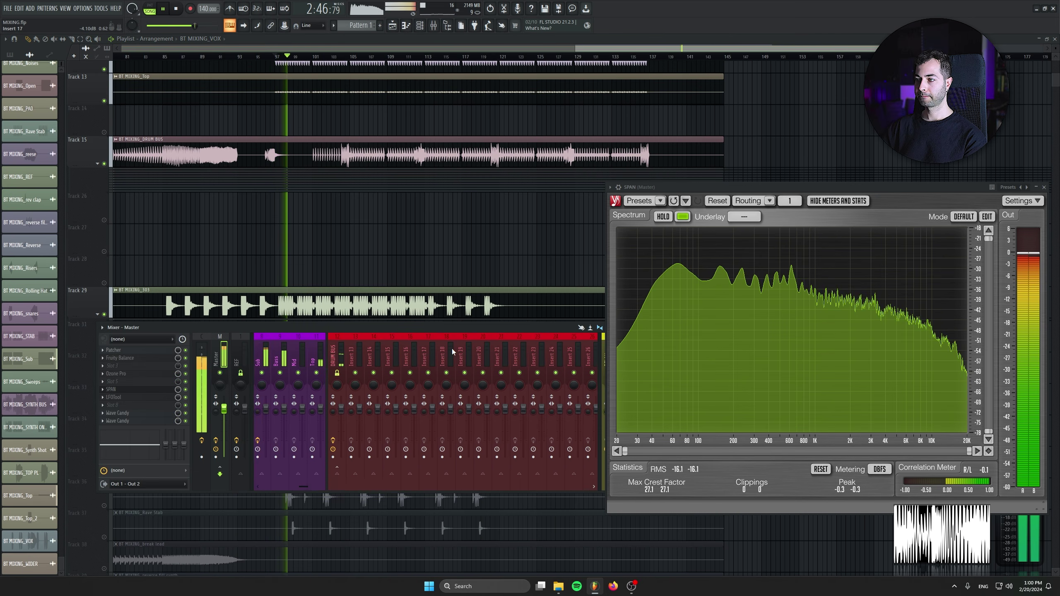
left_click(369, 352)
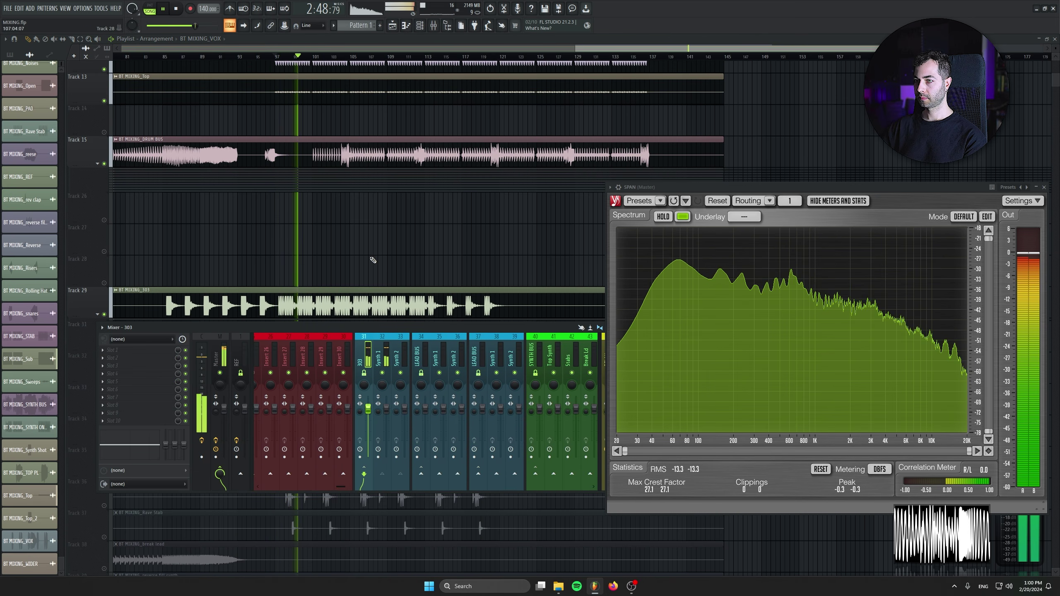
Examine the waveform of the BT MIXING_303 clip in the playlist during playback
scroll(315, 275, "up", 4)
scroll(316, 276, "up", 2)
key("F9")
scroll(438, 228, "down", 3)
scroll(475, 233, "up", 6)
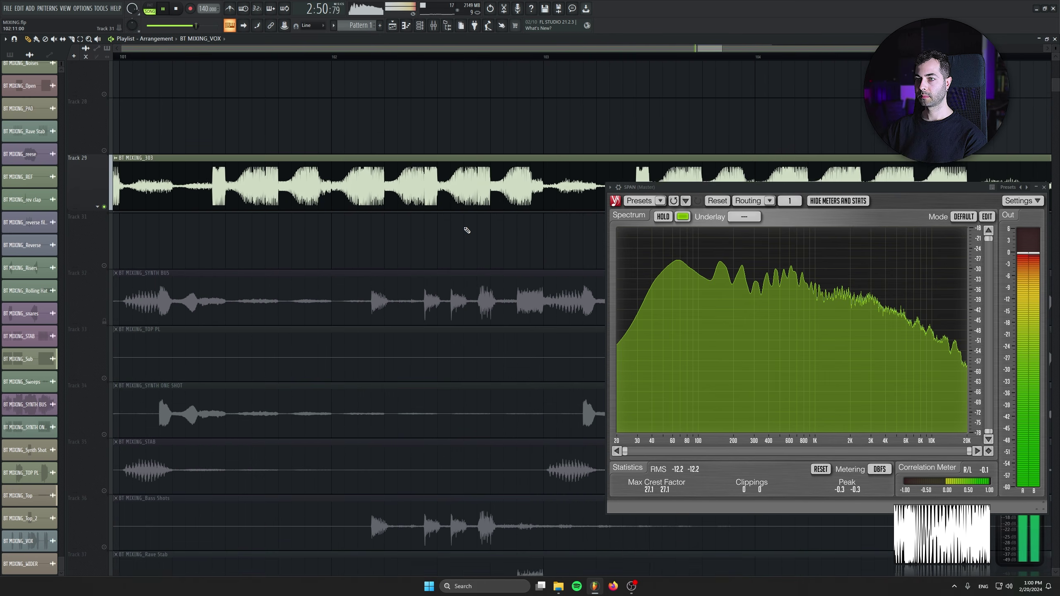
scroll(417, 251, "down", 5)
key("F9")
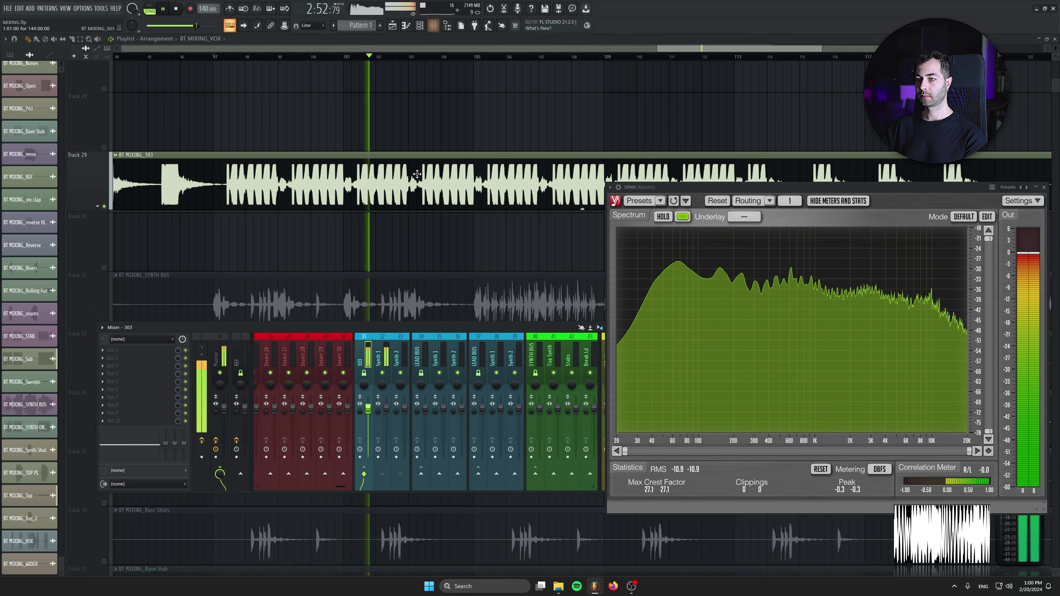
Dock the KICK BASS BUS mixer track next to the Master and REF tracks
scroll(310, 355, "up", 5)
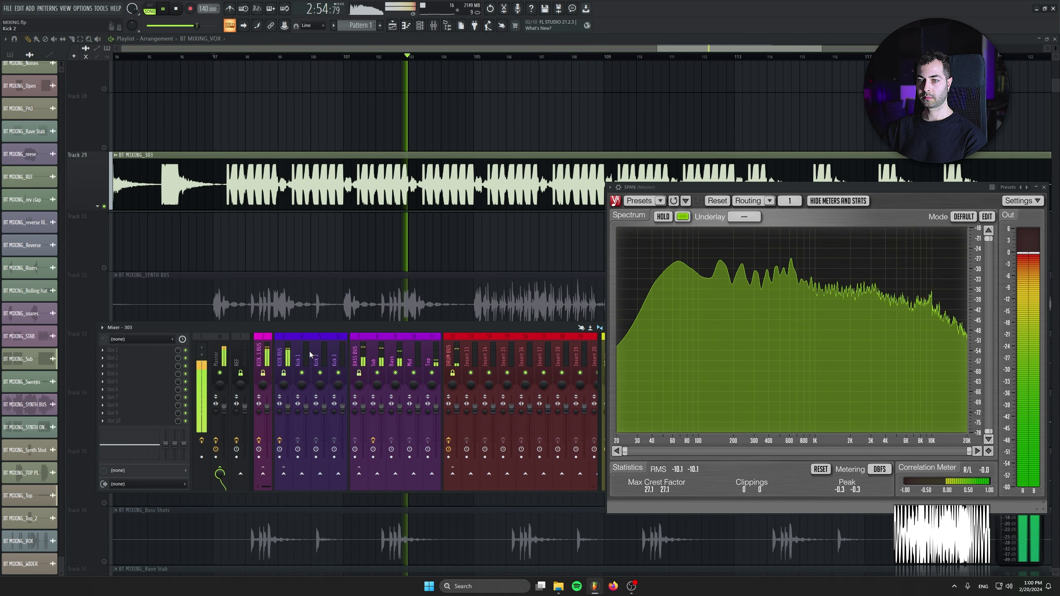
left_click(291, 354)
right_click(292, 354)
left_click(271, 346)
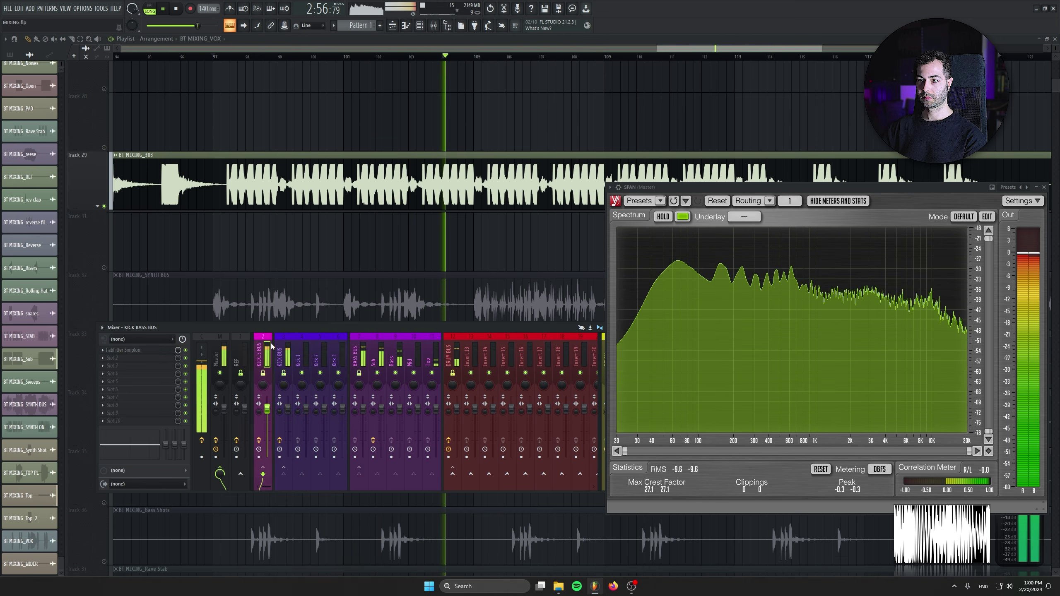
right_click(271, 345)
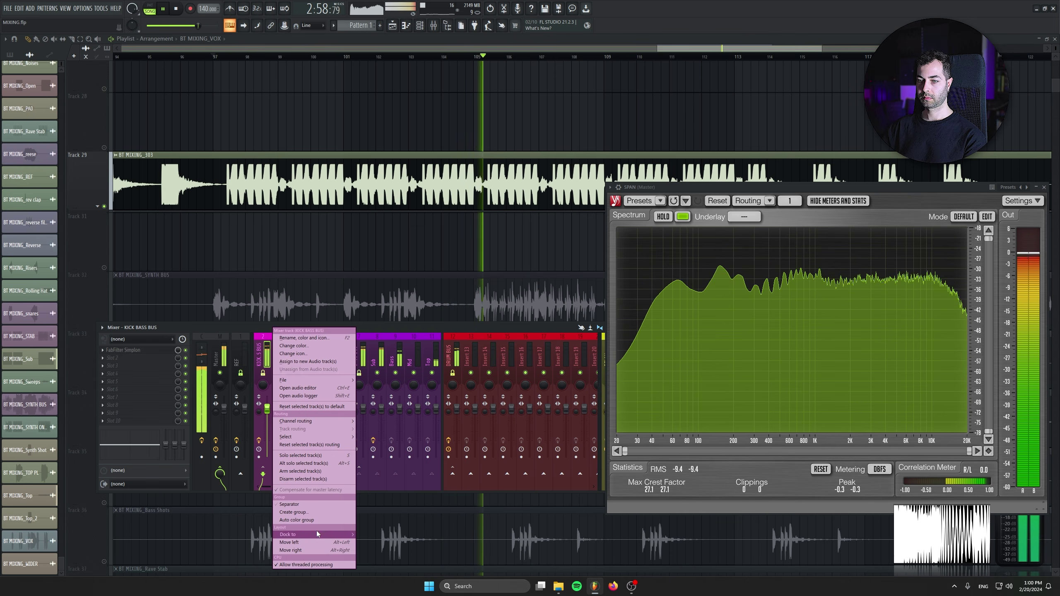
mouse_move(318, 535)
left_click(369, 536)
Enlarge the mixer, select the Synth 1 track beside the 303 track, and stop playback
scroll(416, 348, "down", 5)
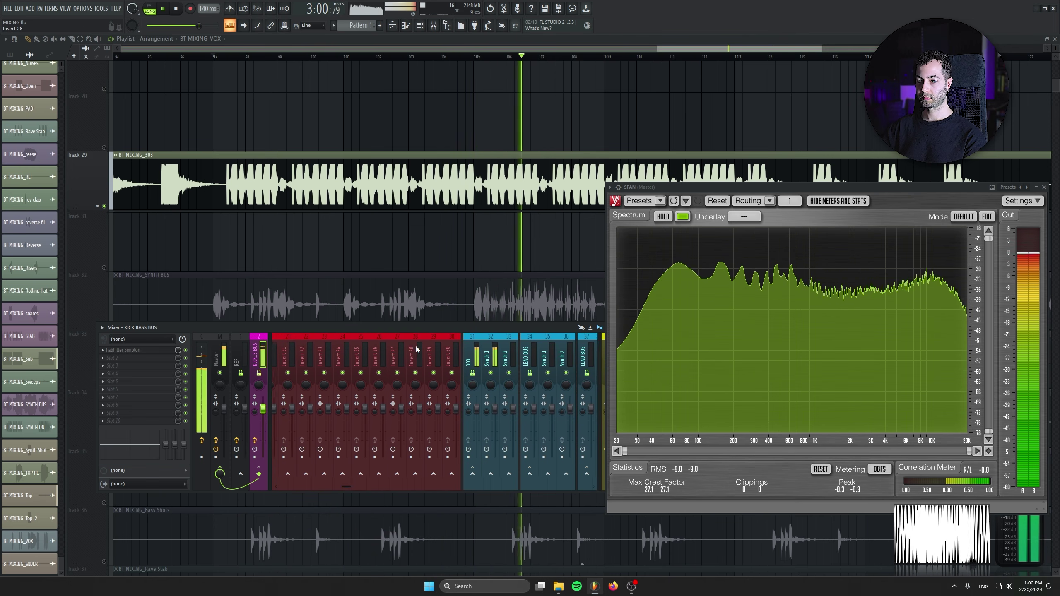
scroll(416, 349, "down", 5)
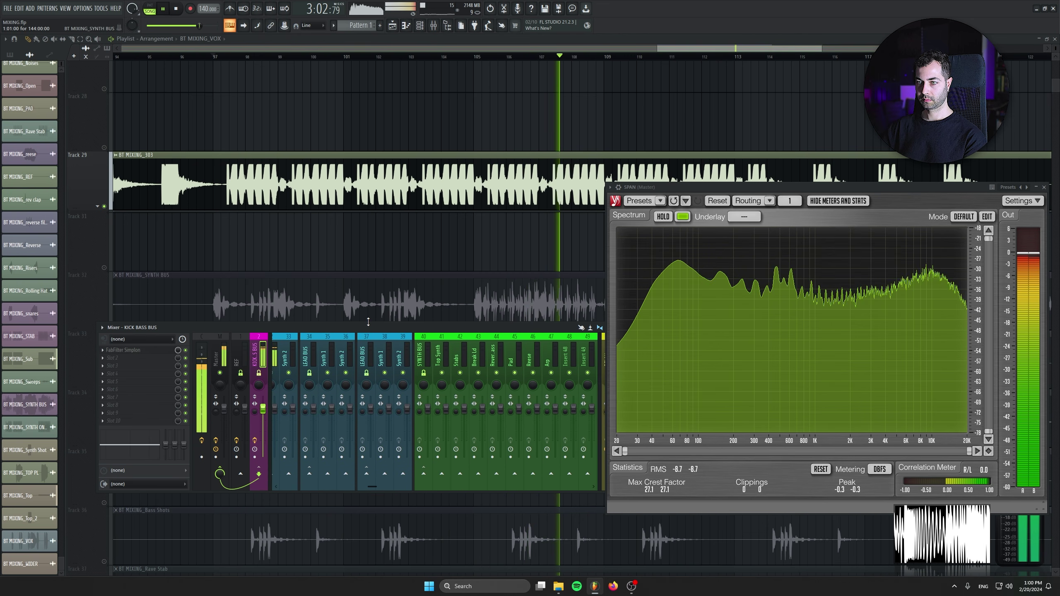
left_click_drag(368, 321, 368, 222)
left_click(277, 291)
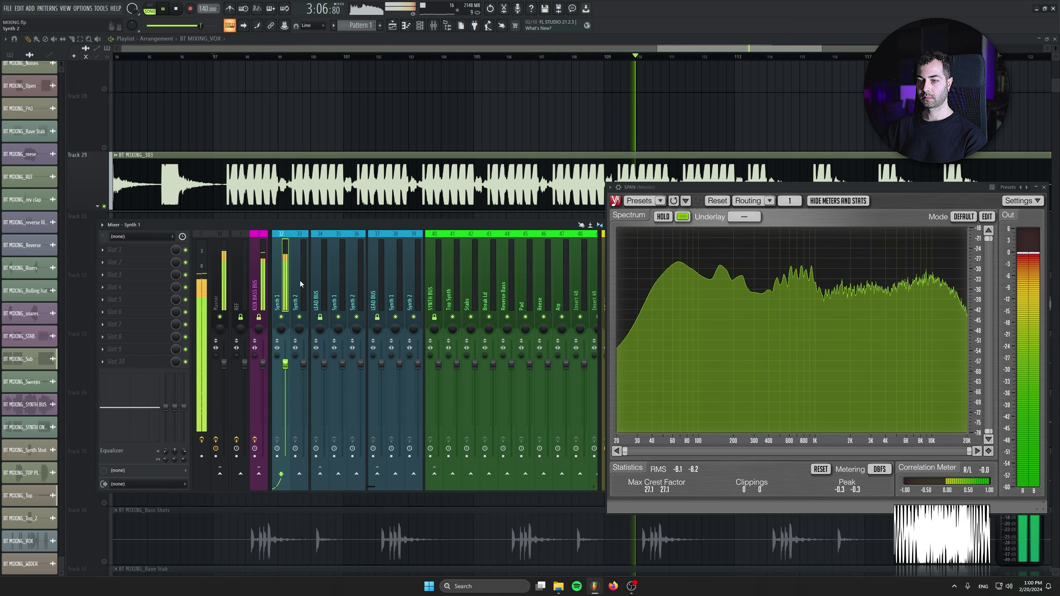
key("space")
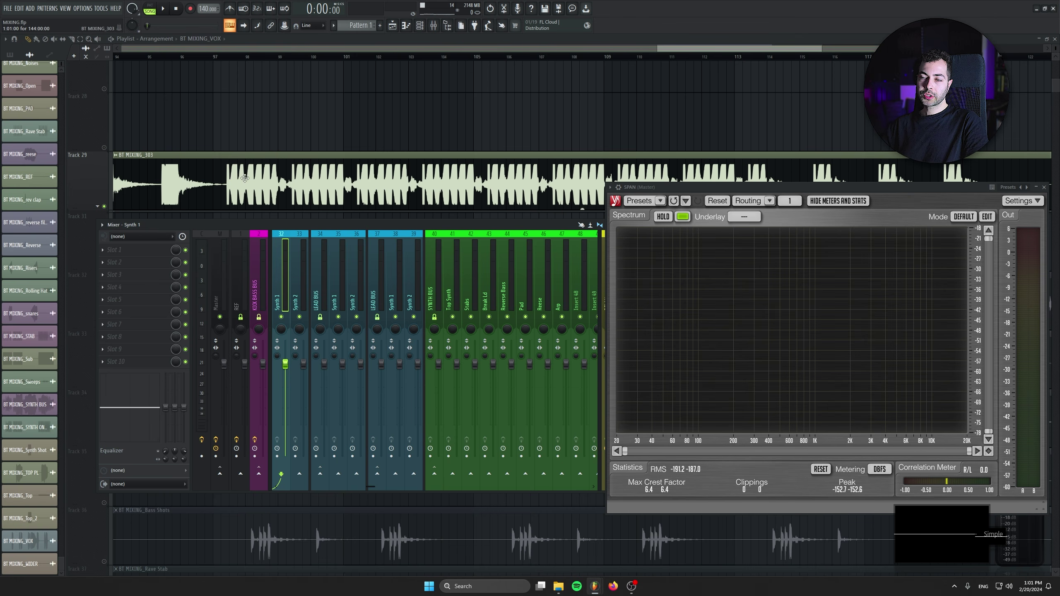
Close the mixer and inspect the 303 clip's waveform close up around bar 97
scroll(257, 175, "up", 5)
key("F9")
left_click_drag(225, 227, 330, 159)
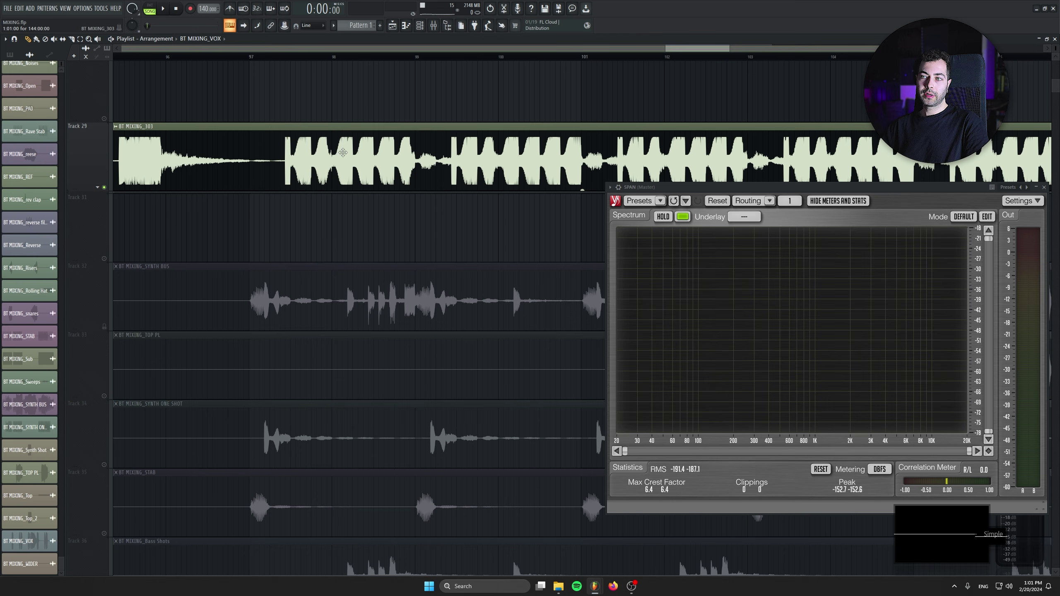
Switch to the BIGROOM TECHNO - START TO FINISH project and place the playhead at the Drop marker at bar 97
mouse_move(594, 586)
left_click(614, 557)
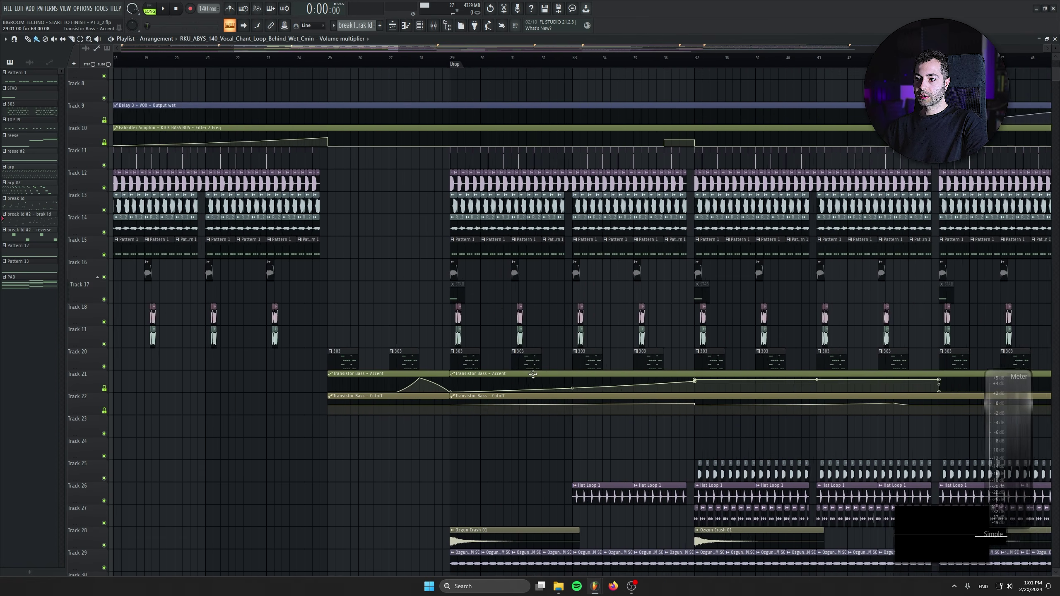
scroll(533, 375, "up", 2)
left_click_drag(340, 410, 232, 396)
scroll(424, 445, "down", 7)
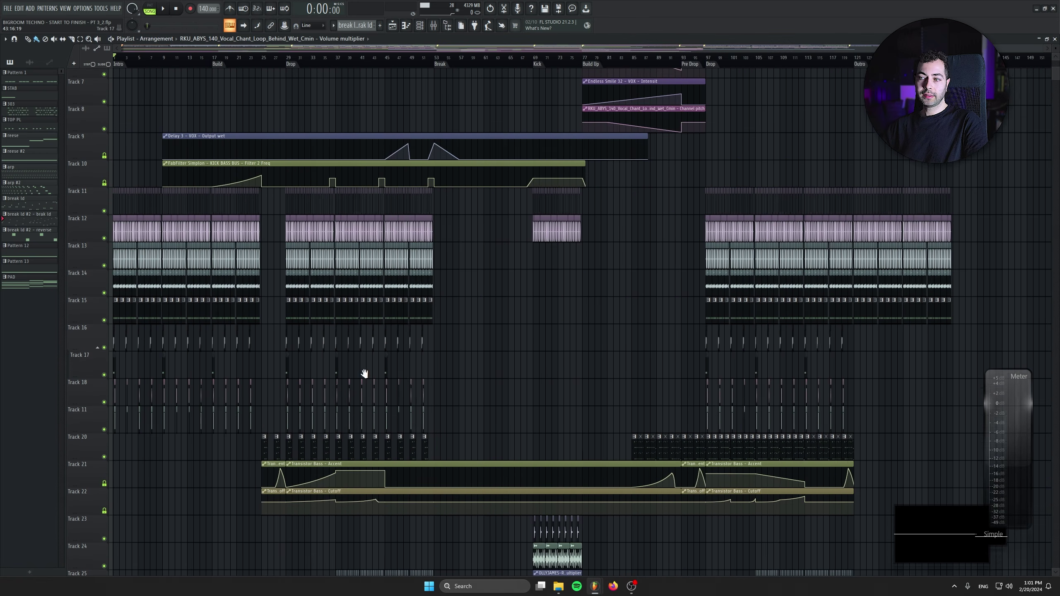
left_click_drag(365, 371, 205, 296)
scroll(502, 400, "up", 2)
scroll(502, 400, "up", 5)
left_click_drag(426, 345, 46, 303)
left_click(360, 58)
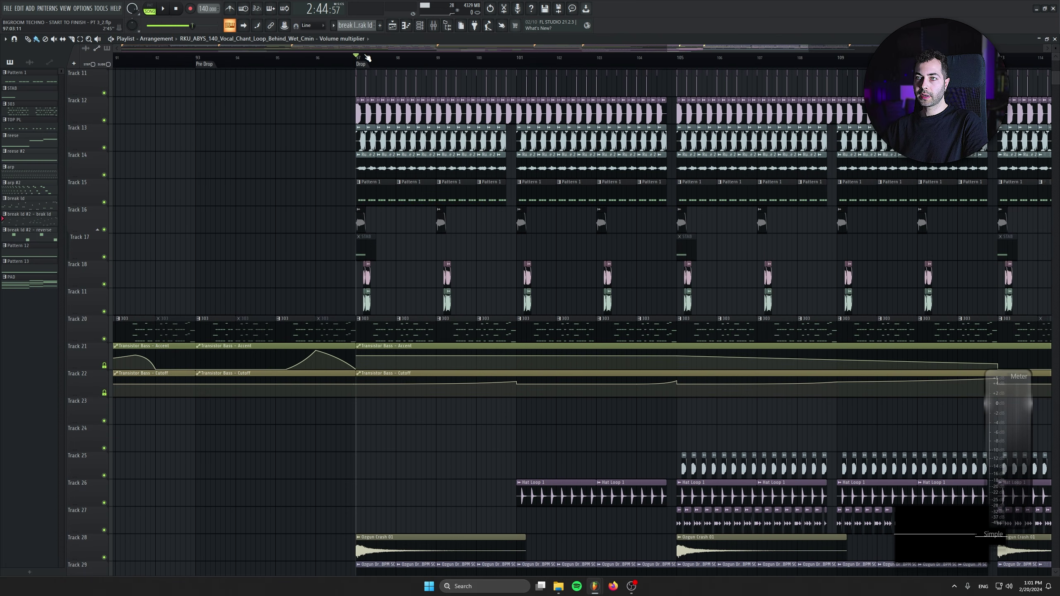
Open the mixer, solo the 303 pattern's playlist track, and play from the drop
left_click(434, 27)
right_click(104, 339)
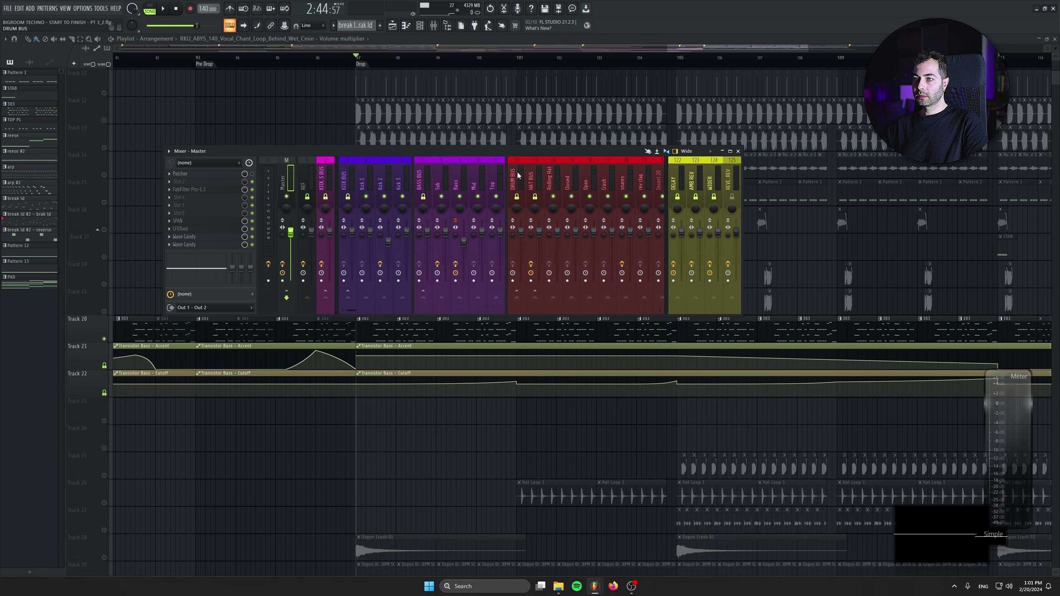
scroll(527, 175, "down", 8)
left_click_drag(530, 153, 513, 268)
key("space")
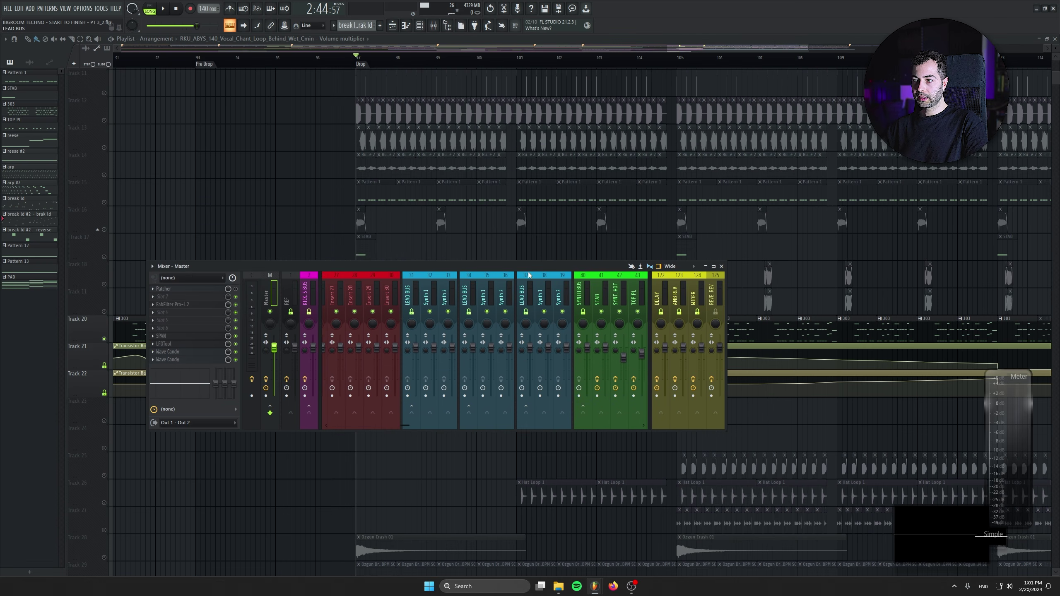
Open the FreeClip plugin on the 303 mixer track to check its settings
scroll(527, 292, "down", 4)
left_click(566, 297)
left_click(181, 312)
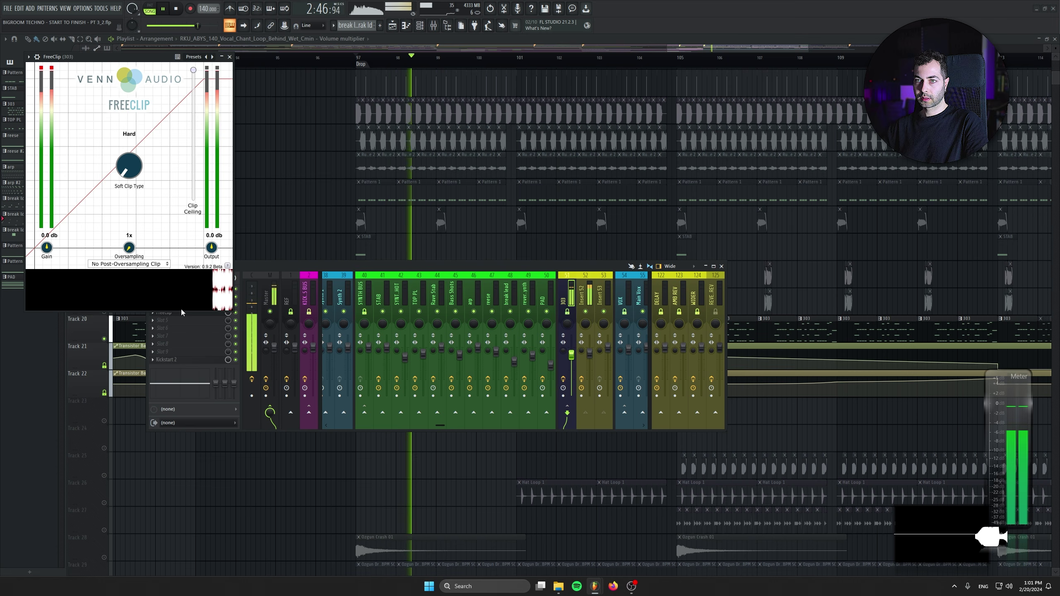
Bypass FreeClip on the 303 mixer track, lower the track's volume to about -7.7 dB, and close the plugin window
left_click_drag(258, 266, 297, 316)
left_click(274, 362)
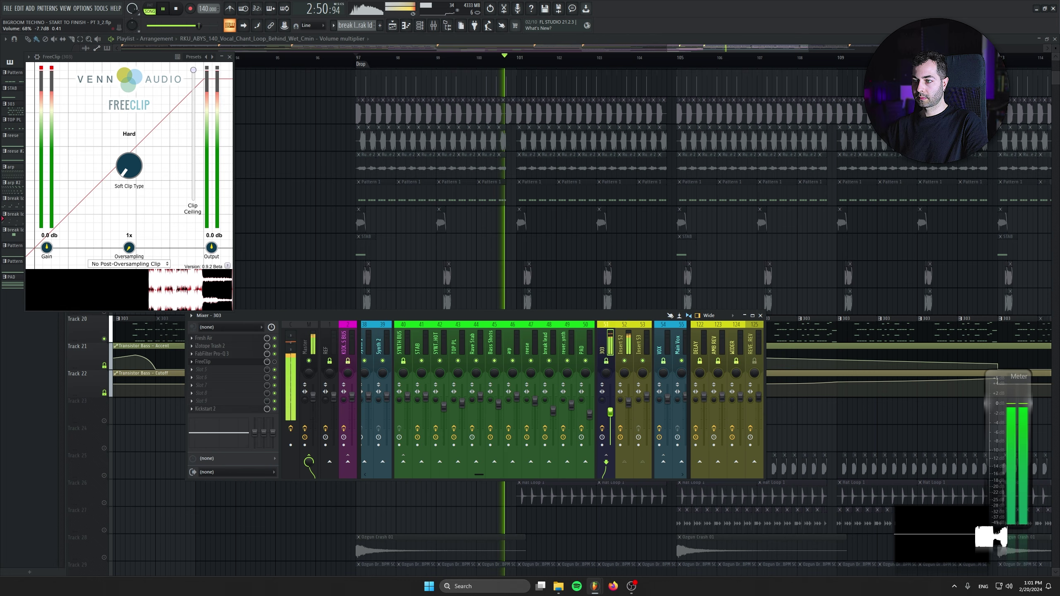
left_click_drag(611, 404, 610, 414)
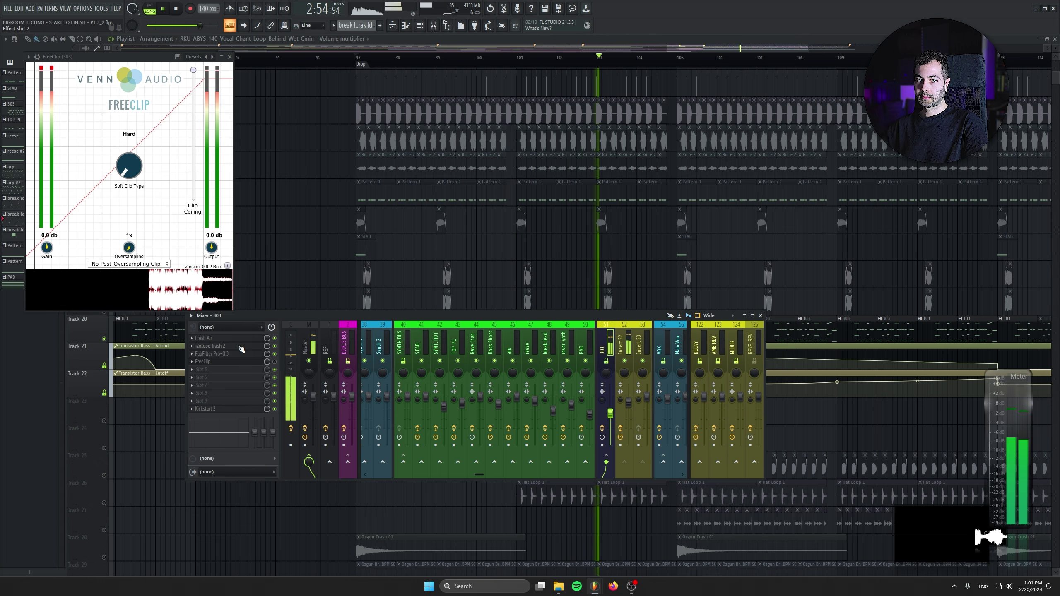
left_click(229, 56)
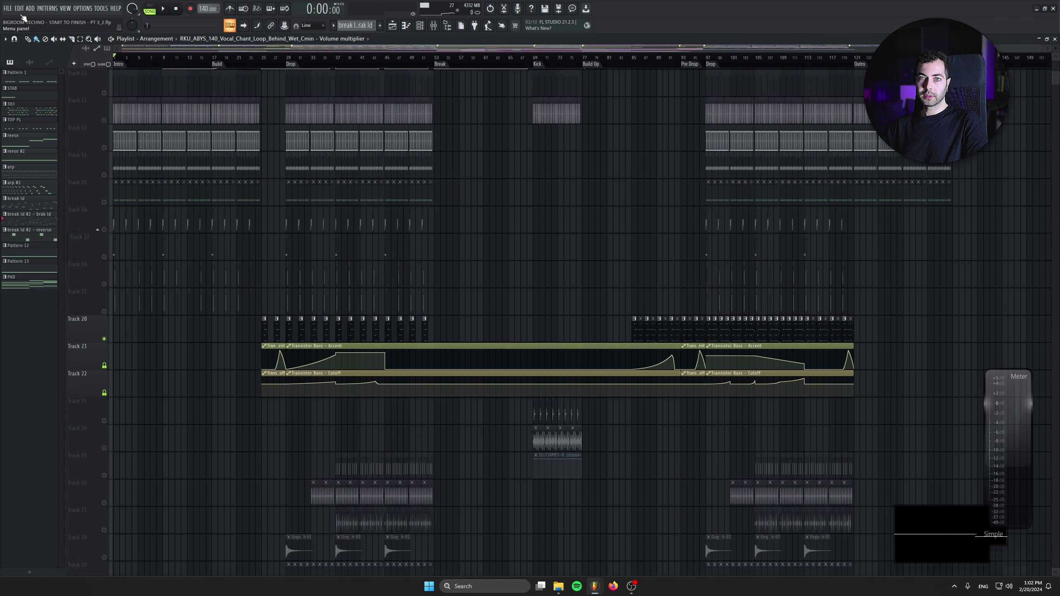
Consolidate the 303 playlist track from track start and bring the rendered audio clip into the MIXING project's playlist
right_click(86, 332)
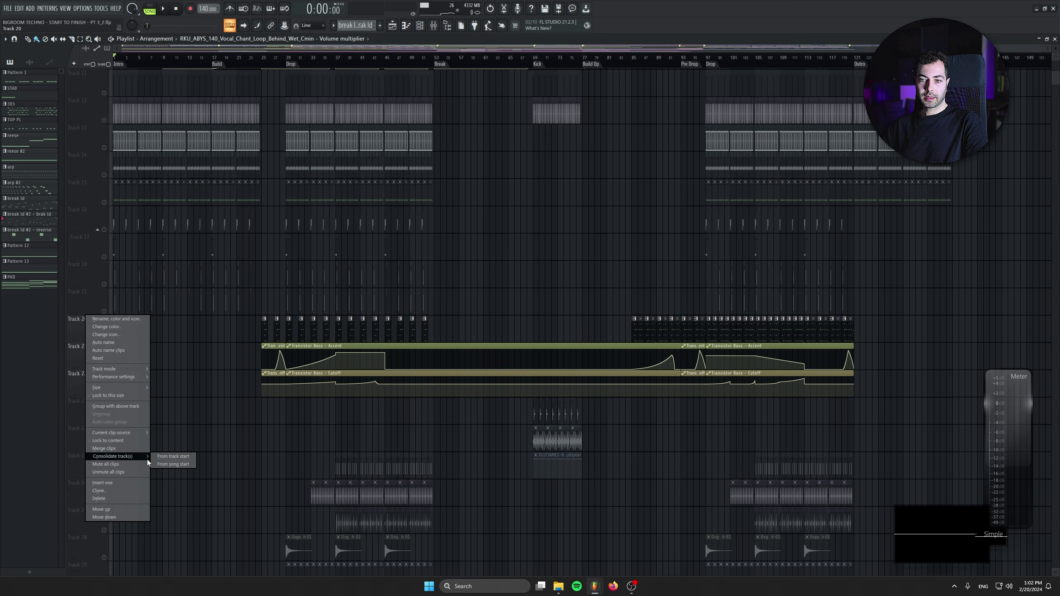
left_click(169, 457)
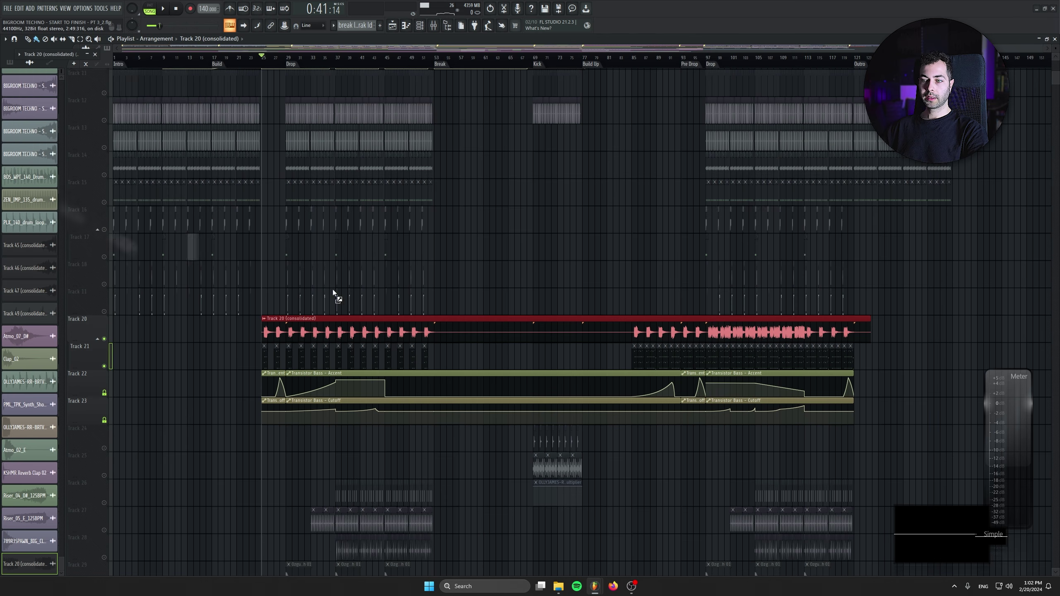
left_click_drag(604, 591, 364, 225)
scroll(314, 292, "down", 10)
left_click_drag(735, 185, 712, 313)
Insert a playlist track above the BT MIXING_303 clip and place the consolidated clip there at bar 25, aligned with its hits
right_click(93, 178)
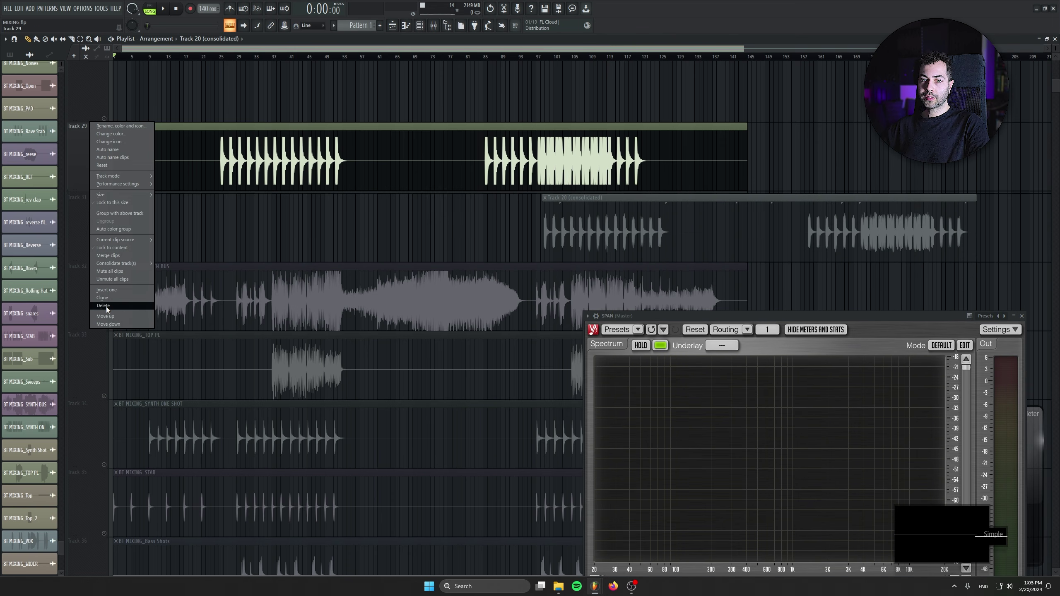
left_click(106, 292)
left_click_drag(629, 292, 309, 126)
scroll(226, 150, "up", 5)
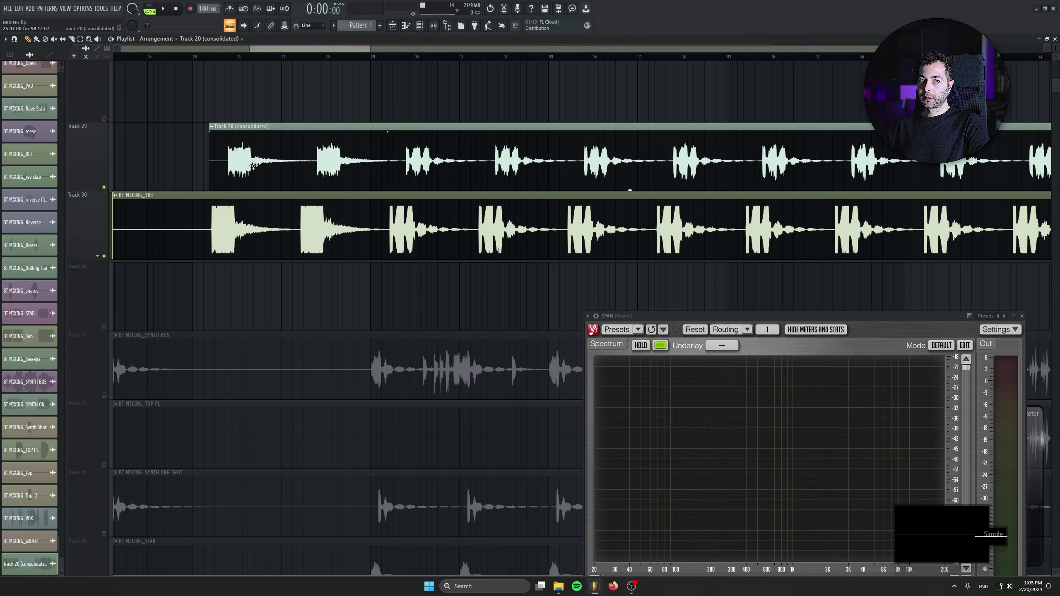
left_click_drag(227, 155, 211, 154)
scroll(179, 184, "up", 5)
Route the consolidated 303 clip to mixer track 32 in its channel settings and close them
double_click(429, 249)
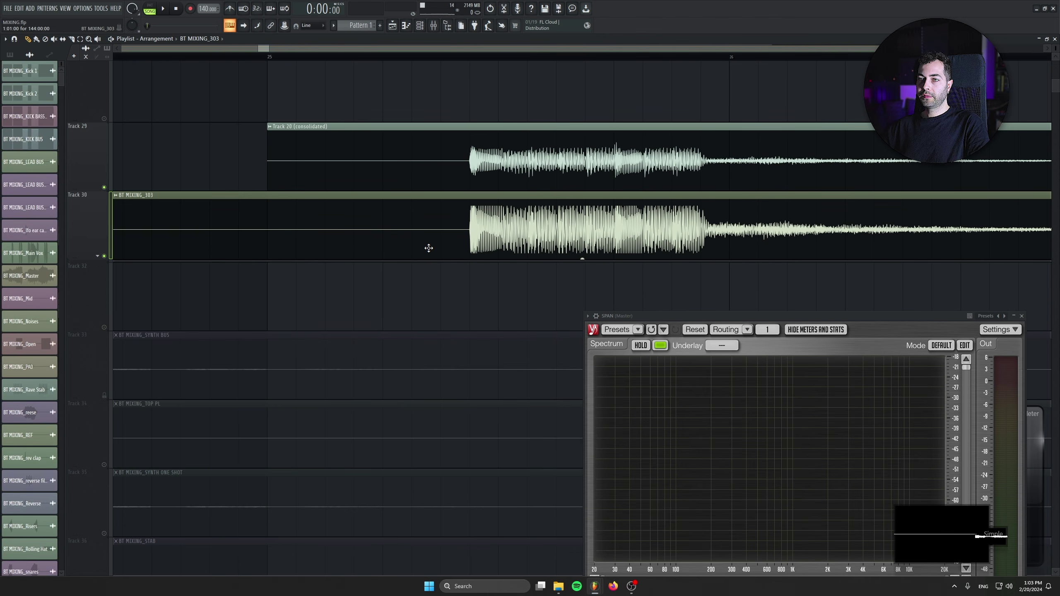
right_click(266, 102)
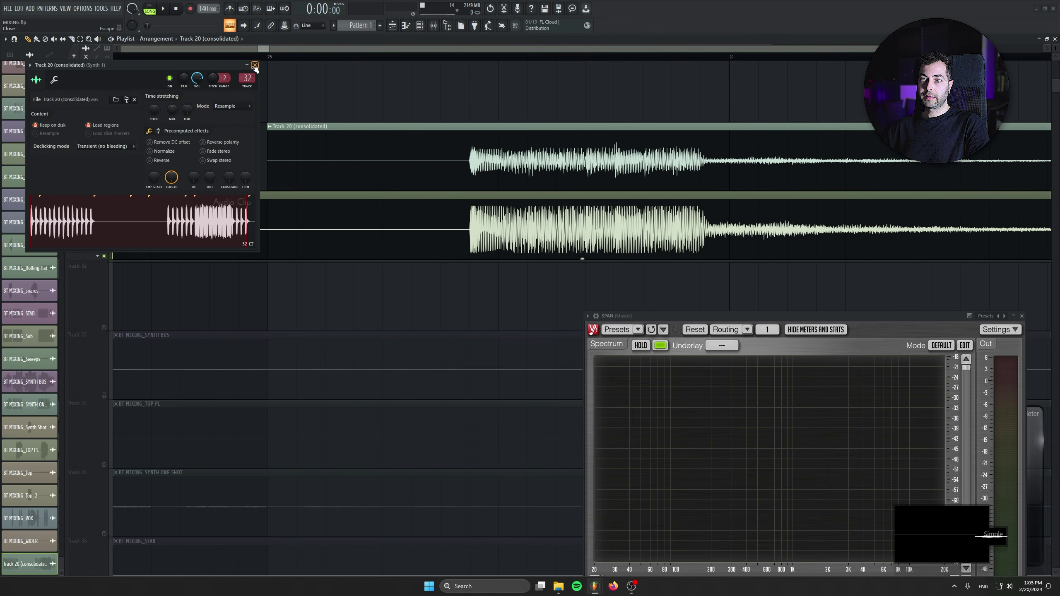
left_click(255, 67)
Mute the old BT MIXING_303 track and play the consolidated clip from the drop at bar 97
scroll(209, 252, "down", 8)
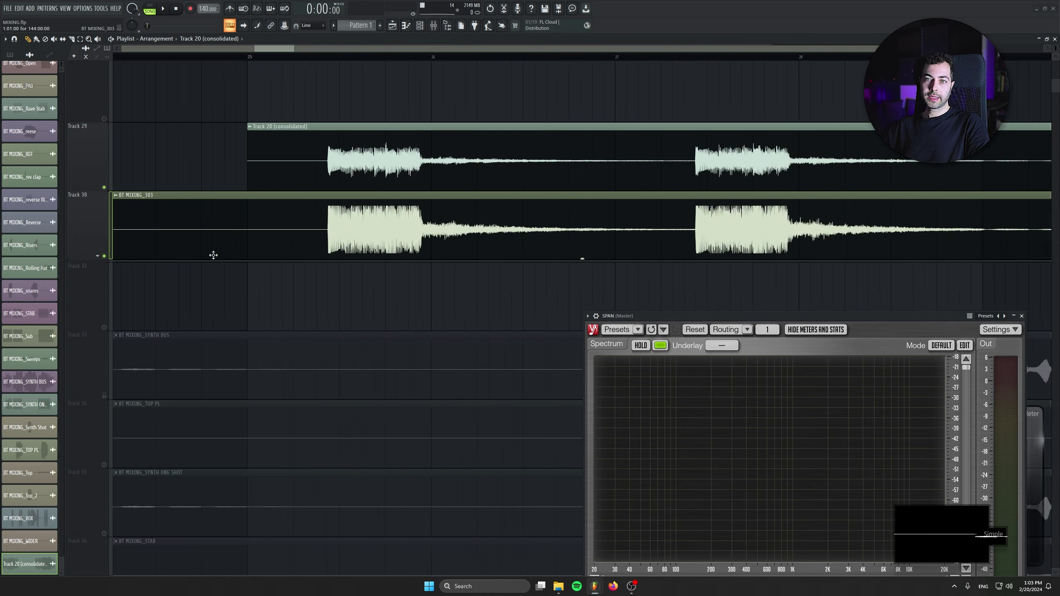
scroll(179, 287, "down", 4)
key("space")
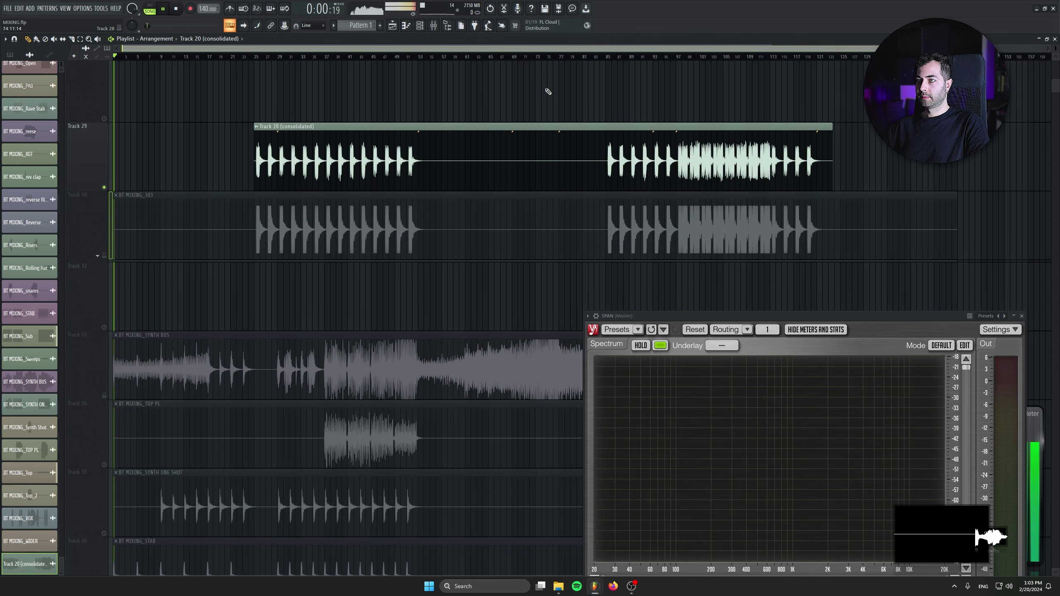
left_click(603, 56)
scroll(654, 129, "up", 5)
left_click(715, 58)
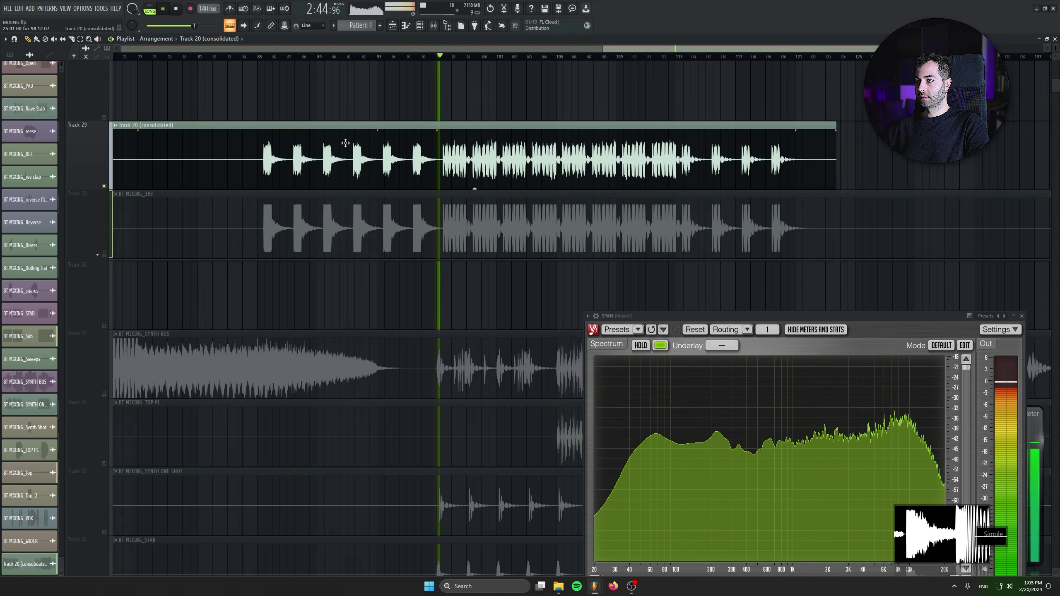
Load SSL Fusion Vintage Drive on the Synth 1 mixer track and set its output trim to about -2.4 dB
key("F9")
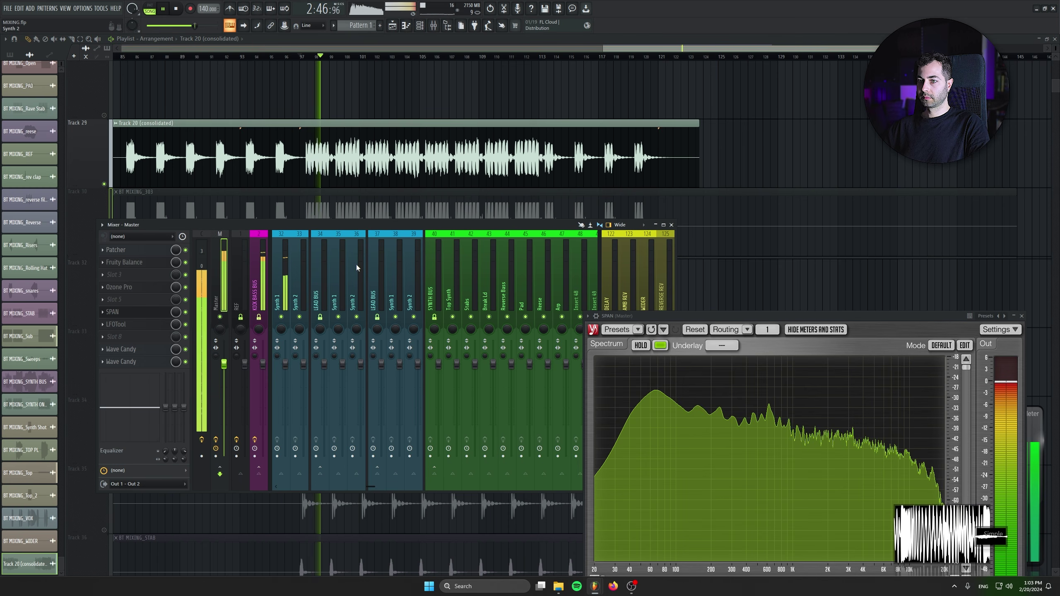
left_click(287, 365)
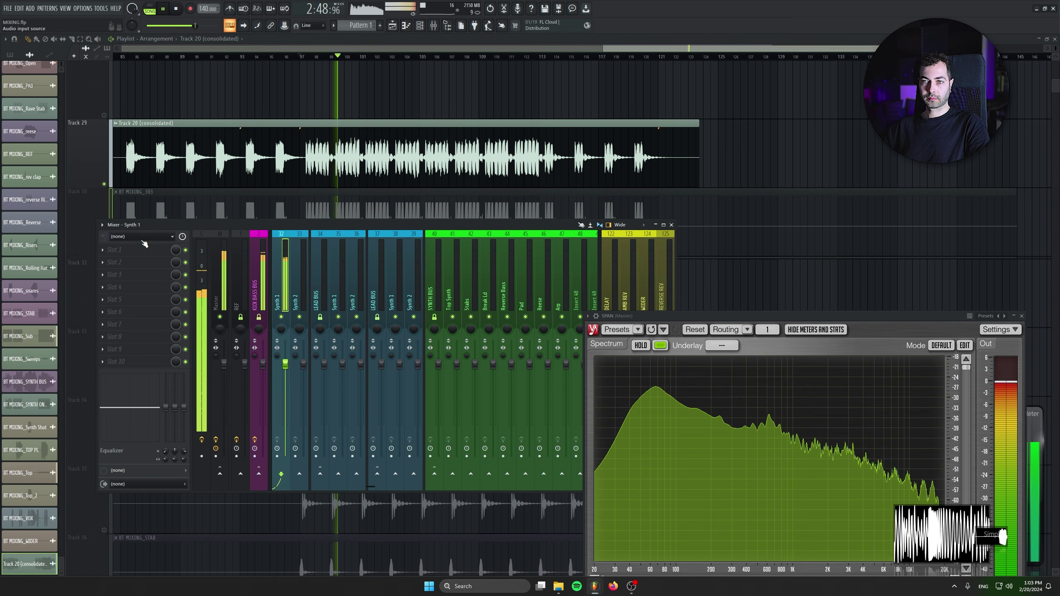
left_click(114, 250)
mouse_move(125, 260)
left_click(391, 546)
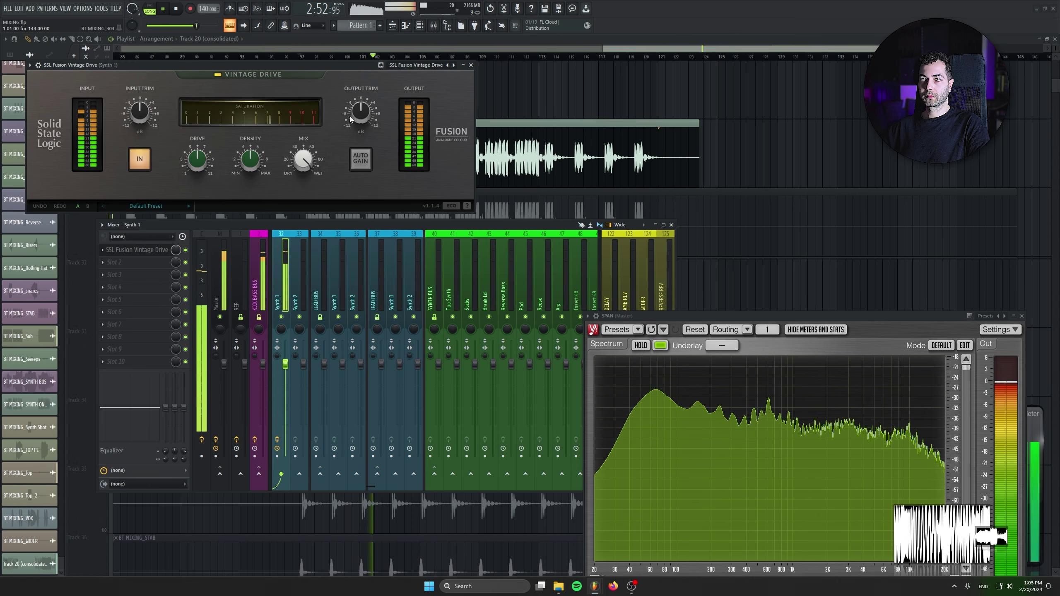
scroll(367, 110, "down", 3)
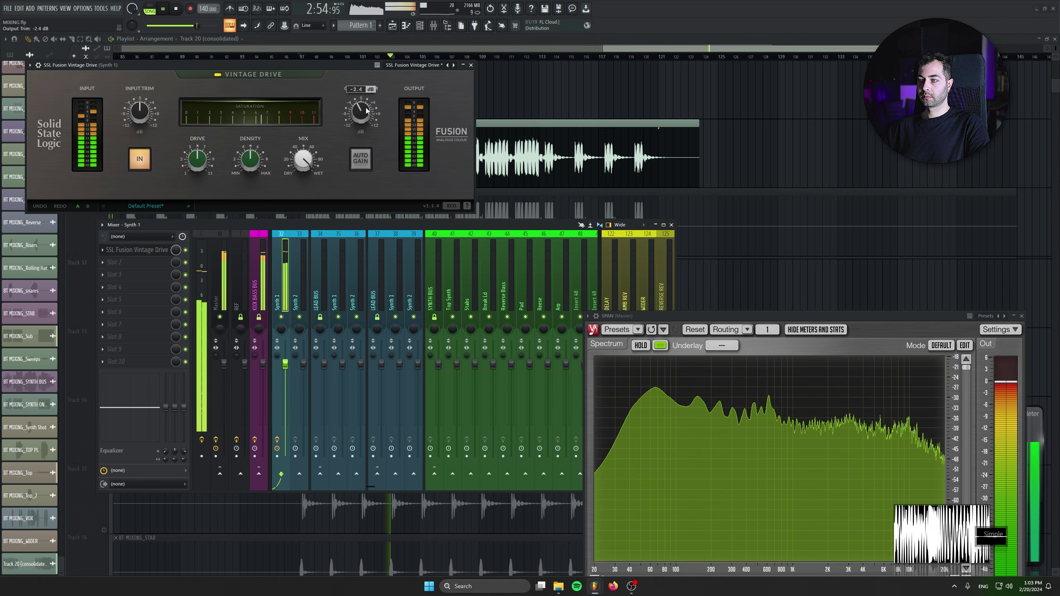
Solo Synth 1, add FabFilter Pro-Q 3 after the drive, and cut about 1.61 dB with a bell near 245 Hz
key("s")
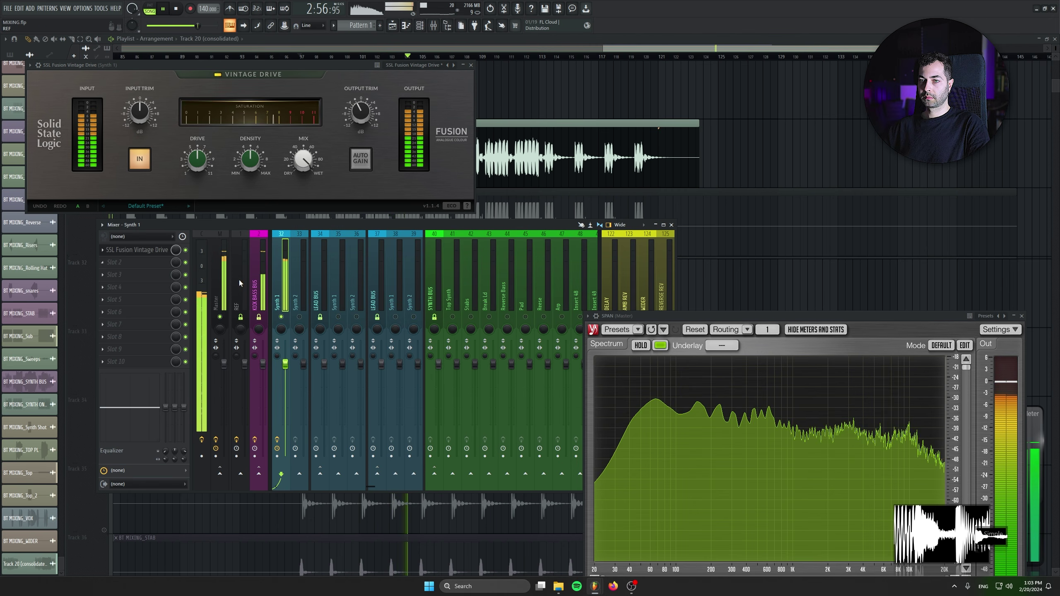
left_click(145, 263)
left_click(260, 203)
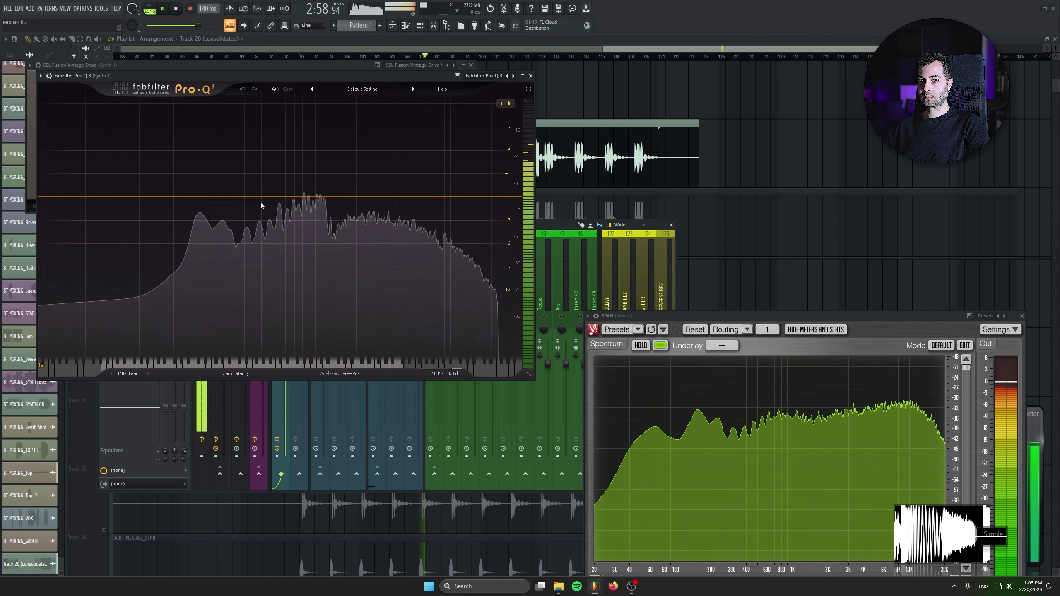
left_click(276, 198)
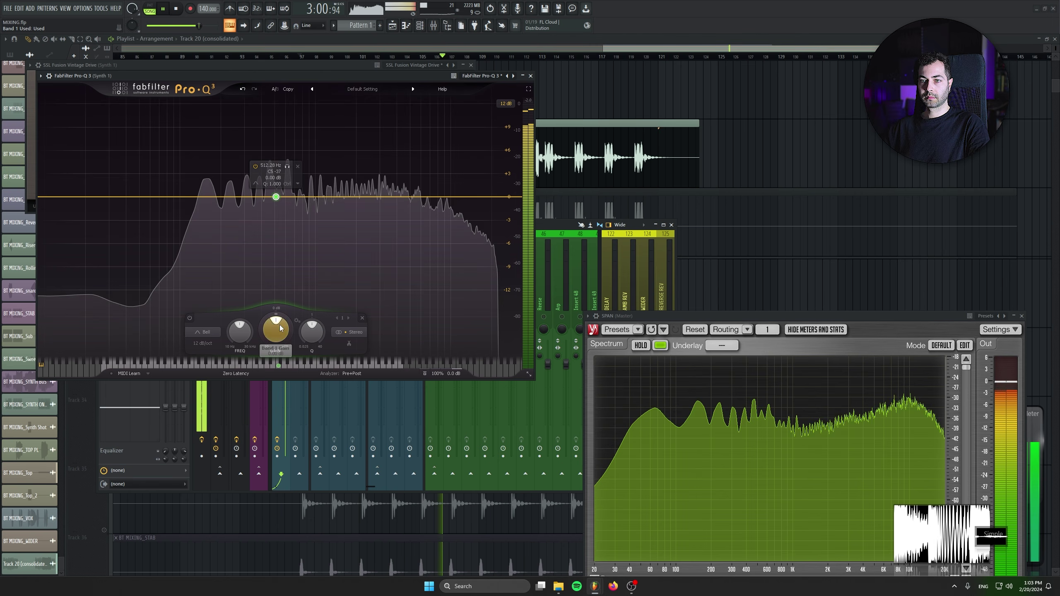
left_click_drag(239, 336, 273, 348)
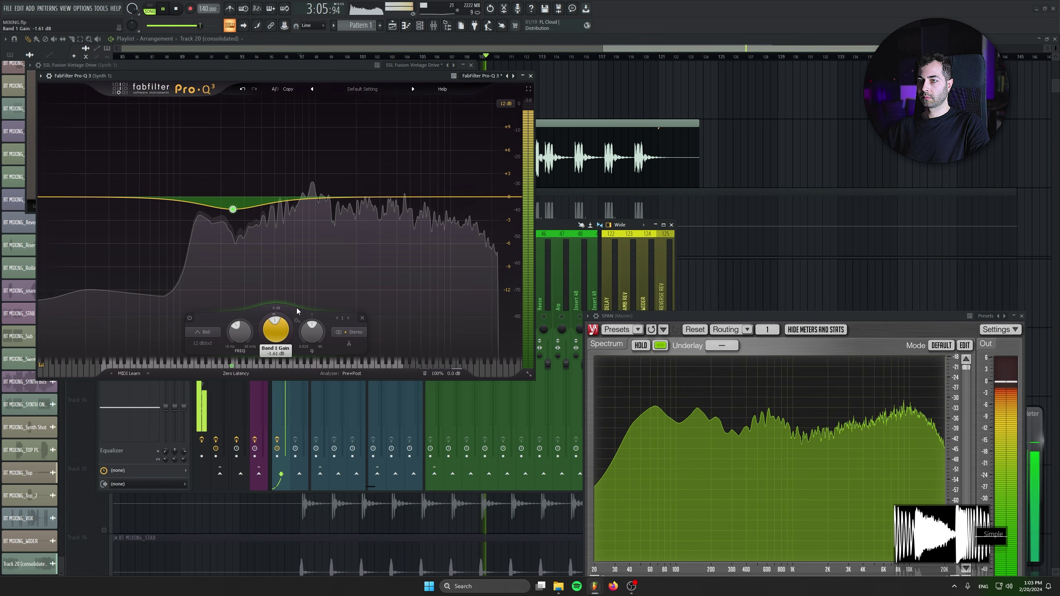
Add a bell boost of about 2.67 dB at 3 kHz with Q about 0.87, and close the Vintage Drive window
left_click(379, 196)
left_click_drag(379, 330, 414, 339)
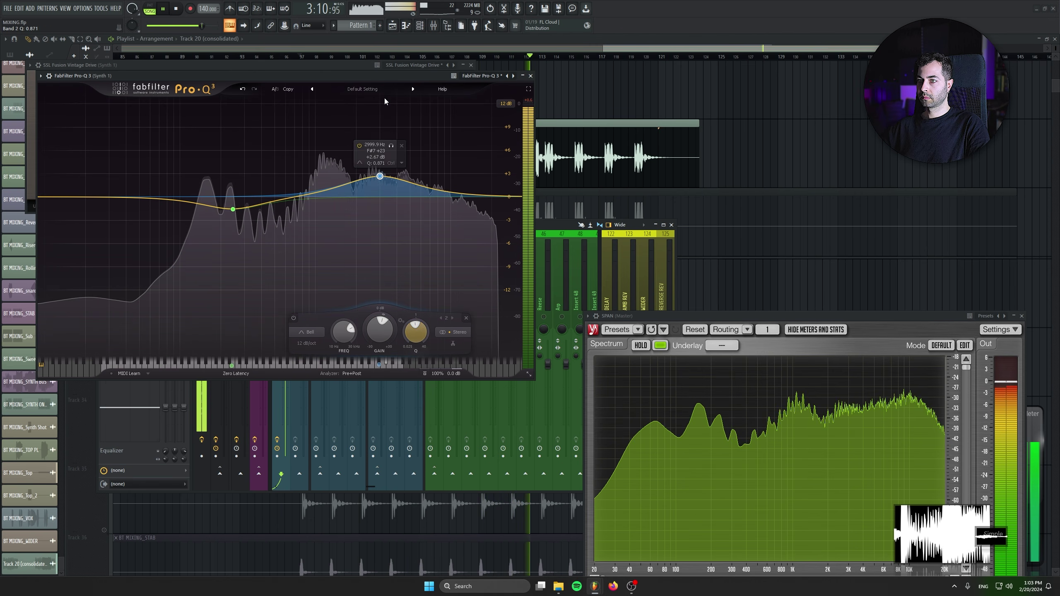
left_click_drag(382, 76, 407, 281)
left_click(471, 65)
left_click_drag(422, 226, 600, 137)
Clear the mixer solo so all tracks sound again, and restart playback from the drop
scroll(611, 202, "up", 15)
key("space")
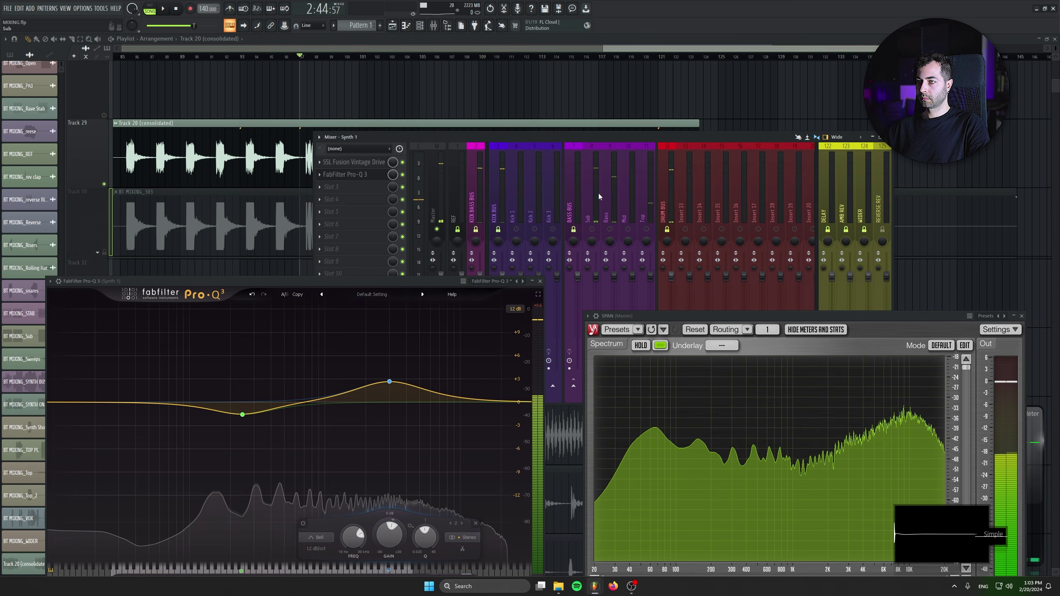
left_click(595, 228)
right_click(596, 227)
key("space")
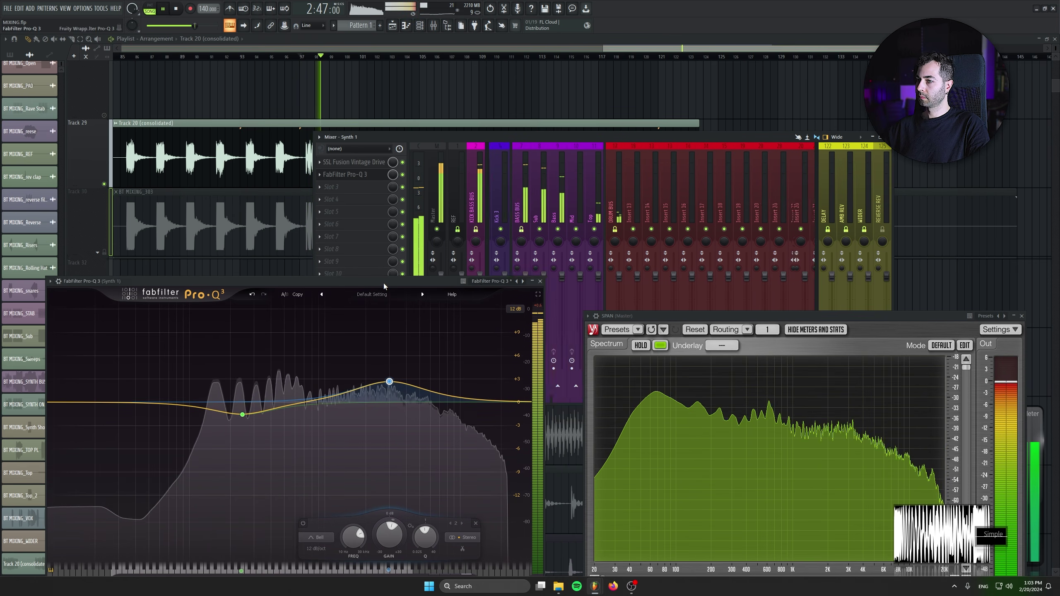
Add a low-end band in Pro-Q 3, change it from low cut to low shelf, and lower its gain to -30 dB
left_click_drag(384, 284, 379, 255)
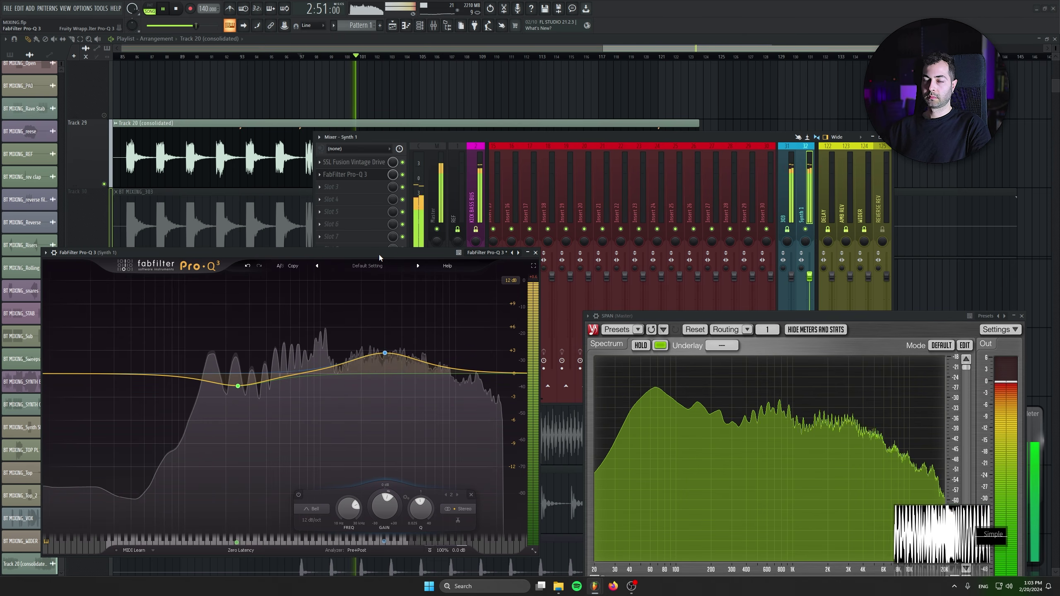
left_click(80, 374)
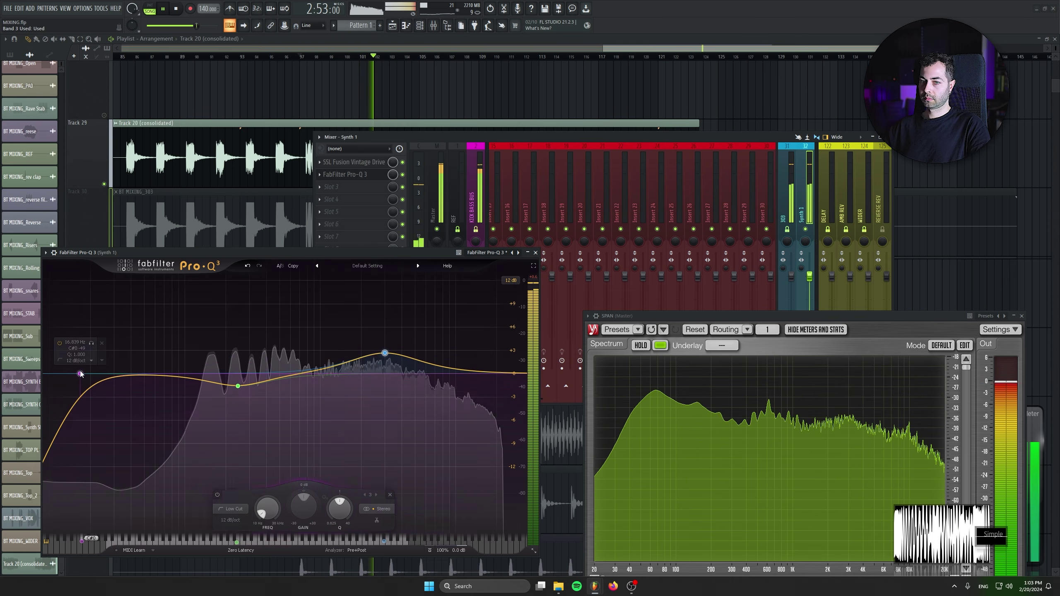
type("0")
key("Return")
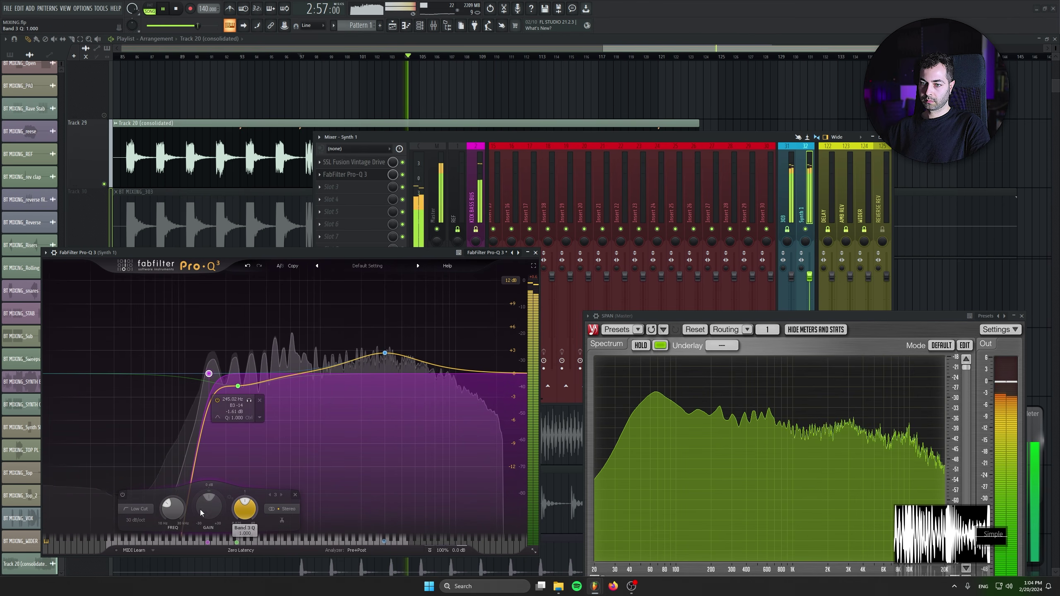
left_click(140, 508)
left_click(139, 438)
left_click_drag(208, 506, 208, 539)
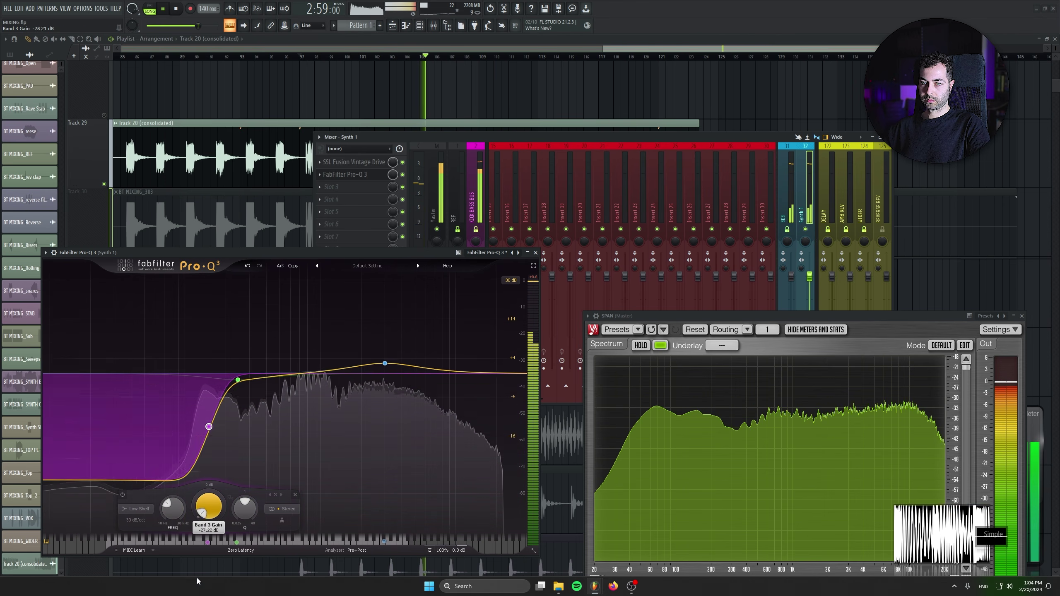
Set the low shelf's slope to 96 dB/oct and its frequency to 90 Hz, and save the project
mouse_move(171, 525)
left_mouse_down()
mouse_move(206, 513)
mouse_move(176, 516)
left_mouse_up()
left_click(136, 520)
left_click(146, 518)
double_click(180, 434)
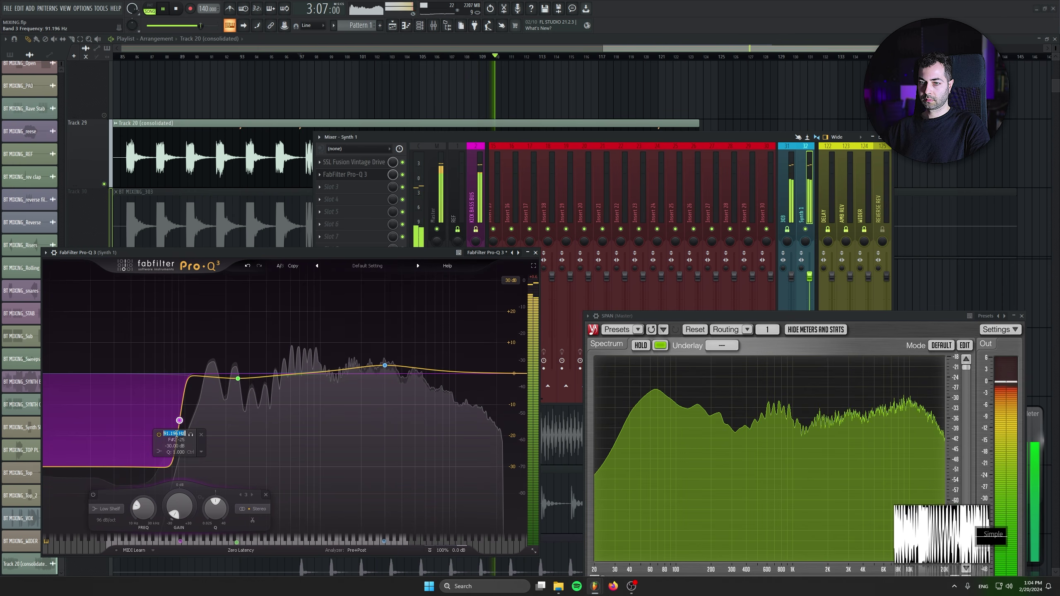
type("90")
key("Return")
key("ctrl+s")
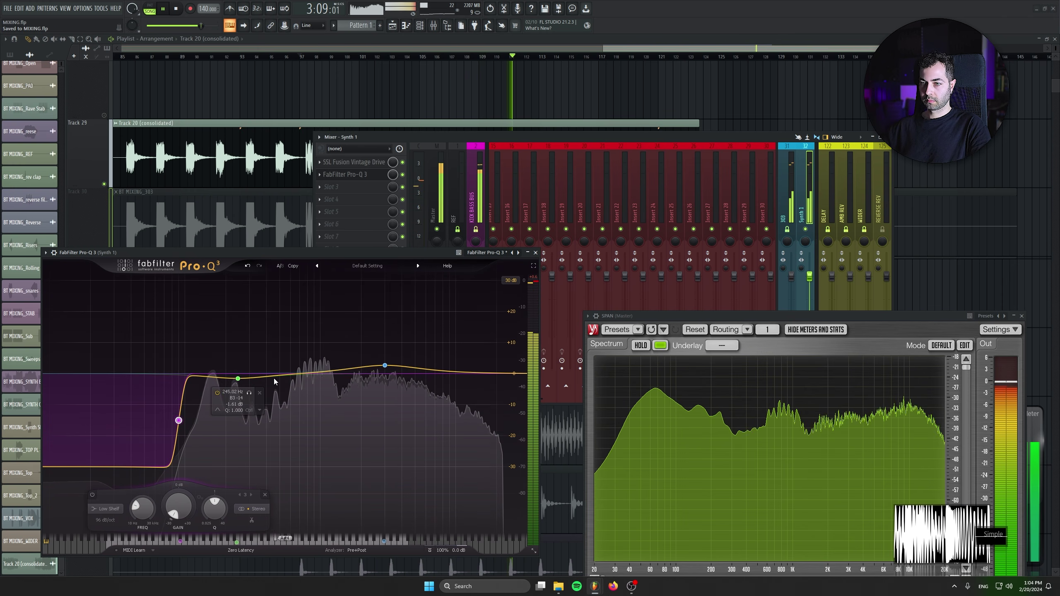
Audition the 303 bus in solo and retune the low-mid cut to about 230 Hz with Q about 1.35
left_click(237, 379)
right_click(787, 230)
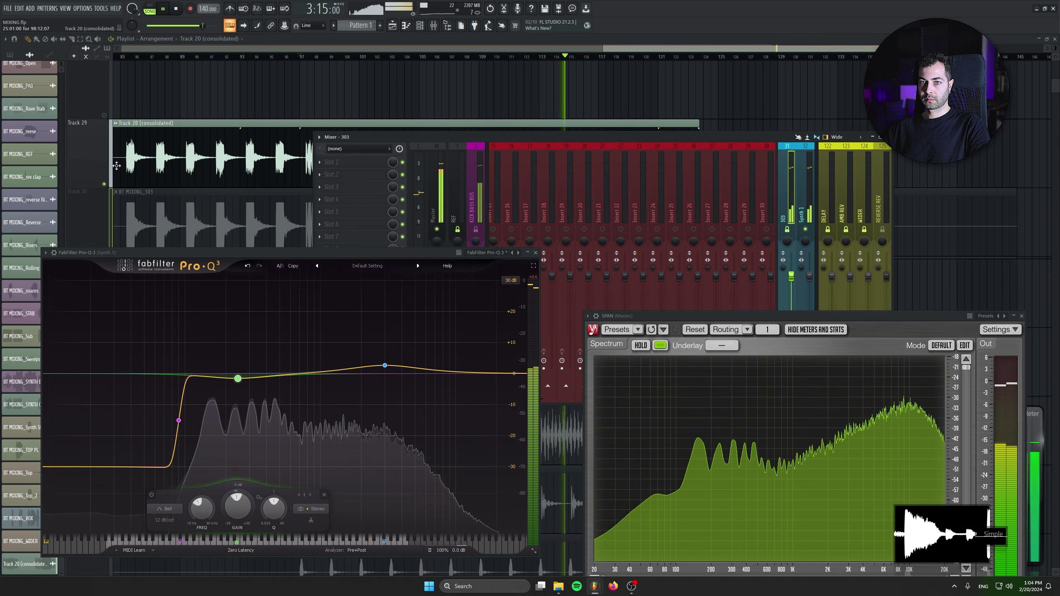
scroll(537, 168, "up", 4)
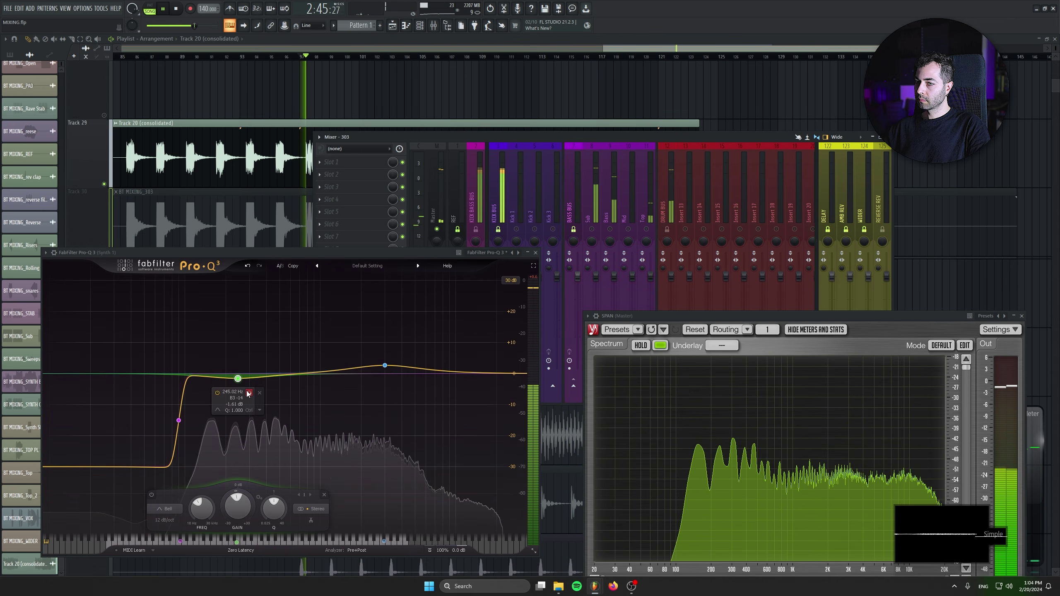
left_click_drag(249, 393, 243, 390)
key("space")
scroll(235, 380, "up", 3)
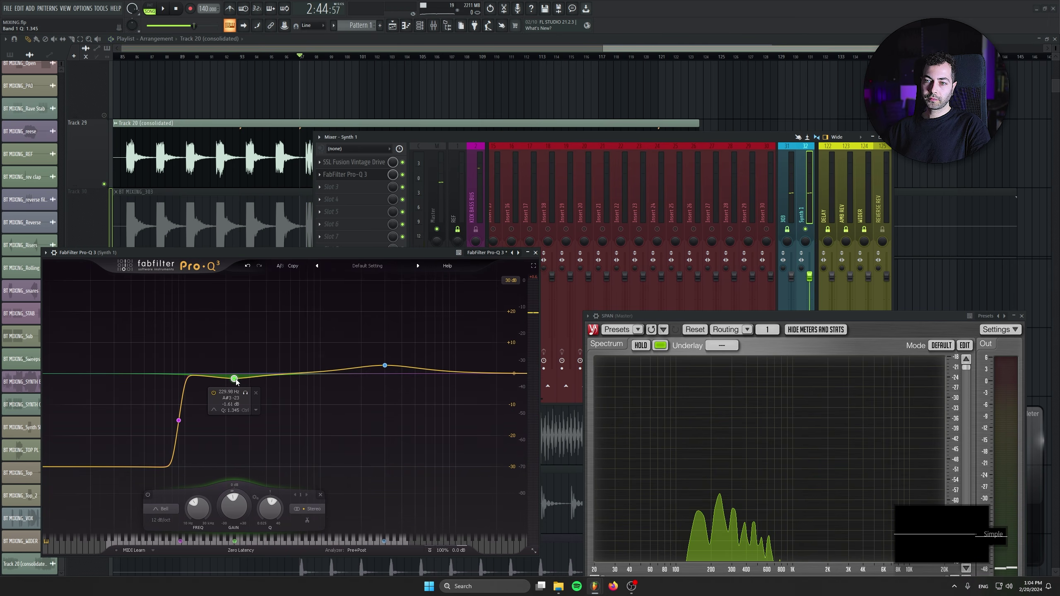
Make the 230 Hz band dynamic with 0 dB static gain and a dynamic range of about -3.65 dB, checking it during playback
left_click_drag(222, 516, 222, 523)
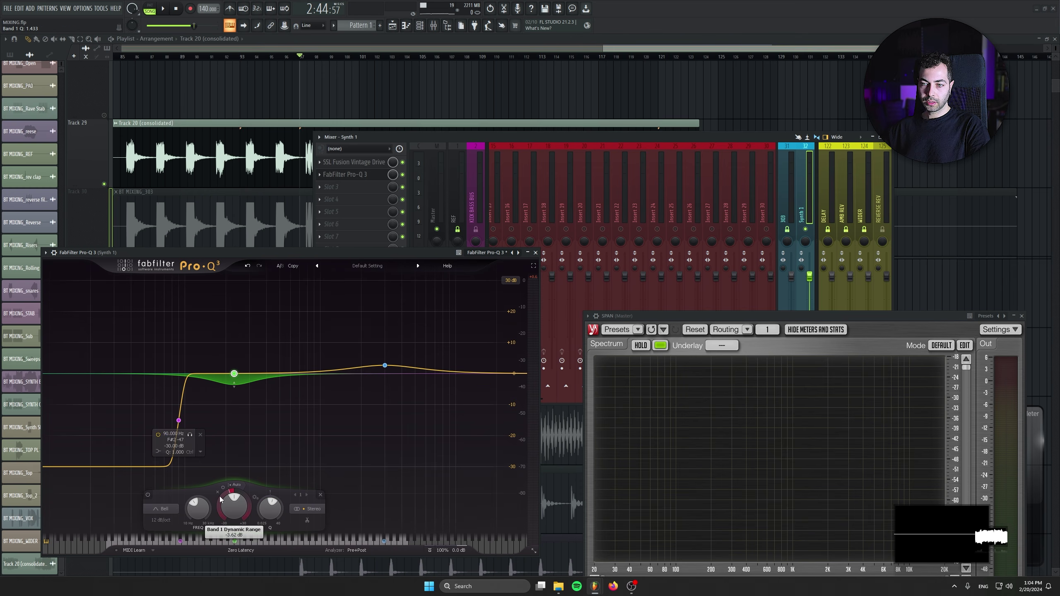
key("space")
left_click_drag(220, 509, 220, 511)
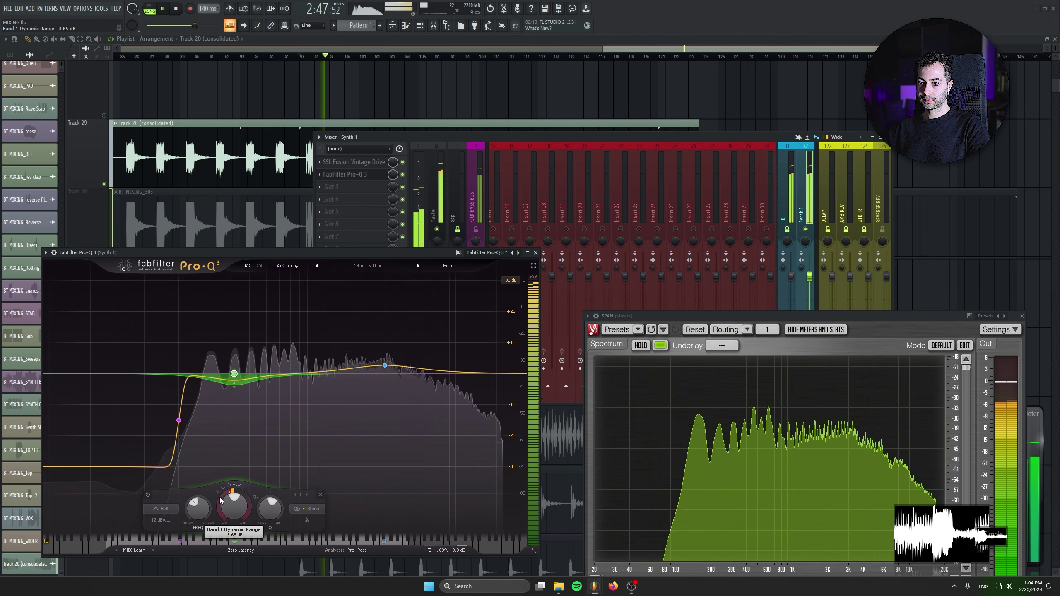
key("space")
Move the 3 kHz bell band higher in frequency and raise its gain to about +4.15 dB during playback
left_click(385, 366)
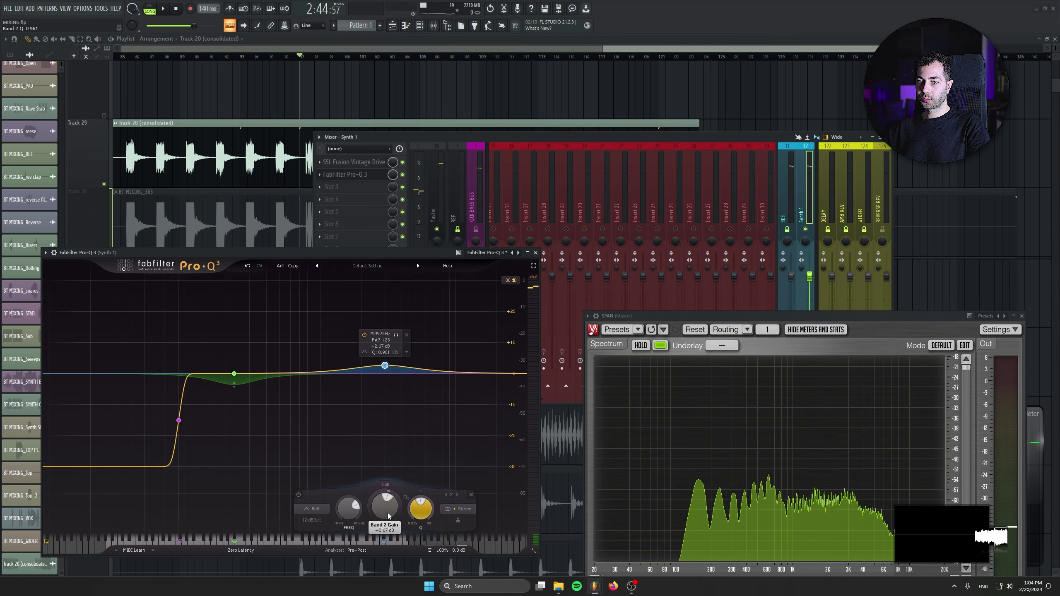
mouse_move(379, 509)
left_mouse_down()
mouse_move(381, 489)
mouse_move(380, 518)
left_mouse_up()
key("space")
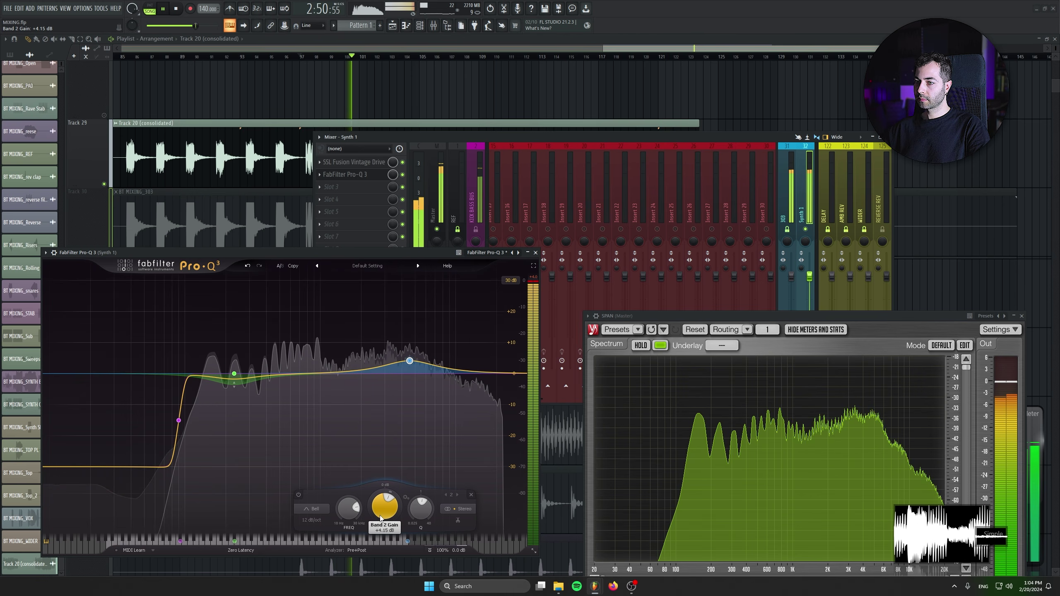
Add a bell band at about 1.6 kHz with roughly 2 dB of boost in the Synth 1 equalizer, and close Pro-Q 3
left_click(334, 375)
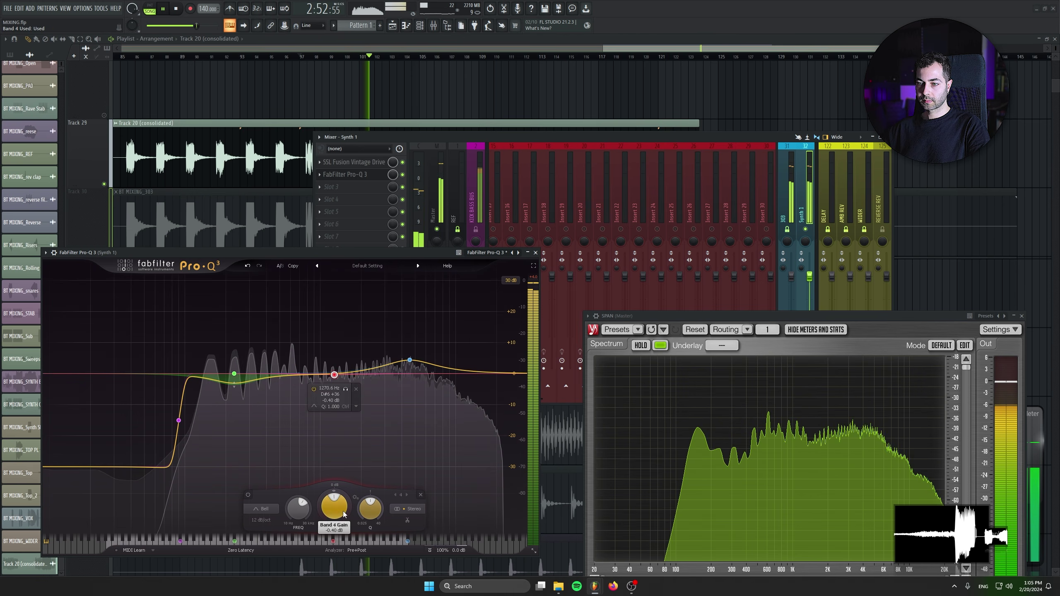
scroll(340, 515, "up", 6)
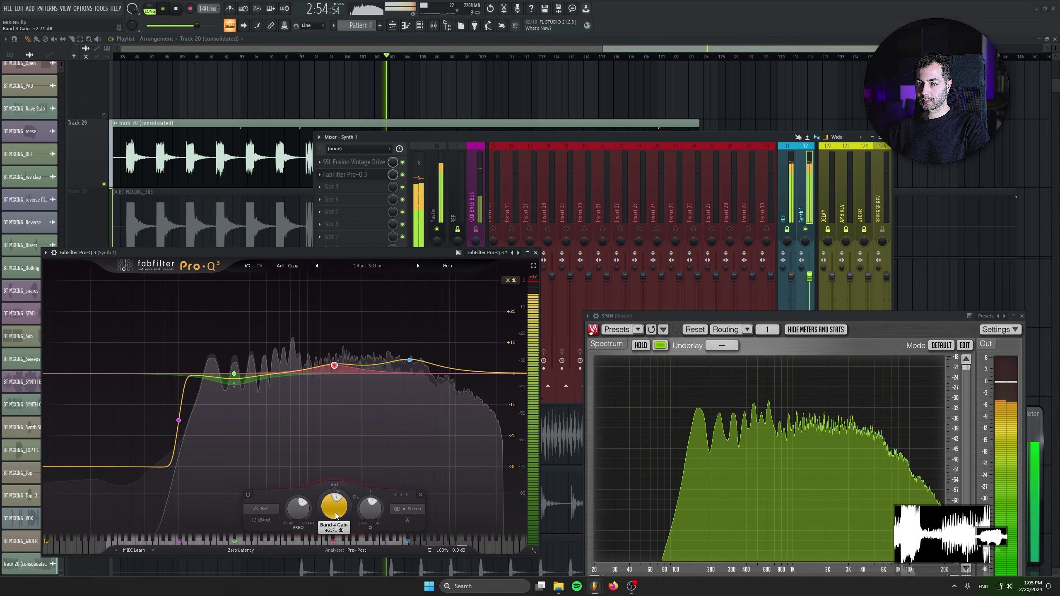
scroll(304, 512, "up", 4)
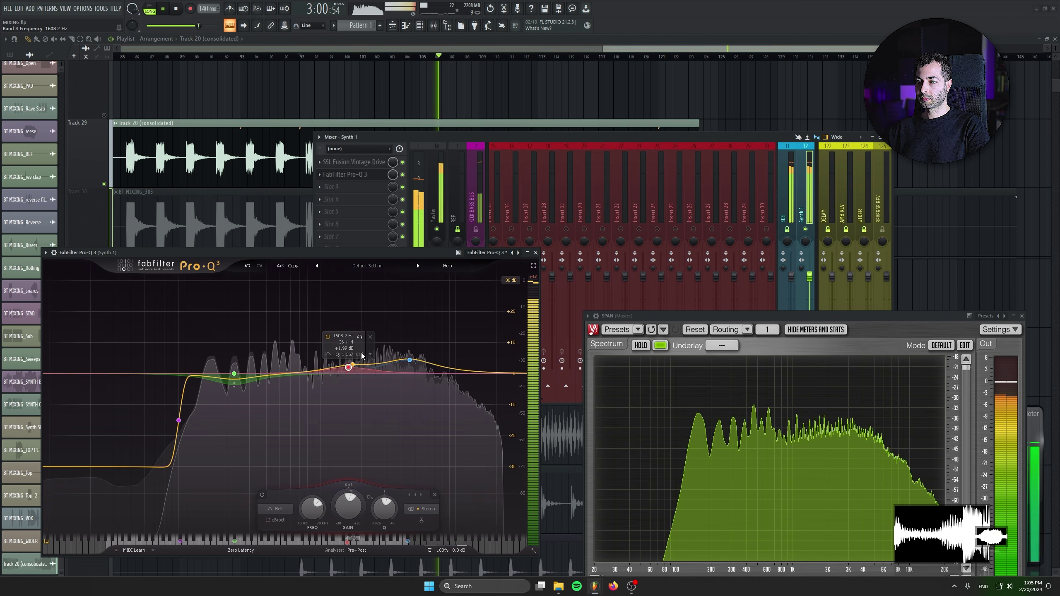
left_click(514, 266)
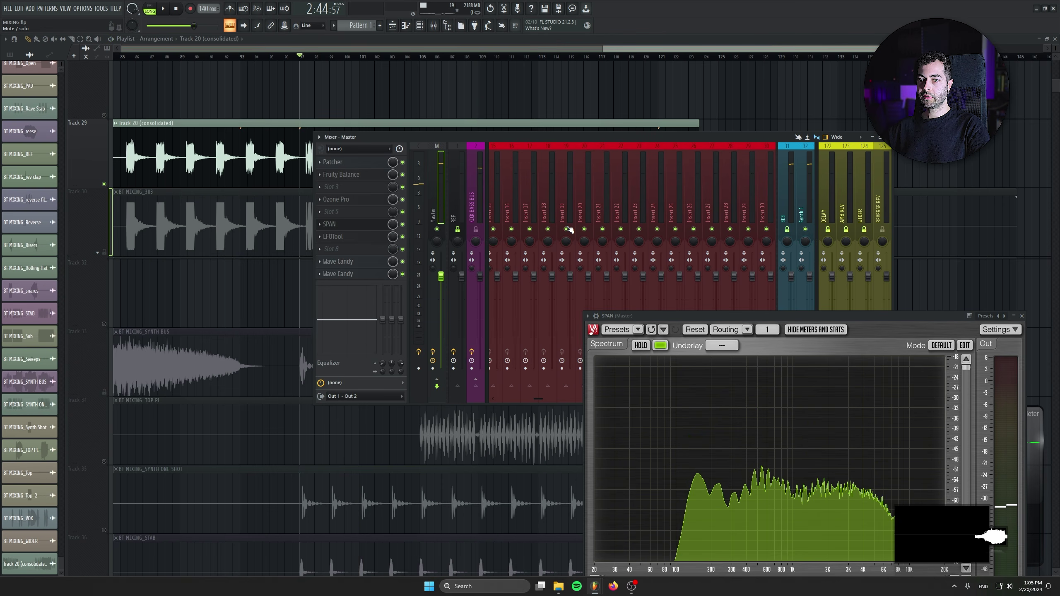
Find the 303 channel in the mixer and load Fresh Air into its first effect slot
scroll(575, 182, "left", 8)
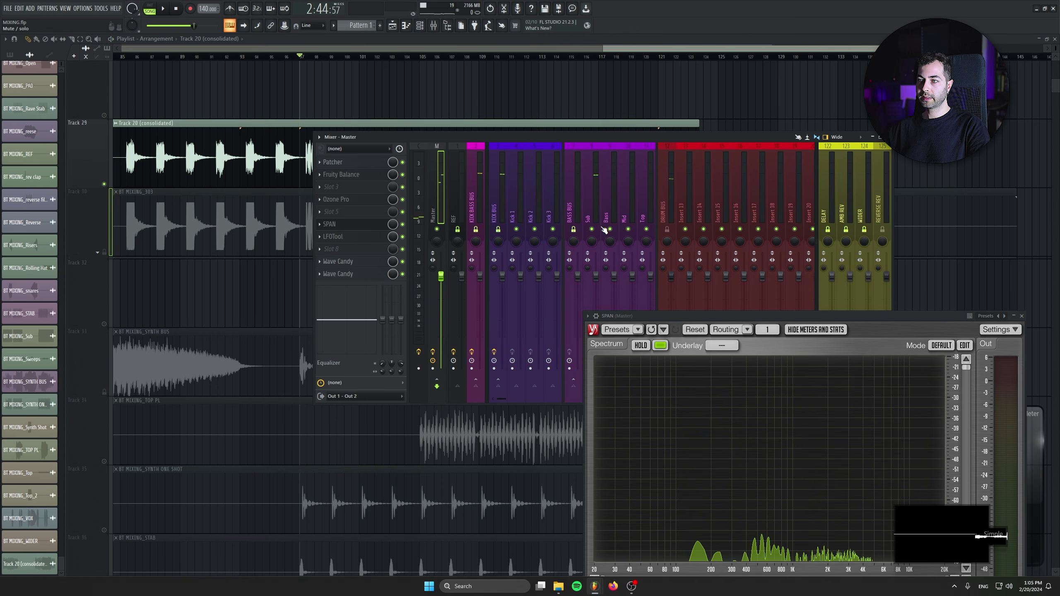
scroll(669, 202, "right", 20)
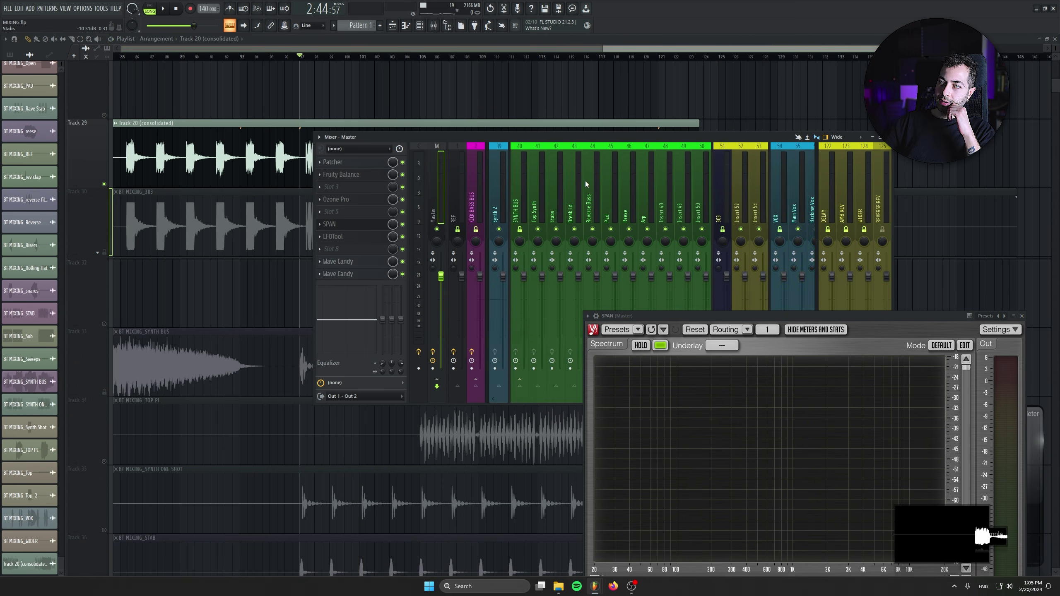
left_click(567, 174)
left_click(366, 161)
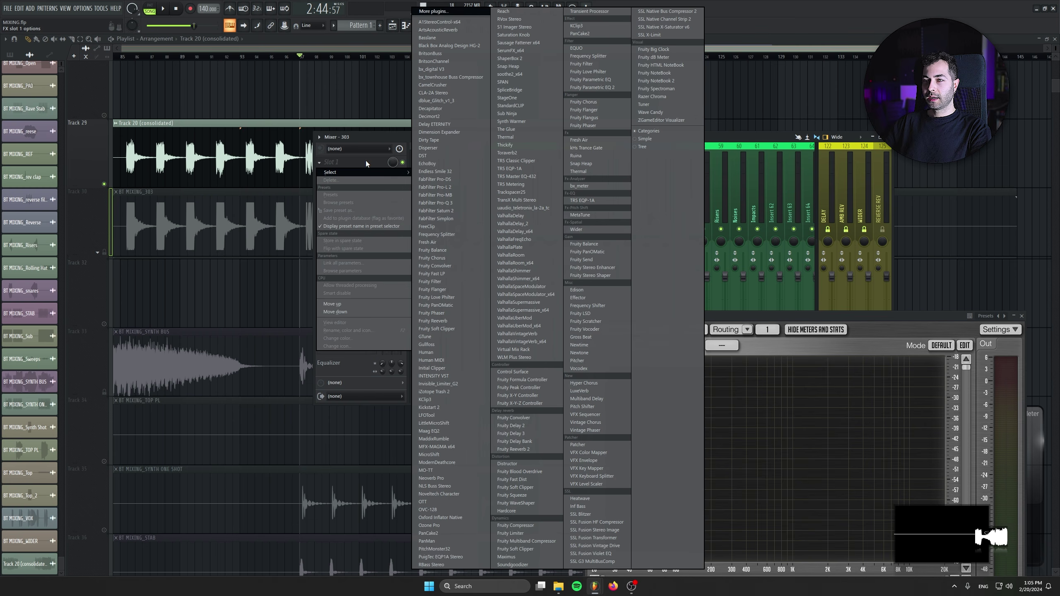
left_click(598, 141)
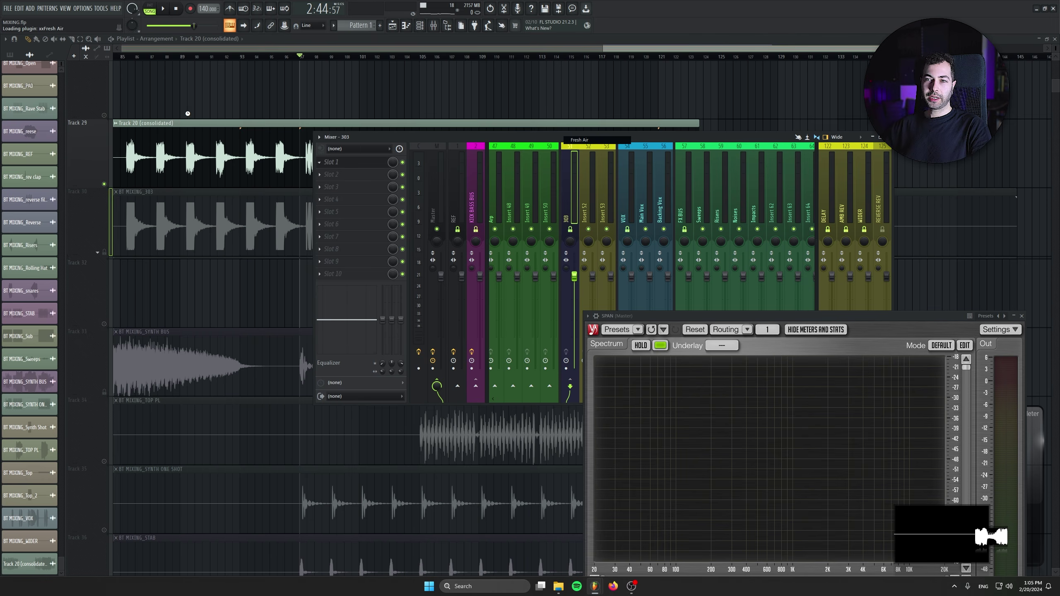
left_click_drag(285, 104, 153, 244)
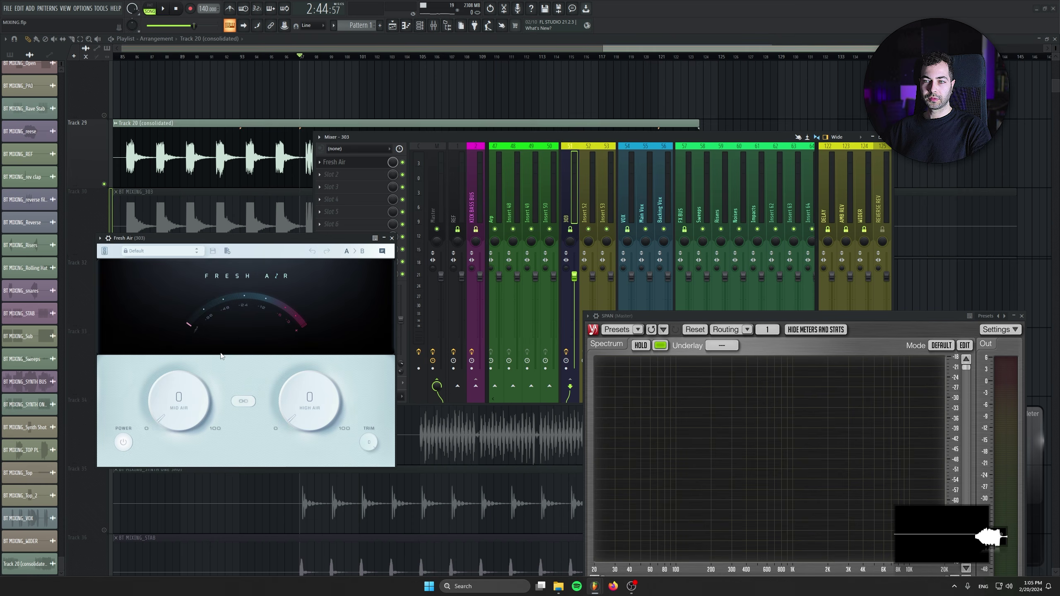
Set Fresh Air on the 303 bus to Mid Air 16 and High Air 25 while listening to the mix, and close it
key("space")
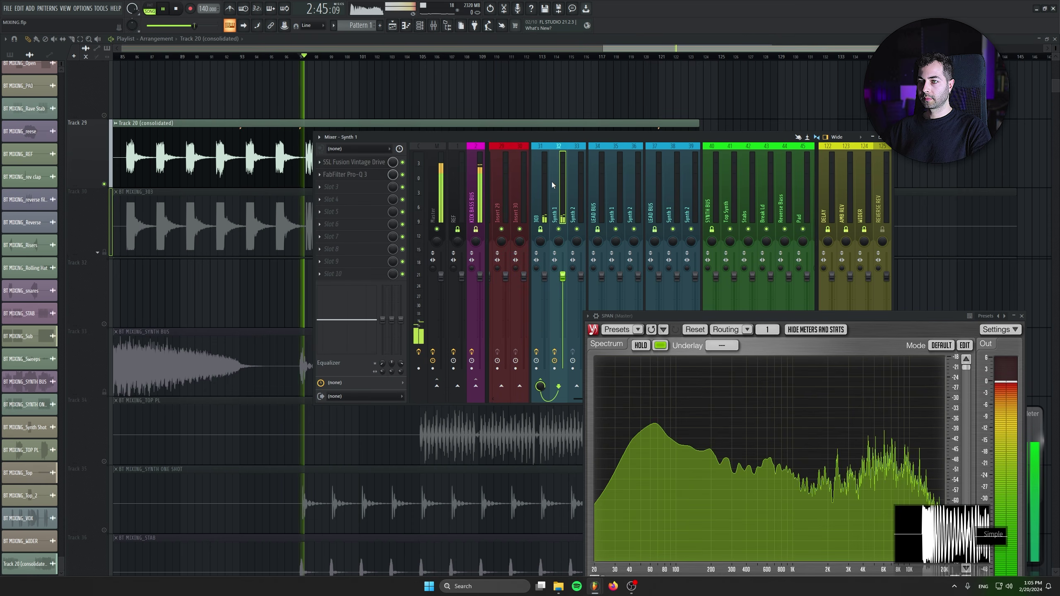
left_click(544, 167)
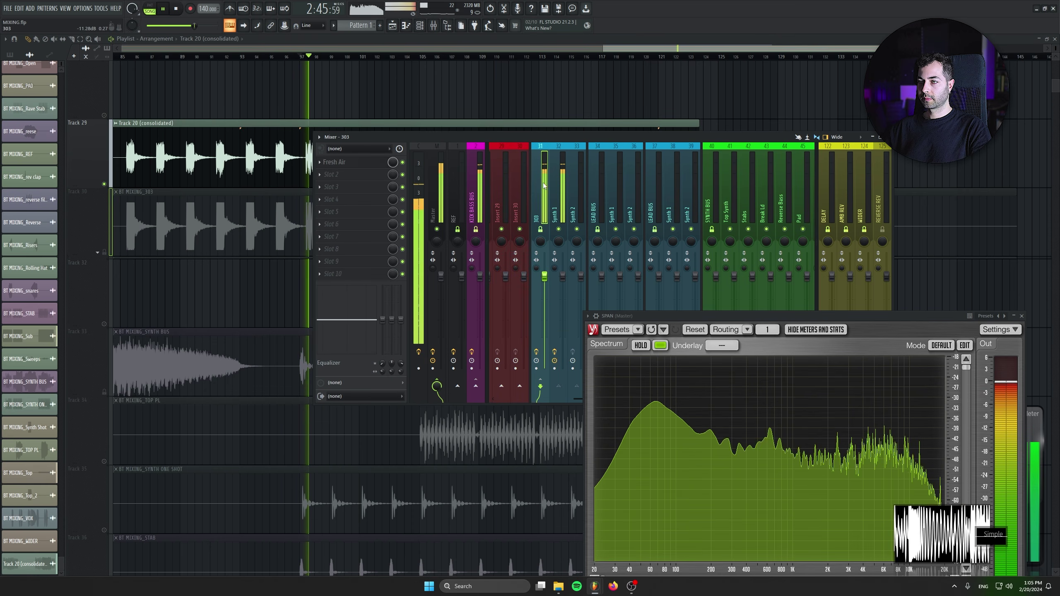
left_click(359, 165)
left_click_drag(206, 208, 203, 156)
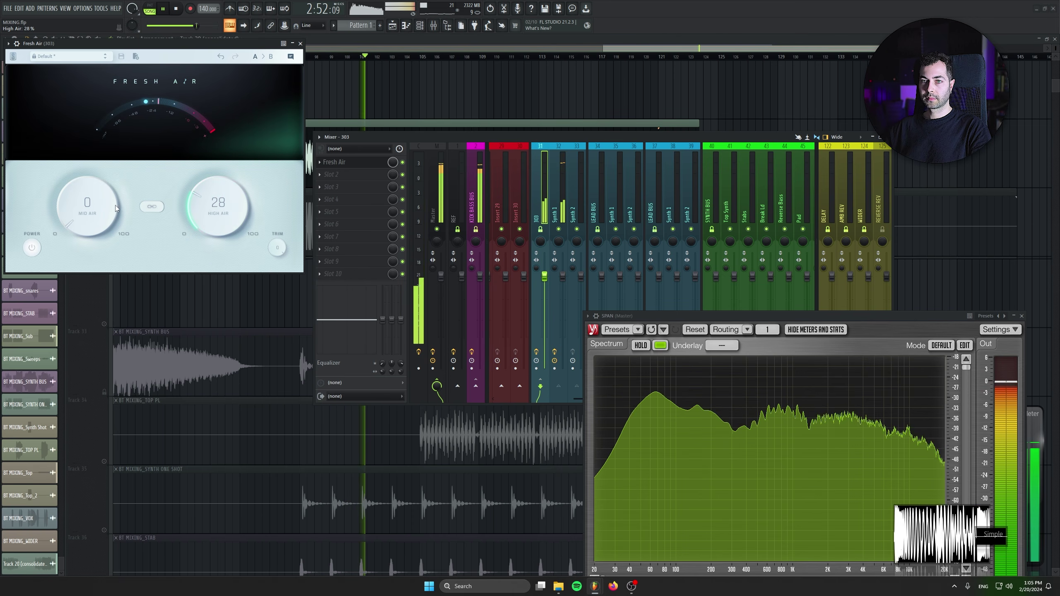
left_click_drag(87, 212, 88, 181)
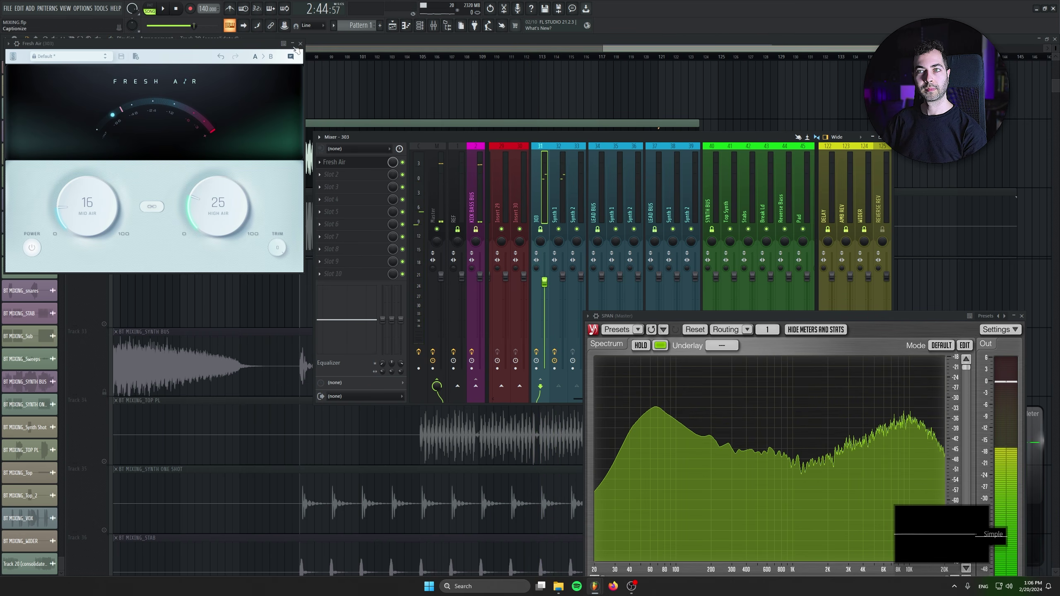
left_click(300, 43)
Add Fruity Limiter after Fresh Air on the 303 bus
left_click(539, 176)
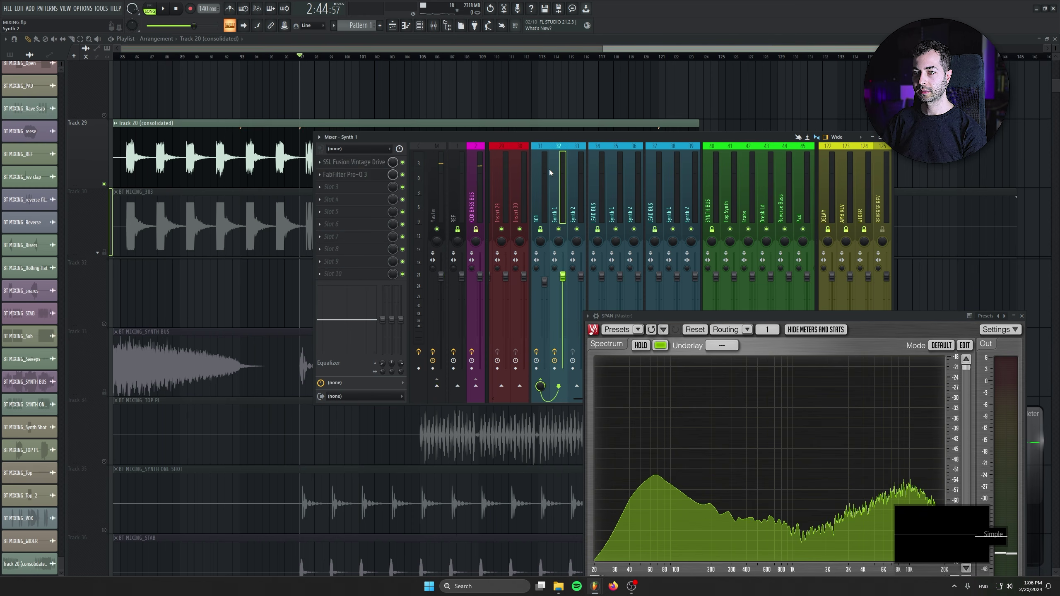
left_click(334, 175)
left_click(510, 534)
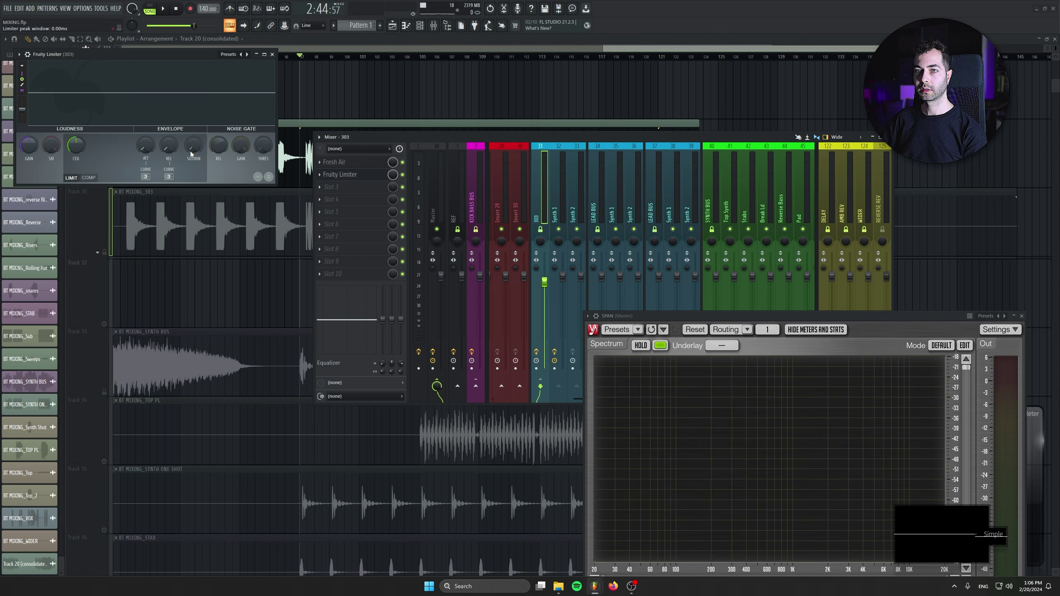
left_click_drag(142, 67, 316, 312)
Check the 303 limiter's level display alongside the master's LFOTool waveform during playback, and close both plugins
left_click(440, 169)
key("space")
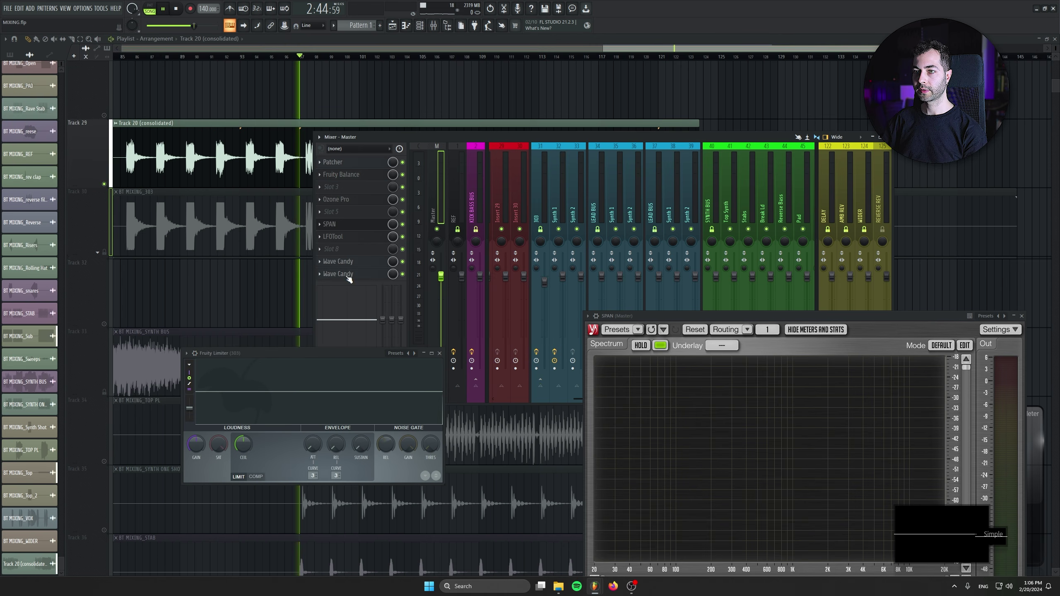
left_click(333, 236)
left_click_drag(323, 252, 271, 103)
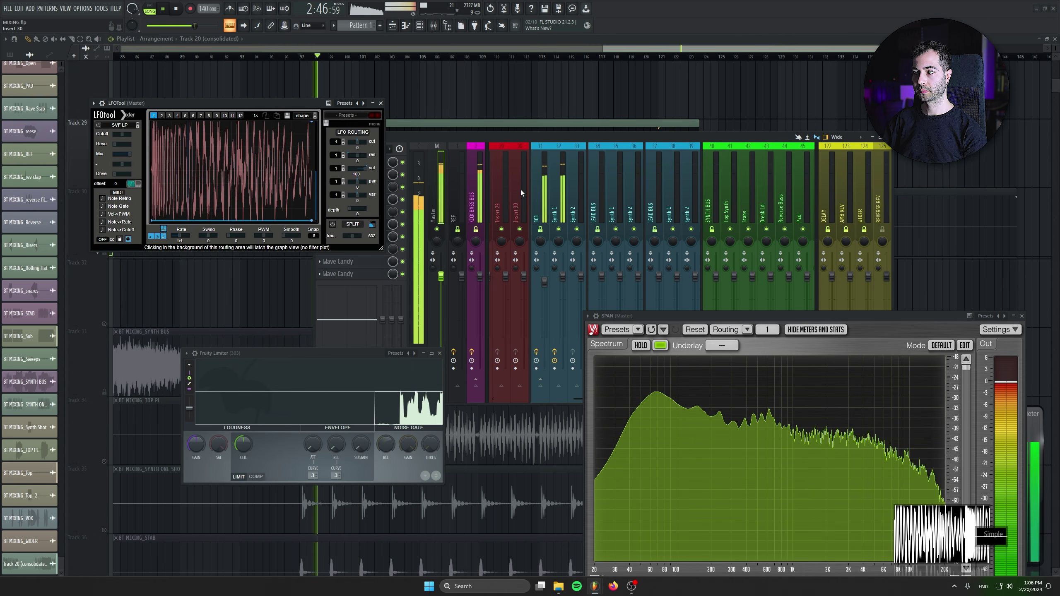
left_click(539, 192)
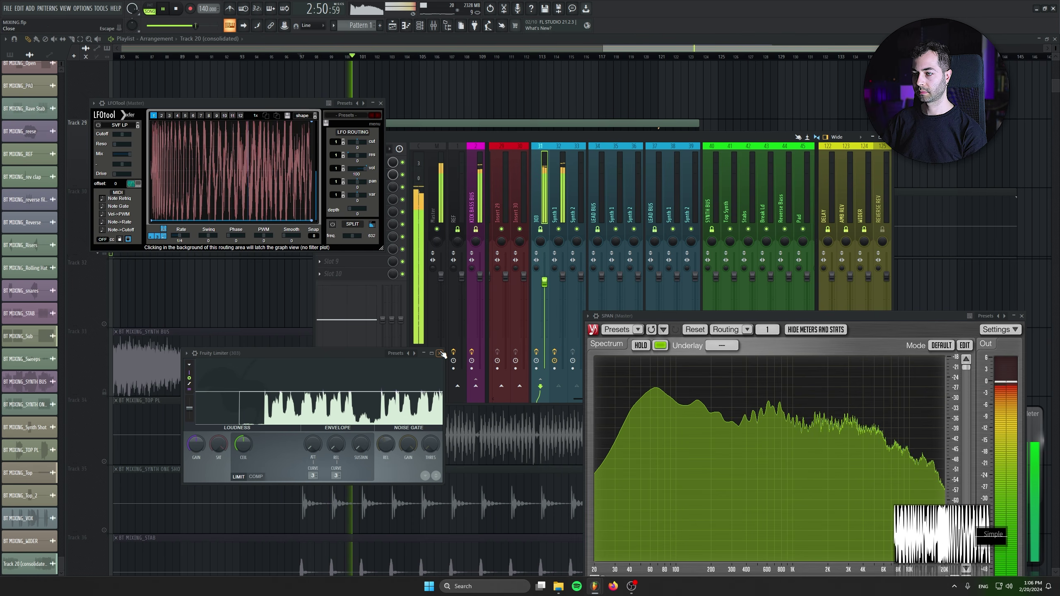
left_click(439, 355)
left_click(380, 103)
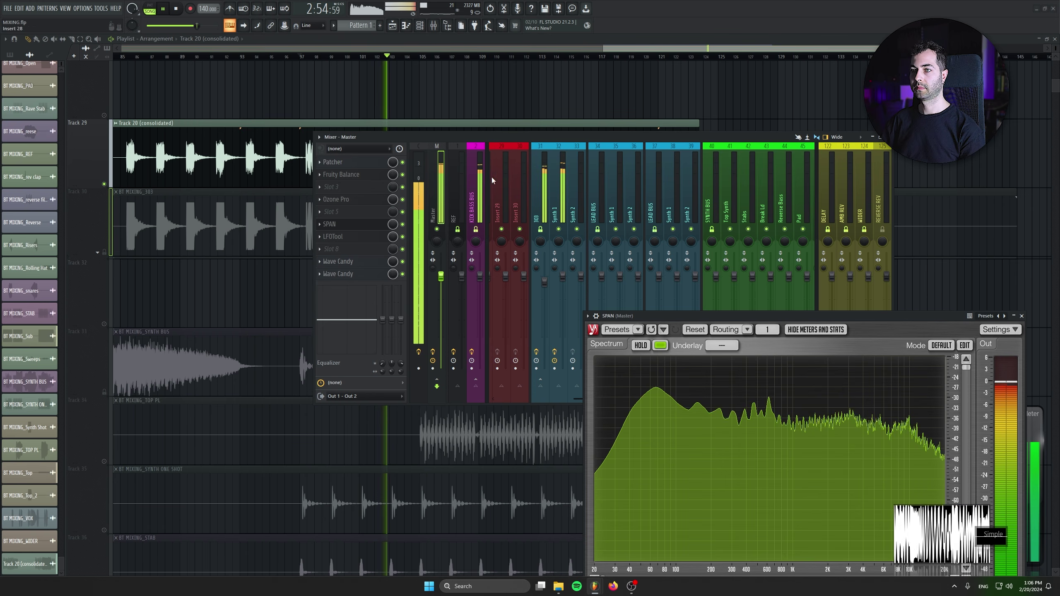
Load SSL Fusion Stereo Image after the limiter on the 303 bus, set Width to 3.5 dB, and save the project
left_click_drag(537, 268, 538, 313)
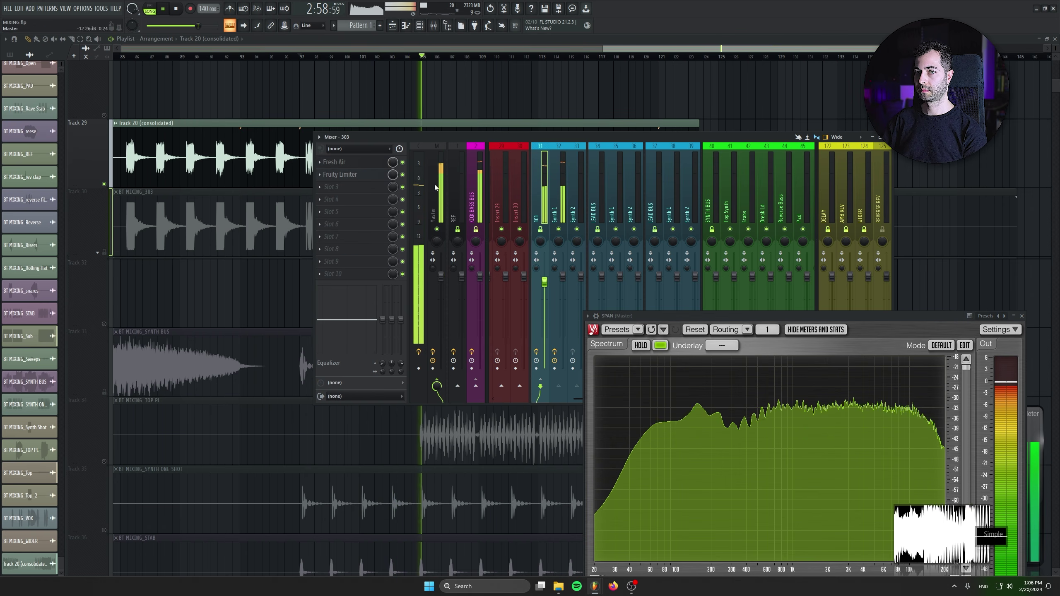
left_click(363, 188)
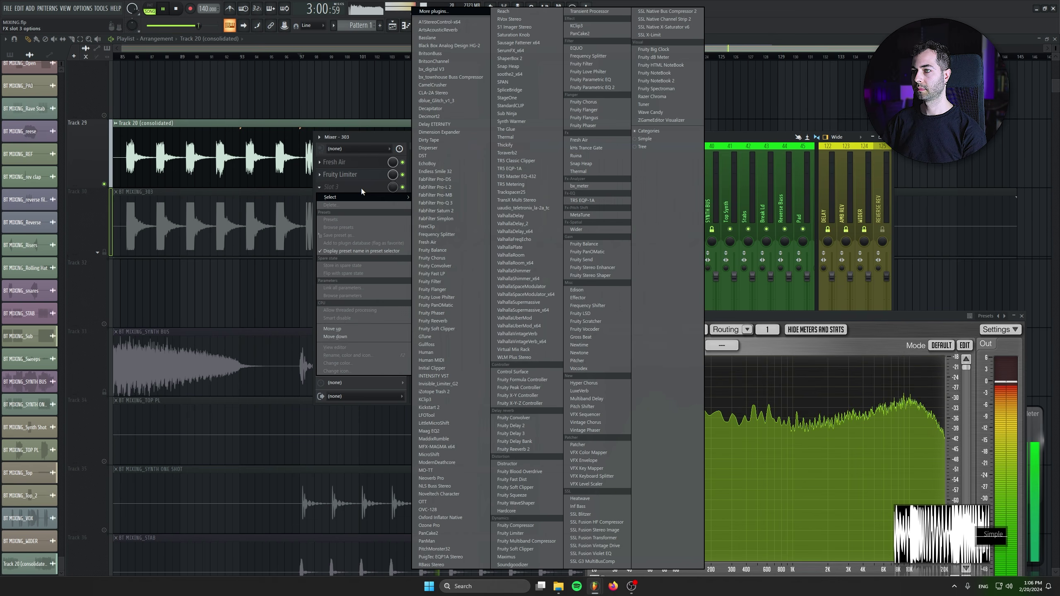
left_click(597, 530)
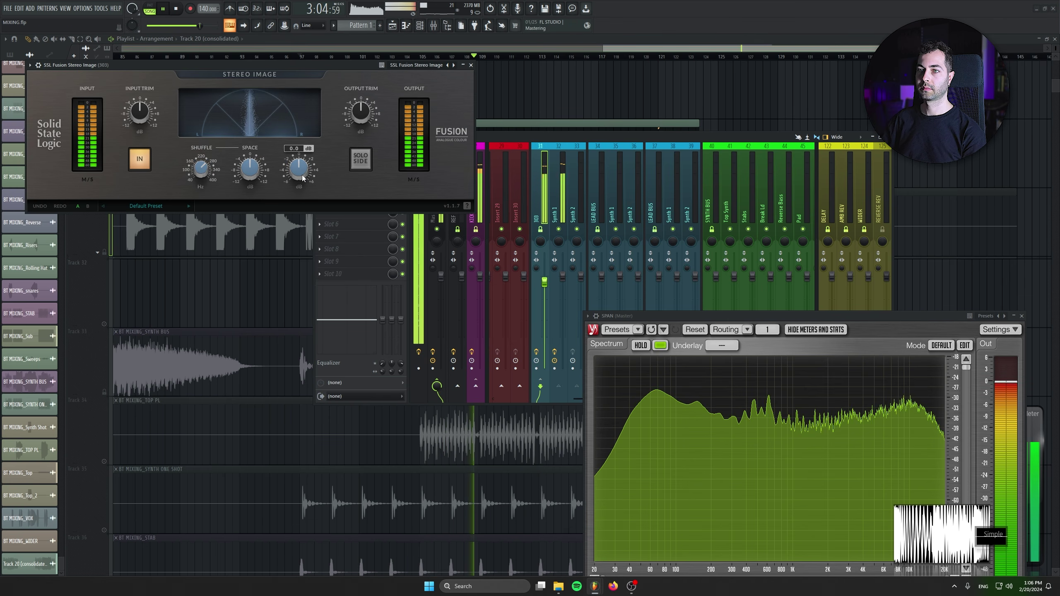
left_click_drag(277, 72, 334, 163)
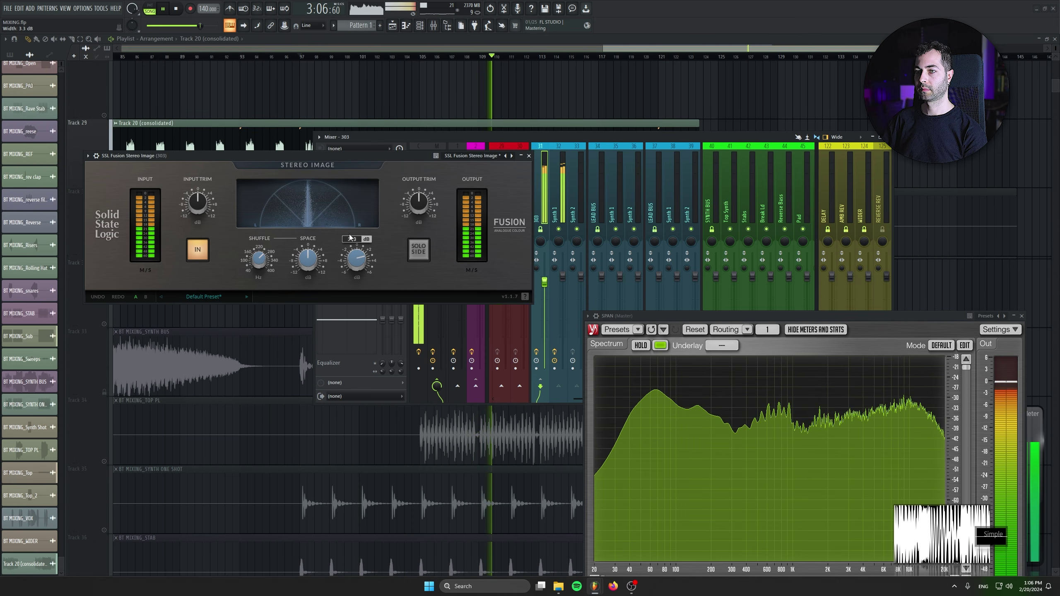
left_click_drag(349, 210, 361, 265)
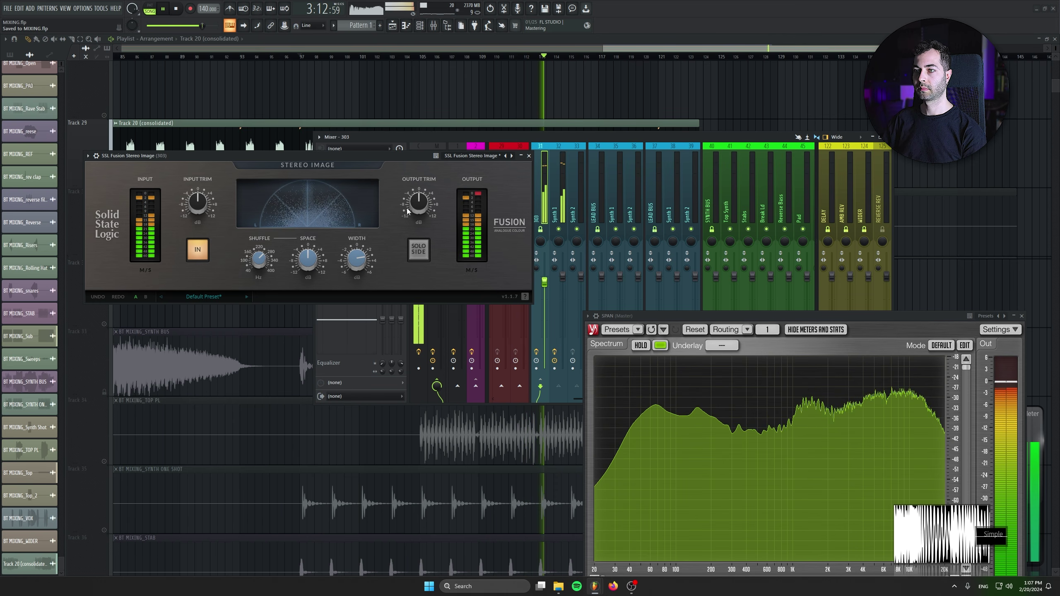
left_click_drag(414, 158, 417, 186)
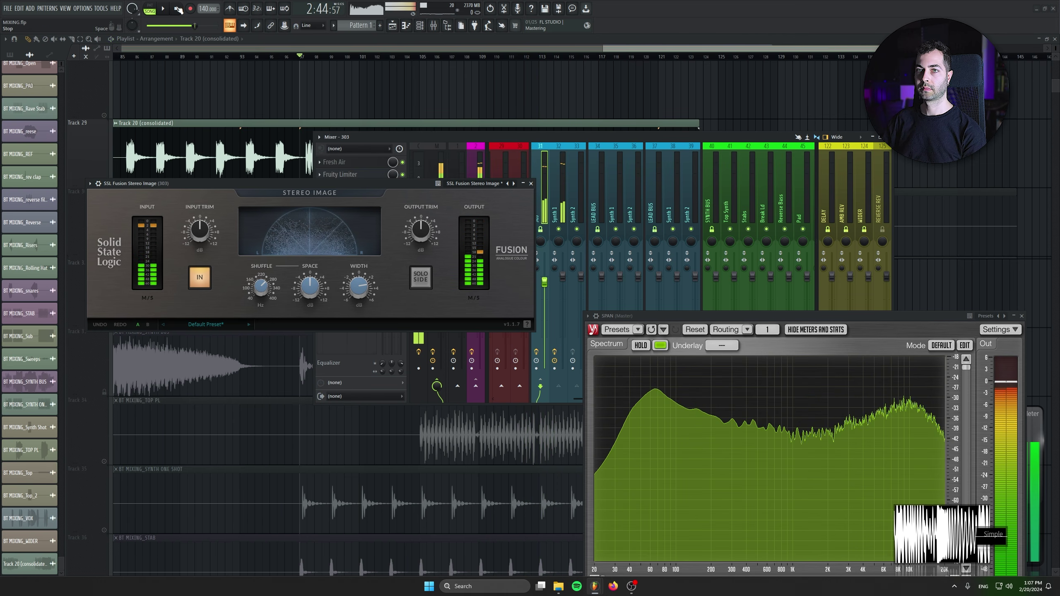
key("space")
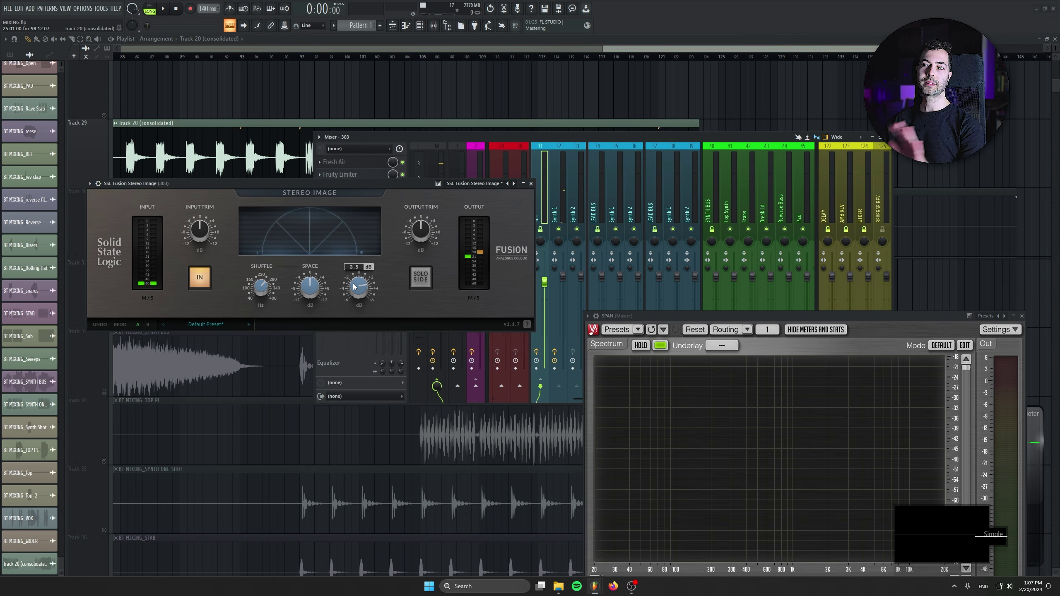
left_click(531, 184)
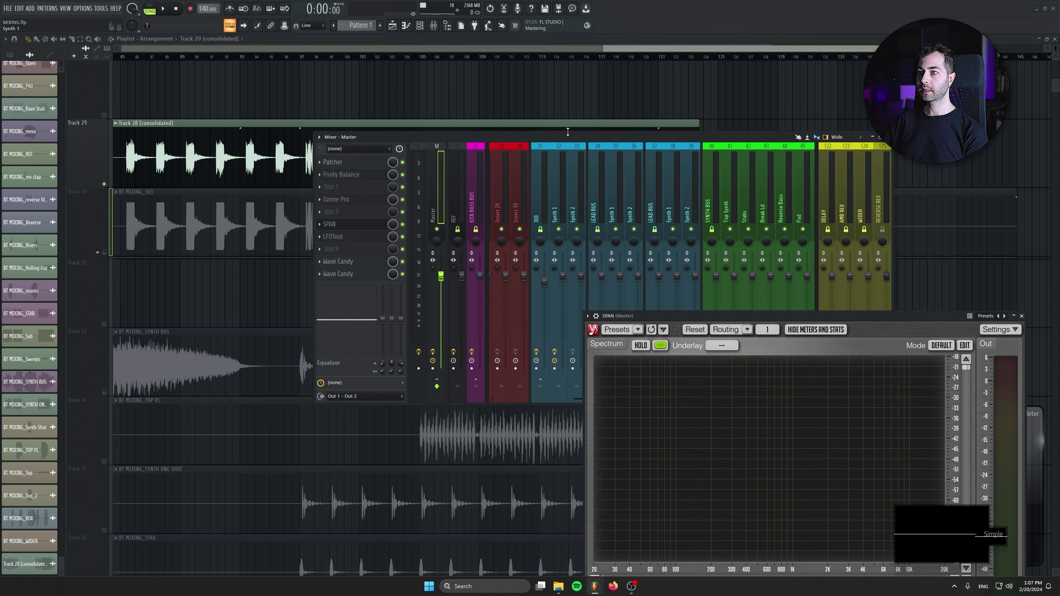
Clear the mixer from the playlist and compare the consolidated 303 render with the original BT MIXING_303 clip during playback
left_click_drag(568, 132, 155, 357)
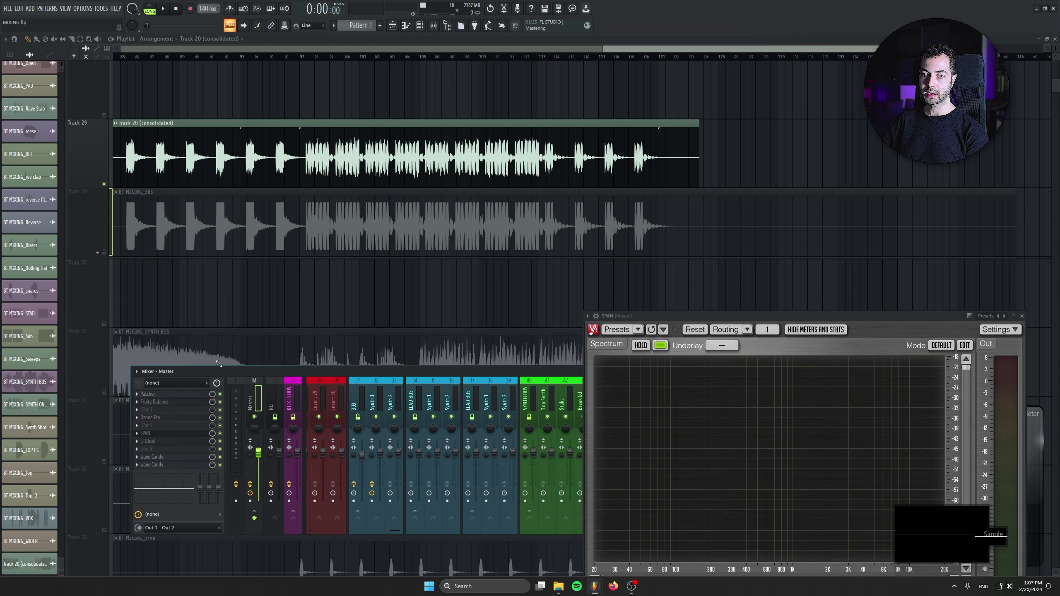
left_click_drag(219, 364, 242, 363)
left_click_drag(406, 271, 616, 279)
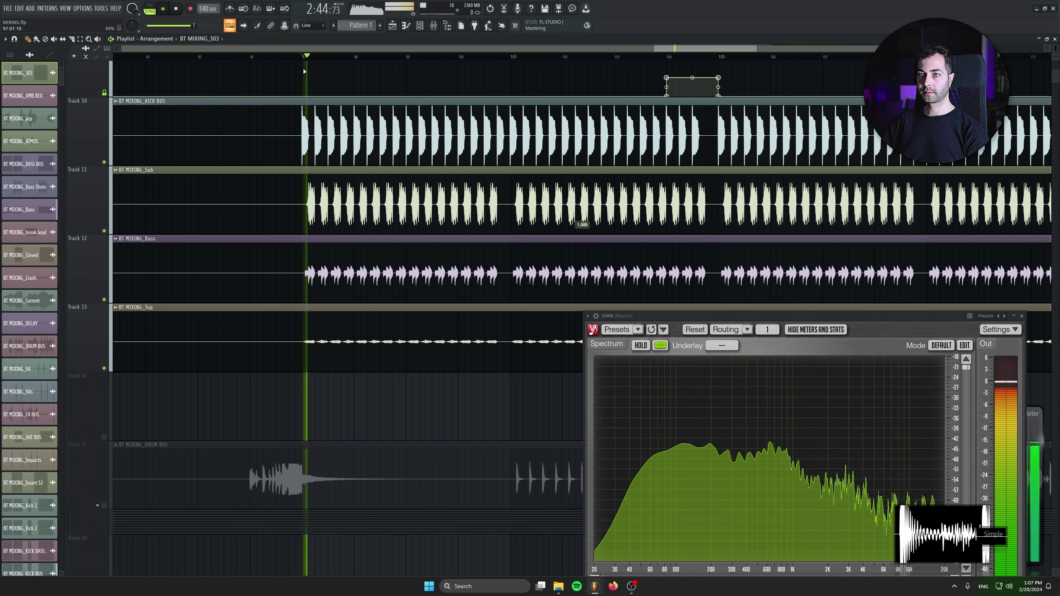
left_click_drag(398, 469, 334, 151)
left_click_drag(353, 544, 438, 367)
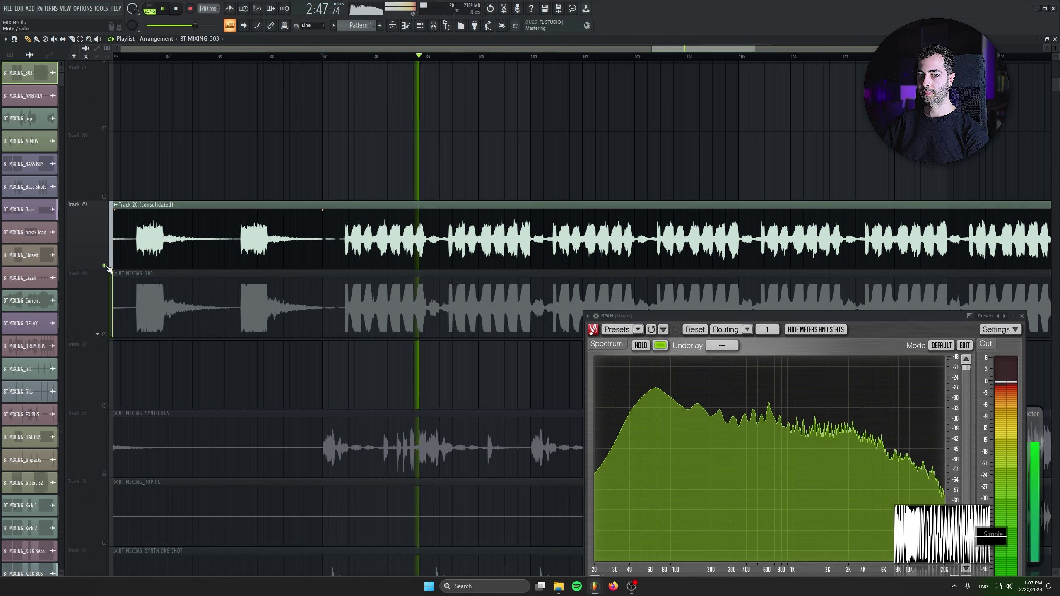
left_click(104, 334)
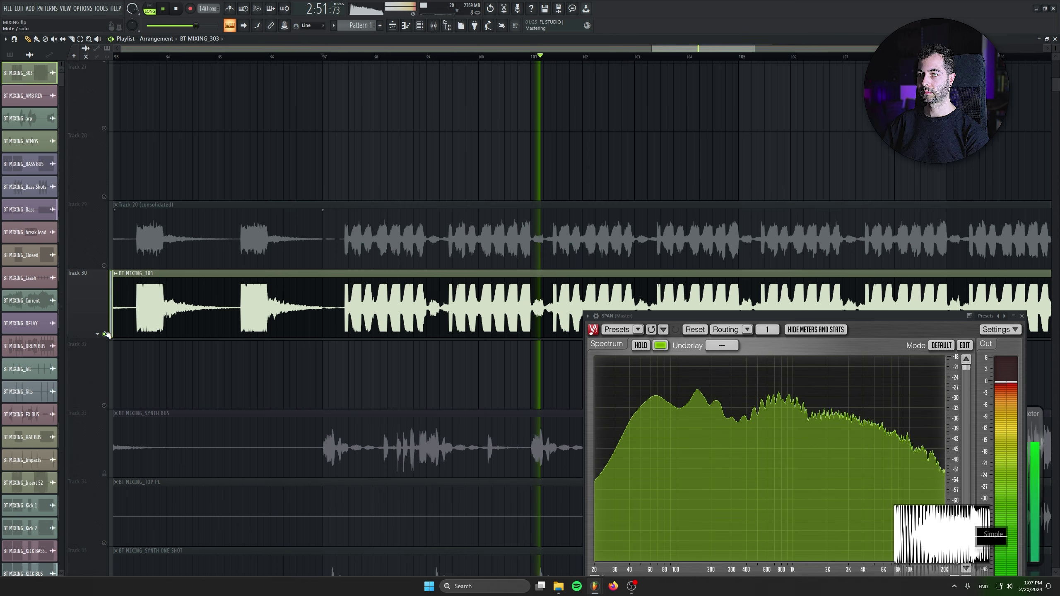
left_click(104, 334)
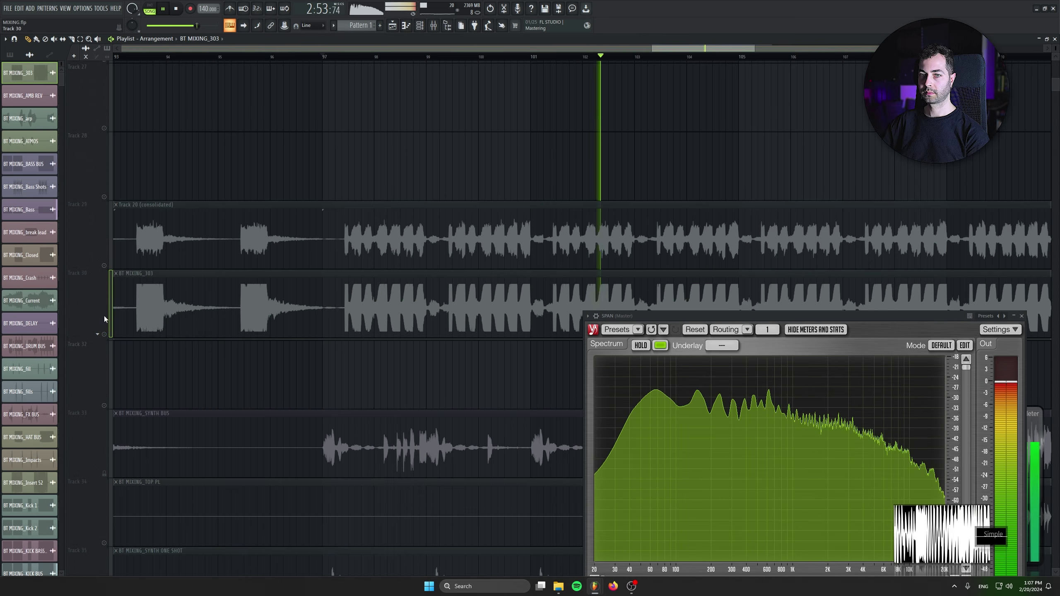
left_click(105, 266)
scroll(358, 268, "down", 4)
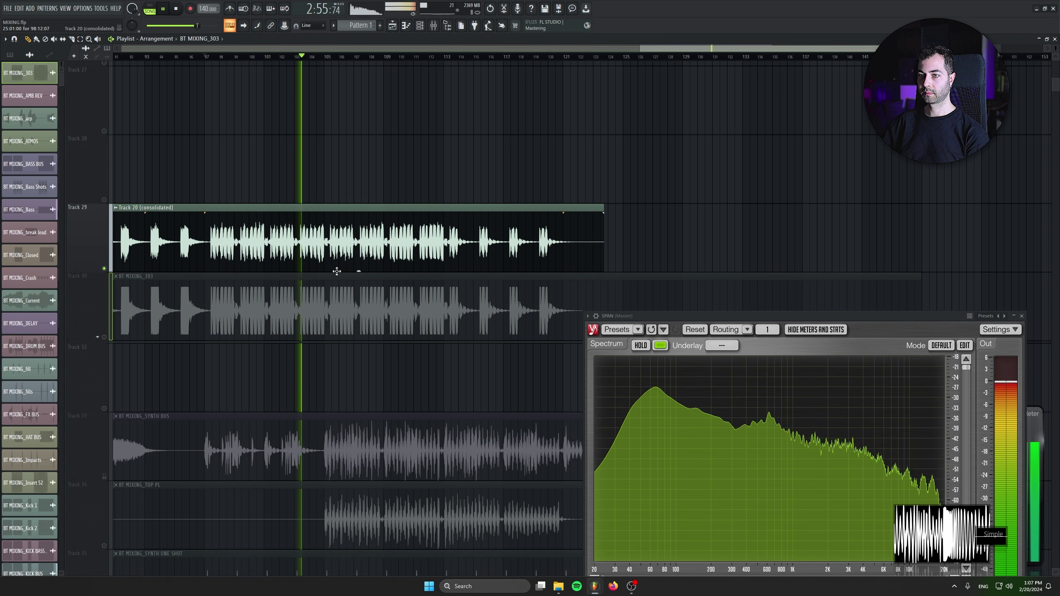
Set the consolidated 303 clip's gain to 1.5 dB and compare it with the original BT MIXING_303 track during playback
left_click_drag(358, 270, 359, 259)
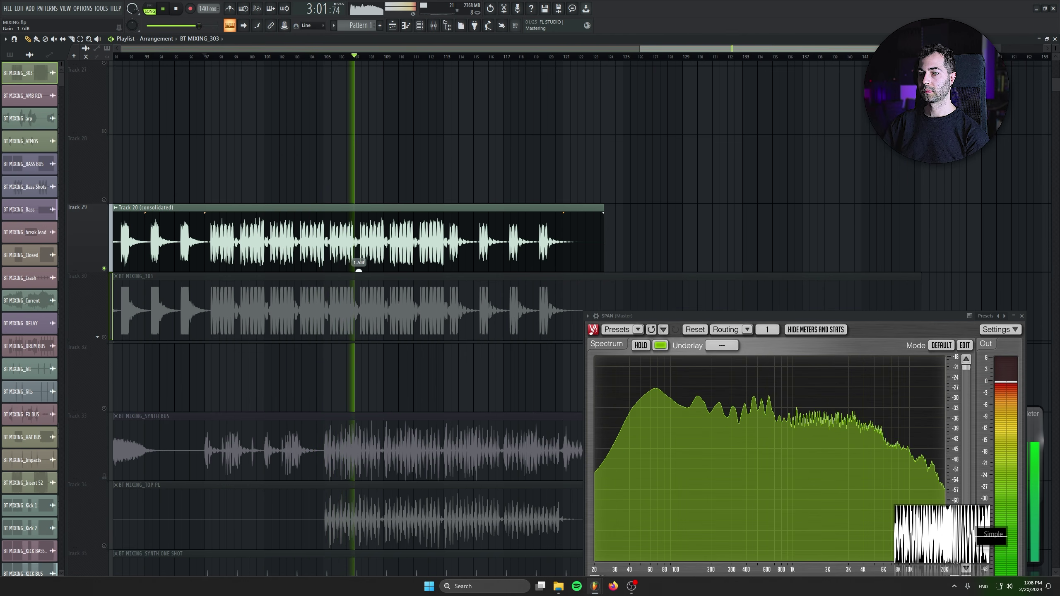
left_click(104, 269)
left_click(104, 337)
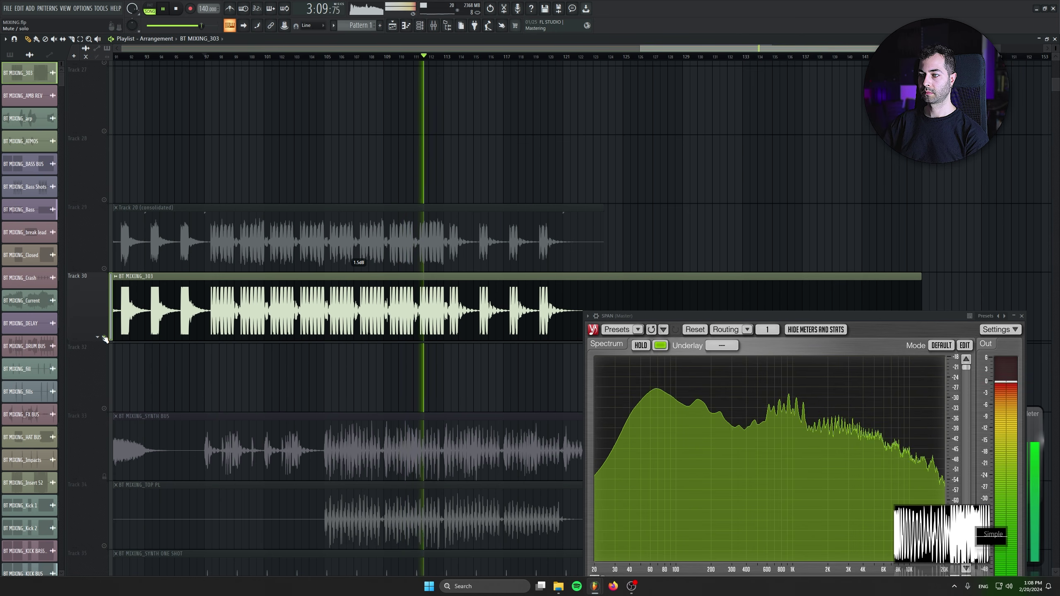
left_click(105, 338)
left_click(104, 269)
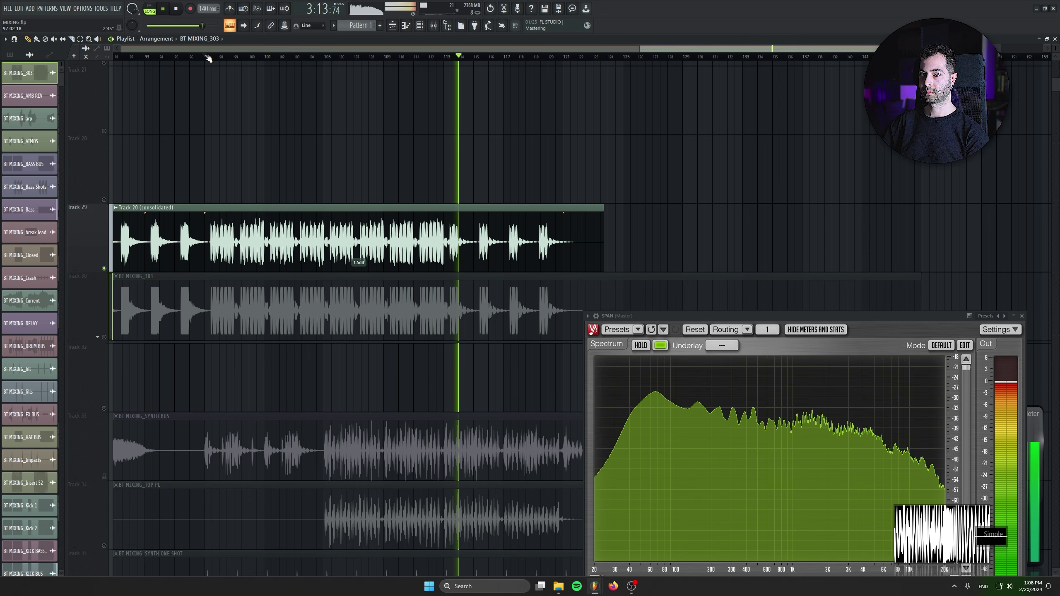
Stop playback with the song position at bar 97 and save the project
left_click(208, 58)
left_click(447, 25)
left_click(449, 26)
left_click(434, 26)
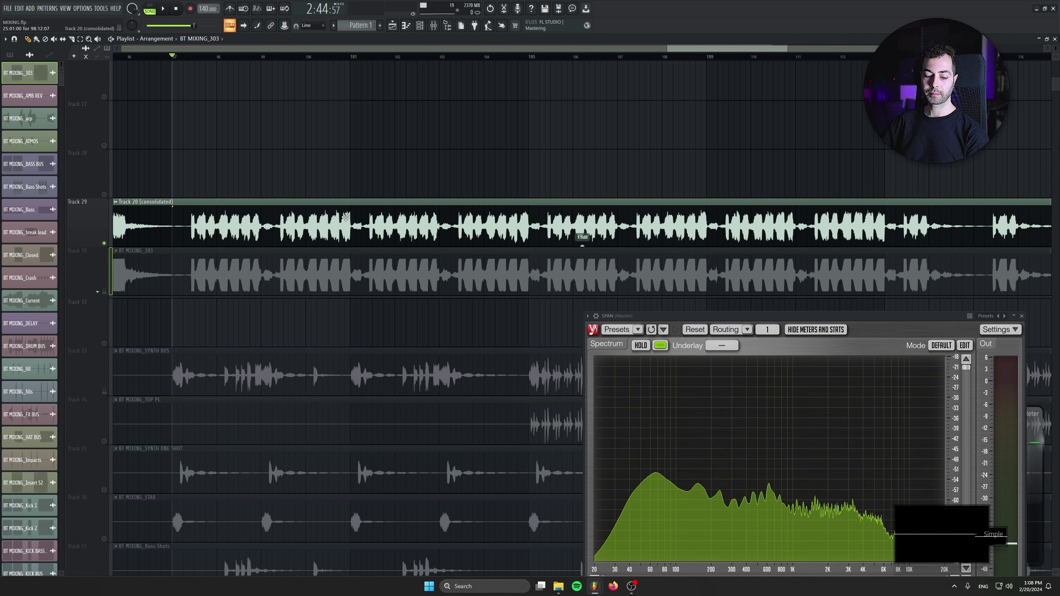
key("ctrl+s")
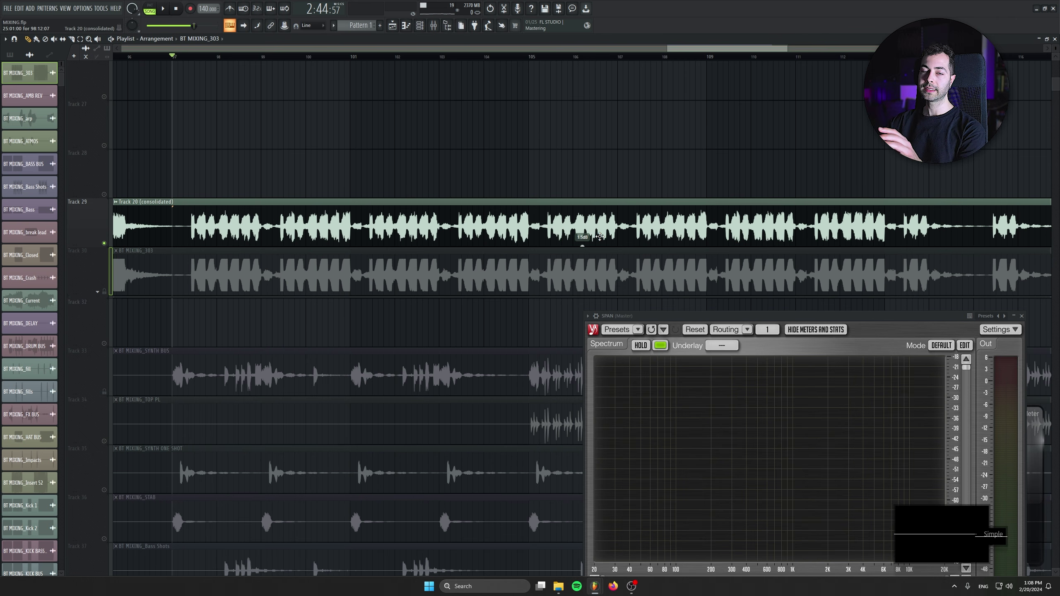
Set the song position to bar 25, unmute the BT MIXING_TOP PL track with the SYNTH BUS left muted, and reposition the SPAN window
scroll(600, 237, "down", 7)
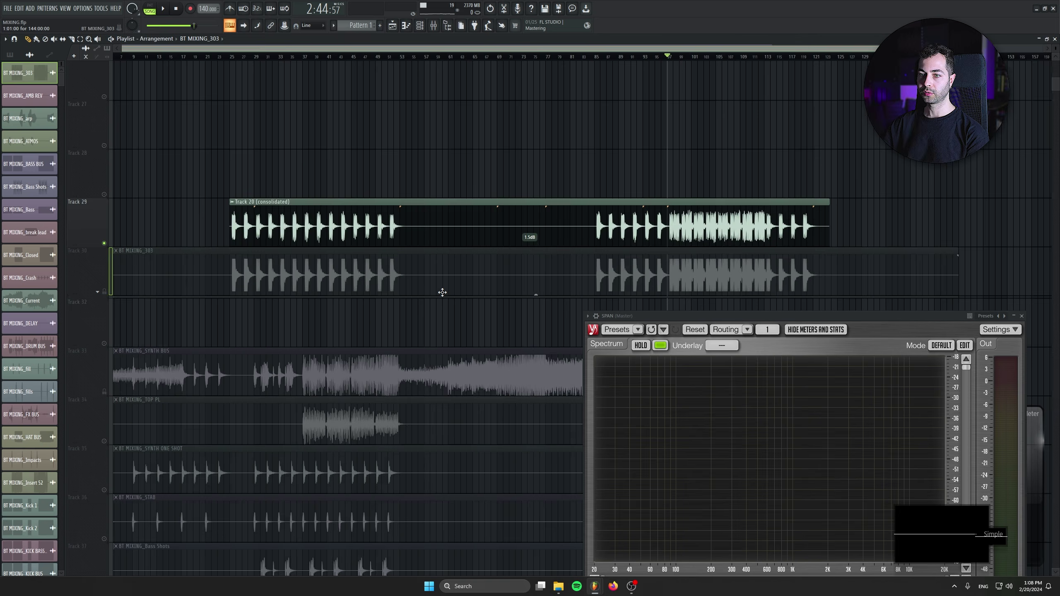
scroll(443, 294, "down", 3)
left_click_drag(658, 319, 659, 350)
left_click_drag(170, 279, 297, 290)
left_click(256, 56)
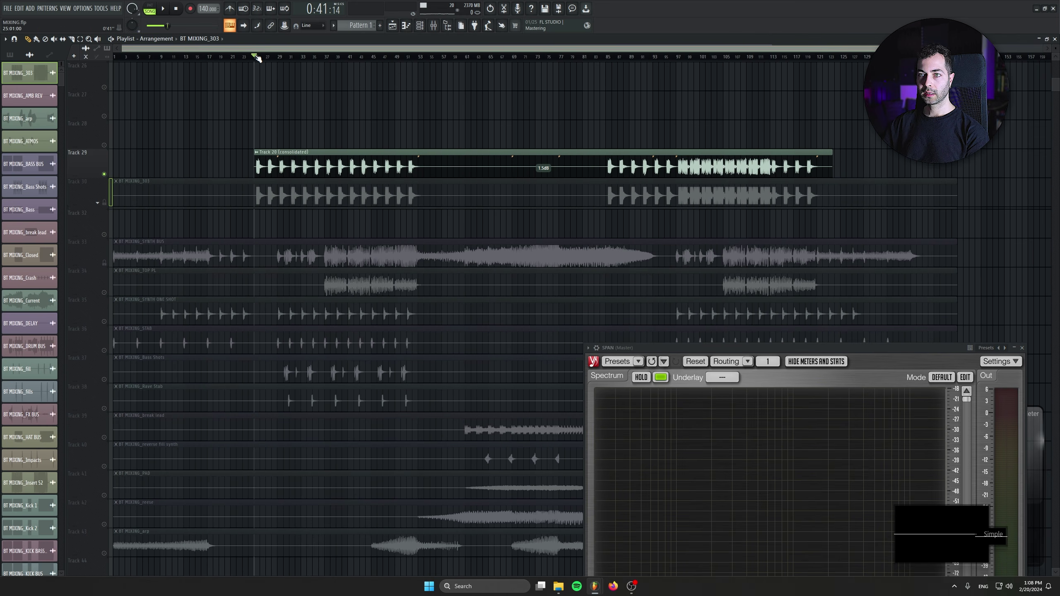
left_click(104, 263)
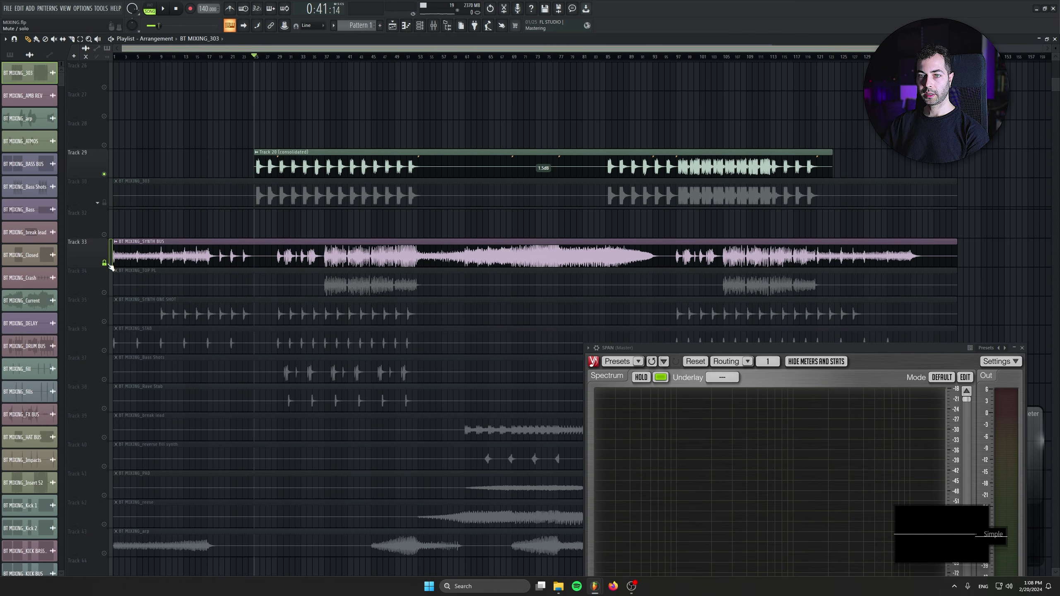
left_click(104, 263)
left_click(104, 293)
scroll(357, 70, "up", 3)
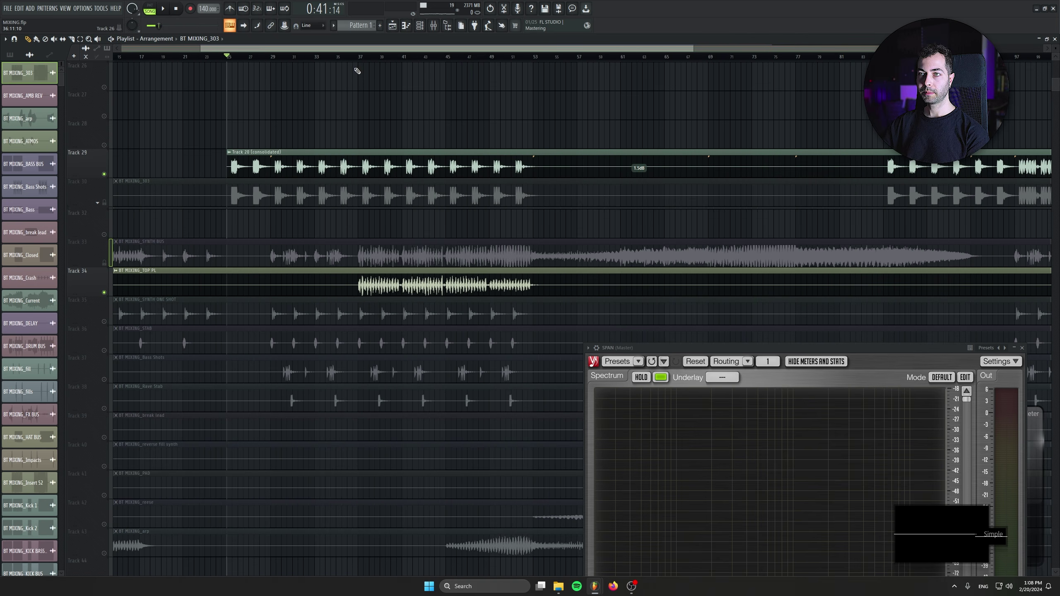
left_click_drag(714, 349, 676, 253)
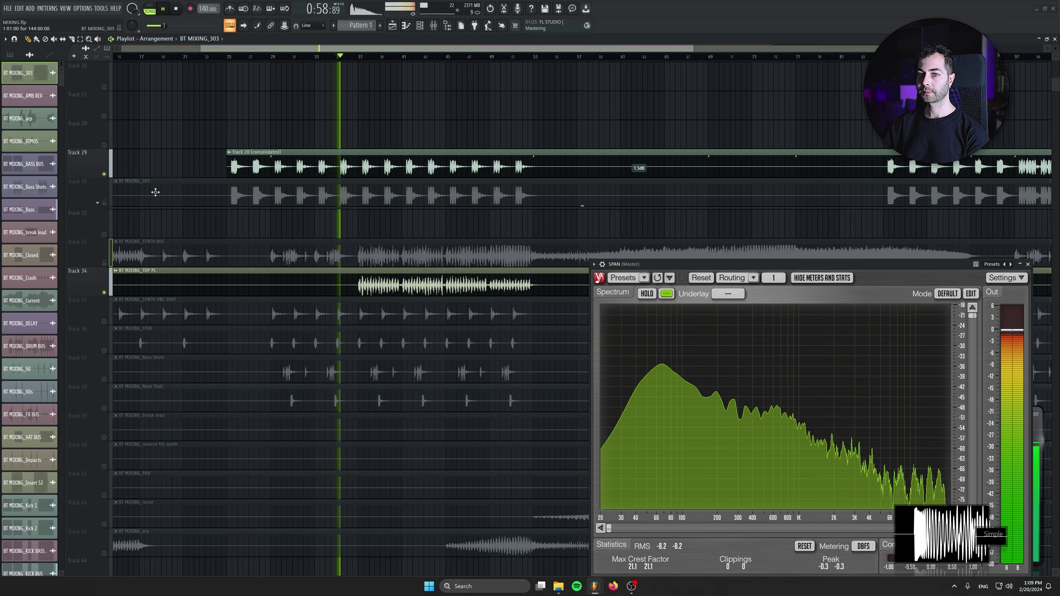
Mute the consolidated 303 track and check the channel volume of the BT MIXING_TOP PL clip
left_click(105, 174)
scroll(401, 66, "up", 2)
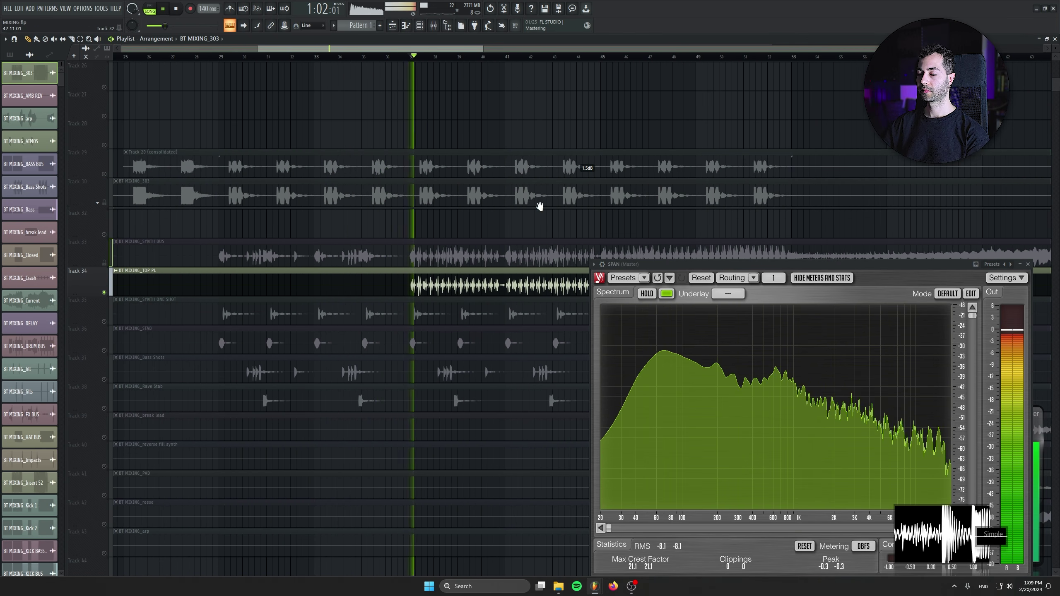
scroll(378, 135, "down", 3)
double_click(408, 188)
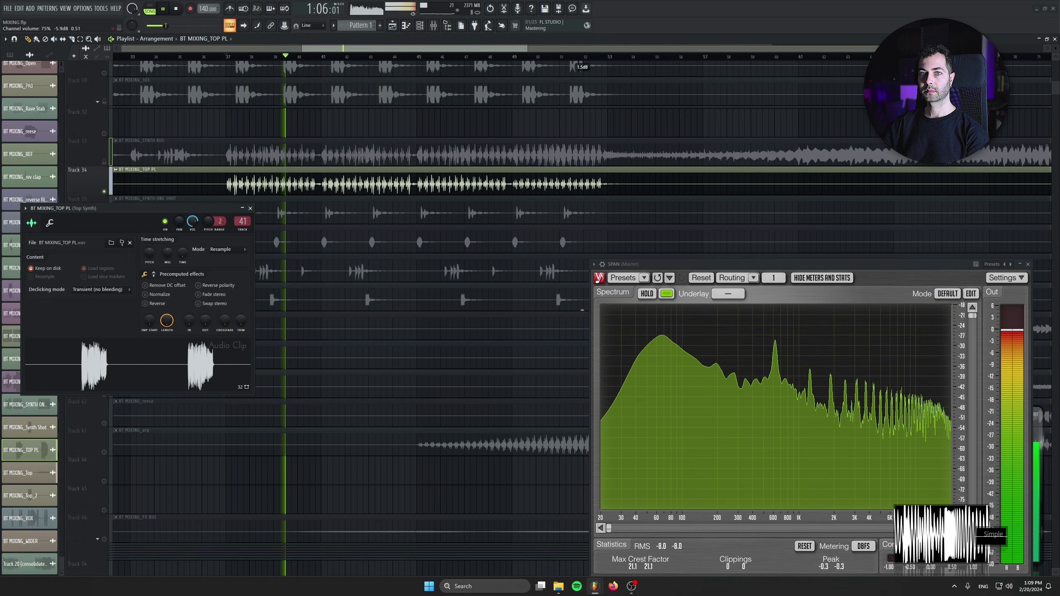
left_click(250, 208)
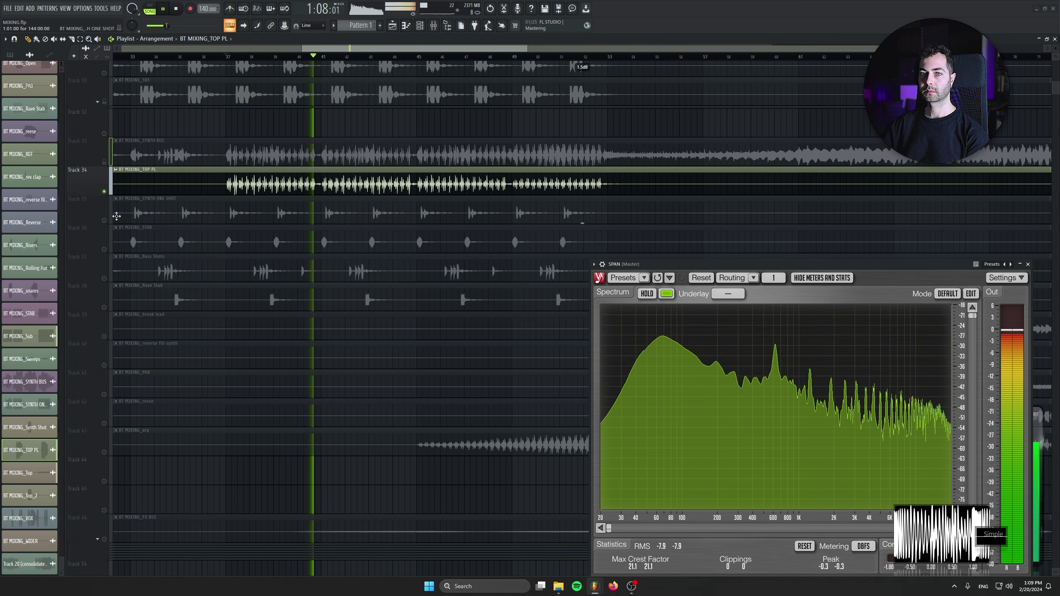
Unmute the BT MIXING_SYNTH ONE SHOT track and check its clip's channel volume
left_click(104, 221)
double_click(352, 212)
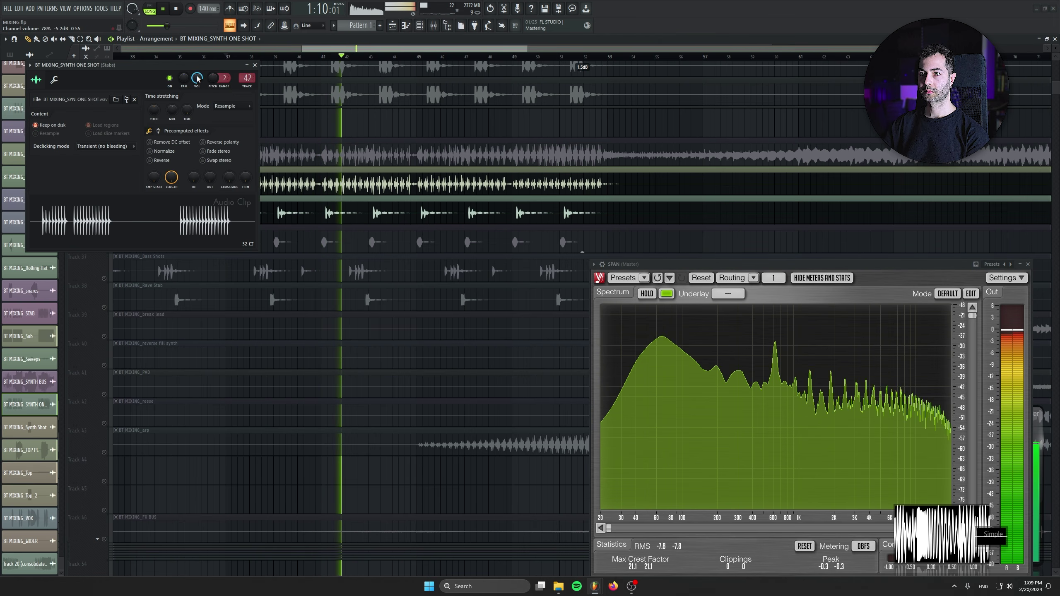
left_click(256, 68)
Unmute the STAB and Bass Shots tracks and check the Bass Shots clip's channel volume
left_click(104, 249)
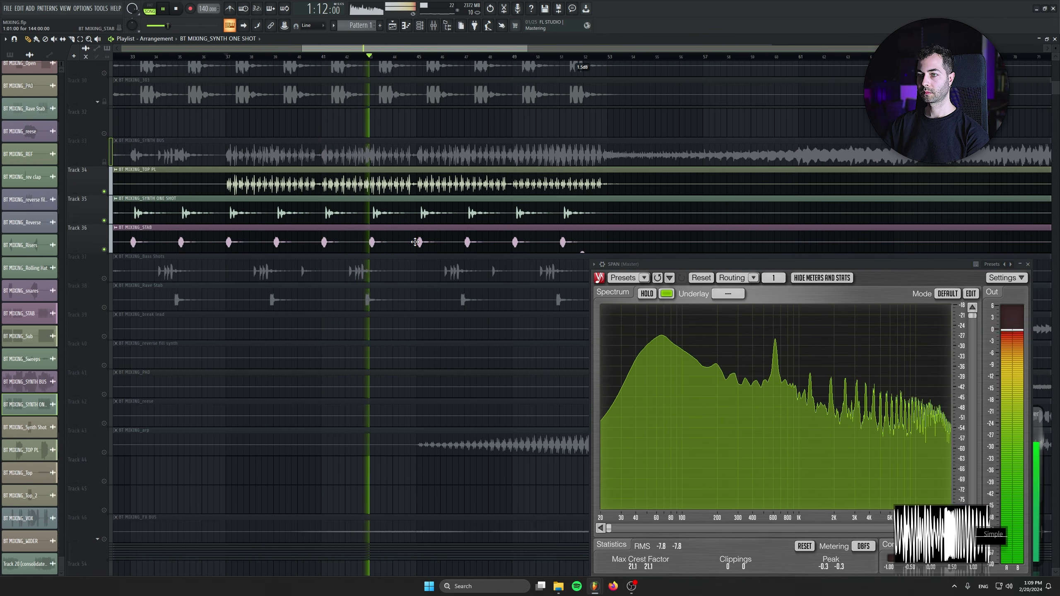
left_click(104, 278)
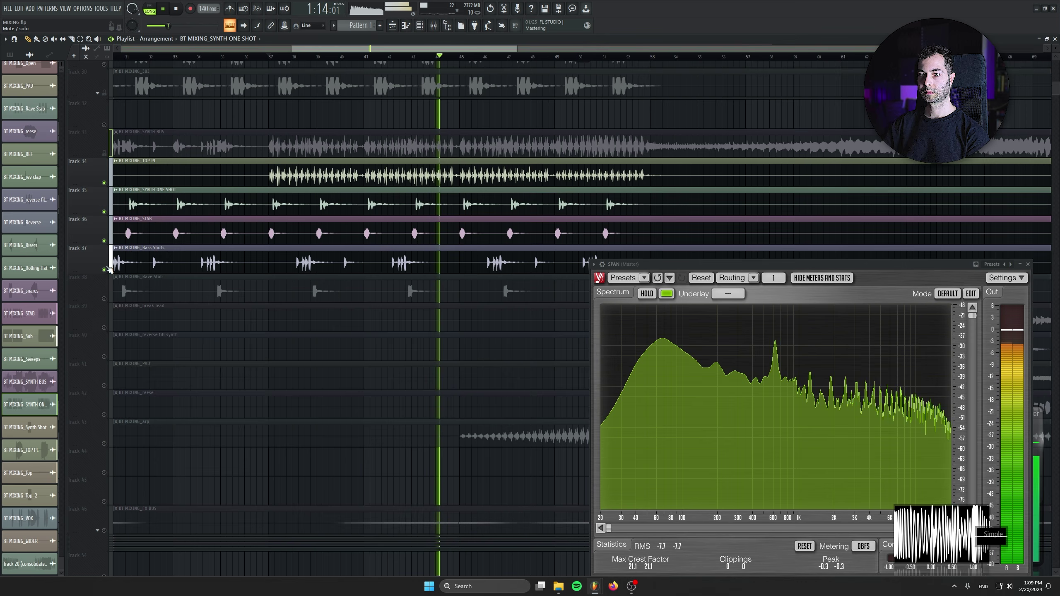
scroll(430, 232, "down", 1)
double_click(430, 231)
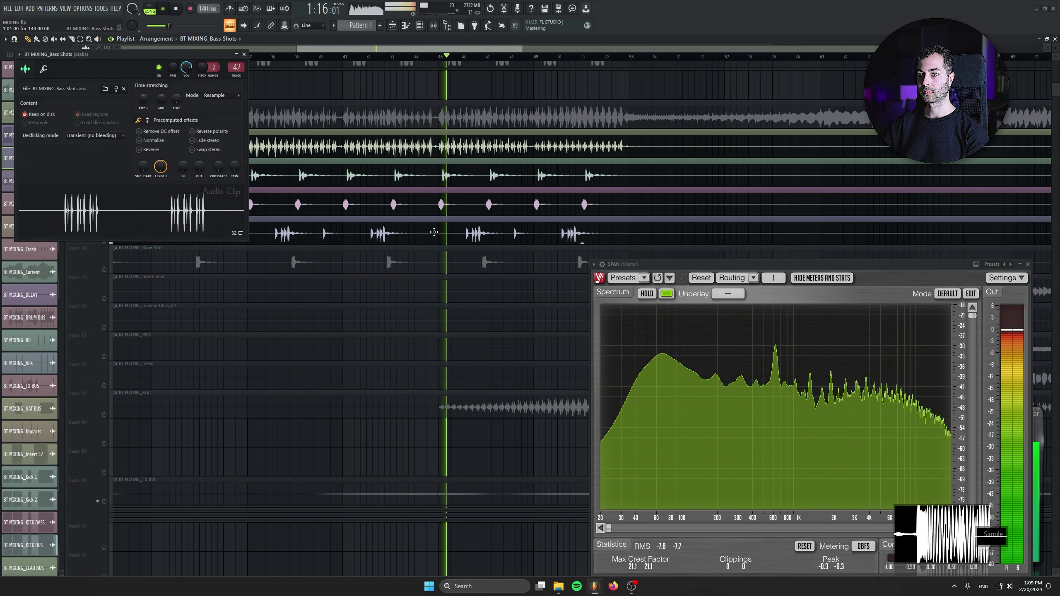
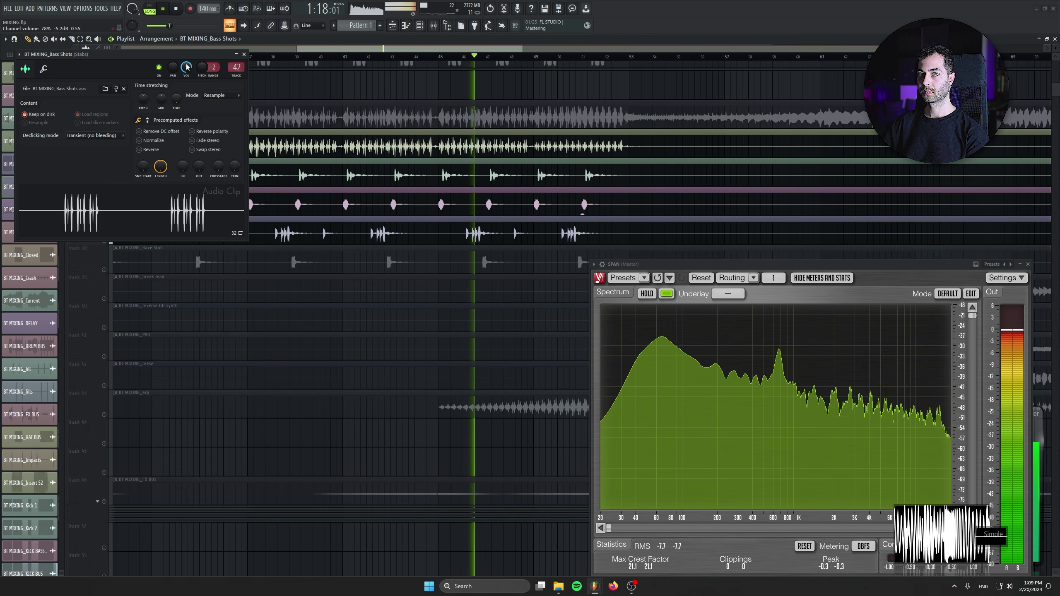
left_click(245, 57)
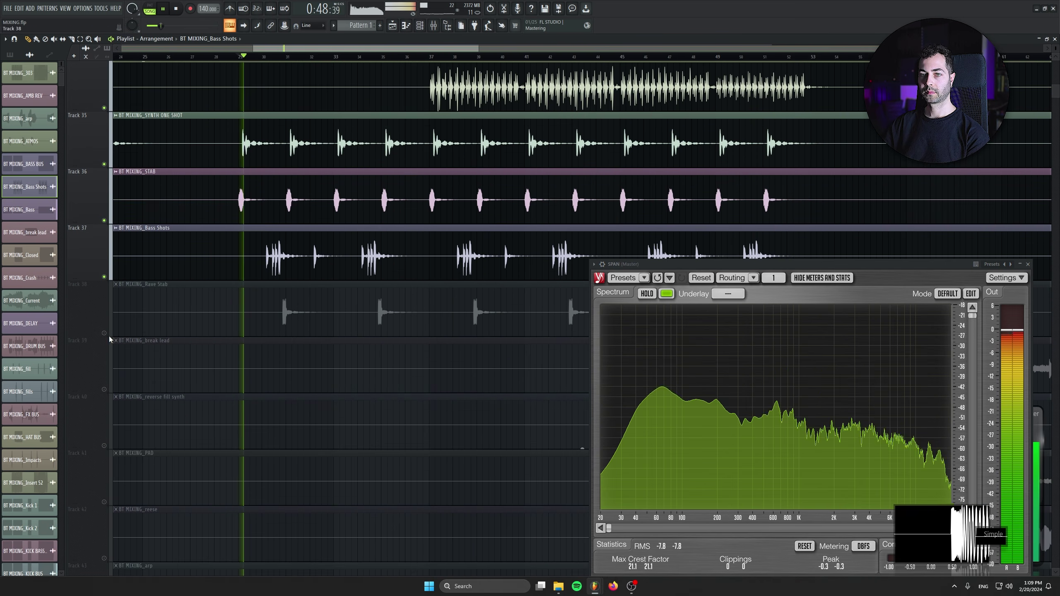
Unmute the Rave Stab track and listen to the layered synths while looking over the remaining muted tracks
left_click(104, 333)
scroll(277, 337, "down", 3)
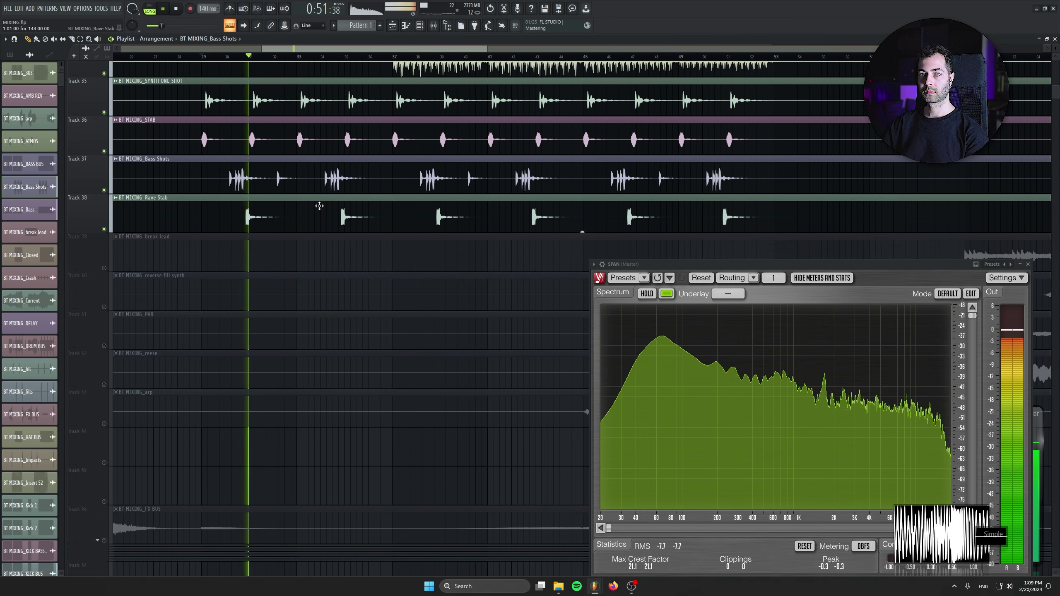
scroll(309, 247, "down", 3)
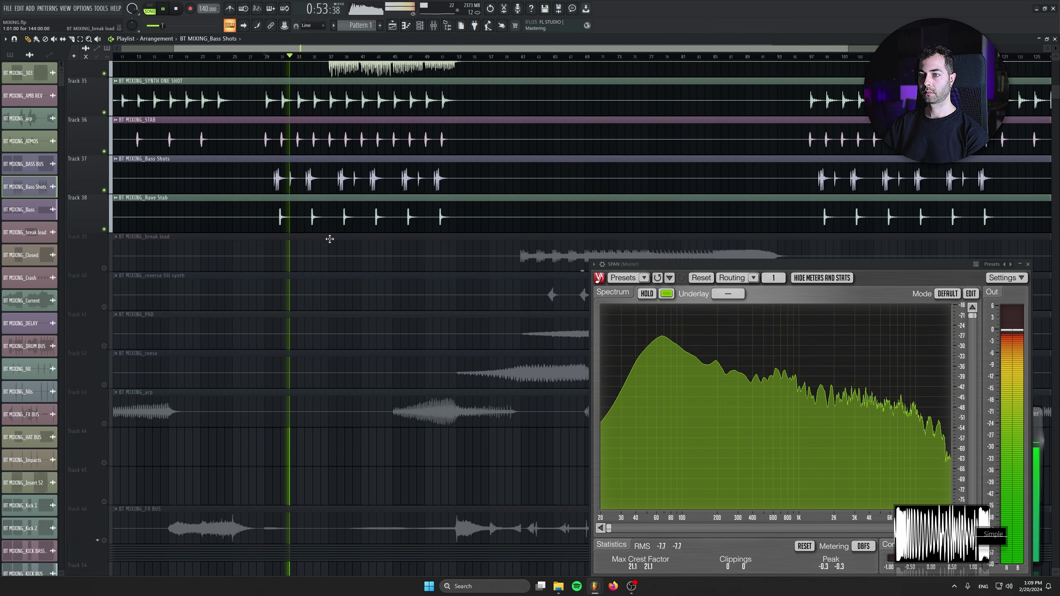
scroll(334, 243, "down", 1)
scroll(392, 256, "down", 2)
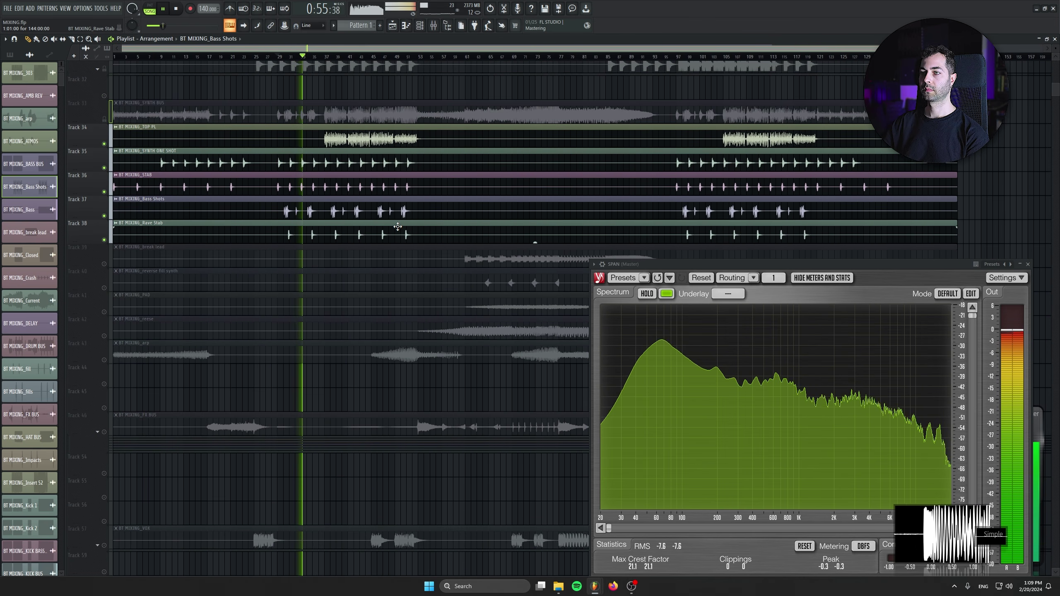
scroll(362, 280, "down", 1)
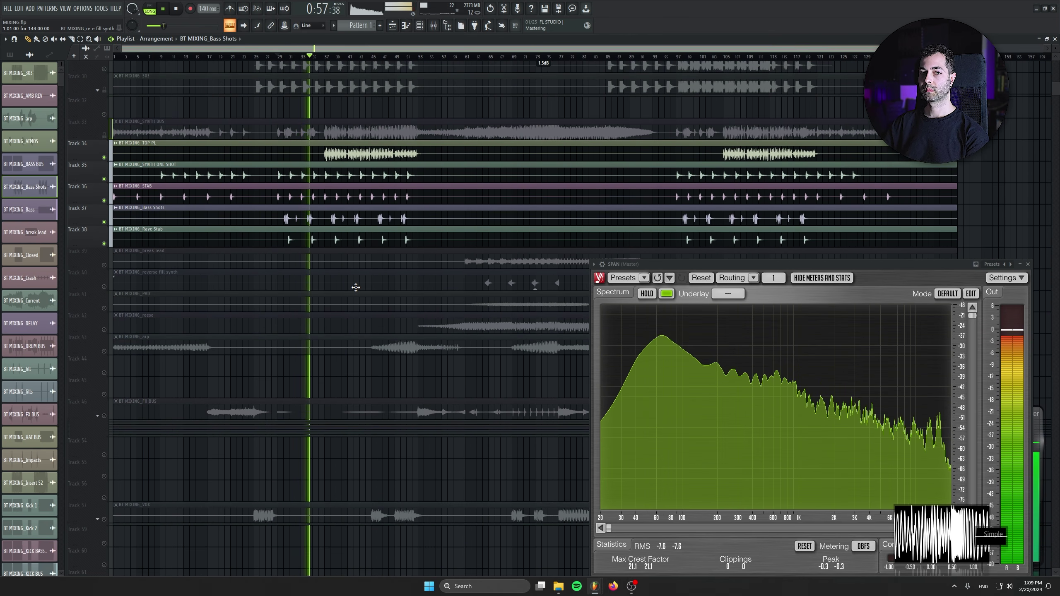
scroll(356, 287, "down", 5)
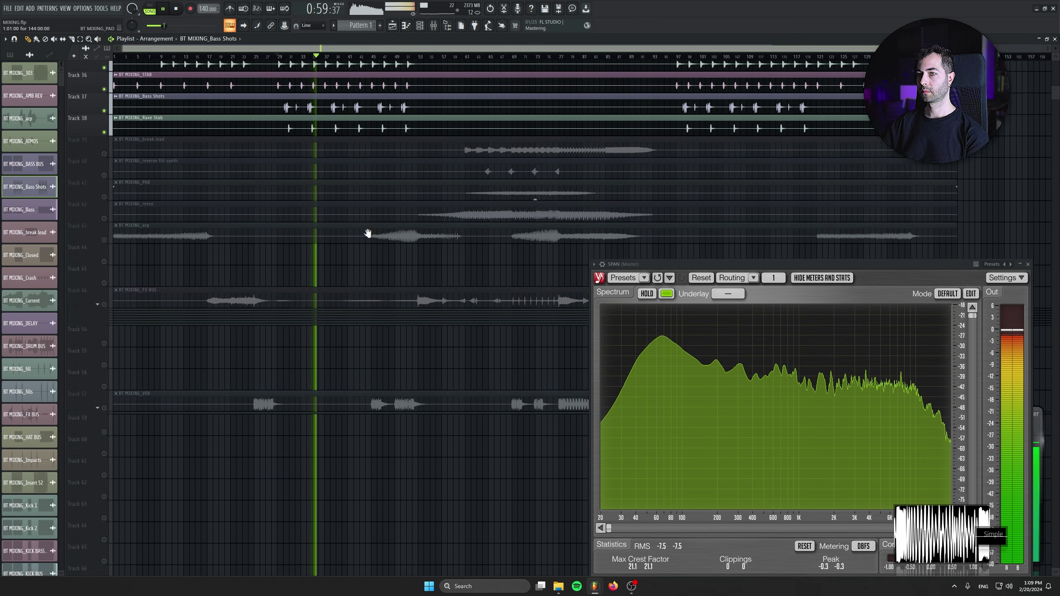
scroll(367, 232, "up", 6)
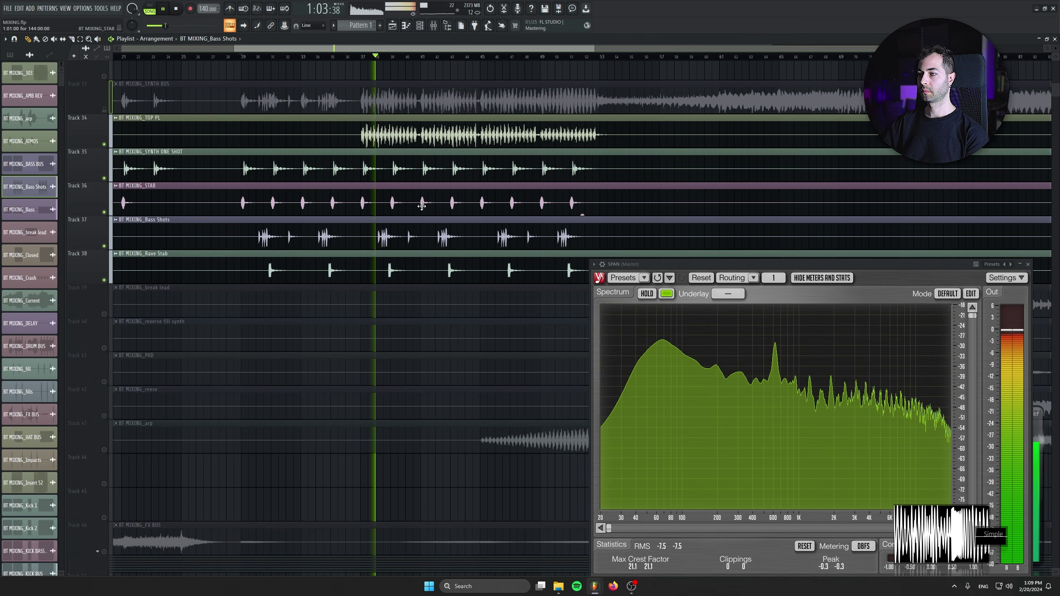
Audition the BT MIXING_arp track with the other synths from bar 45, and mute it again
left_click_drag(375, 202, 274, 163)
left_click_drag(438, 282, 391, 213)
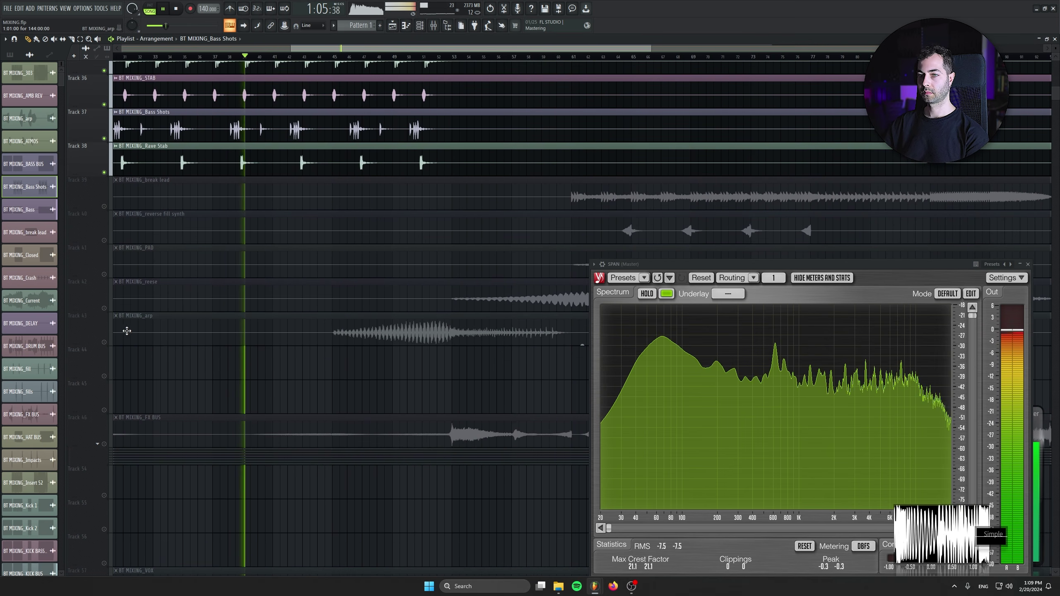
left_click(104, 343)
left_click(340, 58)
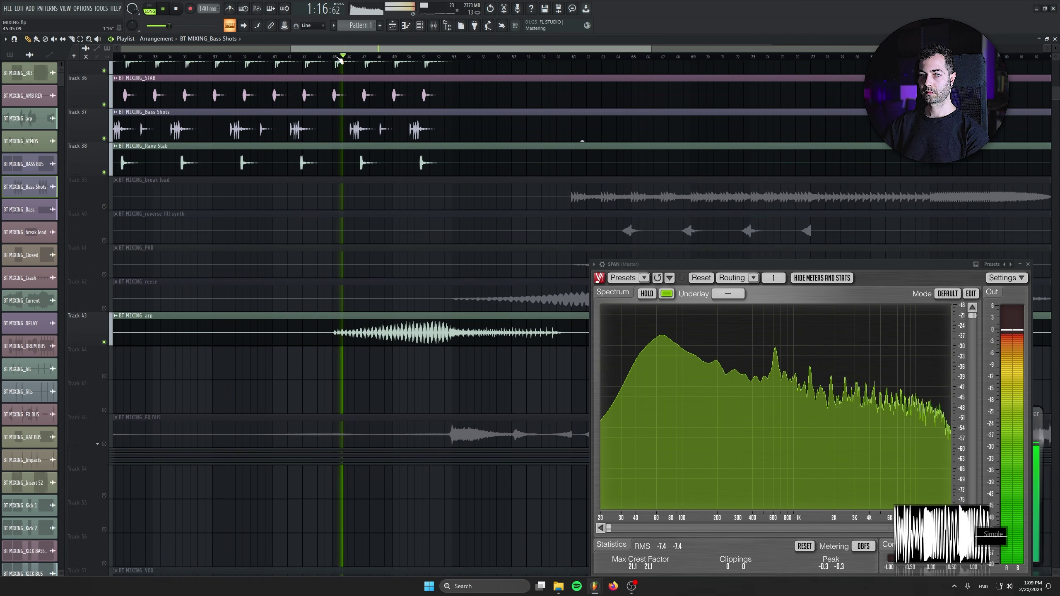
scroll(355, 323, "down", 4)
scroll(360, 323, "down", 2)
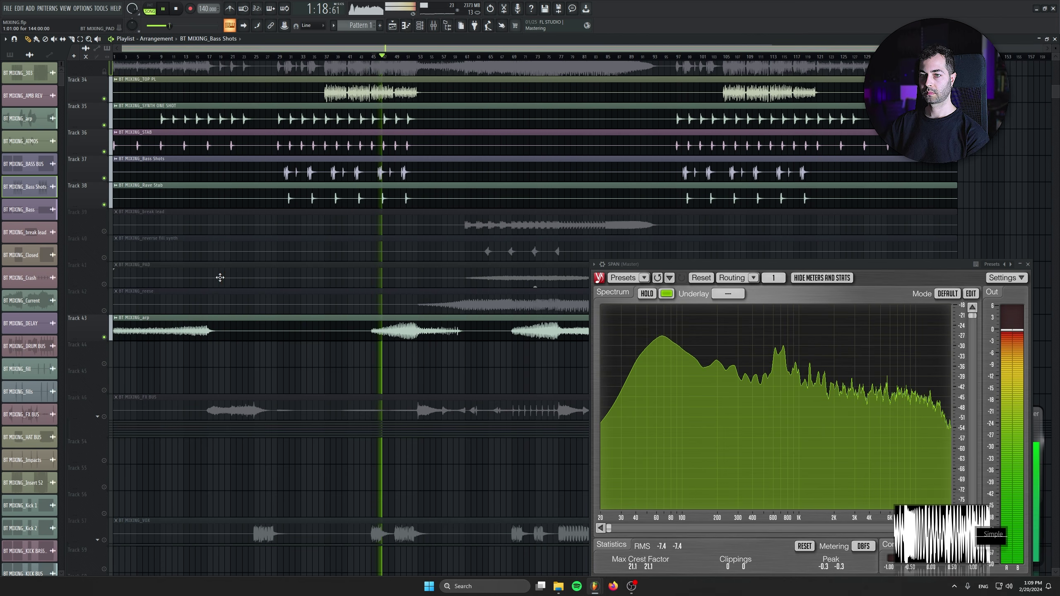
left_click(104, 338)
Unmute the BT MIXING_FX BUS track and listen to its intro effects together with the synth tracks
scroll(179, 293, "down", 4)
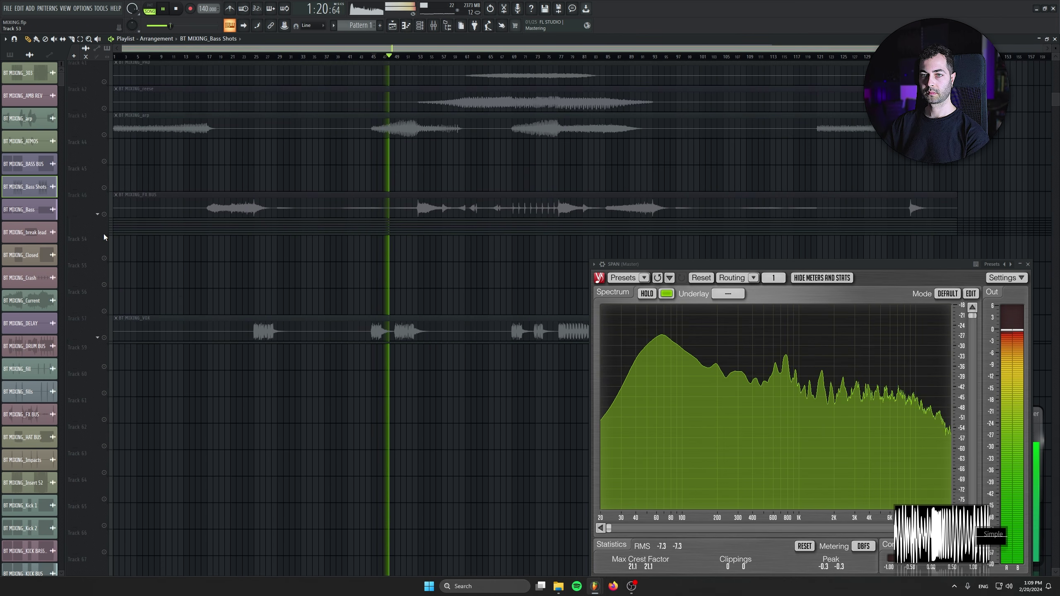
left_click(102, 214)
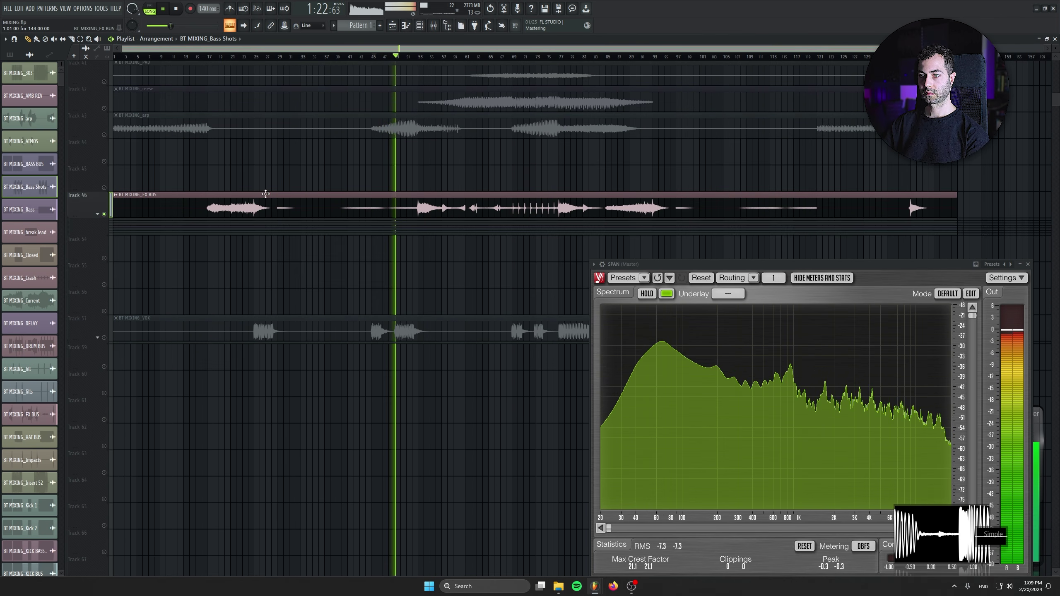
scroll(261, 80, "up", 2)
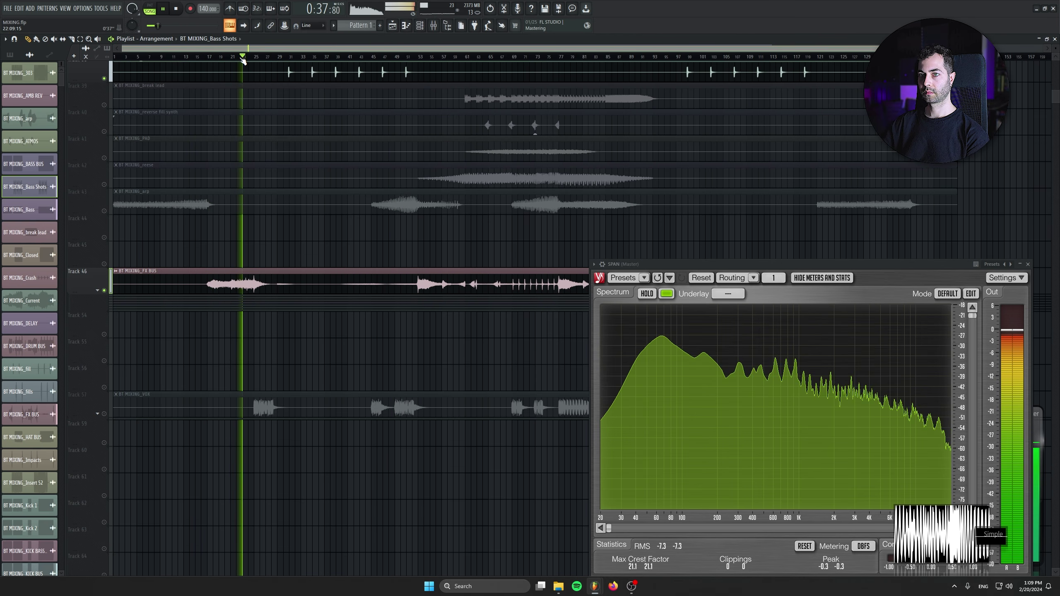
scroll(299, 267, "up", 3)
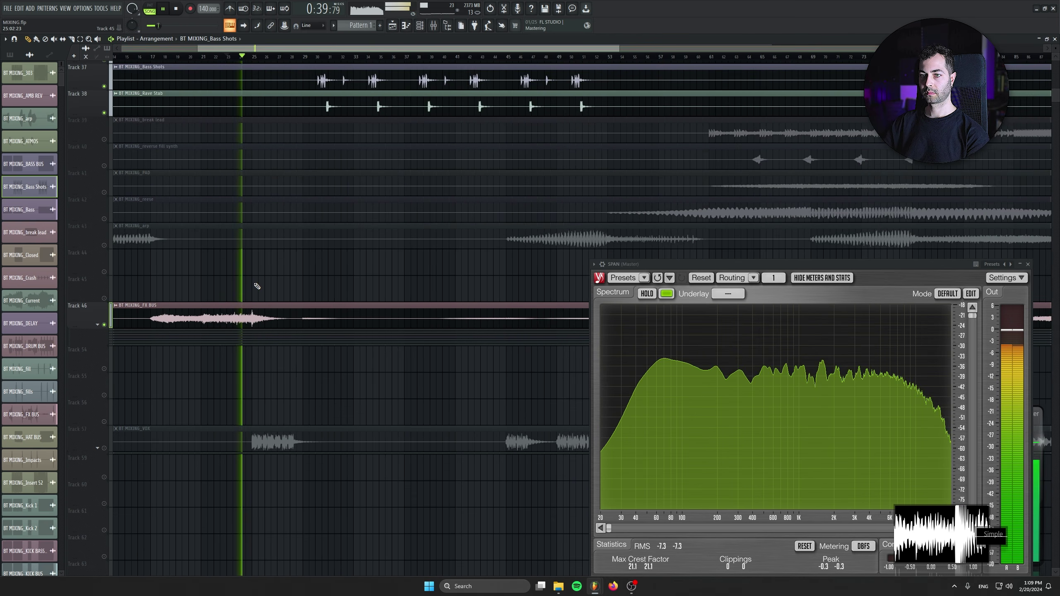
scroll(307, 283, "up", 1)
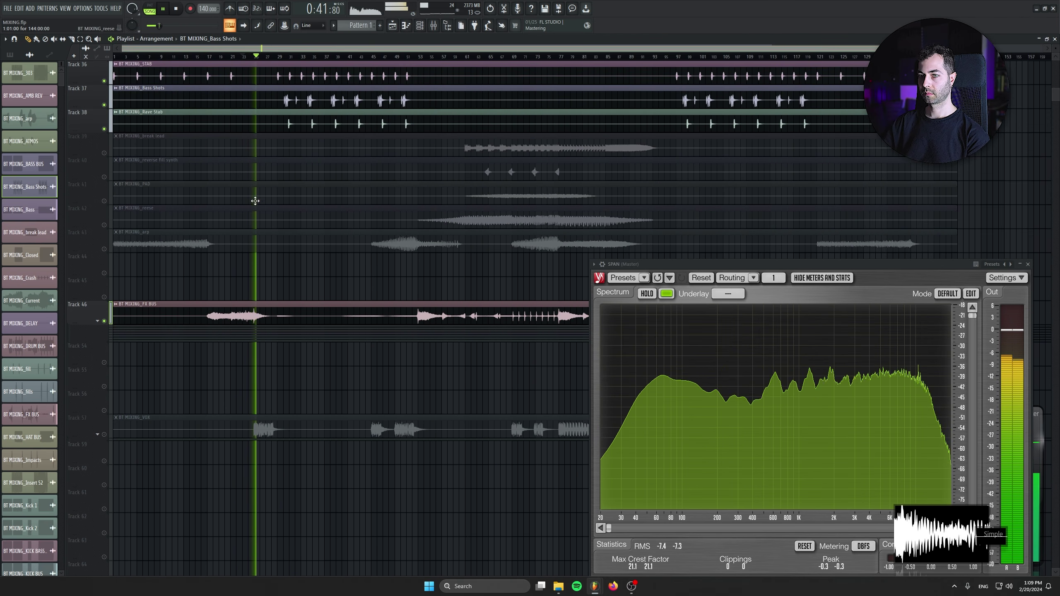
scroll(194, 57, "up", 3)
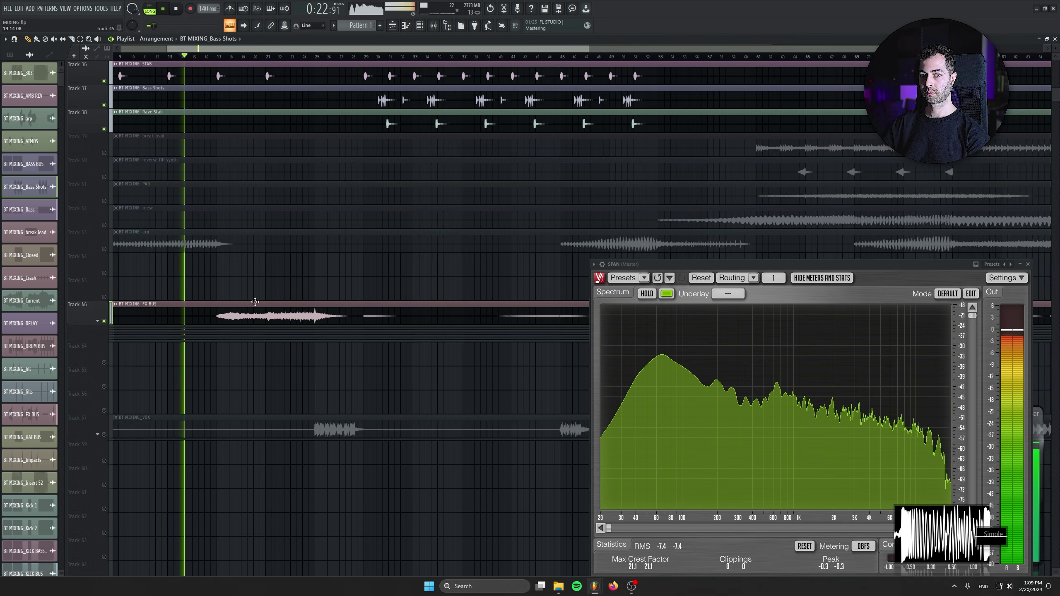
scroll(254, 302, "up", 3)
left_click(219, 57)
left_click_drag(317, 188, 370, 493)
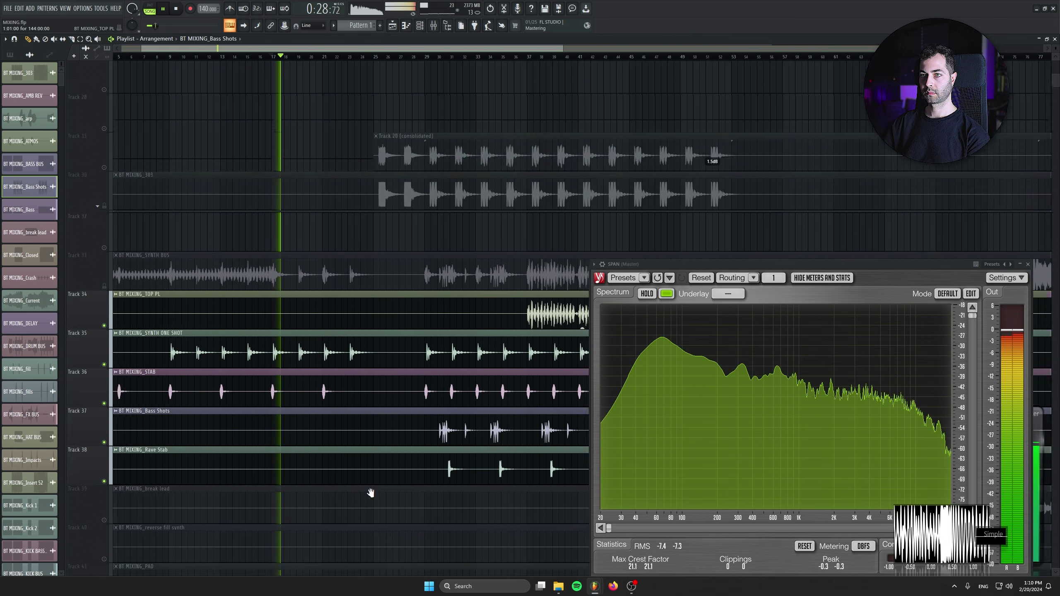
Unmute the BT MIXING_DRUM BUS track and listen to it through the intro with the synth and FX tracks
left_click(105, 188)
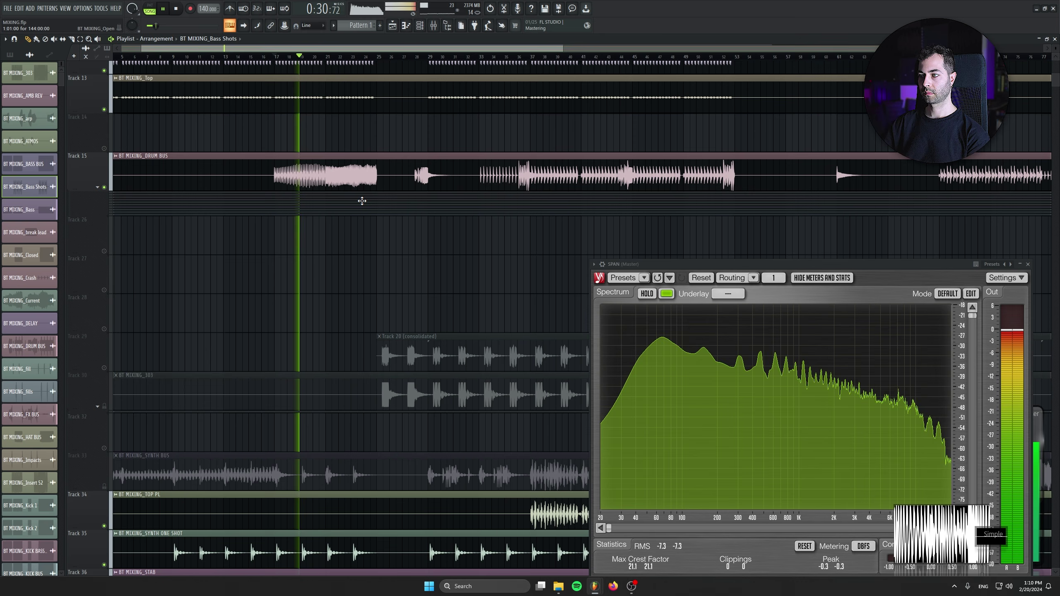
left_click_drag(399, 337, 438, 138)
left_click_drag(411, 285, 412, 146)
scroll(310, 314, "down", 4)
scroll(309, 313, "down", 2)
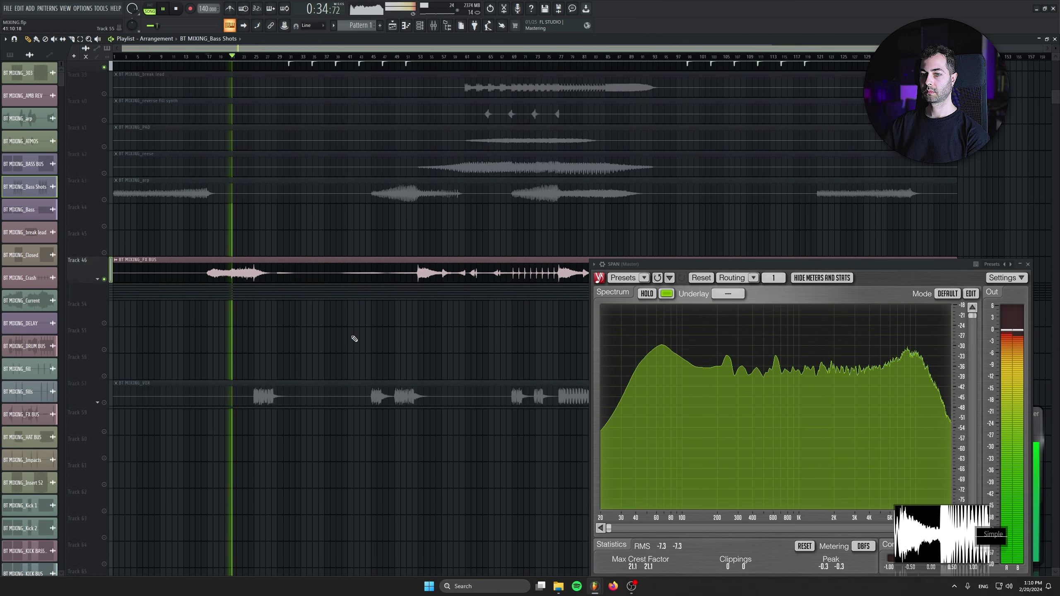
left_click_drag(355, 338, 355, 204)
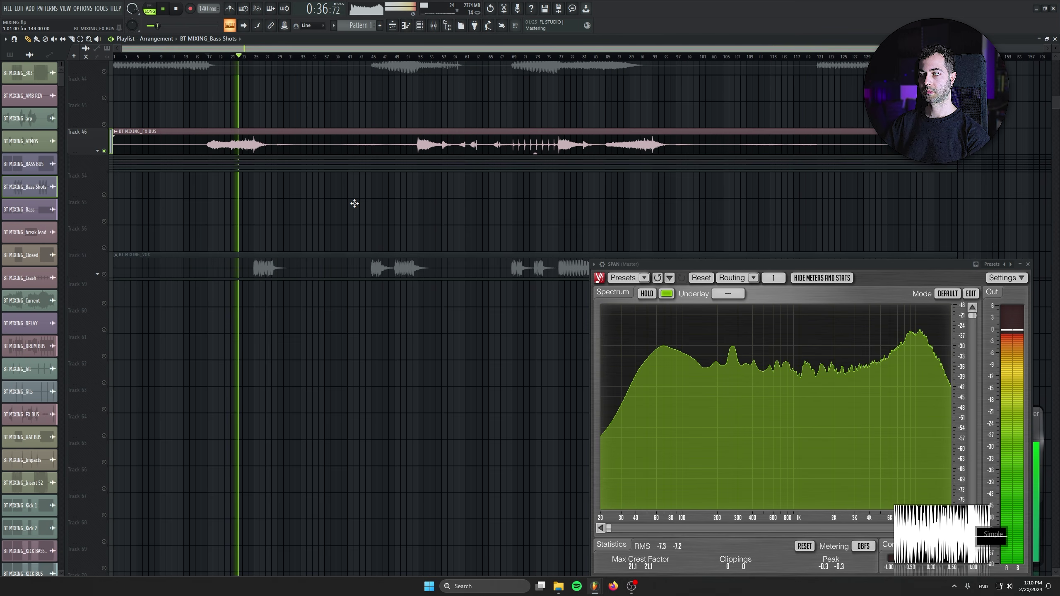
scroll(397, 145, "up", 8)
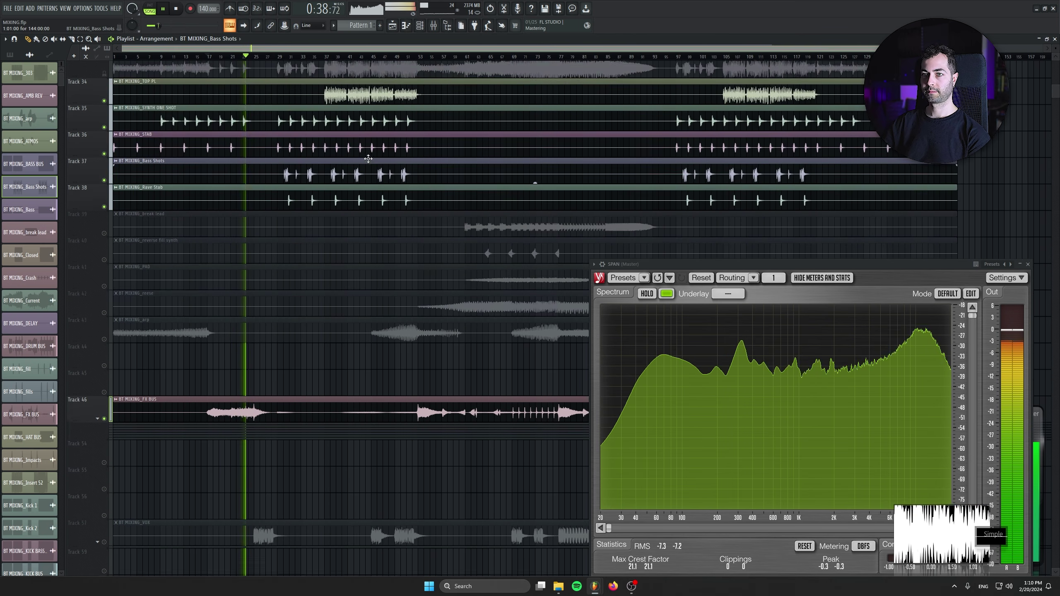
Solo the BT MIXING_DRUM BUS track and stop playback
right_click(104, 133)
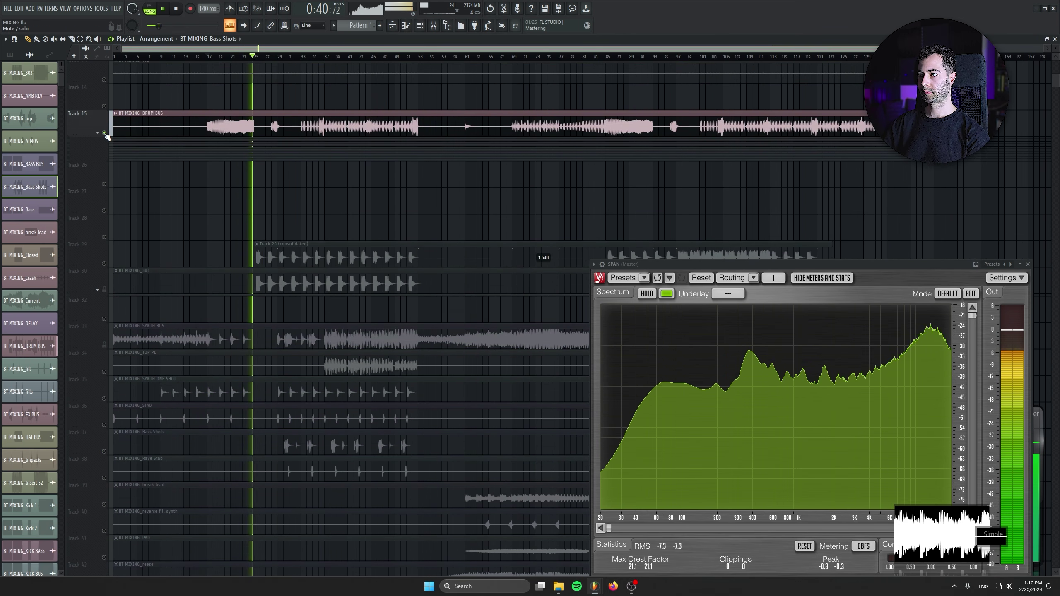
key("space")
scroll(212, 104, "up", 3)
scroll(218, 250, "up", 4)
scroll(268, 289, "up", 2)
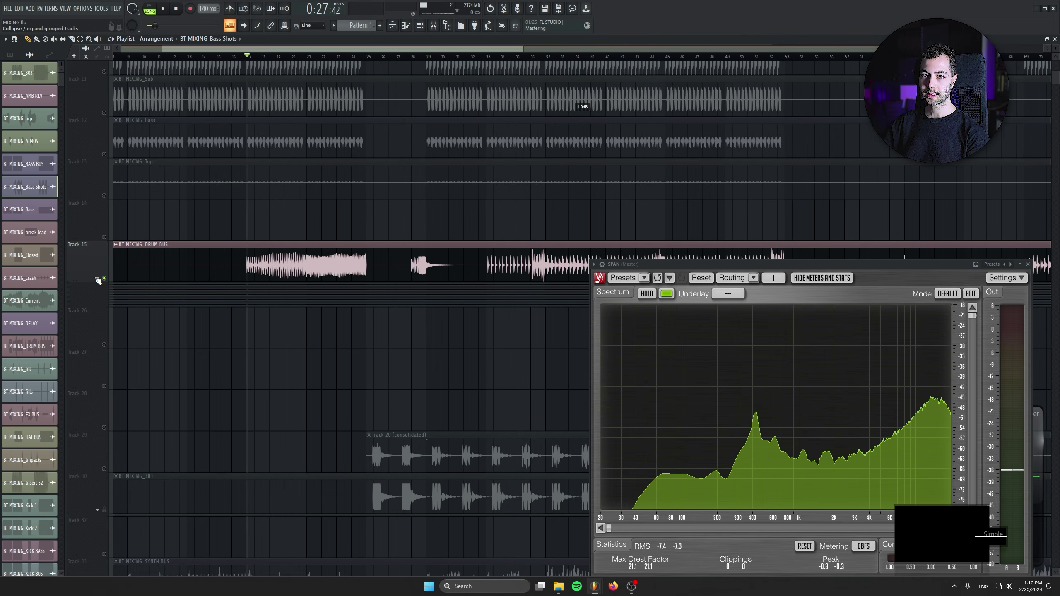
Slice the BT MIXING_DRUM BUS clip at bars 16 and 26 to isolate the first drum buildup
left_click(434, 25)
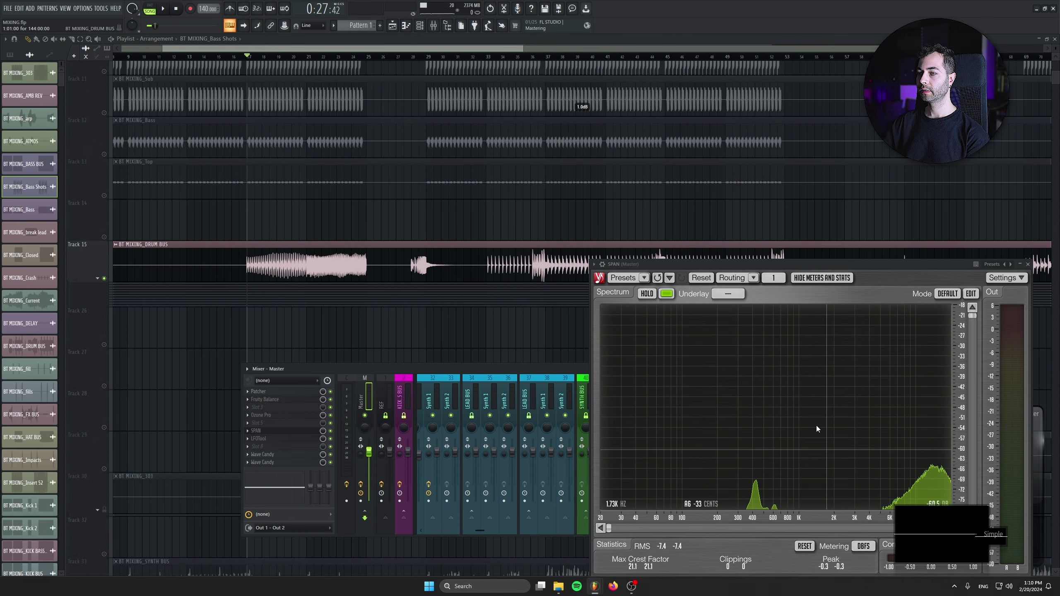
right_click(93, 243)
left_click(102, 63)
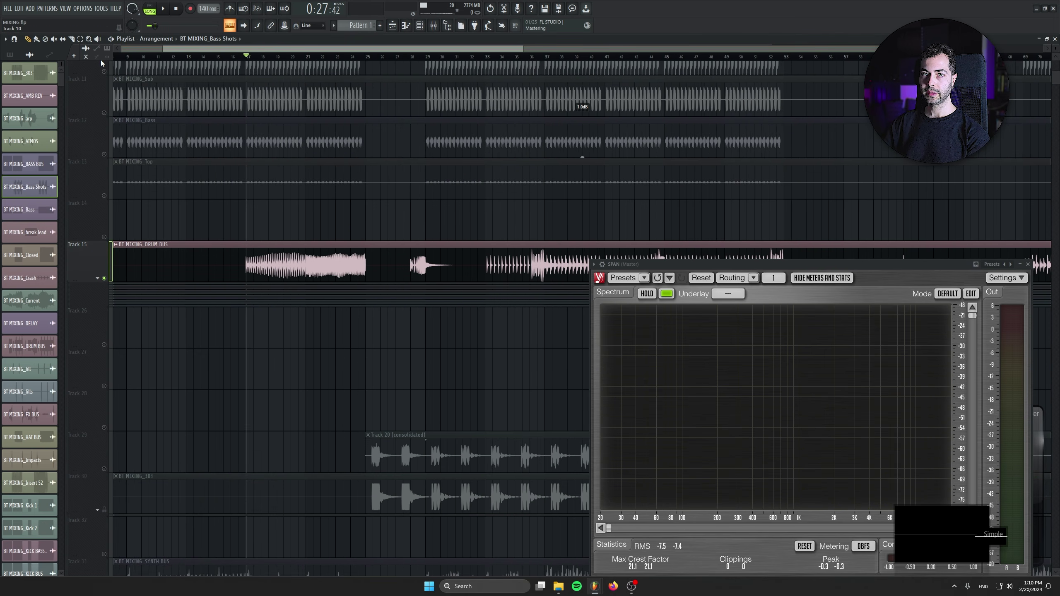
left_click(235, 267)
scroll(229, 291, "down", 4)
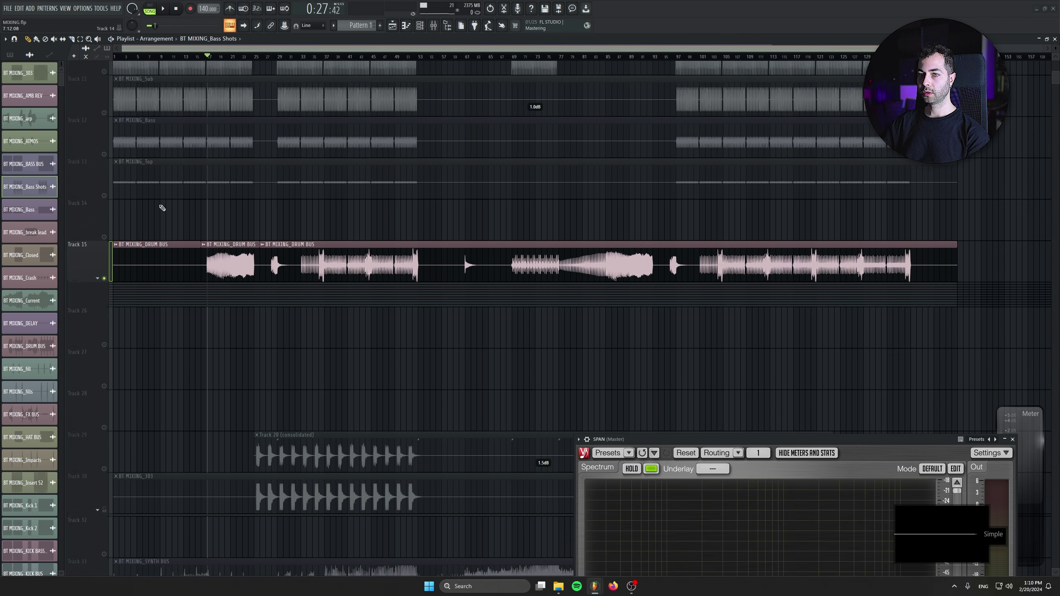
Make the bar 16 drum slice unique and copy Fruity parametric EQ 2 and SSL Fusion Vintage Drive from DRUM BUS to Insert 13
double_click(209, 247)
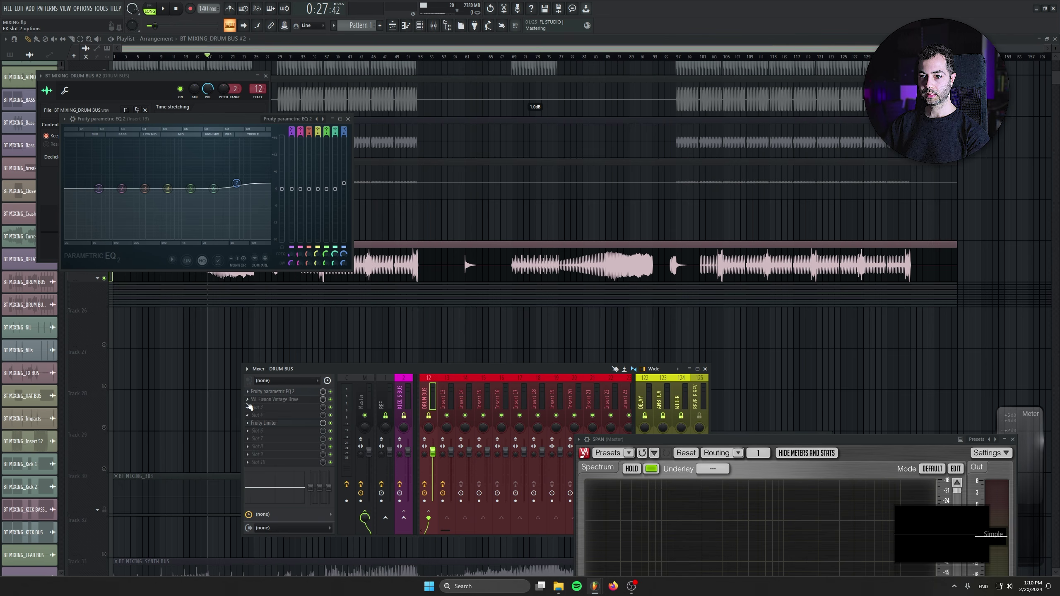
left_click_drag(250, 406, 375, 446)
left_click_drag(420, 413, 444, 397)
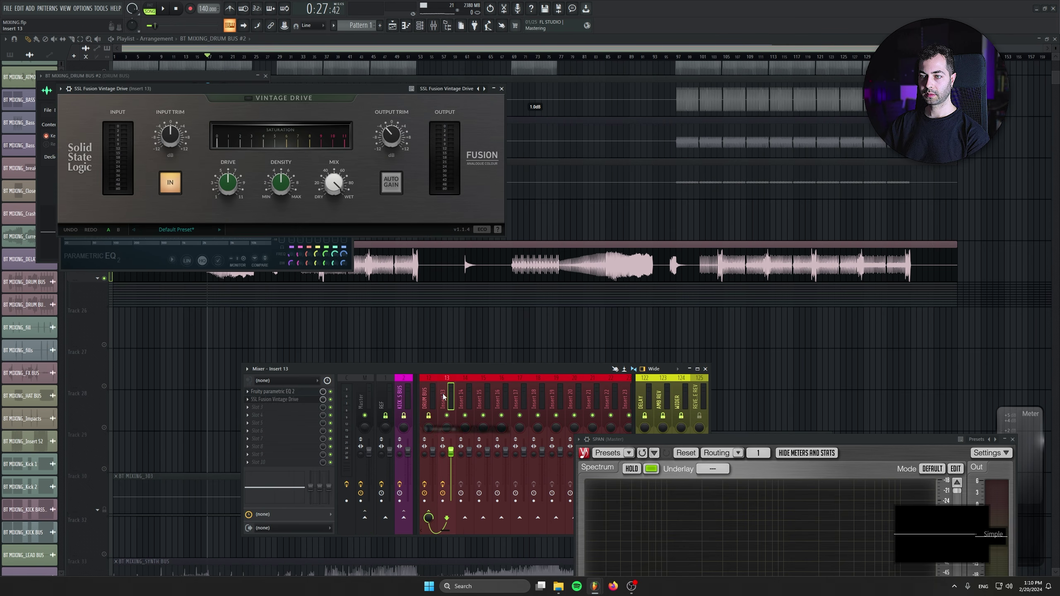
Remove Fruity parametric EQ 2 and SSL Fusion Vintage Drive from the DRUM BUS mixer track
left_click(251, 392)
left_click(249, 392)
left_click(257, 390)
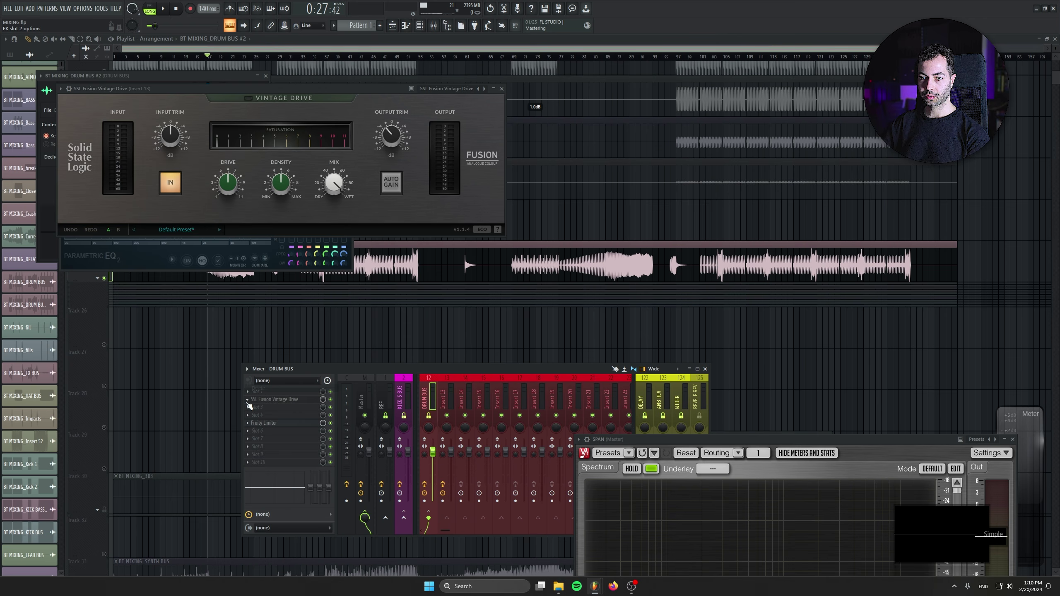
left_click(249, 400)
left_click(259, 400)
Route the original BT MIXING_DRUM BUS channel to mixer track 13 and choose BT MIXING_DRUM BUS #2 as the current clip source
double_click(534, 246)
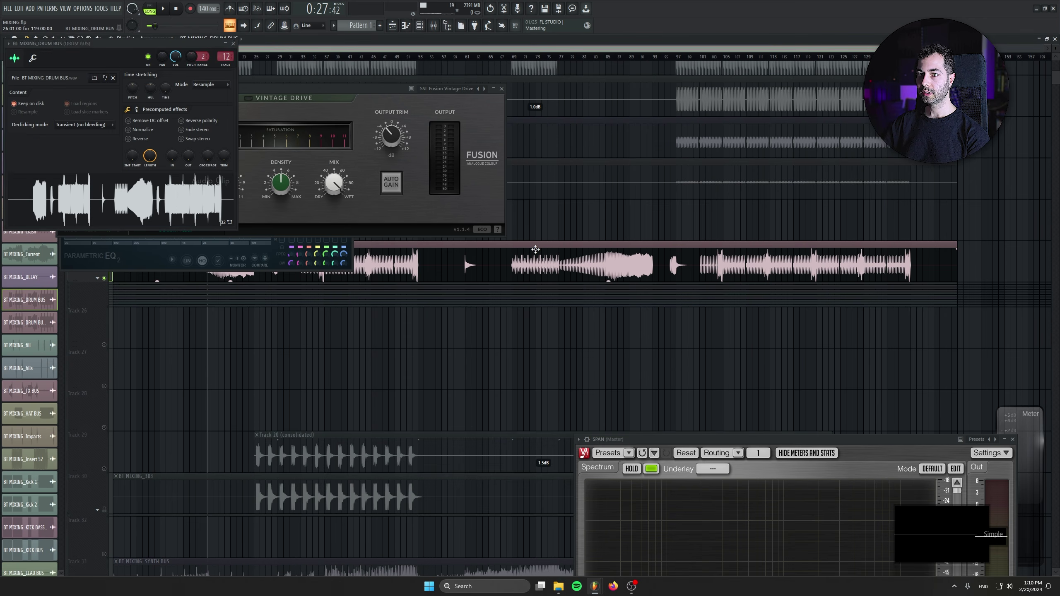
double_click(225, 57)
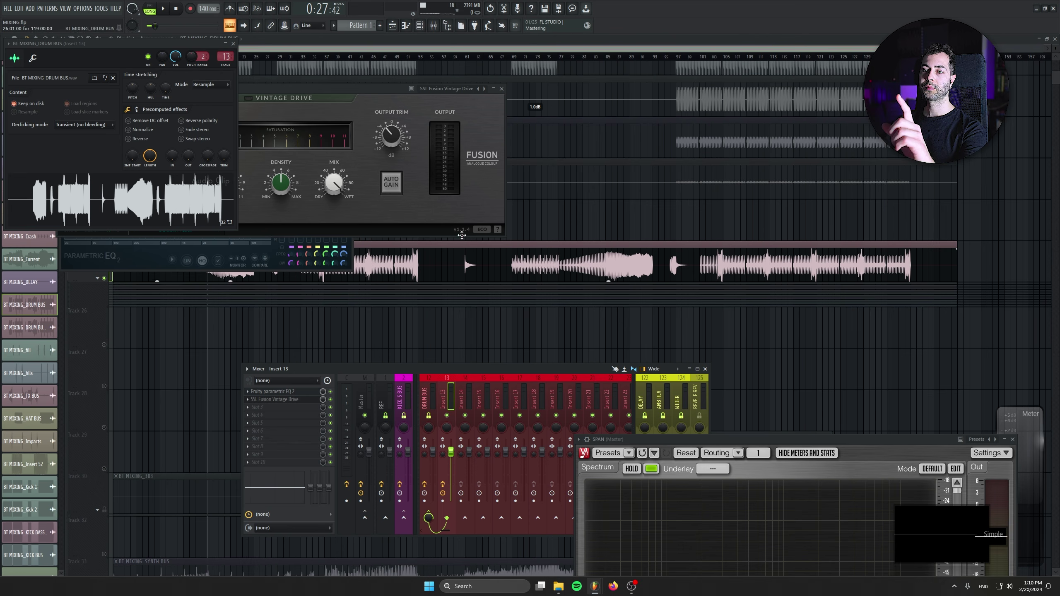
left_click(503, 89)
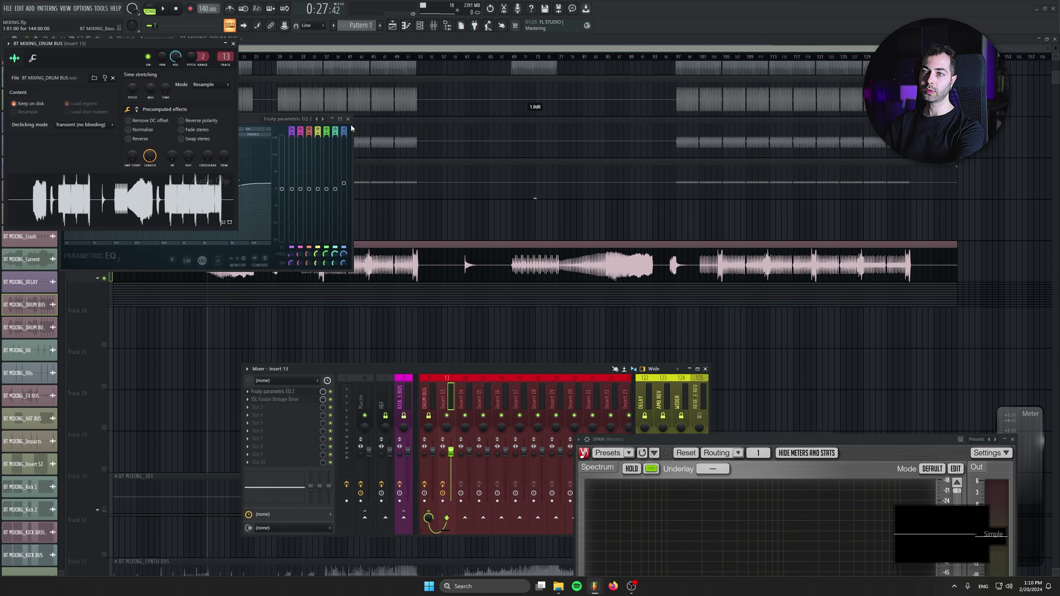
left_click(348, 119)
left_click(233, 39)
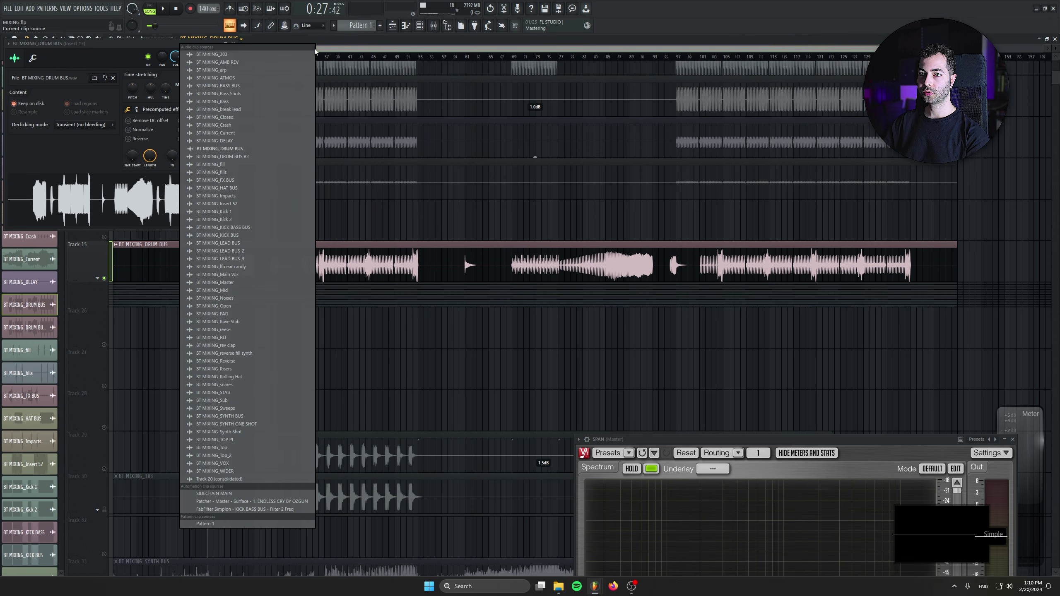
left_click(222, 156)
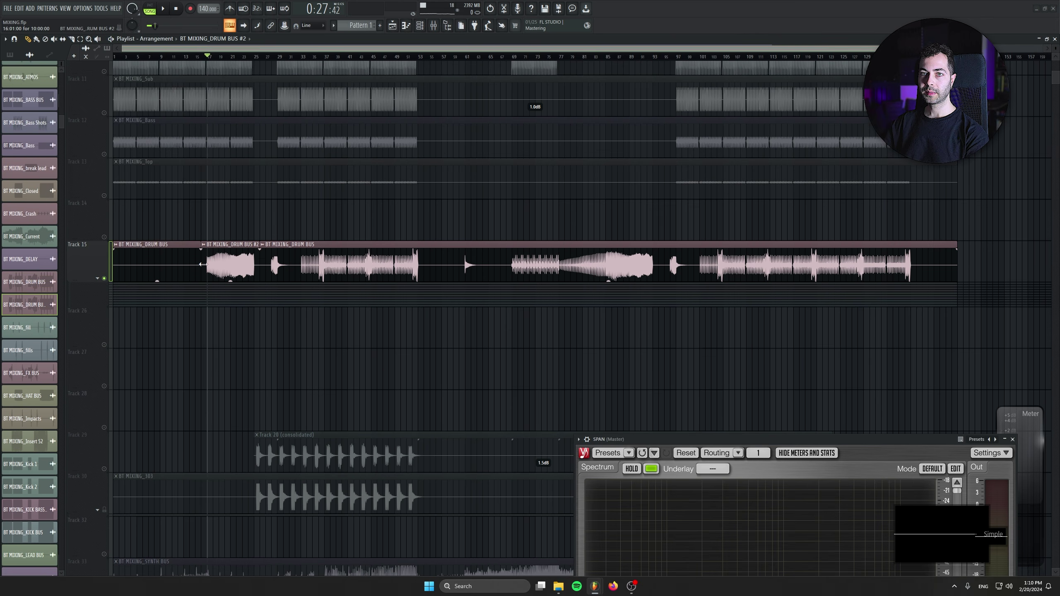
Audition the BT MIXING_DRUM BUS #2 buildup slice while watching the master spectrum in SPAN
scroll(204, 265, "up", 5)
double_click(222, 245)
scroll(258, 90, "up", 1)
double_click(258, 90)
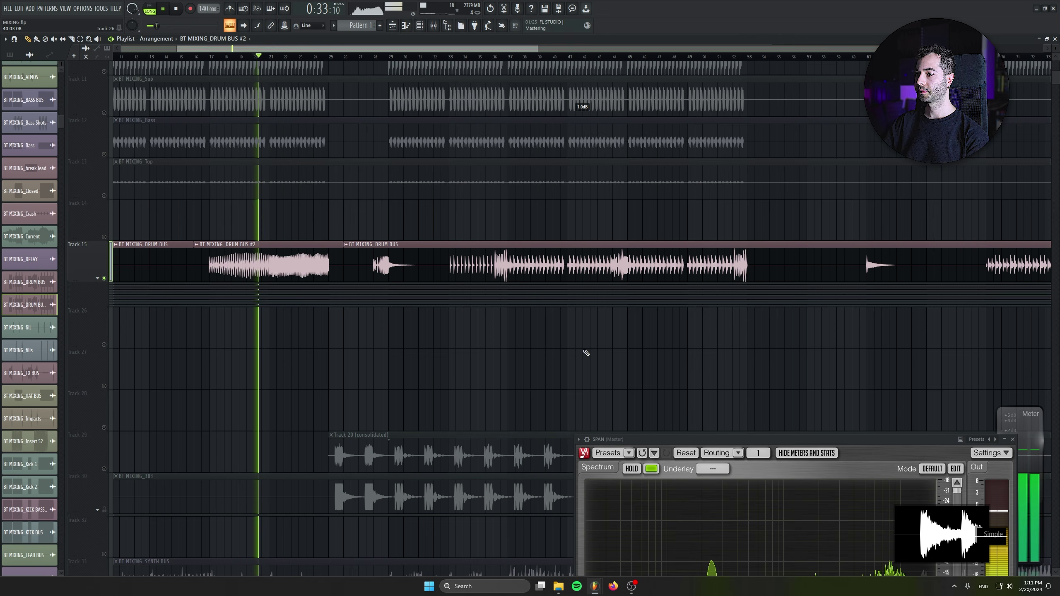
left_click_drag(703, 441, 674, 308)
scroll(410, 210, "down", 4)
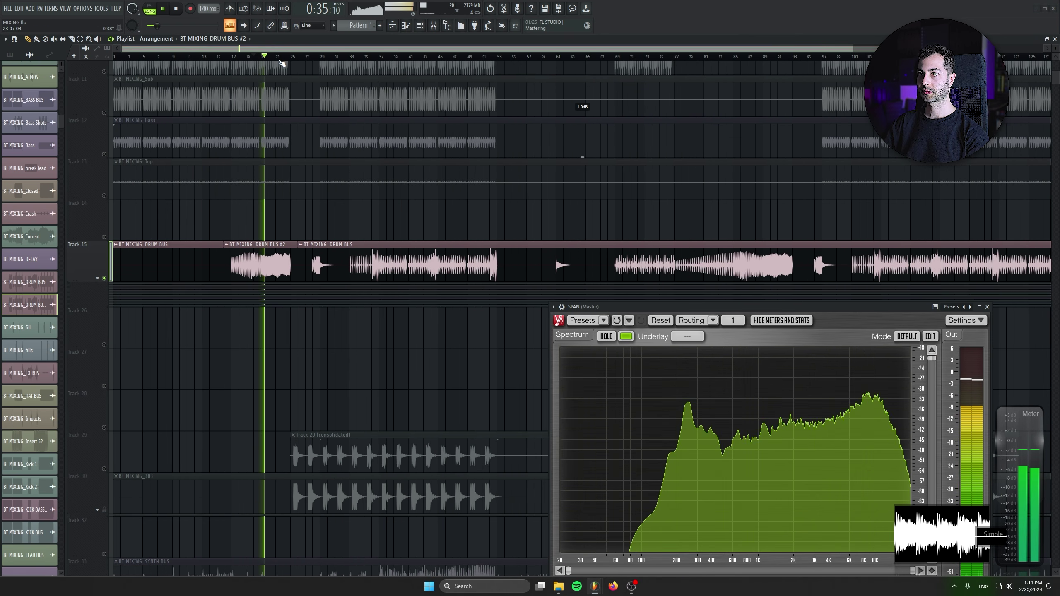
key("space")
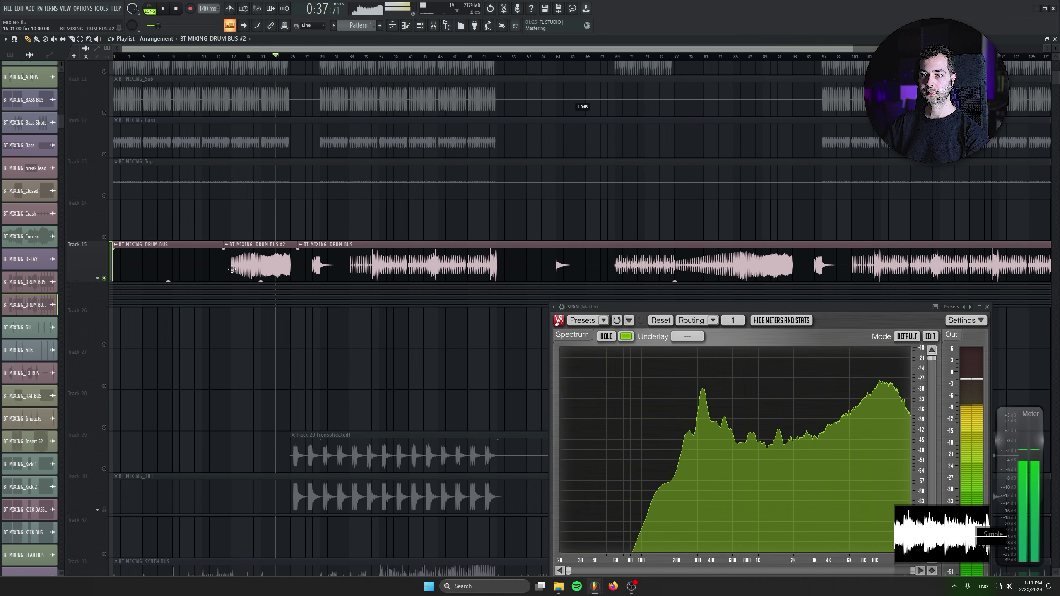
Insert an empty playlist track above the BT MIXING_DRUM BUS track
left_click_drag(268, 263, 260, 224)
key("ctrl+z")
right_click(92, 255)
left_click(121, 408)
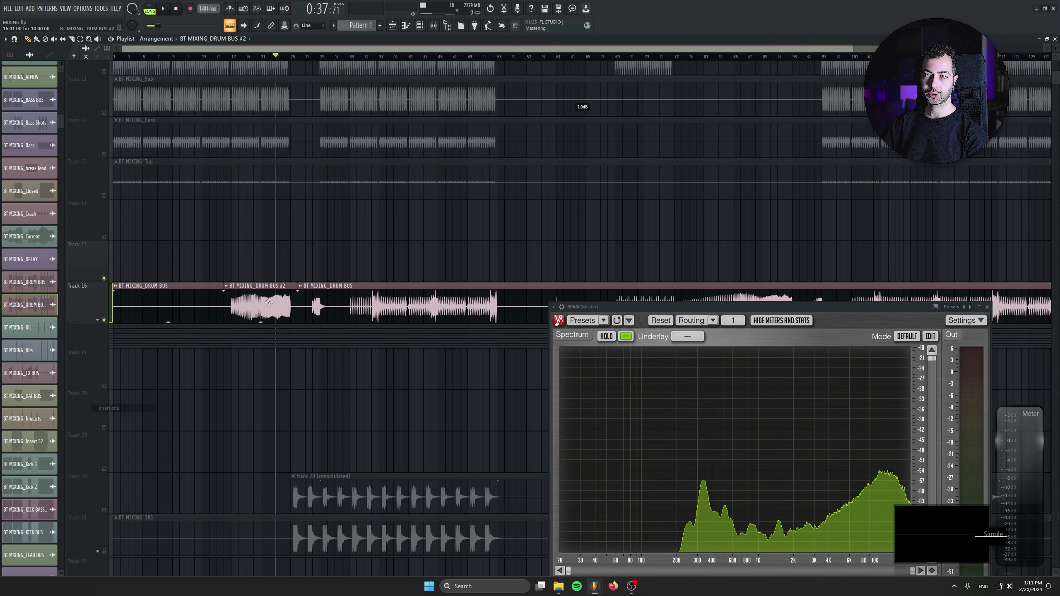
Move the BT MIXING_DRUM BUS #2 clip up to Track 15 and extend it from bar 16 to bar 138
scroll(262, 290, "down", 3)
scroll(433, 216, "right", 6)
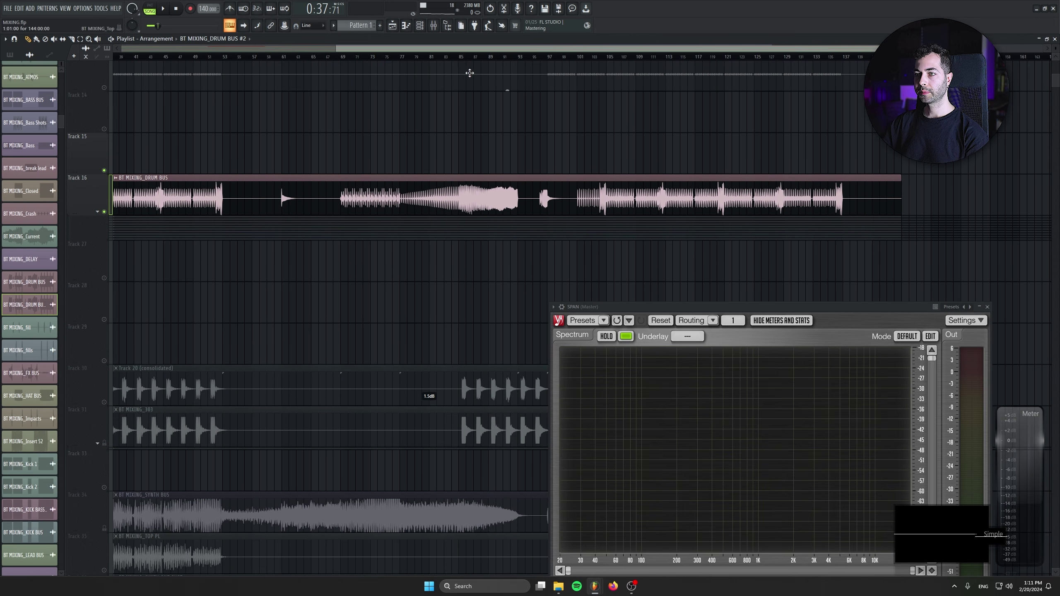
scroll(407, 60, "up", 4)
scroll(296, 206, "down", 3)
left_click_drag(370, 261, 572, 297)
scroll(325, 240, "down", 3)
left_click_drag(259, 192, 916, 196)
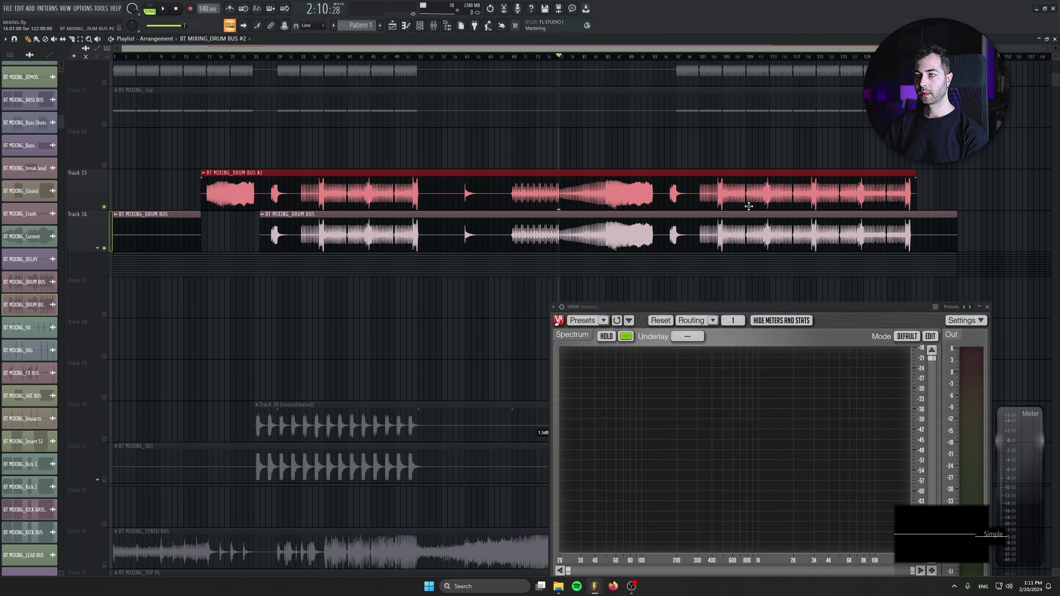
Slice both drum bus clips at bars 77 and 93, around the second buildup
scroll(680, 200, "up", 5)
left_click(79, 39)
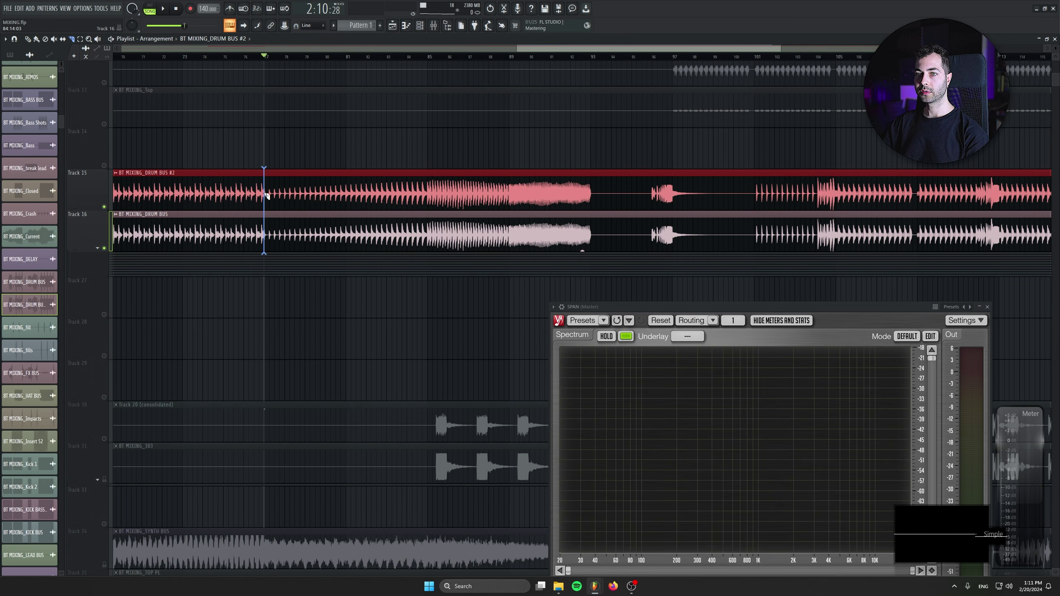
key("ctrl+z")
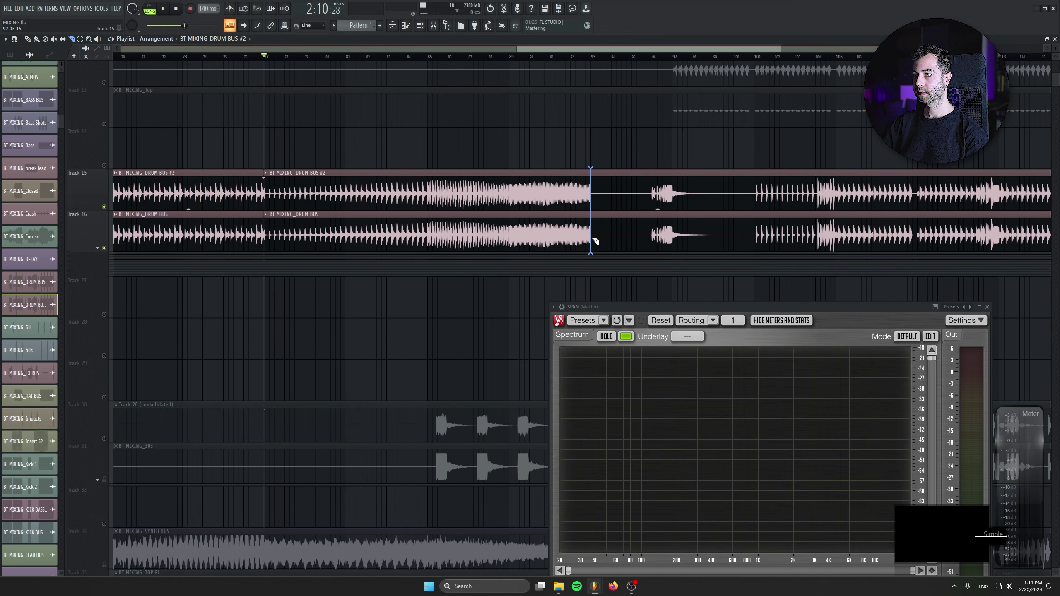
left_click_drag(596, 241, 596, 243)
Keep only the BT MIXING_DRUM BUS #2 slices at bars 16–26 and 77–93, and delete the original DRUM BUS slice at bars 77–93
scroll(407, 236, "down", 5)
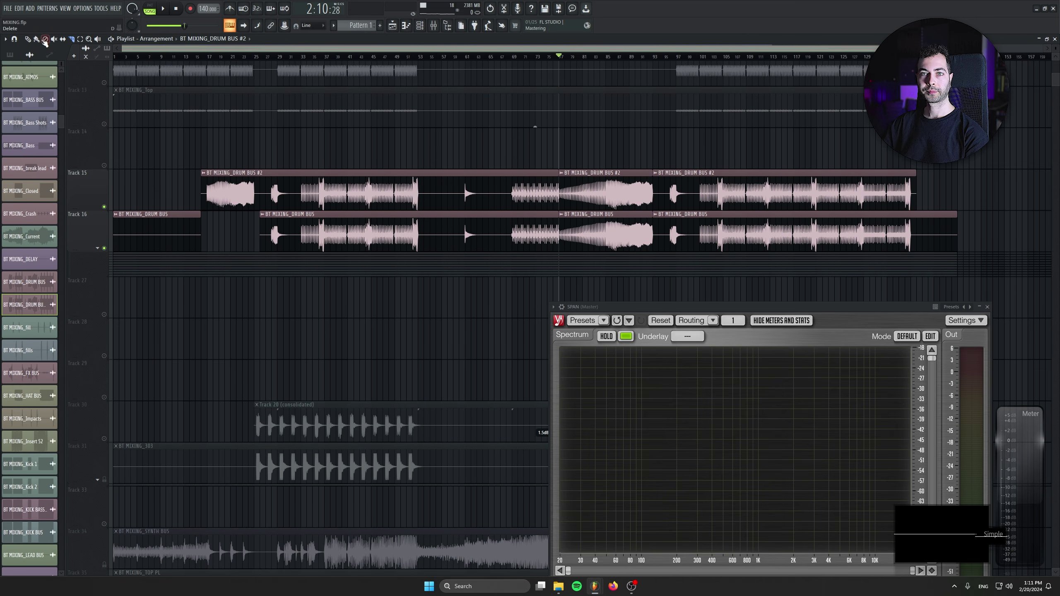
right_click(738, 171)
right_click(474, 182)
right_click(606, 234)
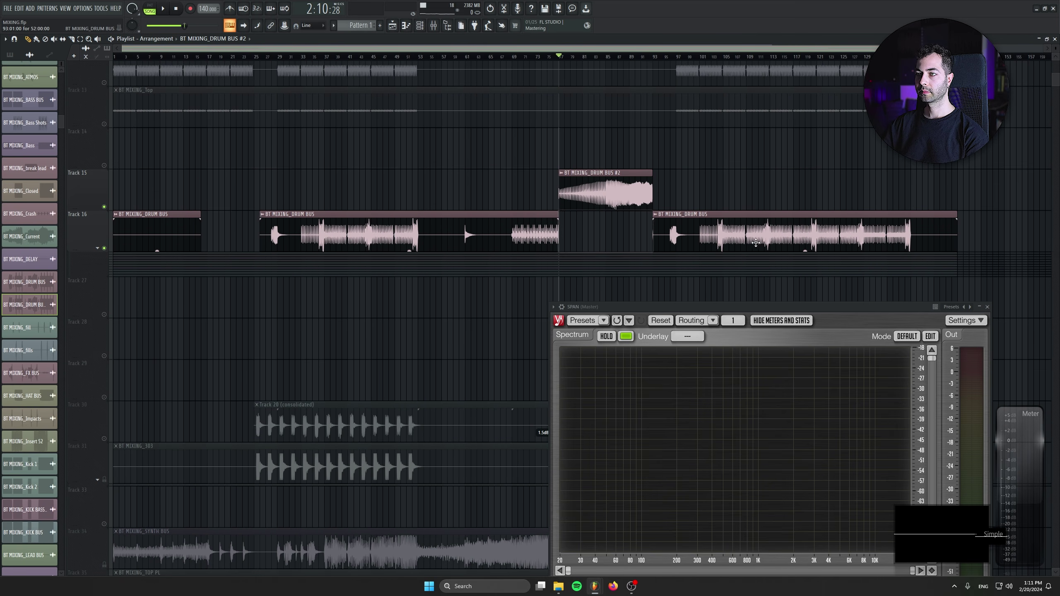
key("ctrl+z")
key("ctrl+z")
left_click_drag(559, 173, 261, 170)
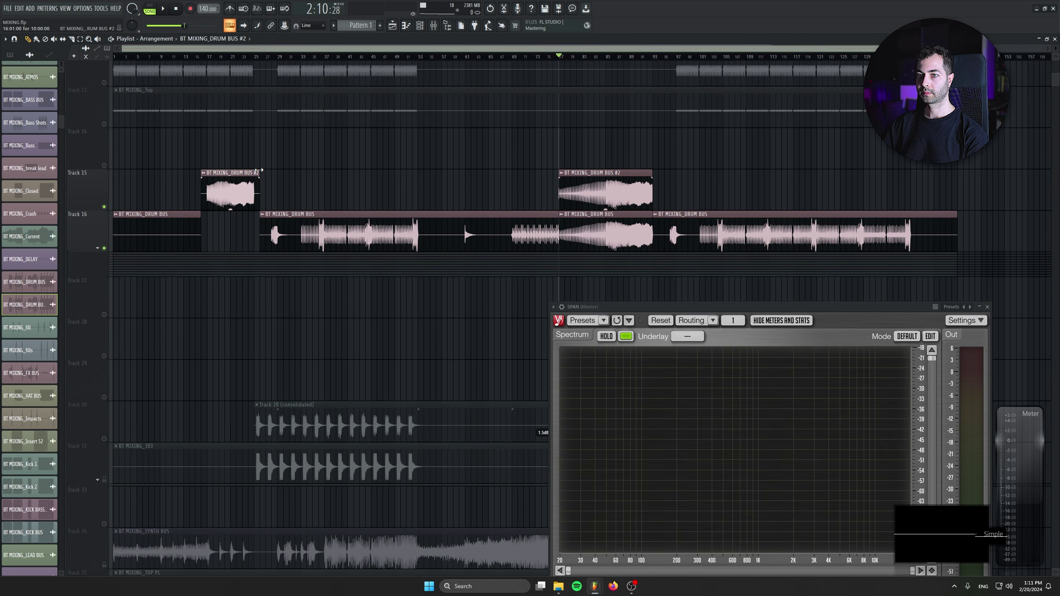
right_click(607, 234)
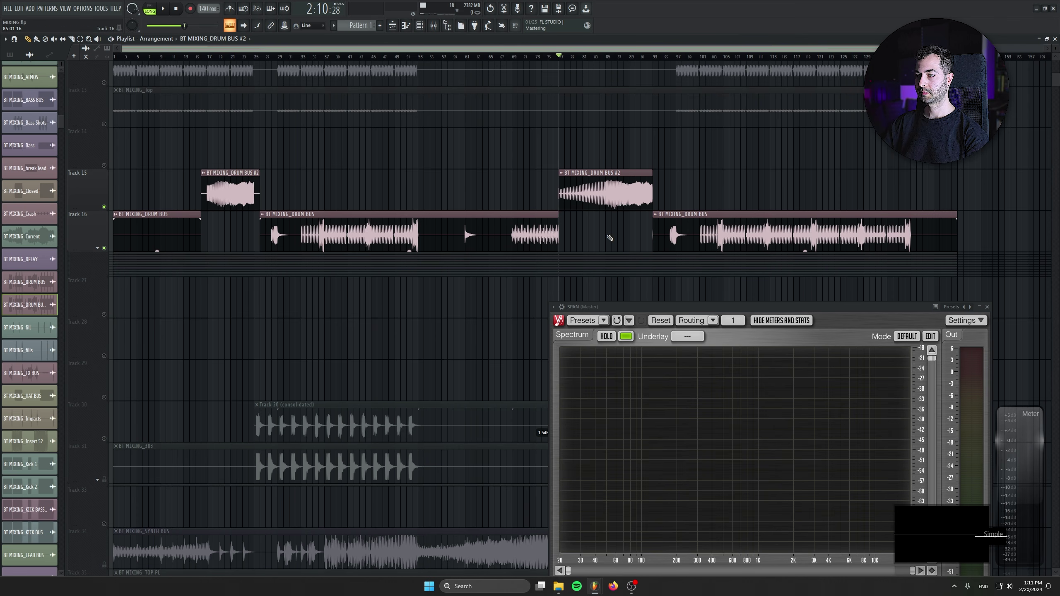
Play the drums from the end of the second buildup near bar 93
key("space")
scroll(608, 234, "down", 2)
left_click(645, 59)
scroll(525, 232, "down", 2)
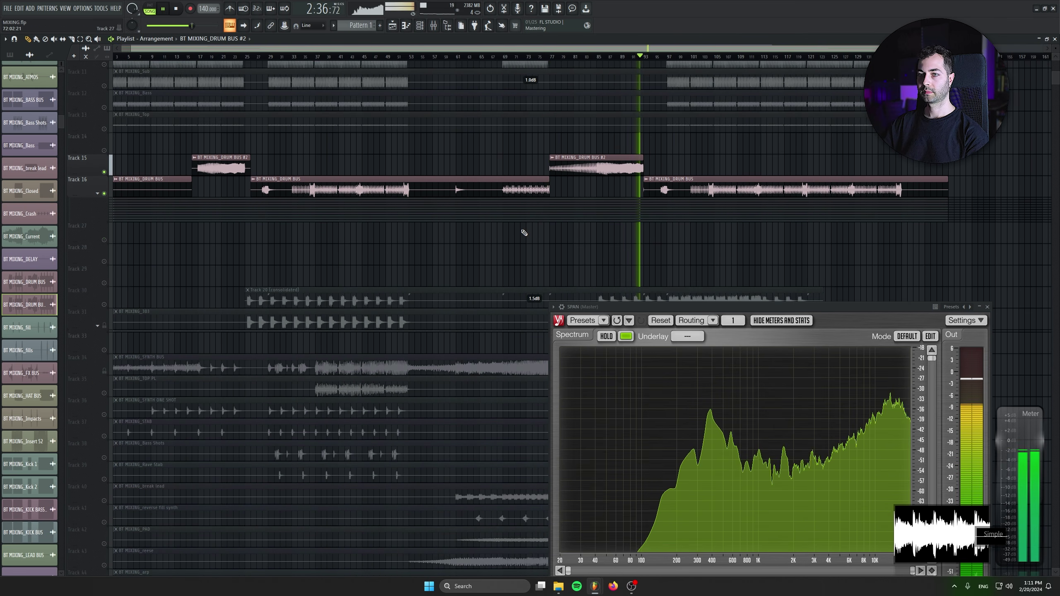
key("space")
Toggle the solo on Track 15 to bring all tracks back in, and play the arrangement from the start
right_click(105, 172)
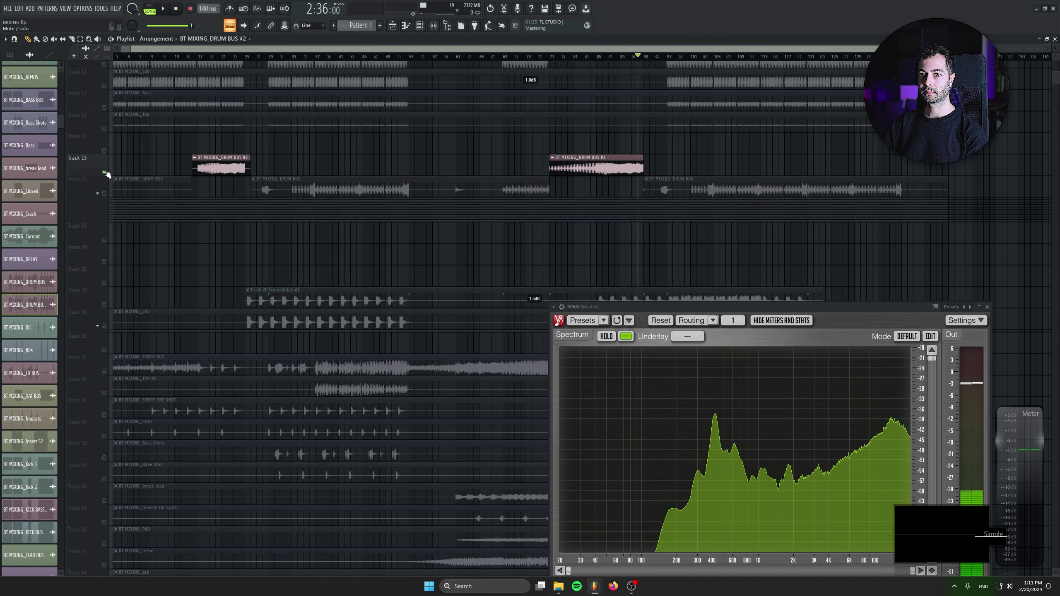
right_click(104, 172)
key("space")
scroll(300, 253, "down", 5)
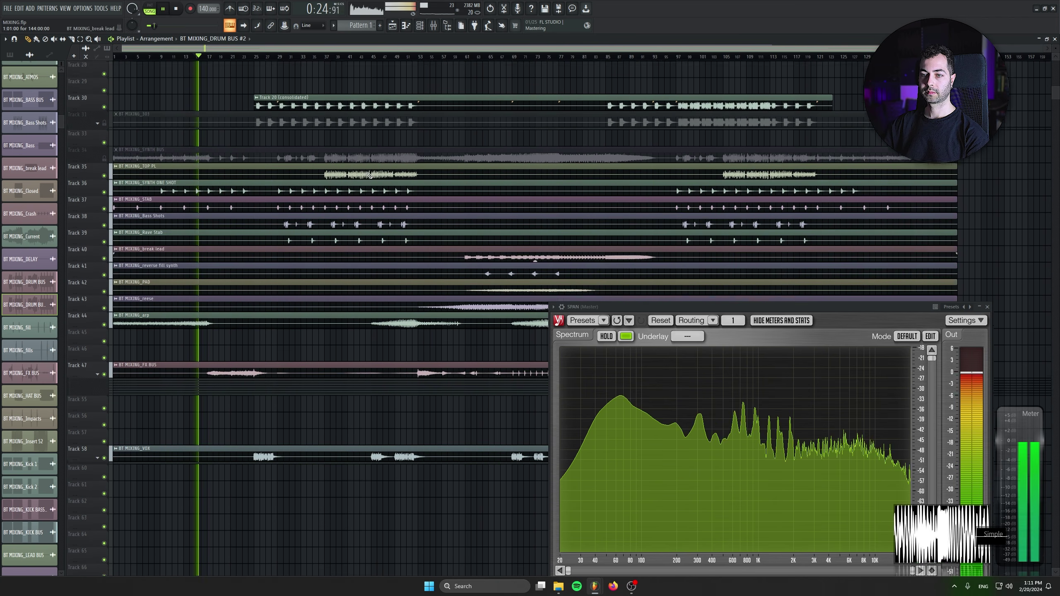
scroll(227, 180, "up", 3)
key("space")
key("space")
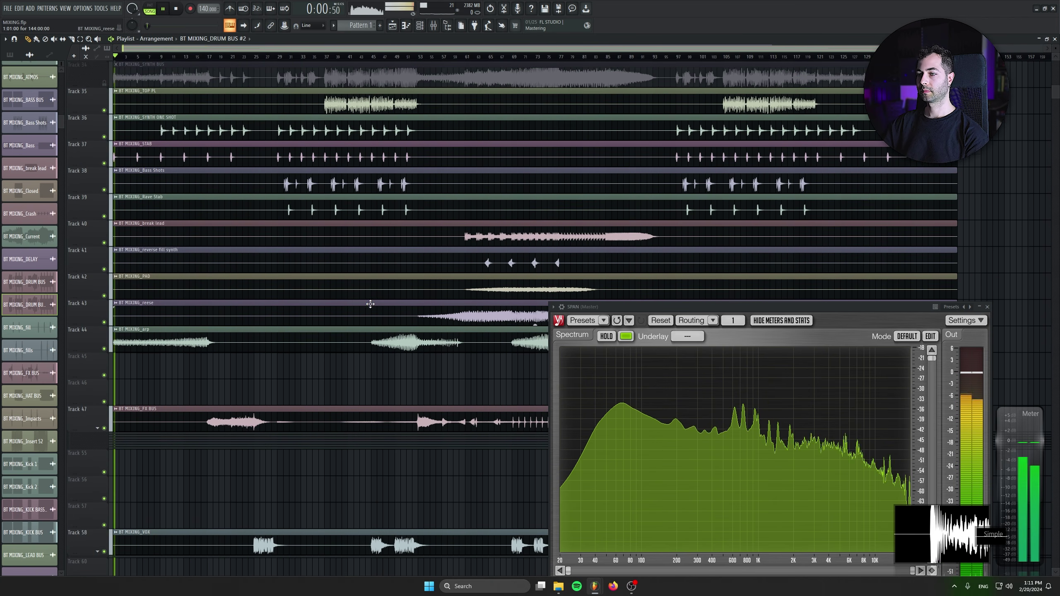
Open the mixer, move it clear of the spectrum analyser and select the SYNTH BUS mixer track
scroll(388, 147, "up", 1)
left_click(437, 29)
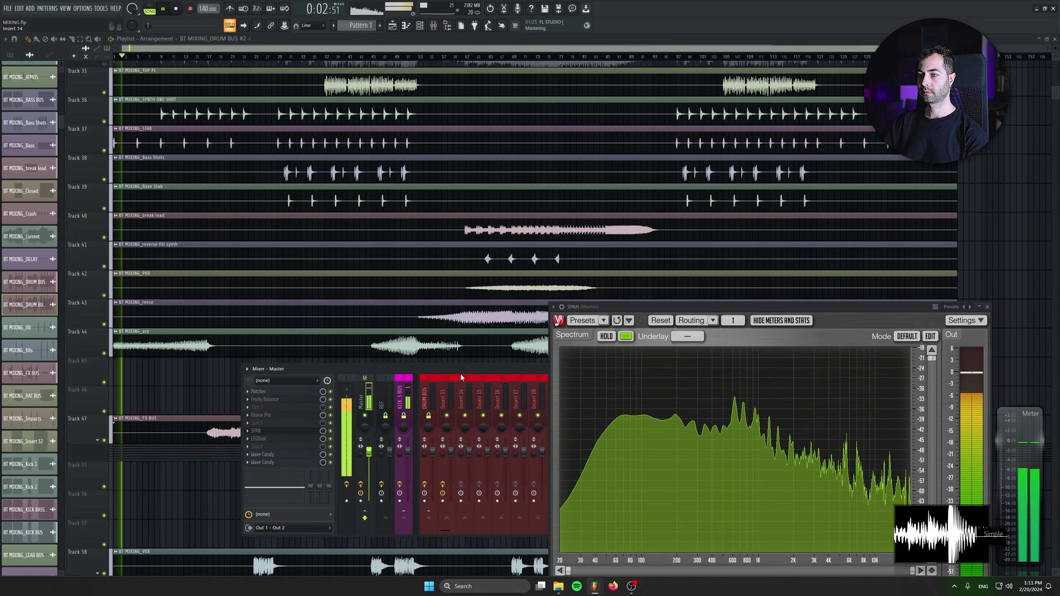
left_click_drag(461, 370, 344, 364)
scroll(367, 385, "down", 8)
left_click(391, 392)
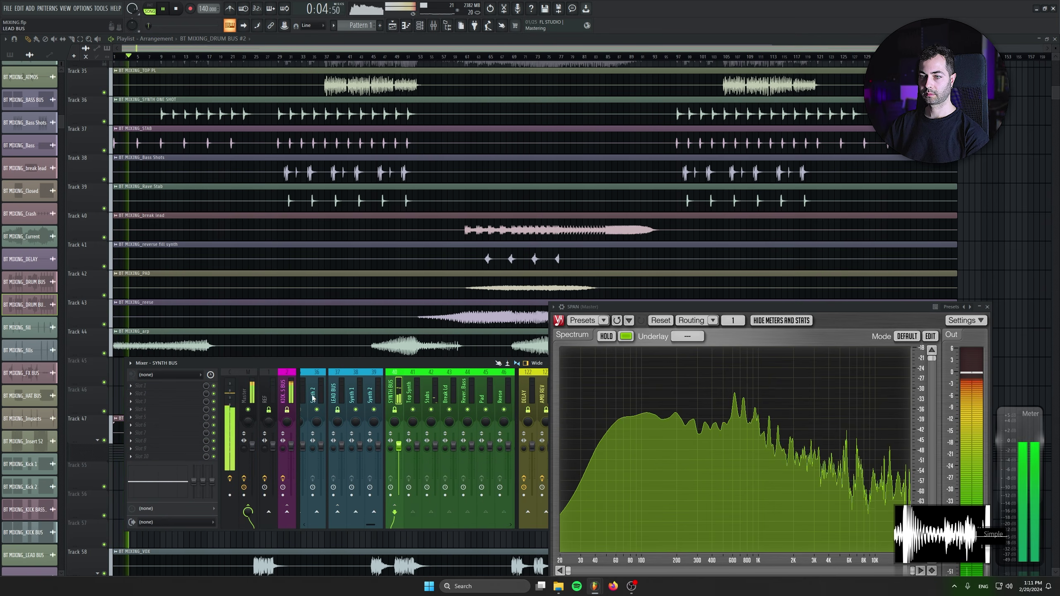
Add a Fruity Limiter to the first effect slot of the SYNTH BUS and close the plugin window
left_click(181, 387)
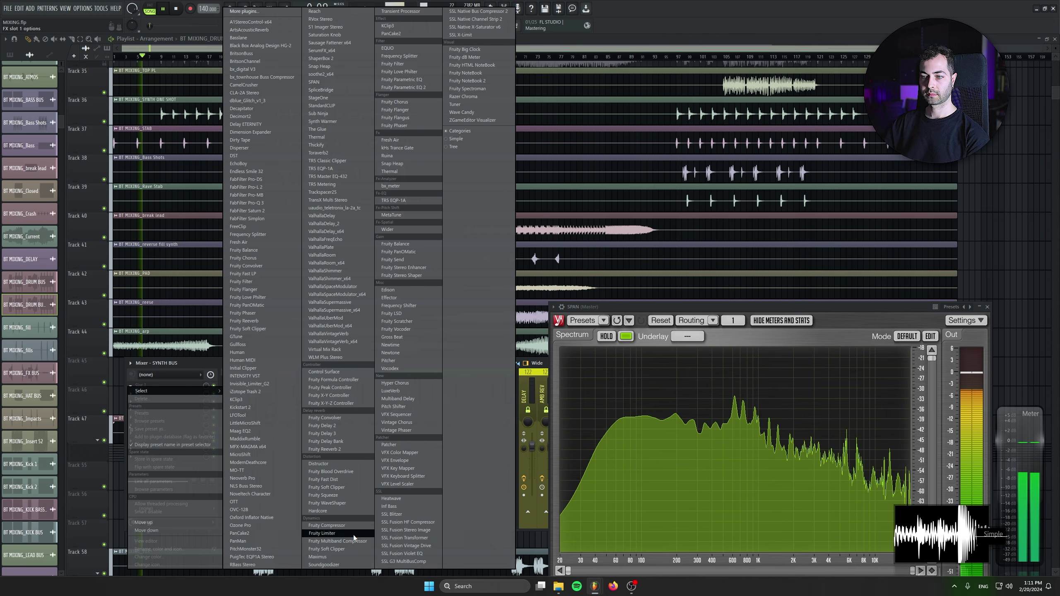
left_click(325, 534)
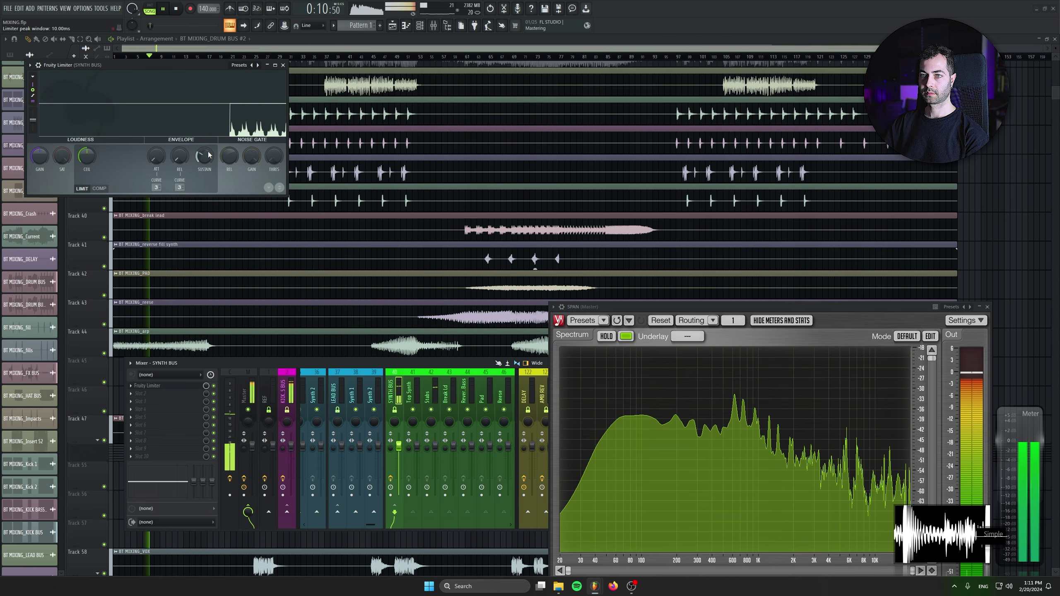
left_click(283, 65)
scroll(283, 244, "down", 3)
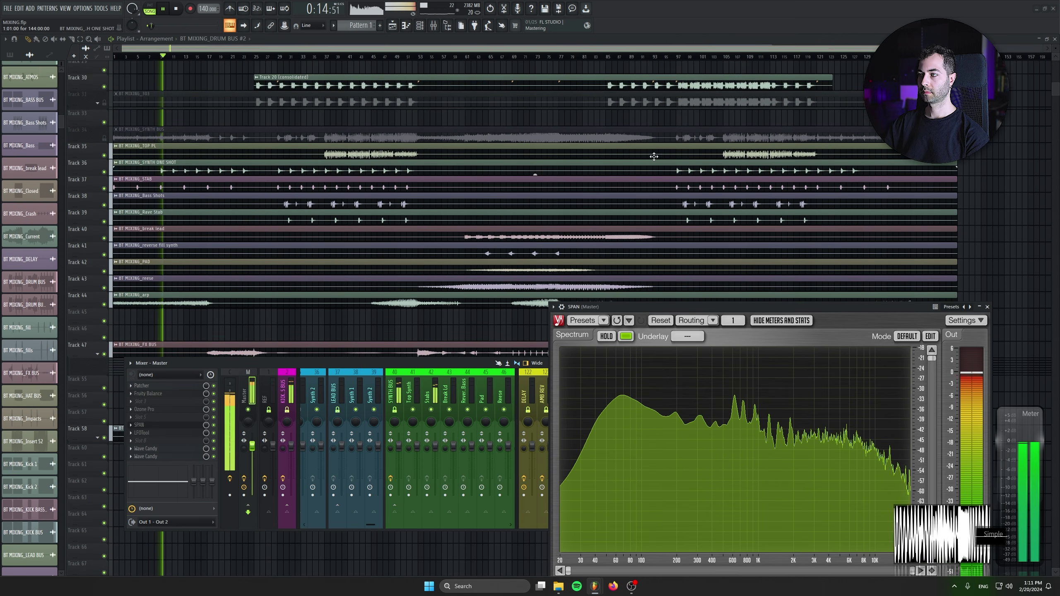
Play the arrangement from bar 9, clearing the stray drum clip placed above the kick tracks
left_click_drag(1054, 83, 1054, 61)
scroll(130, 260, "up", 5)
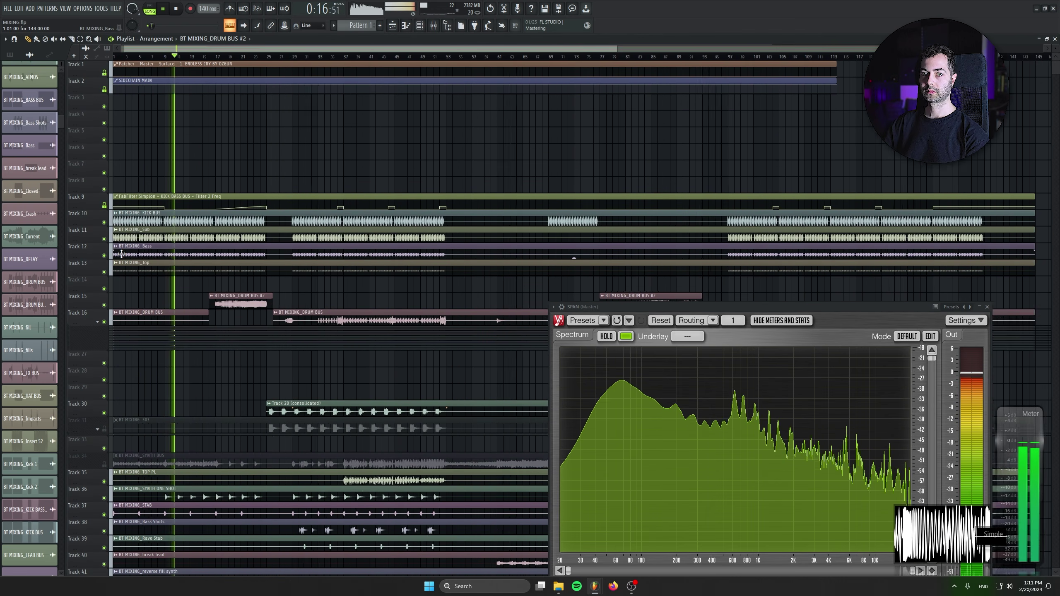
scroll(130, 260, "up", 3)
left_click(197, 62)
left_click(199, 62)
left_click(183, 57)
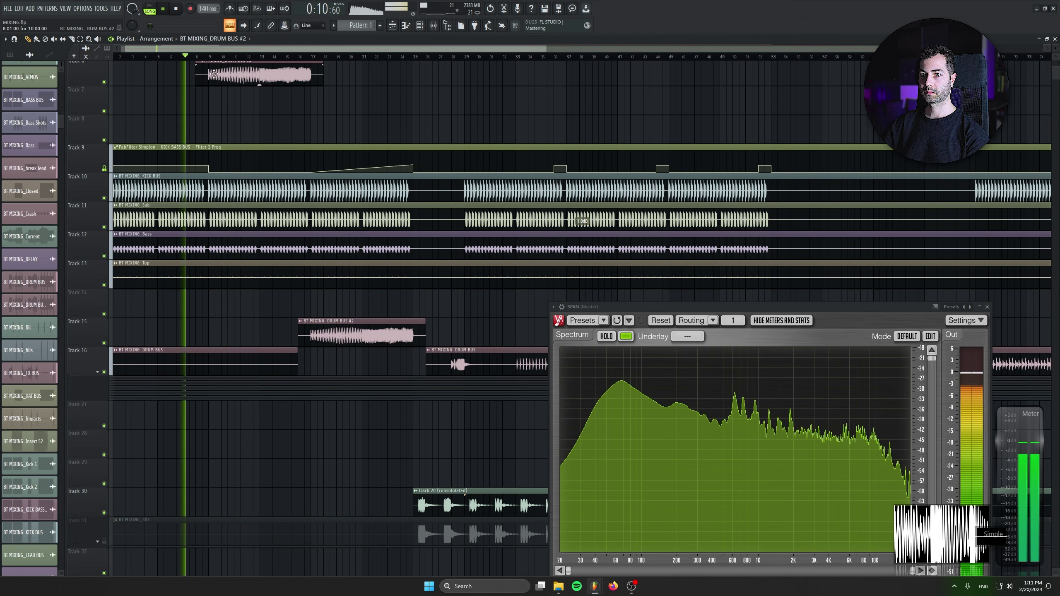
right_click(247, 73)
left_click(208, 57)
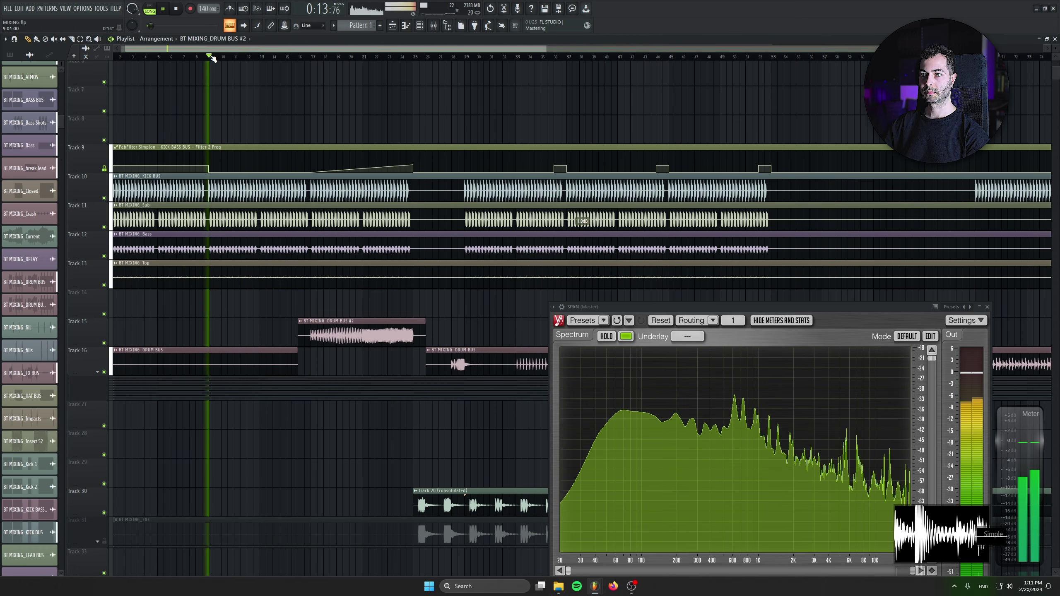
Look over the drum, synth and kick tracks during playback, and stop the playback
scroll(276, 355, "down", 5)
scroll(288, 373, "down", 5)
scroll(313, 373, "up", 1)
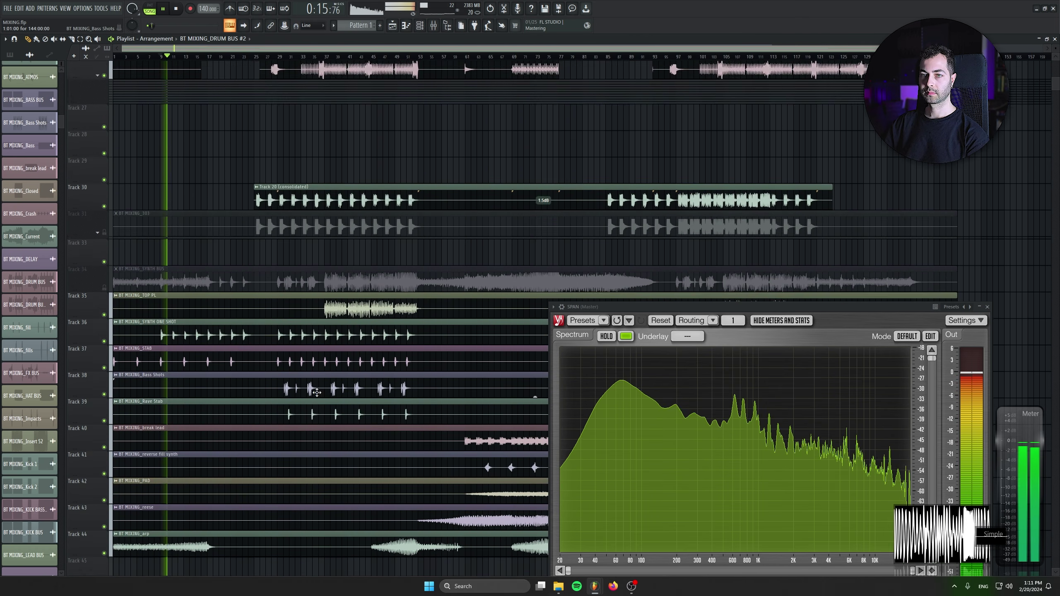
scroll(333, 359, "down", 5)
scroll(326, 321, "up", 5)
scroll(188, 92, "up", 1)
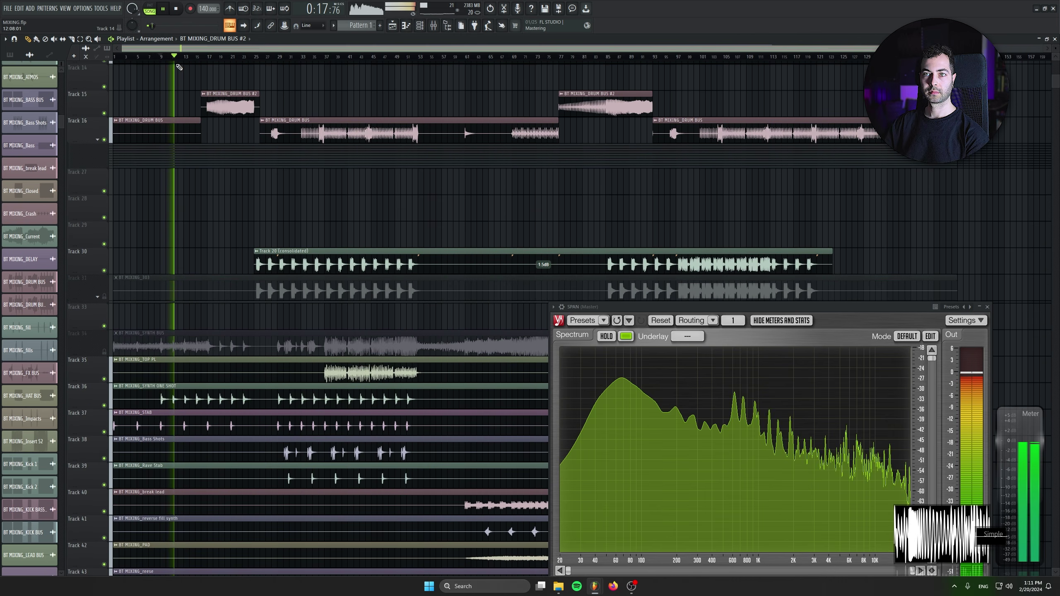
key("space")
scroll(232, 354, "down", 3)
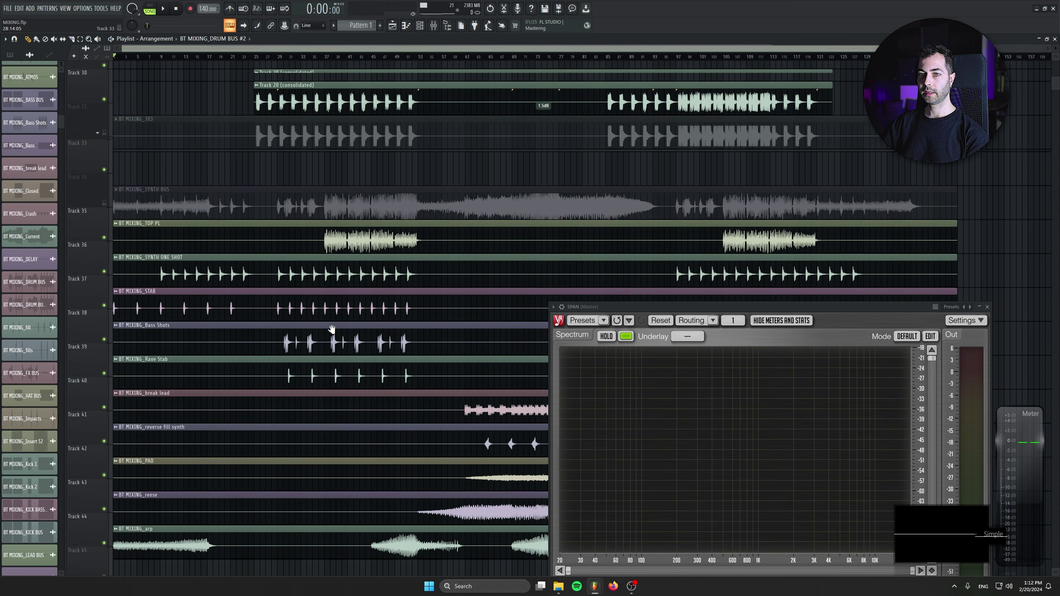
scroll(233, 354, "up", 8)
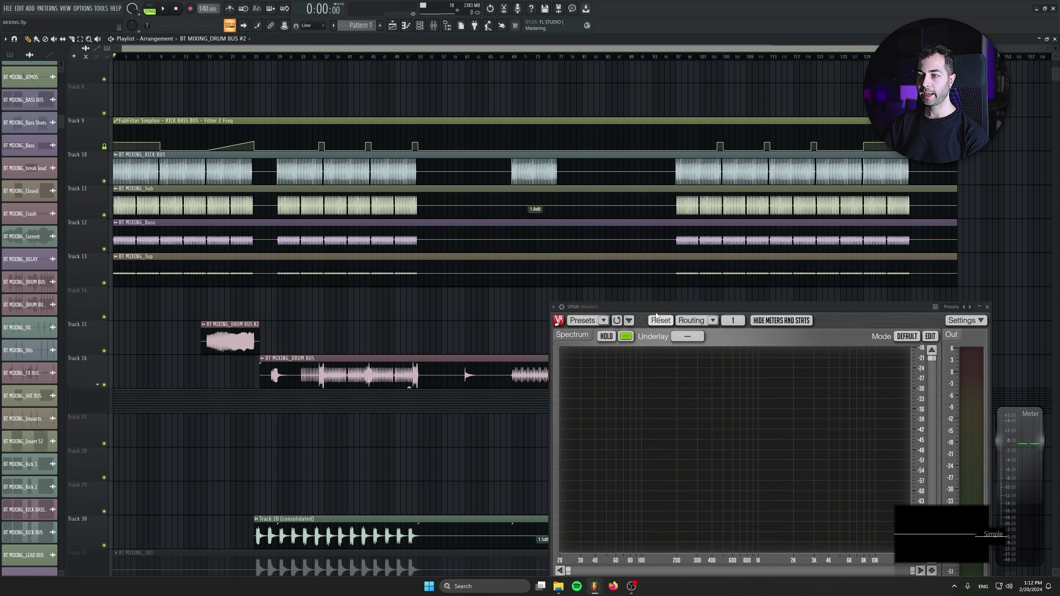
Slice the last DRUM BUS clip at bar 125 and copy drum sections into the opening bars of Tracks 14 and 16
left_click_drag(656, 308, 658, 386)
left_click(74, 40)
left_click_drag(888, 361, 771, 159)
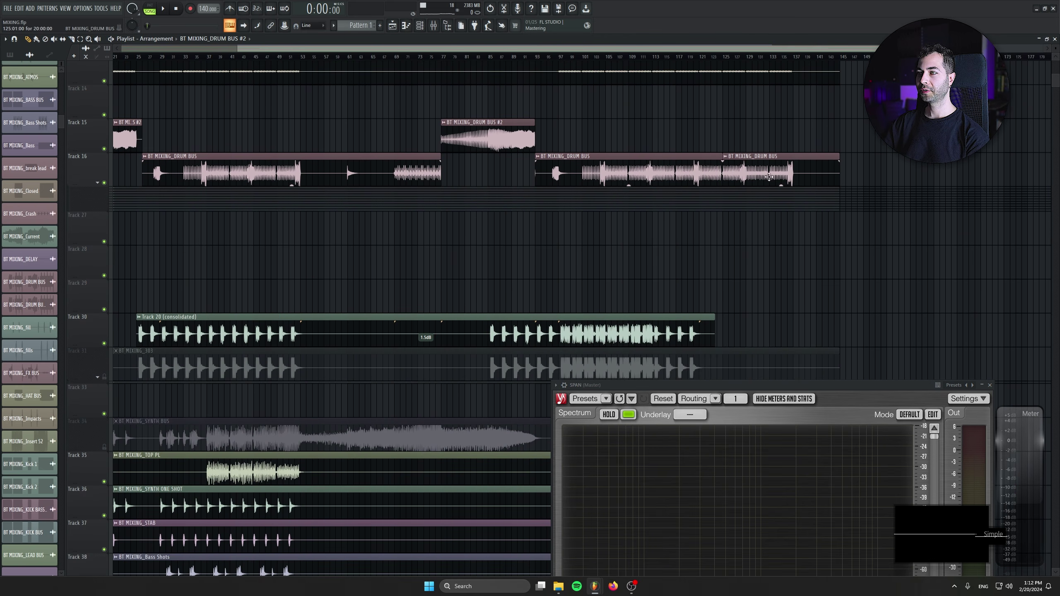
left_click_drag(583, 134, 617, 134)
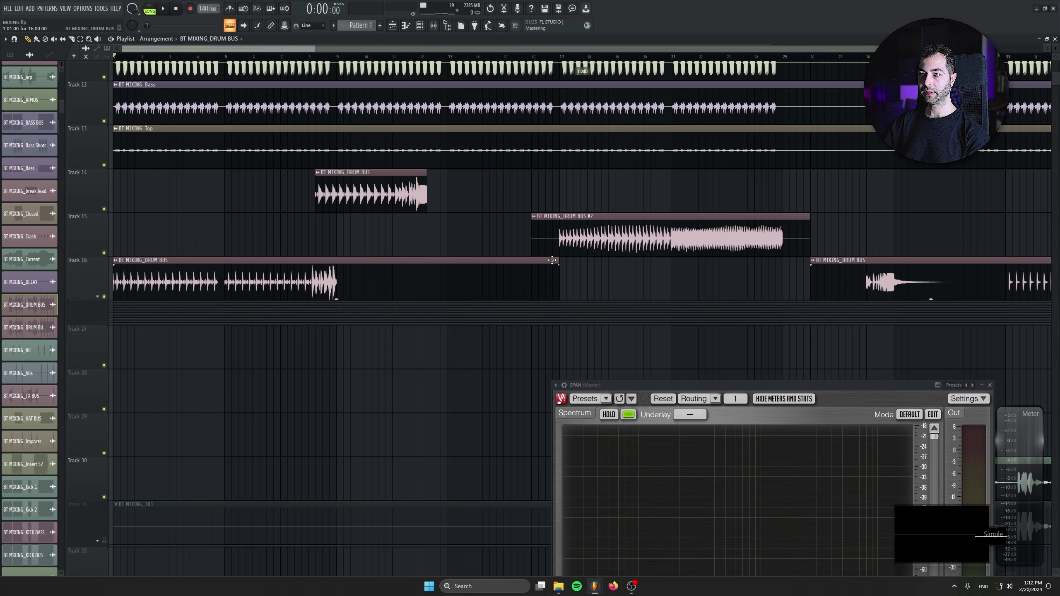
Try trimming the opening DRUM BUS clip on Track 16 to bars 5–9 while the intro plays
left_click_drag(554, 258, 256, 258)
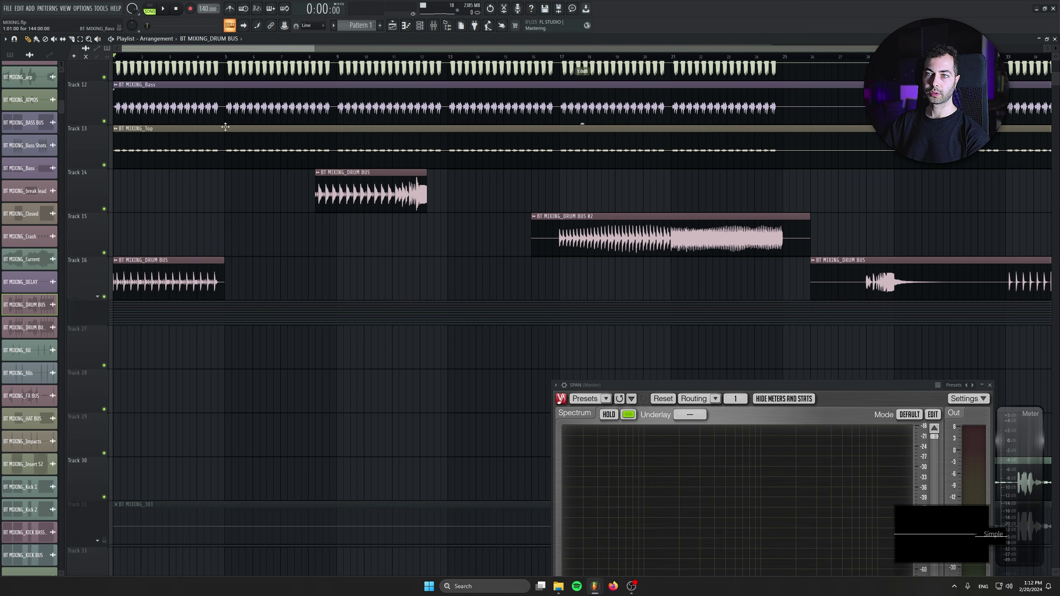
key("space")
left_click_drag(224, 262, 329, 264)
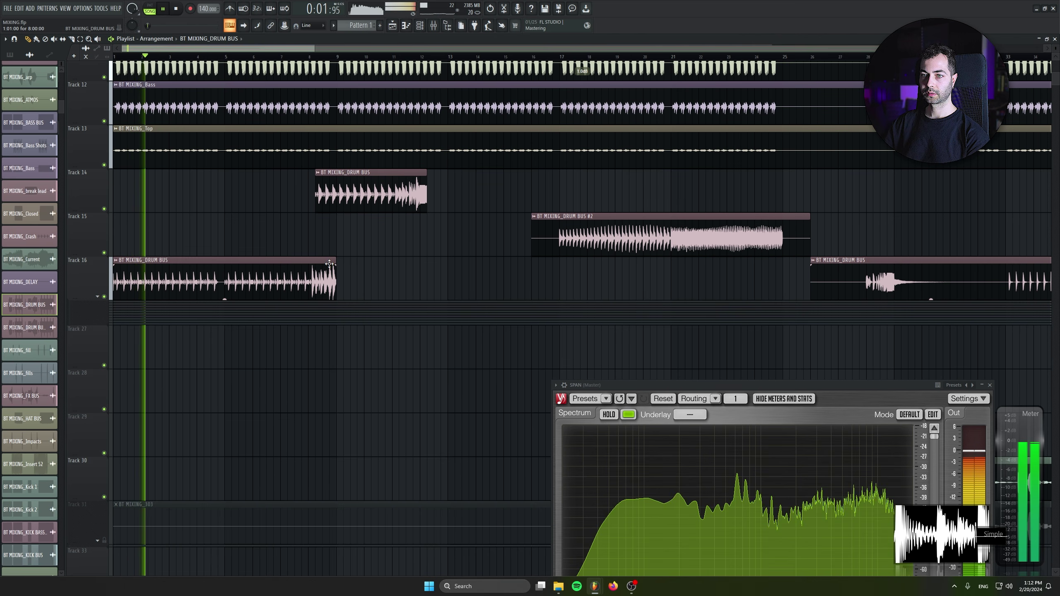
left_click_drag(114, 262, 225, 262)
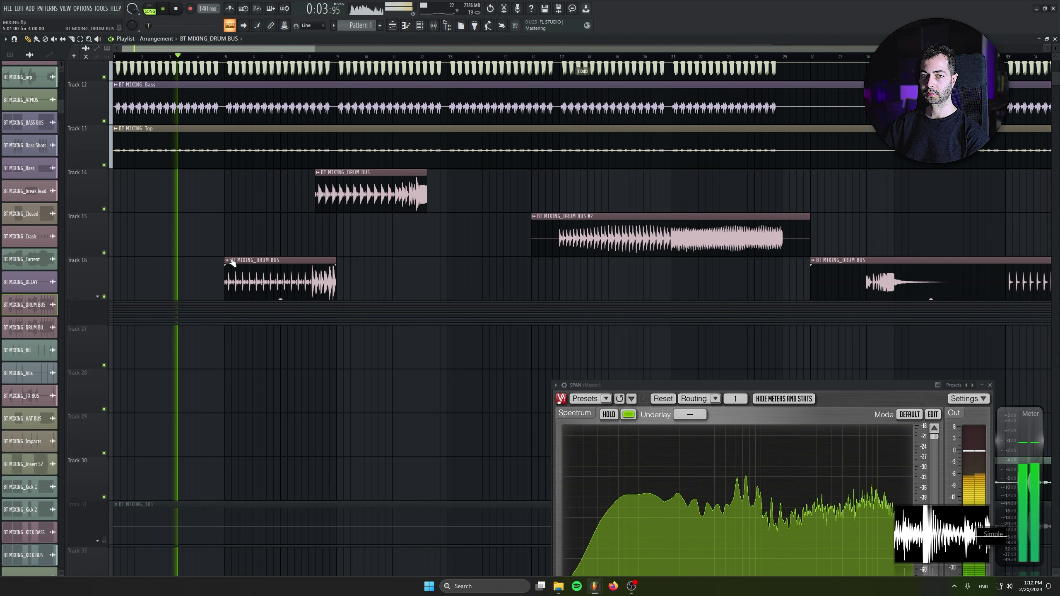
Try filling bars 9–17 of Track 16 with four-bar DRUM BUS slices to continue the intro drums
left_click_drag(330, 209, 515, 264)
right_click(358, 276)
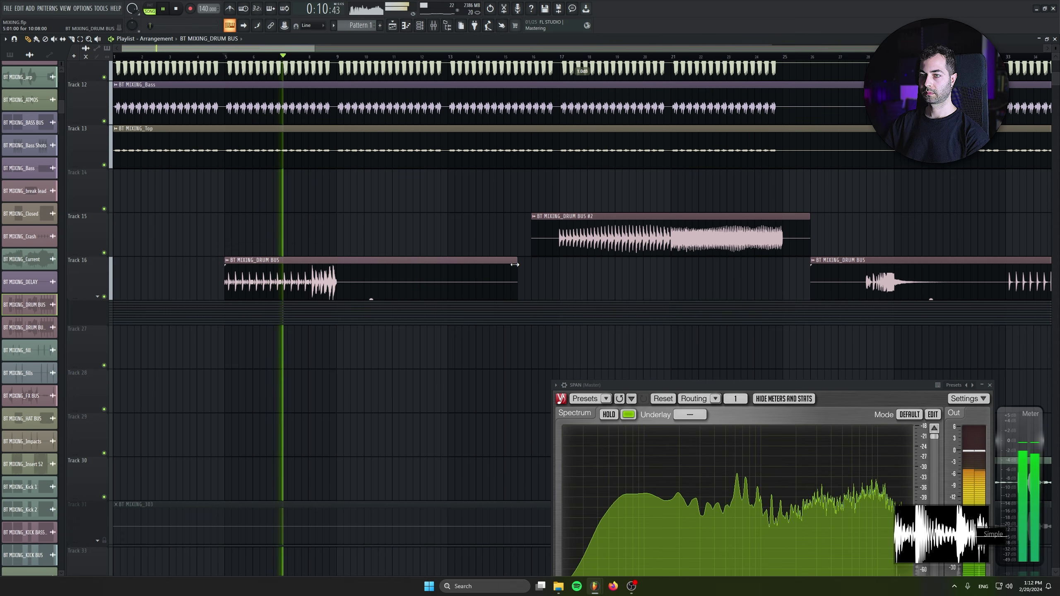
key("ctrl+z")
key("ctrl+z")
mouse_move(406, 281)
left_mouse_down()
mouse_move(587, 283)
mouse_move(406, 286)
left_mouse_up()
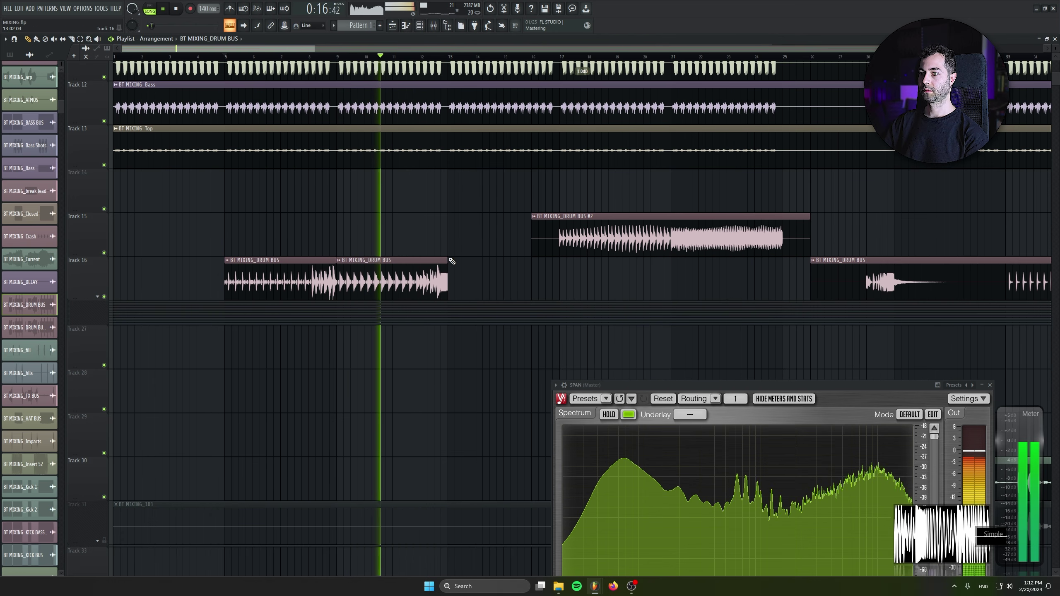
left_click(453, 279)
scroll(492, 302, "down", 2)
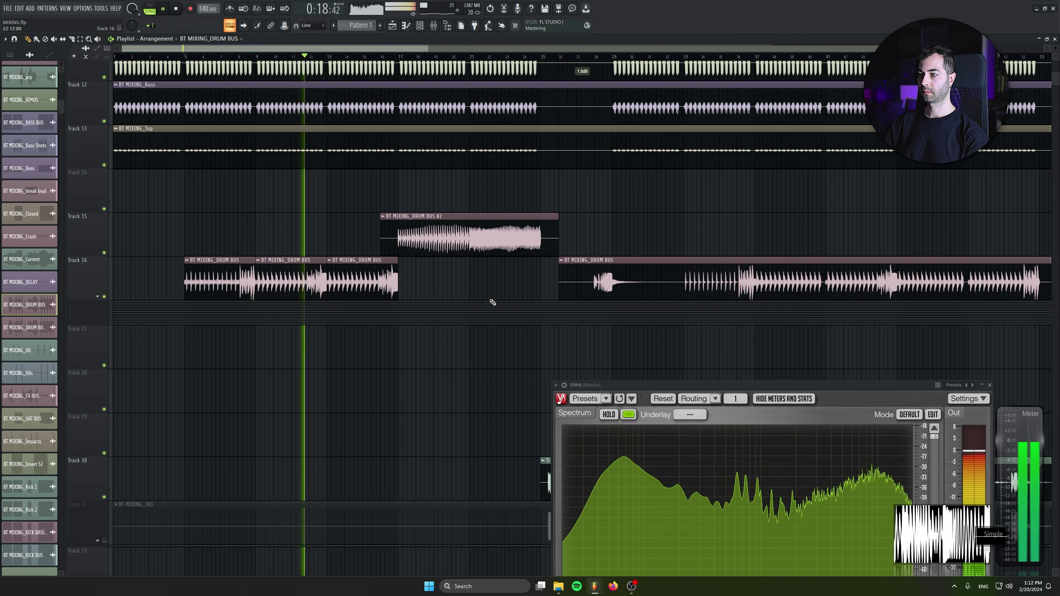
scroll(493, 302, "down", 2)
scroll(241, 284, "up", 1)
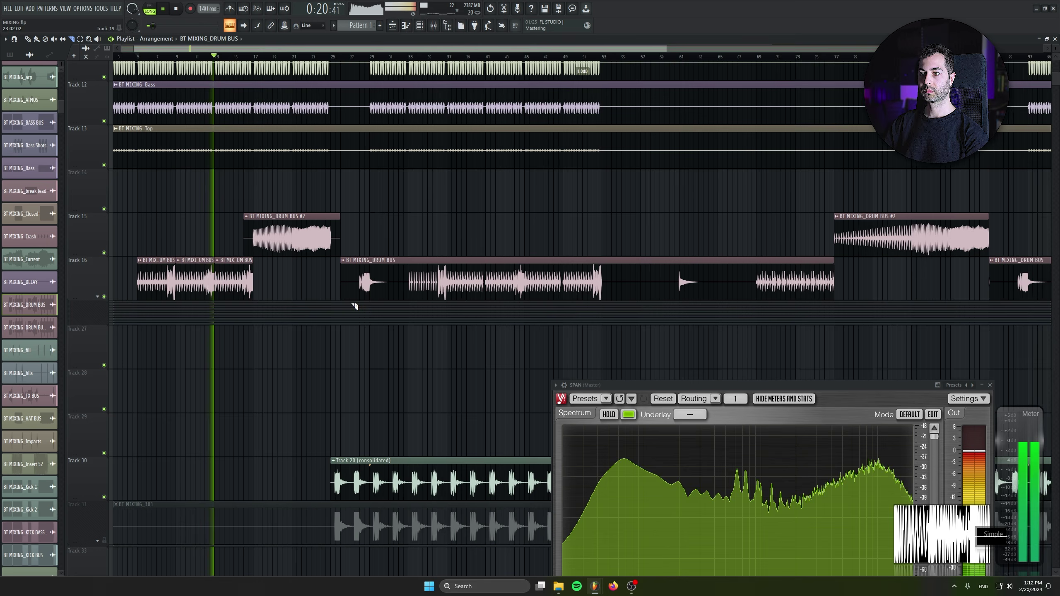
Replace the intro drums on Track 16 with copies of the drop's DRUM BUS slices from bars 33–45, placed at bars 5–17
right_click(241, 280)
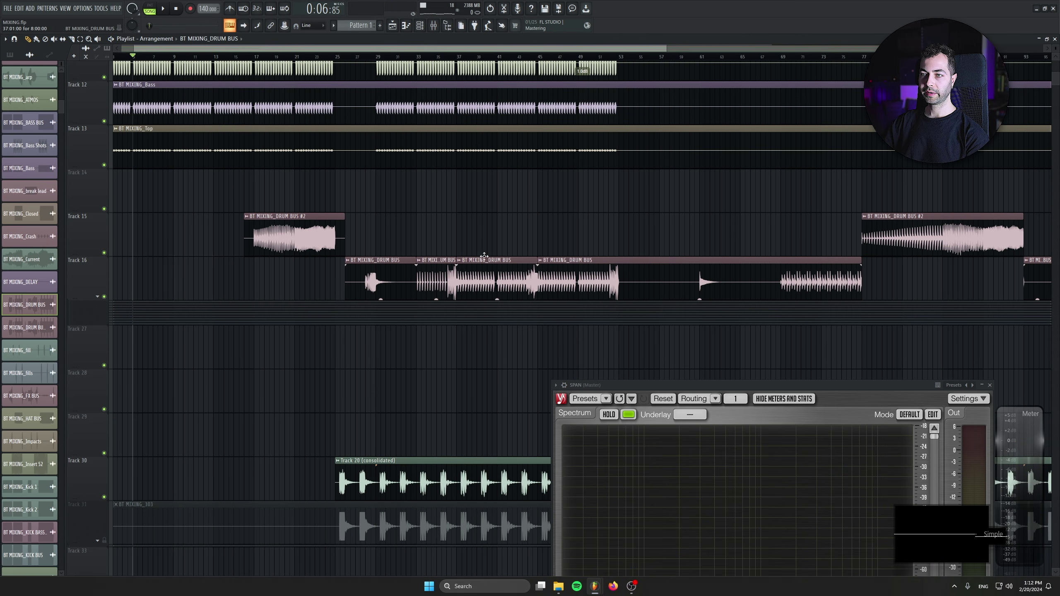
left_click_drag(486, 245, 451, 276)
left_click_drag(448, 279, 125, 281)
left_click_drag(317, 309, 330, 329)
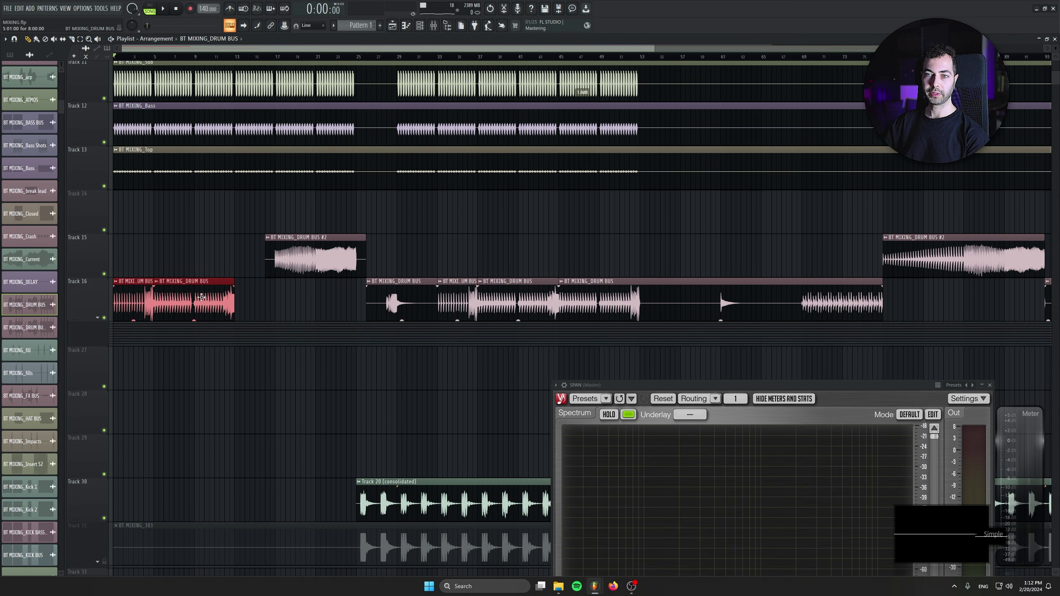
scroll(252, 293, "up", 3)
left_click(361, 419)
right_click(361, 417)
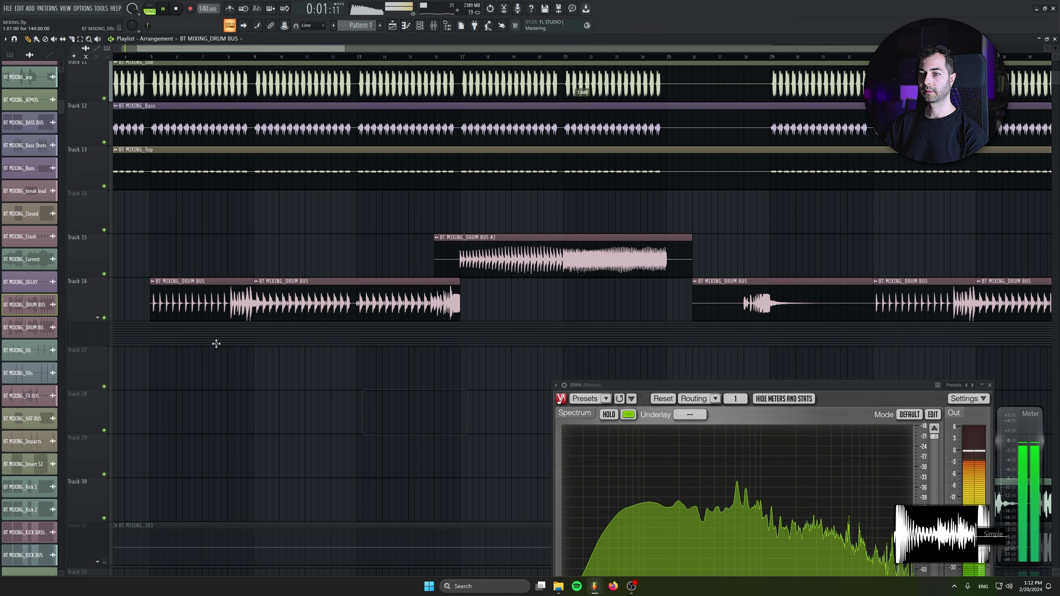
Play the new intro from the start and look through the synth, FX and vox tracks
scroll(215, 341, "up", 2)
scroll(565, 259, "down", 5)
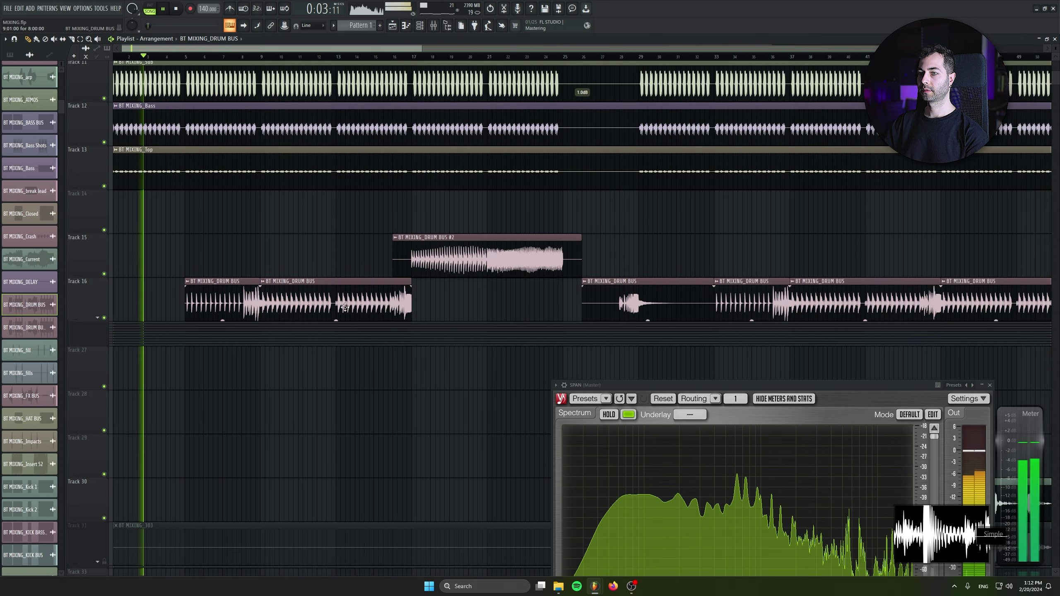
scroll(296, 310, "down", 4)
scroll(513, 300, "down", 4)
scroll(513, 300, "down", 1)
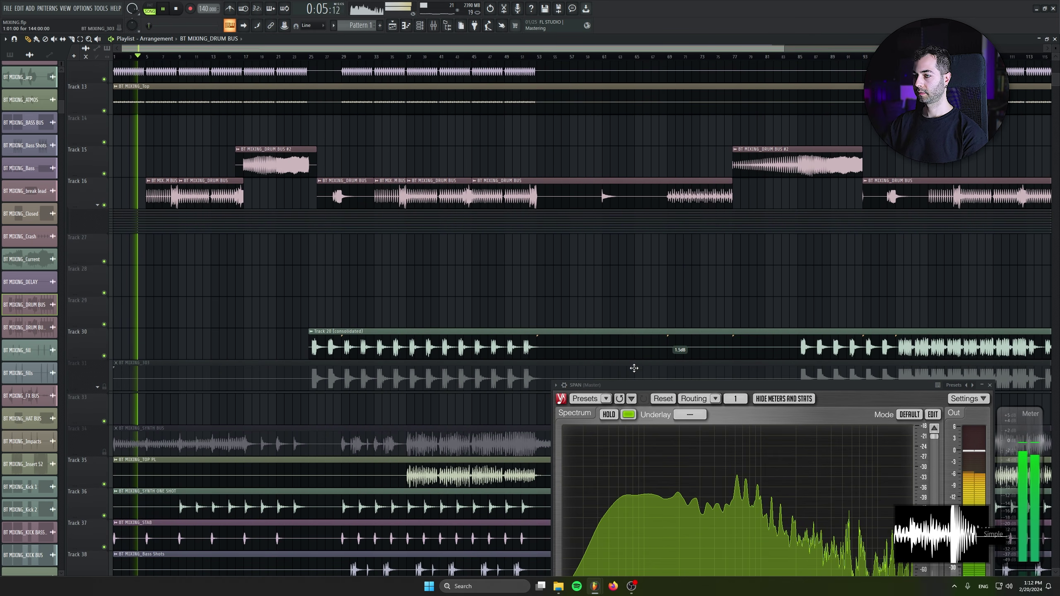
scroll(417, 309, "down", 8)
scroll(441, 209, "down", 2)
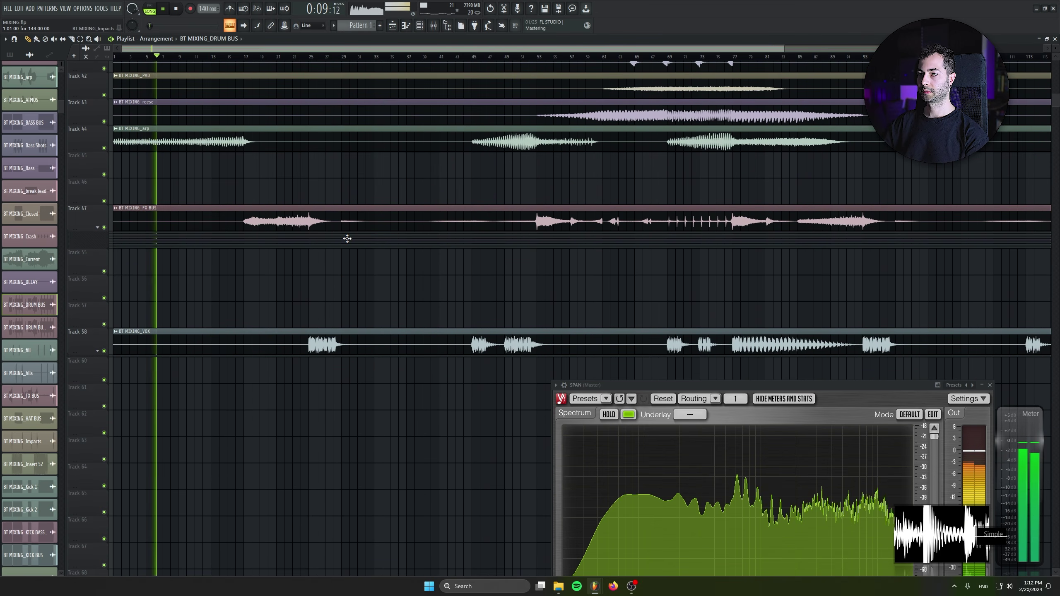
Close the other open project, BIGROOM TECHNO - START TO FINISH, and keep its unused Track 20 (consolidated).wav sample
scroll(438, 202, "up", 2)
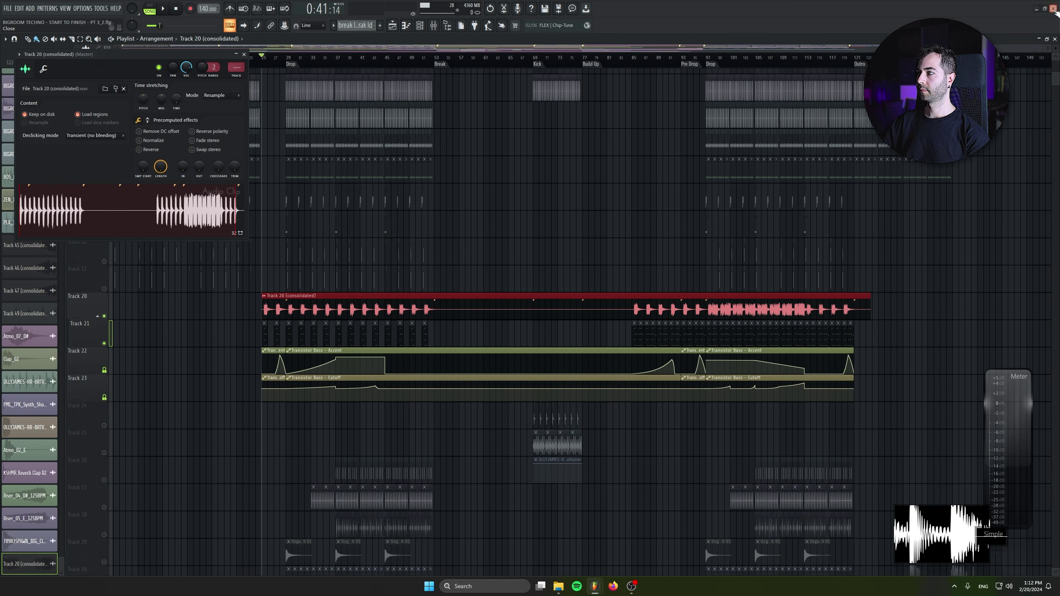
left_click(1054, 9)
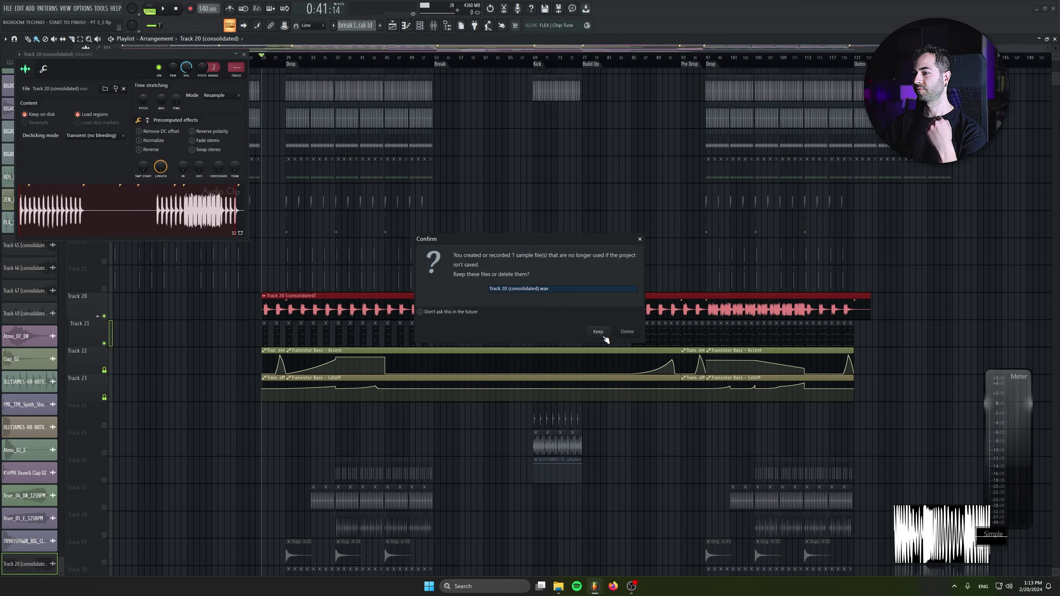
left_click(603, 333)
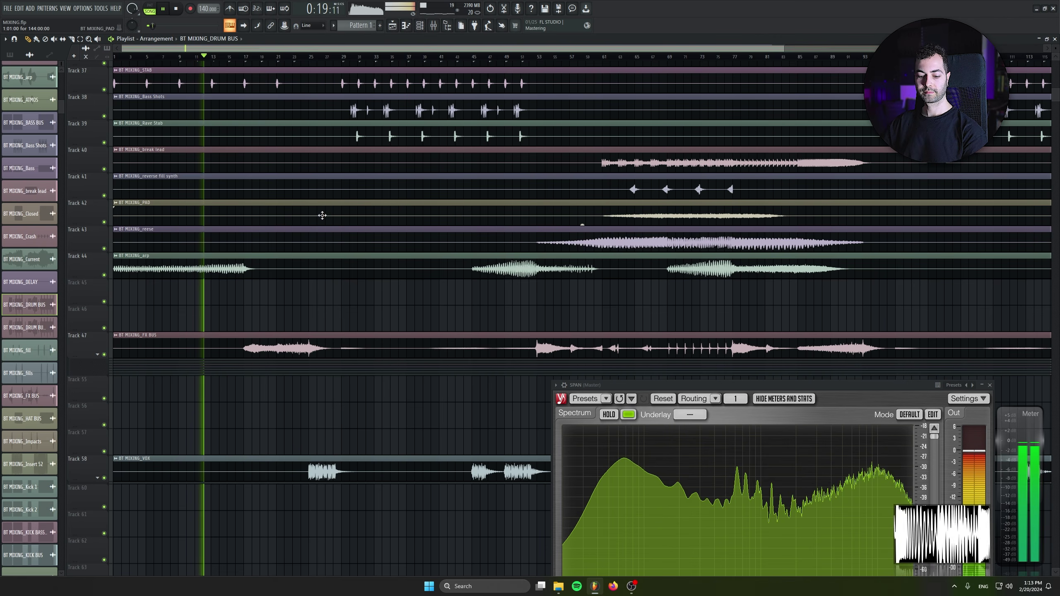
Look over the full track layout while the intro plays, and open the mixer
scroll(301, 201, "down", 6)
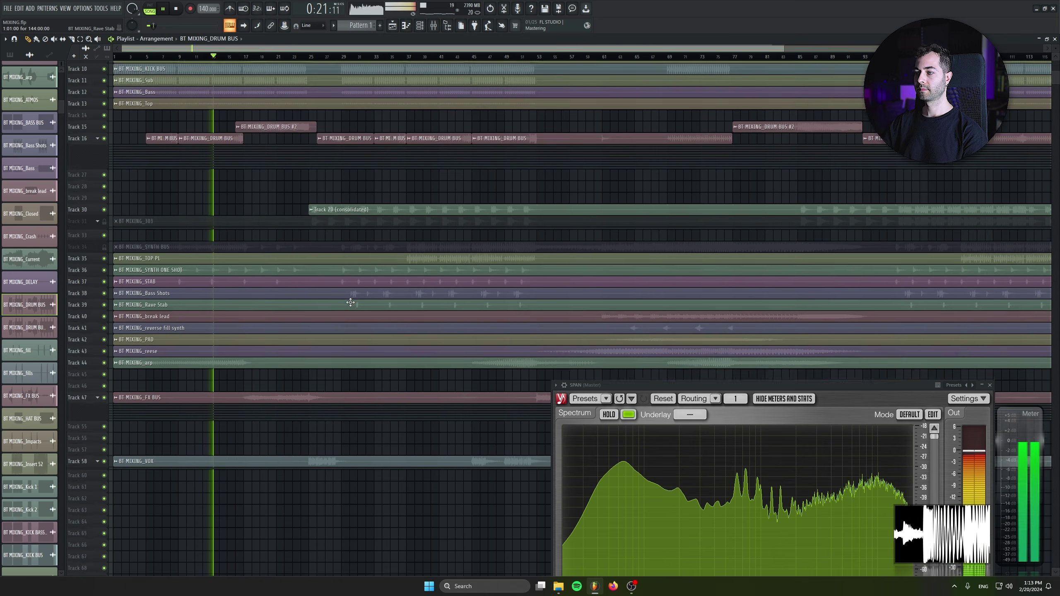
scroll(261, 216, "up", 6)
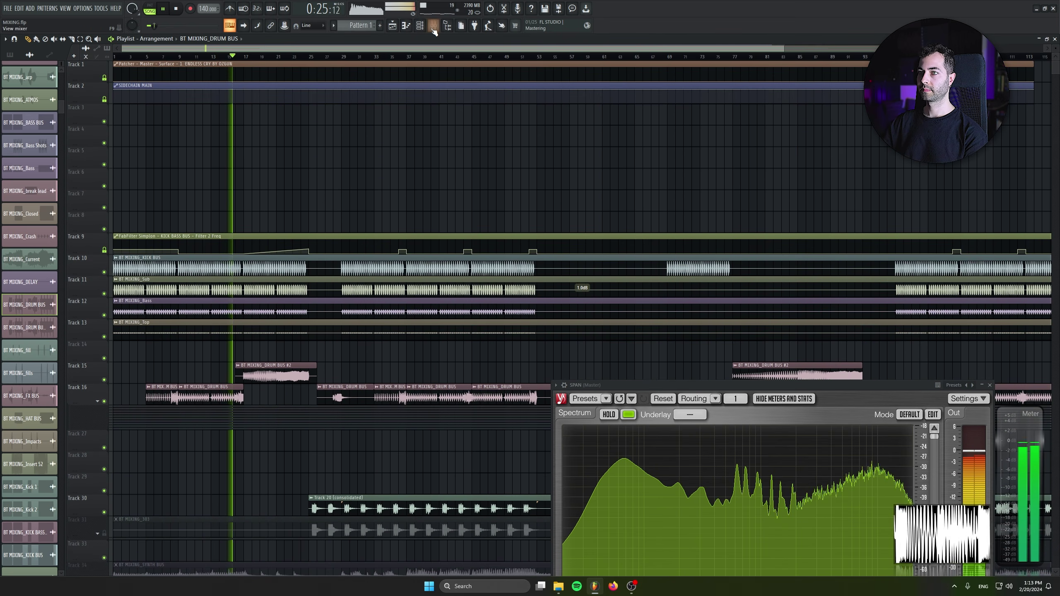
left_click(433, 30)
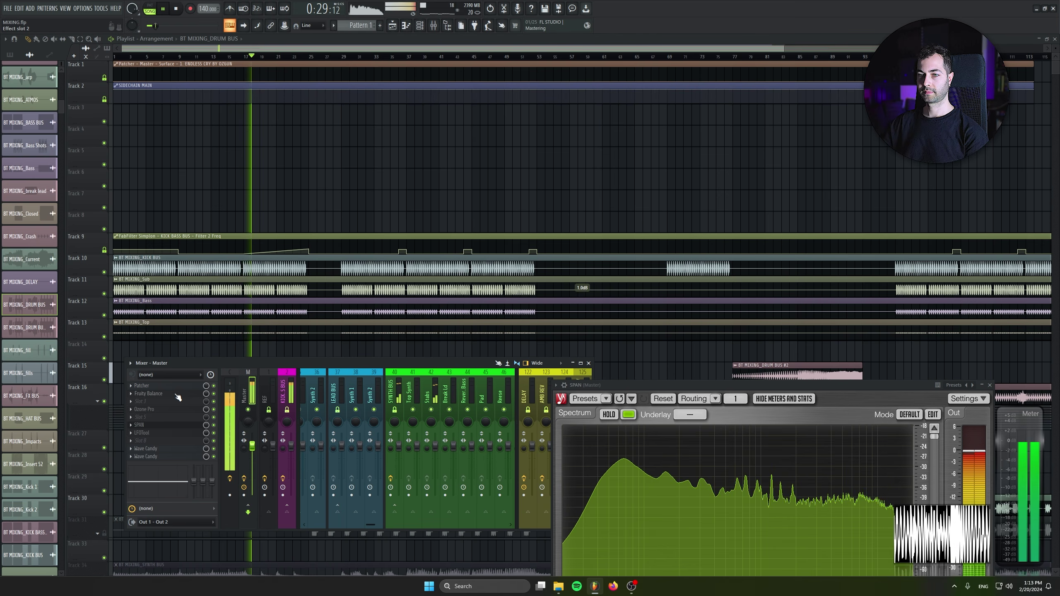
Raise the start and end points of the KICK BASS BUS Filter 2 Freq ramp across bars 17–25 while replaying the buildup
scroll(219, 277, "up", 6)
scroll(219, 277, "up", 5)
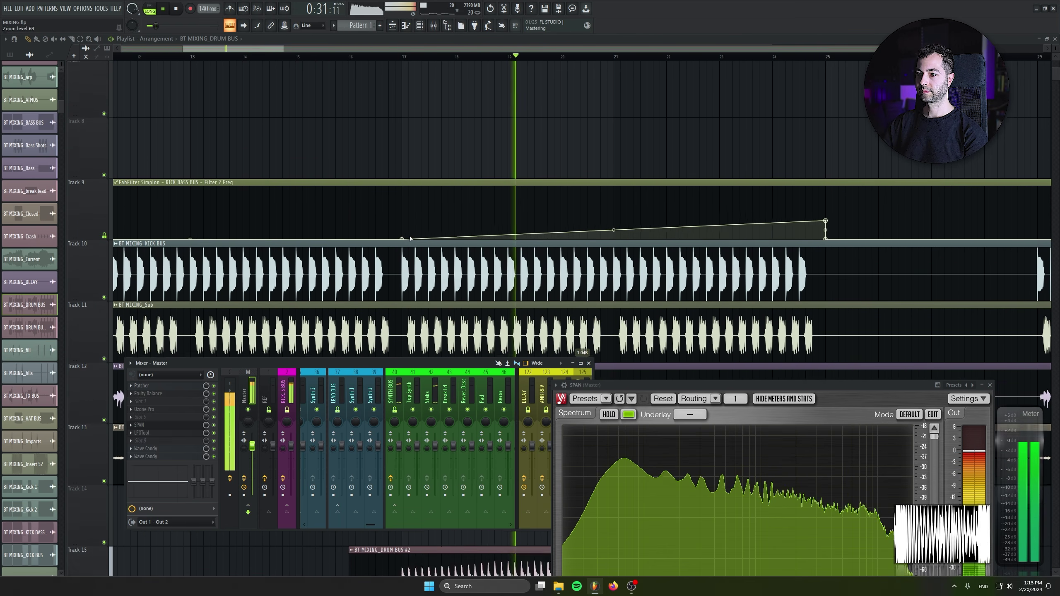
left_click(318, 61)
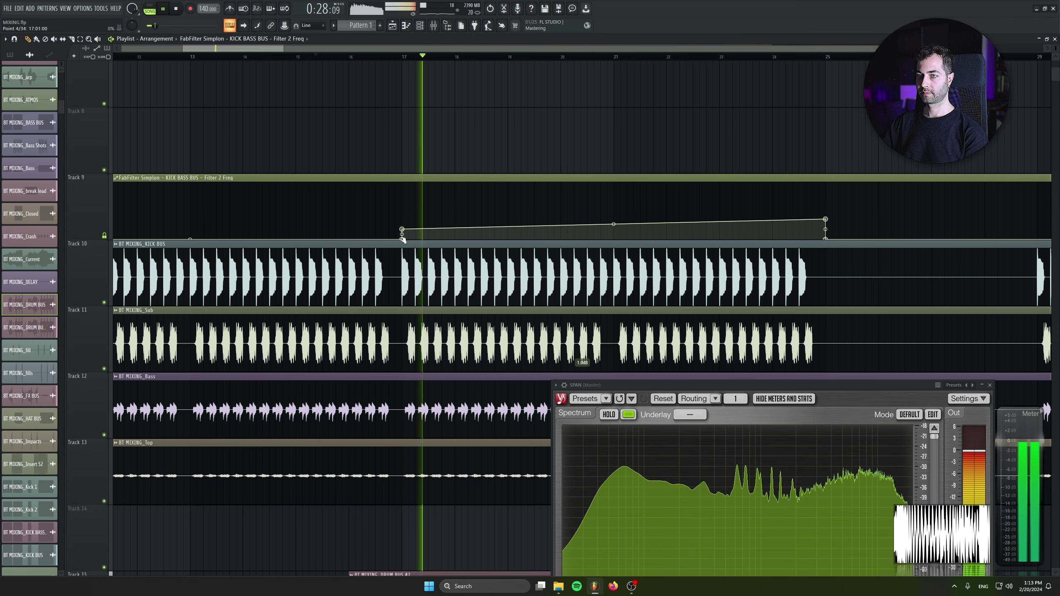
left_click_drag(402, 230, 402, 228)
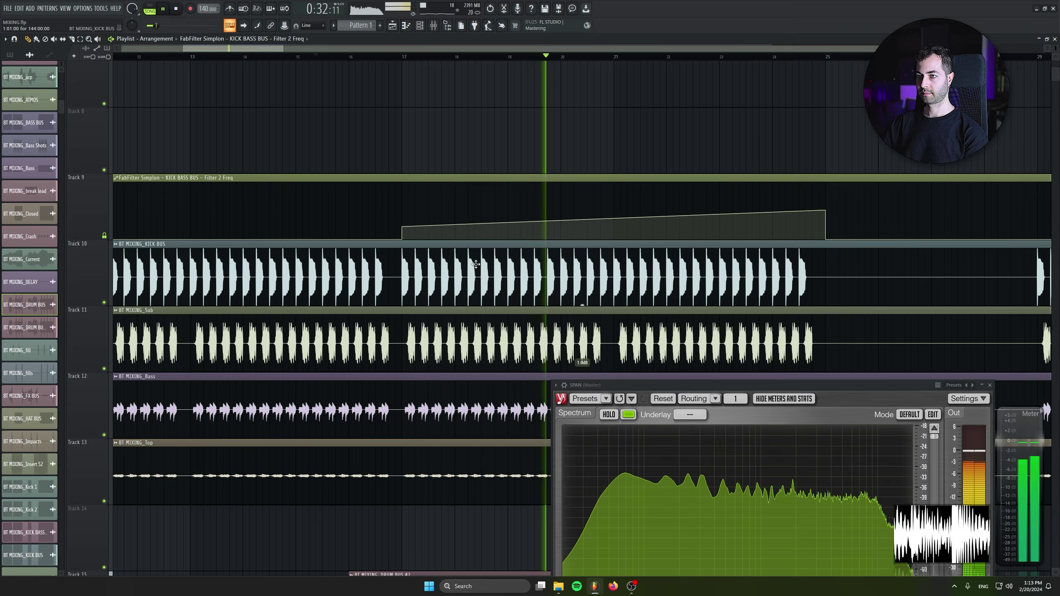
scroll(429, 261, "down", 5)
scroll(429, 261, "down", 4)
scroll(372, 319, "down", 3)
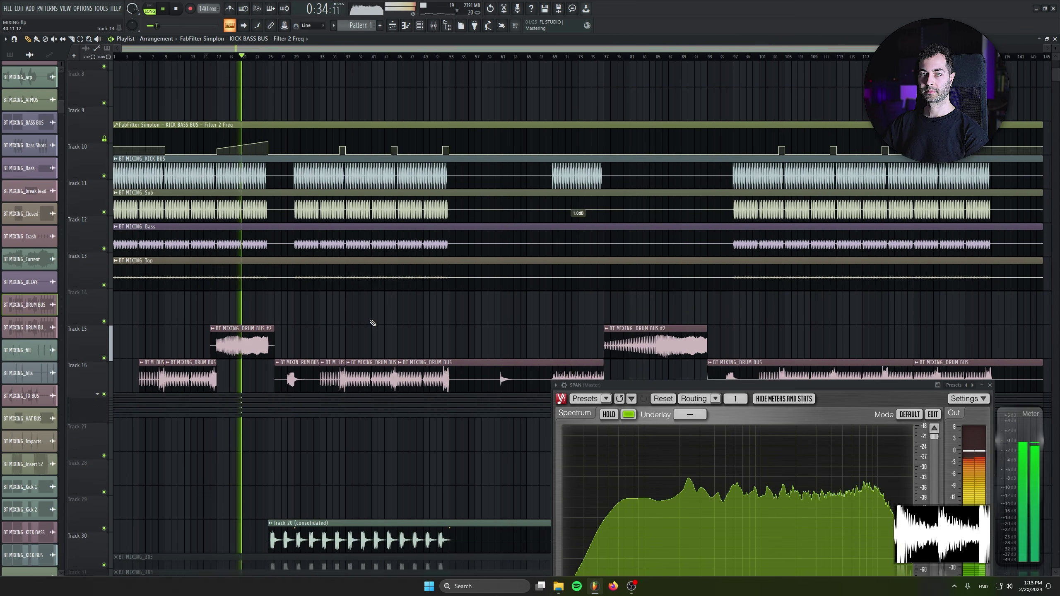
Play the track through the bar 17–25 buildup and into the drop while examining the arrangement, then stop playback
scroll(348, 355, "down", 1)
scroll(348, 355, "down", 2)
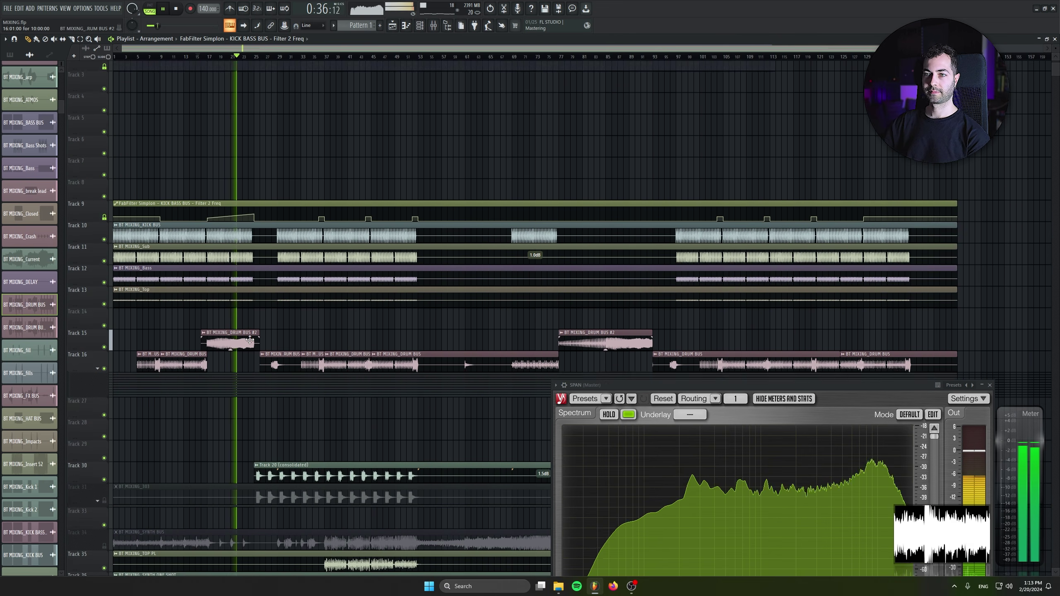
scroll(350, 326, "down", 3)
scroll(350, 322, "up", 1)
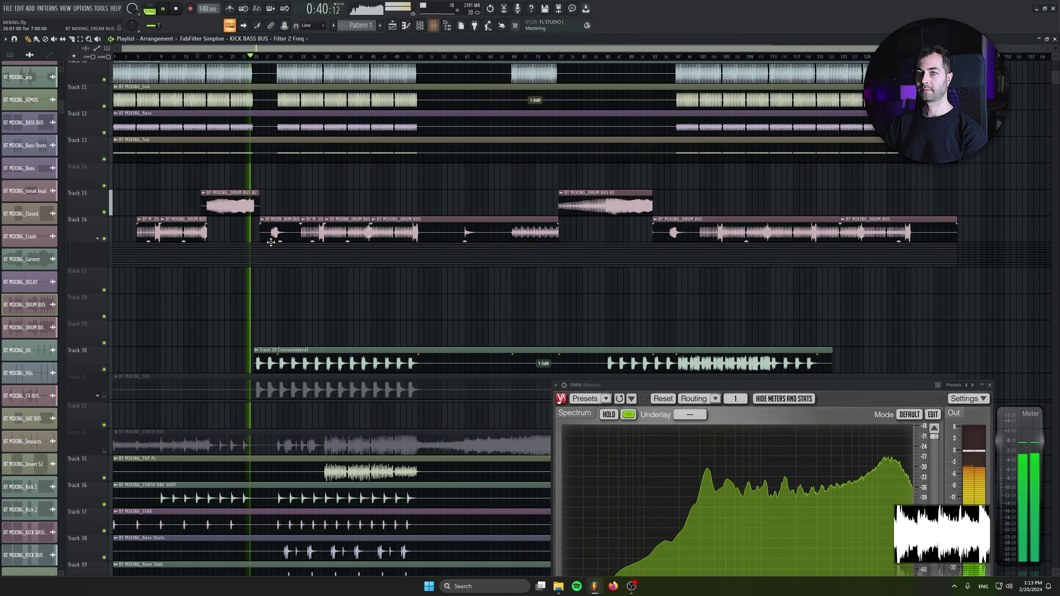
scroll(270, 243, "up", 7)
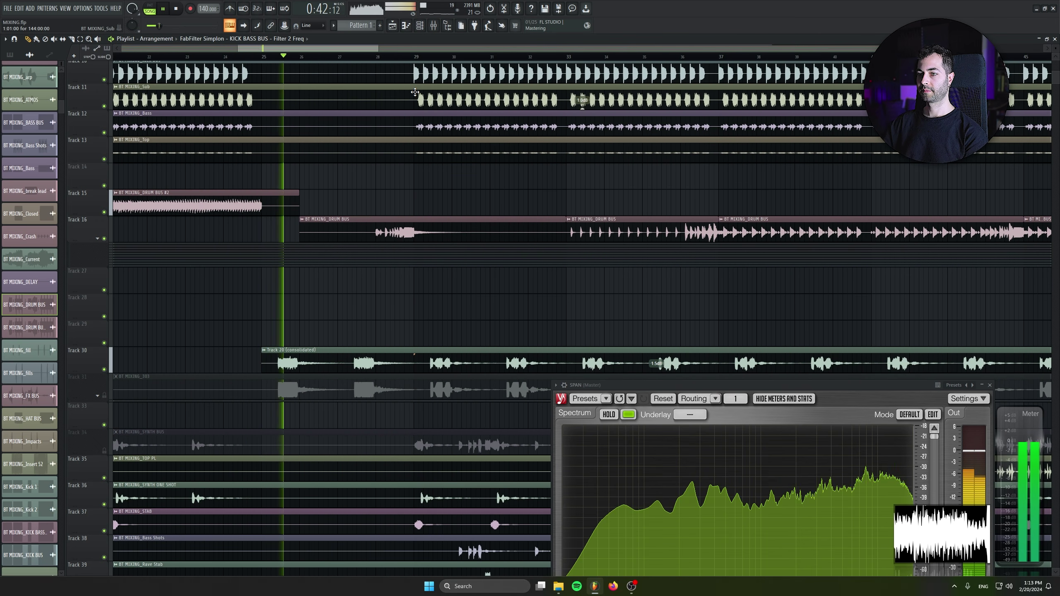
scroll(397, 129, "down", 3)
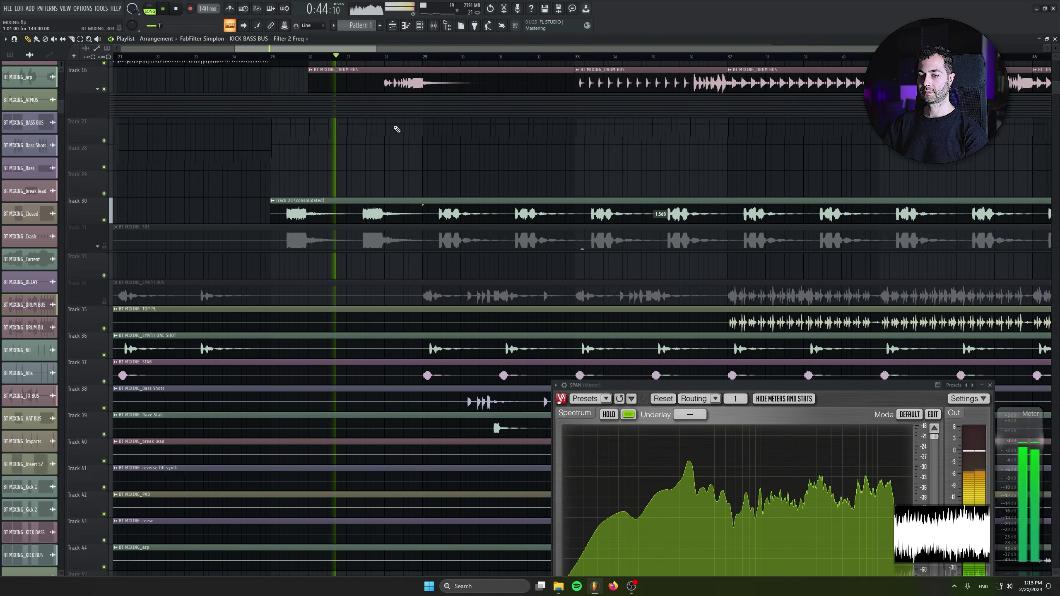
scroll(440, 395, "up", 7)
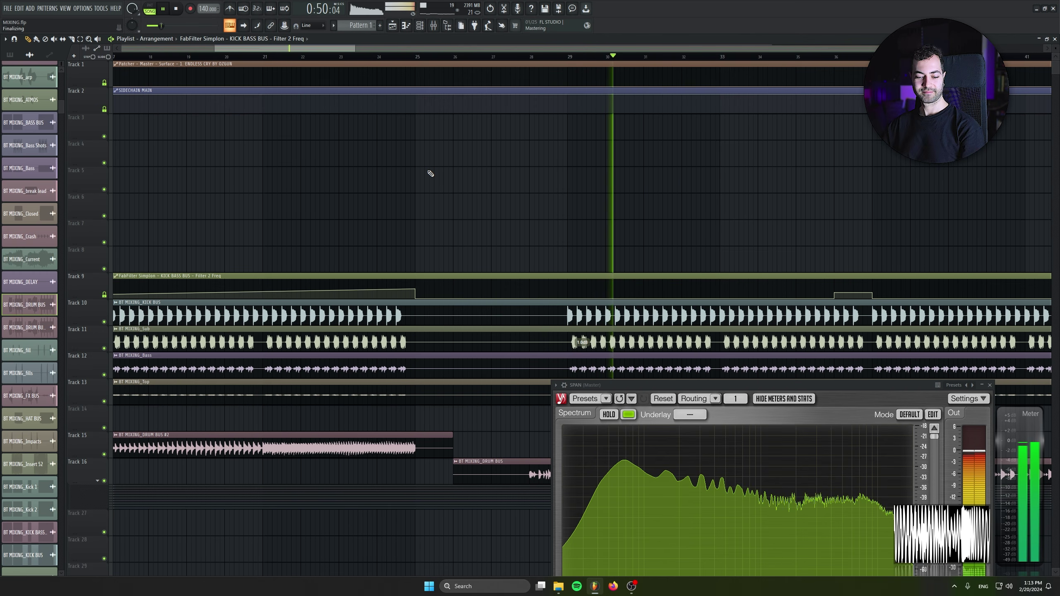
left_click_drag(490, 306, 376, 253)
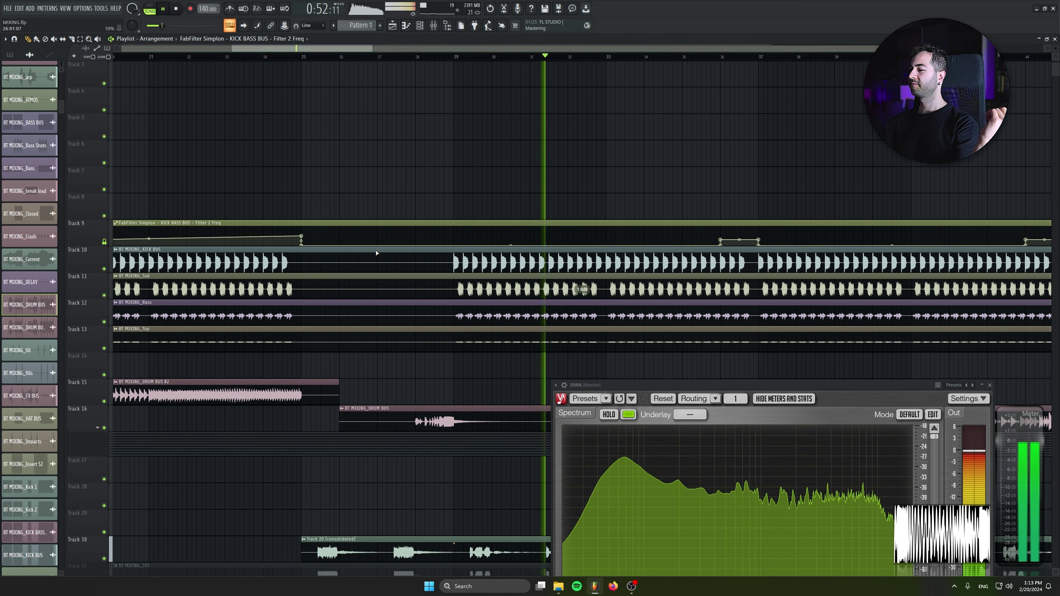
scroll(362, 293, "down", 5)
scroll(343, 276, "down", 5)
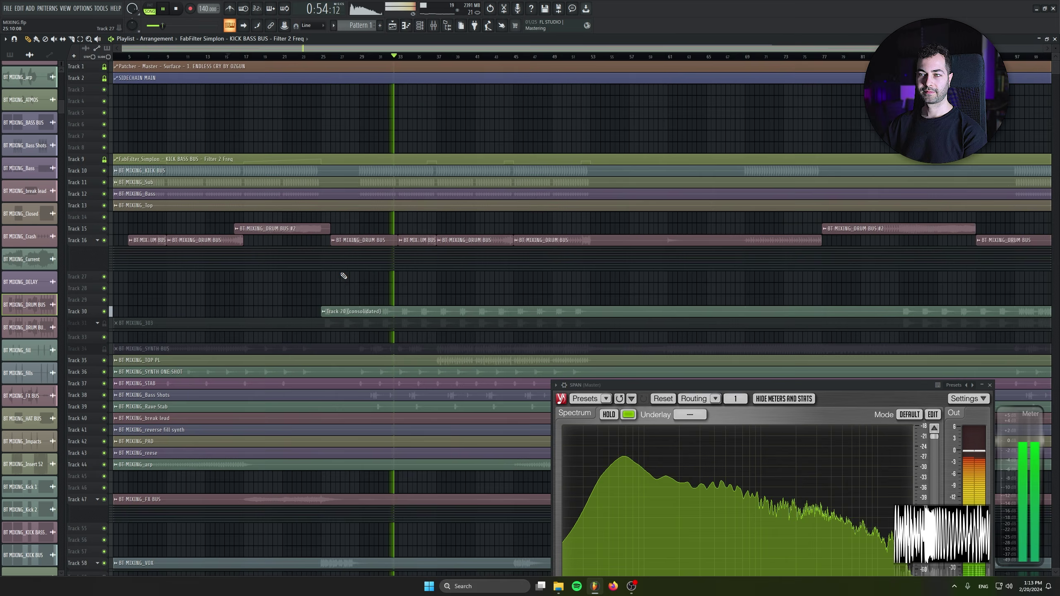
scroll(342, 275, "down", 5)
key("space")
scroll(313, 355, "up", 5)
left_click_drag(313, 355, 542, 502)
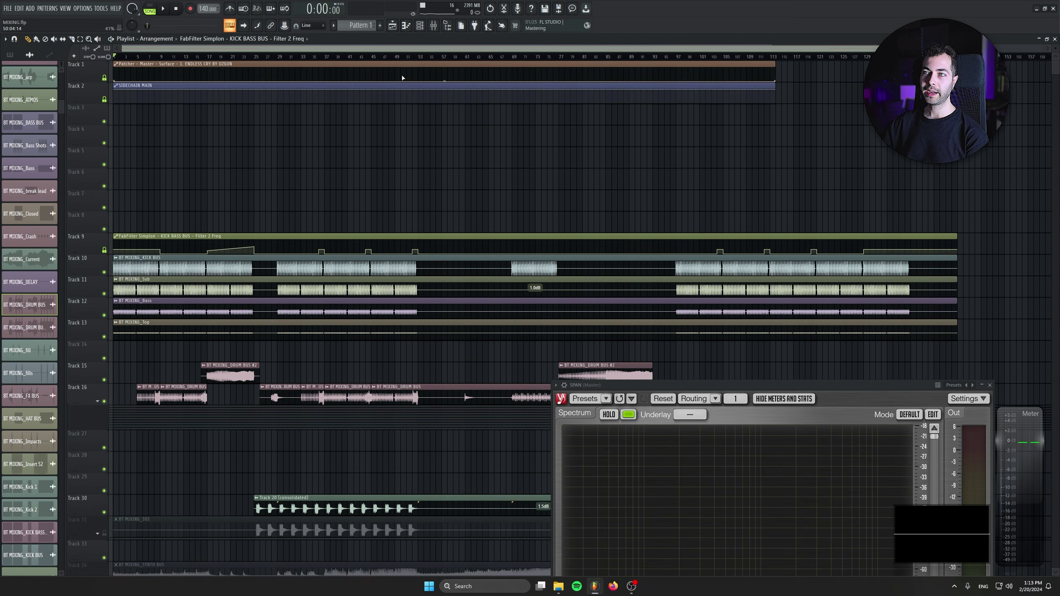
Create an automation clip for the Endless Smile 32 intensity on the Master track and remove Patcher from the Master effects
left_click(440, 26)
left_click(97, 10)
mouse_move(134, 145)
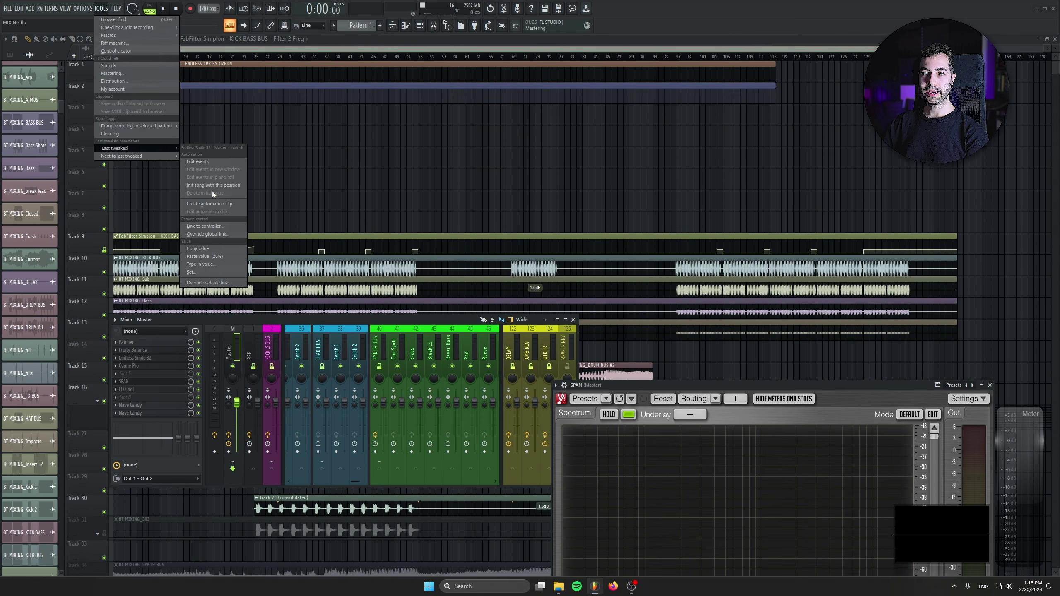
left_click(212, 191)
scroll(175, 144, "up", 3)
left_click(116, 343)
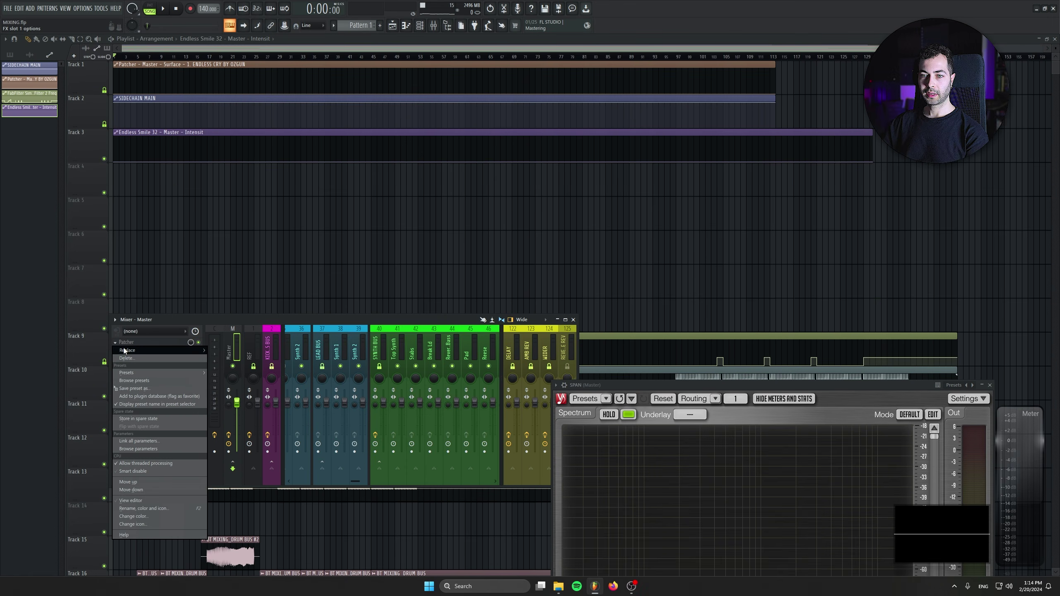
left_click(130, 358)
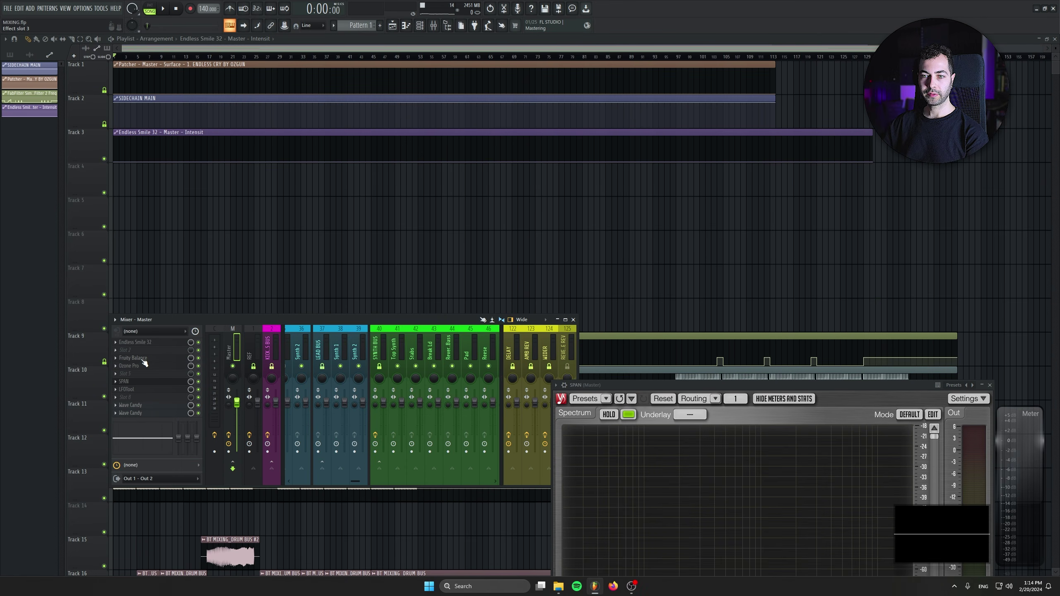
Create an automation clip for the Fruity Balance volume on the Master track and close the plugin
left_click(143, 359)
right_click(191, 198)
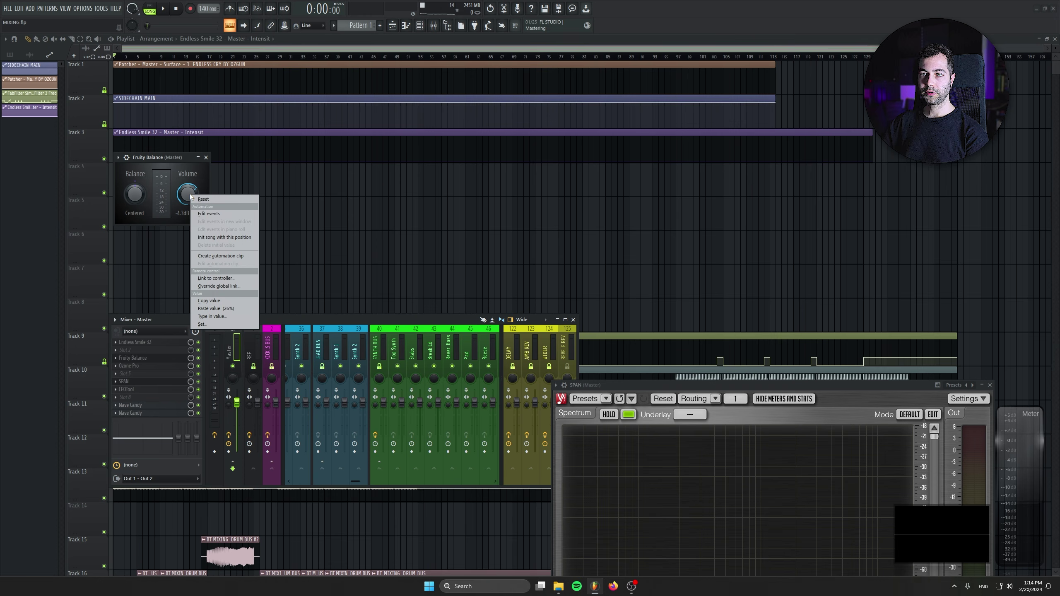
left_click(216, 256)
left_click(206, 157)
Draw a low Endless Smile 32 intensity ramp from bar 17 to bar 25 that falls back to zero at bar 29
scroll(85, 234, "up", 3)
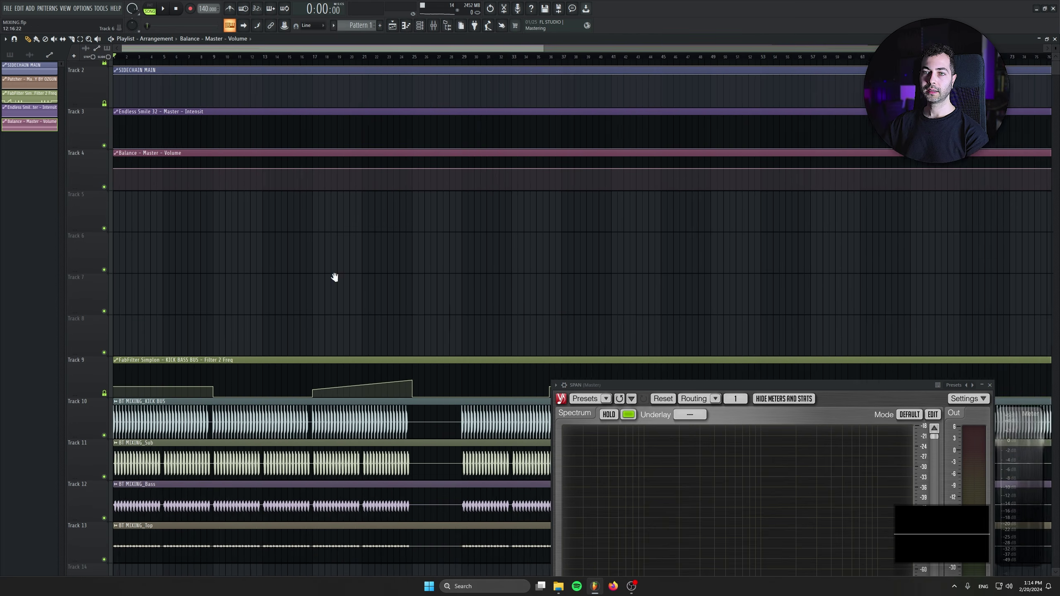
scroll(334, 275, "up", 1)
scroll(348, 199, "up", 3)
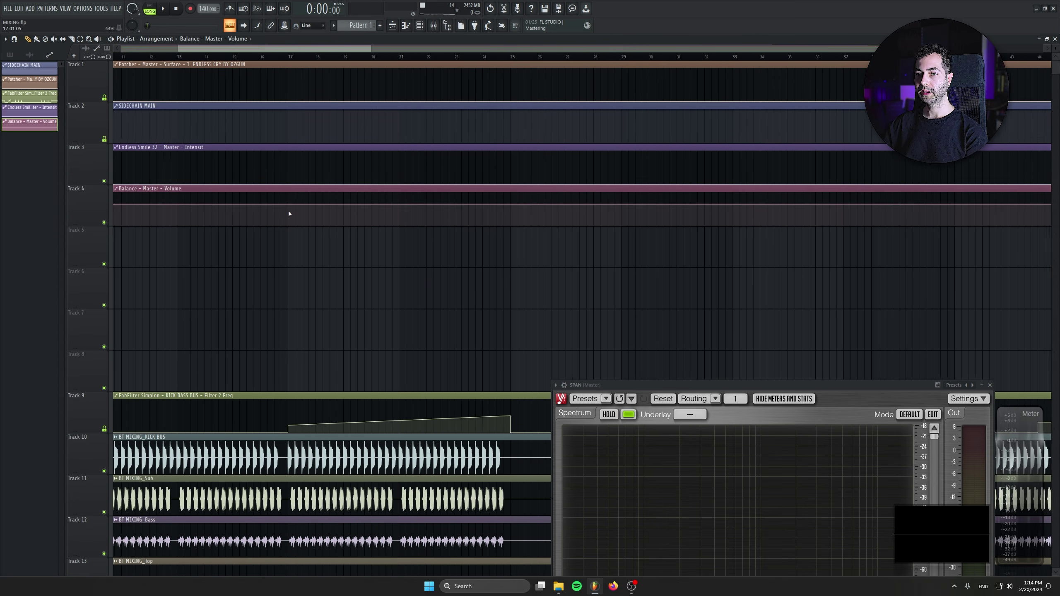
left_click(287, 173)
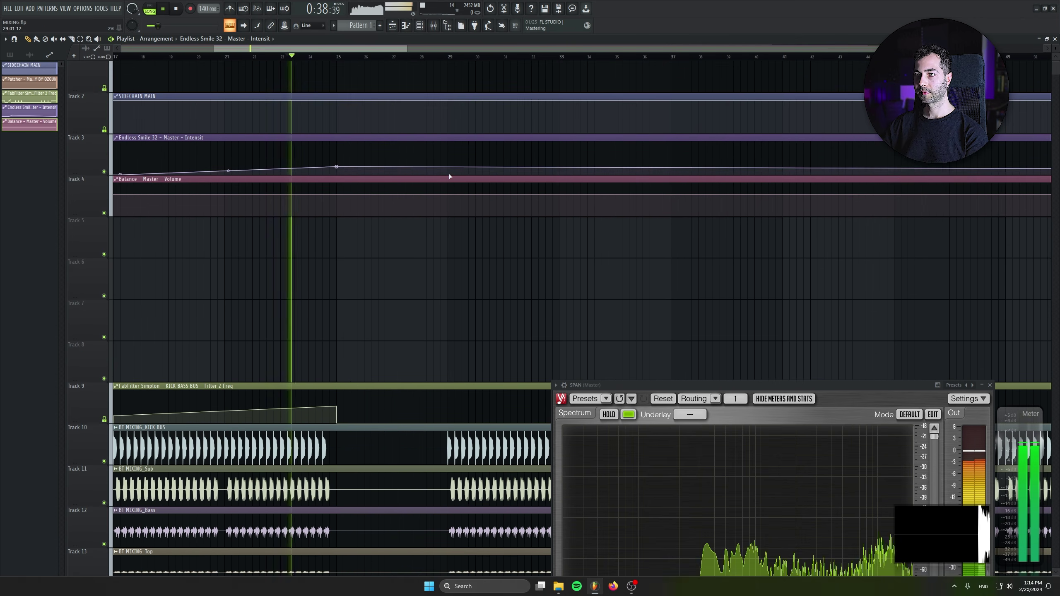
right_click(450, 174)
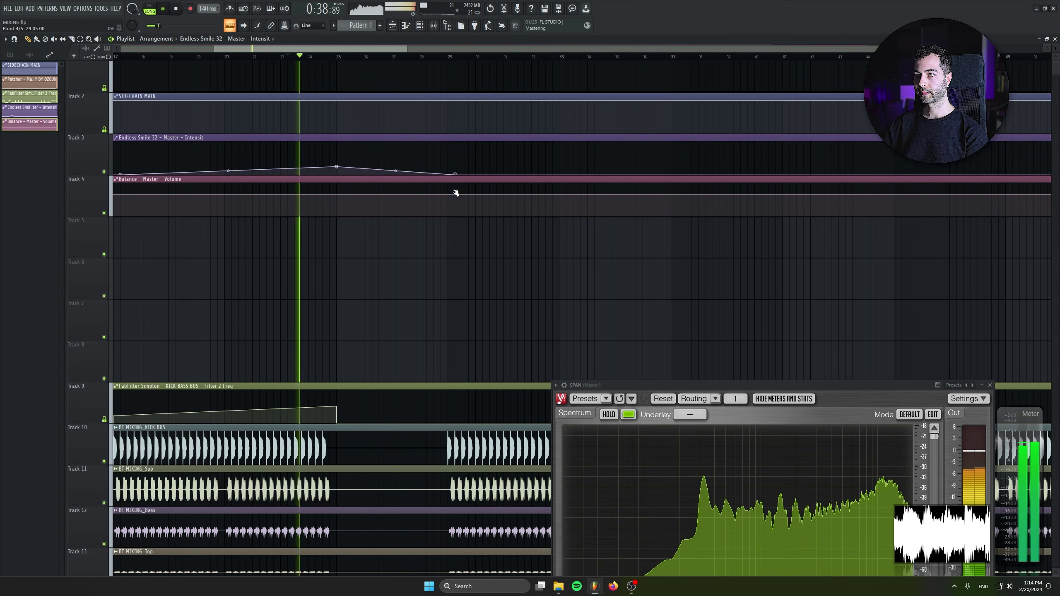
Refine the Endless Smile 32 drop at bar 25 and the matching Balance volume dip across bars 17–29
scroll(442, 176, "up", 2)
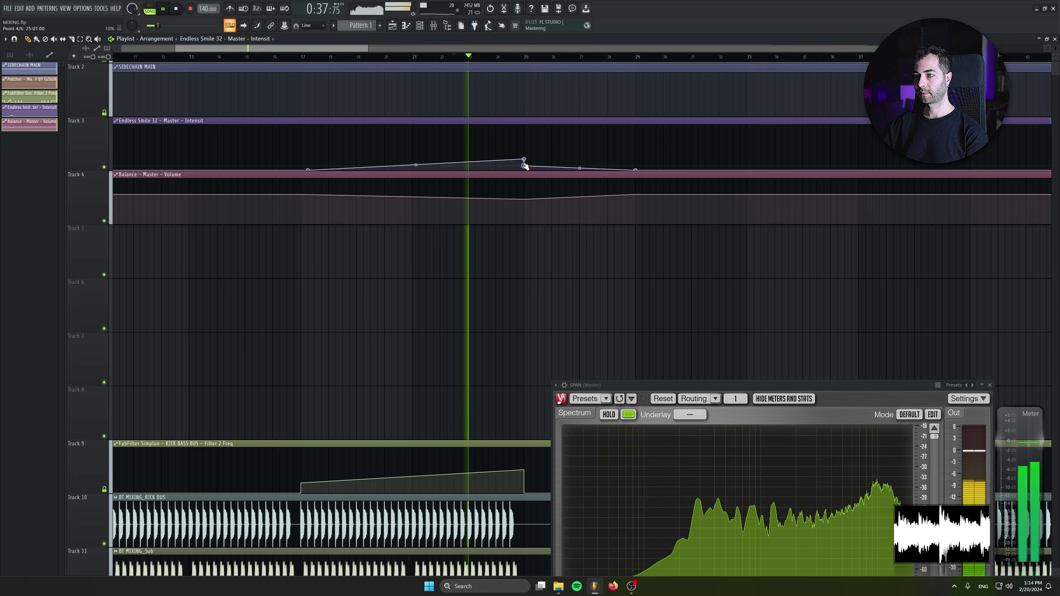
scroll(518, 176, "up", 2)
left_click_drag(524, 207, 525, 205)
left_click_drag(413, 202, 413, 202)
Raise the KICK BASS BUS Filter 2 Freq to about 31% from bar 69 to bar 77, ramping back down by bar 81
mouse_move(591, 253)
left_mouse_down()
mouse_move(546, 274)
mouse_move(371, 303)
mouse_move(449, 302)
mouse_move(611, 194)
mouse_move(497, 391)
mouse_move(511, 265)
left_mouse_up()
scroll(372, 303, "down", 4)
scroll(464, 328, "down", 3)
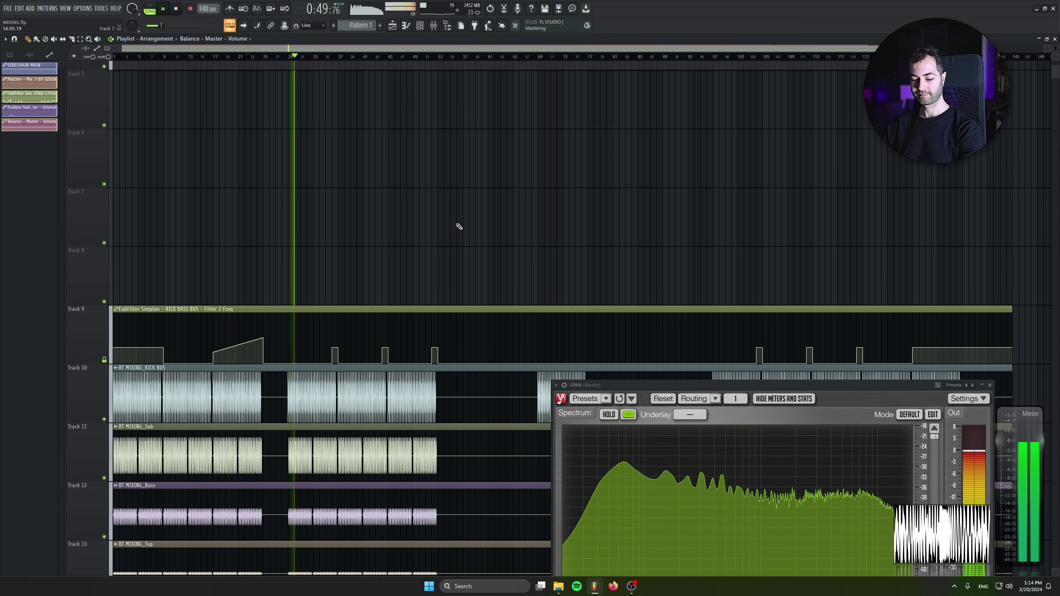
scroll(373, 213, "down", 2, "alt")
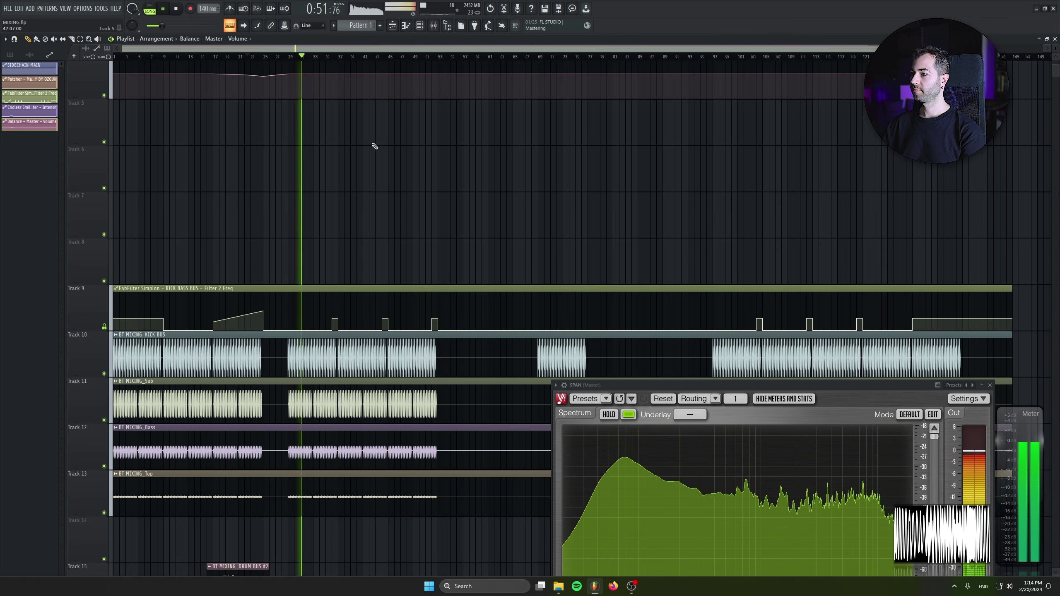
scroll(374, 146, "up", 3)
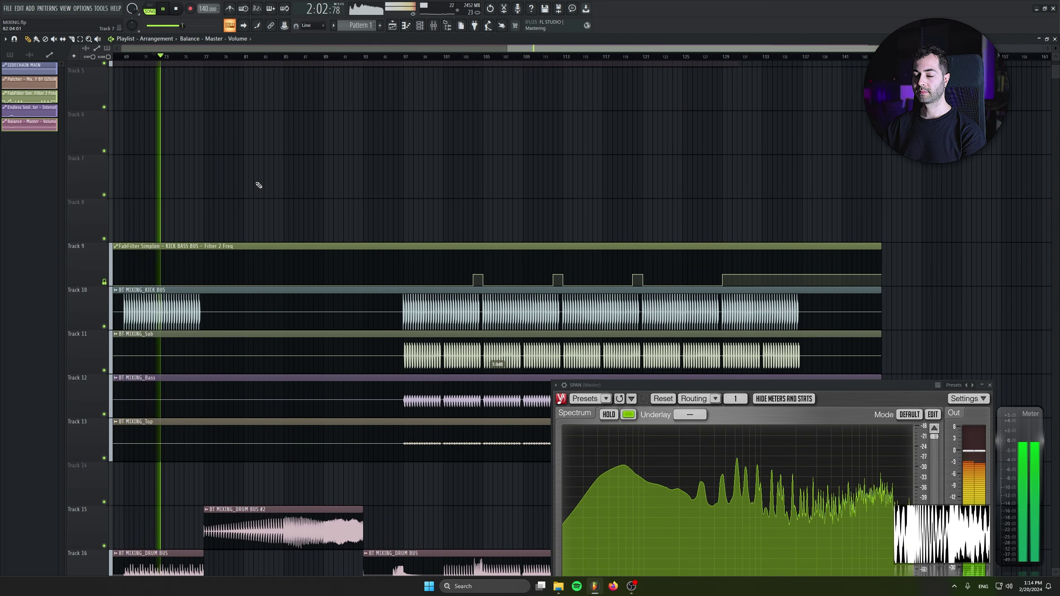
scroll(388, 275, "up", 3, "ctrl")
scroll(439, 239, "up", 1, "alt")
left_click(480, 243)
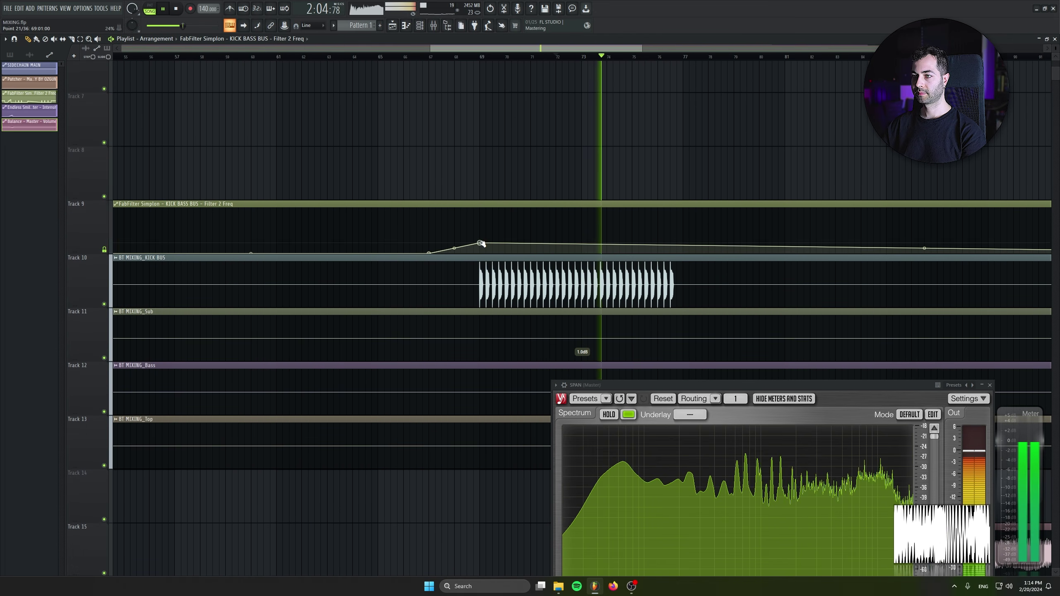
left_click_drag(480, 243, 482, 240)
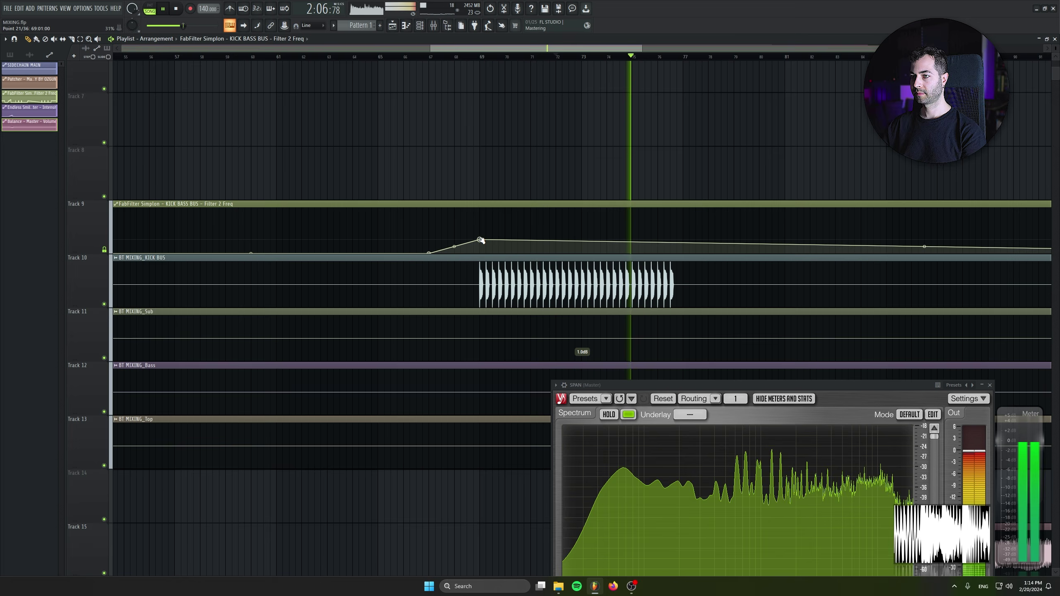
left_click_drag(673, 242, 685, 238)
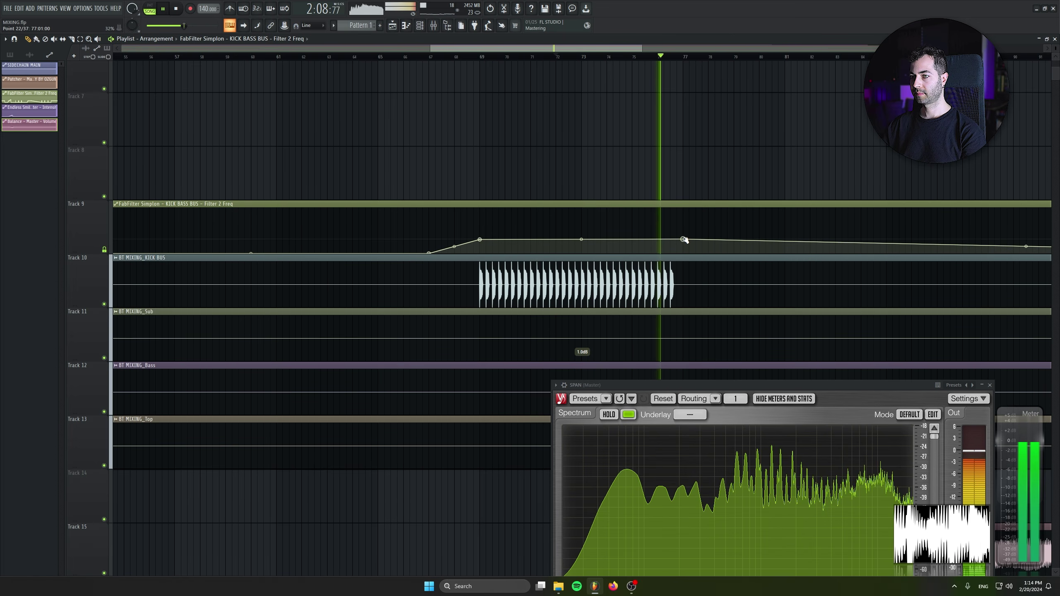
left_click_drag(784, 241, 341, 301)
scroll(341, 288, "down", 3)
scroll(423, 284, "down", 3)
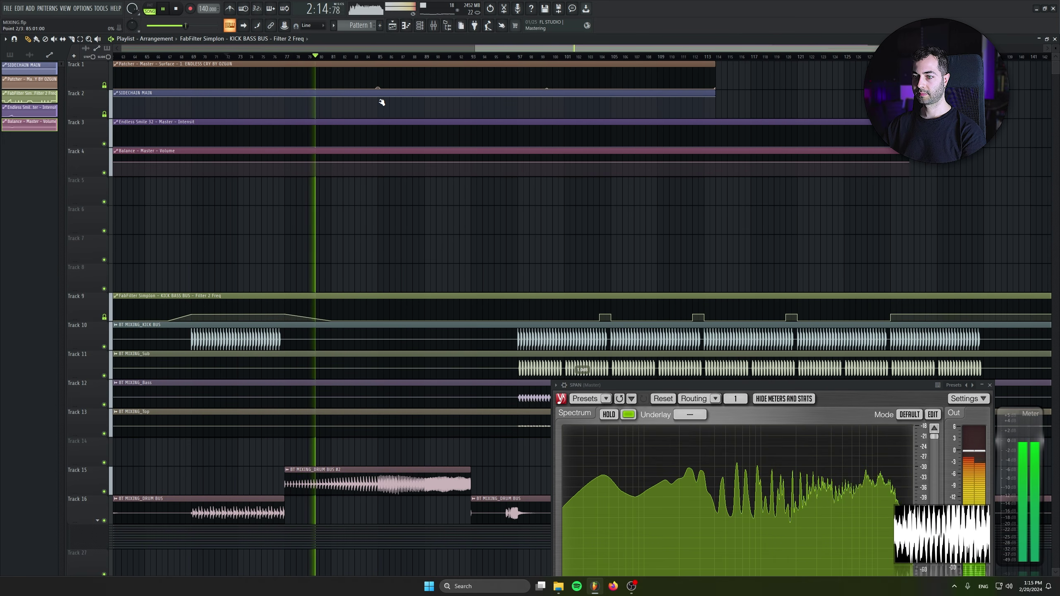
right_click(471, 85)
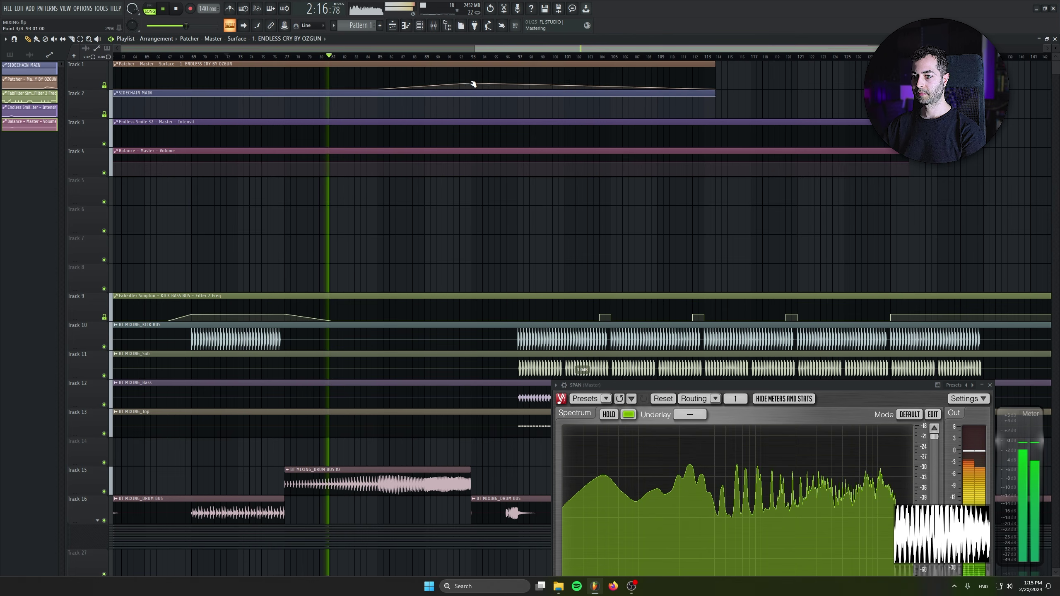
right_click(519, 89)
scroll(445, 101, "up", 3)
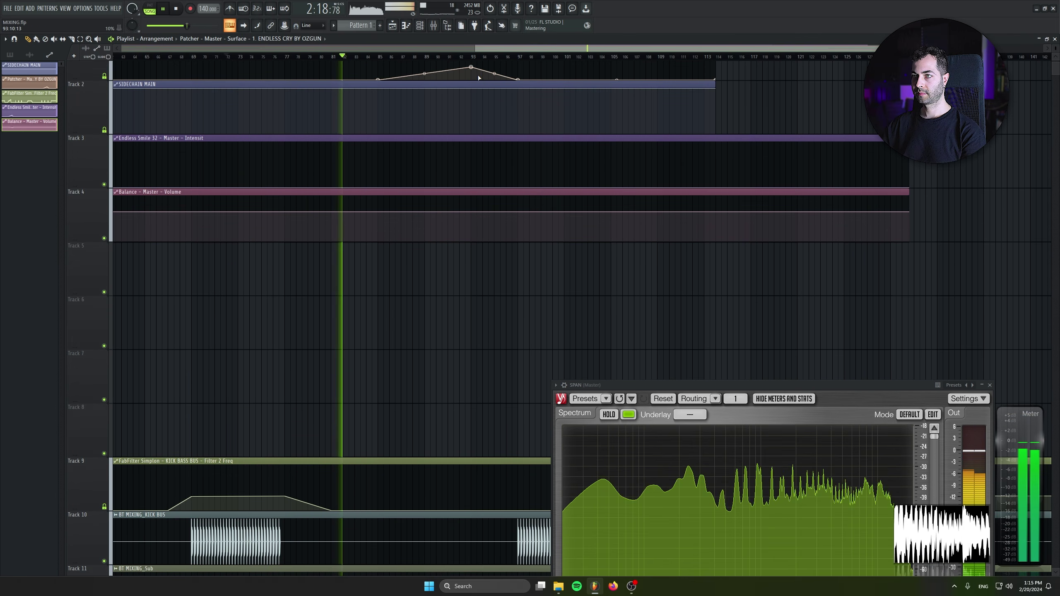
right_click(472, 73)
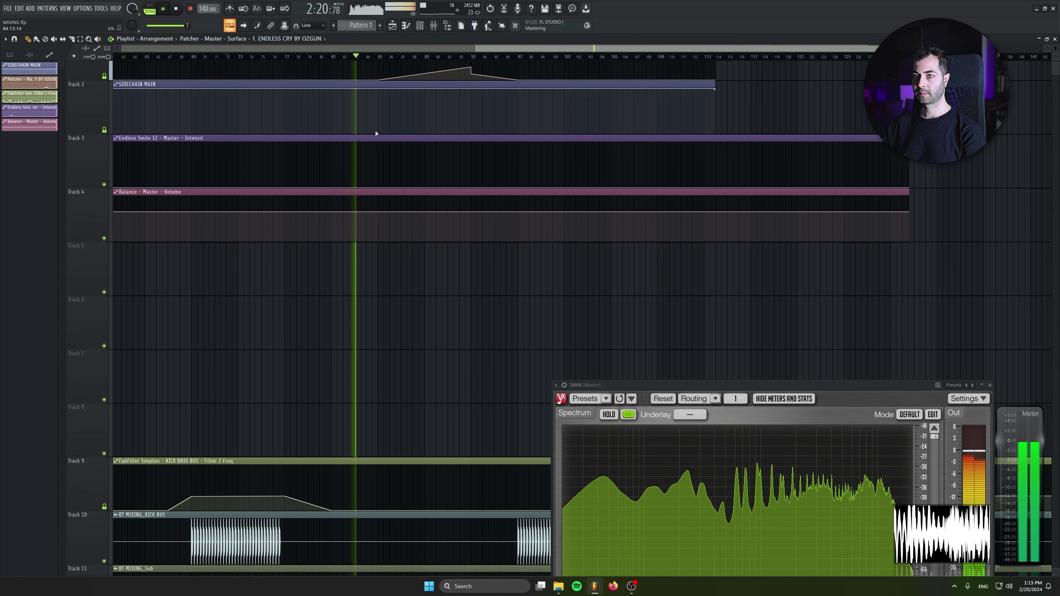
scroll(383, 159, "up", 1)
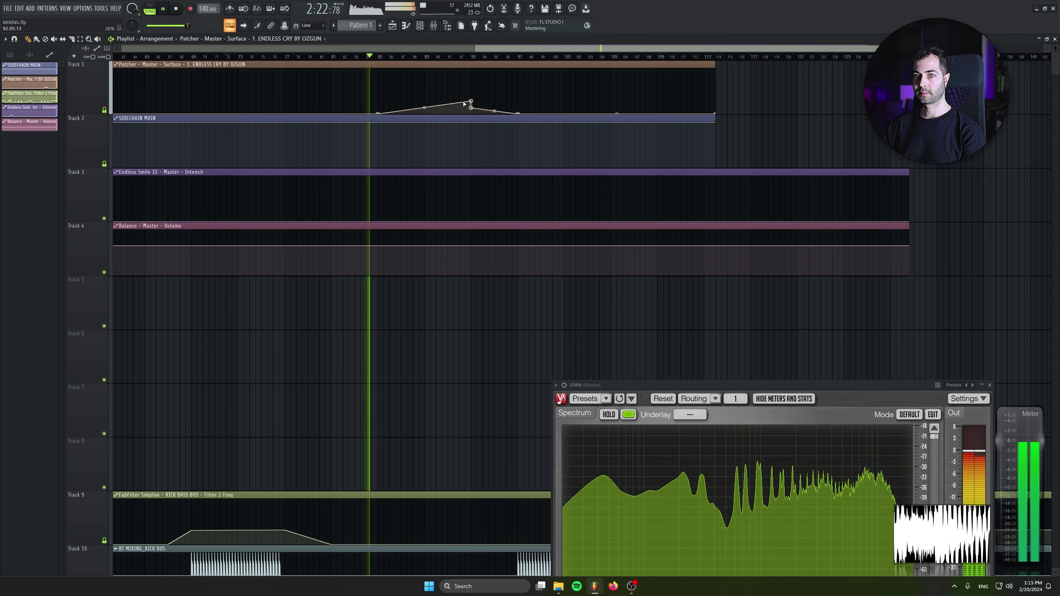
left_click_drag(473, 102, 472, 129)
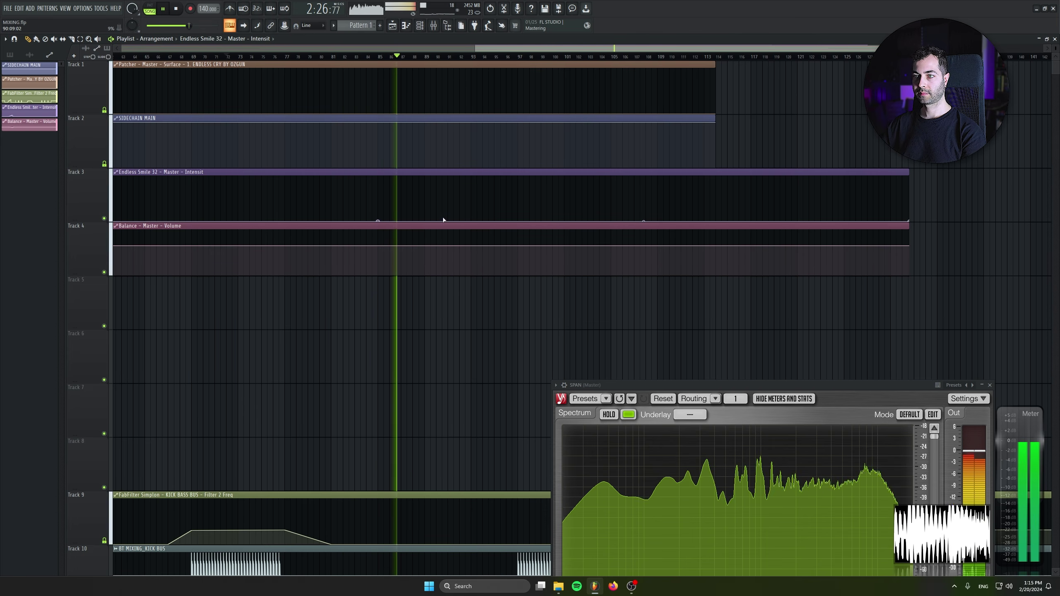
Draw an Endless Smile 32 intensity ramp from bar 85 to bar 93, with a drop at bar 93 and a fade to zero near bar 97
left_click_drag(476, 220, 476, 213)
left_click_drag(492, 282, 463, 309)
scroll(488, 230, "up", 3)
scroll(476, 226, "up", 3)
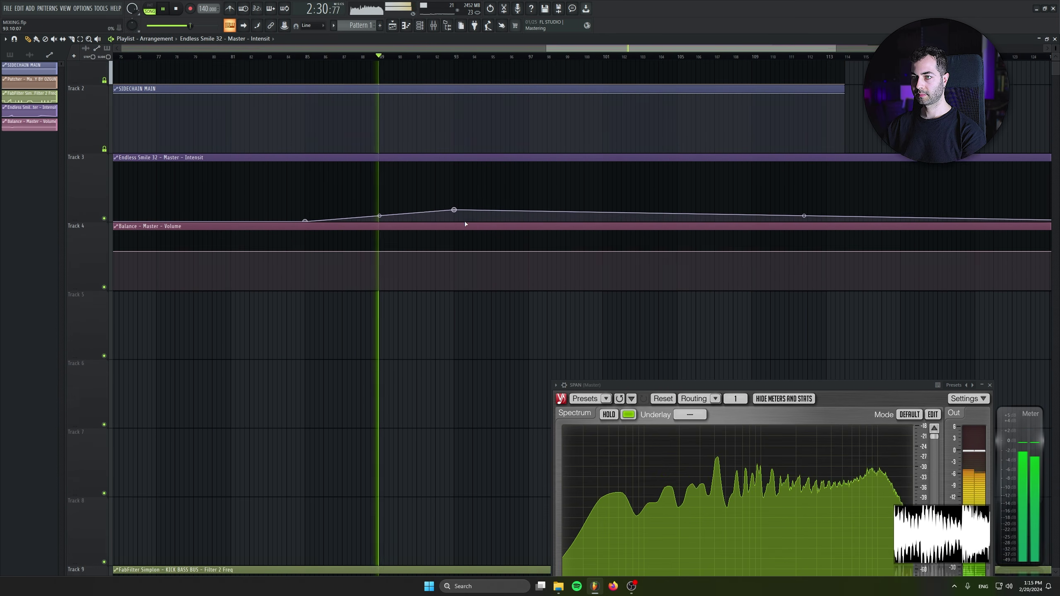
right_click(457, 210)
right_click(527, 221)
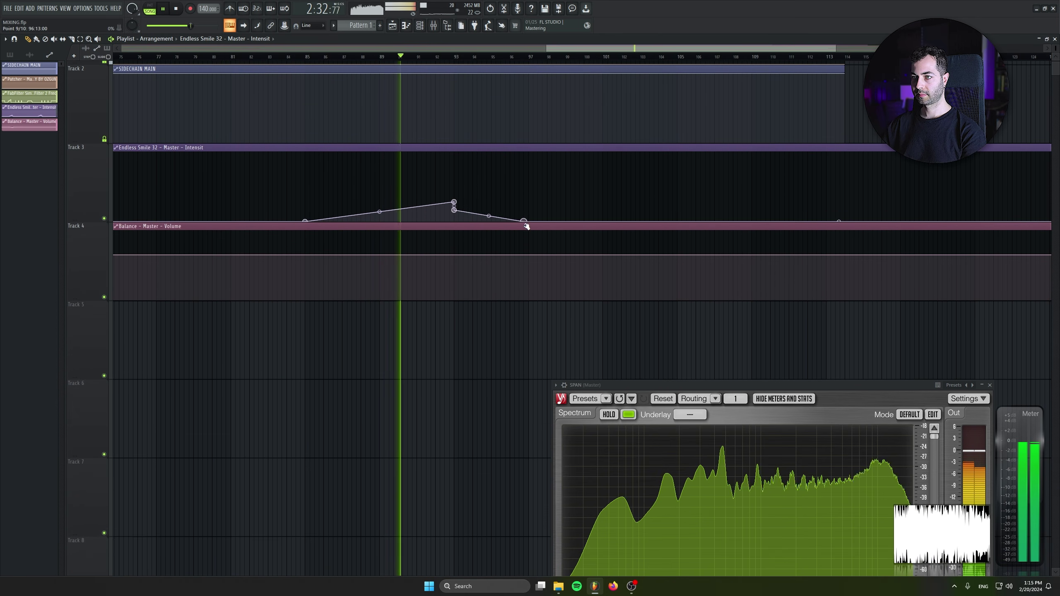
Dip the Balance volume automation from 65% at bar 85 to about 56% at bar 93 and back to 65% at bar 97
right_click(306, 255)
right_click(306, 255)
left_click(329, 394)
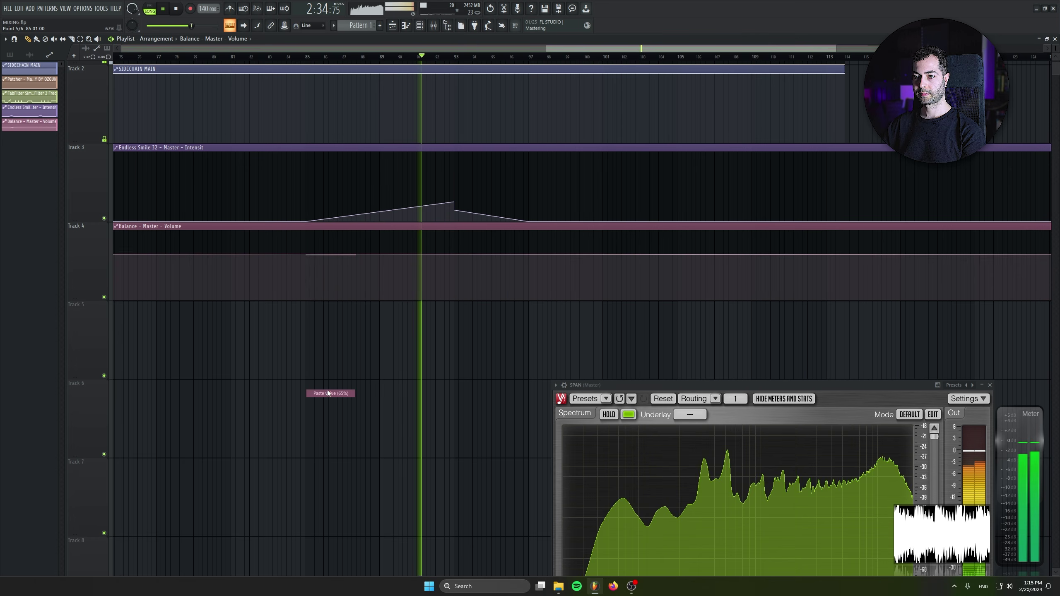
right_click(450, 261)
left_click_drag(449, 262, 455, 262)
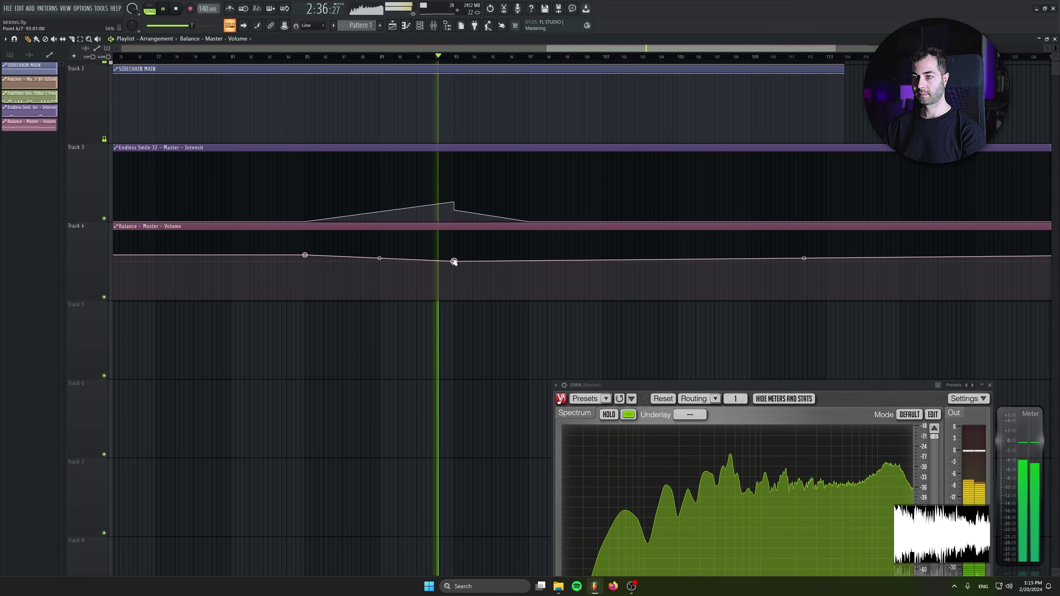
right_click(534, 253)
right_click(534, 253)
left_click_drag(533, 253, 530, 253)
right_click(529, 253)
left_click(557, 392)
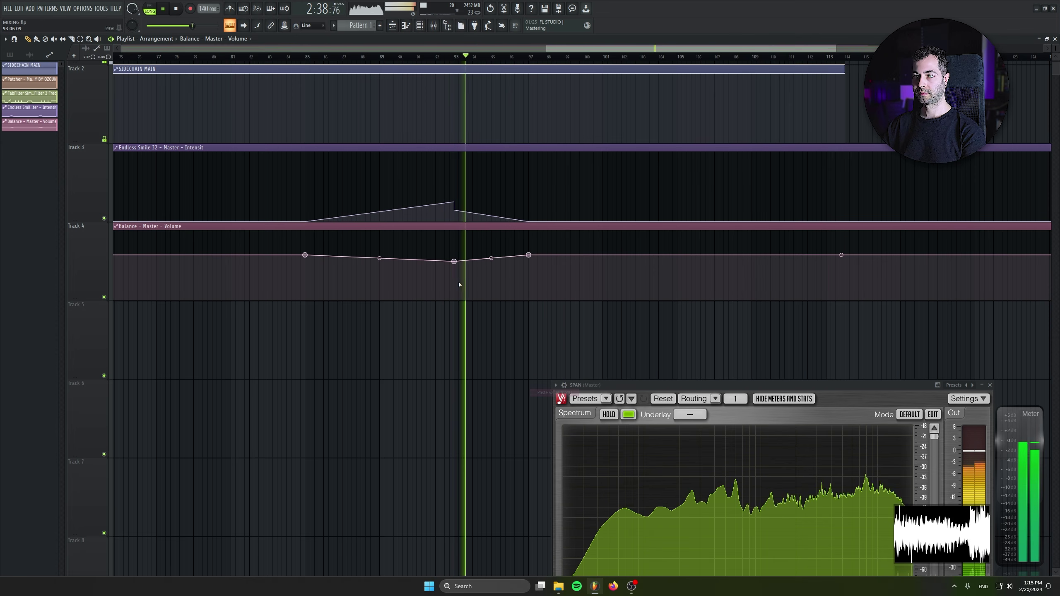
scroll(374, 298, "down", 3)
scroll(374, 298, "down", 2)
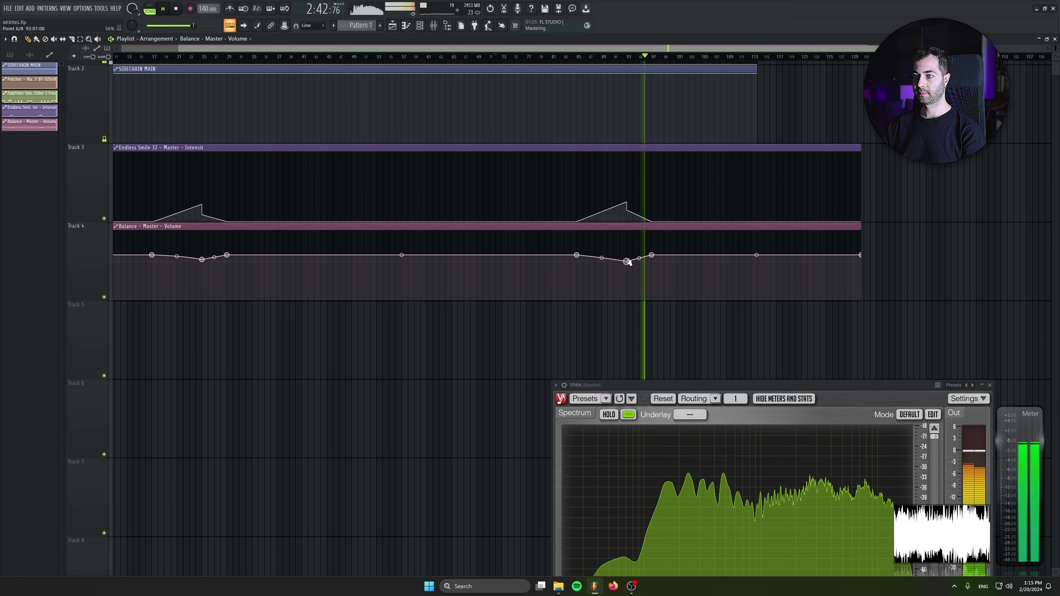
Fine-tune the Balance volume automation dip at bar 93 and move the SPAN window up to show its full spectrum
left_click_drag(627, 262, 628, 261)
scroll(505, 308, "down", 3)
left_click_drag(734, 386, 729, 314)
Lower the volume of the 303 mixer track slightly while the drop plays
scroll(445, 186, "down", 6)
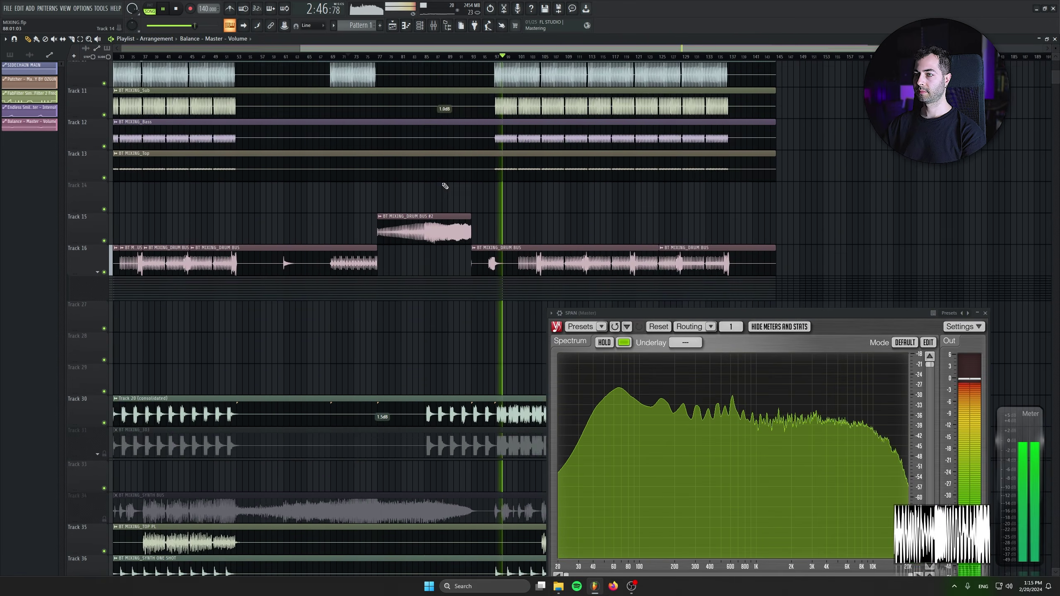
scroll(445, 186, "down", 8)
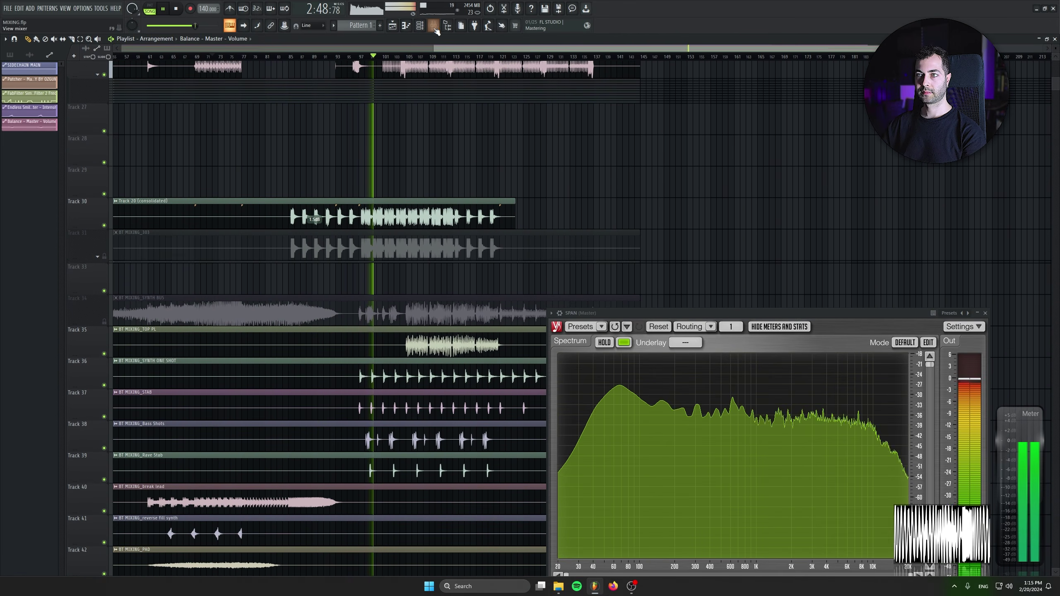
left_click(434, 26)
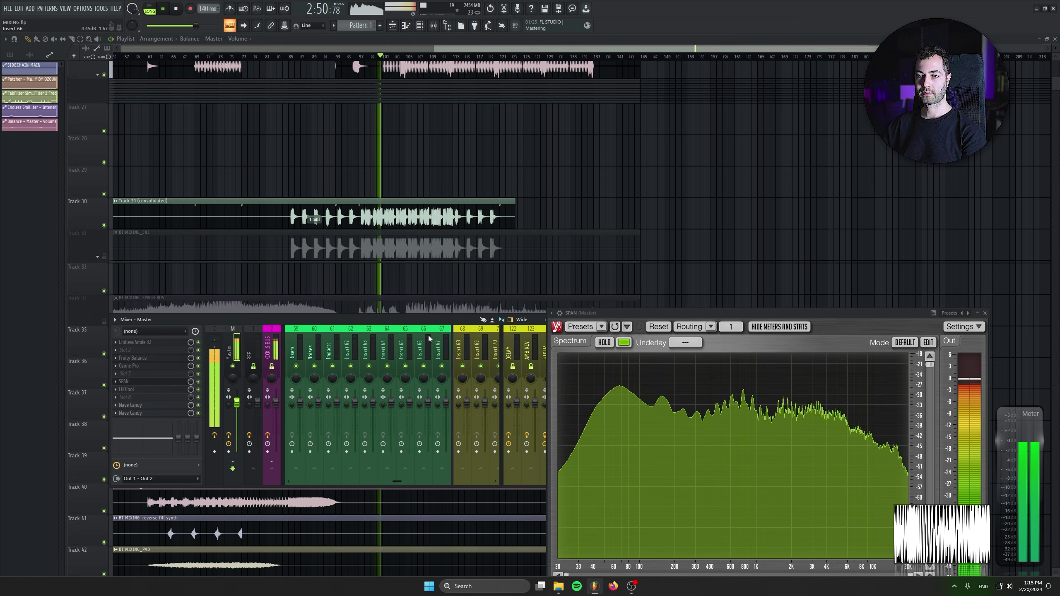
scroll(429, 339, "up", 10)
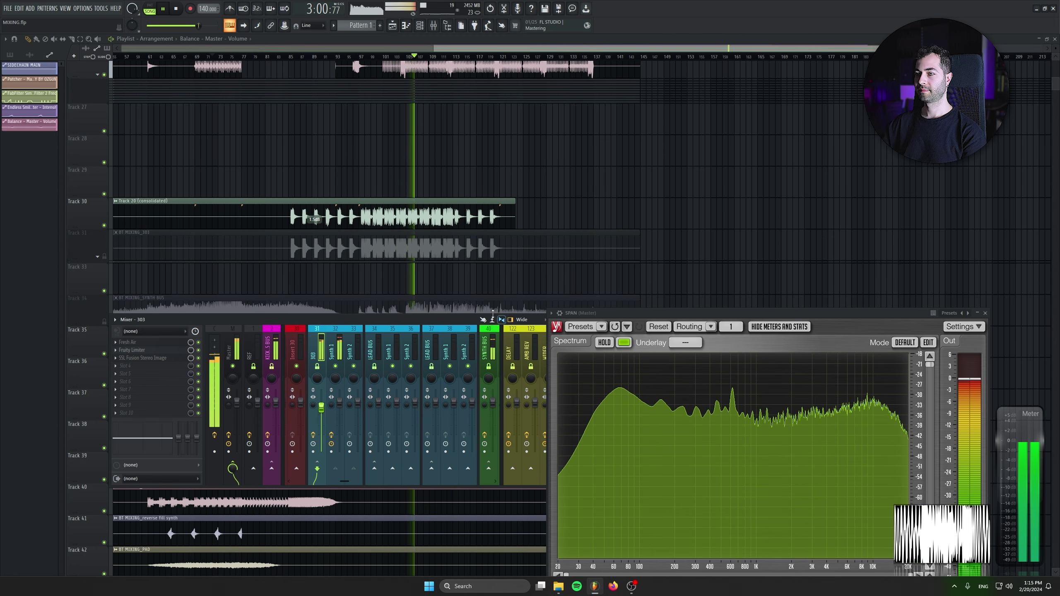
left_click_drag(471, 321, 415, 329)
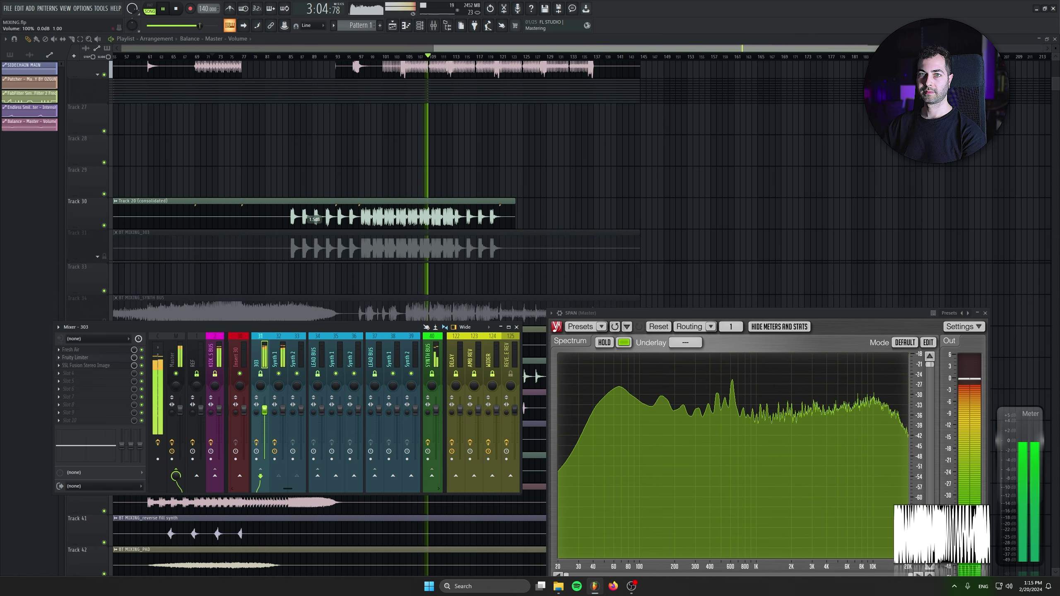
left_click_drag(264, 415, 265, 412)
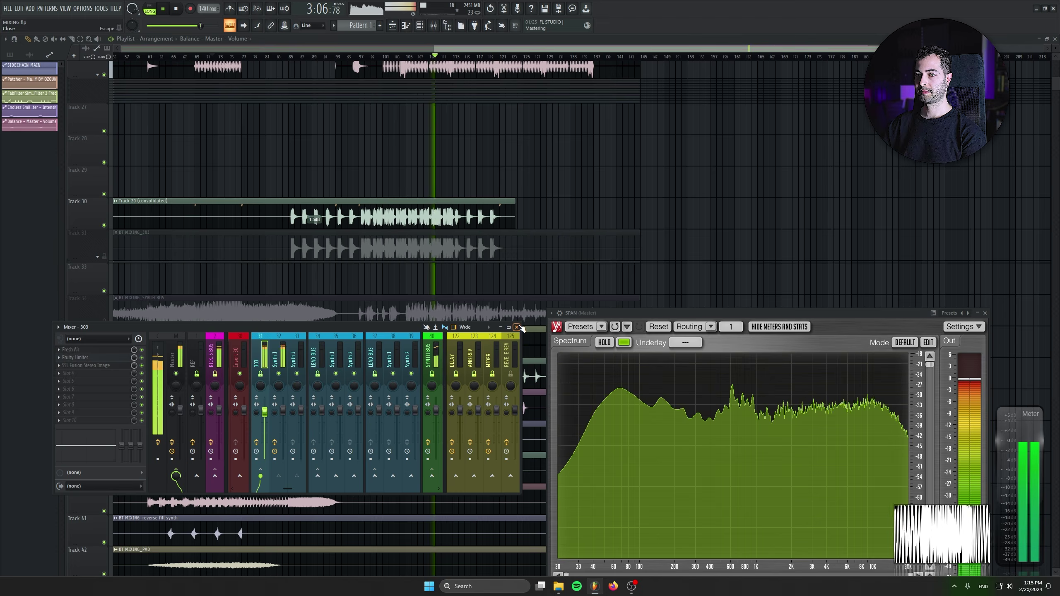
left_click(517, 328)
Check the VOX clip's channel settings and its target mixer track during playback, and stop the song
left_click_drag(430, 260, 535, 138)
scroll(406, 267, "down", 2)
scroll(424, 273, "down", 2)
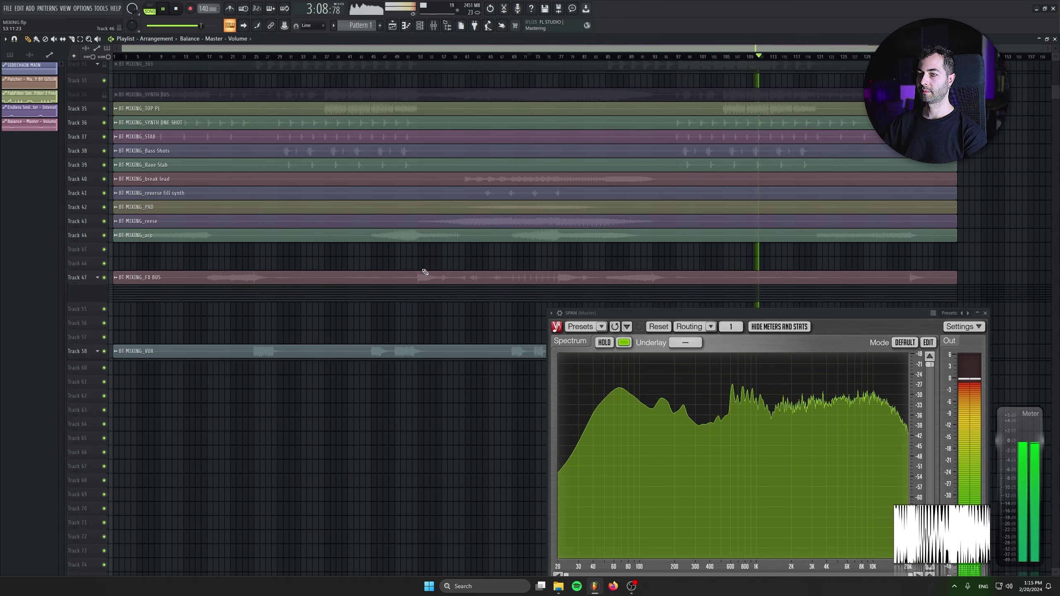
scroll(427, 253, "down", 1)
scroll(427, 252, "up", 2)
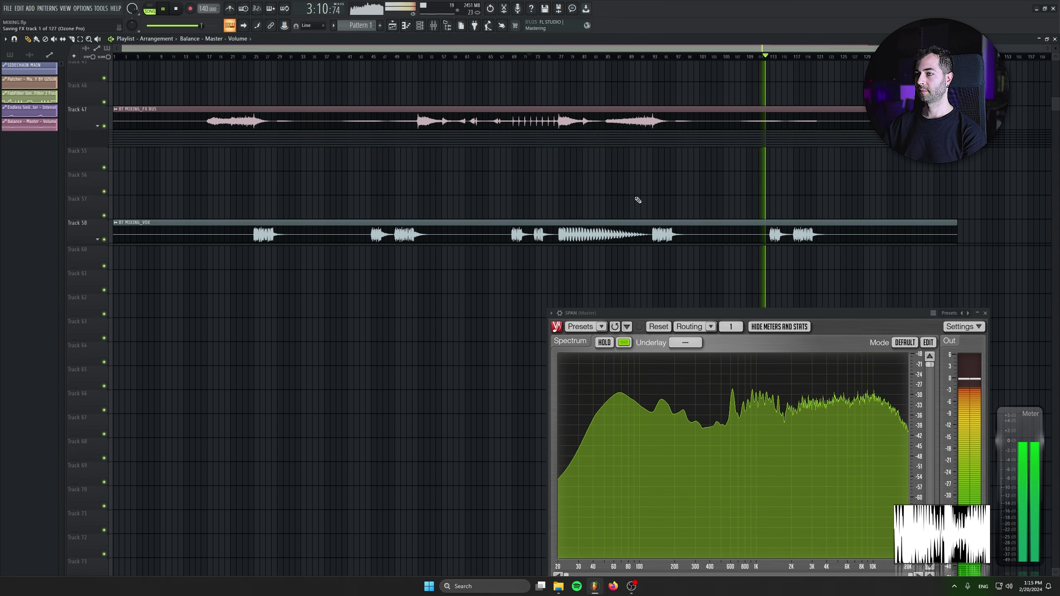
double_click(609, 233)
left_click(301, 133)
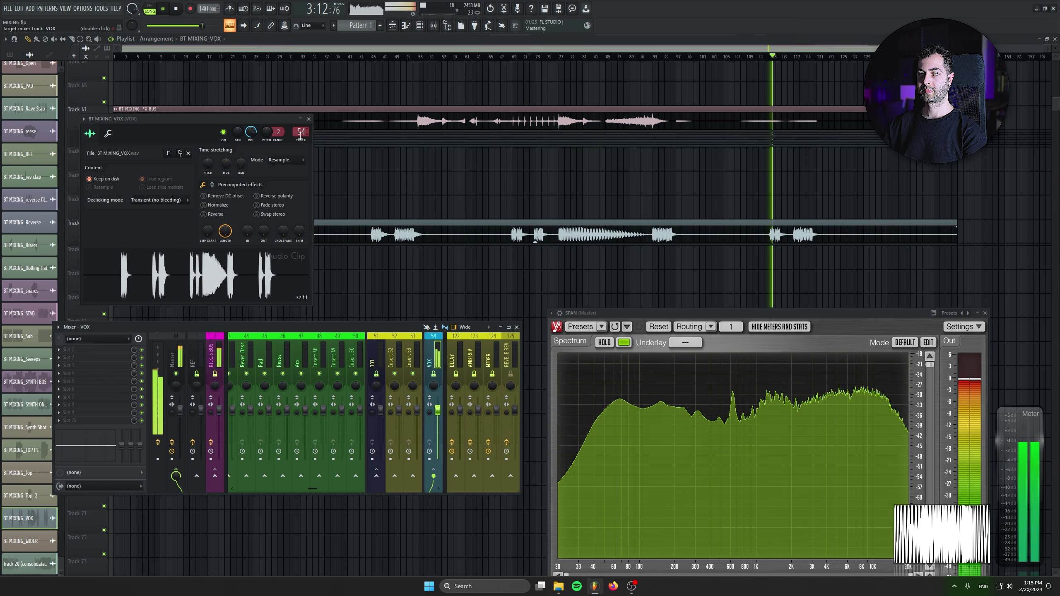
left_click(516, 327)
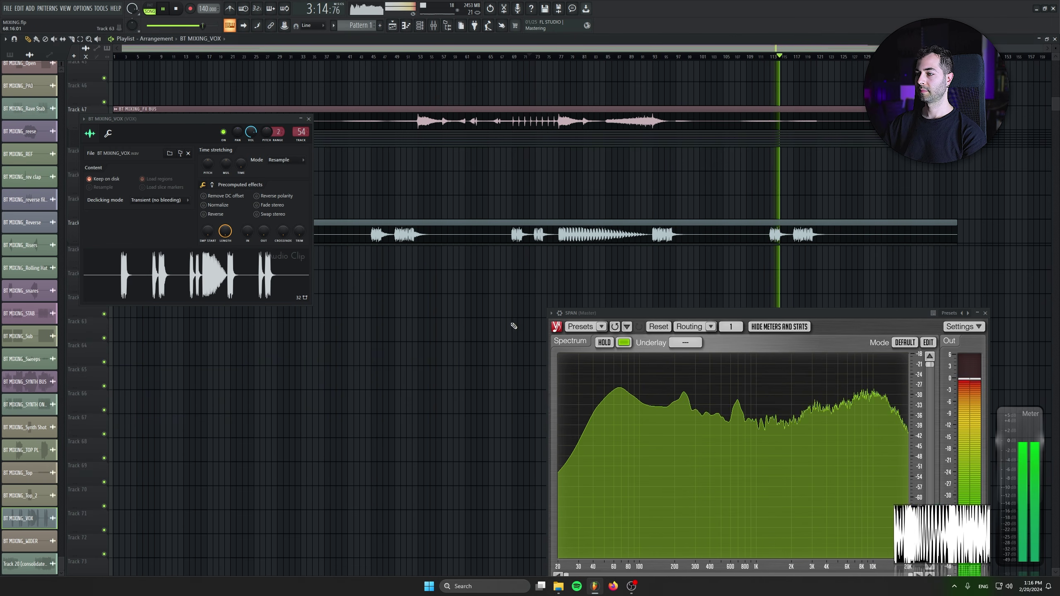
left_click(309, 119)
scroll(426, 379, "up", 5)
scroll(417, 363, "down", 1)
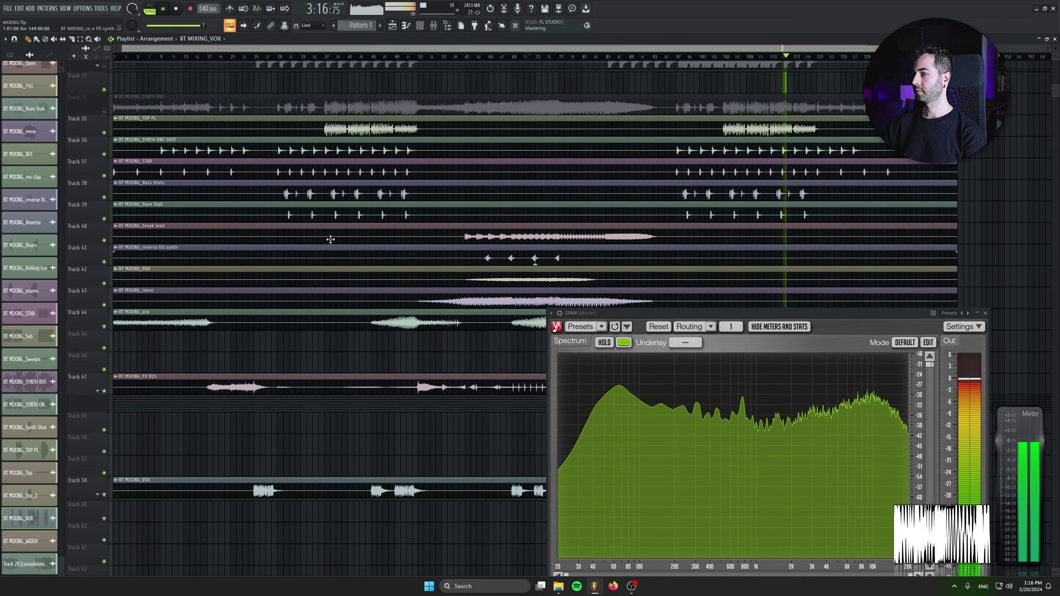
scroll(329, 239, "up", 3)
left_click(175, 8)
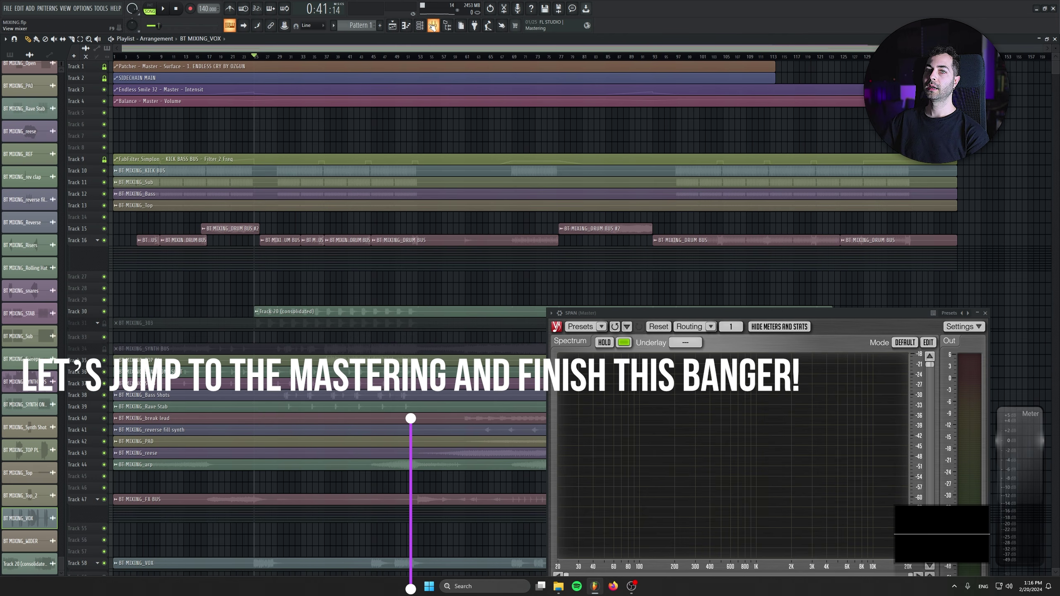
Move Fruity Balance up one Master slot and add an enlarged Fruity Limiter after it, in compressor mode with the GLUE COMP FL preset
left_click(433, 26)
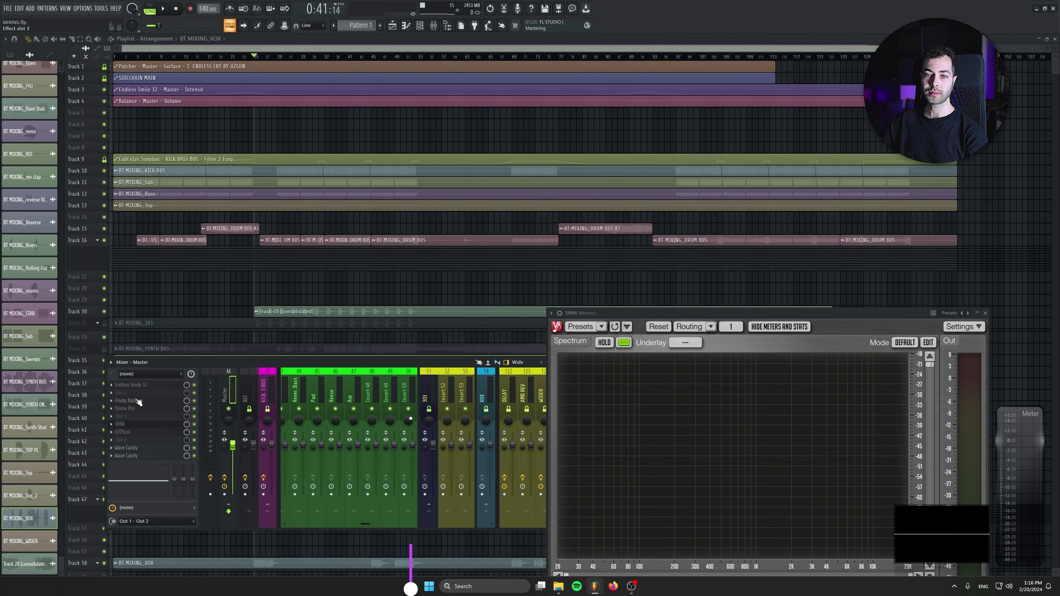
left_click_drag(139, 402, 140, 397)
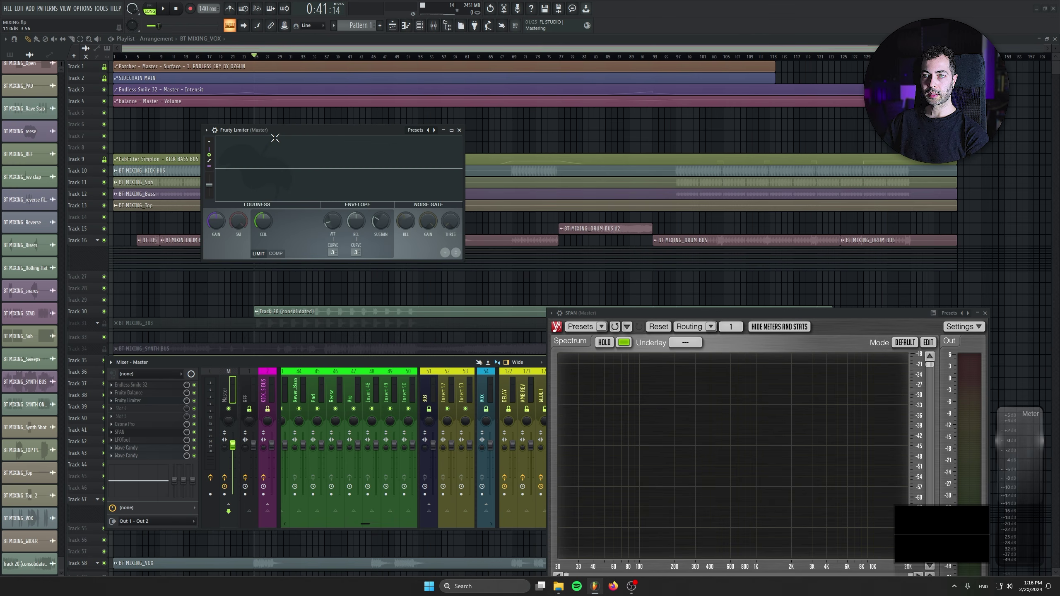
left_click_drag(272, 133, 267, 161)
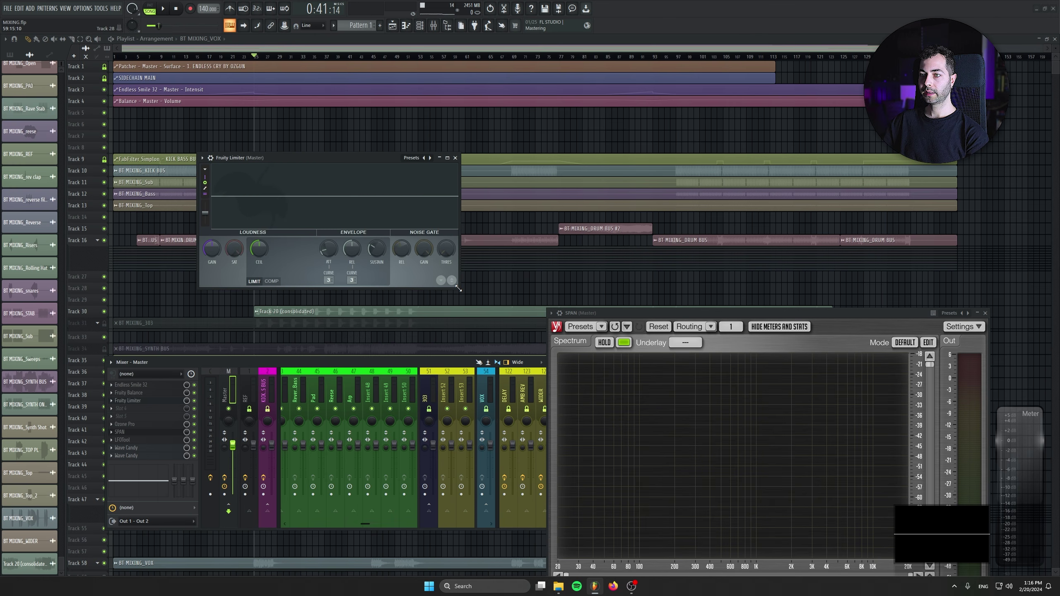
left_click_drag(459, 288, 672, 430)
left_click(272, 424)
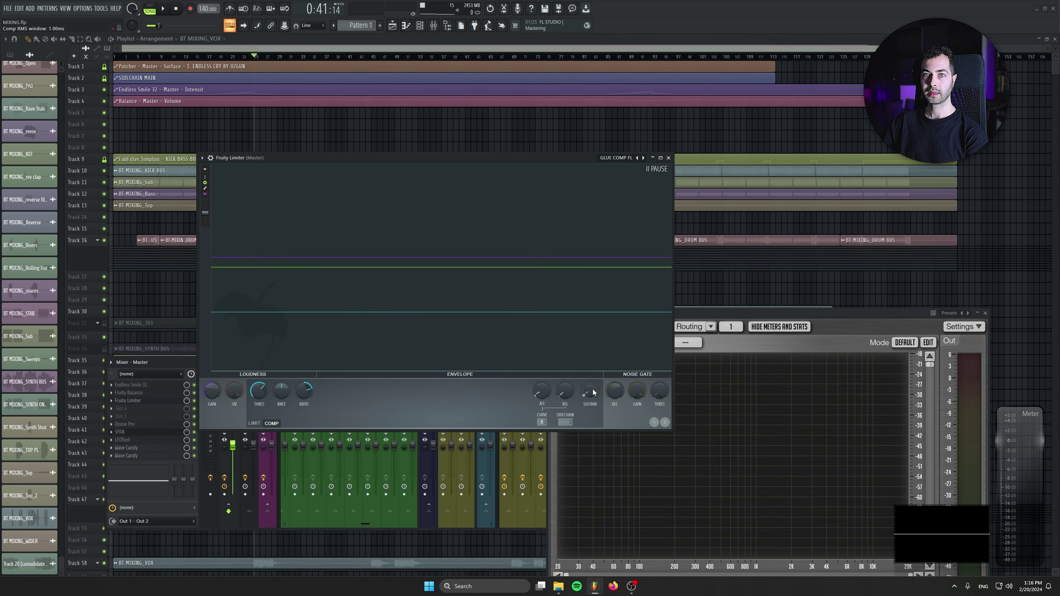
left_click_drag(366, 152, 349, 147)
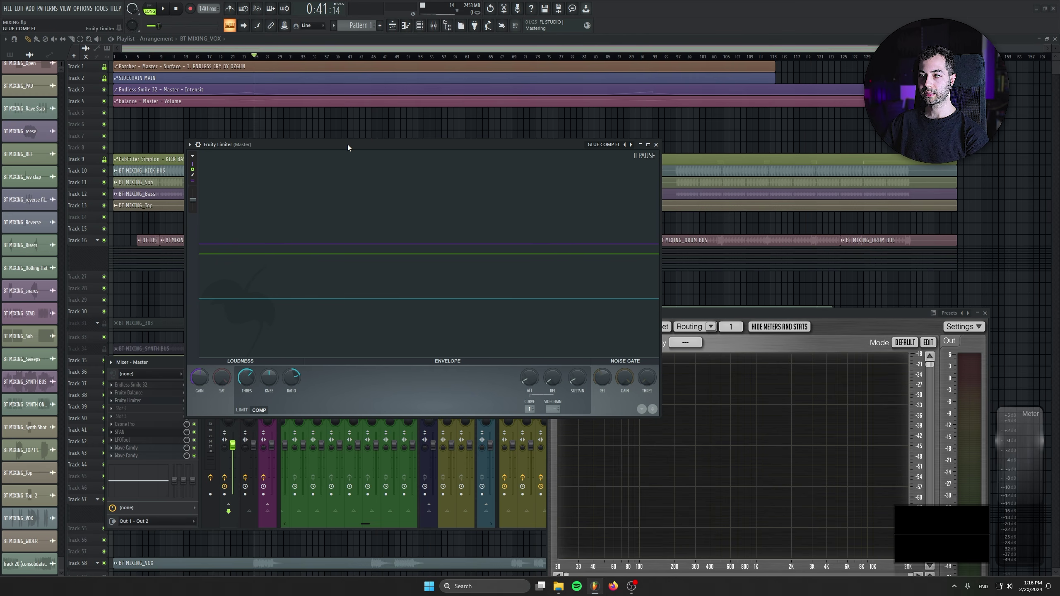
Set the compressor threshold to 0 dB and play from bar 45 with the Fruity Limiter's level display running
left_click_drag(247, 378, 246, 330)
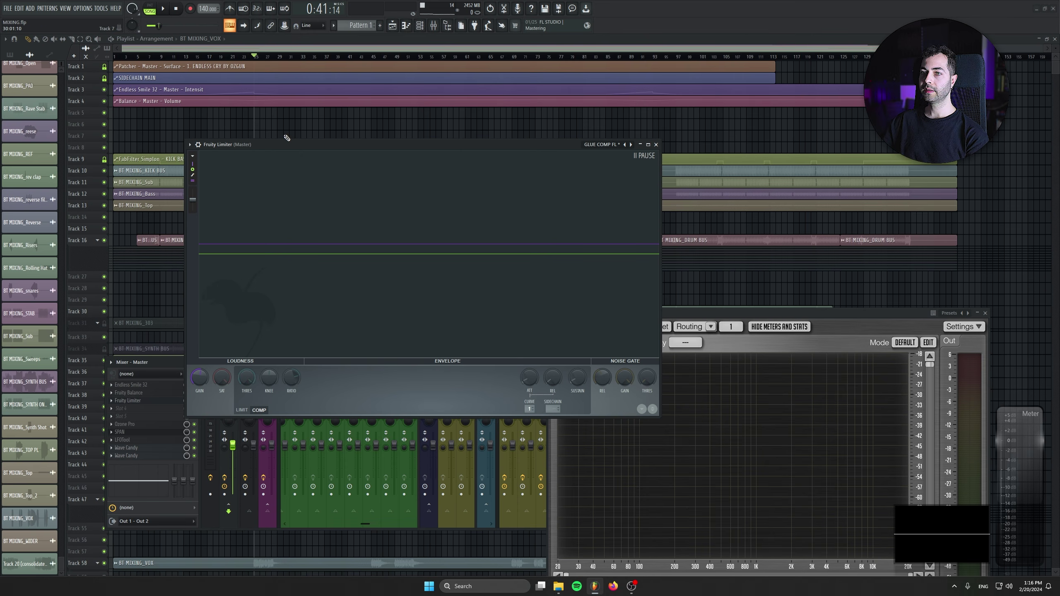
left_click_drag(287, 138, 289, 311)
scroll(345, 55, "up", 3)
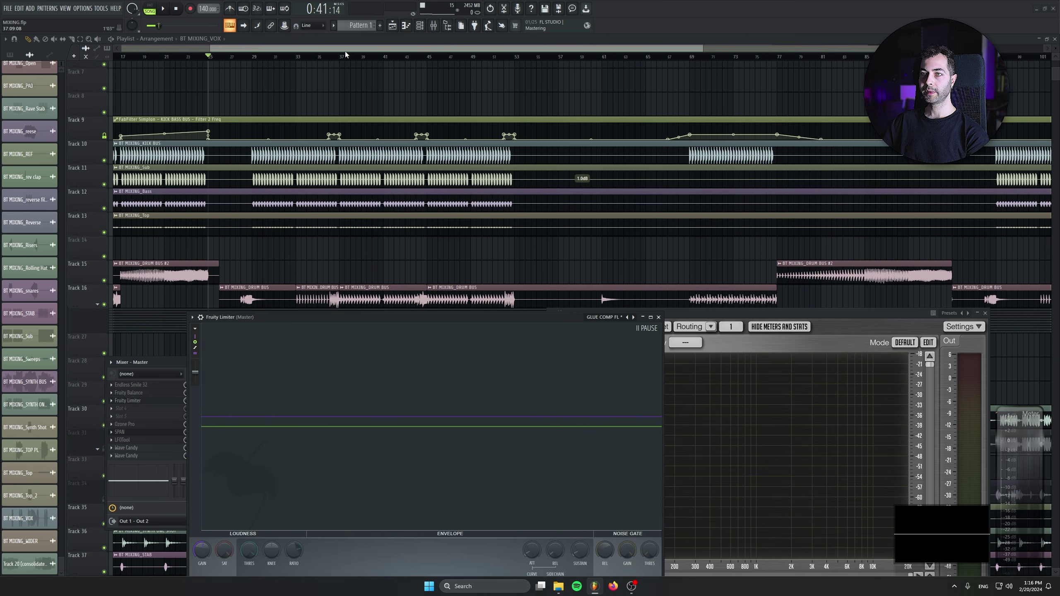
left_click_drag(340, 57, 428, 57)
key("space")
left_click_drag(357, 318, 324, 208)
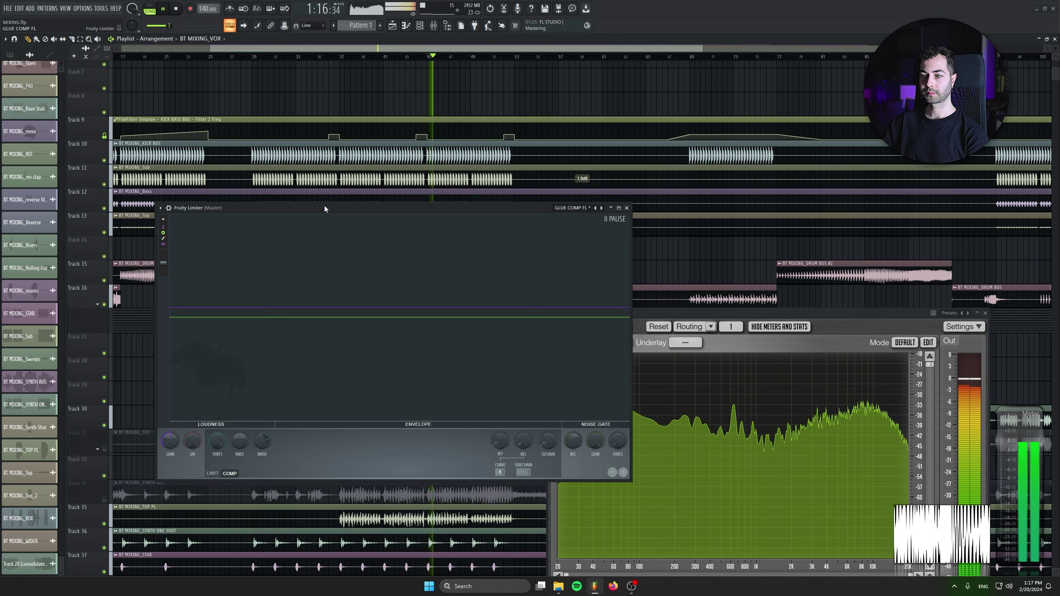
left_click(315, 270)
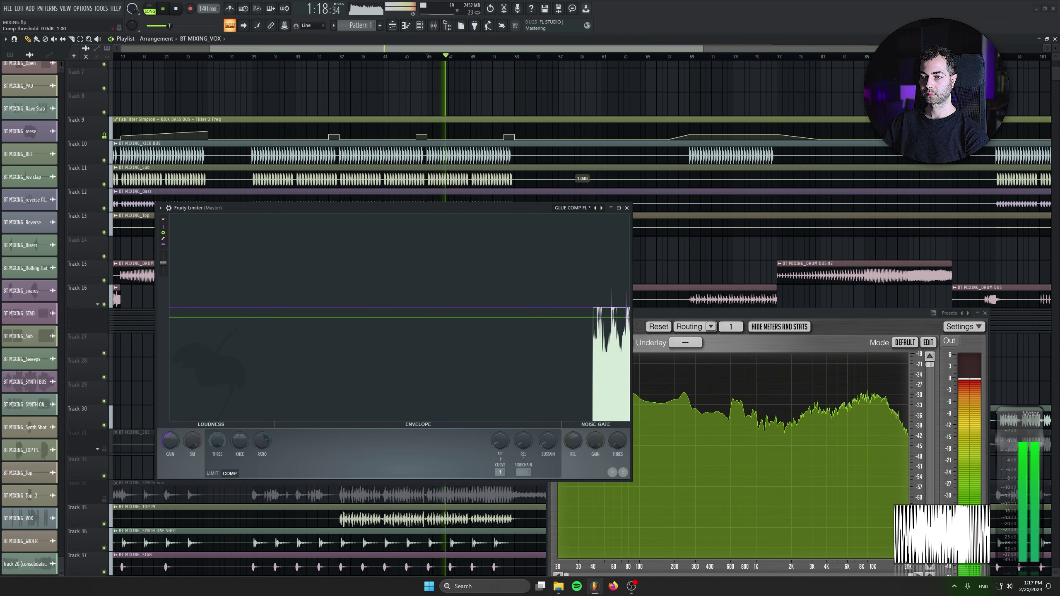
Lower the Fruity Limiter's compressor threshold to about -5 dB while the track plays
left_click_drag(217, 441, 217, 448)
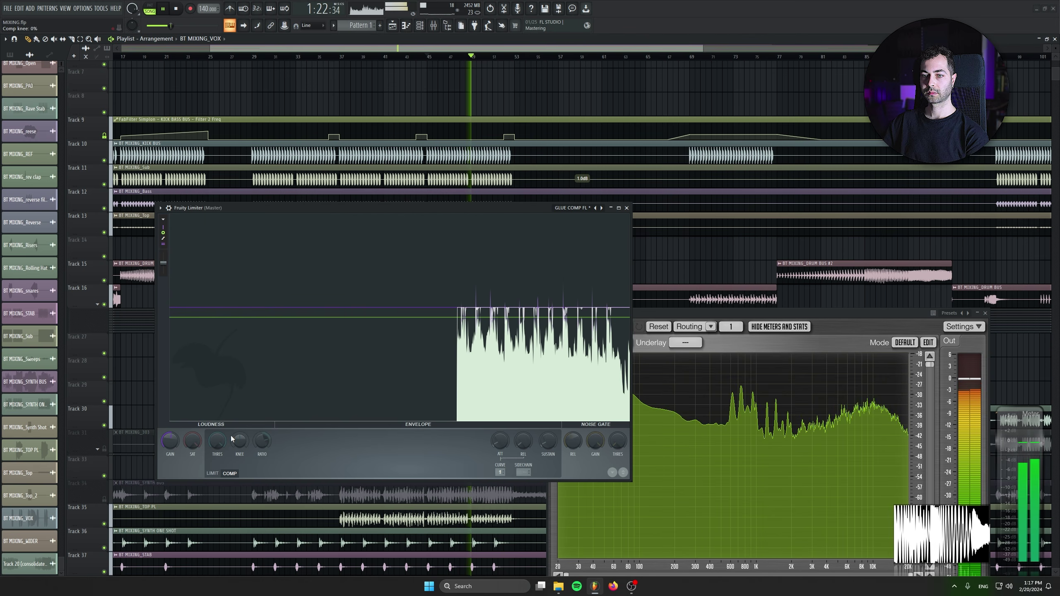
left_click_drag(217, 441, 217, 452)
left_click_drag(317, 211, 264, 107)
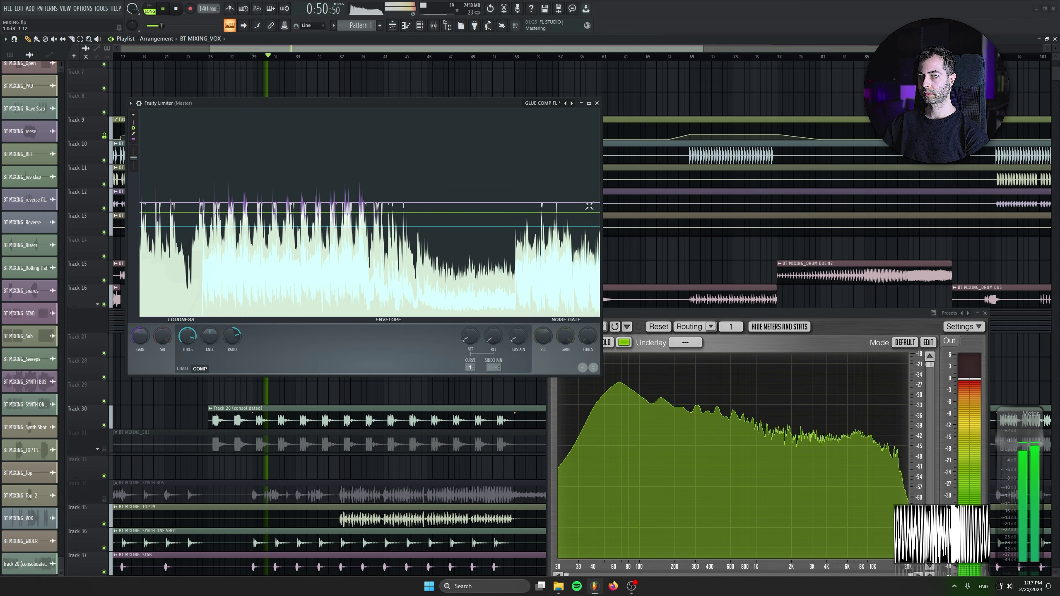
left_click_drag(528, 213, 558, 287)
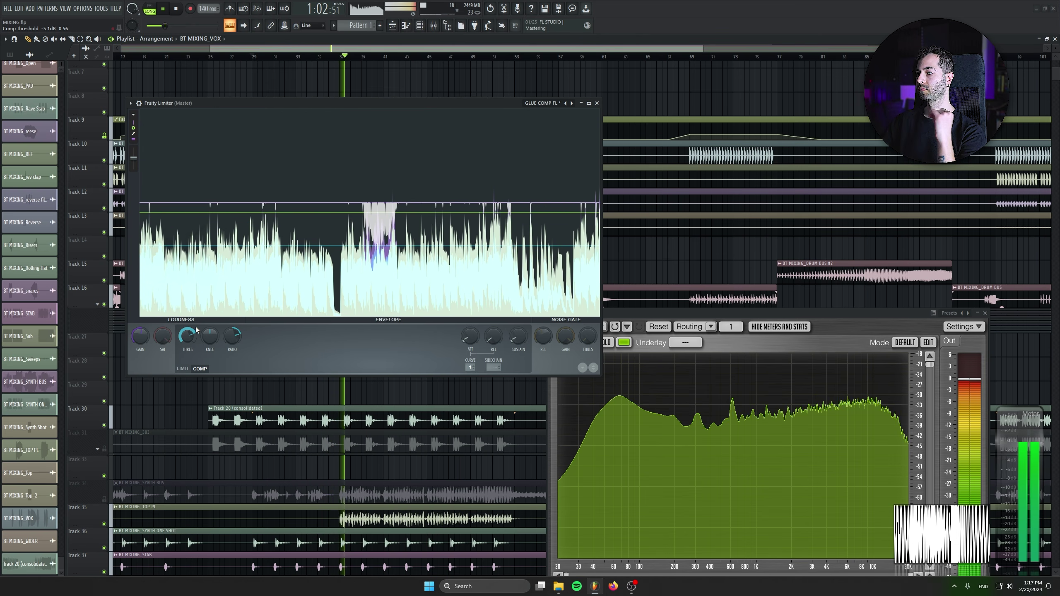
Bypass Ozone Pro on the Master and place the LFOTool window beside the Fruity Limiter to watch the waveform
key("F9")
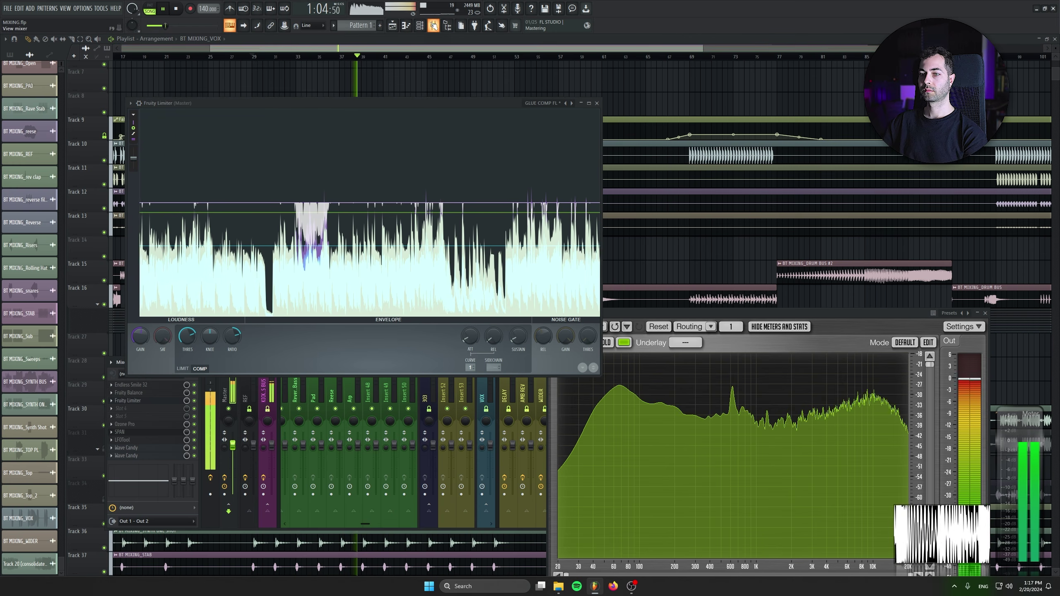
left_click(131, 425)
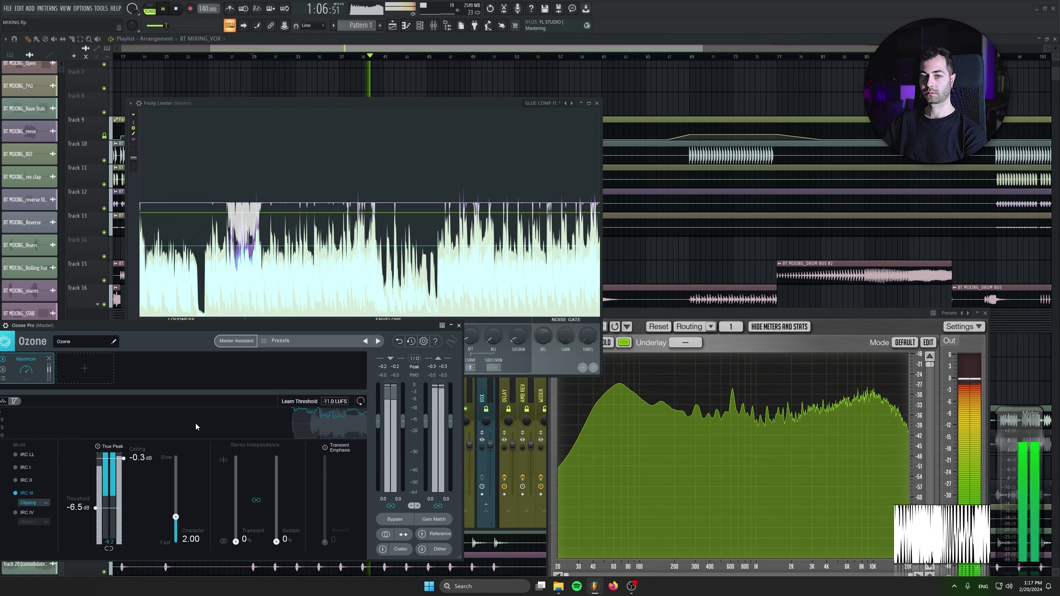
key("Escape")
left_click(195, 425)
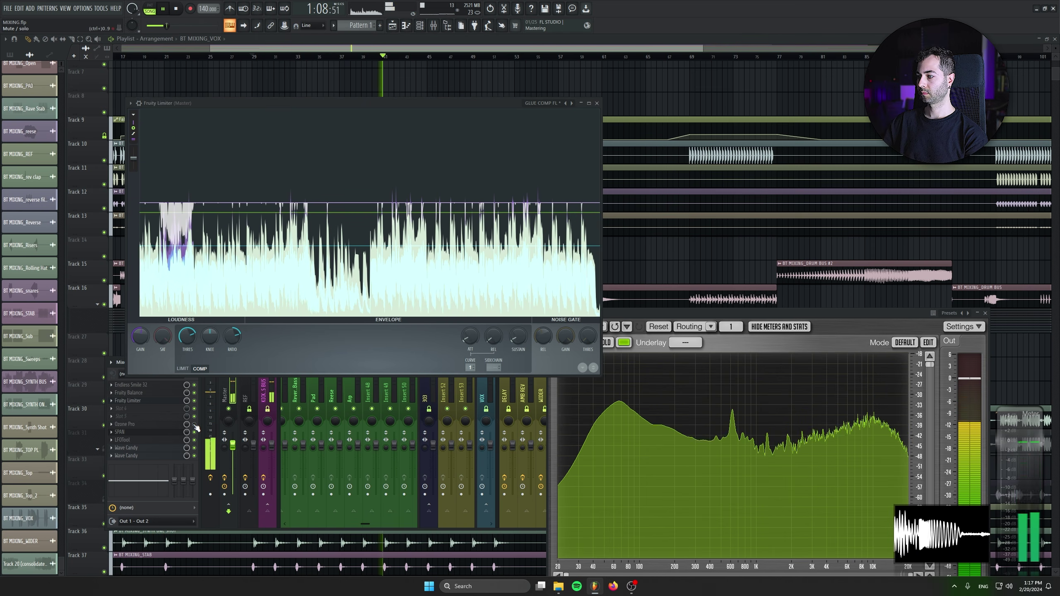
left_click(123, 440)
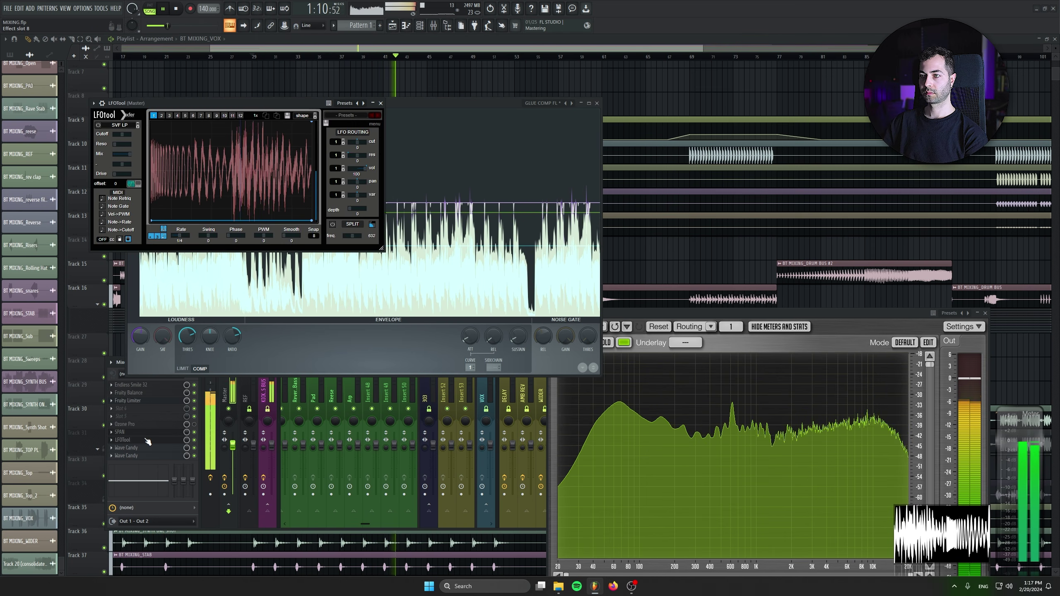
left_click_drag(240, 99, 808, 73)
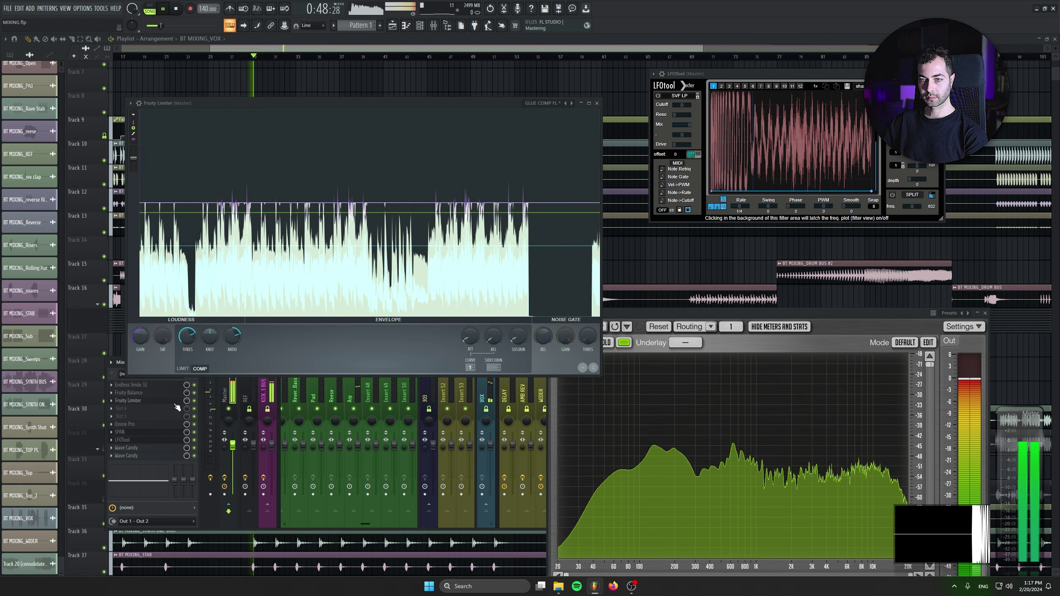
Set the Fruity Limiter's gain to 2.0 dB, comparing in playback, and save the project
left_click(142, 342, "alt")
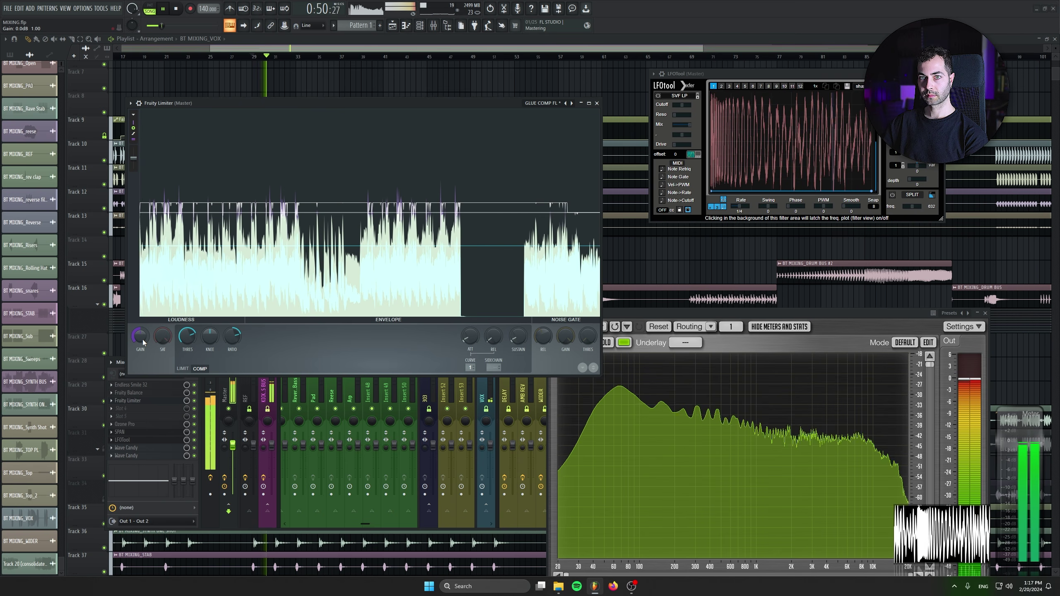
left_click_drag(142, 343, 142, 322)
key("space")
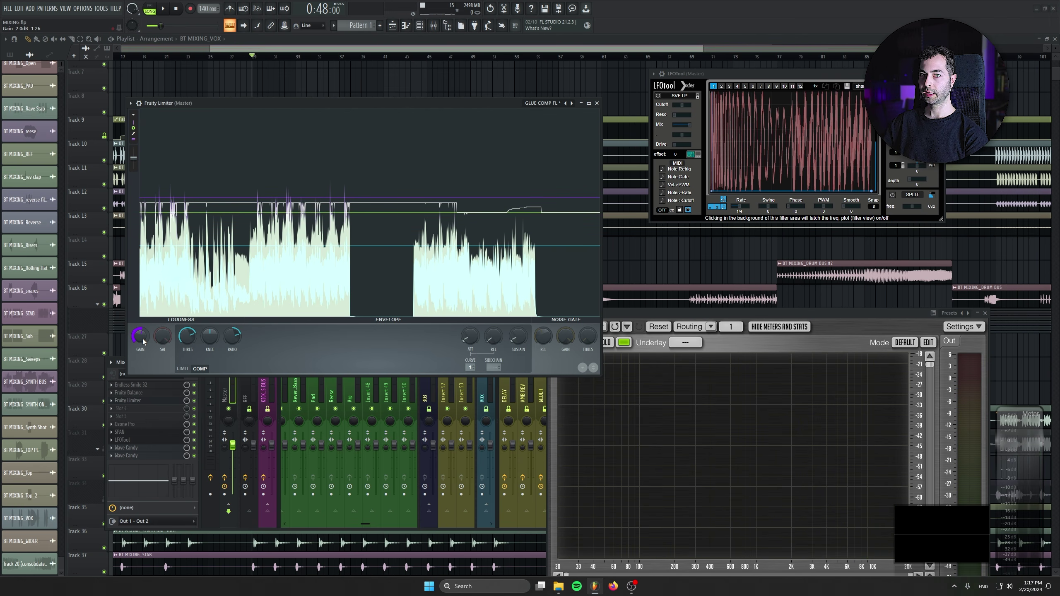
key("space")
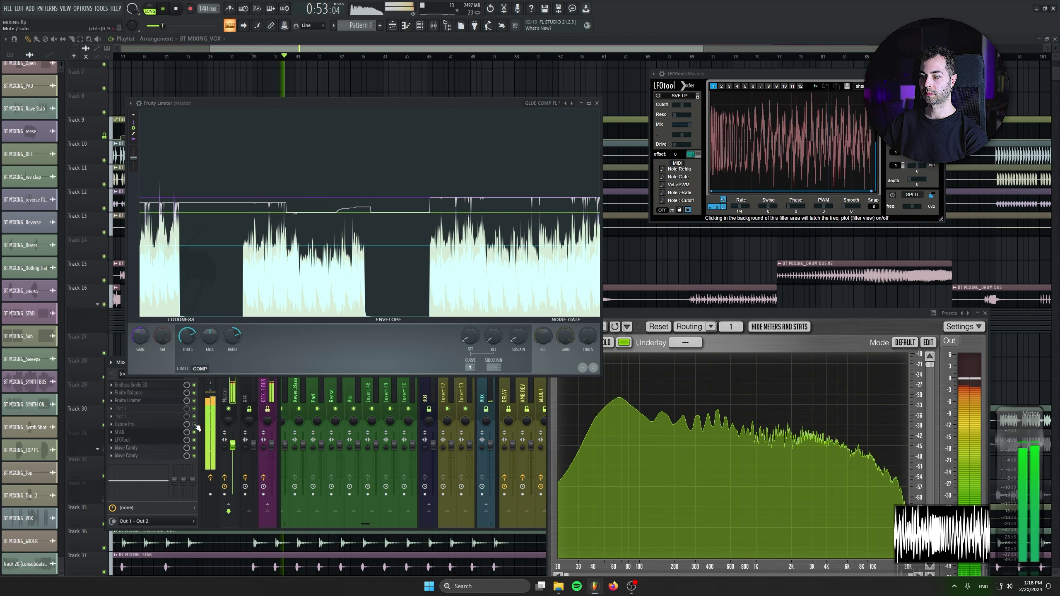
key("space")
key("ctrl+s")
Add TRS Master EQ-432 after the Fruity Limiter on the Master and load its Open Up preset
left_click(125, 409)
left_click(319, 176)
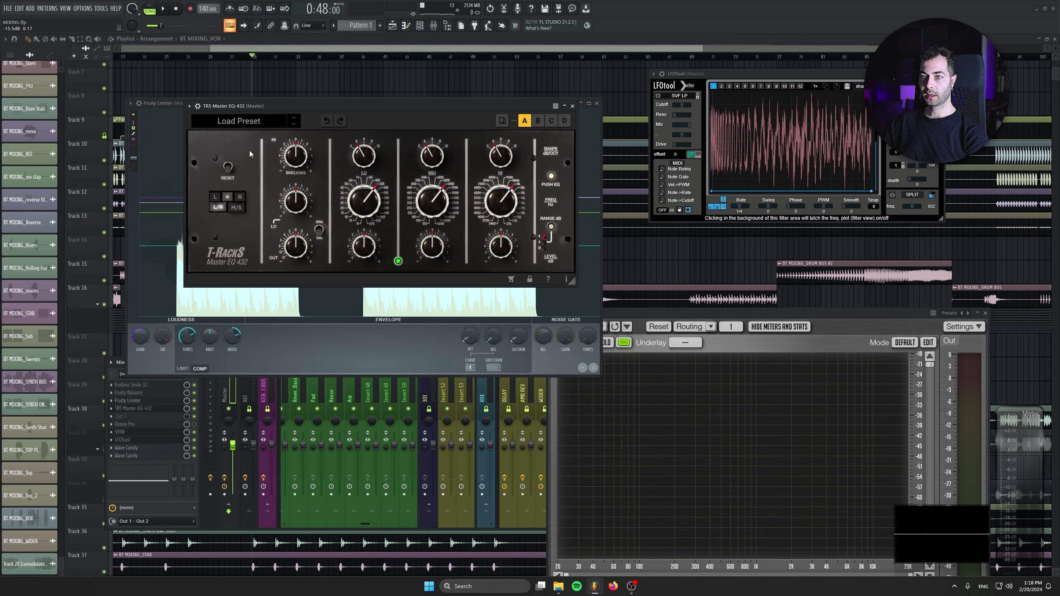
left_click(243, 121)
left_click(210, 190)
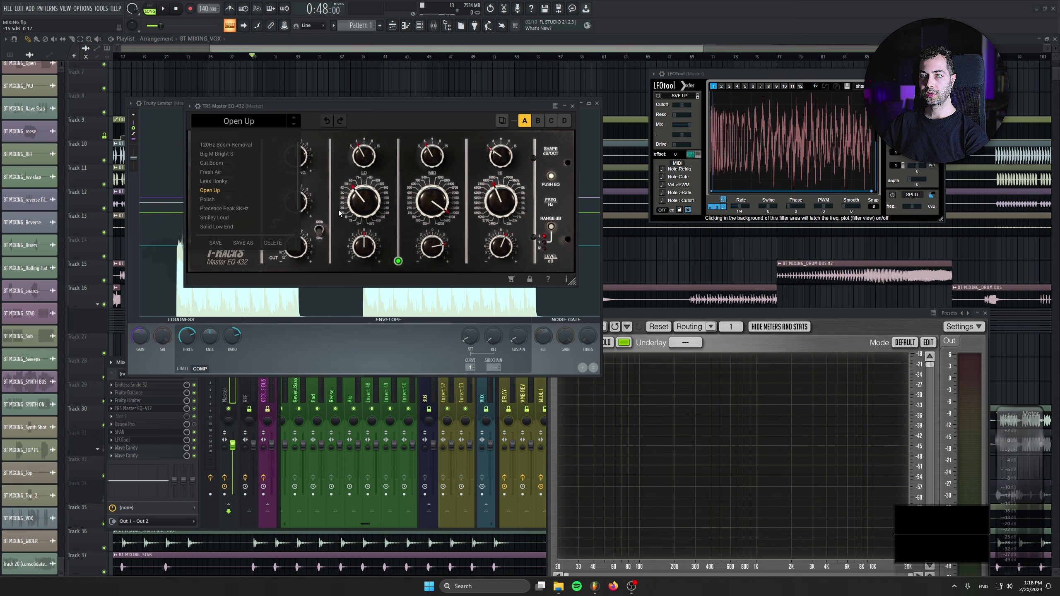
left_click(376, 111)
left_click_drag(345, 112, 313, 139)
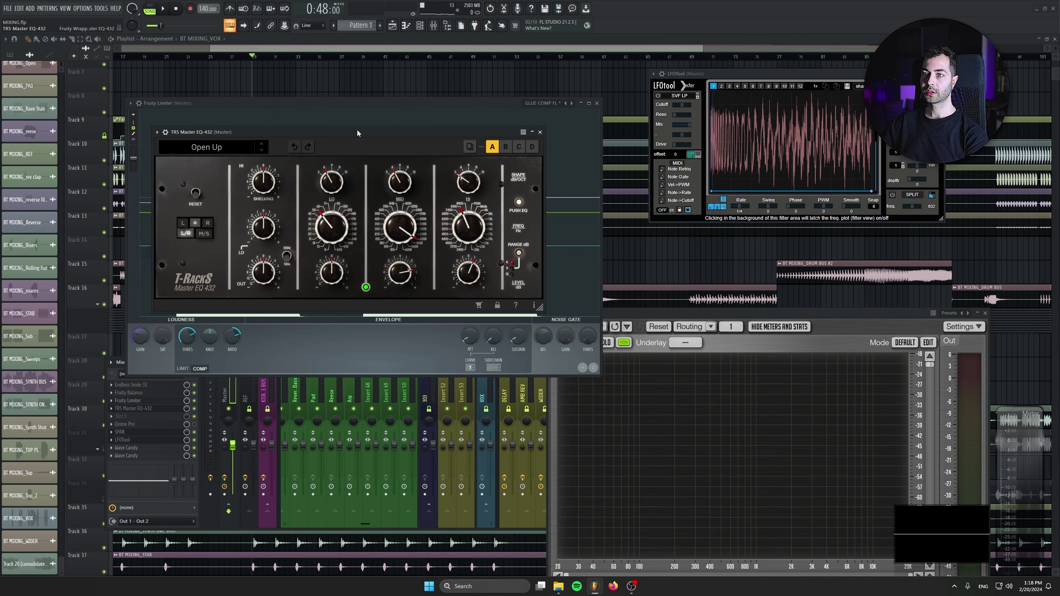
Place the TRS Master EQ-432 and SPAN windows side by side so the EQ and the full analyser are both visible
left_click_drag(357, 133, 335, 144)
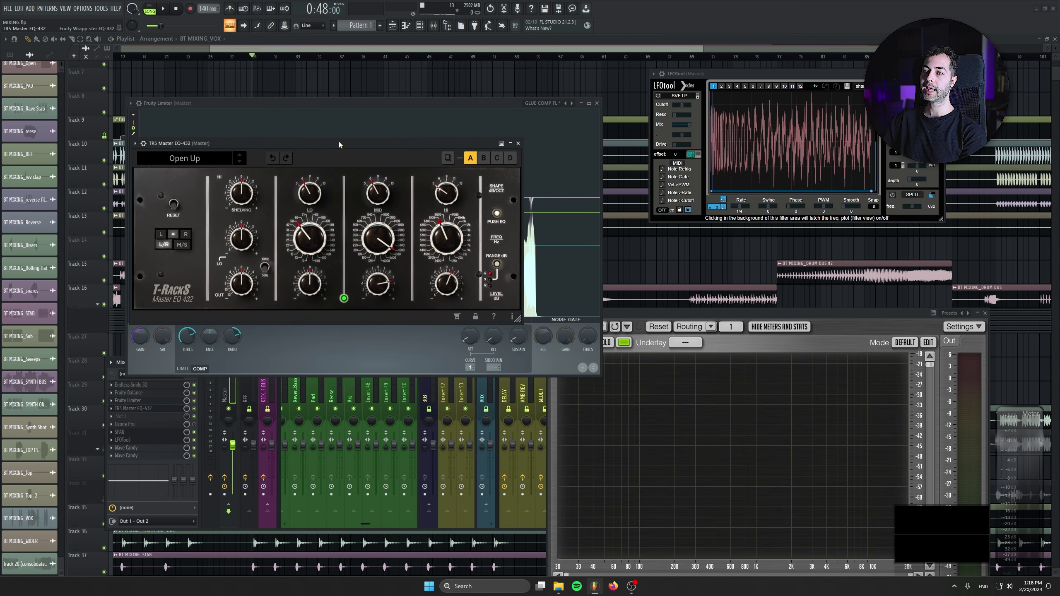
left_click_drag(793, 314, 755, 248)
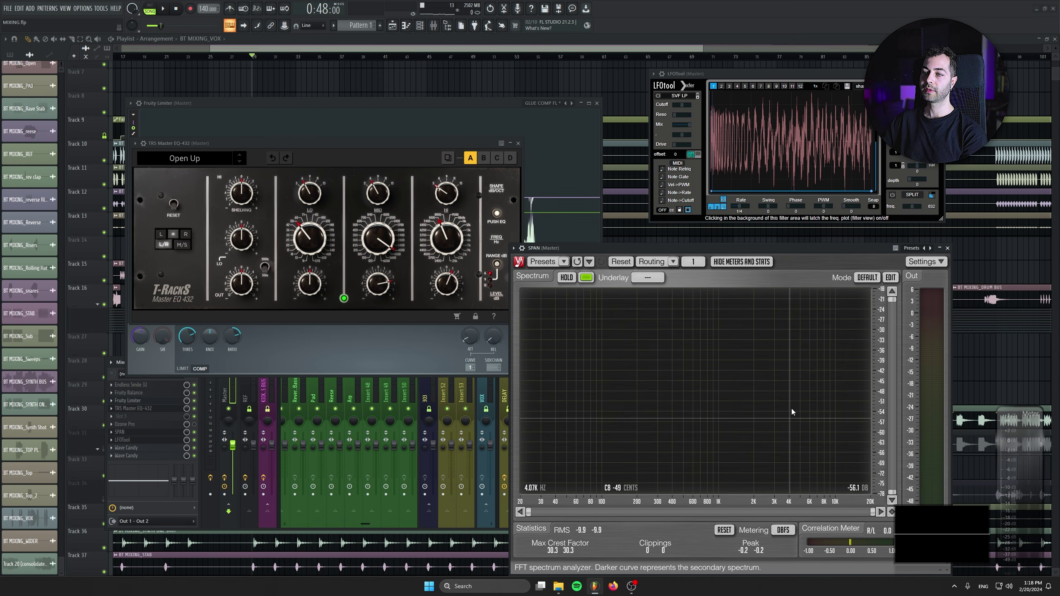
left_click_drag(410, 144, 414, 151)
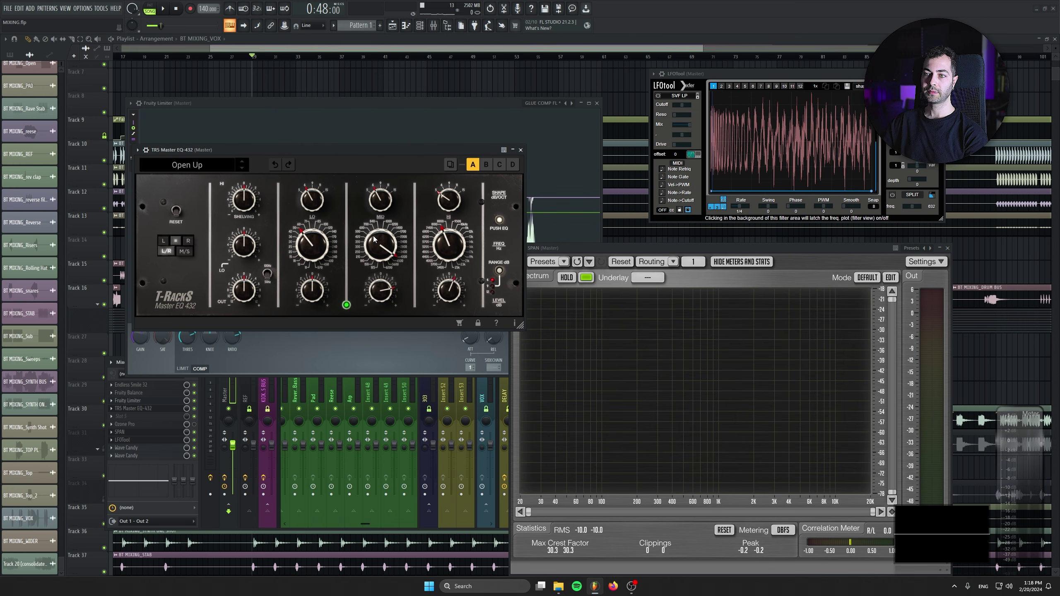
Adjust the mid peak gain of the TRS Master EQ-432 while the drop plays
key("space")
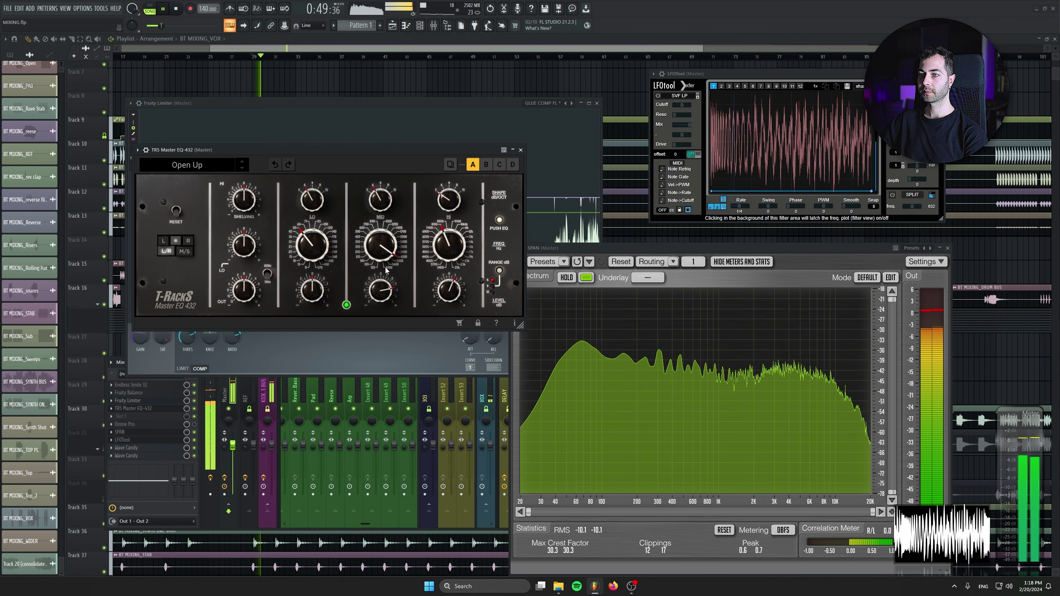
left_click_drag(376, 302, 430, 298)
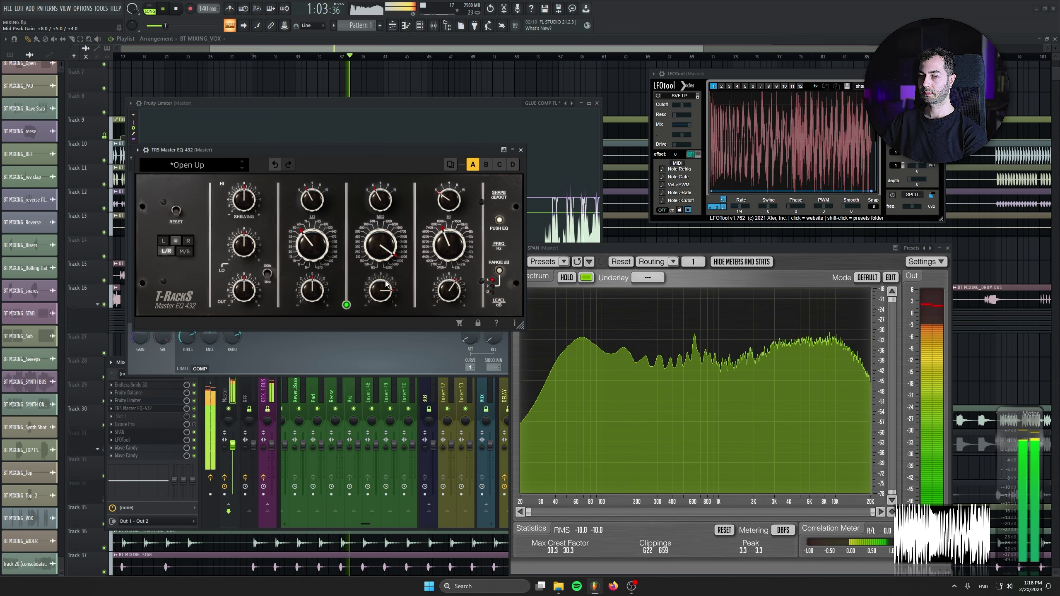
left_click_drag(385, 293, 446, 297)
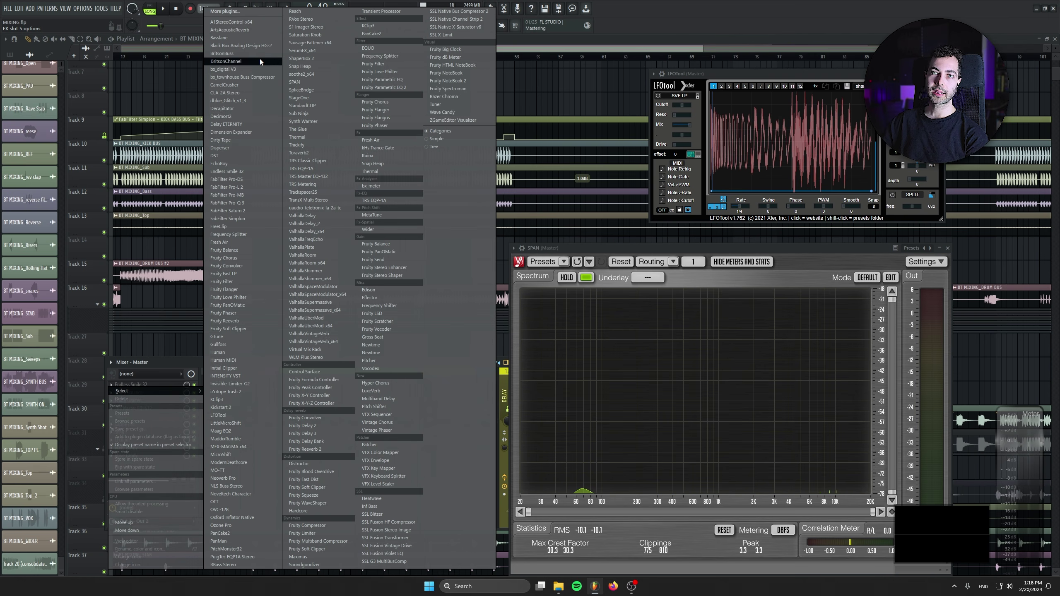
Add BritsonBuss after the EQ on the Master and switch it off and on during playback to compare
left_click(259, 53)
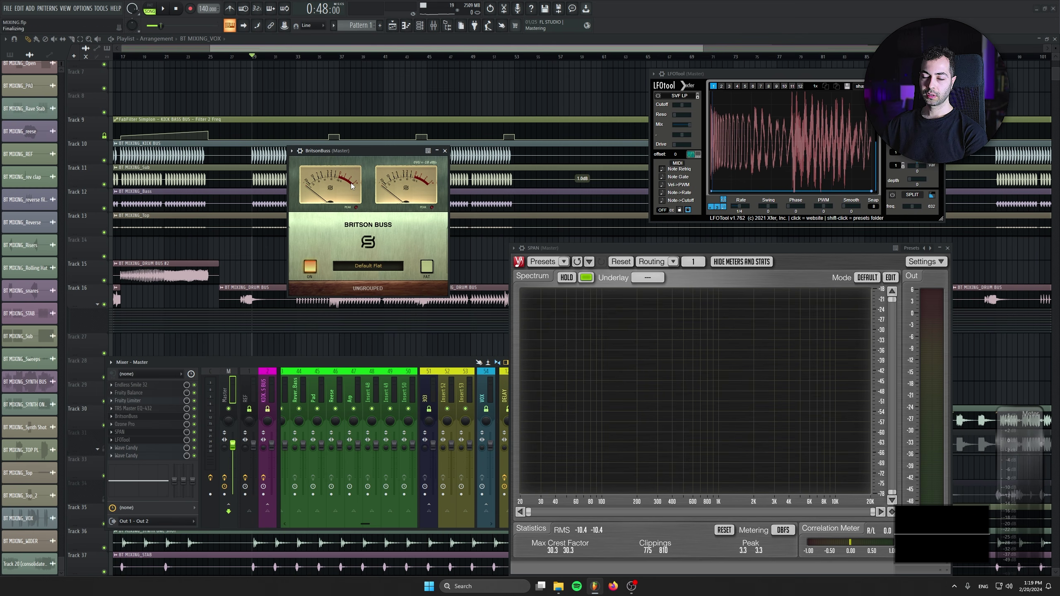
left_click_drag(333, 152, 323, 166)
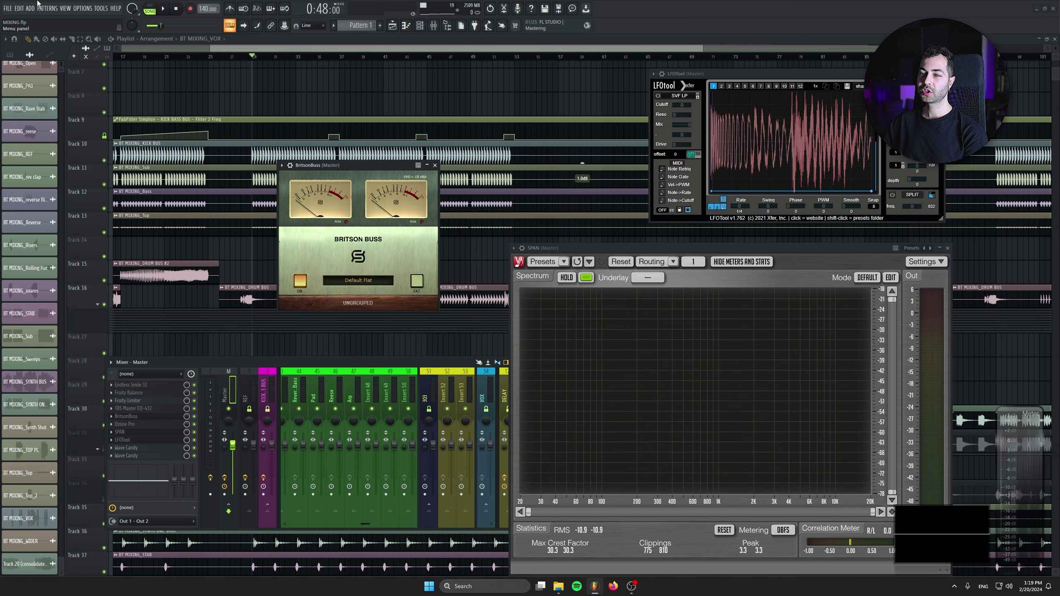
left_click_drag(351, 172, 302, 152)
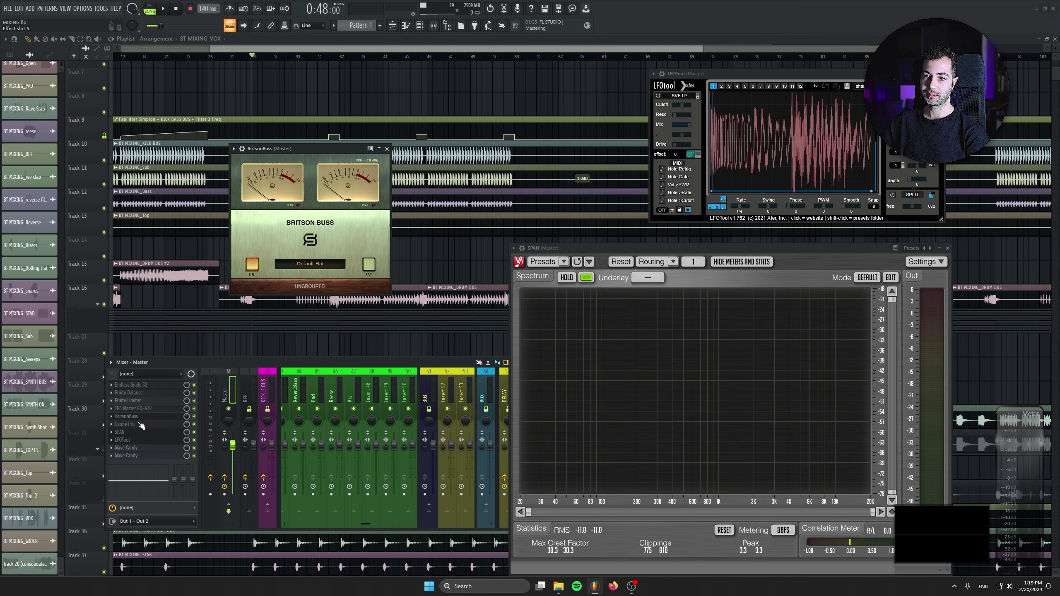
key("space")
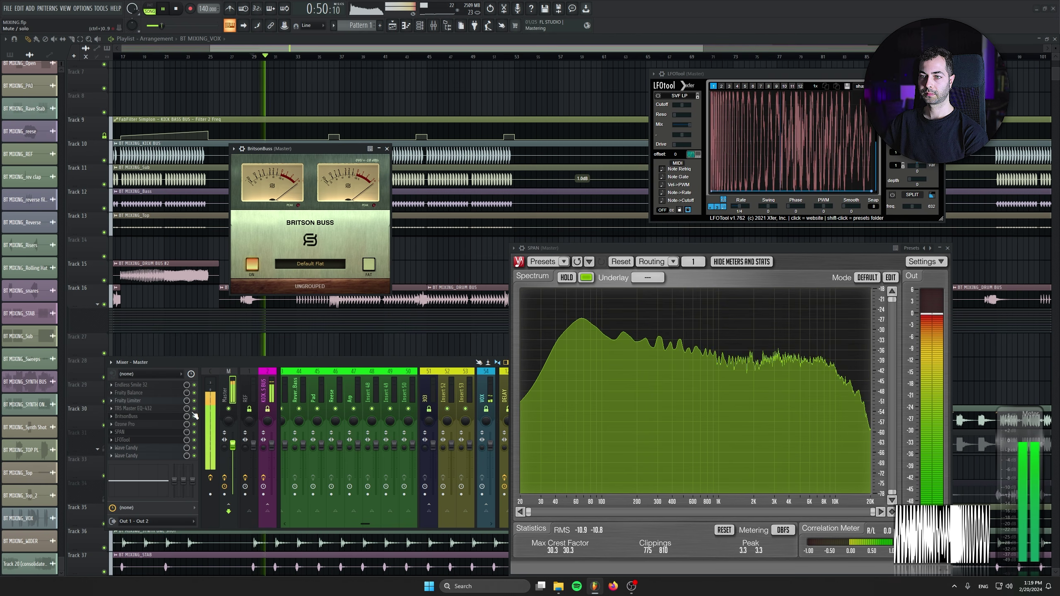
left_click(252, 264)
left_click(251, 265)
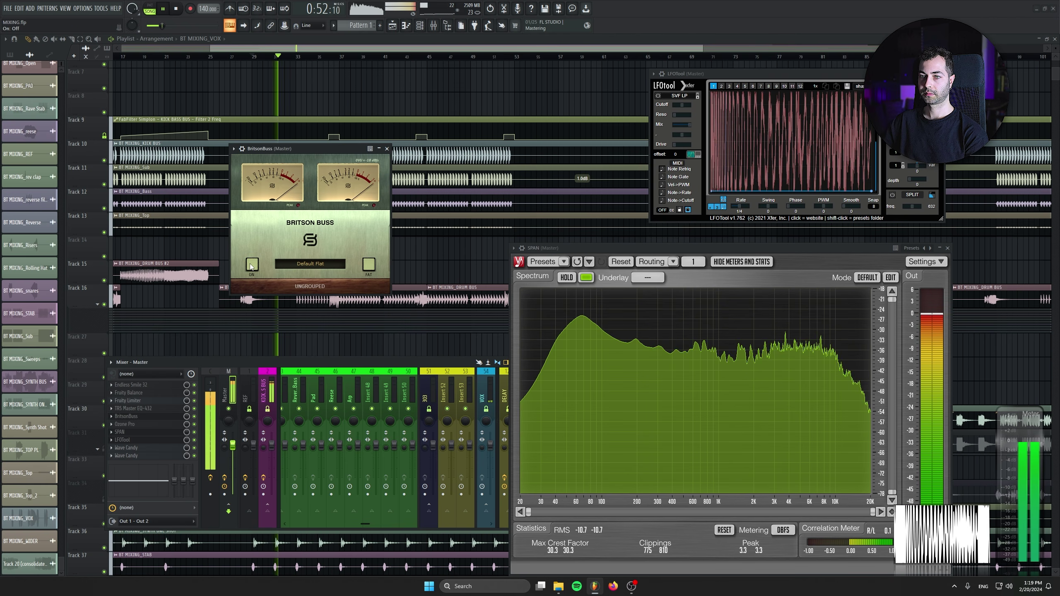
Open Ozone Pro on the Master, place it beside SPAN and check the limited loudness in playback
left_click(140, 425)
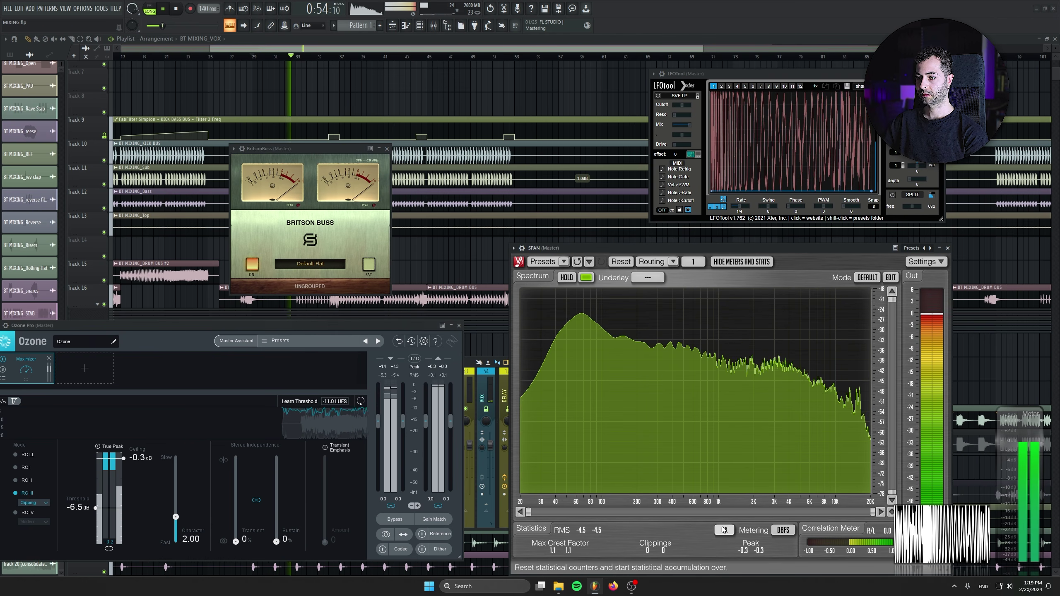
left_click_drag(266, 326, 301, 244)
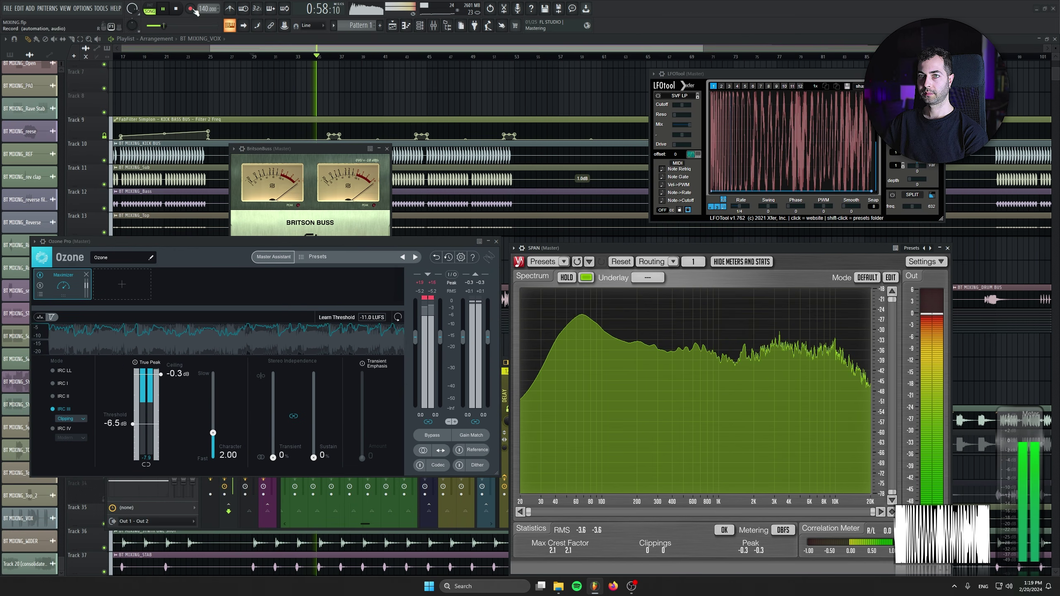
key("space")
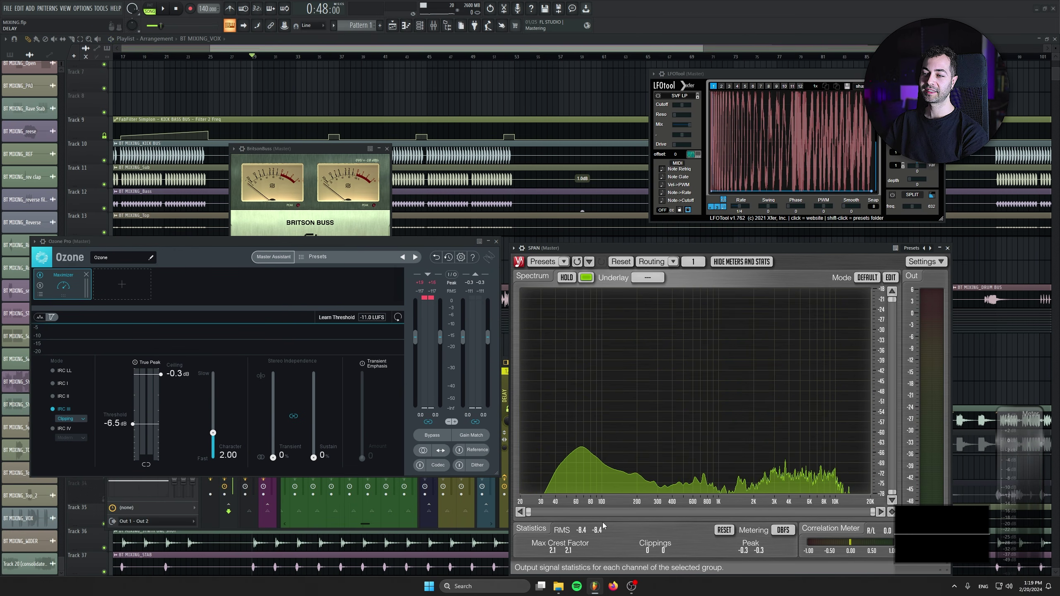
Raise the Ozone Maximizer threshold to -4.5 dB while listening to the drop
left_click_drag(179, 245, 176, 235)
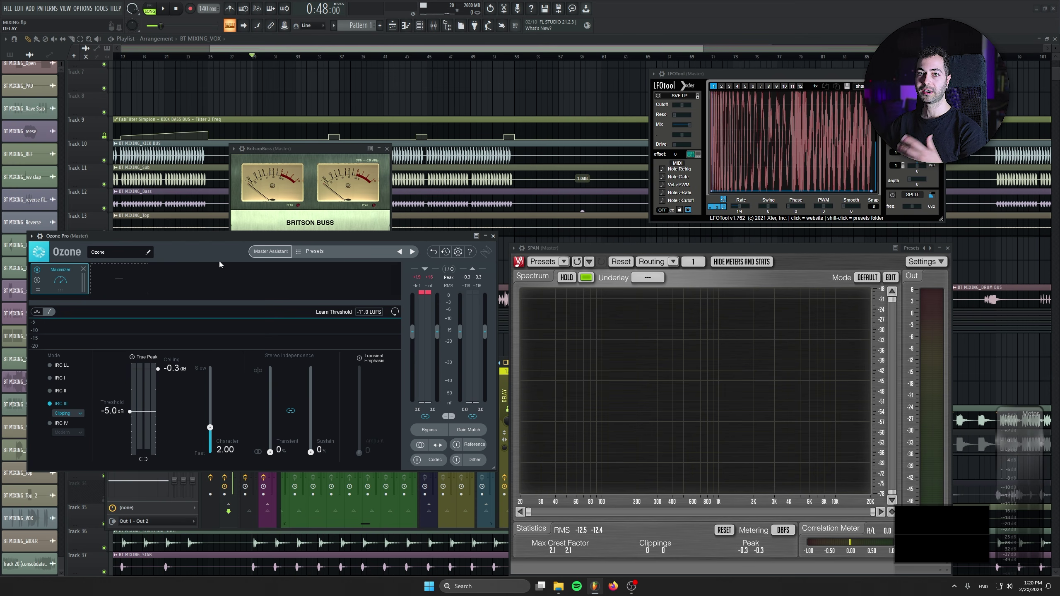
key("space")
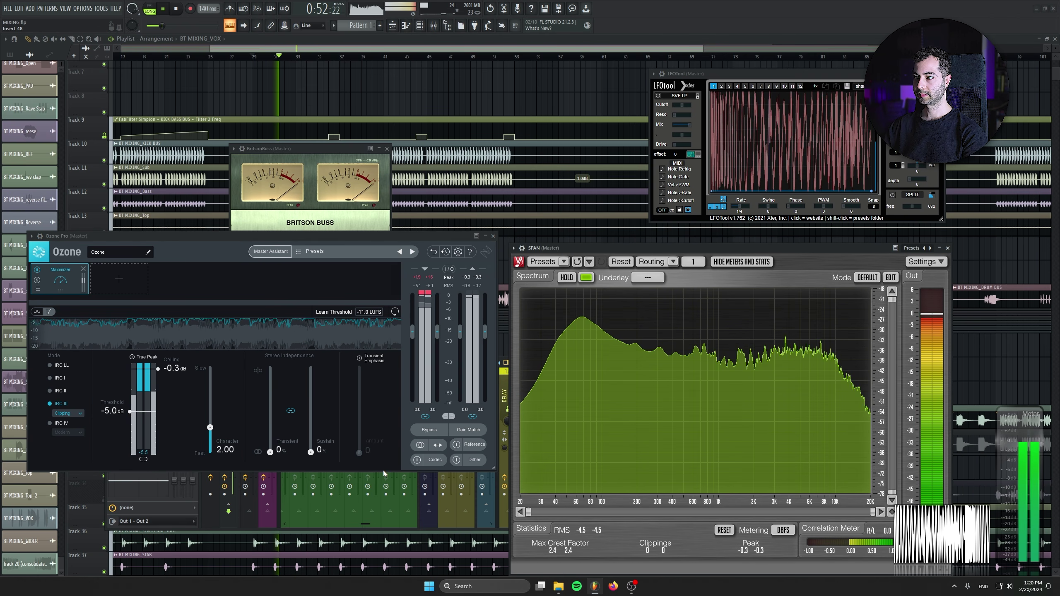
mouse_move(131, 411)
left_mouse_down()
mouse_move(133, 399)
mouse_move(136, 412)
left_mouse_up()
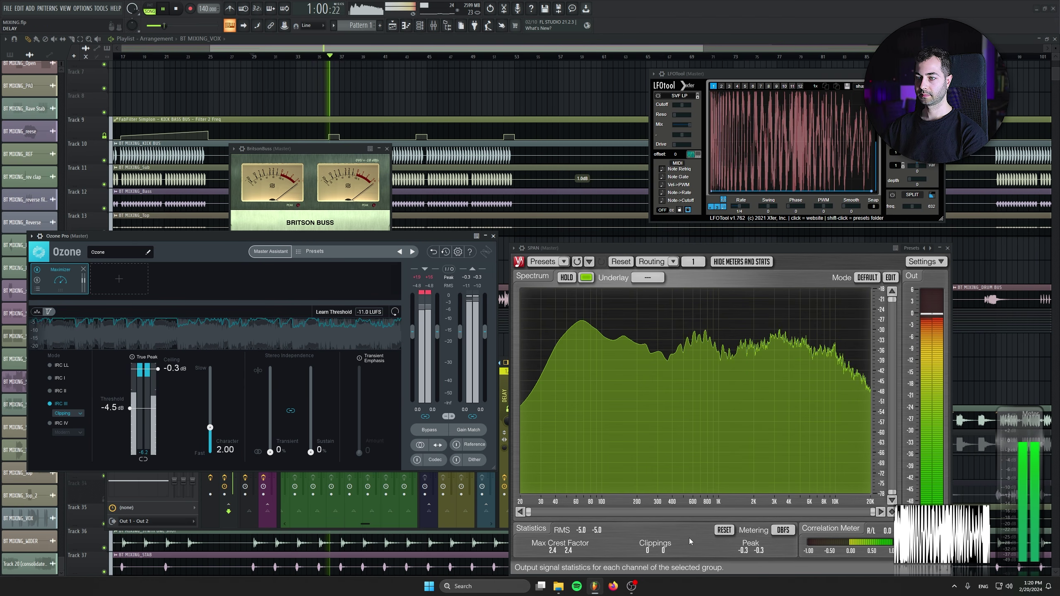
Reset SPAN's statistics and lower Ozone's linked input gain to about -2.3 dB during playback
left_click(725, 534)
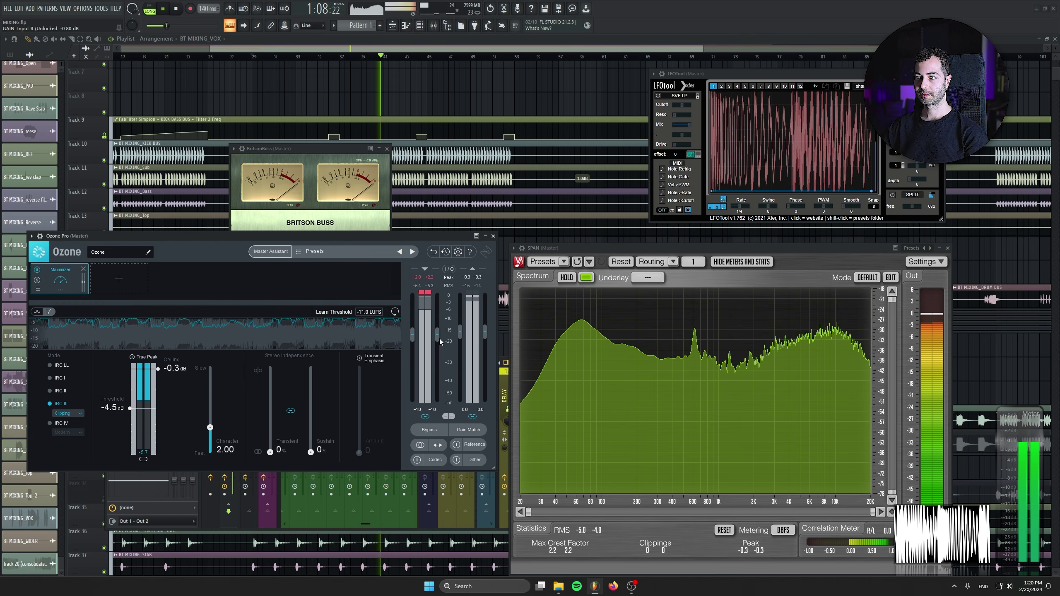
left_click_drag(440, 339, 440, 340)
left_click_drag(437, 335, 438, 337)
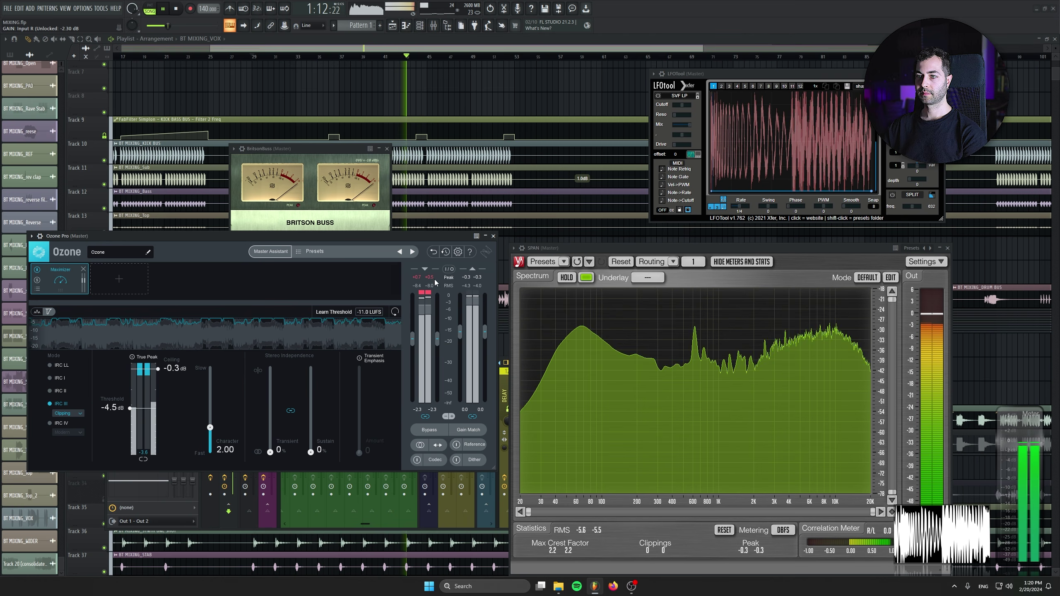
Lower the Ozone Maximizer threshold to -6.5 dB while checking the RMS level, and close Ozone
left_click_drag(129, 411, 129, 417)
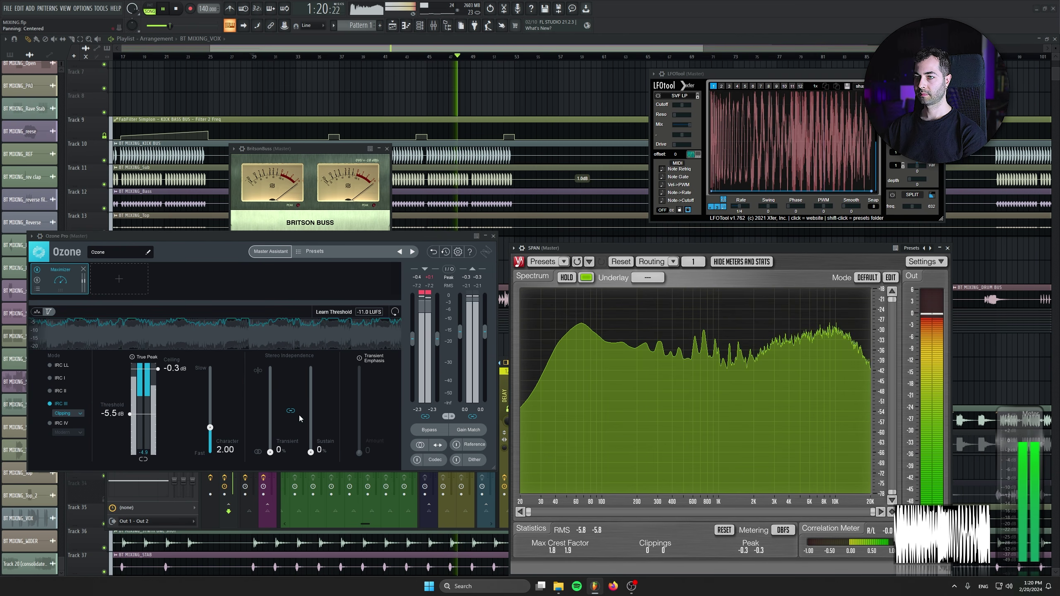
left_click_drag(131, 414, 133, 419)
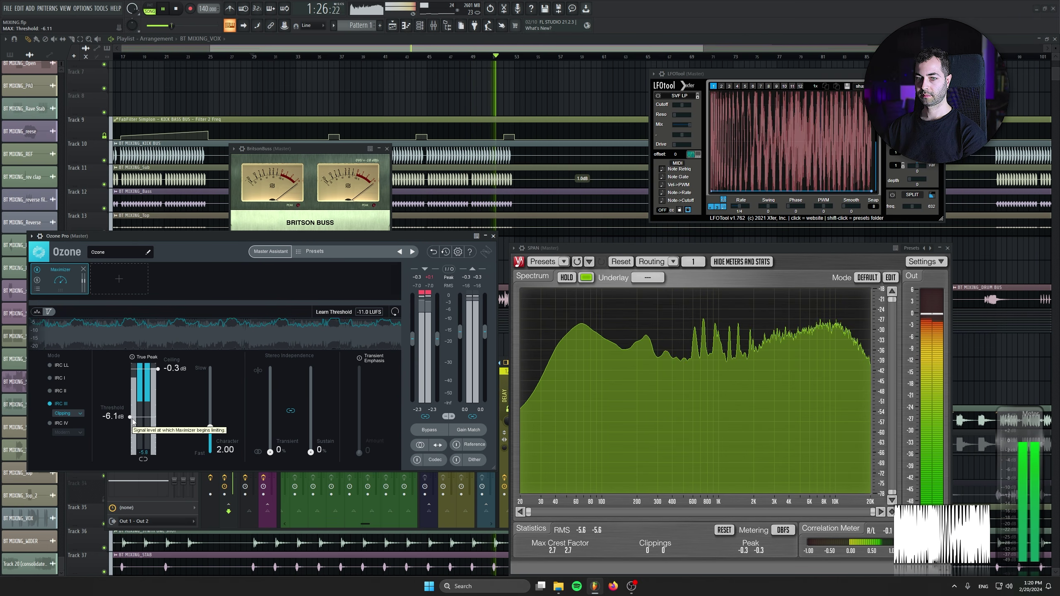
left_click_drag(133, 419, 133, 421)
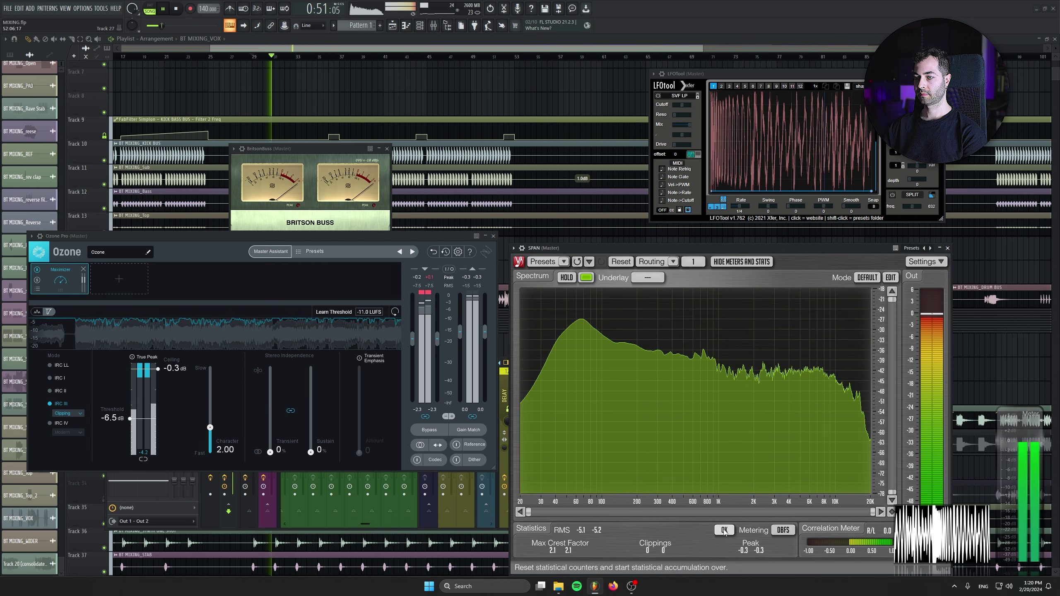
left_click(493, 236)
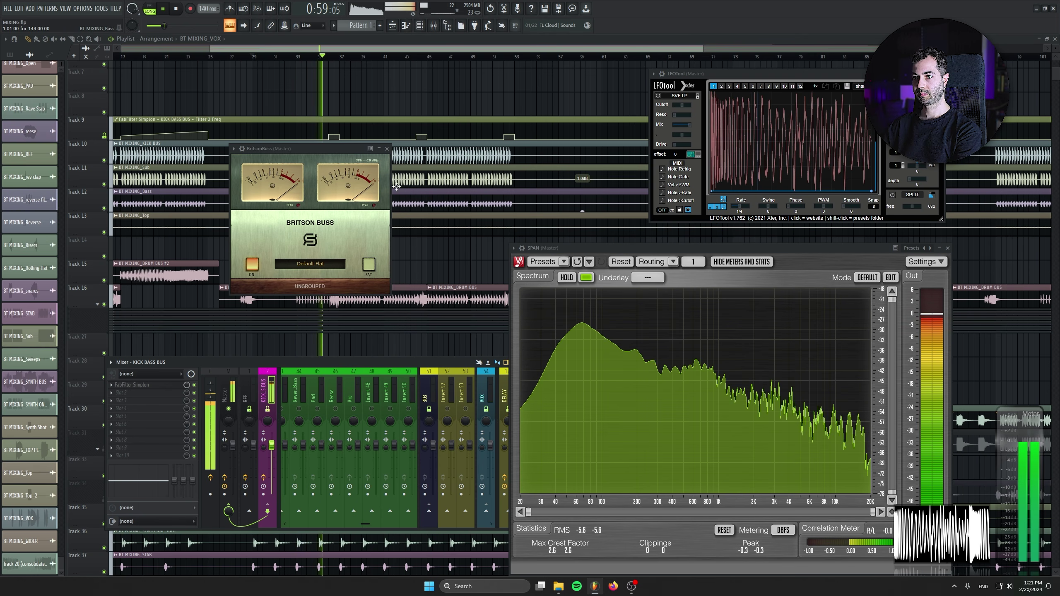
Recheck BritsonBuss on the Master during playback, stop the track and close all open plugin and mixer windows
left_click(388, 150)
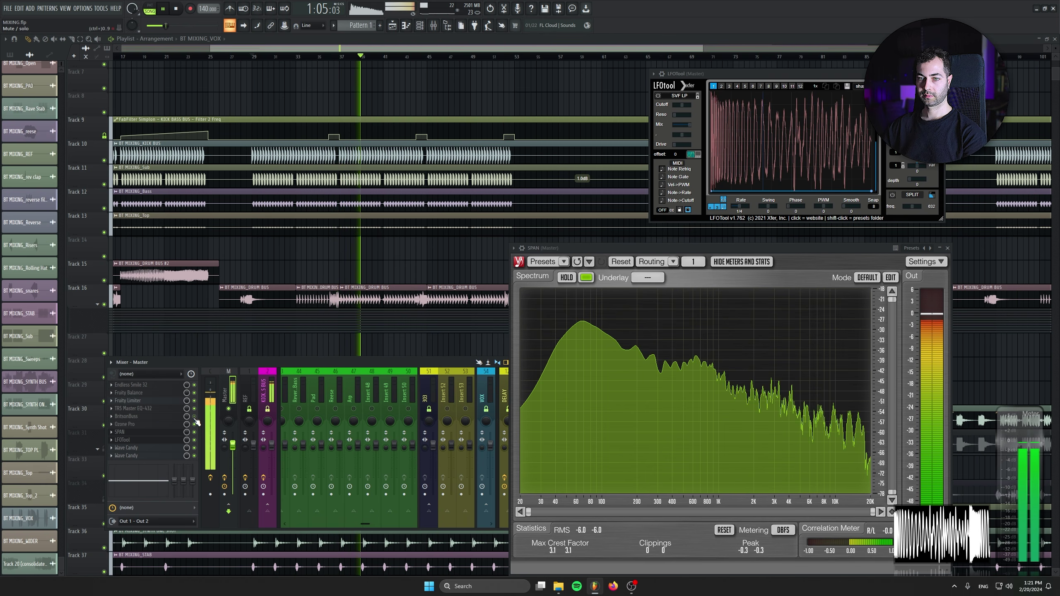
left_click(174, 418)
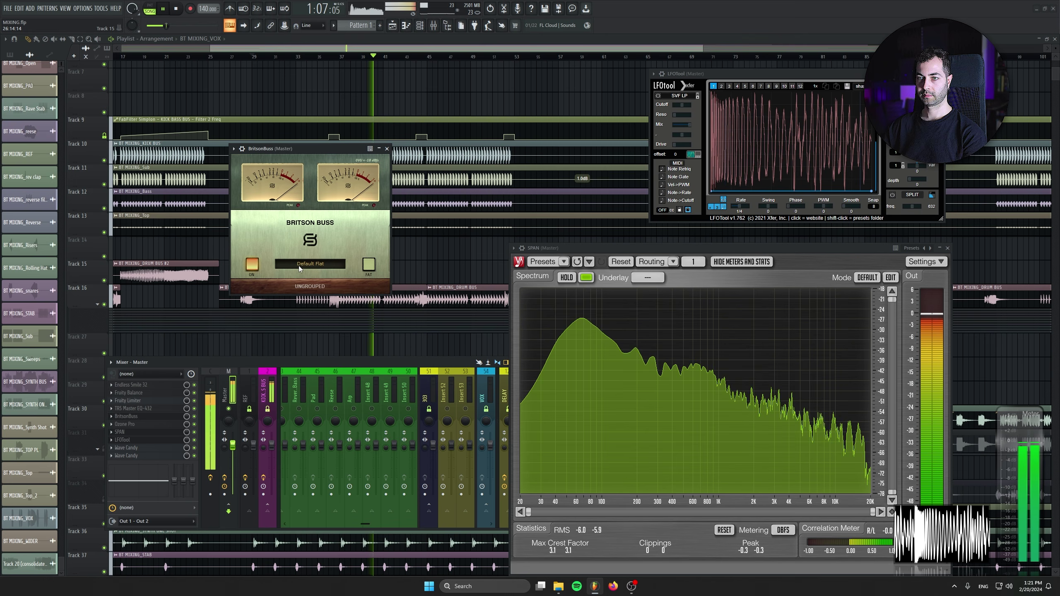
left_click(387, 149)
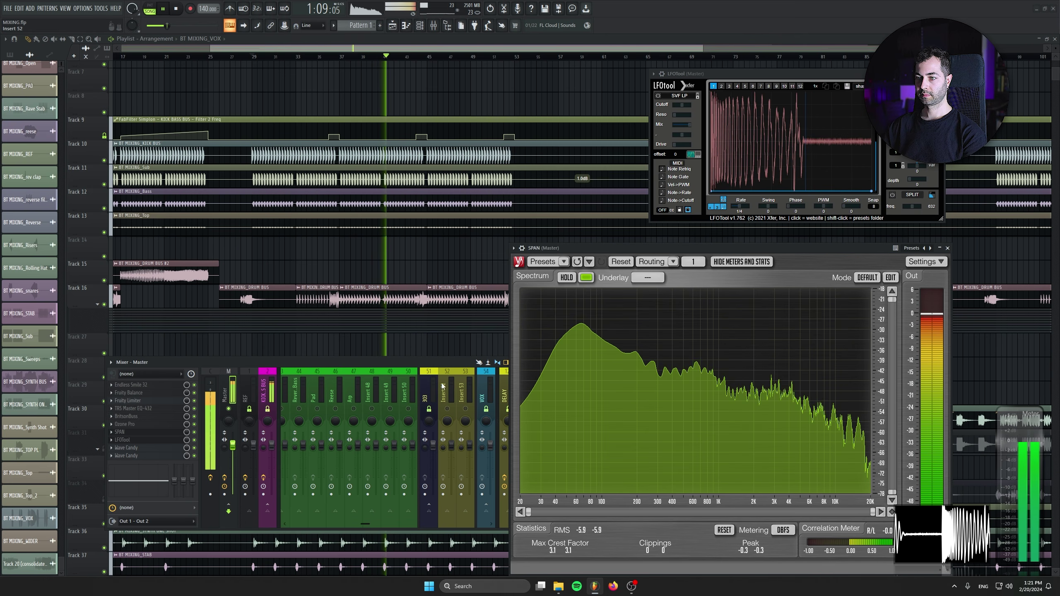
key("space")
key("F12")
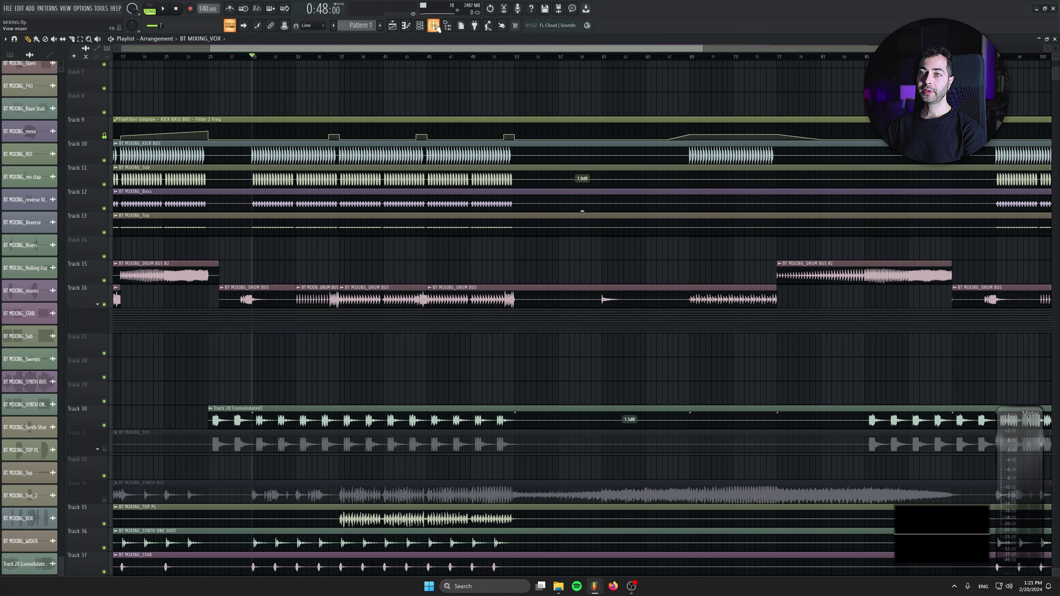
Move the playhead to bar 37, at the start of a DRUM BUS clip on Track 16
scroll(402, 70, "up", 4)
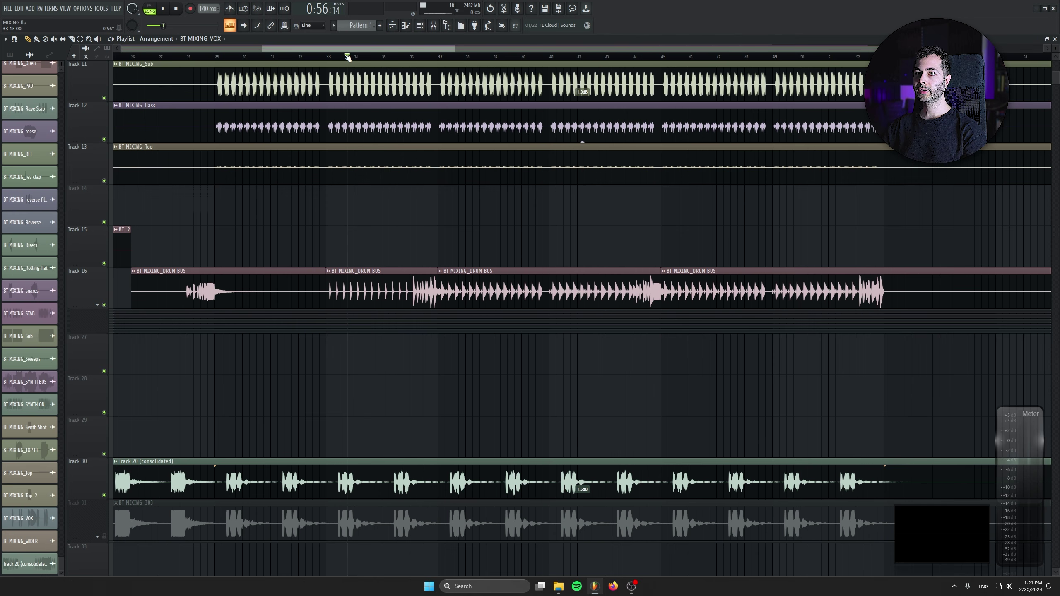
scroll(302, 149, "up", 3)
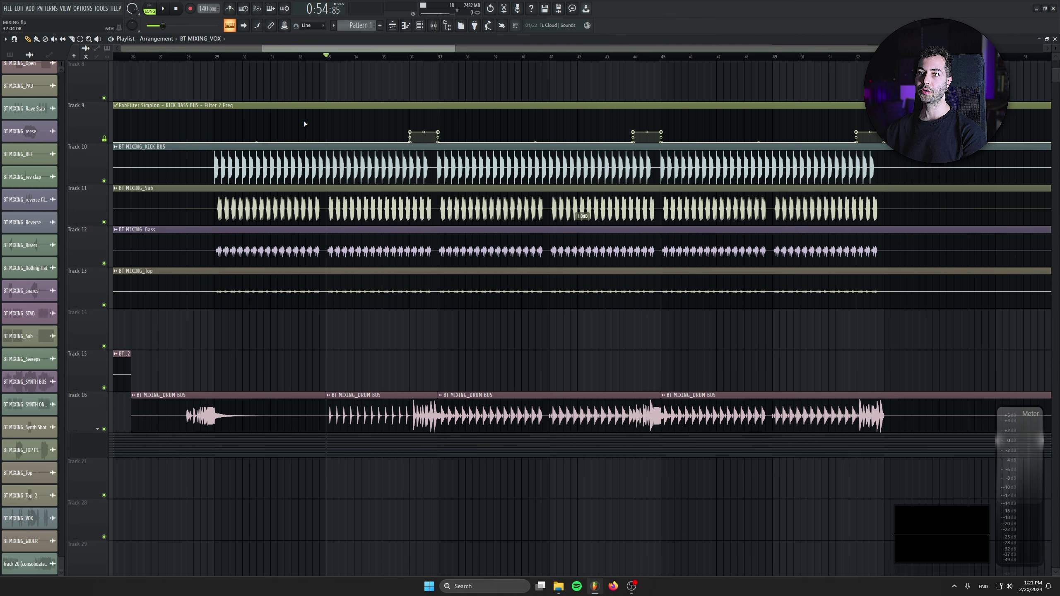
left_click(434, 25)
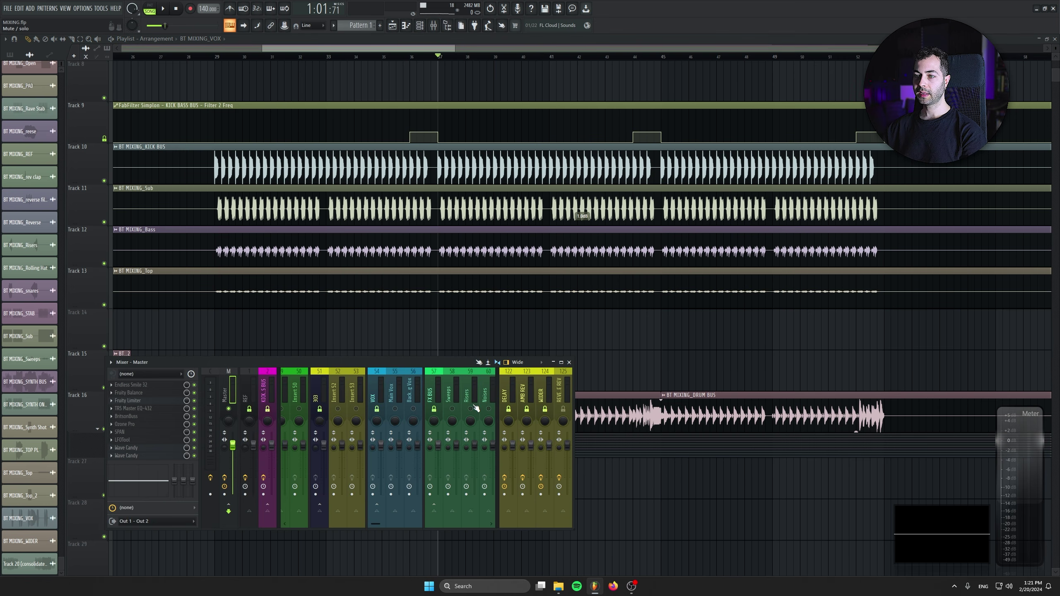
left_click_drag(460, 283, 346, 173)
scroll(450, 267, "down", 3)
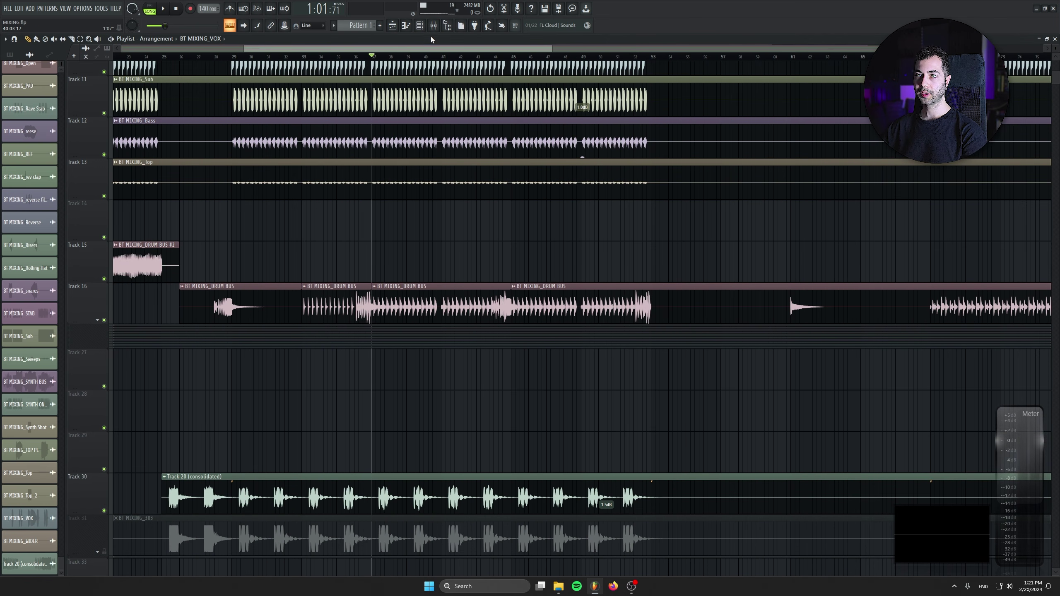
Lower the DRUM BUS mixer volume to about -1.1 dB while the track plays from bar 37
left_click(434, 25)
scroll(413, 378, "up", 5)
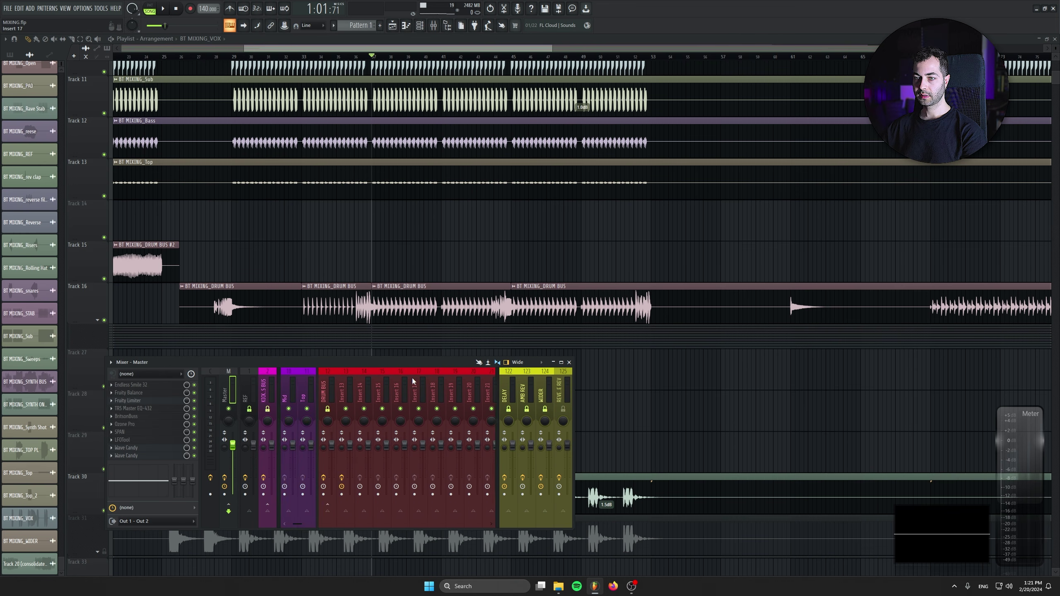
scroll(413, 379, "up", 5)
key("space")
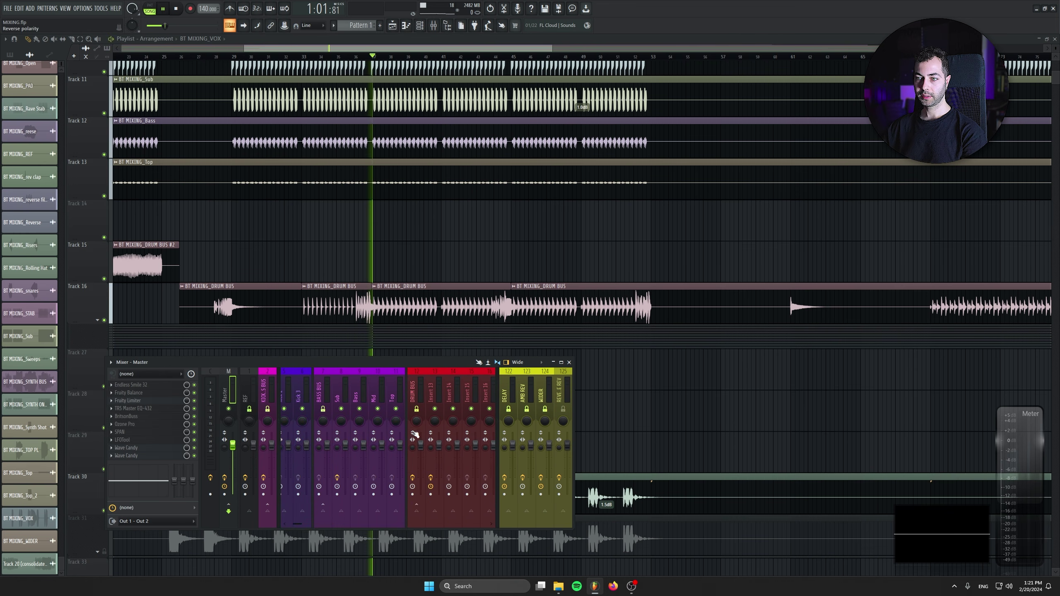
left_click(422, 448)
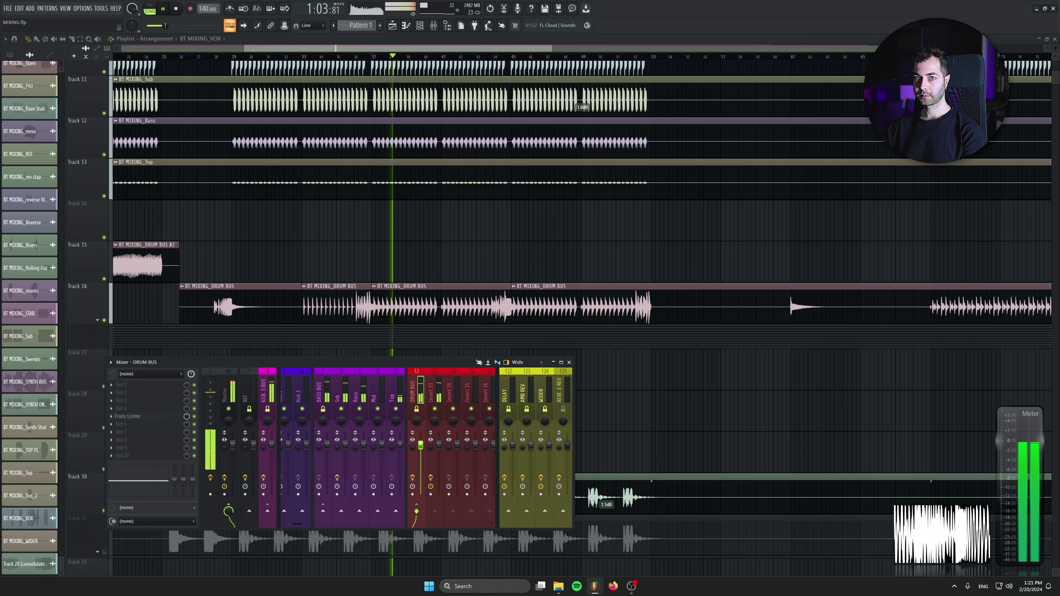
left_click_drag(421, 446, 421, 447)
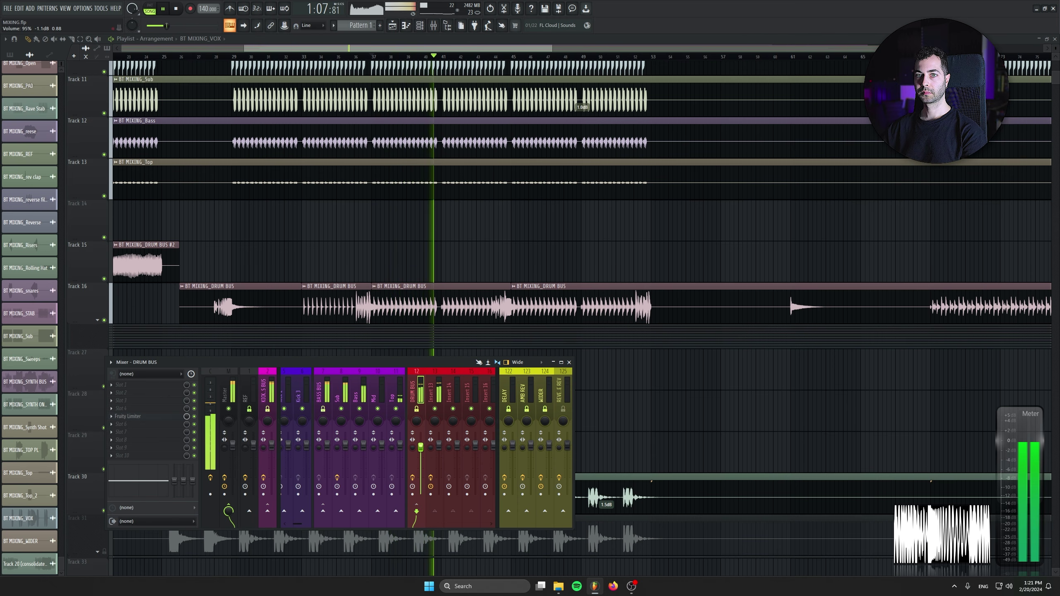
Lower the 303 mixer track's volume to about -2.1 dB during playback and stop the track
scroll(458, 375, "down", 5)
scroll(457, 375, "down", 5)
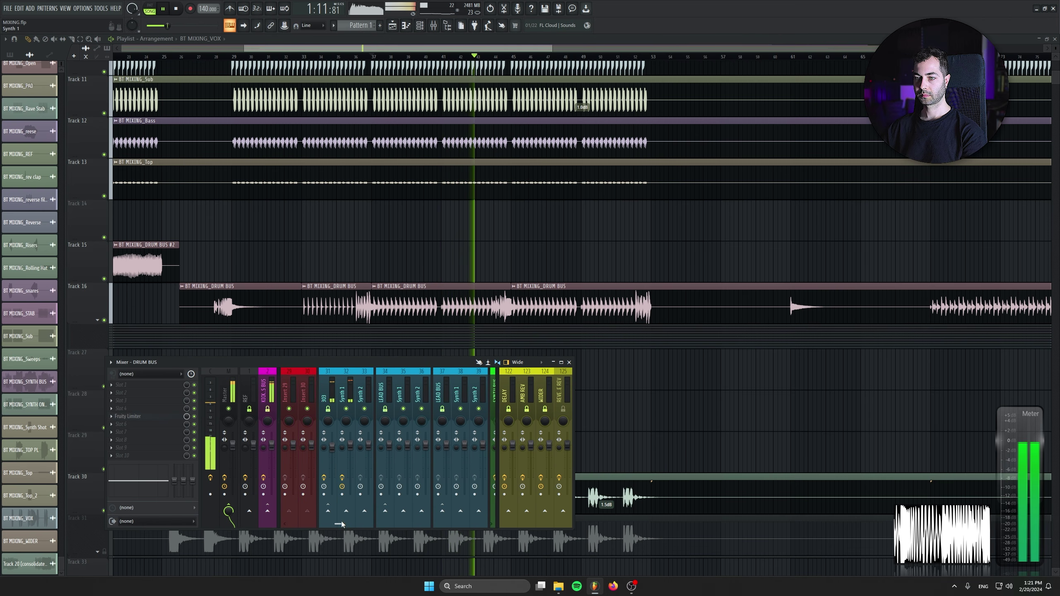
scroll(352, 524, "down", 2)
left_click_drag(352, 525, 350, 525)
left_click(295, 447)
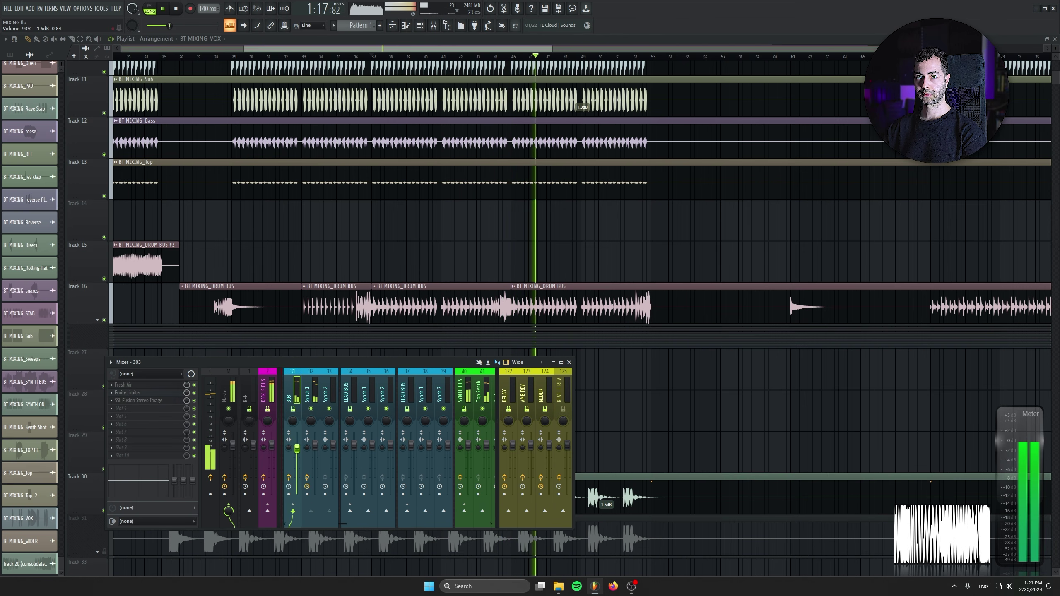
left_click_drag(297, 449, 297, 449)
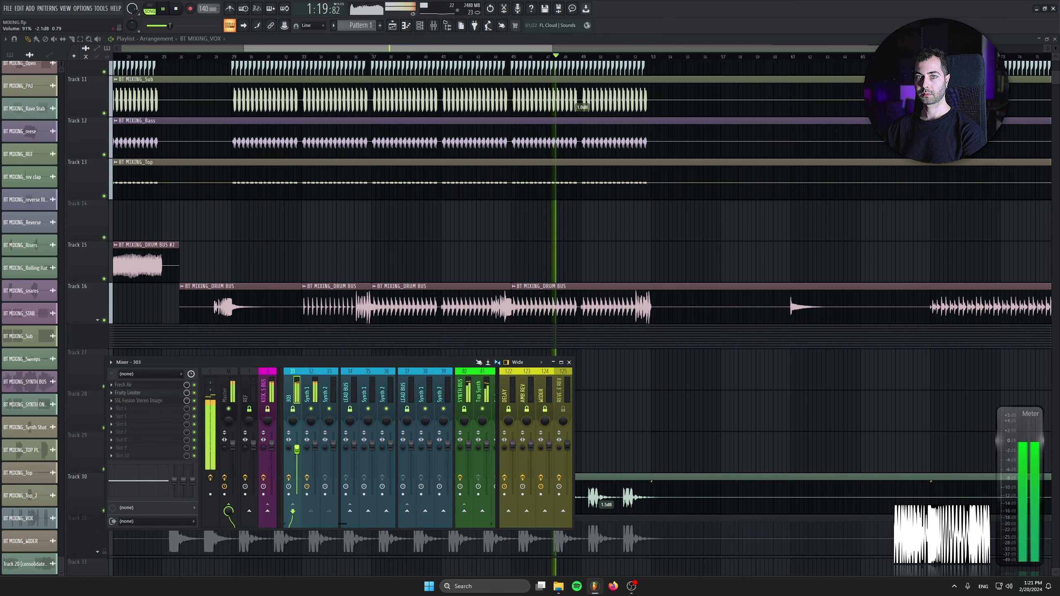
key("space")
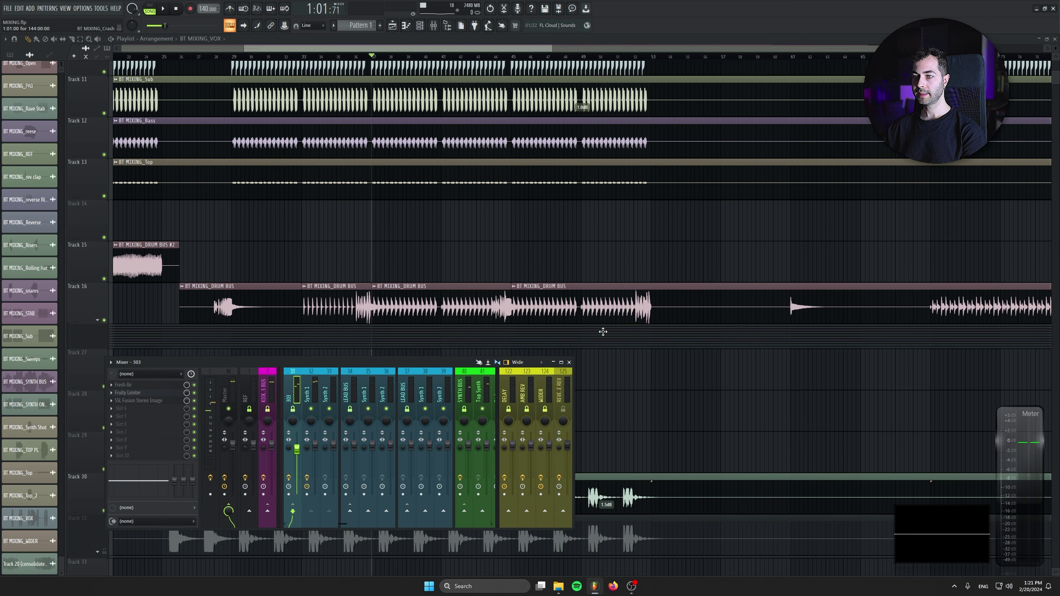
Play the track from near bar 47, close the mixer, and review the synth, FX and vocal tracks through the break
left_click(551, 57)
key("space")
scroll(512, 357, "down", 3)
left_click_drag(860, 393, 617, 299)
scroll(487, 391, "down", 2)
scroll(618, 301, "down", 5)
left_click_drag(630, 253, 566, 464)
scroll(571, 279, "up", 4)
scroll(582, 293, "up", 3)
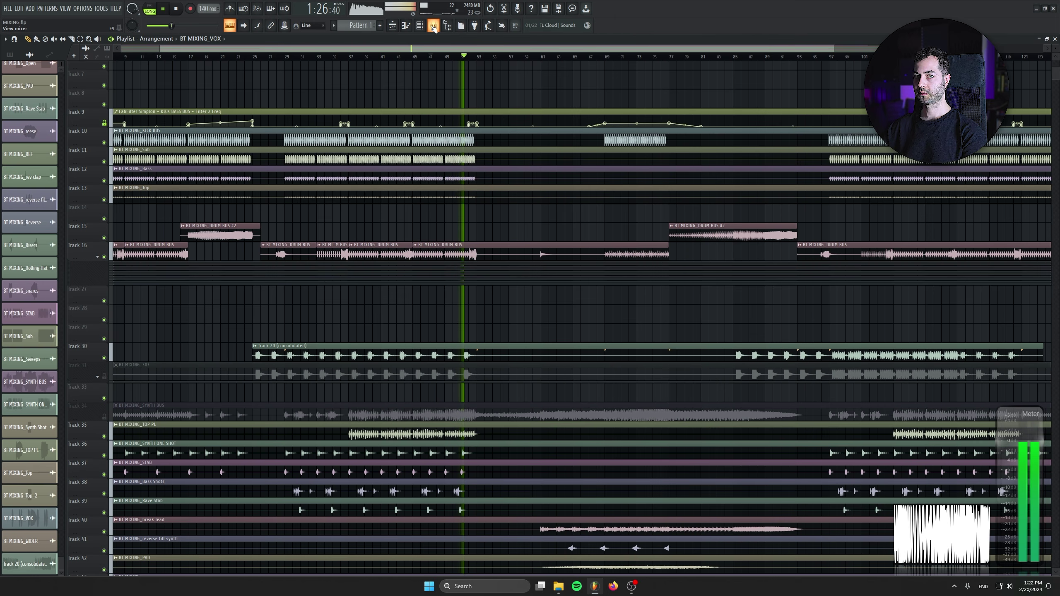
left_click_drag(606, 370, 547, 310)
scroll(547, 310, "up", 2)
scroll(528, 268, "down", 3)
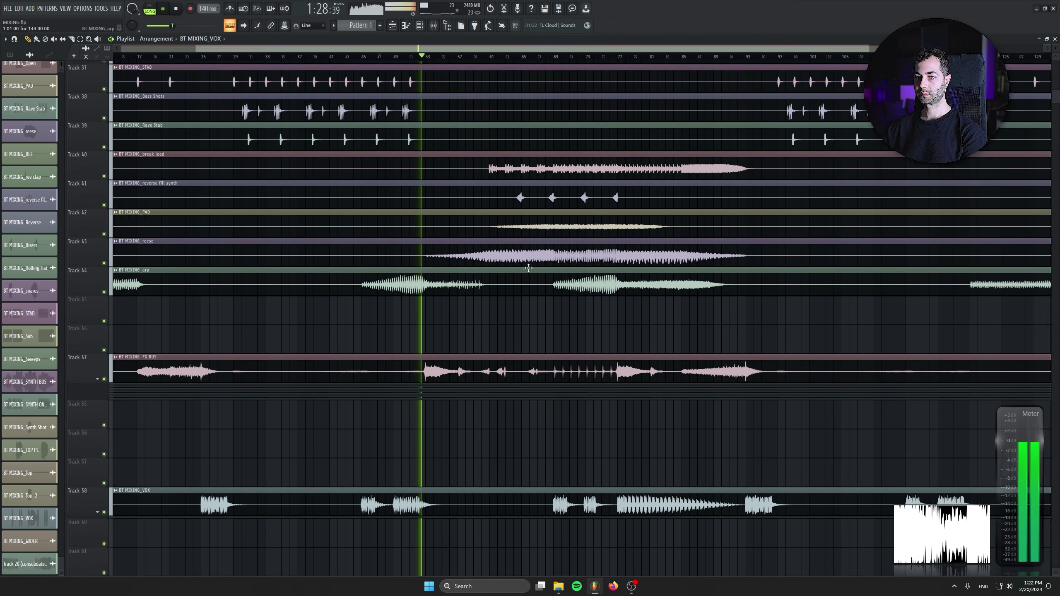
scroll(479, 331, "up", 3)
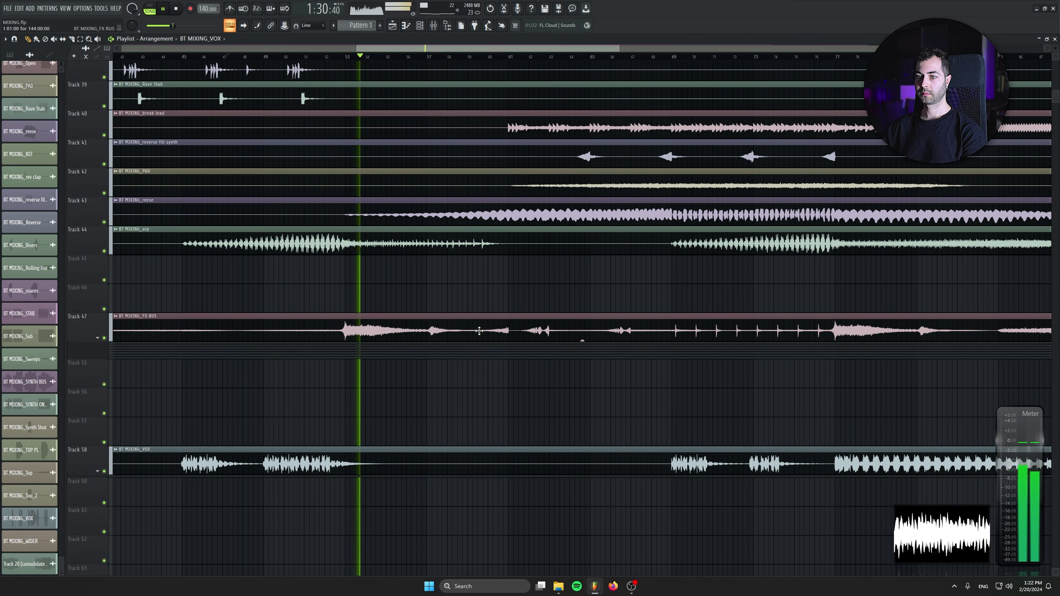
scroll(404, 402, "down", 2)
scroll(467, 402, "down", 1)
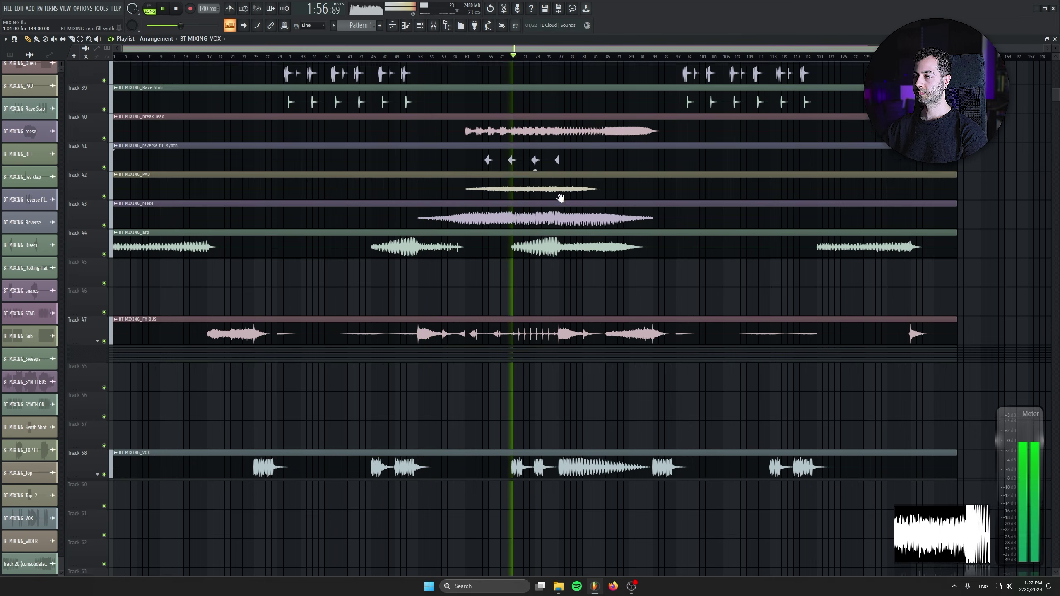
scroll(561, 199, "down", 2)
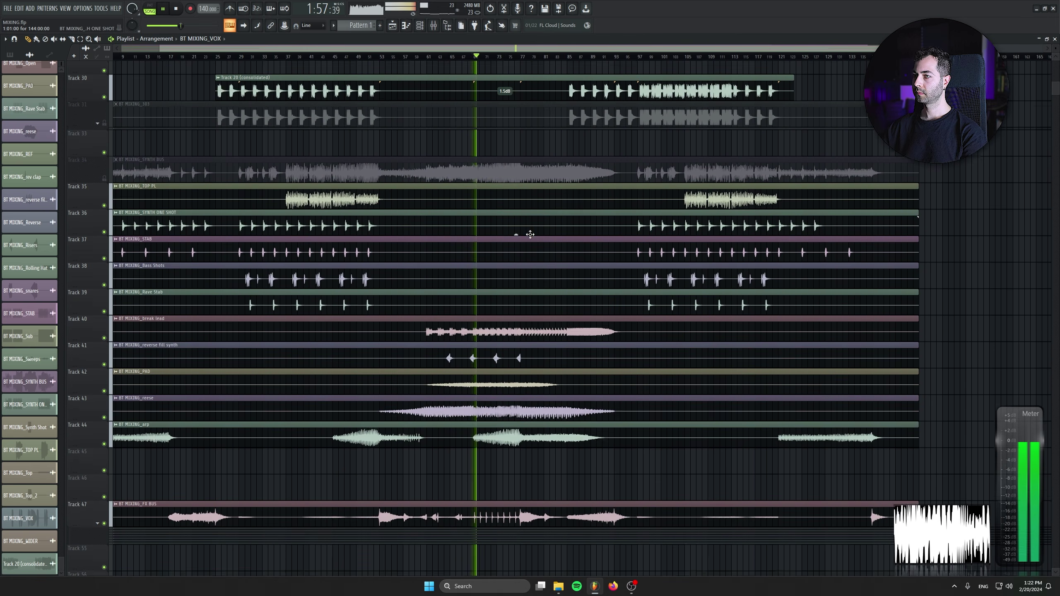
Jump playback to the second drop around bar 96, listen while checking the bus and synth tracks, and stop
left_click(571, 53)
left_click(636, 55)
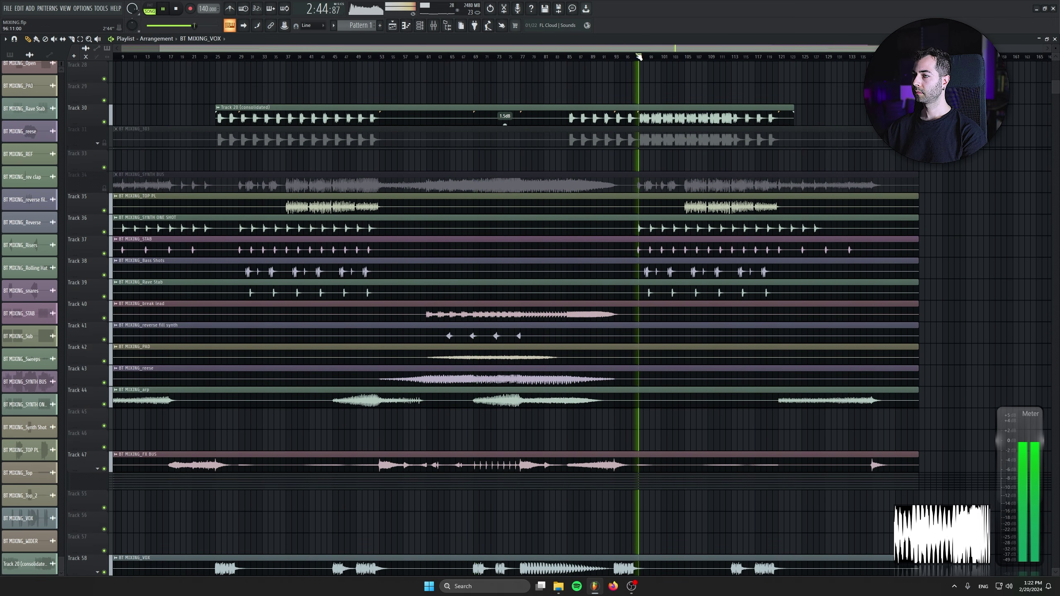
scroll(639, 380, "up", 4)
scroll(639, 380, "down", 4)
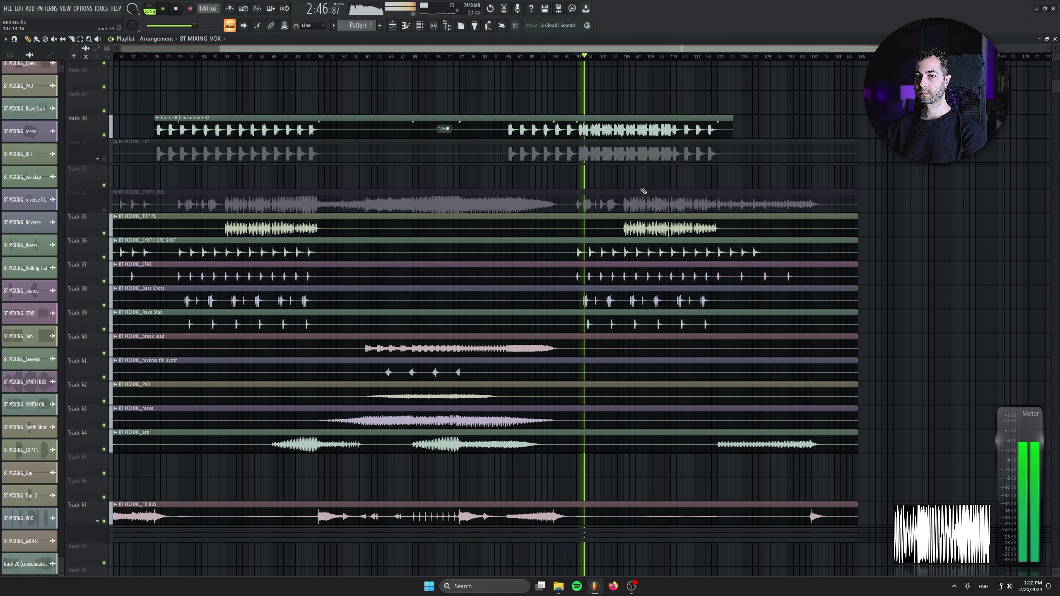
scroll(643, 191, "up", 4)
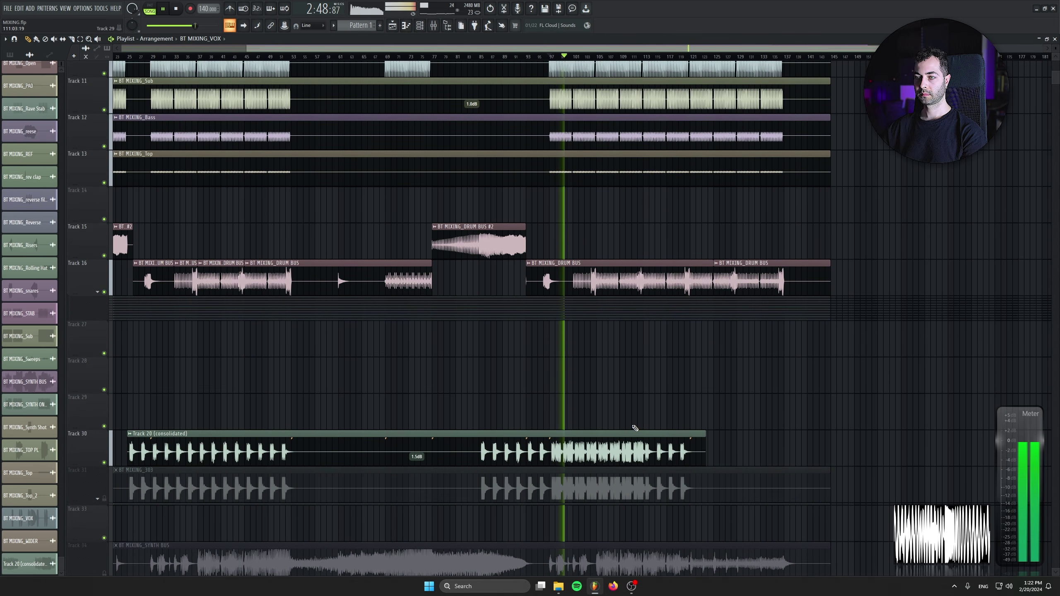
scroll(638, 322, "down", 1)
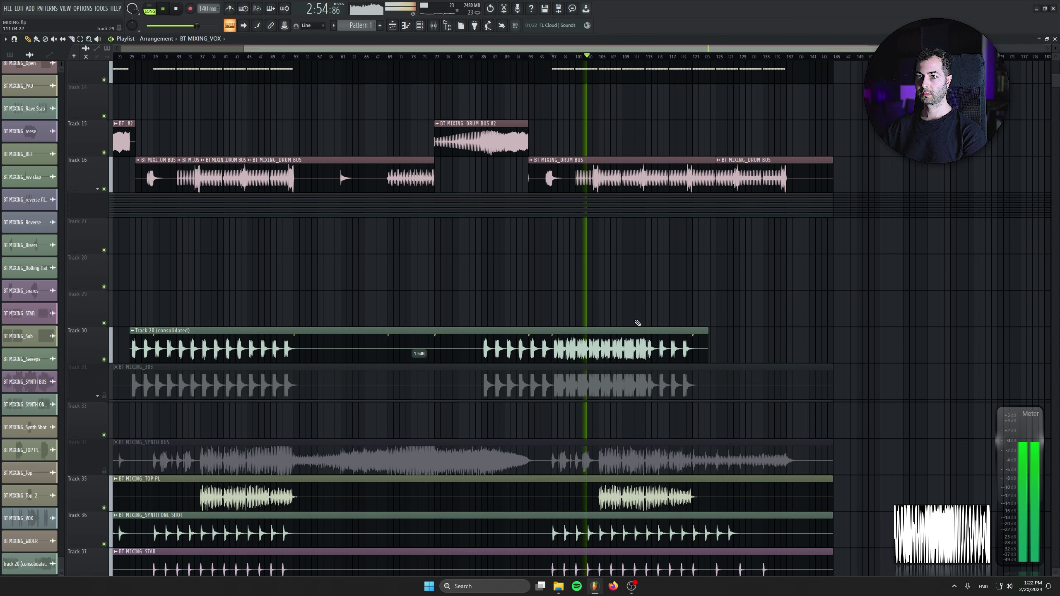
key("space")
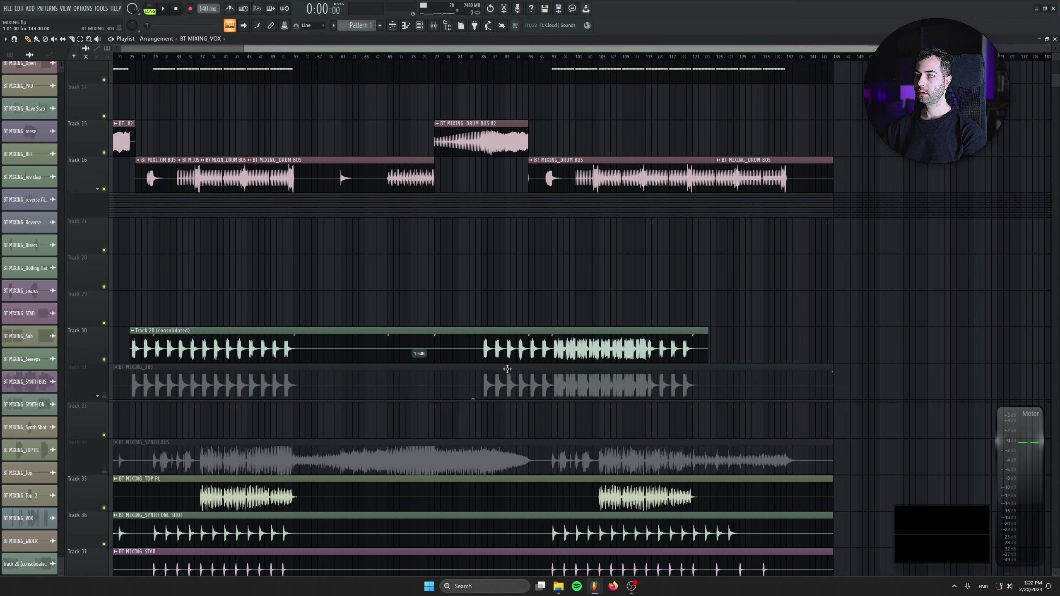
Select the entire arrangement and render it as 16-bit WAV and 320 kbps MP3 with dithering and master effects enabled and Split mixer tracks disabled
scroll(508, 369, "down", 3)
scroll(513, 368, "left", 3)
scroll(516, 358, "down", 3)
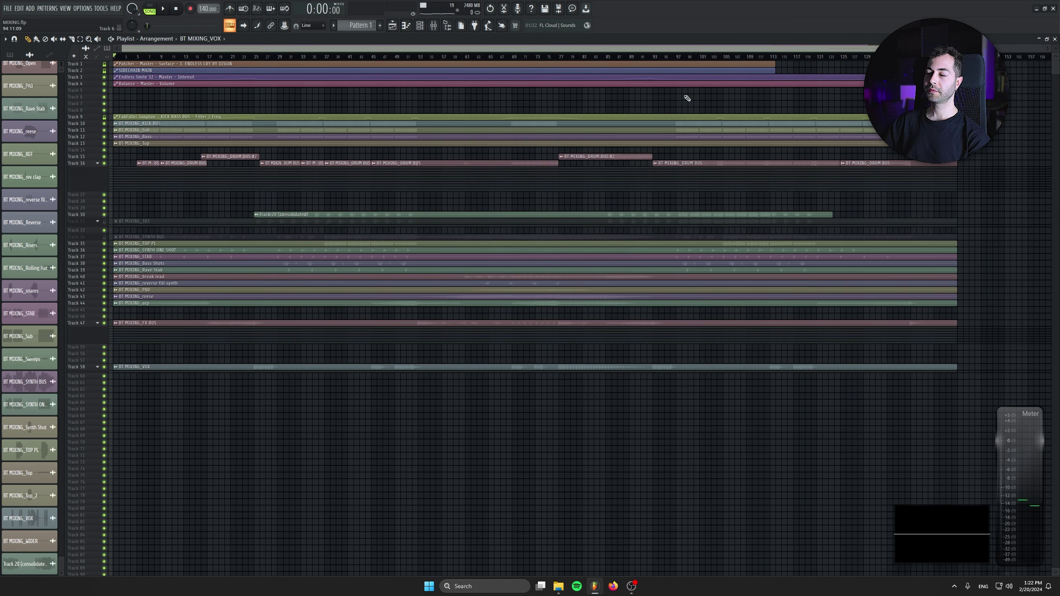
key("ctrl+a")
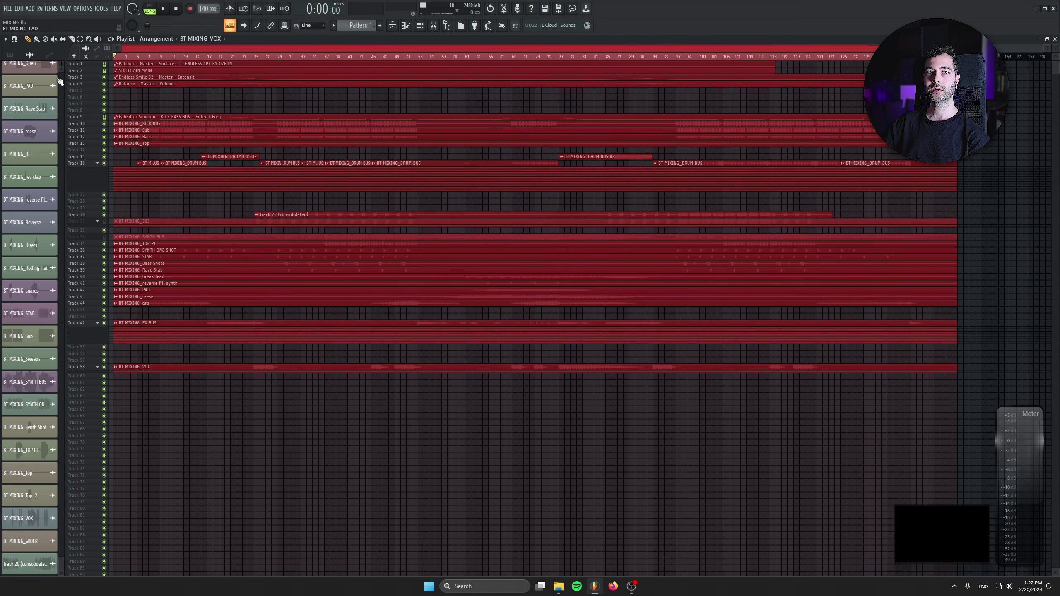
left_click(11, 9)
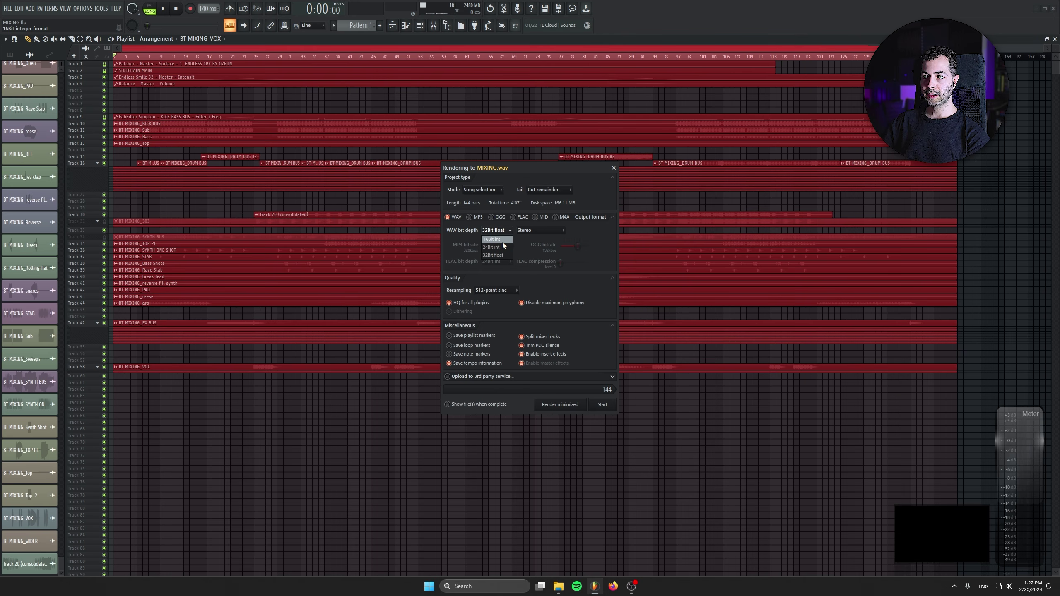
left_click(502, 242)
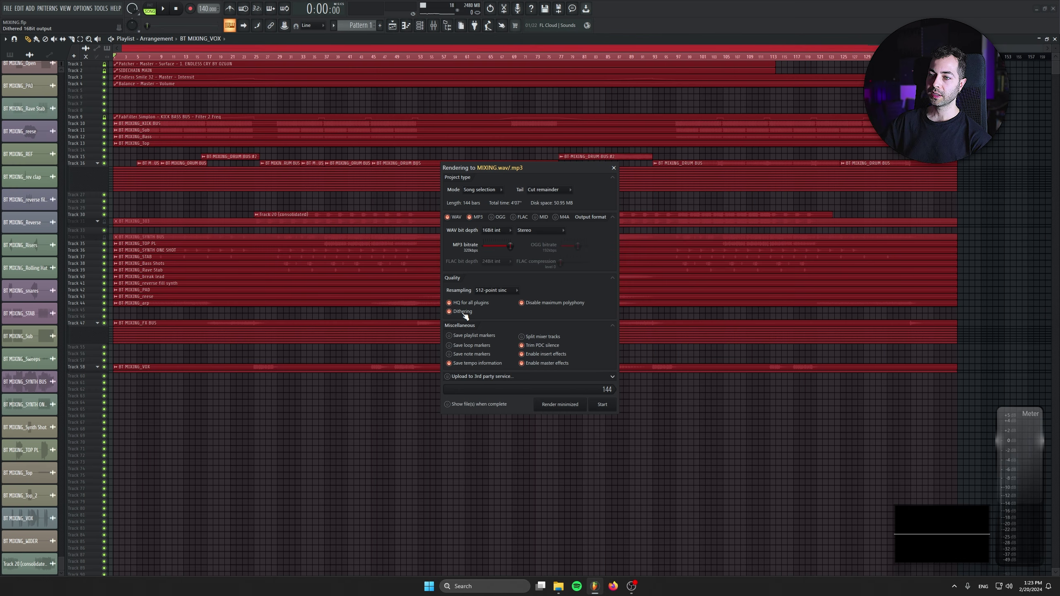
left_click(604, 411)
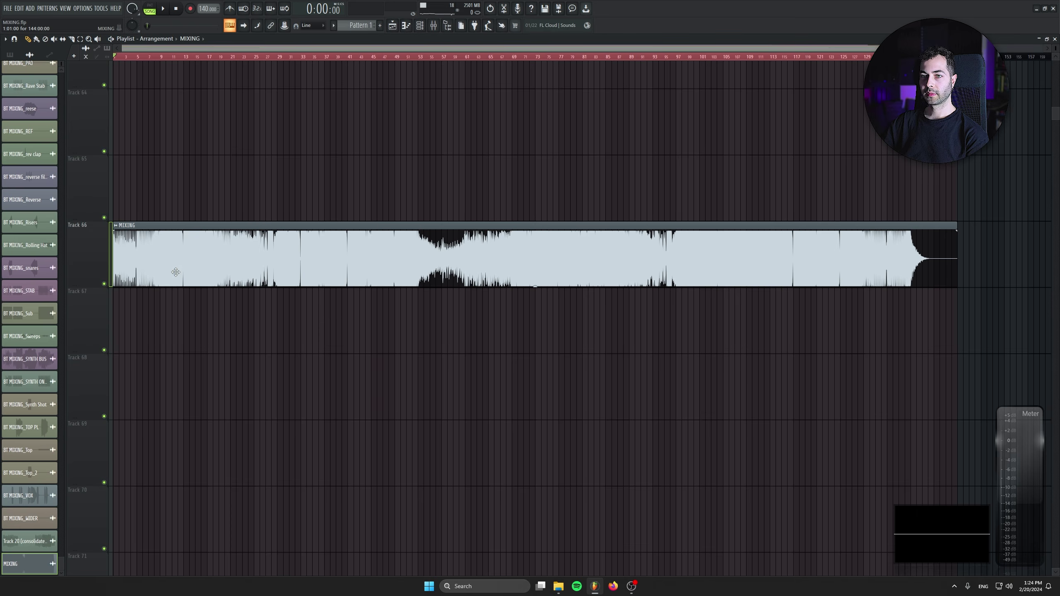
Check the rendered MIXING clip in spectrum view, switch it to multichannel waveform view and close its channel settings
double_click(107, 247)
right_click(173, 261)
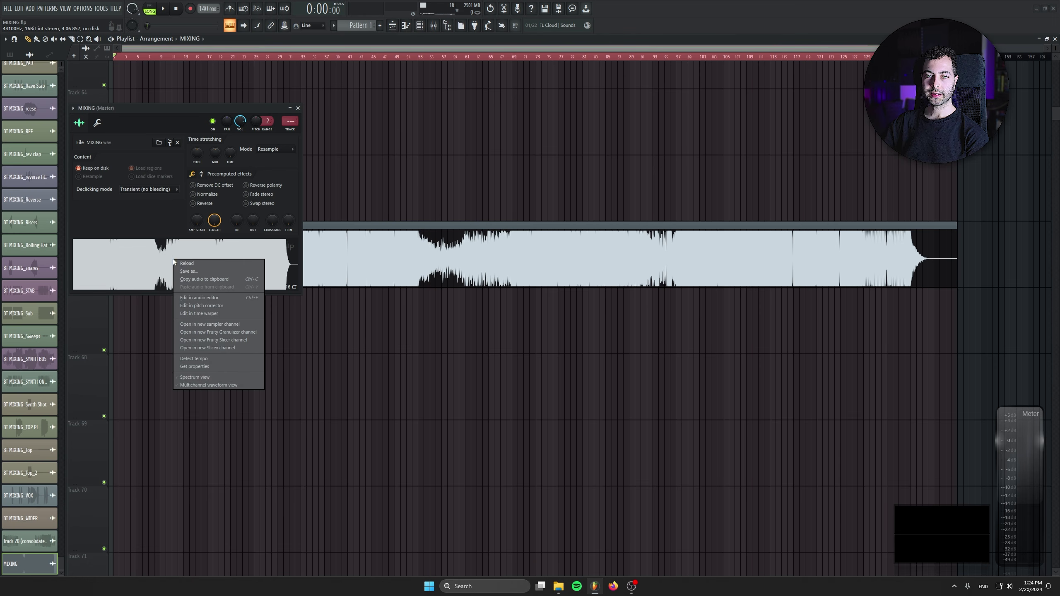
left_click(214, 378)
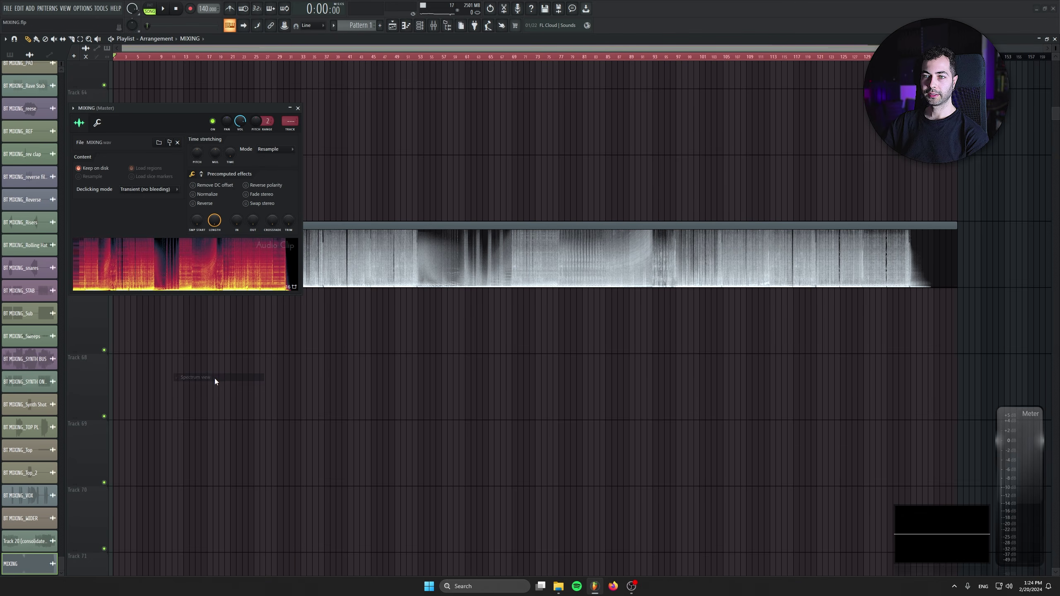
right_click(215, 271)
left_click(252, 398)
double_click(294, 122)
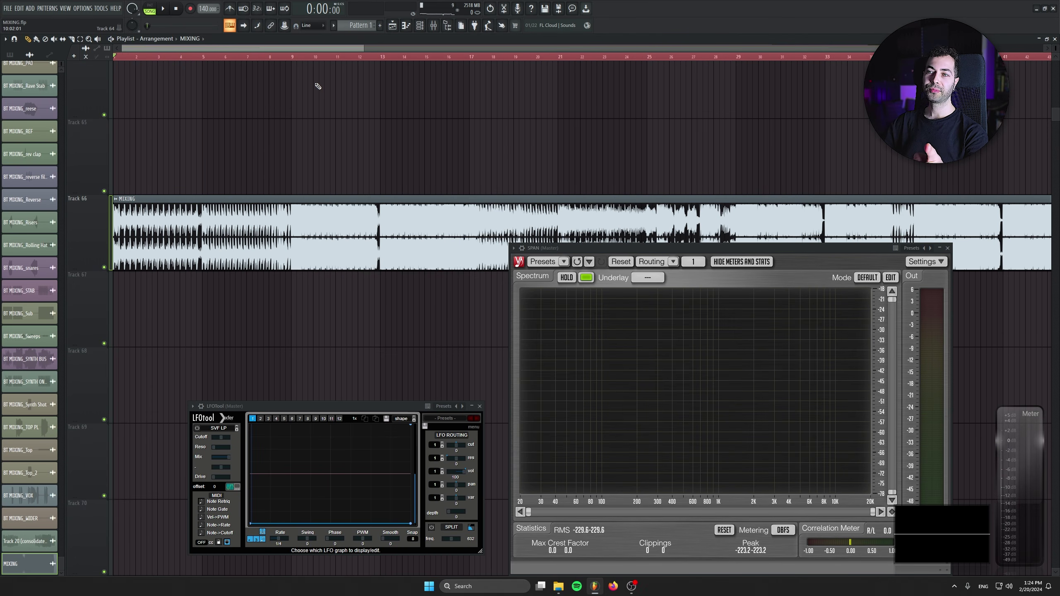
Play the MIXING clip from the start and move the LFOTool window up beside the SPAN analyzer
scroll(326, 172, "down", 5)
scroll(398, 144, "down", 2)
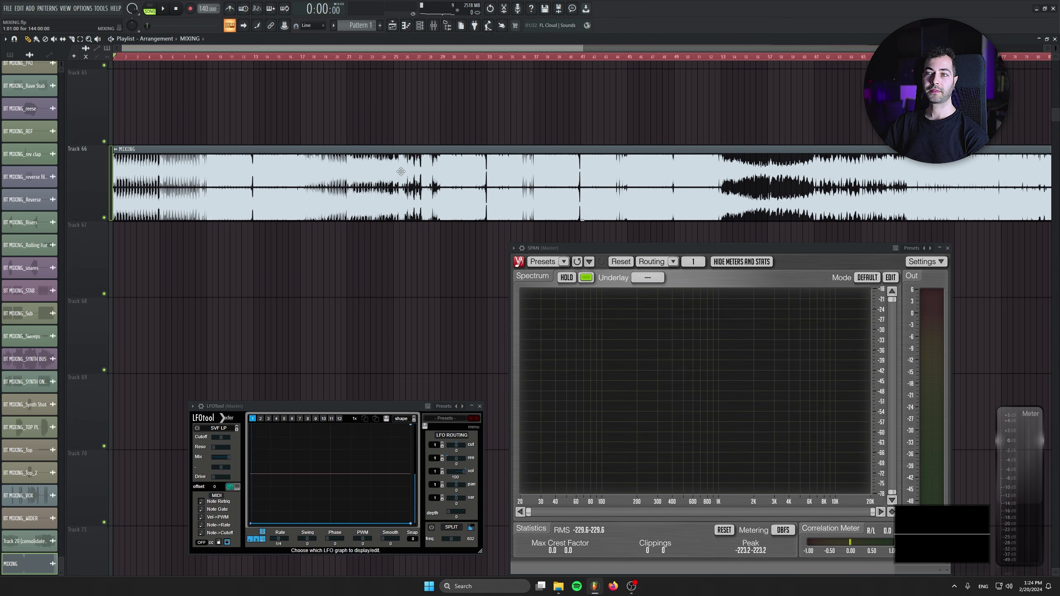
scroll(408, 185, "down", 1)
scroll(408, 185, "down", 1)
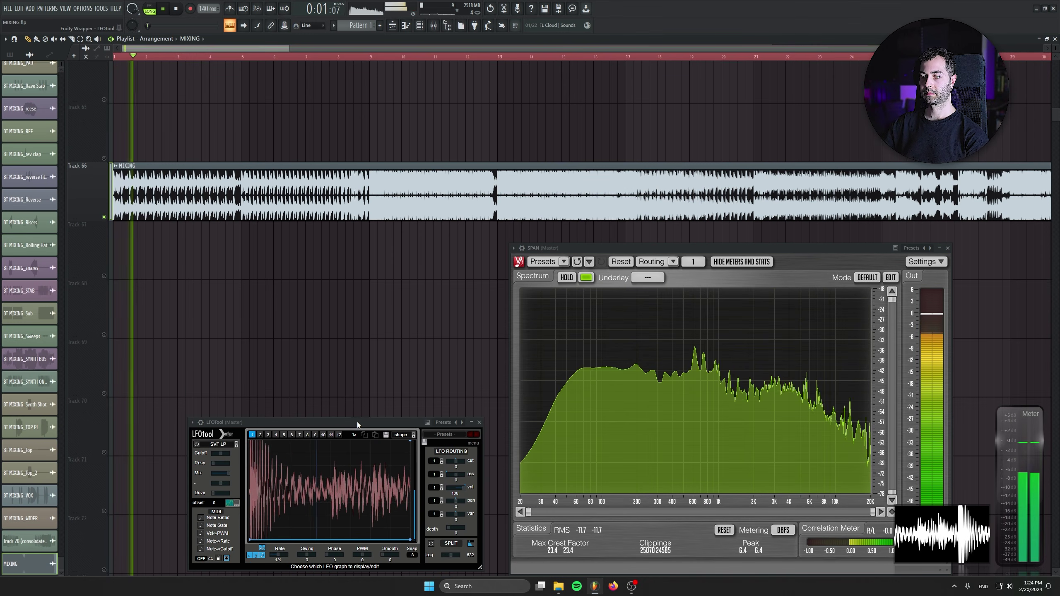
left_click_drag(357, 407, 358, 354)
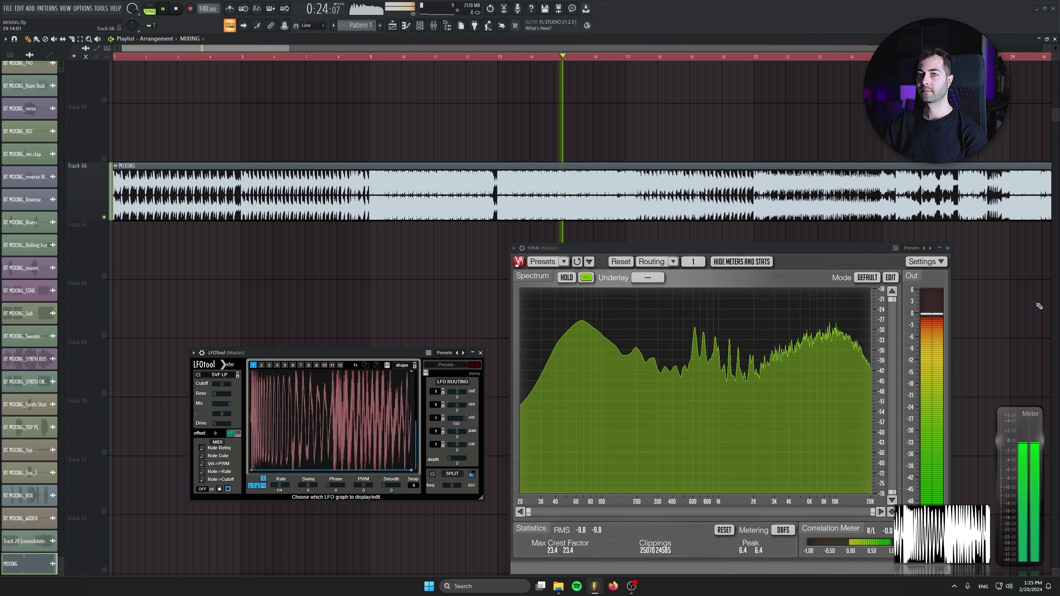
Turn on playlist auto-scrolling and follow the MIXING clip's waveform up close alongside the SPAN and LFOTool displays
left_click(244, 26)
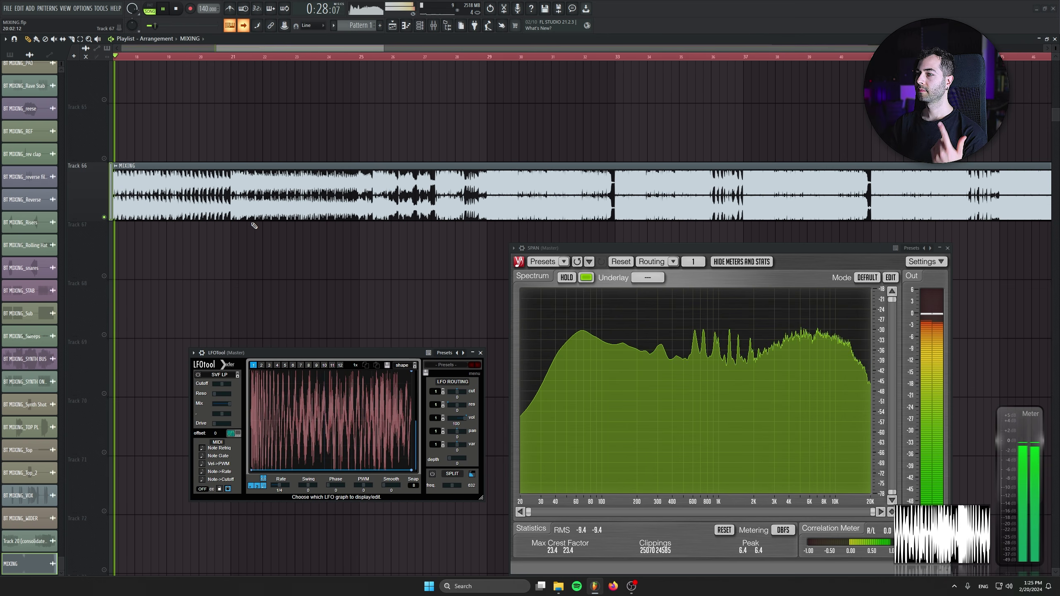
scroll(232, 294, "up", 2)
scroll(231, 294, "up", 5)
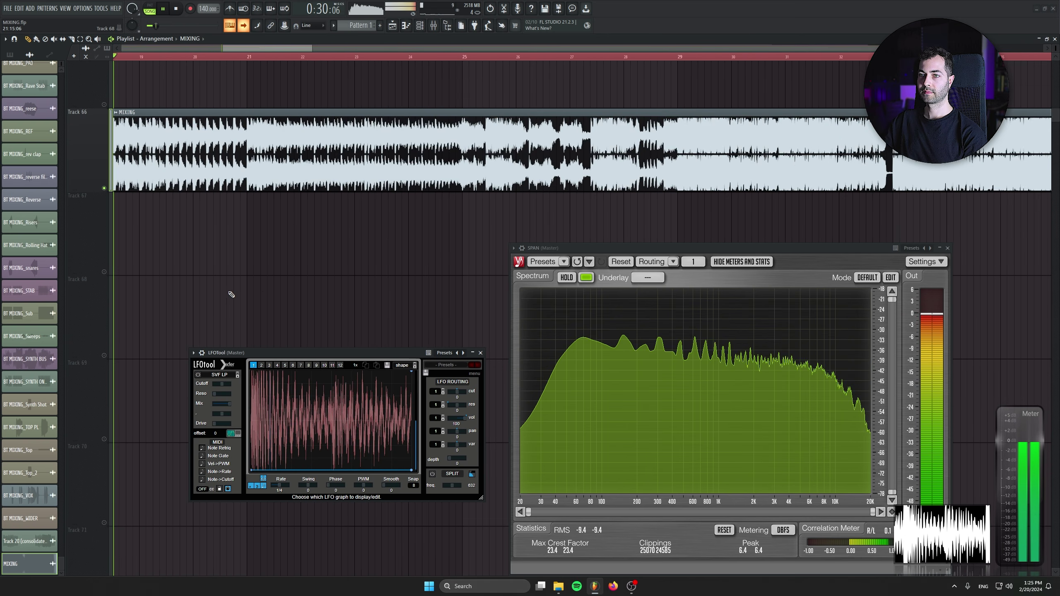
scroll(231, 295, "up", 3)
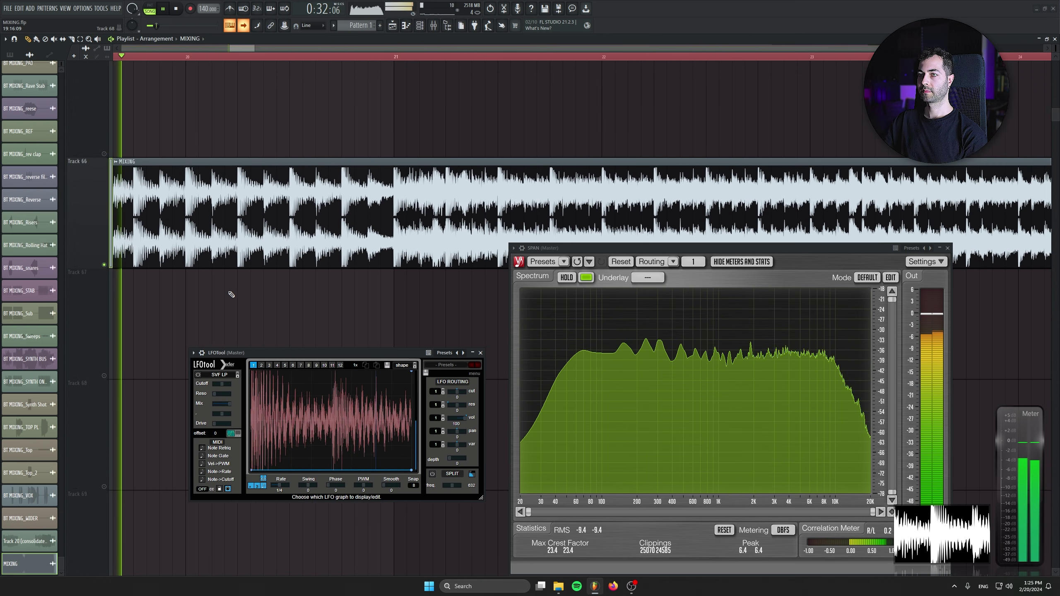
scroll(231, 294, "down", 2)
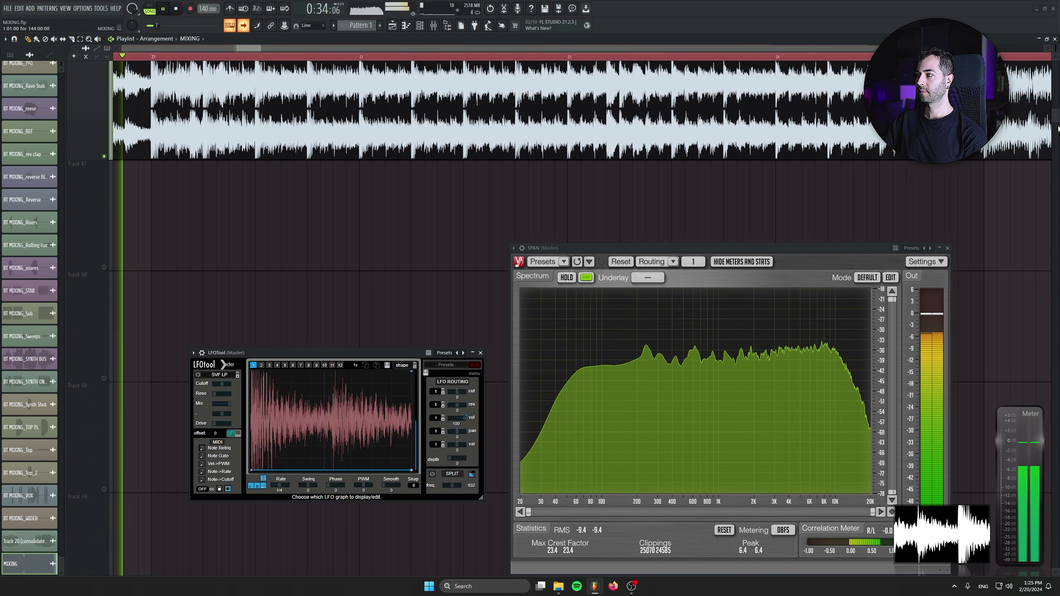
scroll(1057, 118, "up", 2)
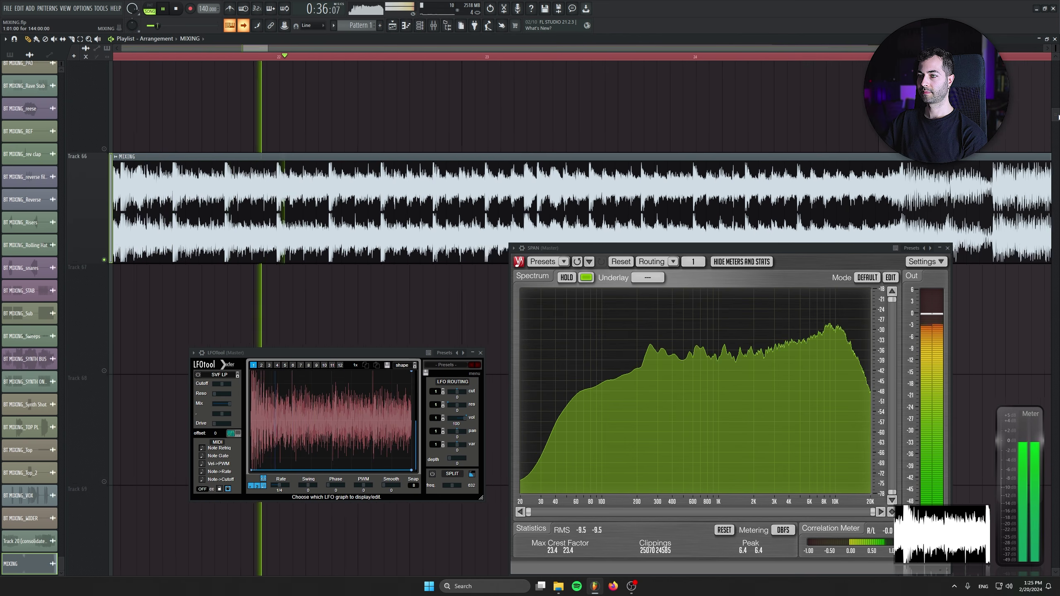
scroll(1057, 119, "down", 1)
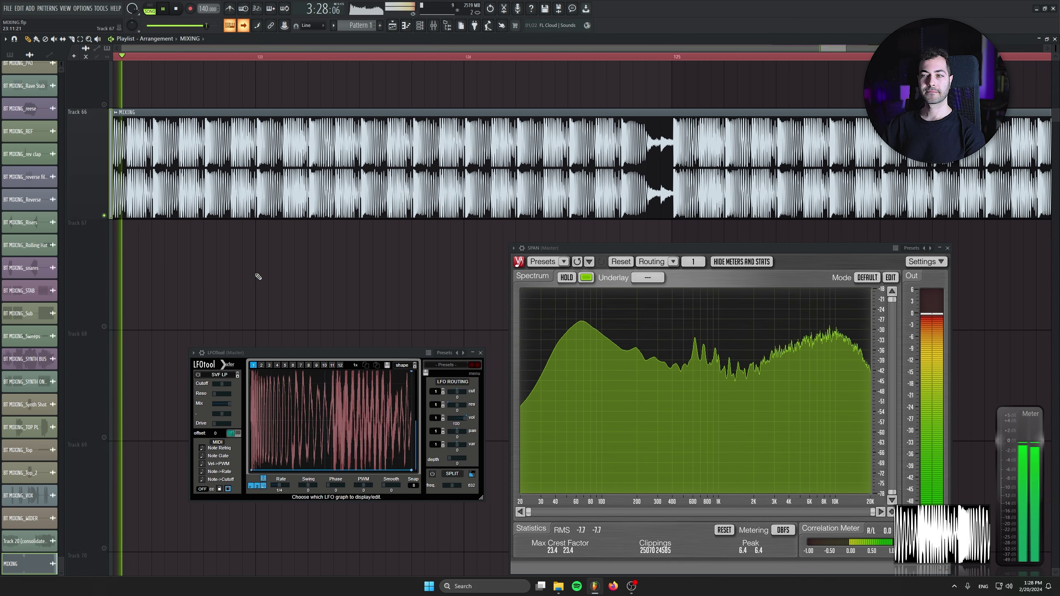
Turn off playlist auto-scrolling, examine the MIXING clip's kick transients and outro during playback, and stop the track
left_click(247, 26)
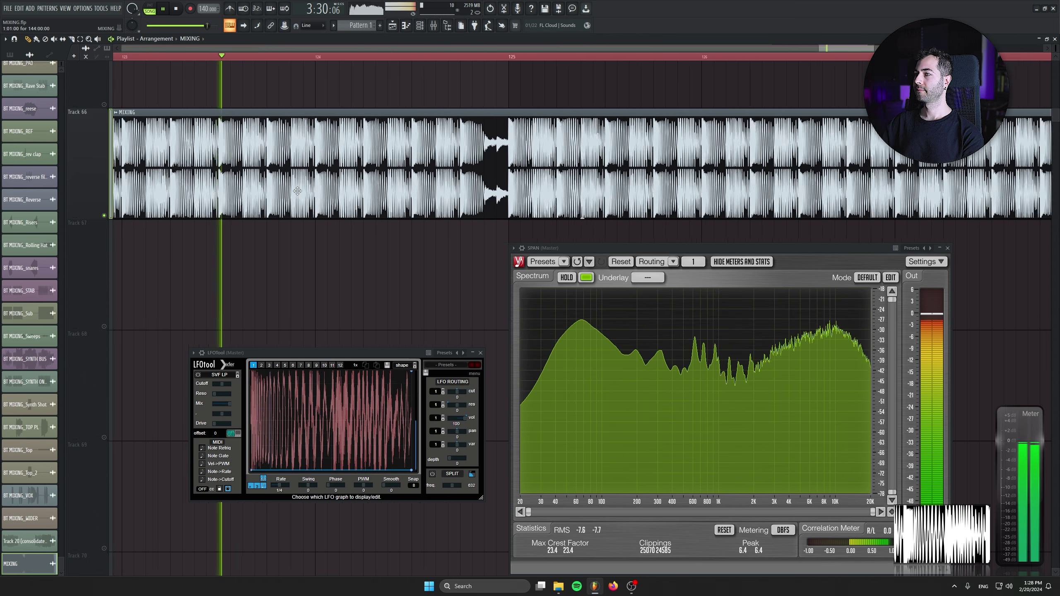
scroll(288, 188, "down", 6)
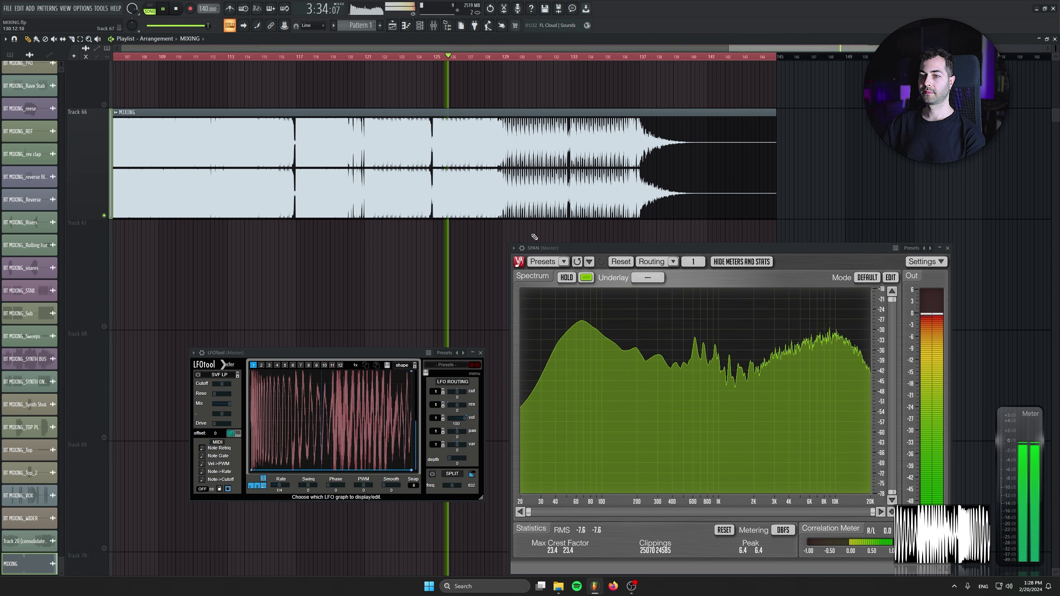
scroll(585, 237, "up", 6)
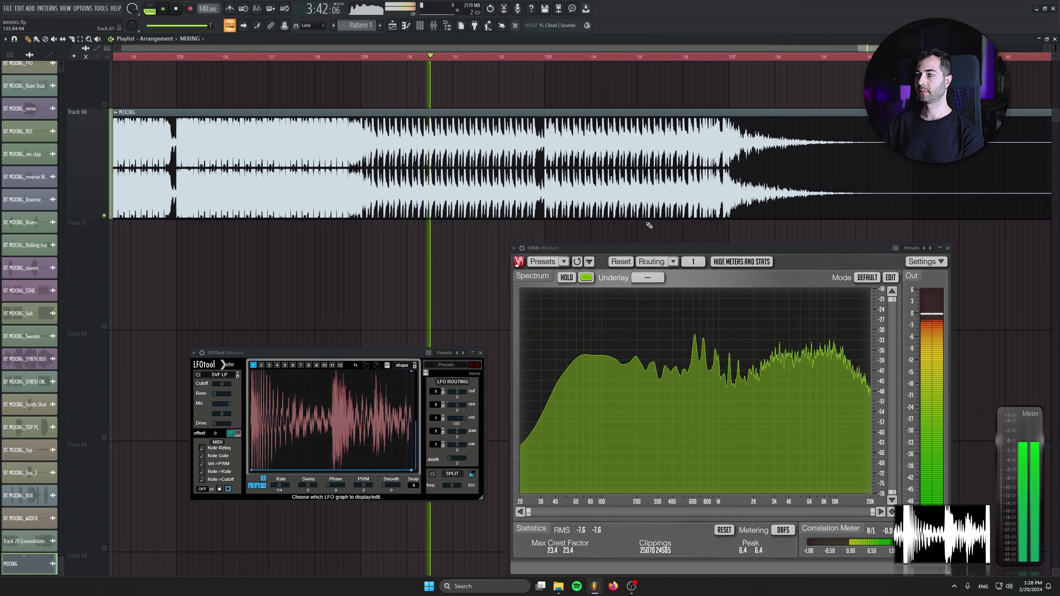
scroll(626, 231, "up", 5)
scroll(648, 226, "up", 2)
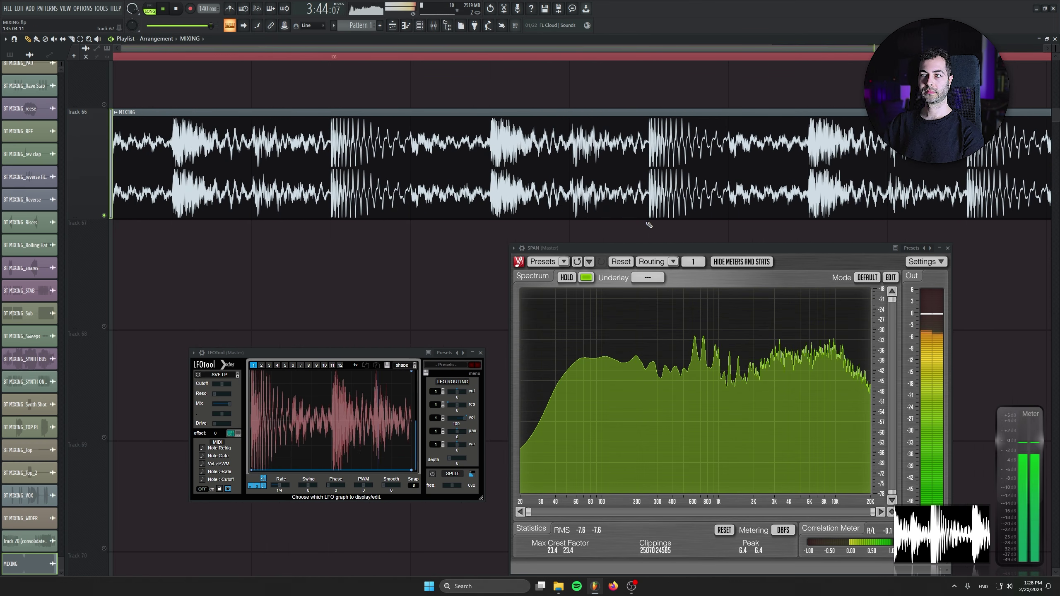
left_click_drag(649, 225, 214, 236)
left_click_drag(565, 161, 328, 155)
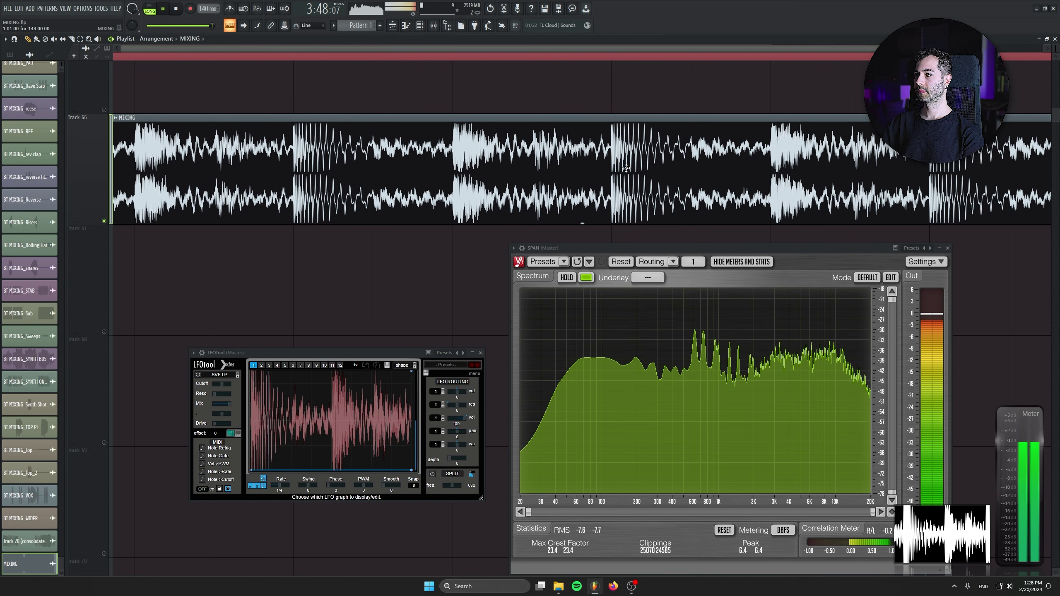
scroll(626, 168, "down", 8)
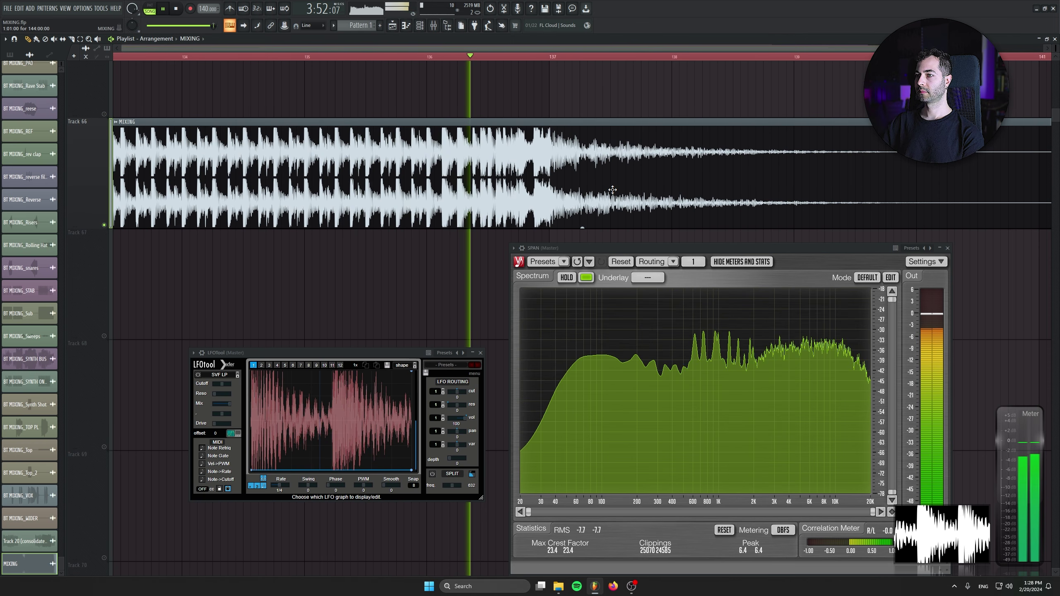
scroll(458, 193, "down", 8)
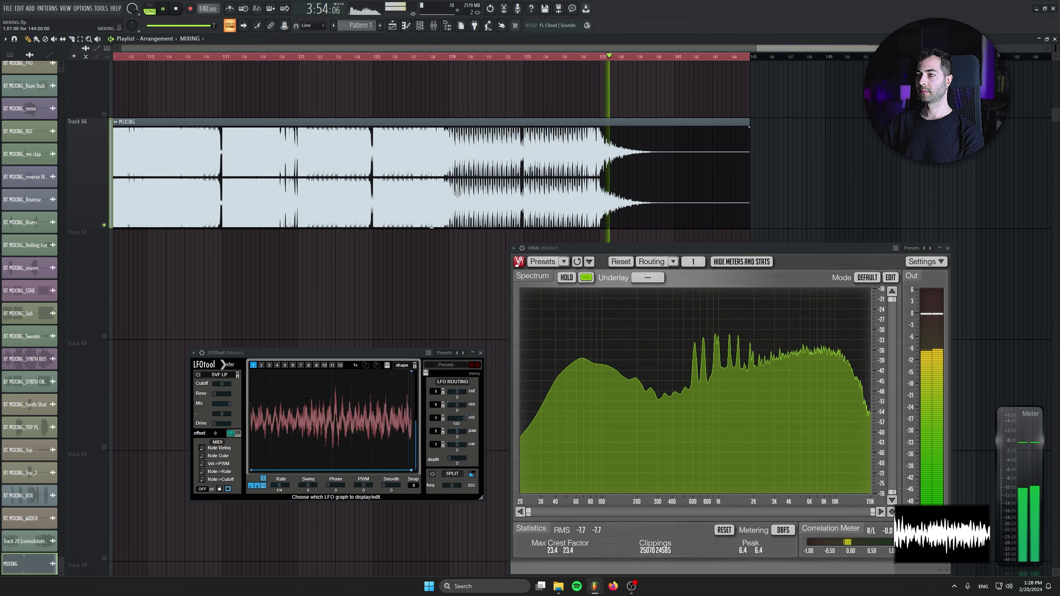
scroll(358, 229, "down", 5)
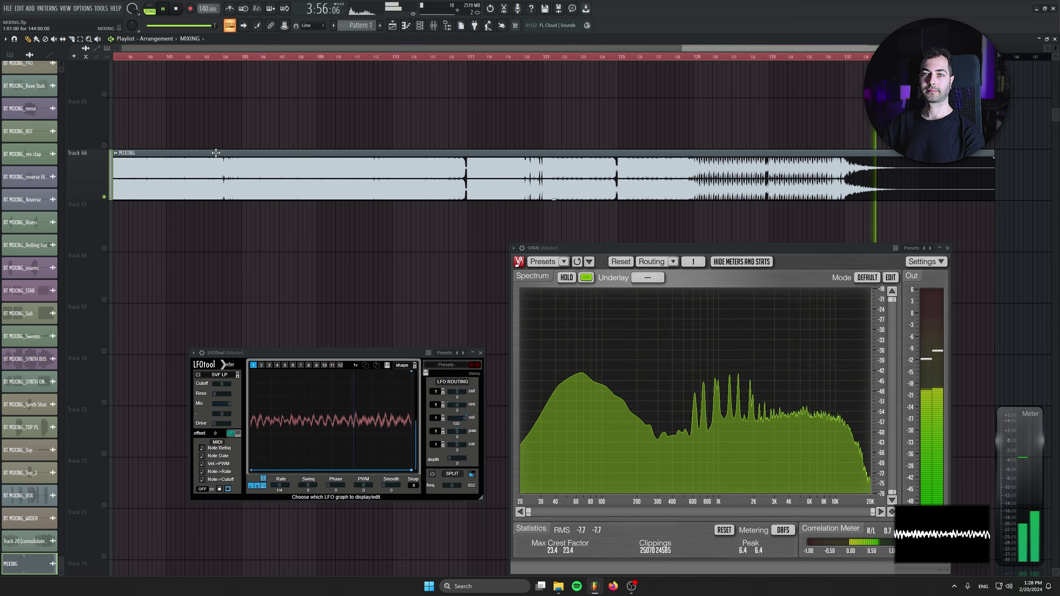
left_click(175, 8)
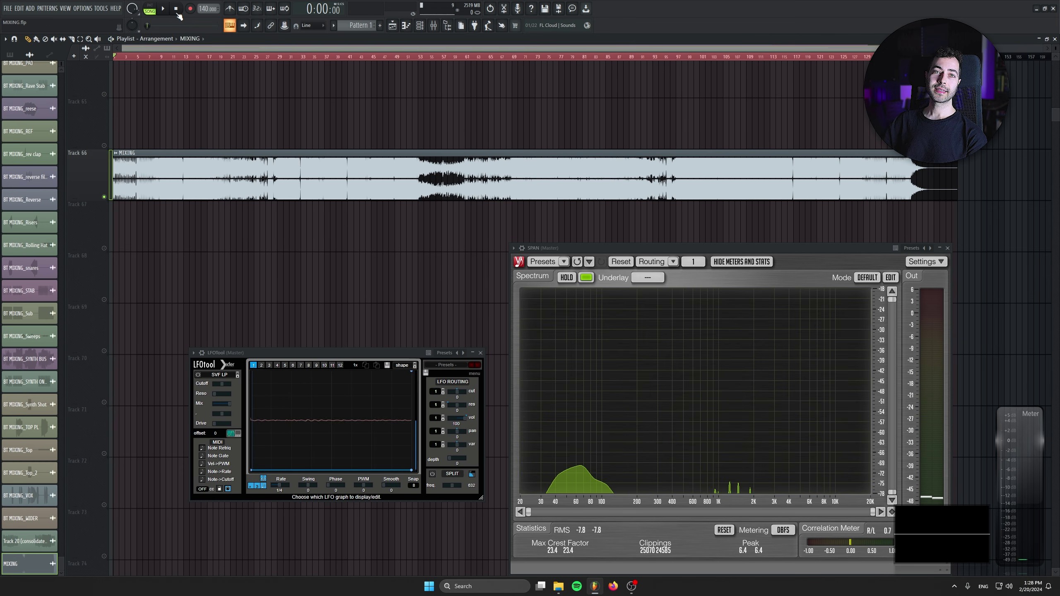